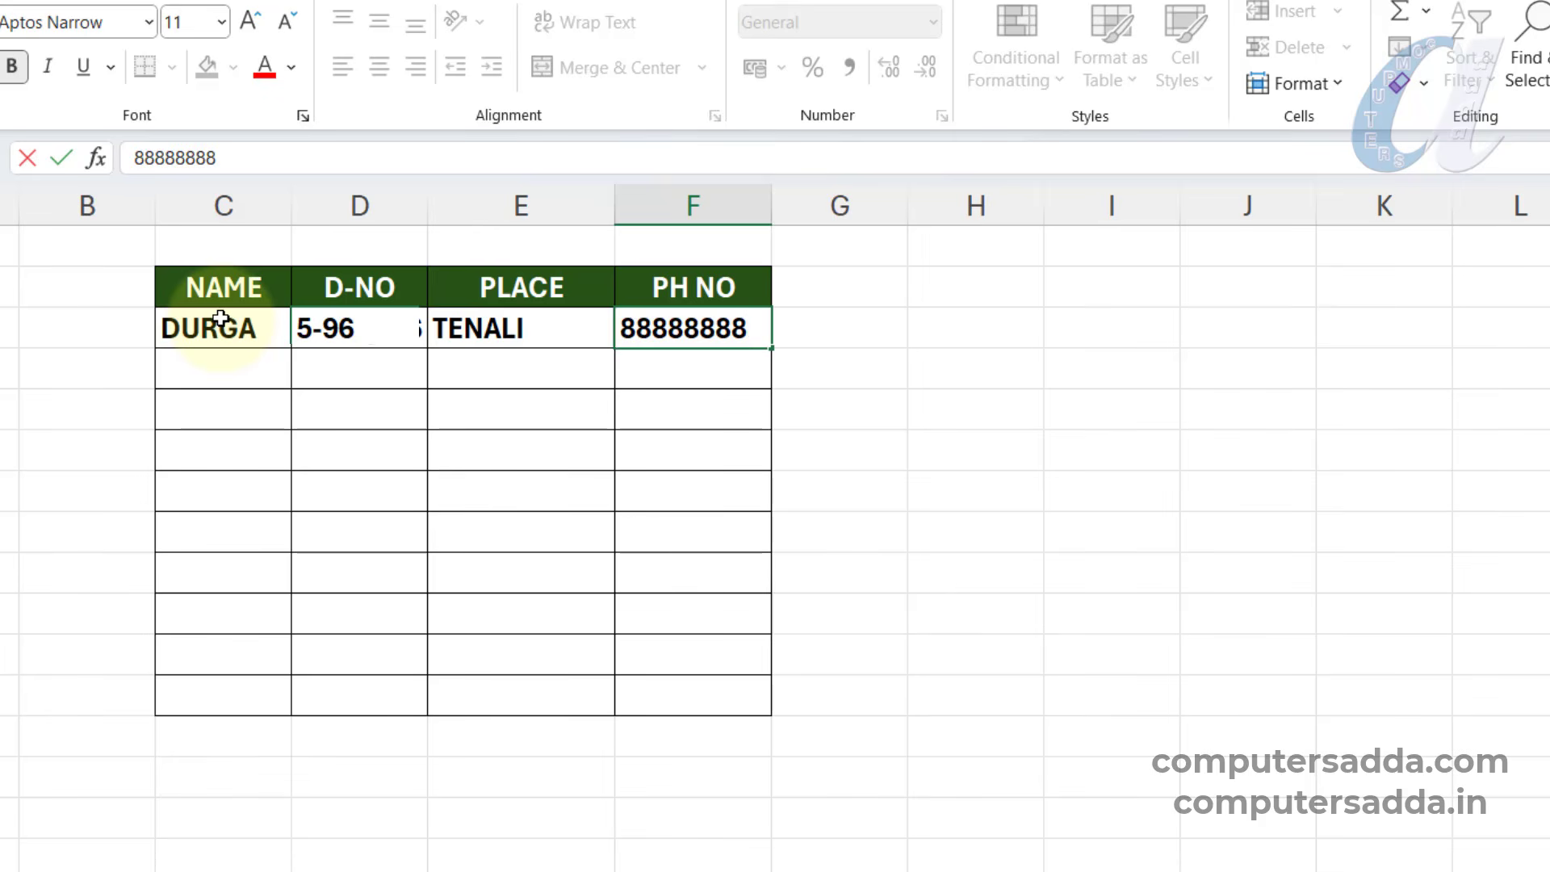
Finish entering the phone number for the first record in the PH NO column.
key("Return")
left_click_drag(228, 366, 666, 372)
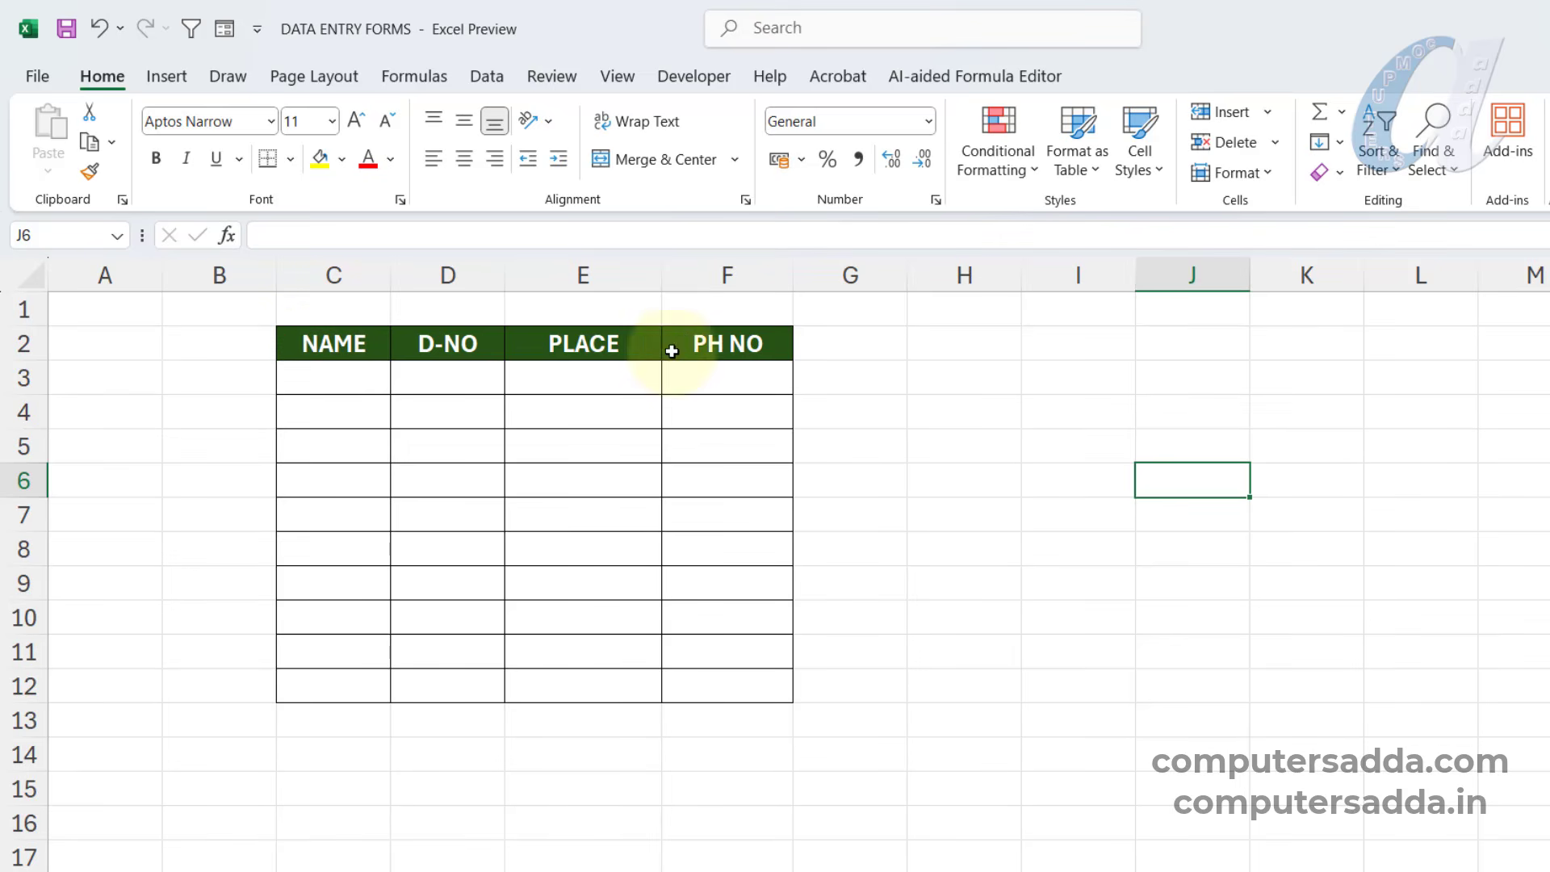
Open a data entry form for the header cells C2:F2, using the first row as labels, and place it beside the table.
left_click(313, 345)
left_click_drag(313, 344, 714, 339)
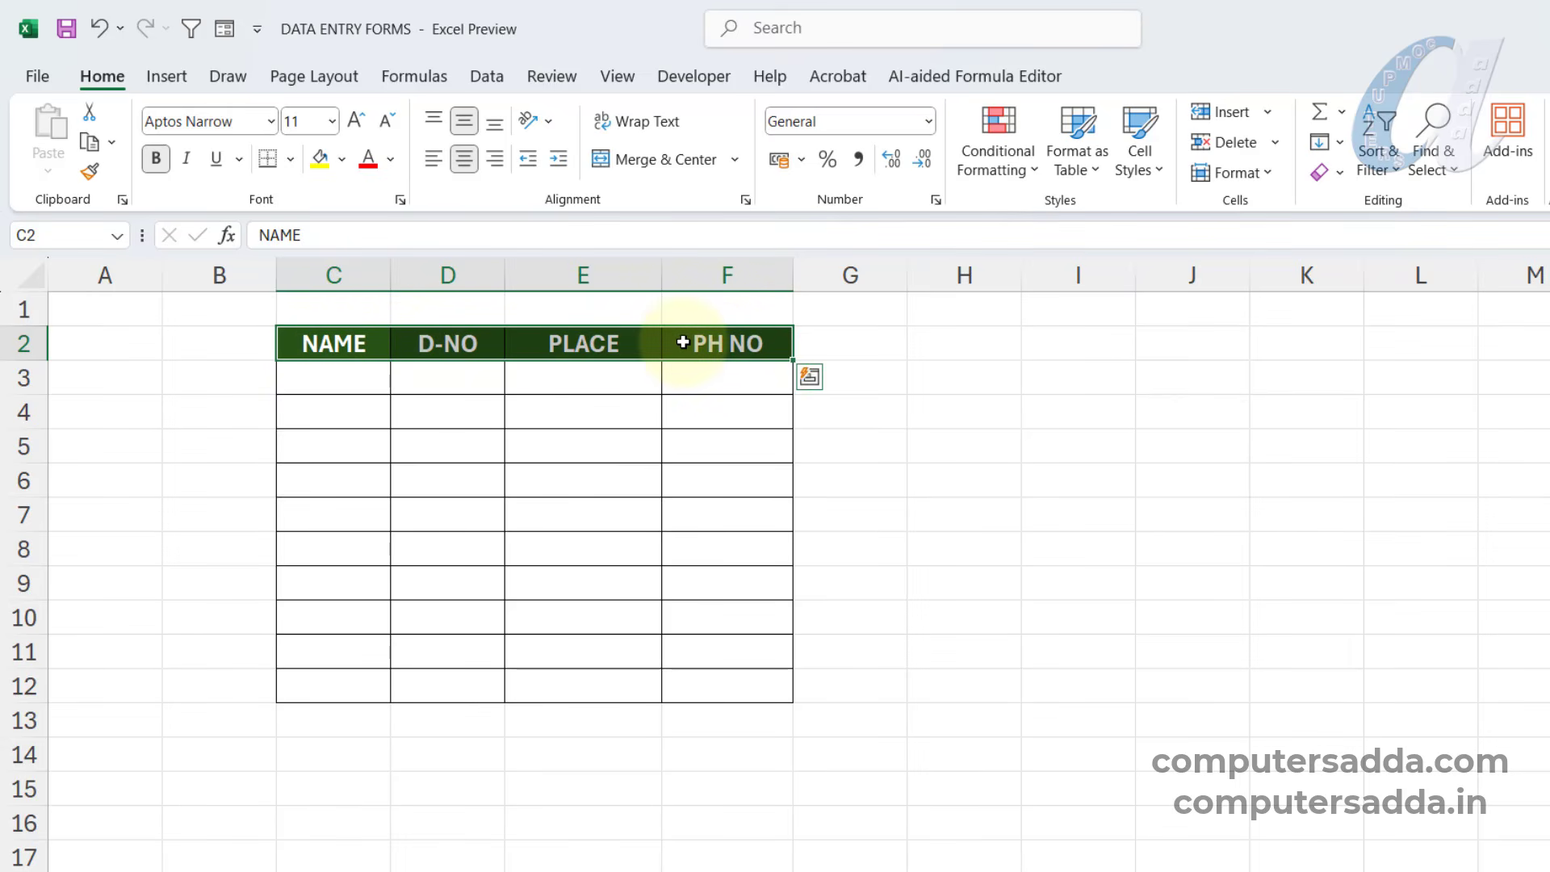
left_click(226, 32)
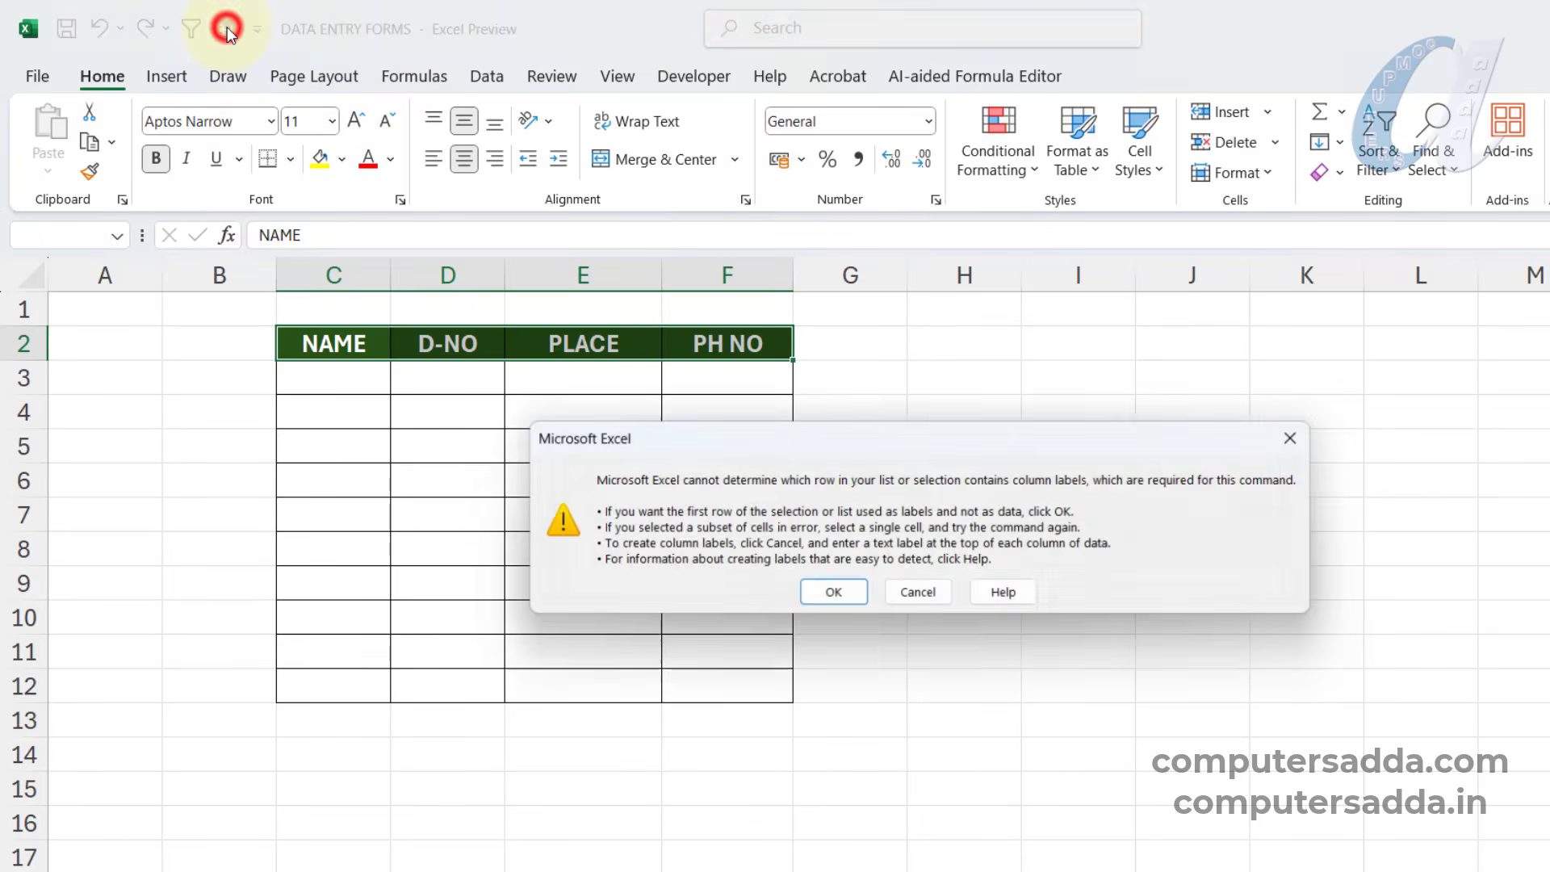
left_click(831, 587)
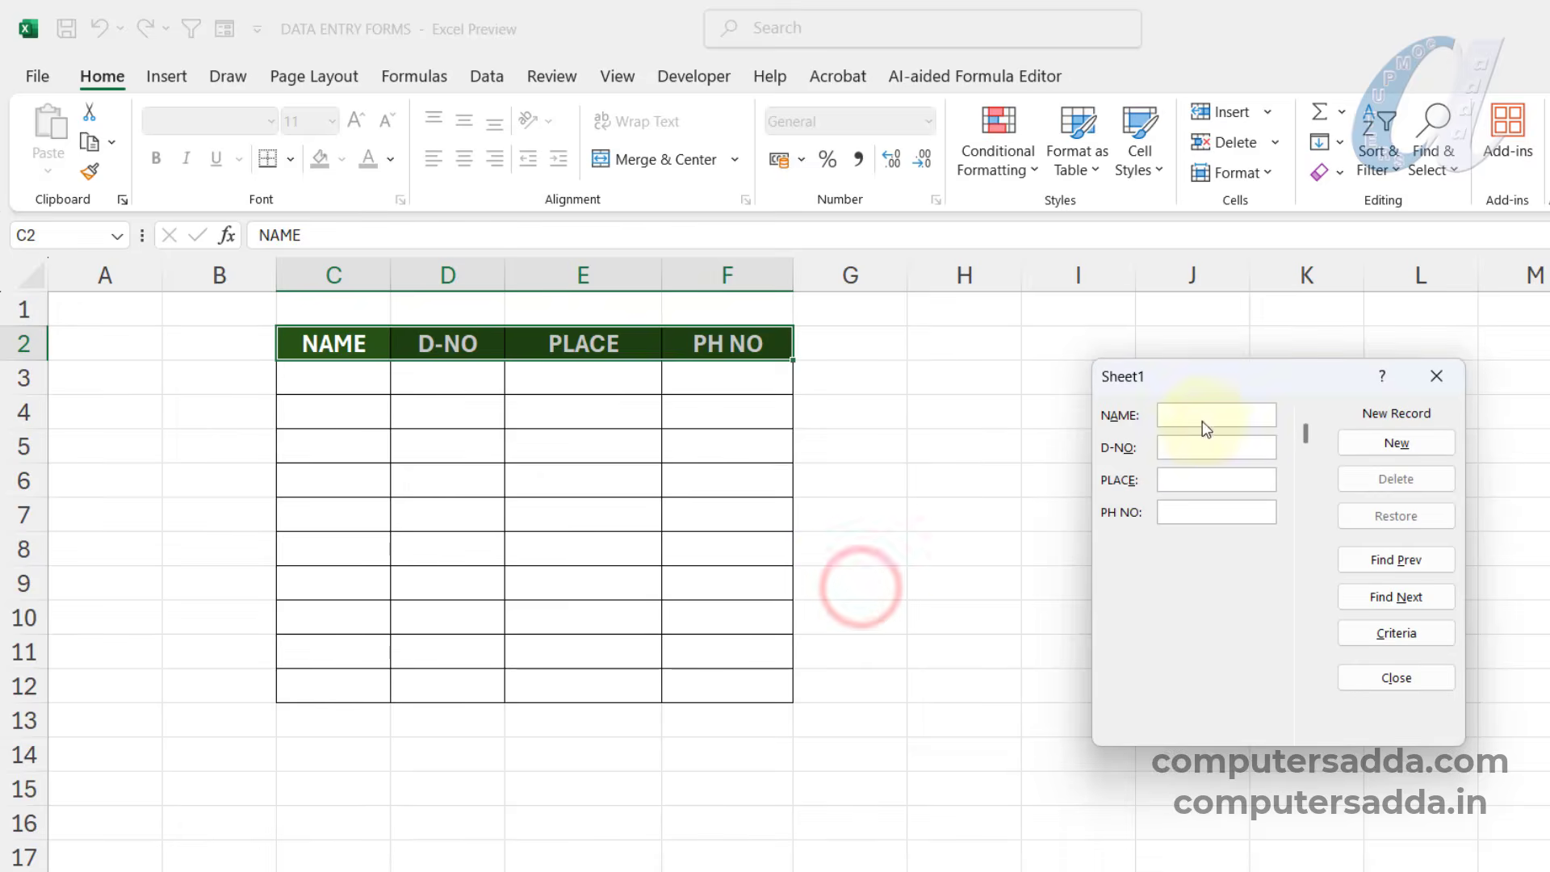
left_click_drag(1201, 378, 952, 379)
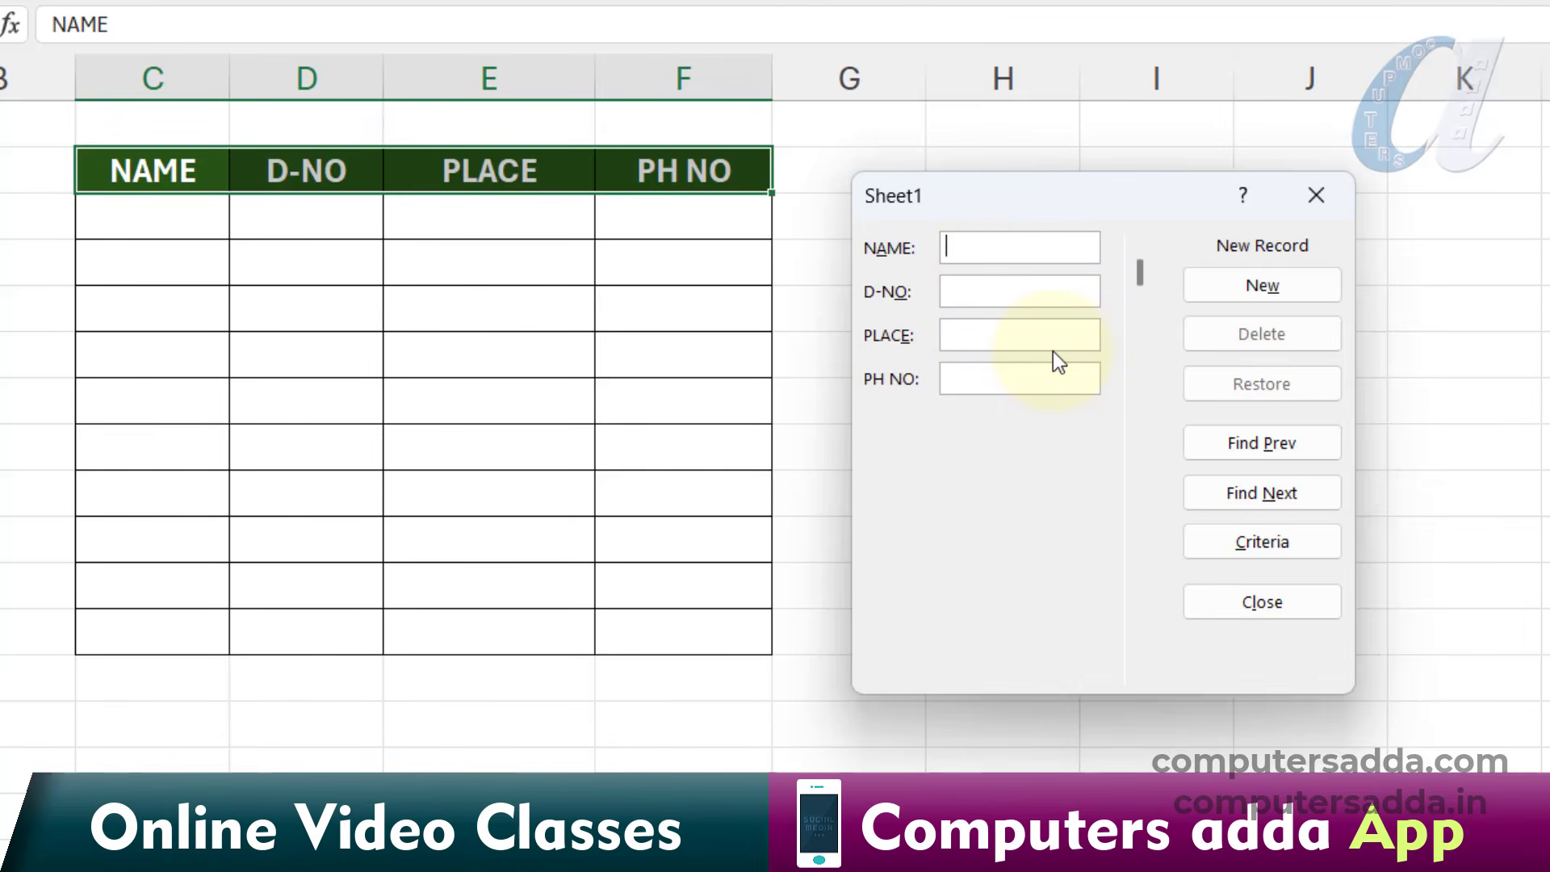
Add a record through the form with the person's name, door number, place PARCHOOR and phone number.
type("PRASAD")
key("Tab")
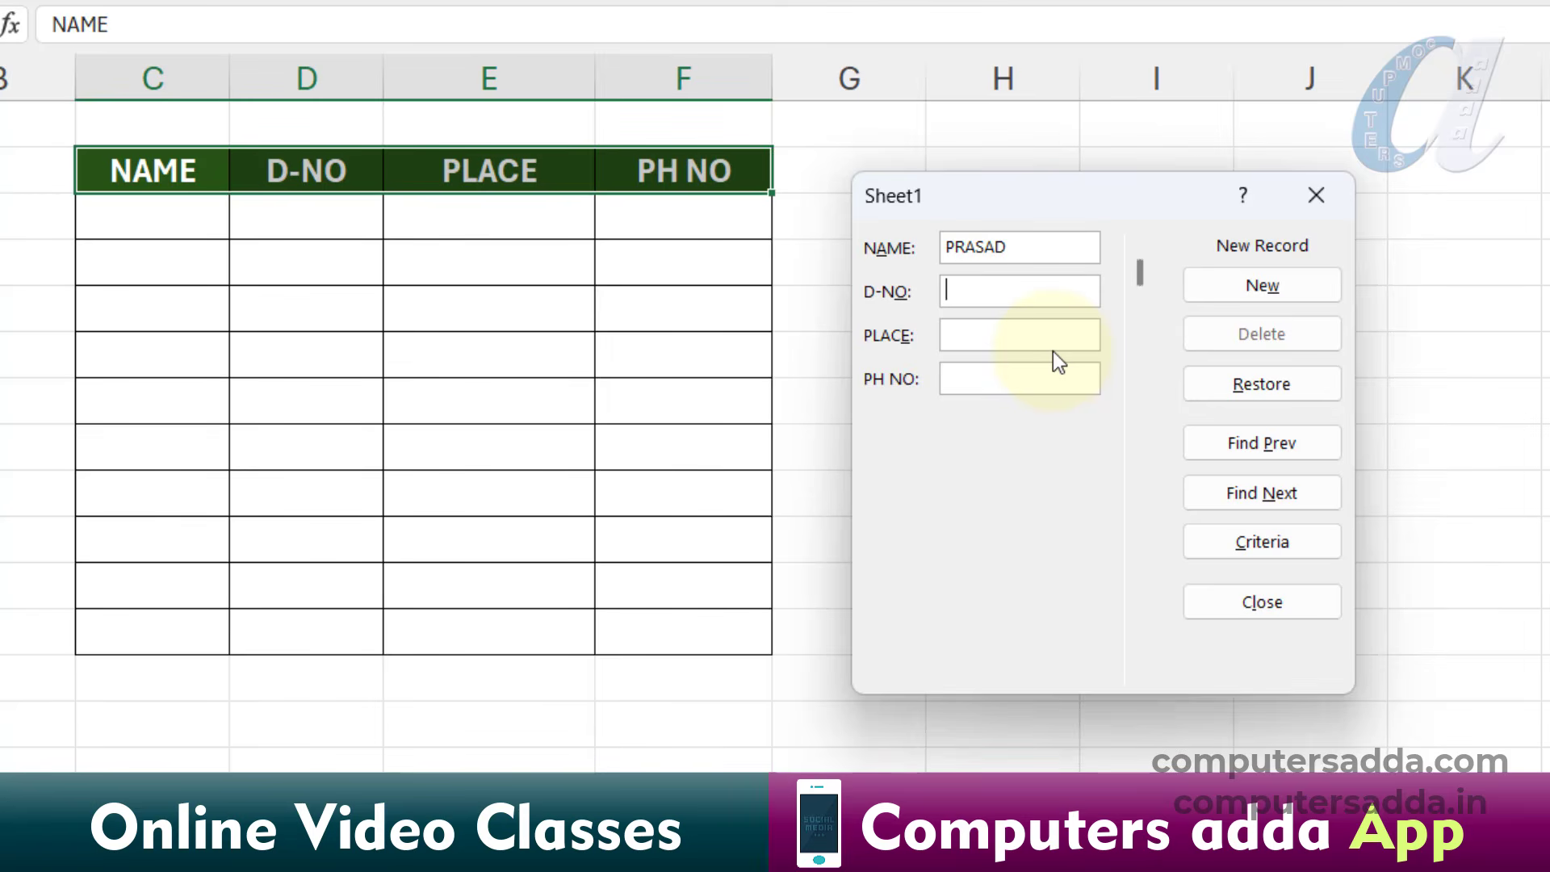
type("5-66")
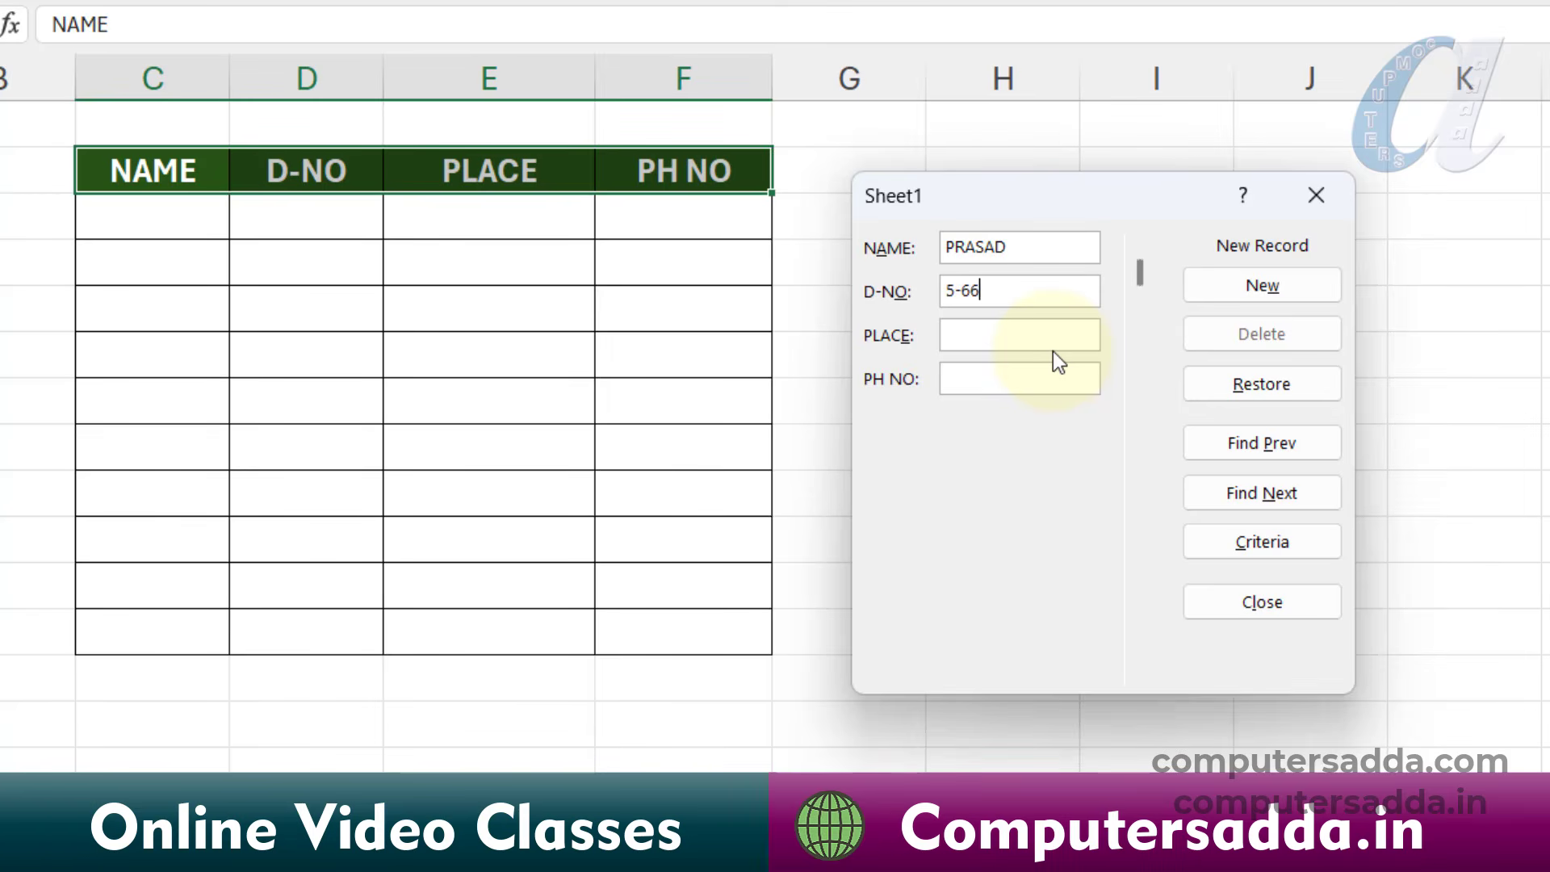
key("BackSpace")
type("5")
key("Tab")
type("PARCHOOR")
key("Tab")
type("888888")
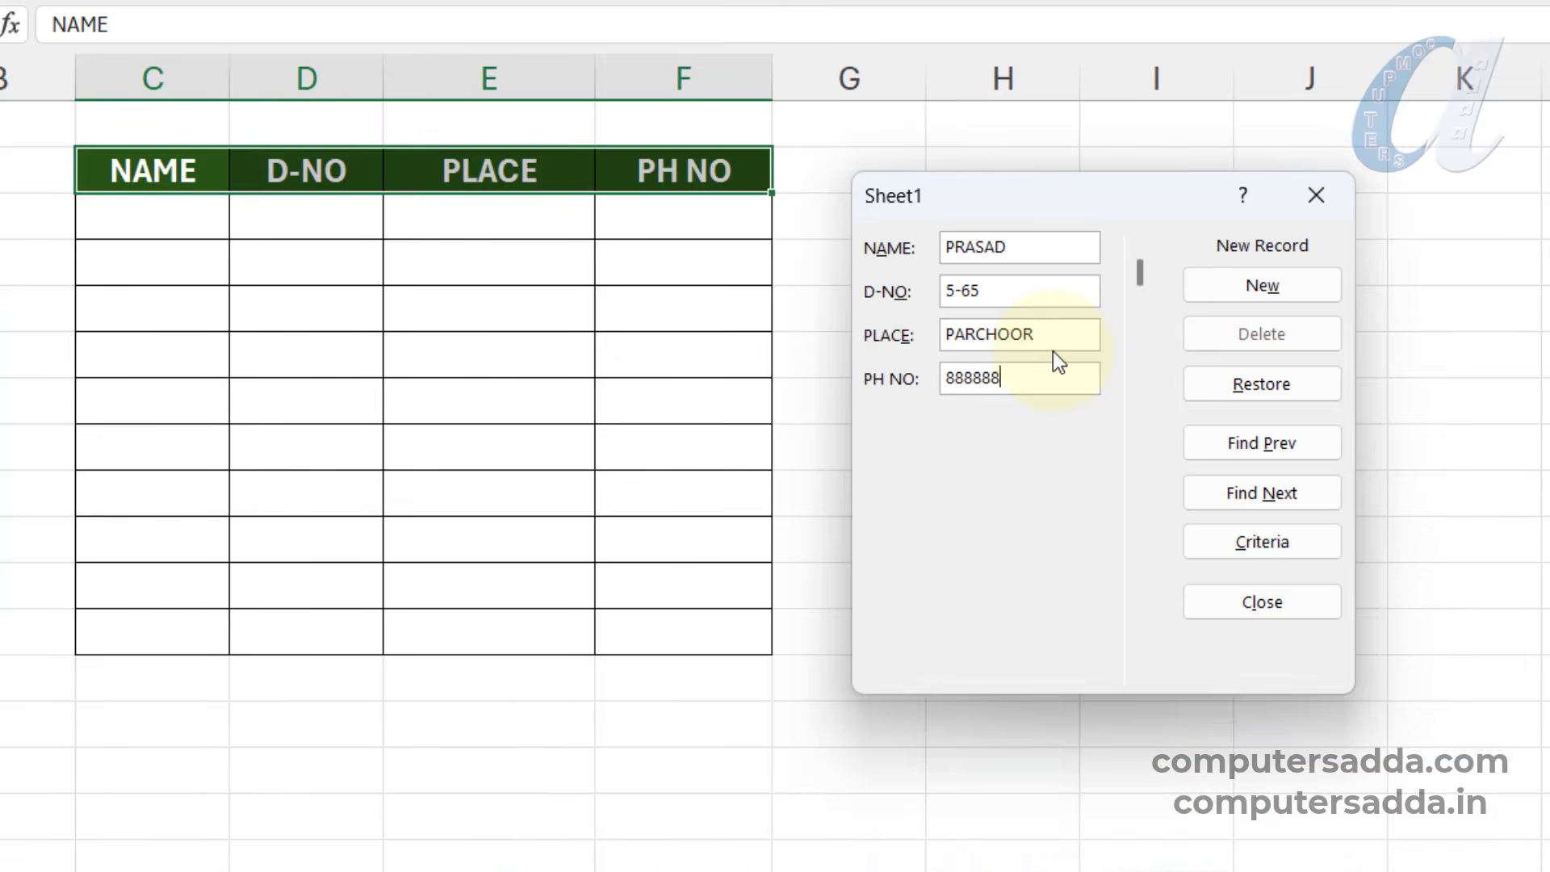
type("8")
key("Return")
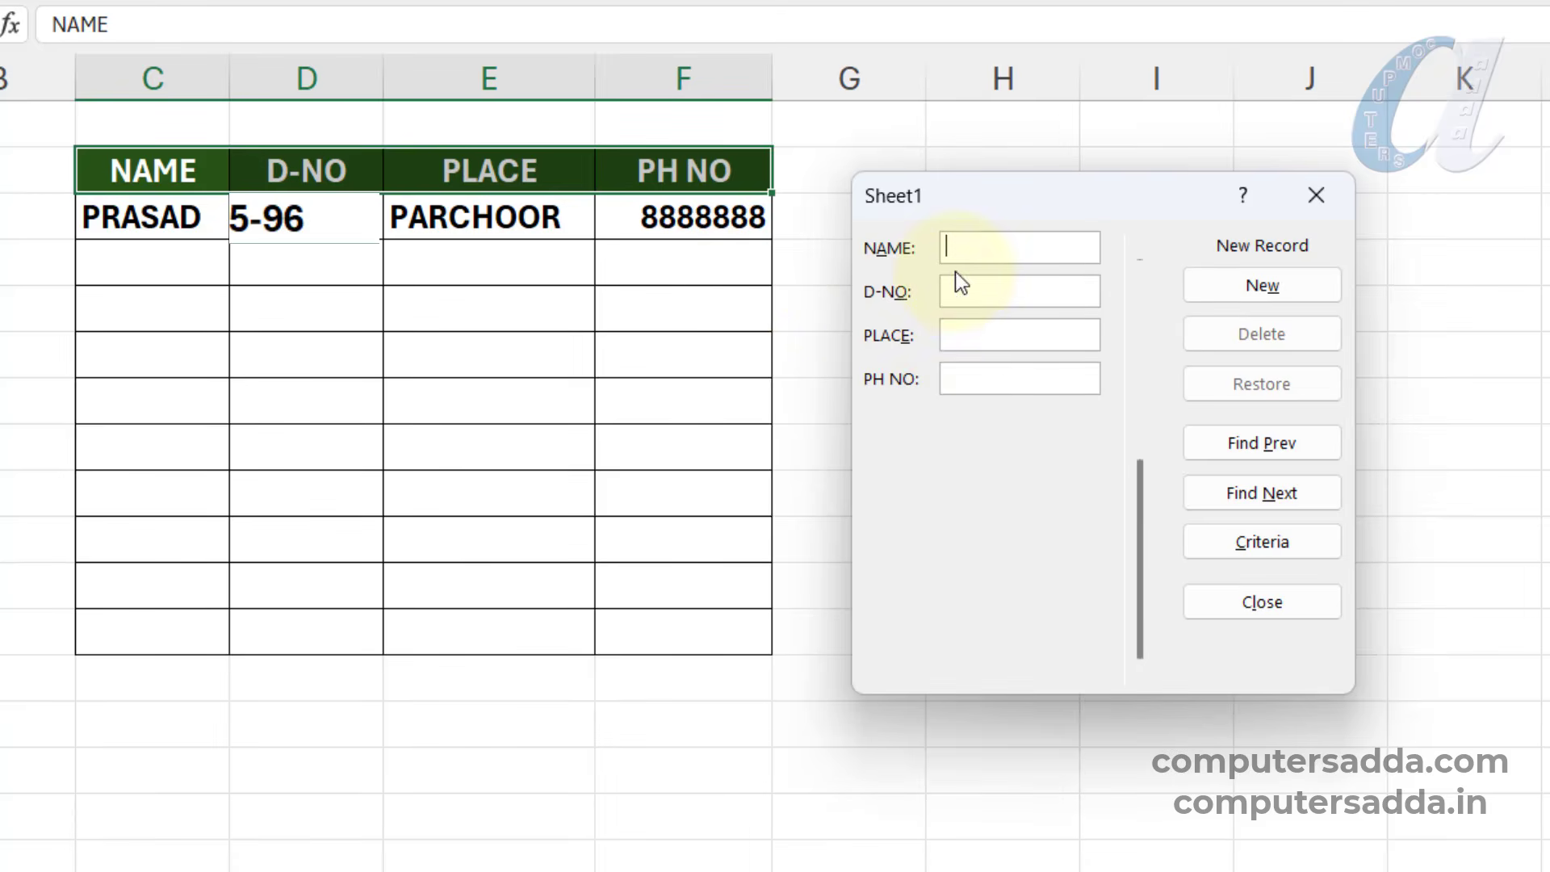
Add a second record with the person's name, door number, place GUNTUR and phone number, and close the form.
type("RAVI")
key("Tab")
type("9")
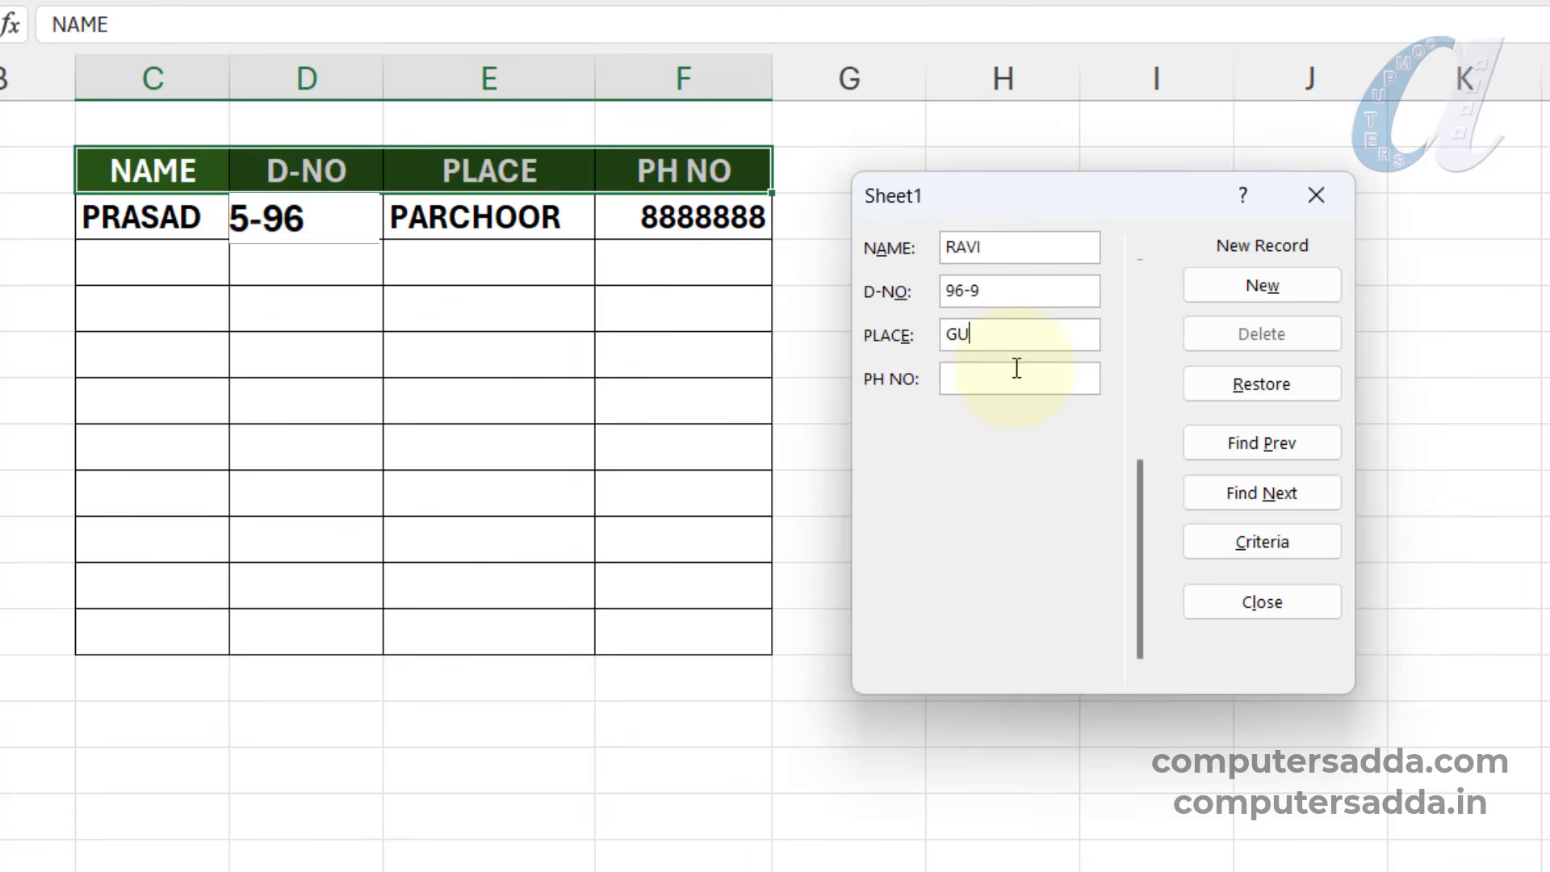
left_click(1016, 368)
type("8899999")
key("Return")
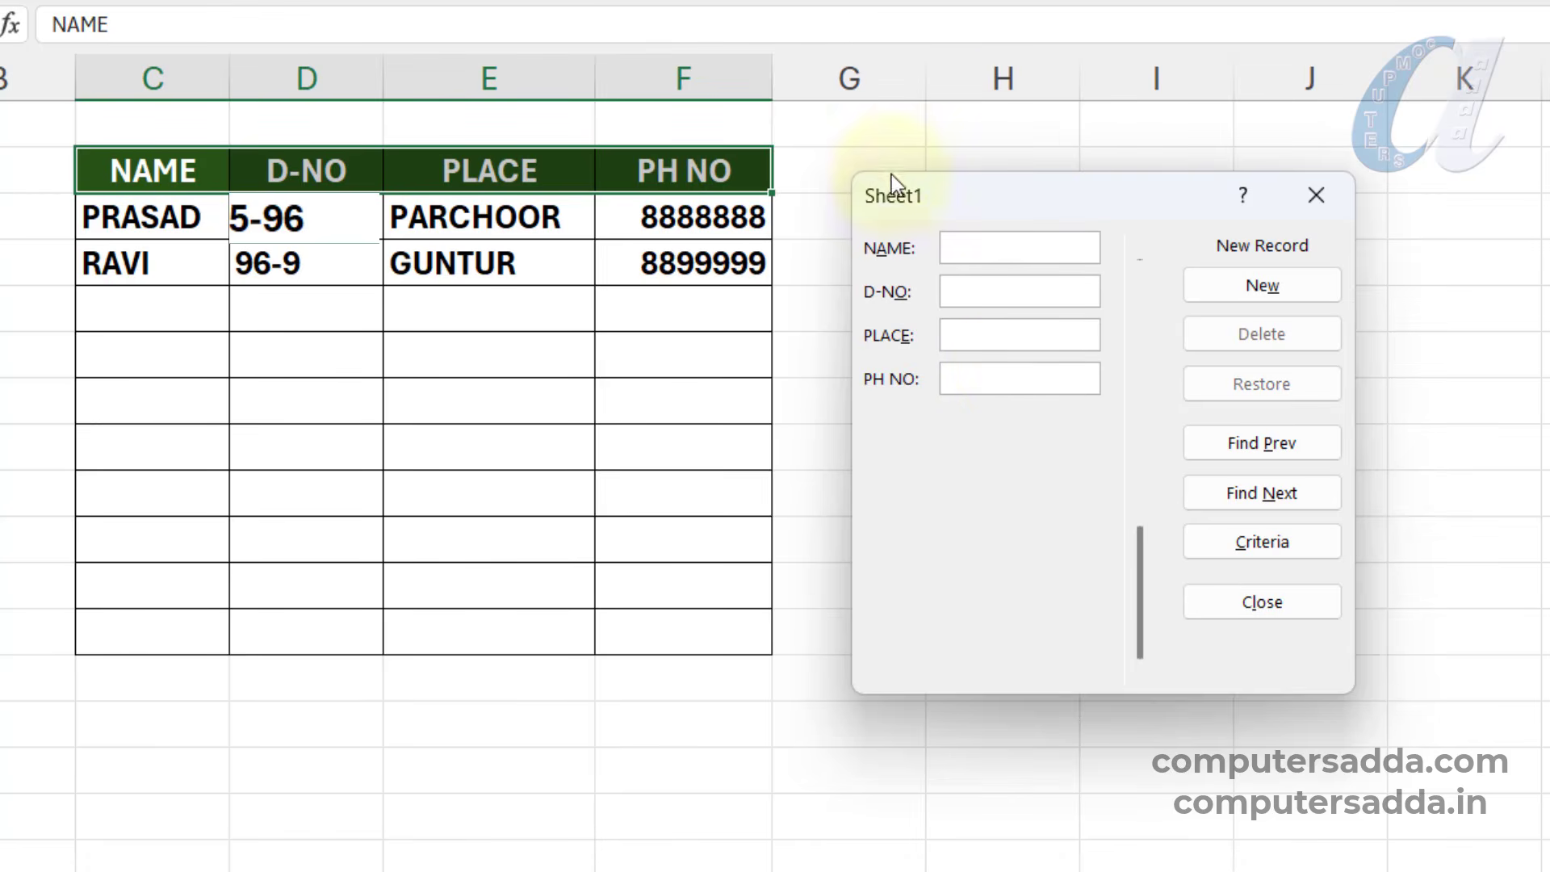
left_click(1330, 196)
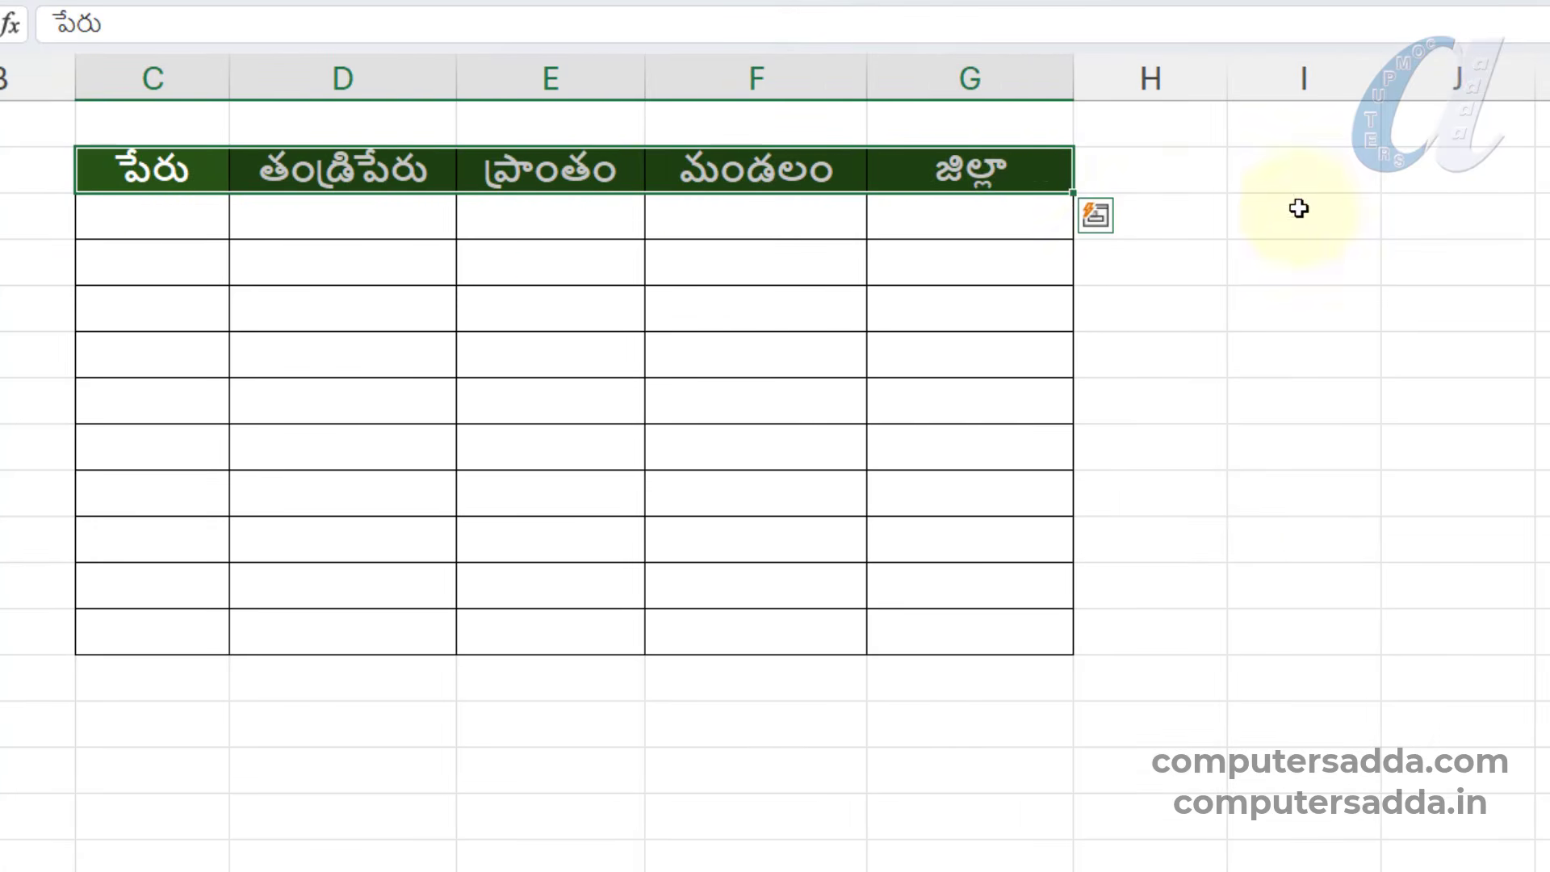
Open a data entry form for the Telugu header cells C2:G2, using the first row as labels, and reposition it.
left_click(1399, 230)
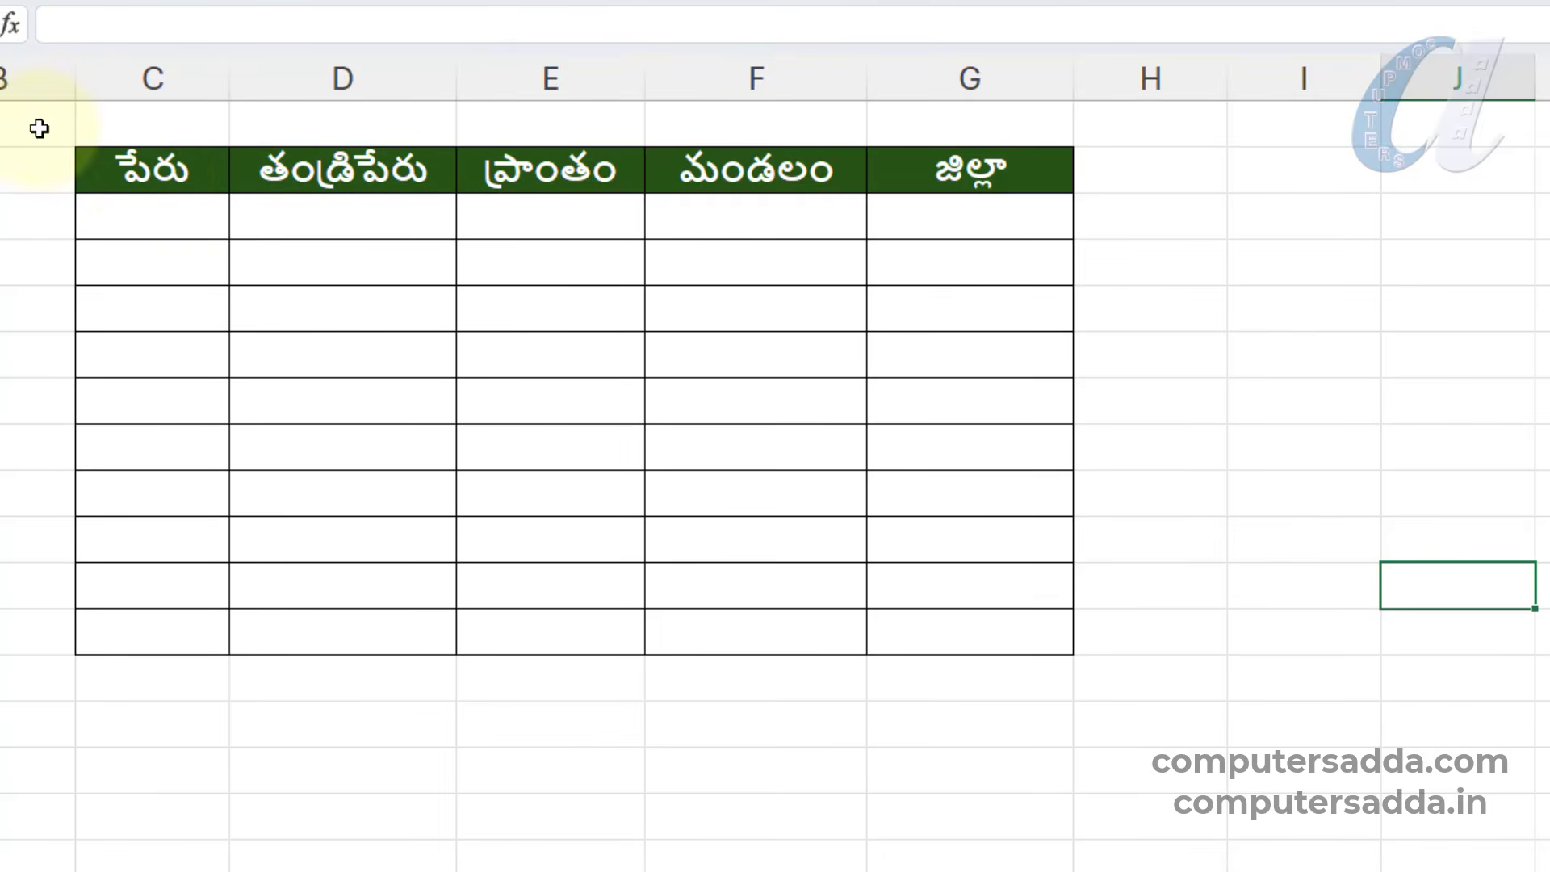
left_click_drag(121, 170, 880, 141)
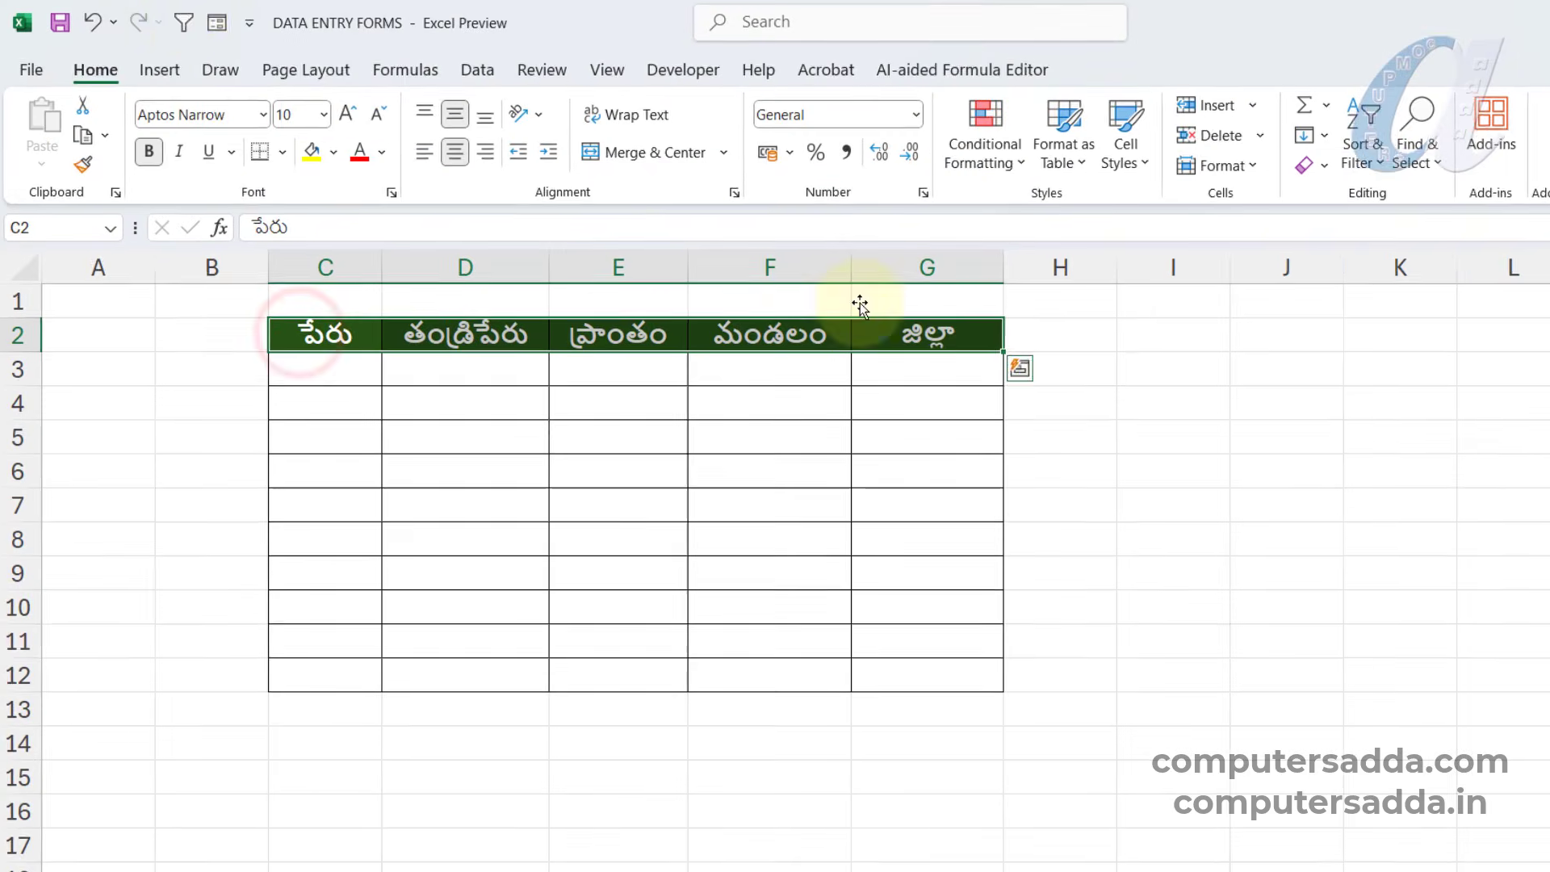
left_click(221, 30)
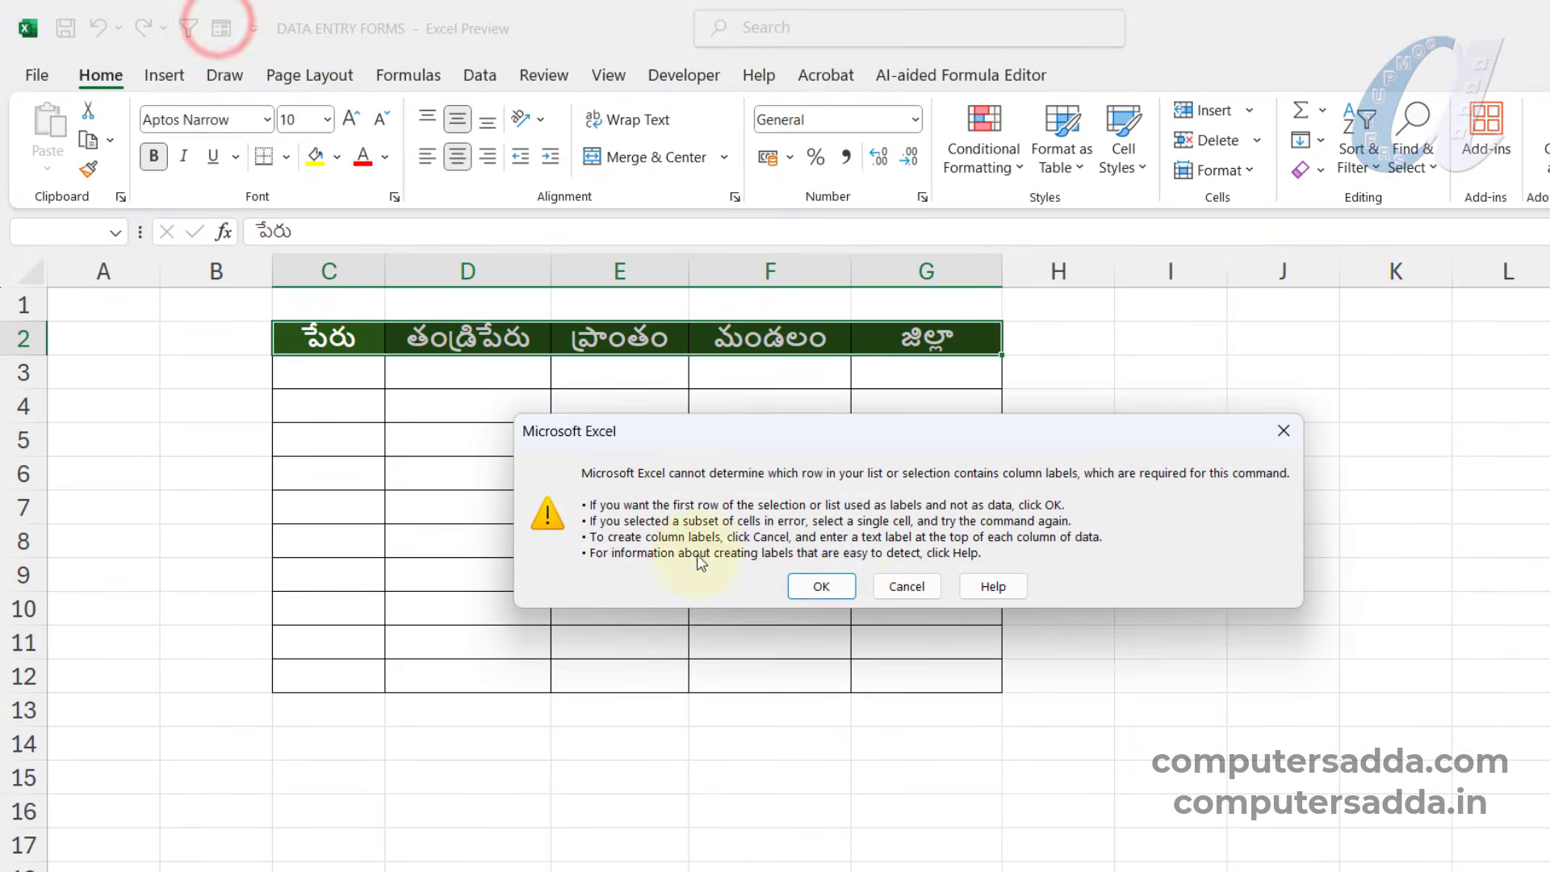
left_click(821, 583)
left_click_drag(999, 360, 1174, 335)
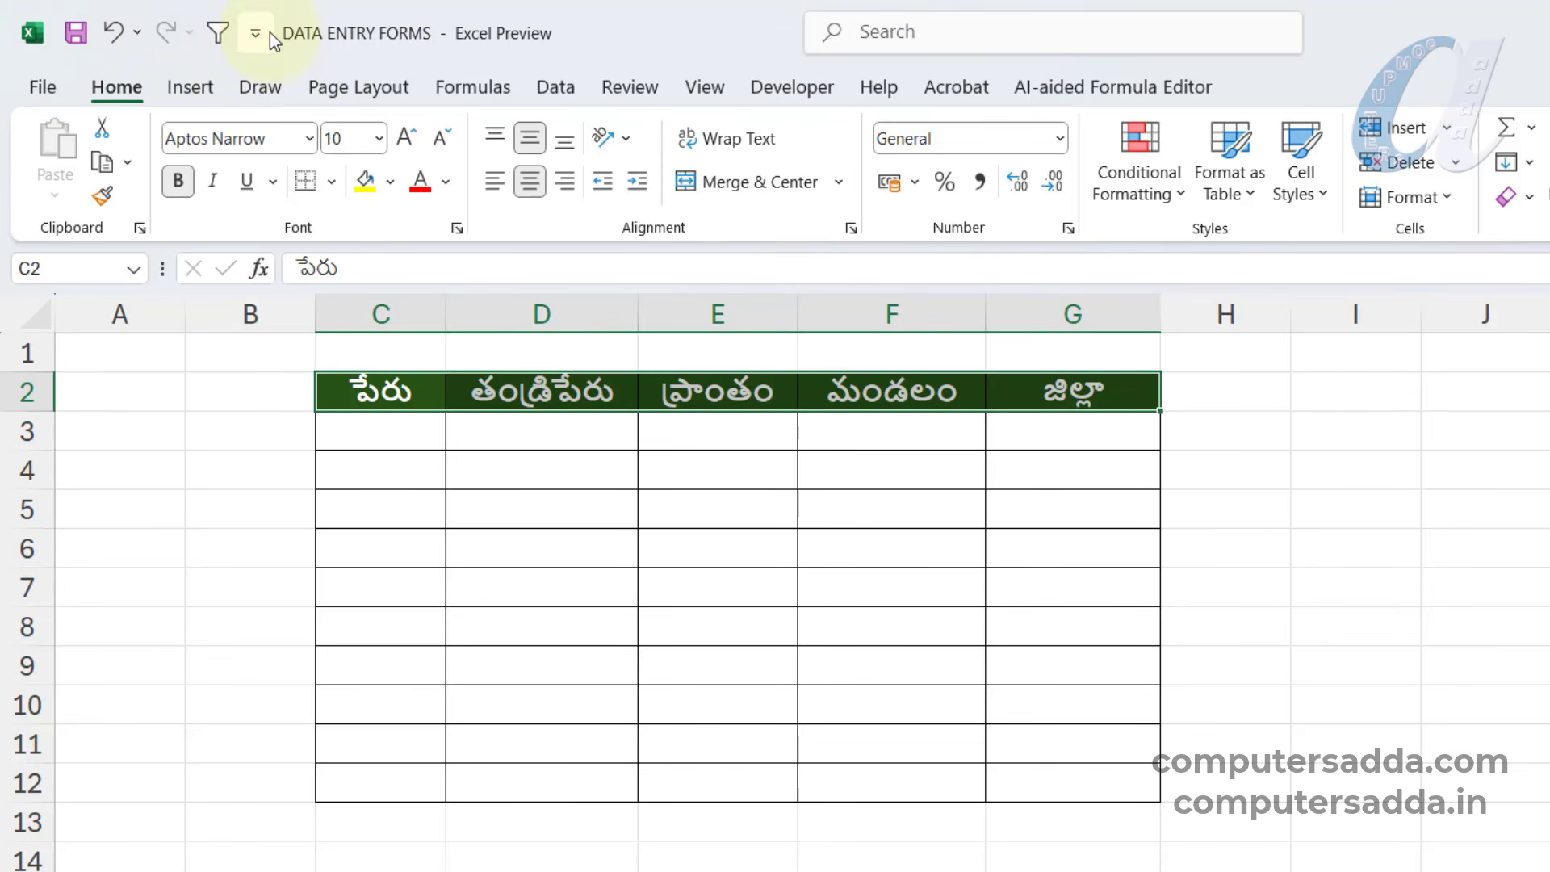
Add the Form command from All Commands to the Quick Access Toolbar for all documents.
right_click(178, 29)
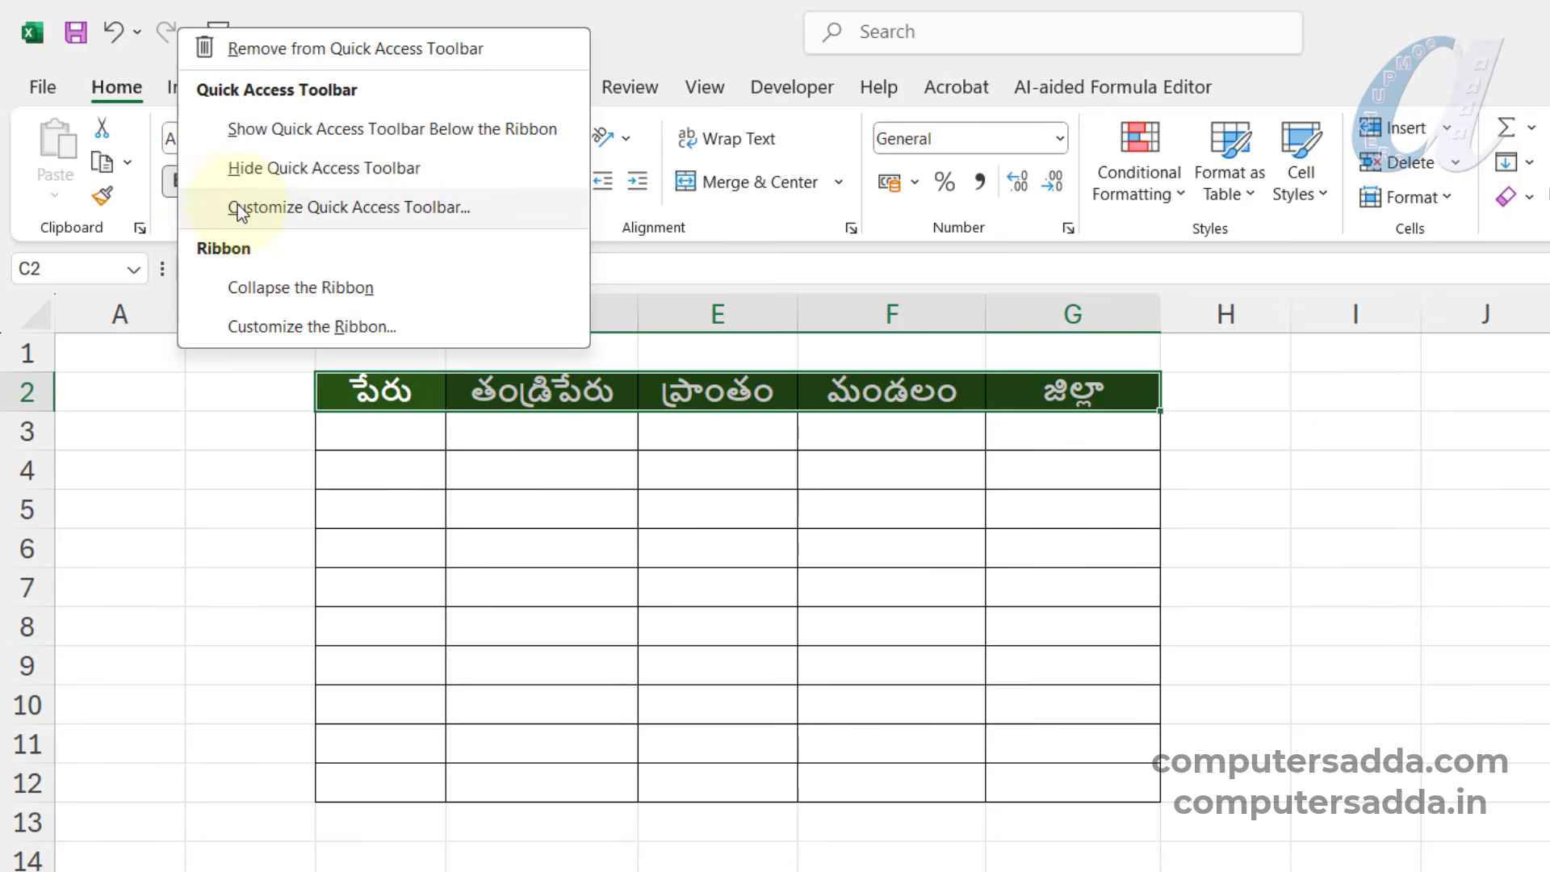
left_click(420, 205)
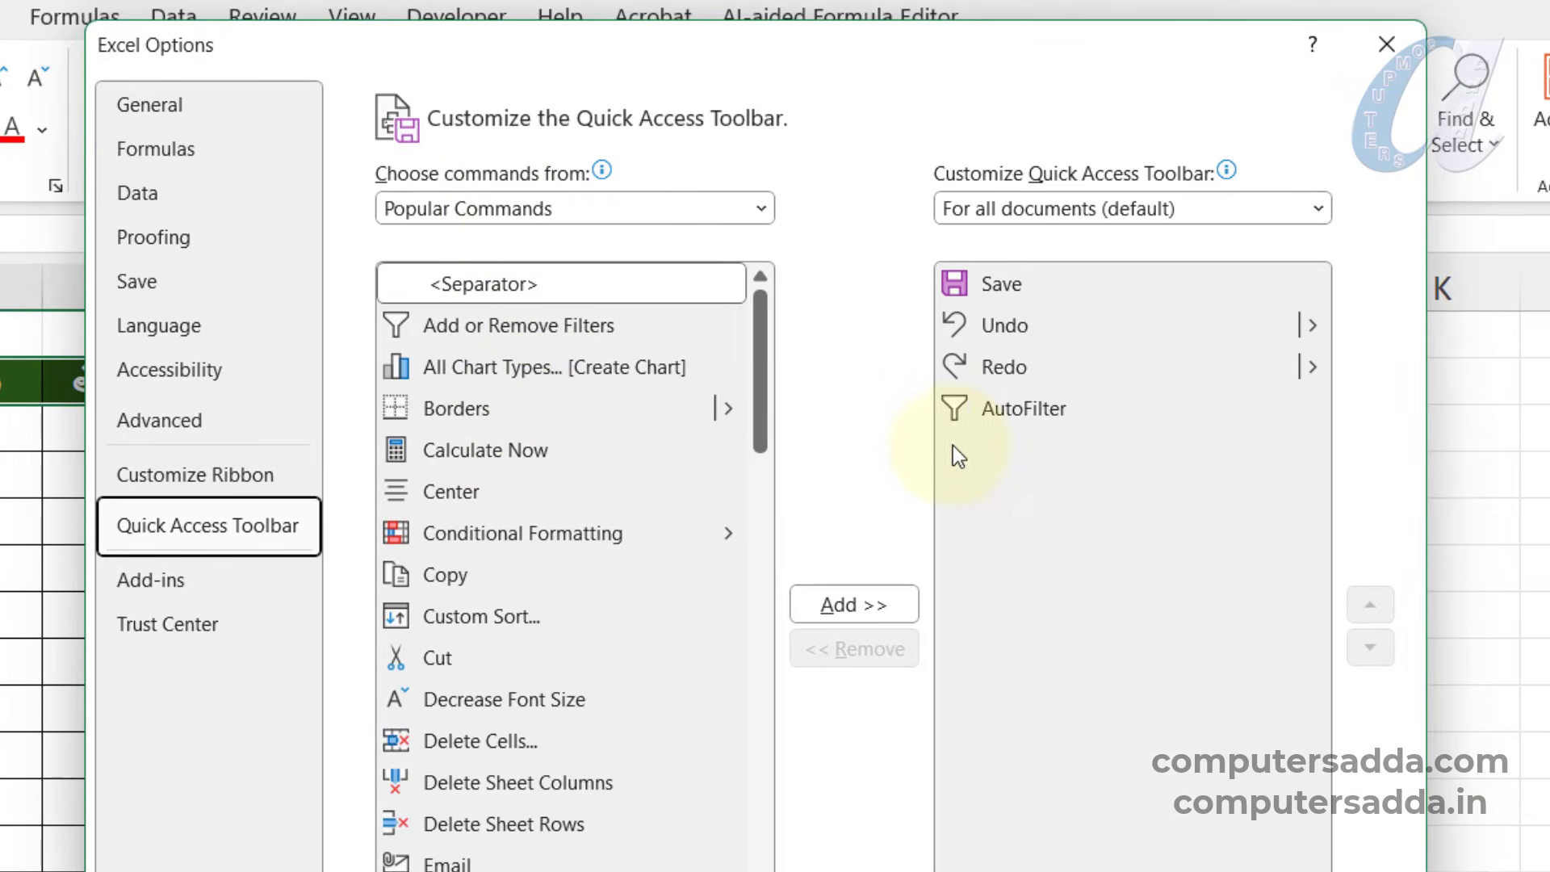
left_click(761, 210)
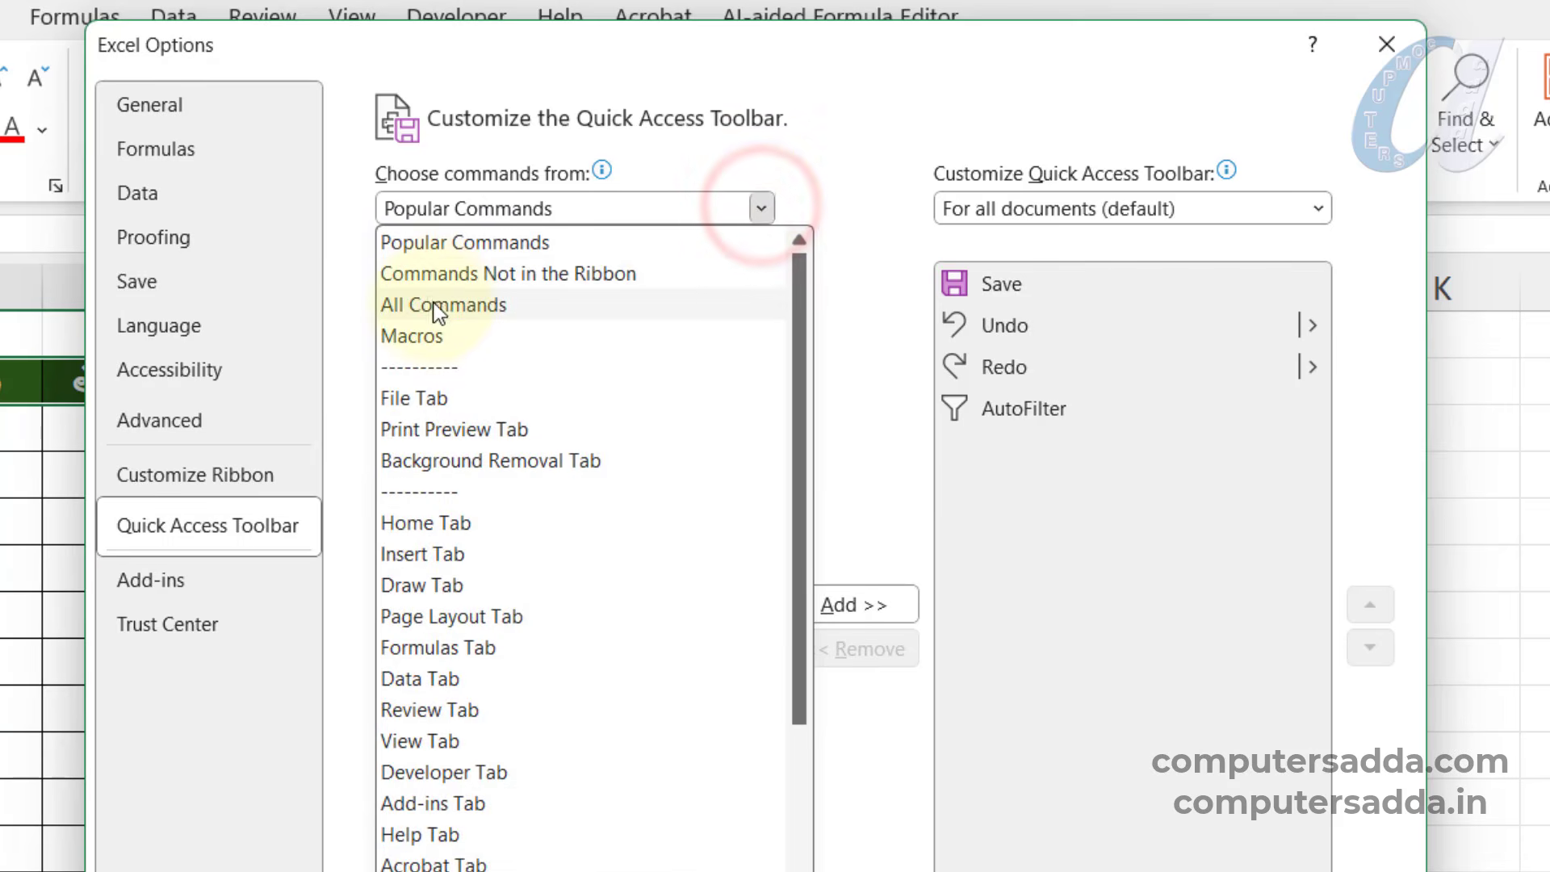
left_click(429, 307)
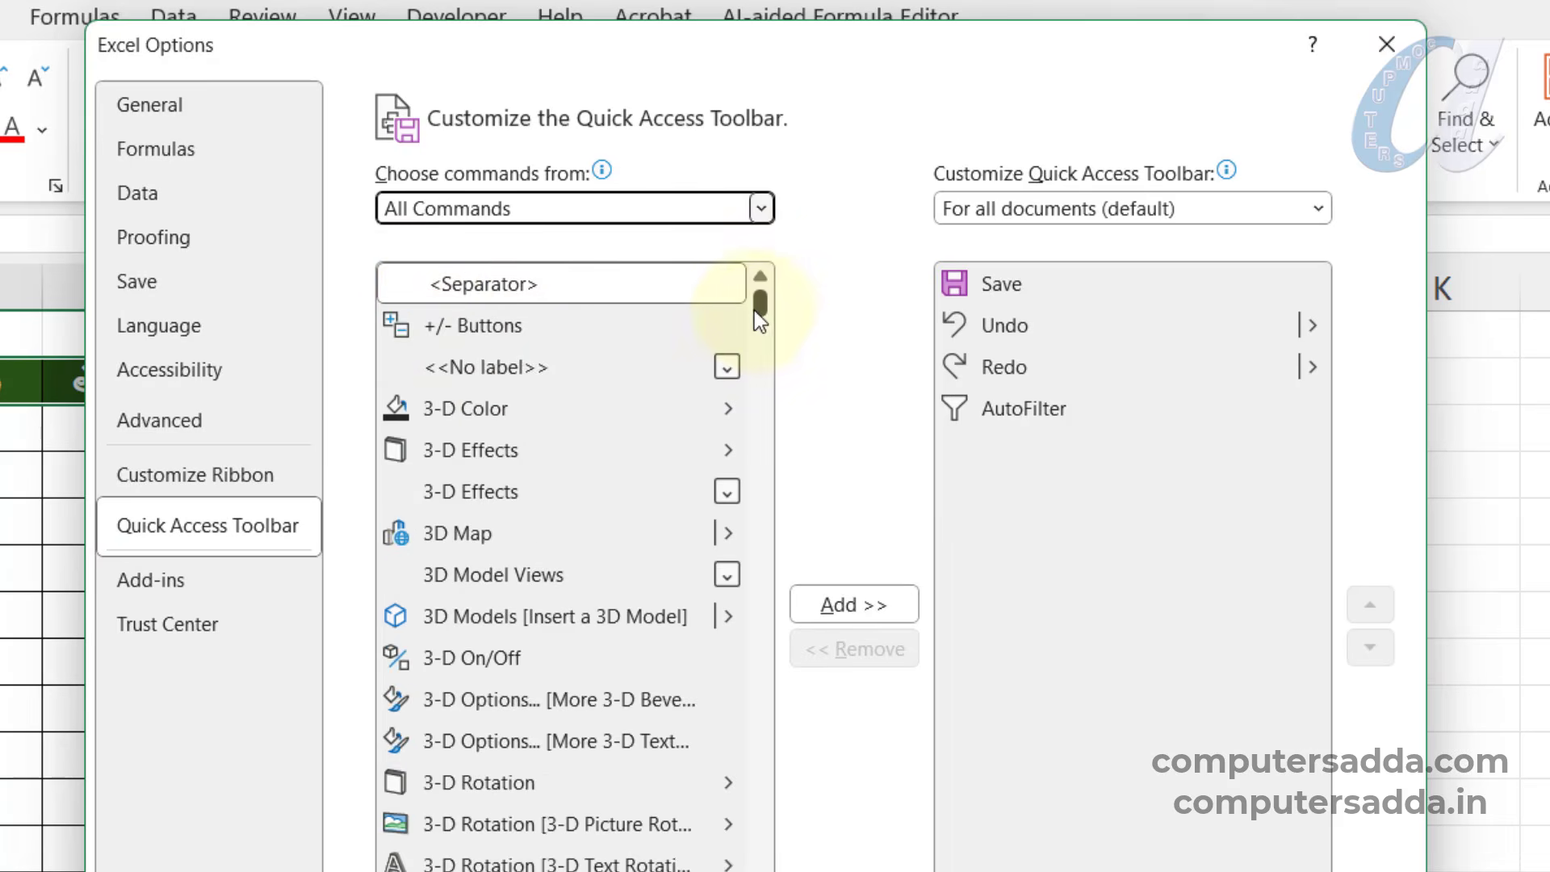
left_click_drag(763, 302, 763, 490)
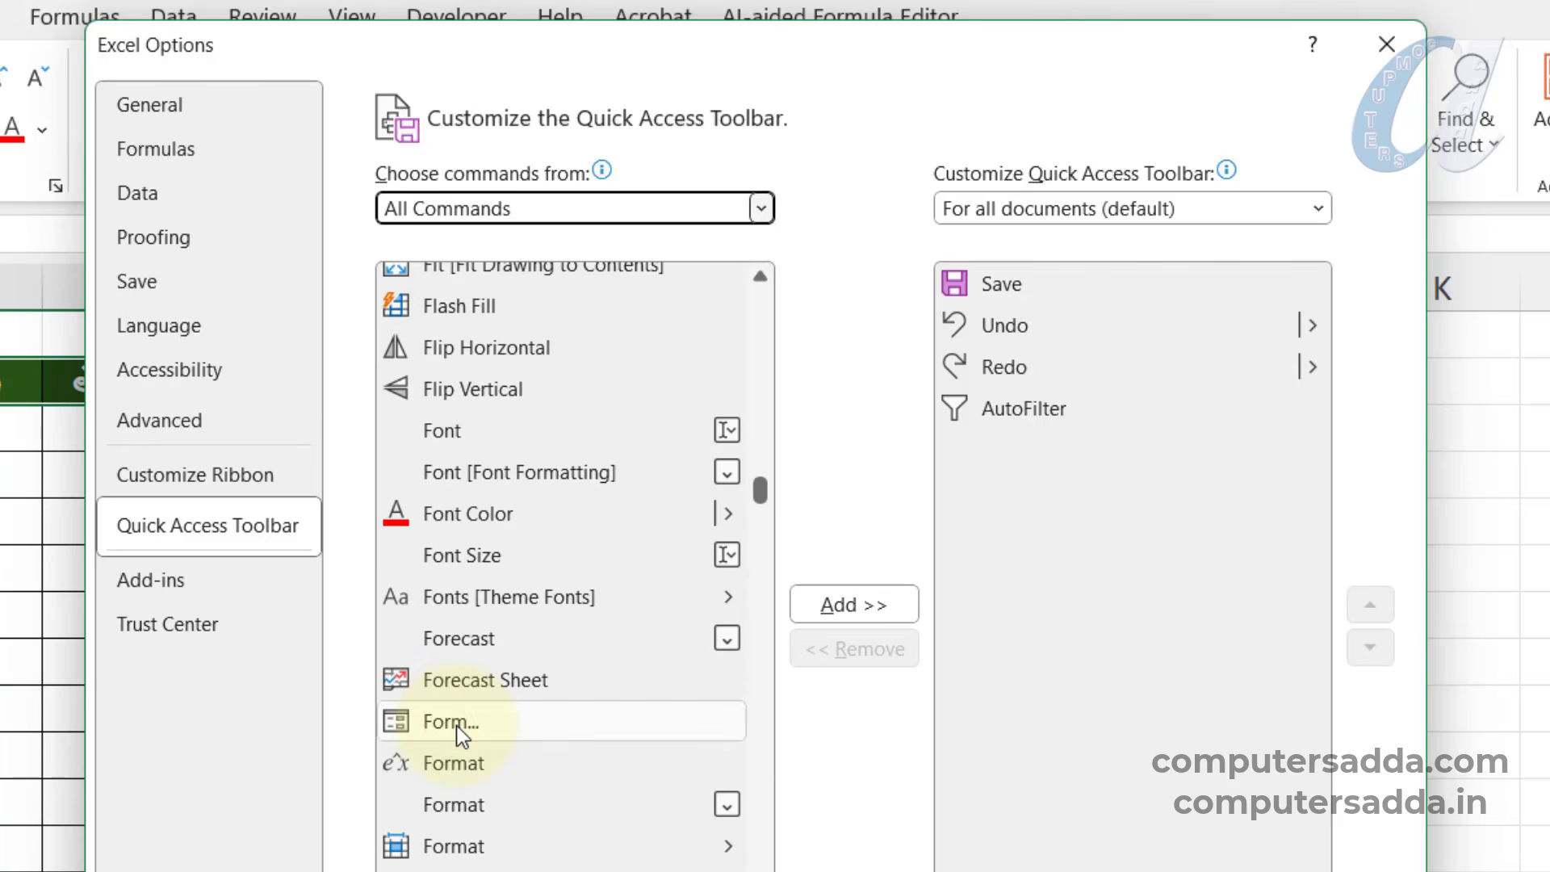
left_click(457, 722)
left_click(911, 606)
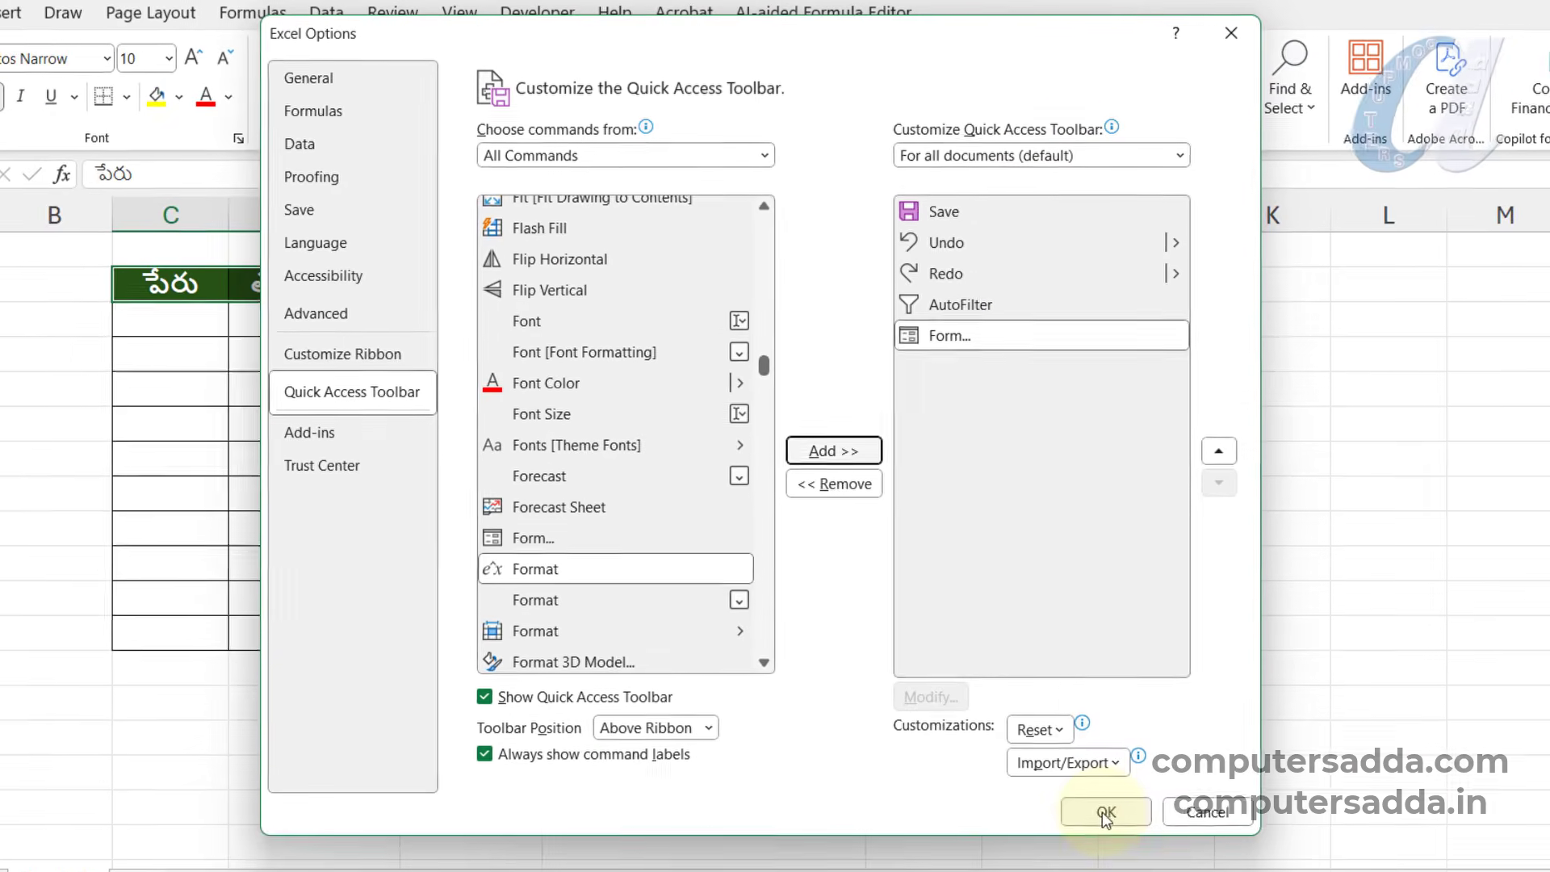
left_click(1102, 815)
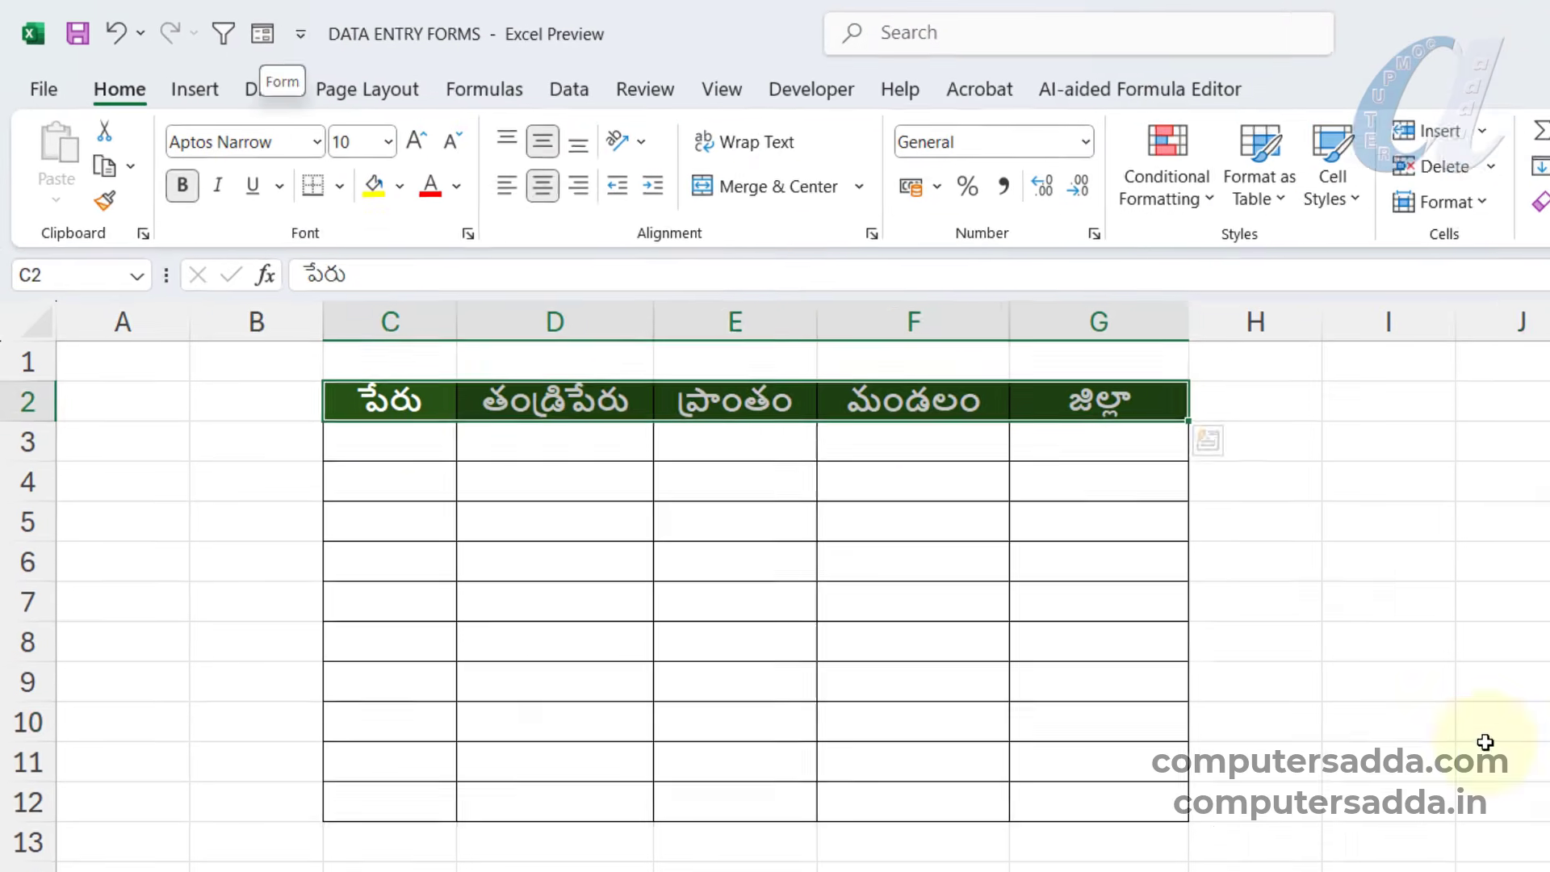
Select the Telugu header cells starting at C2 and launch the newly added Form command with the first row as labels.
left_click(1512, 699)
left_click_drag(380, 391, 730, 390)
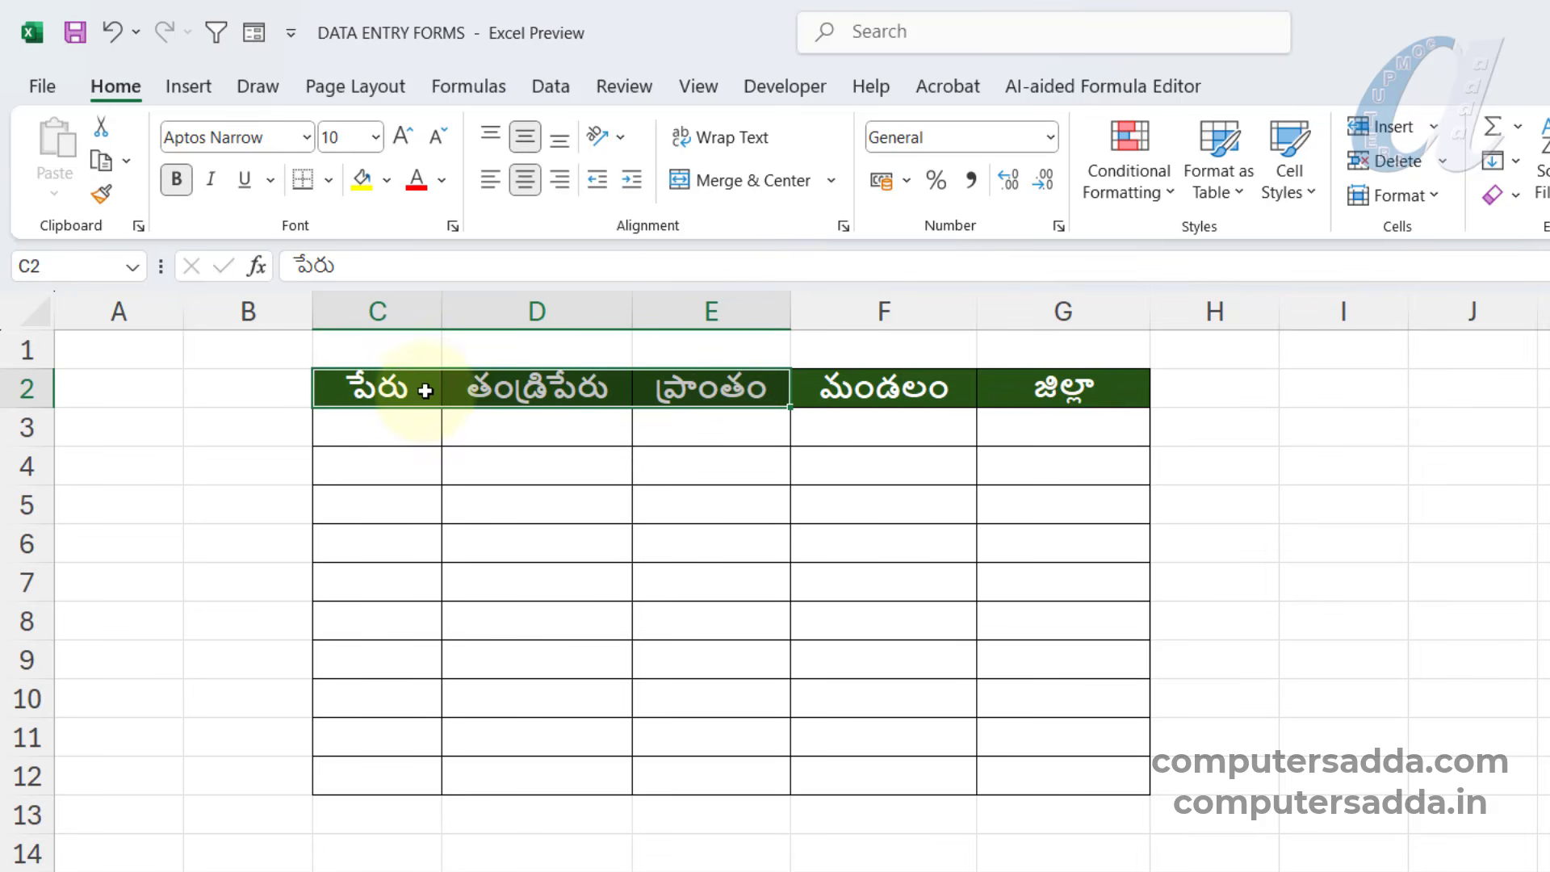
left_click(255, 34)
left_click(935, 678)
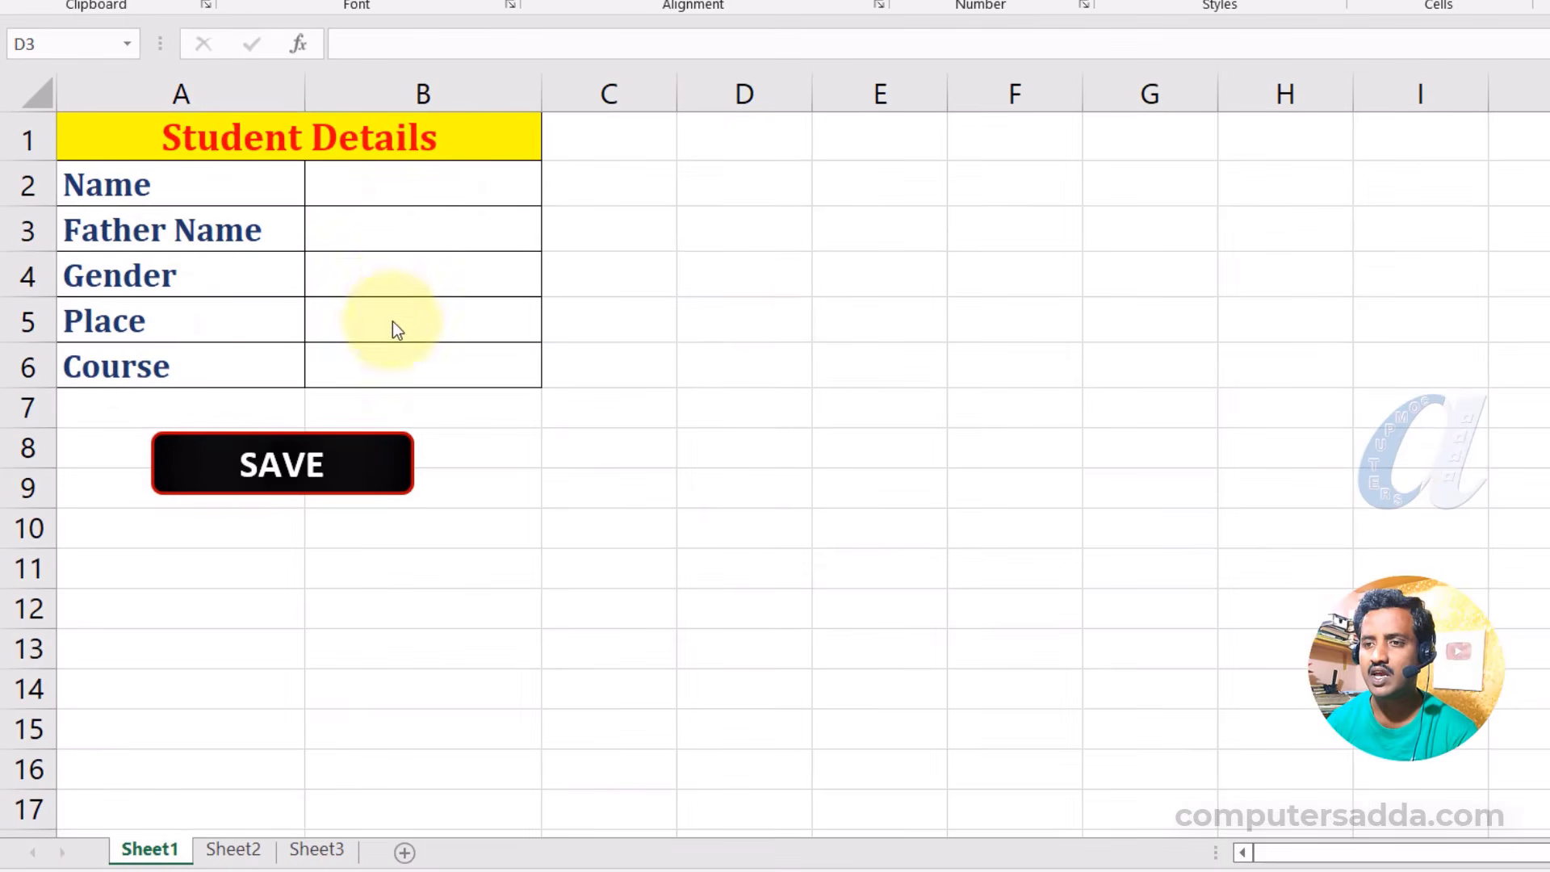
Check the saved records on Sheet2, and enter the student's name and father's name in the Student Details form on Sheet1.
left_click(233, 848)
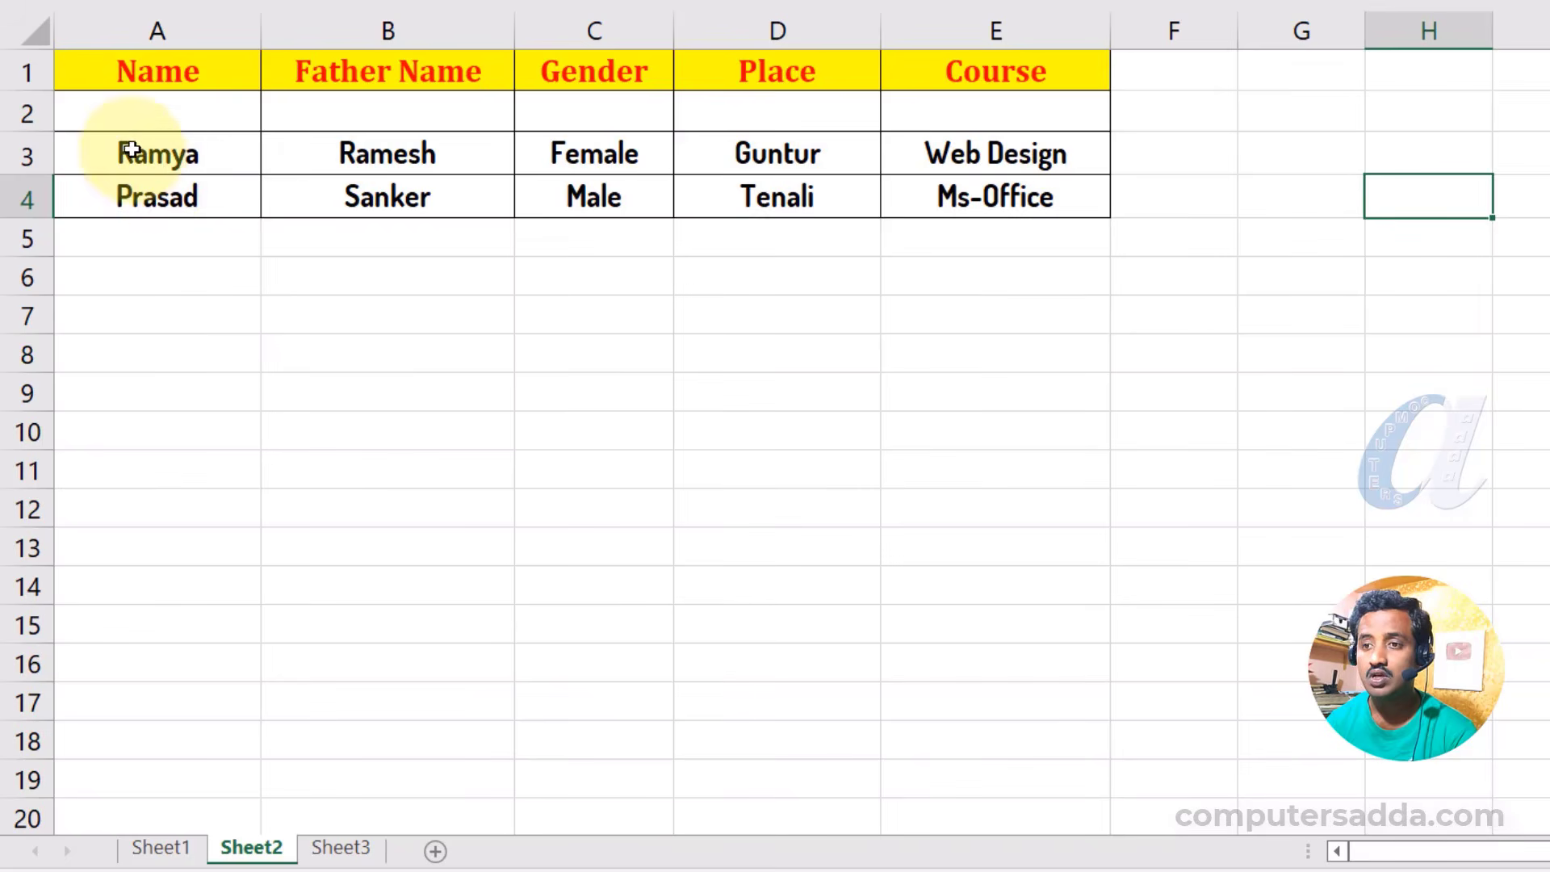
left_click(176, 847)
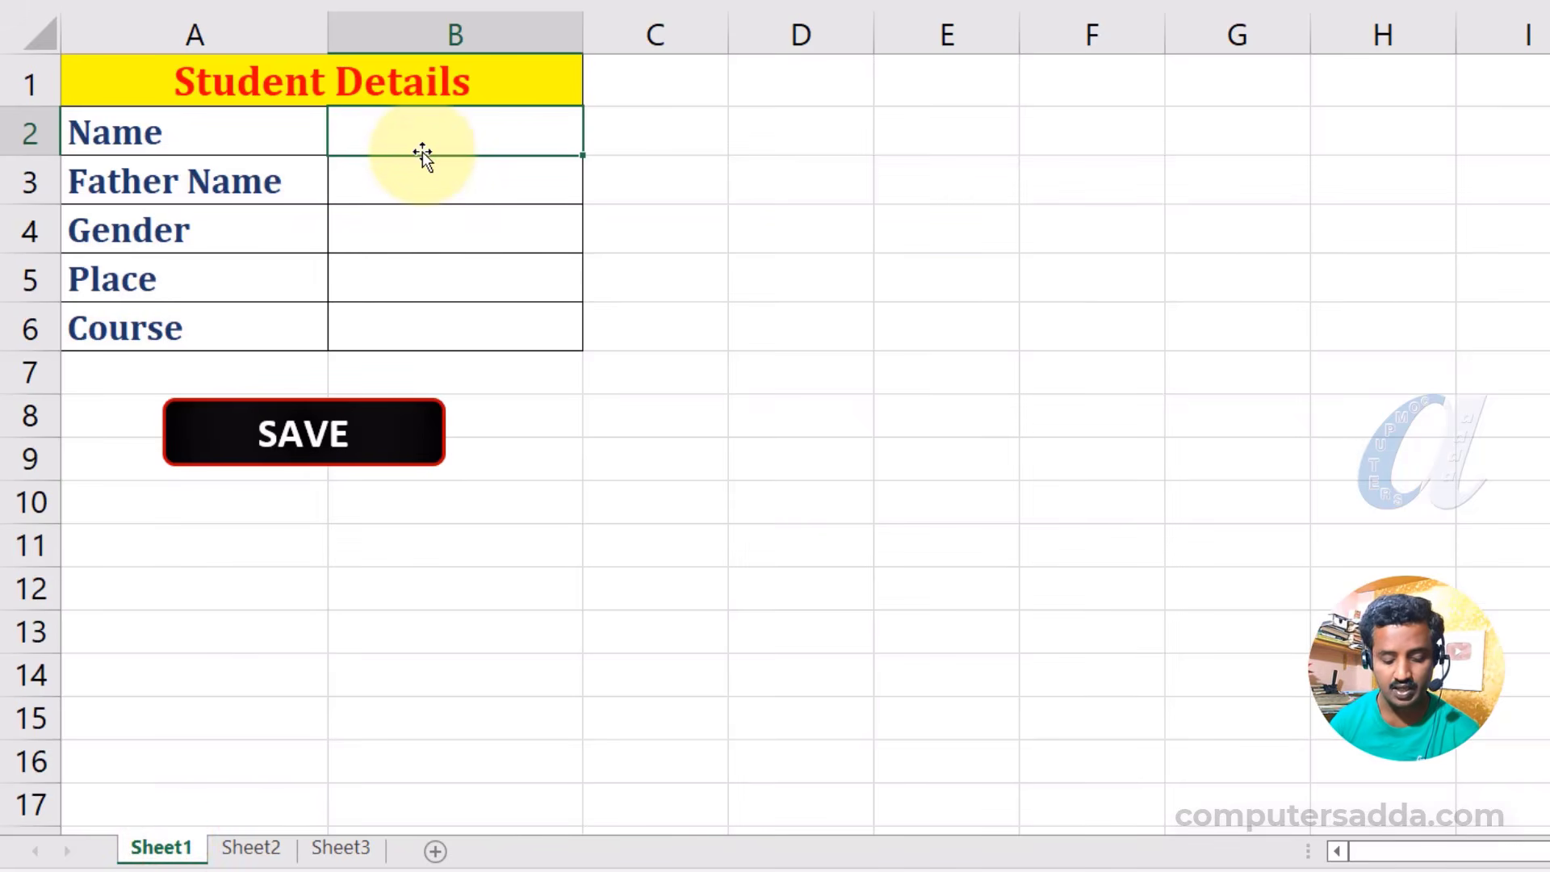
type("Ravi")
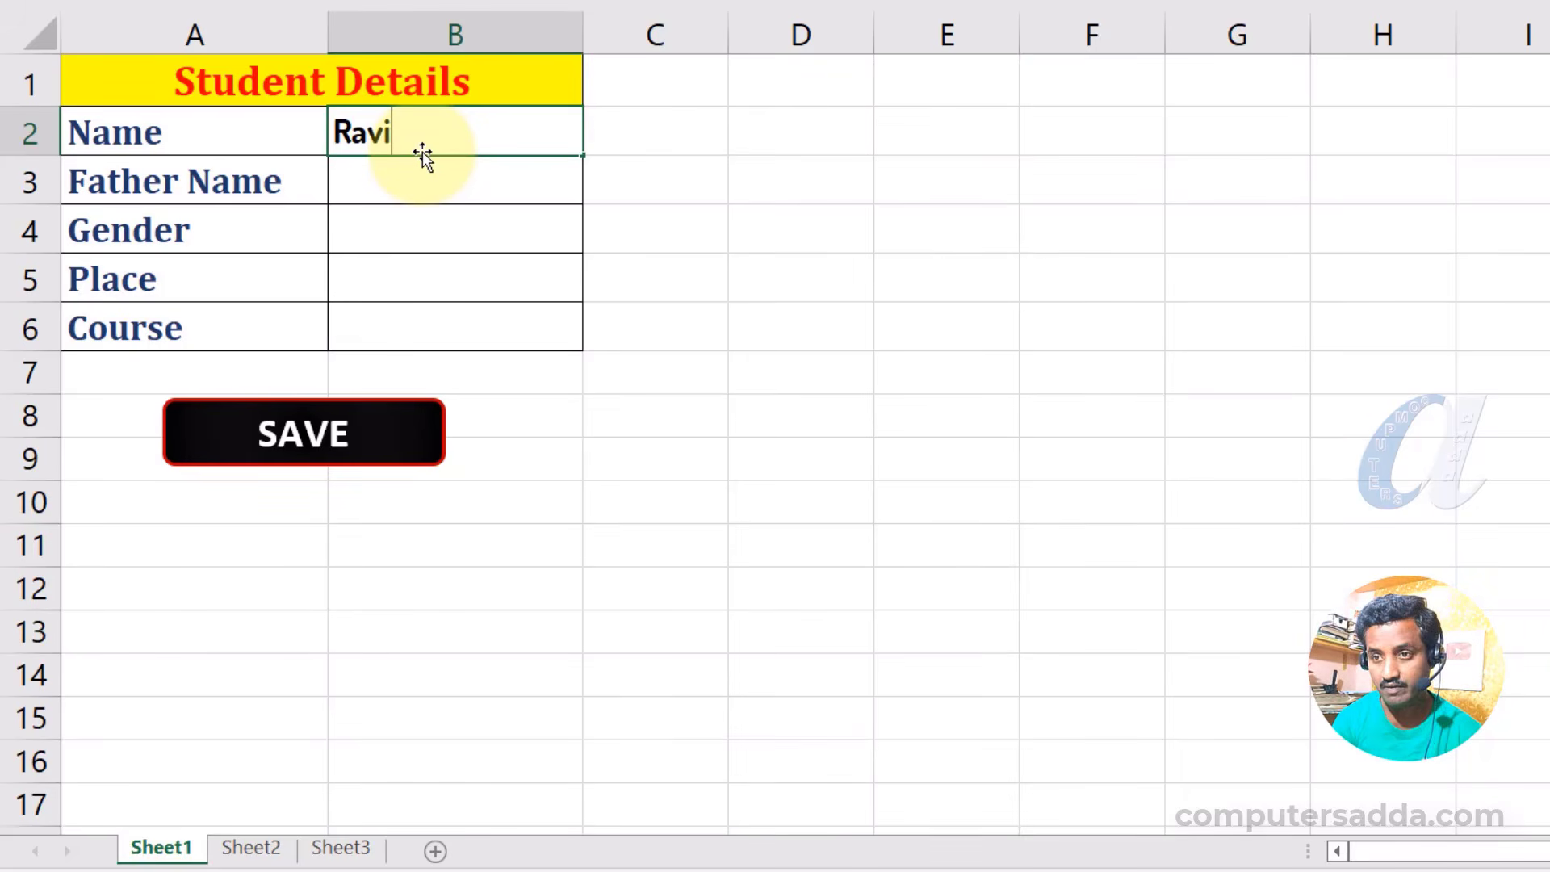
key("Return")
type("Srin")
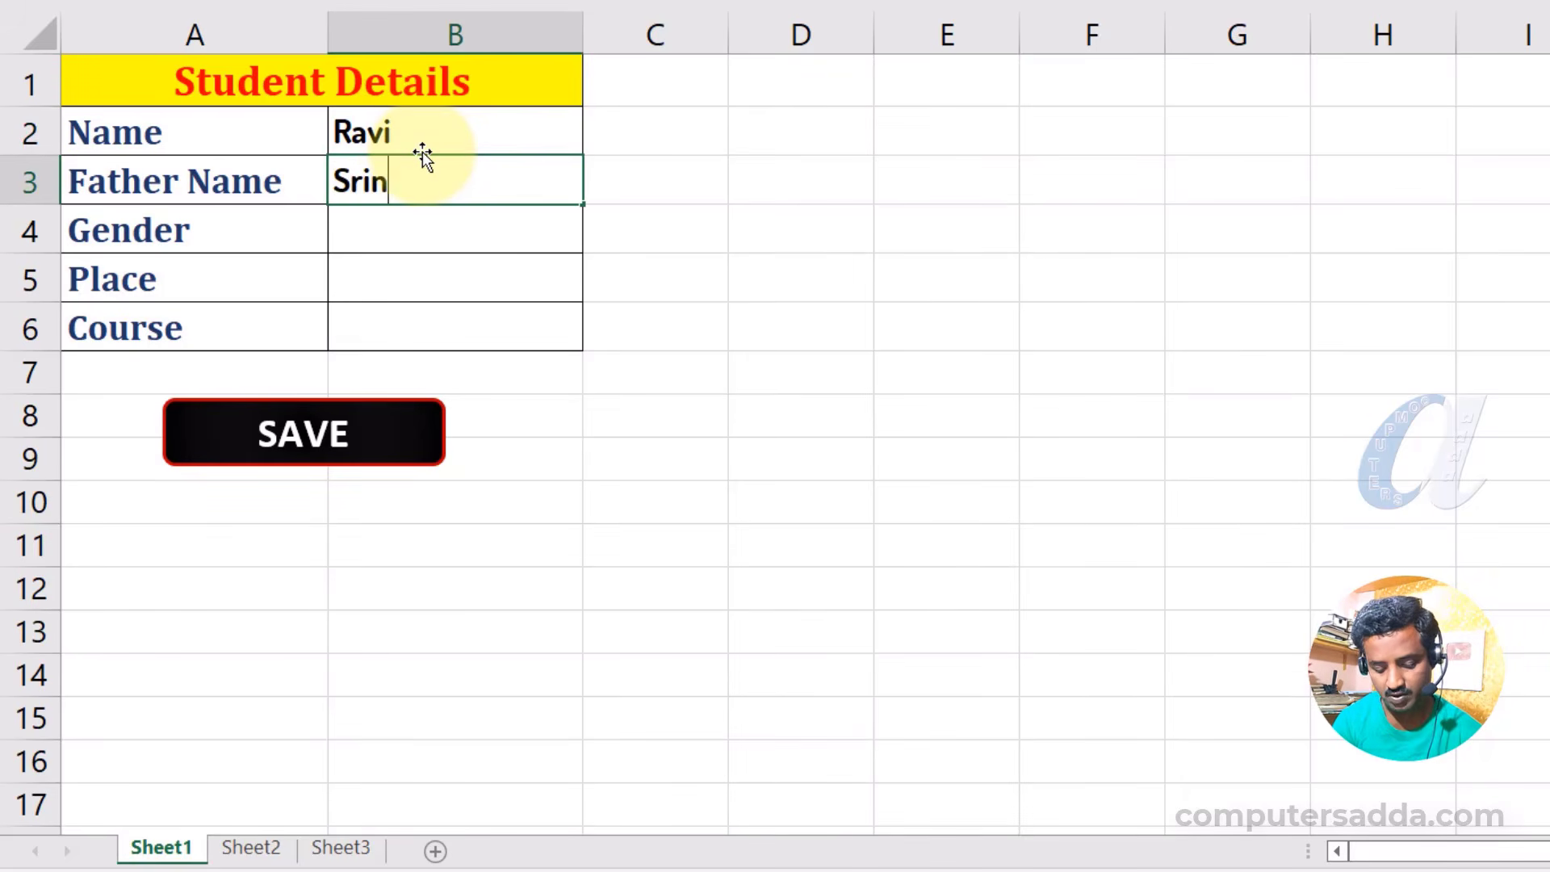
type("ivasa Rao")
key("Return")
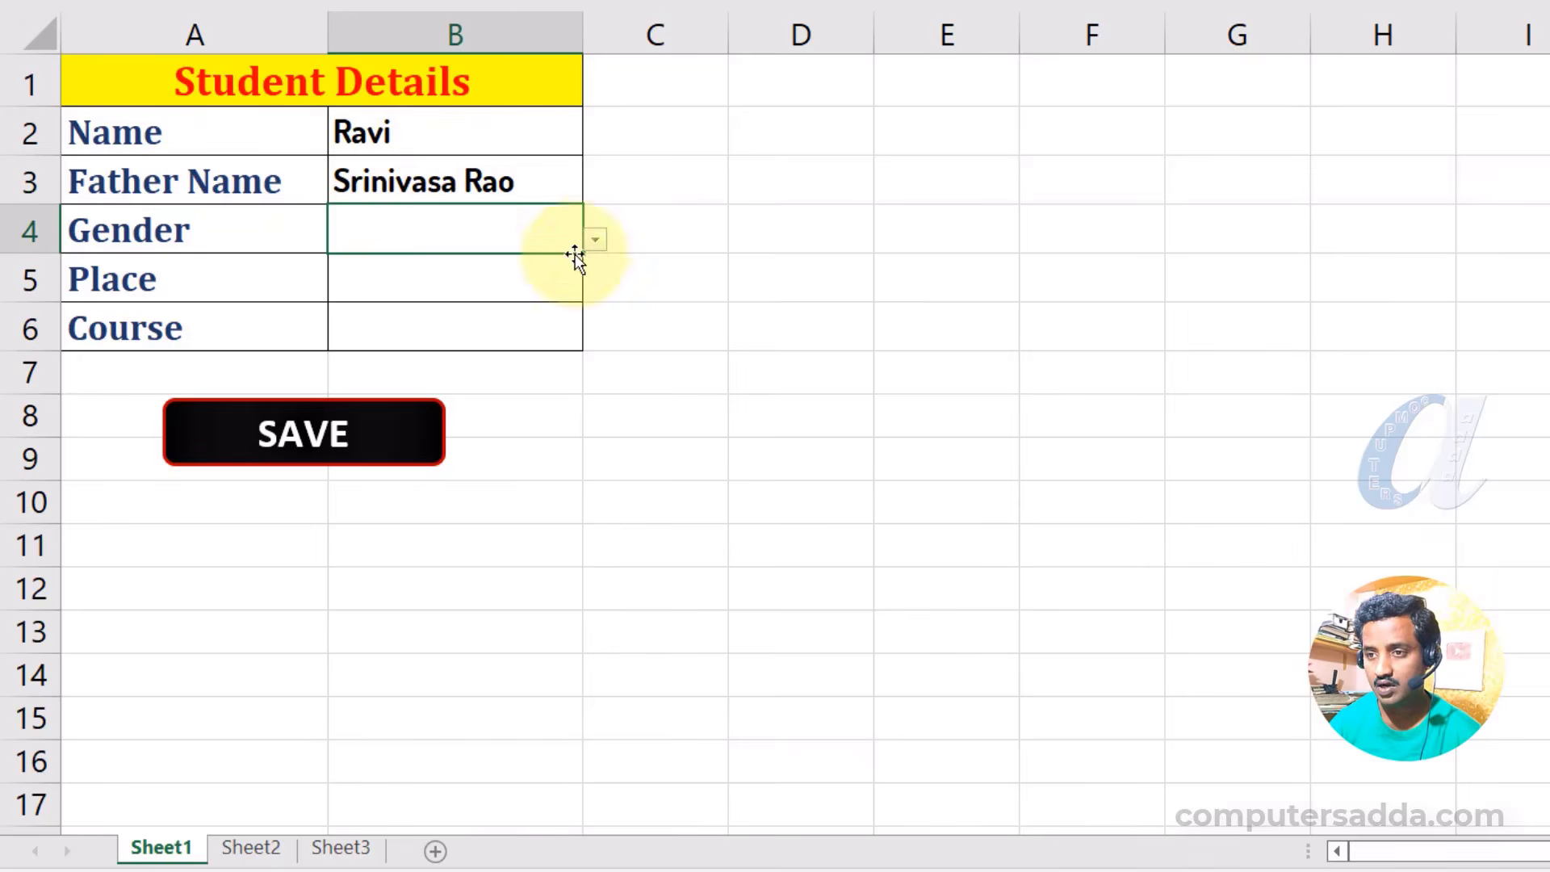
Set the student's gender to Male and the place to Hyd.
left_click(594, 243)
left_click(406, 275)
left_click(350, 281)
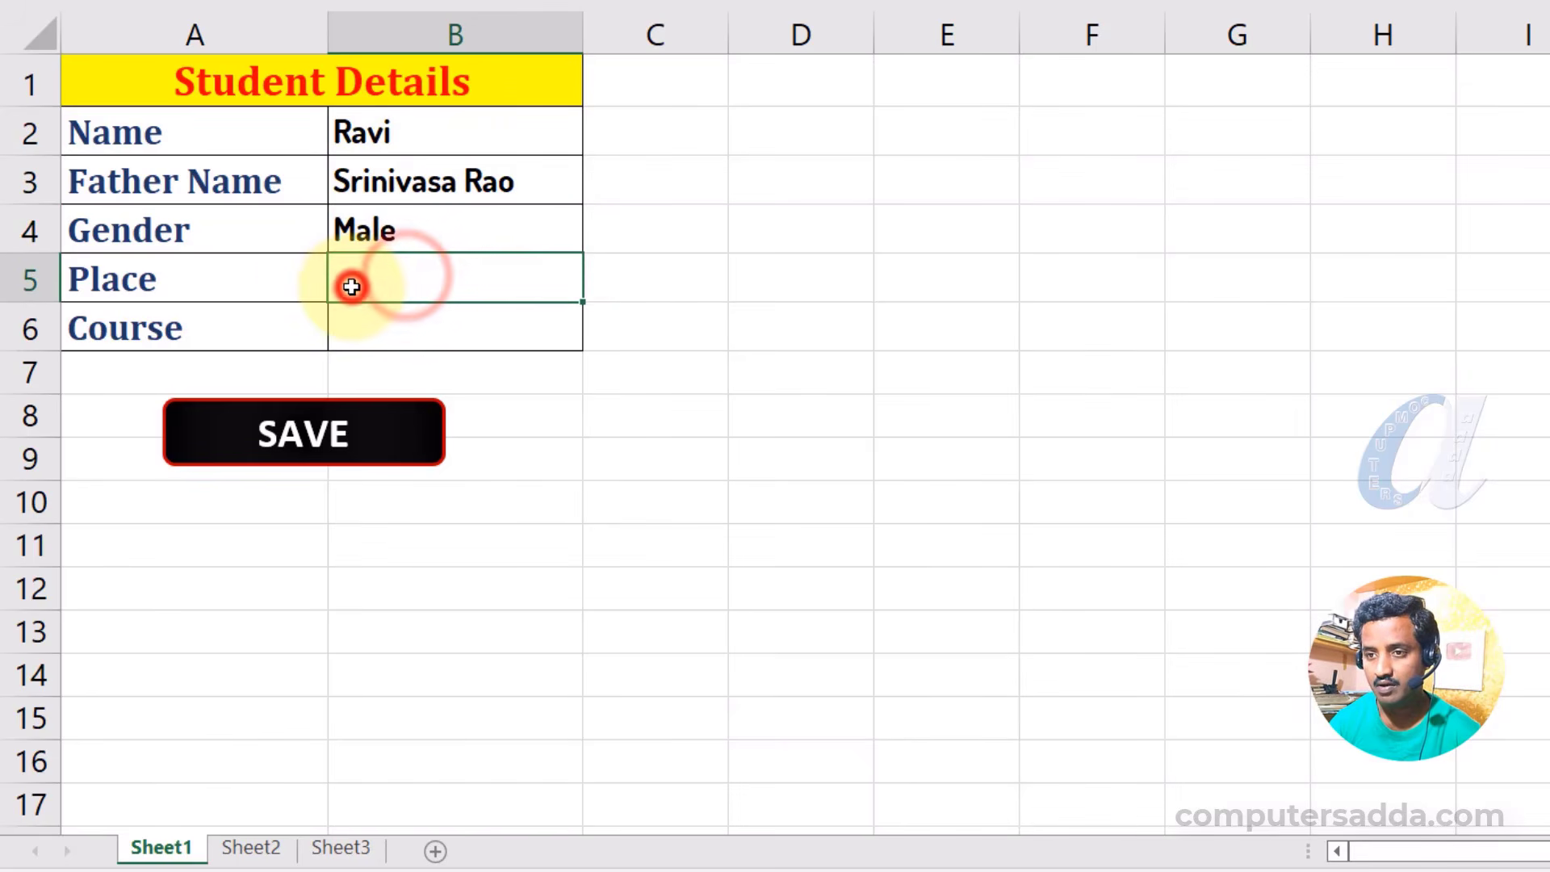
type("Hyd")
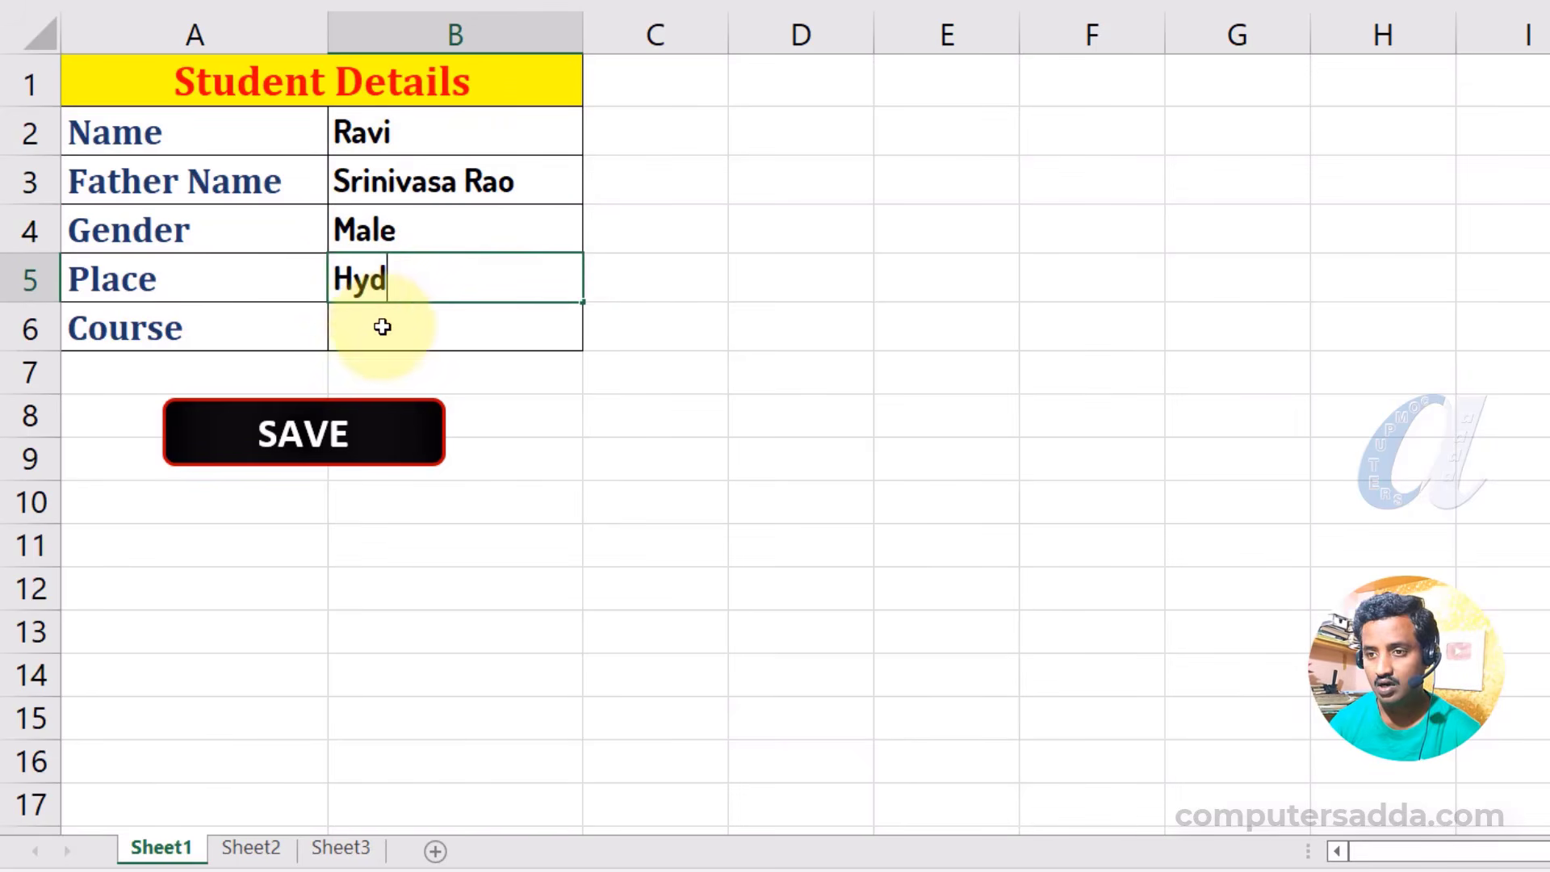
Choose DTP as the student's course and save the record to the list on Sheet2.
left_click(379, 325)
left_click(594, 337)
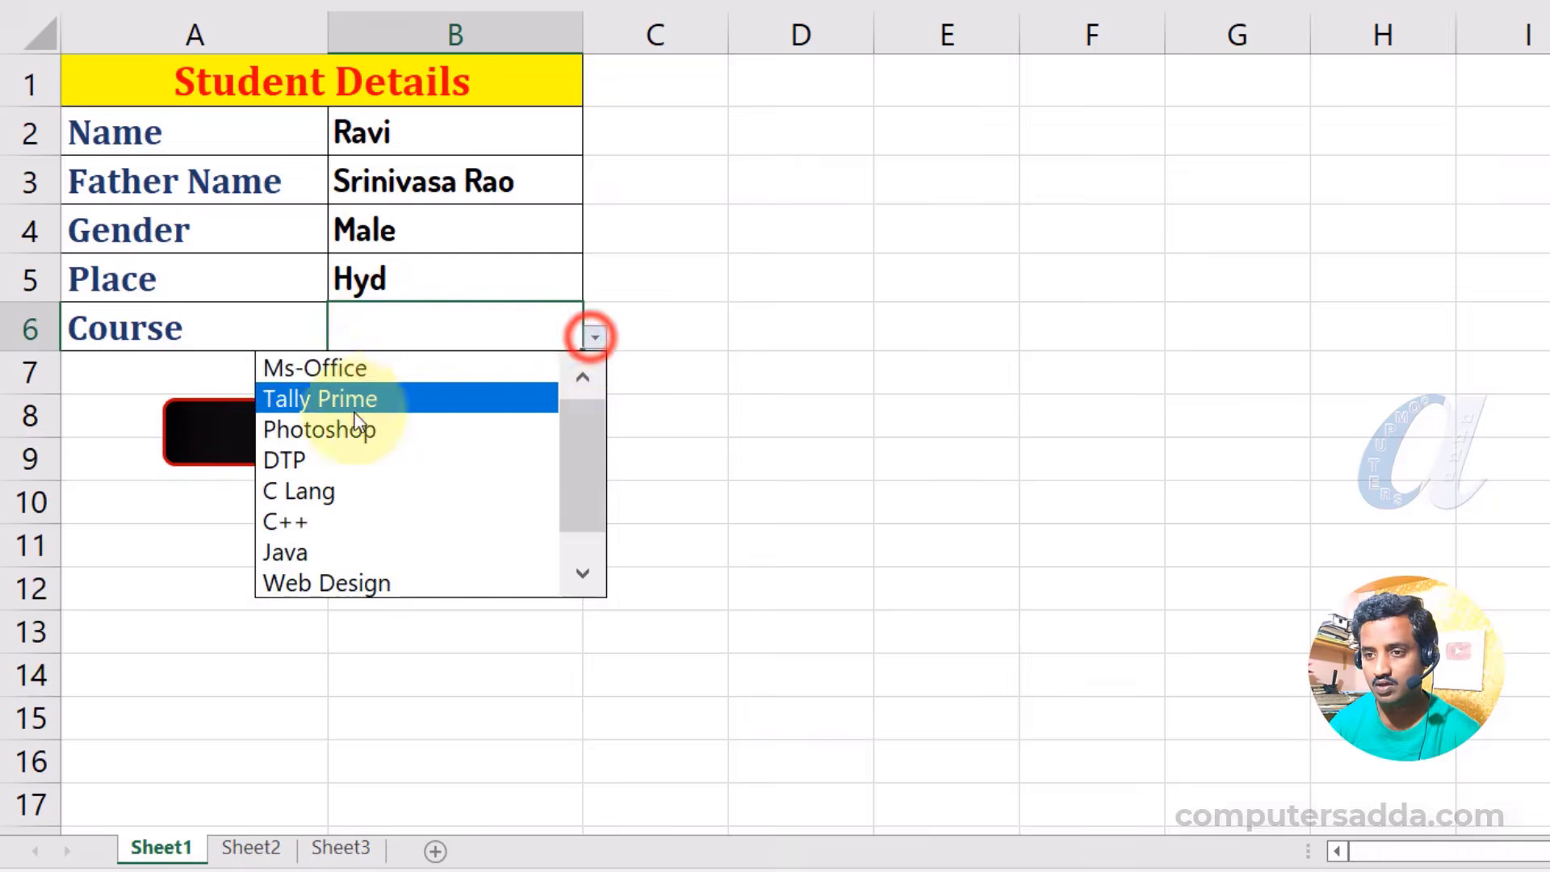
left_click(307, 461)
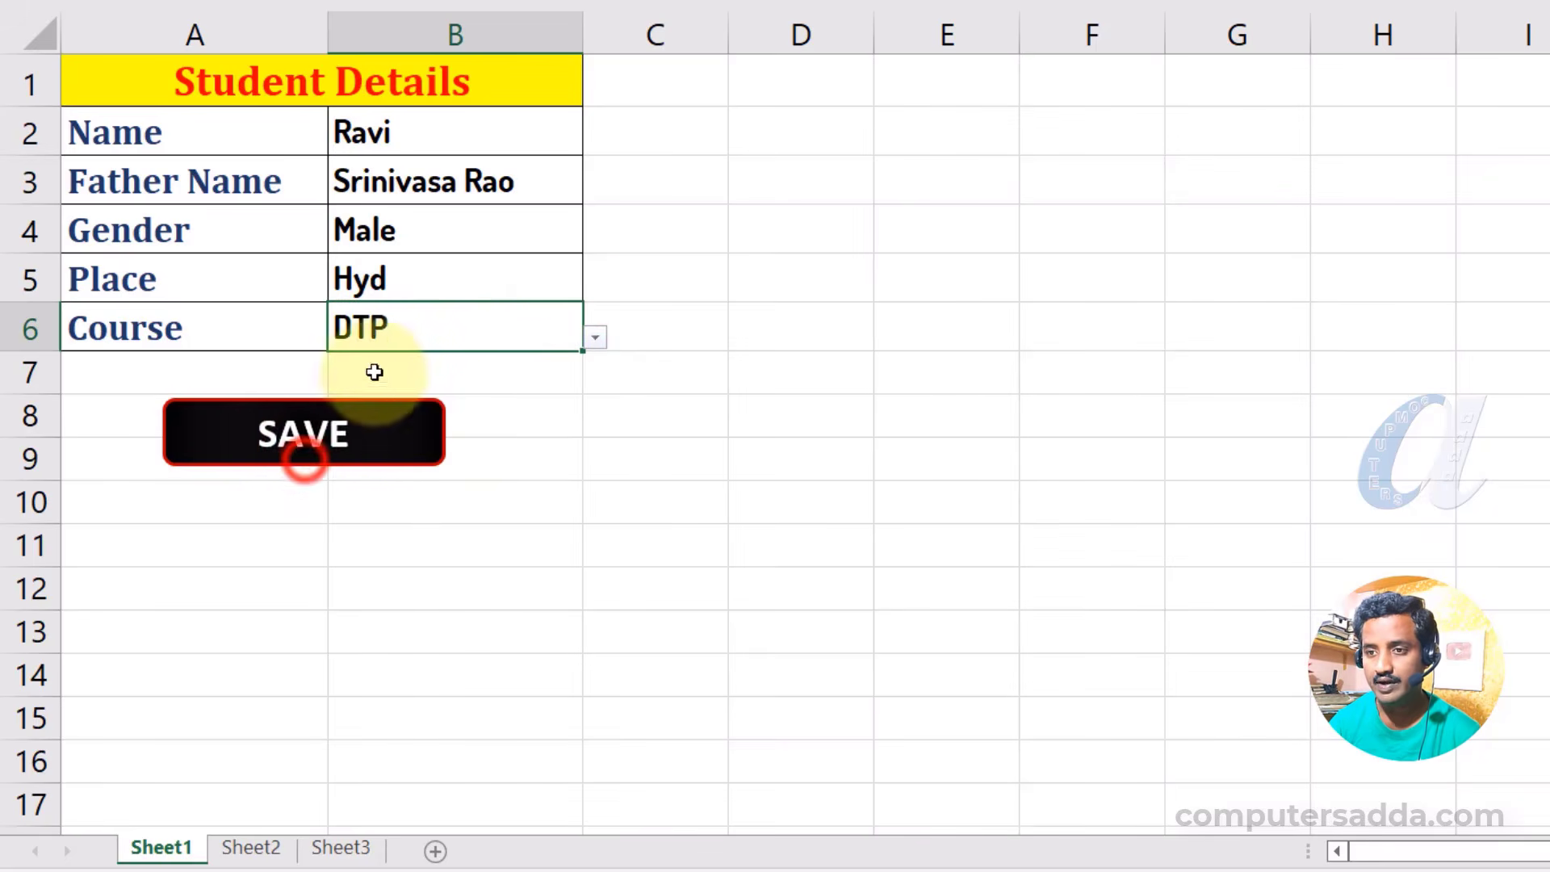
left_click(311, 440)
left_click(251, 847)
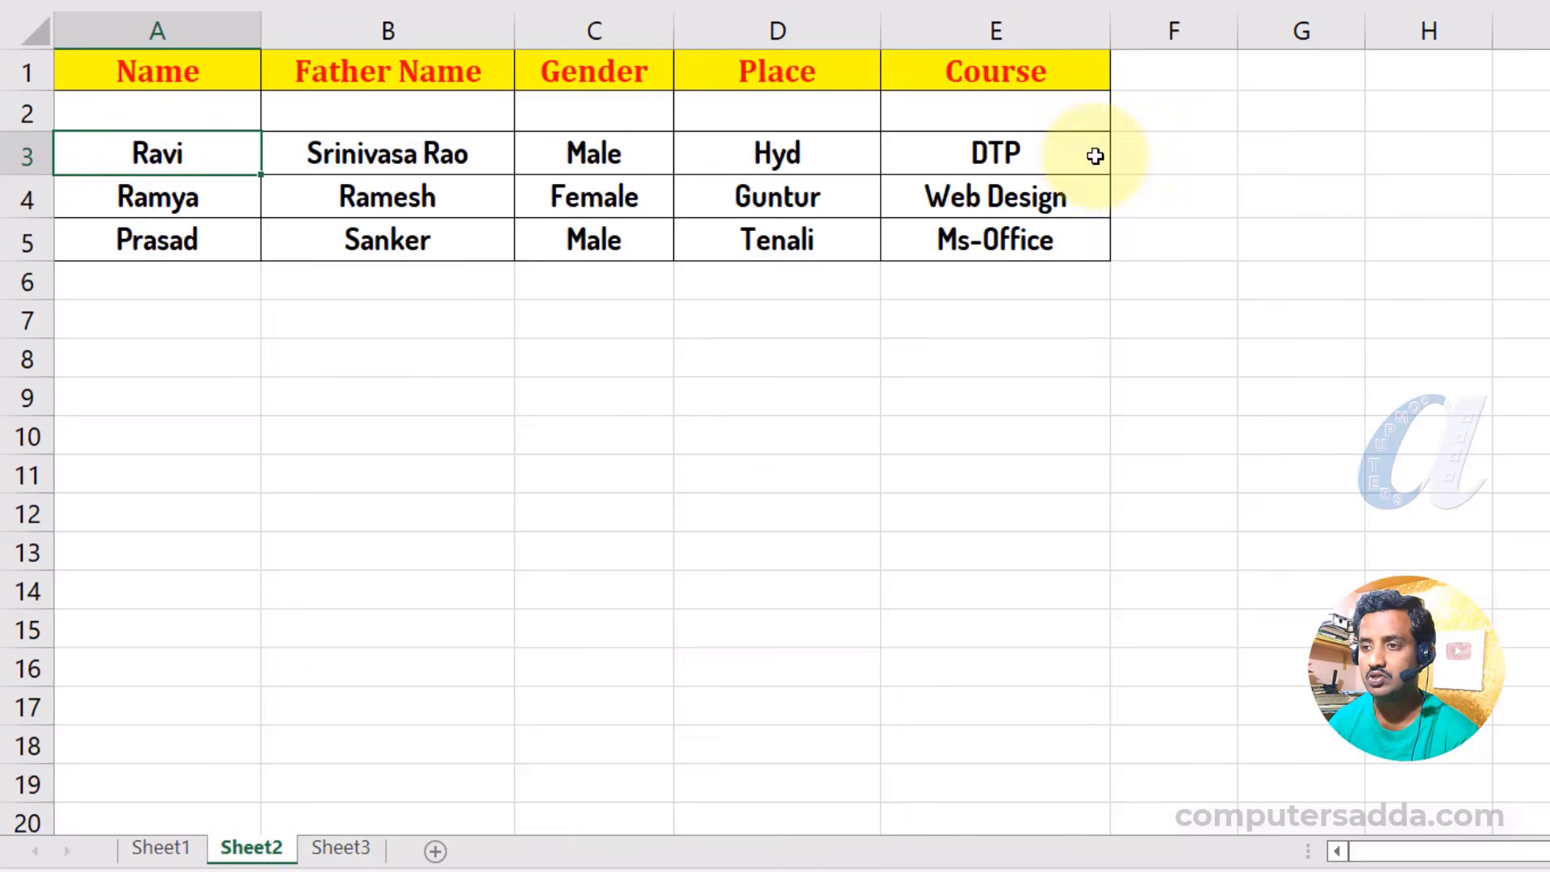
Return to the Student Details form on Sheet1 and highlight its field labels from Name to Course.
left_click(161, 847)
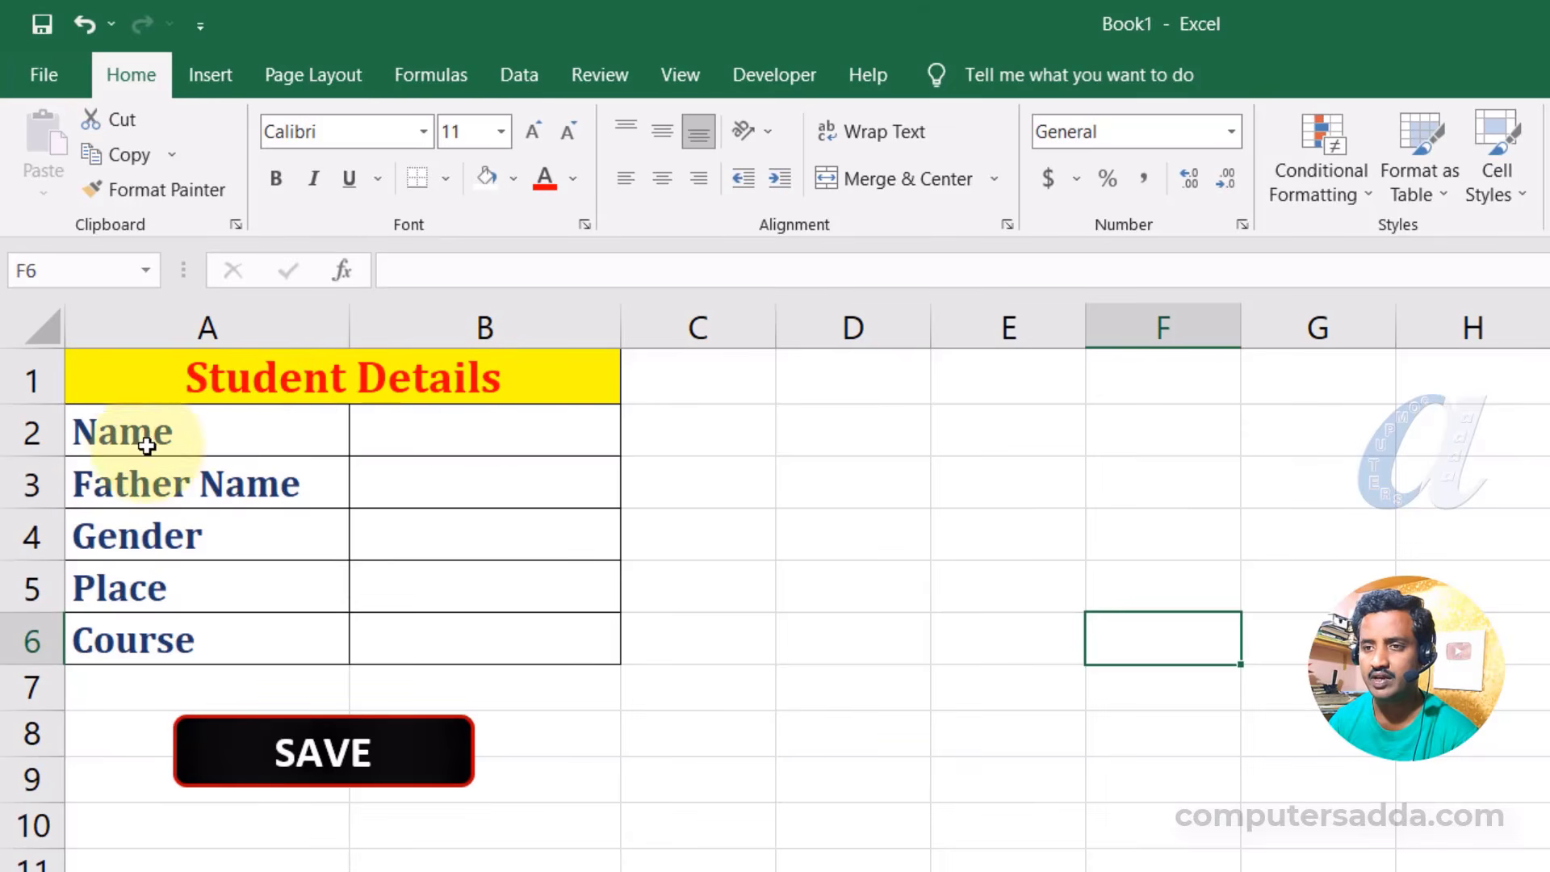
left_click_drag(146, 446, 156, 643)
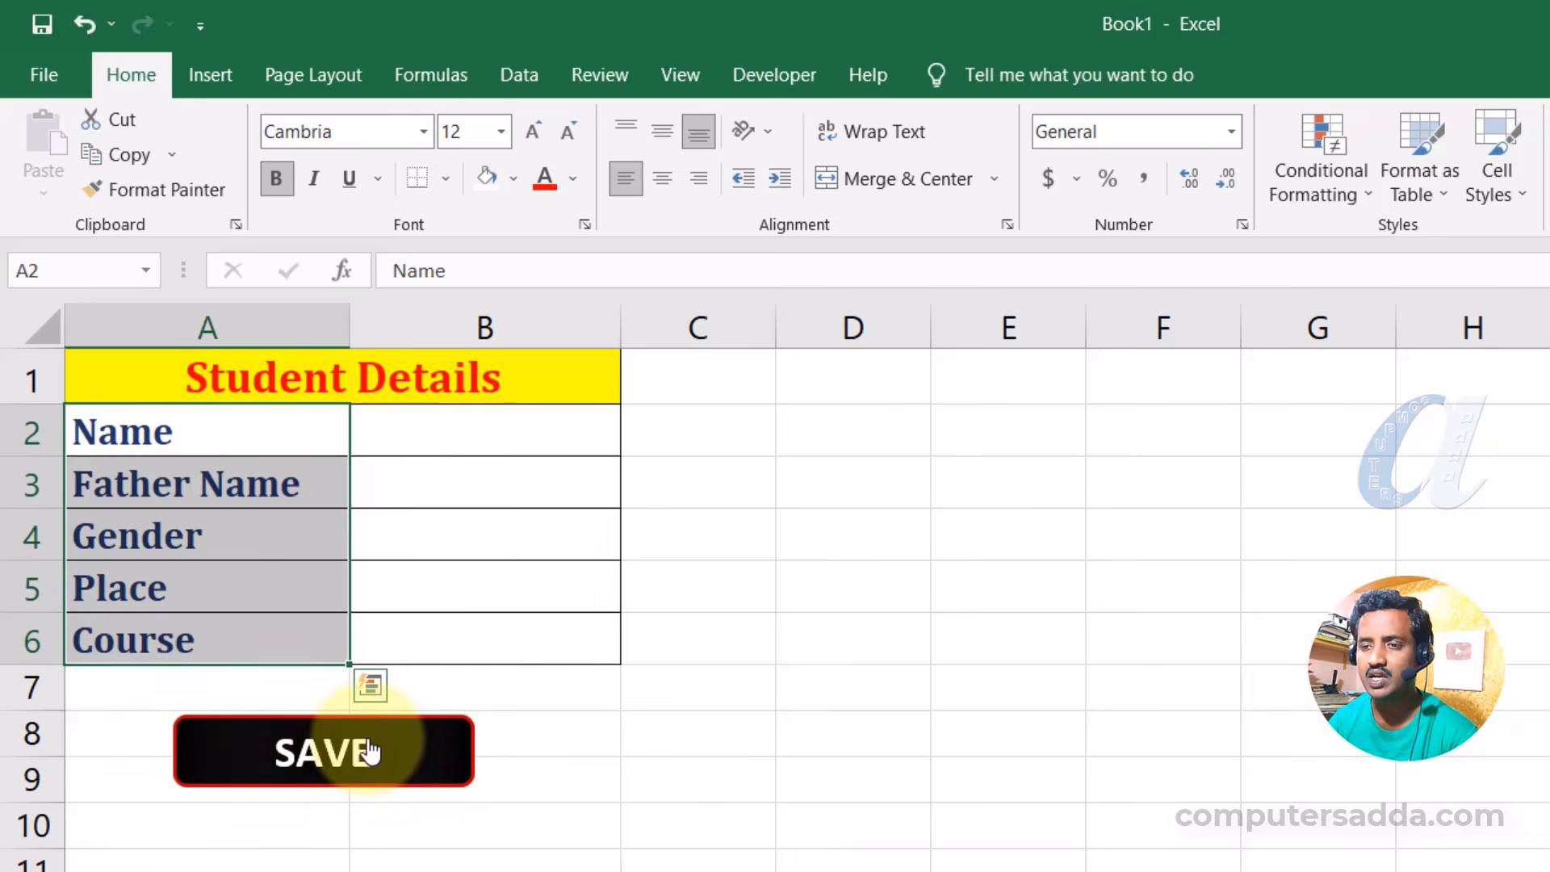
left_click(703, 736)
Draw a rounded rectangle beside the SAVE button, across columns B to D in rows 8 and 9, and fill it black.
left_click(205, 86)
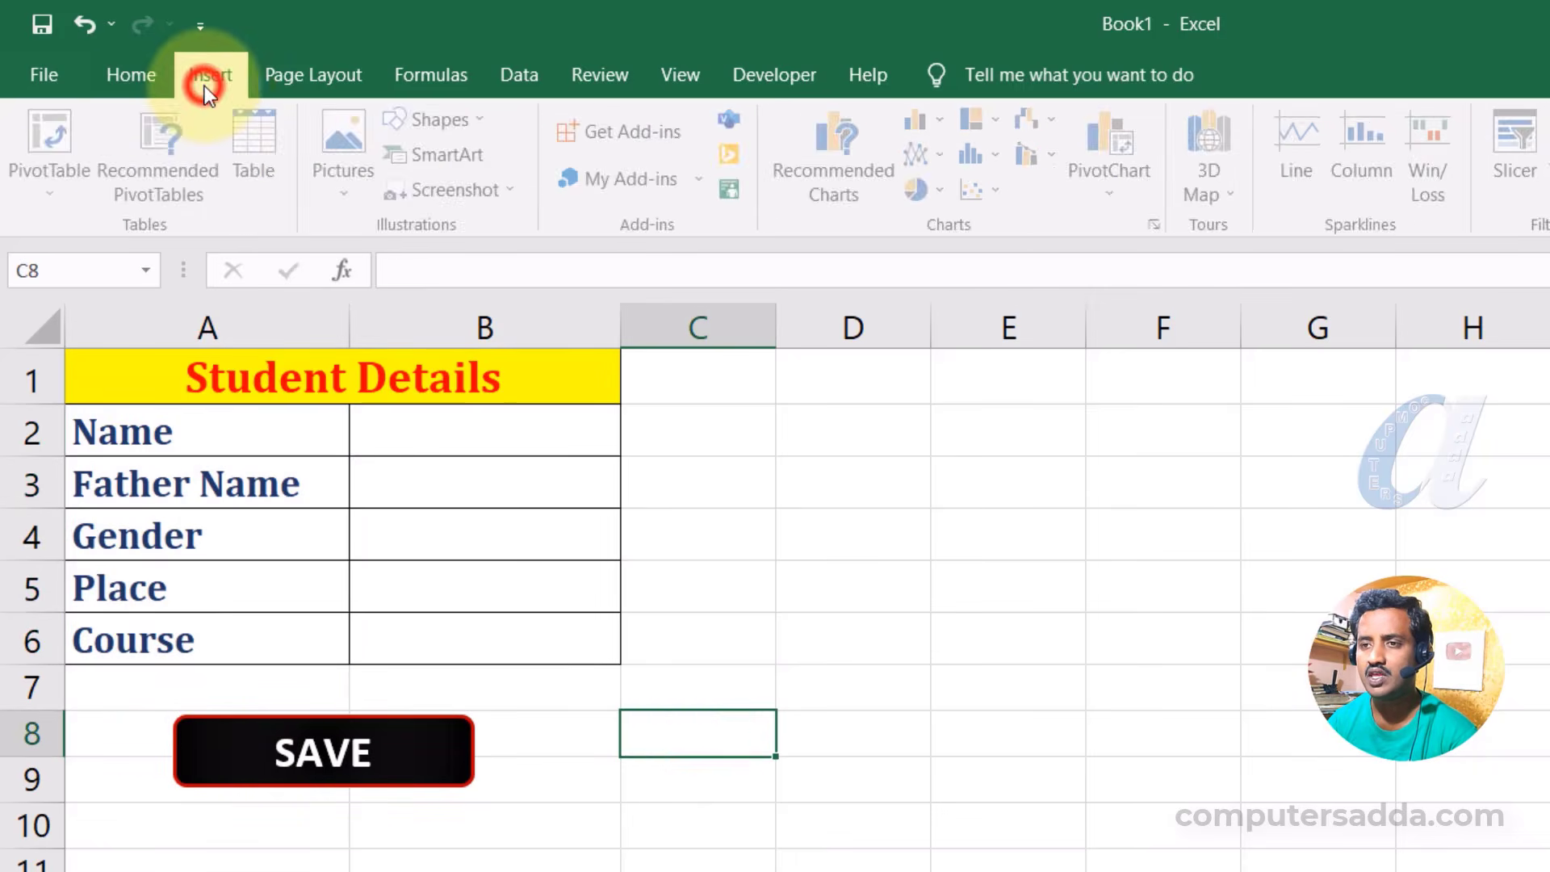
left_click(453, 120)
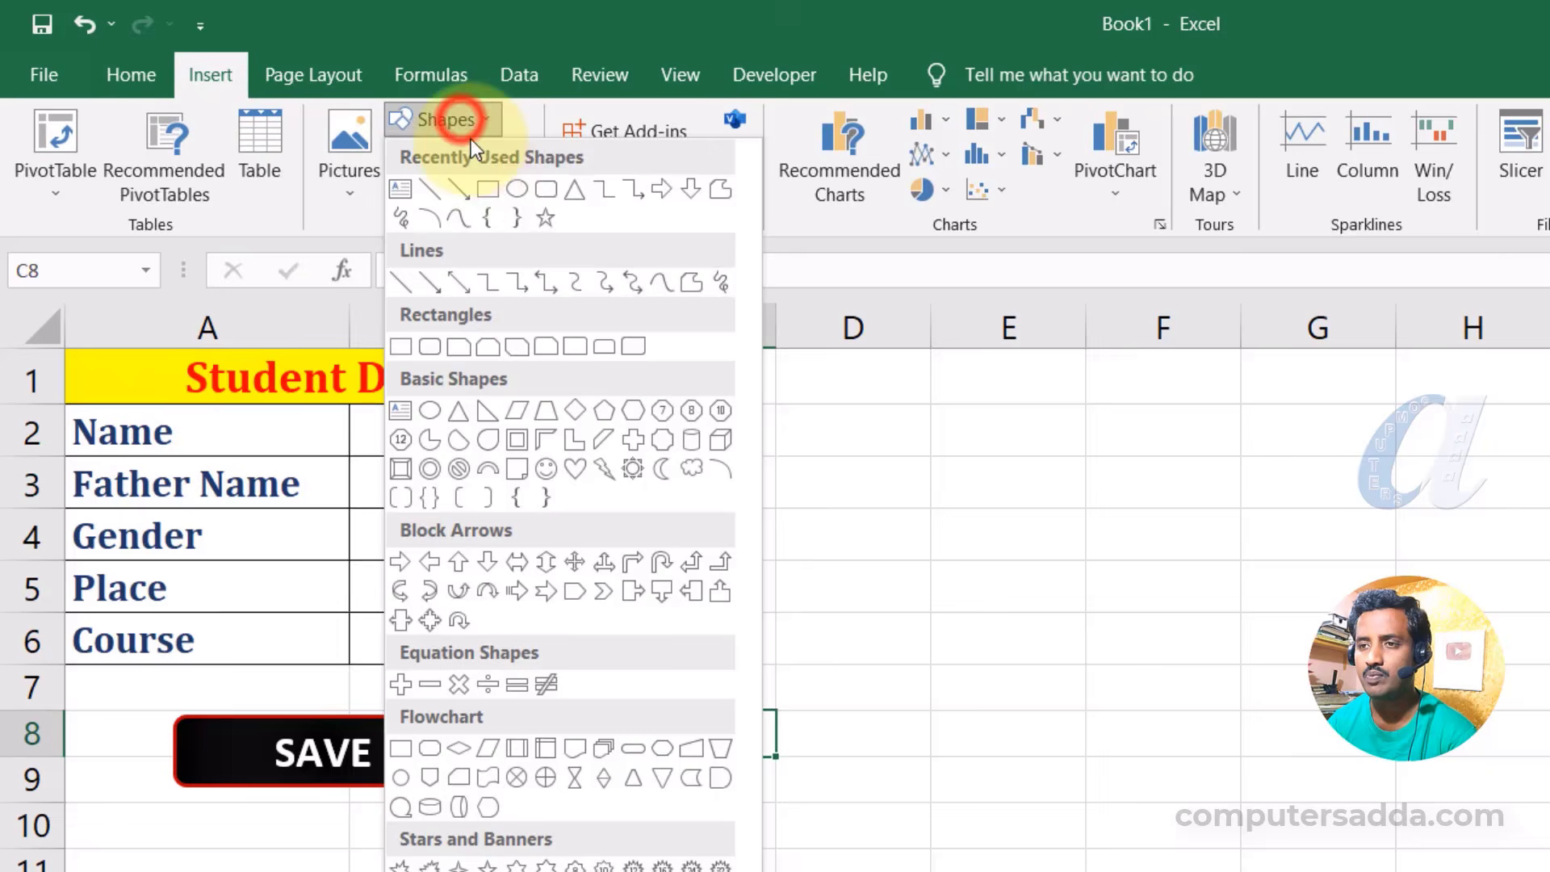
left_click(544, 191)
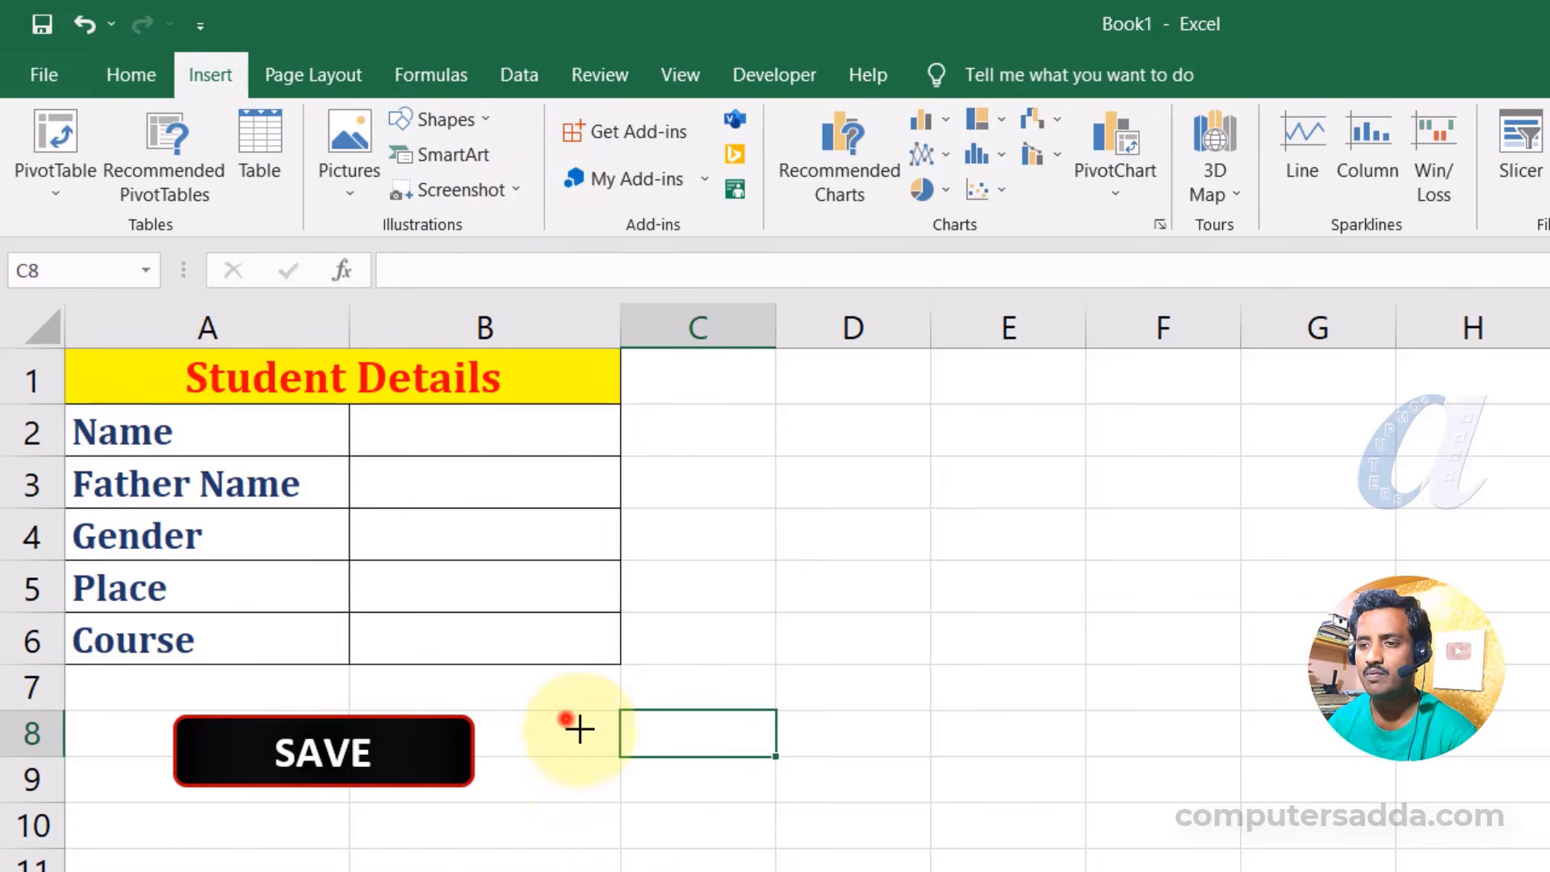
left_click_drag(566, 719, 853, 796)
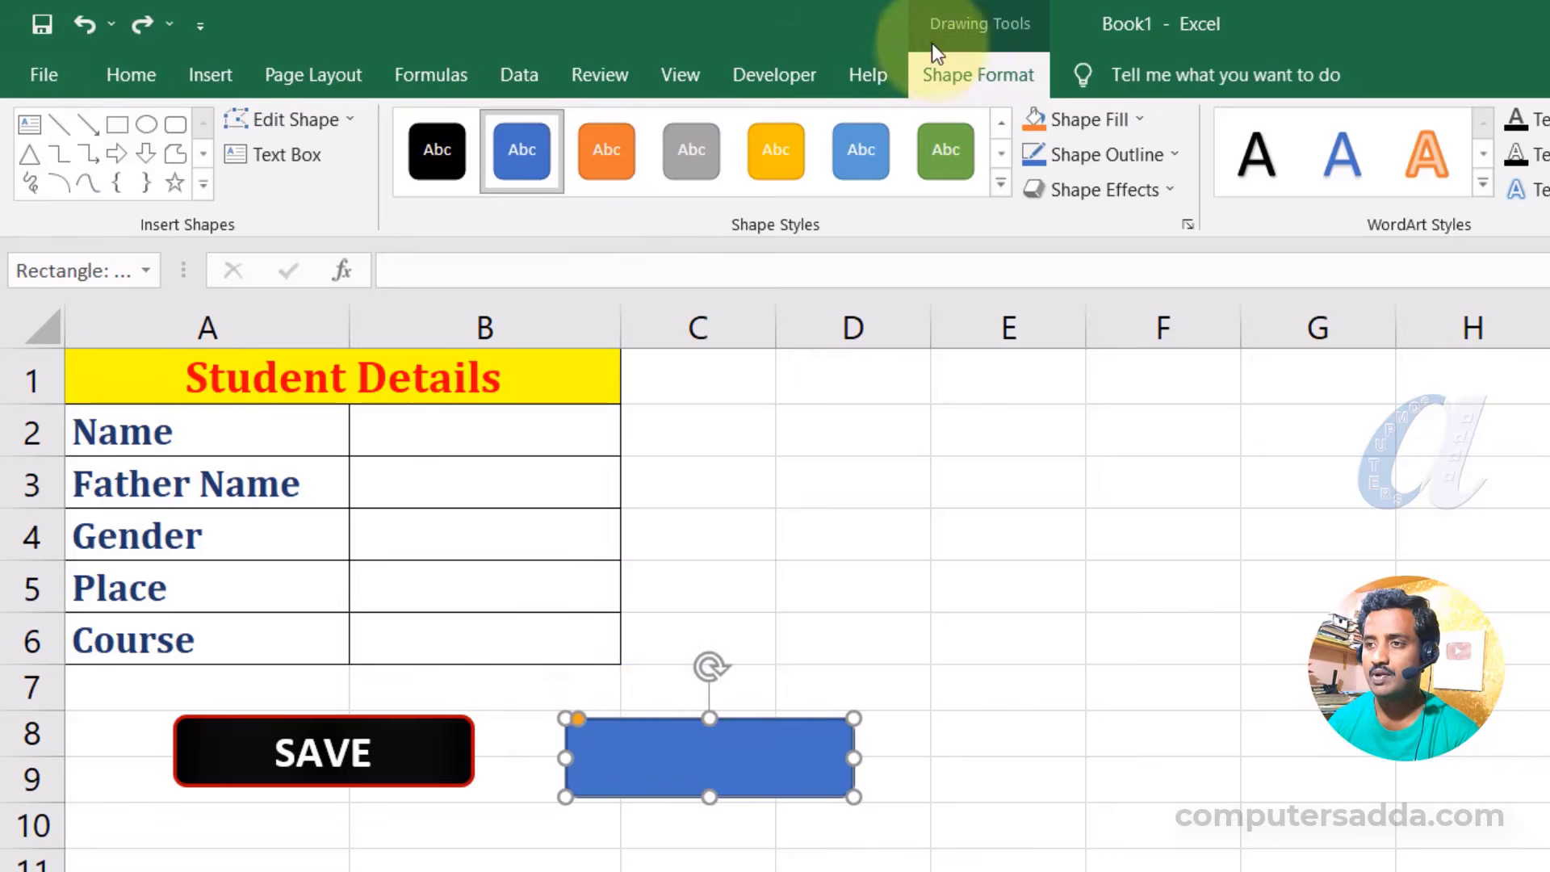
left_click(1130, 119)
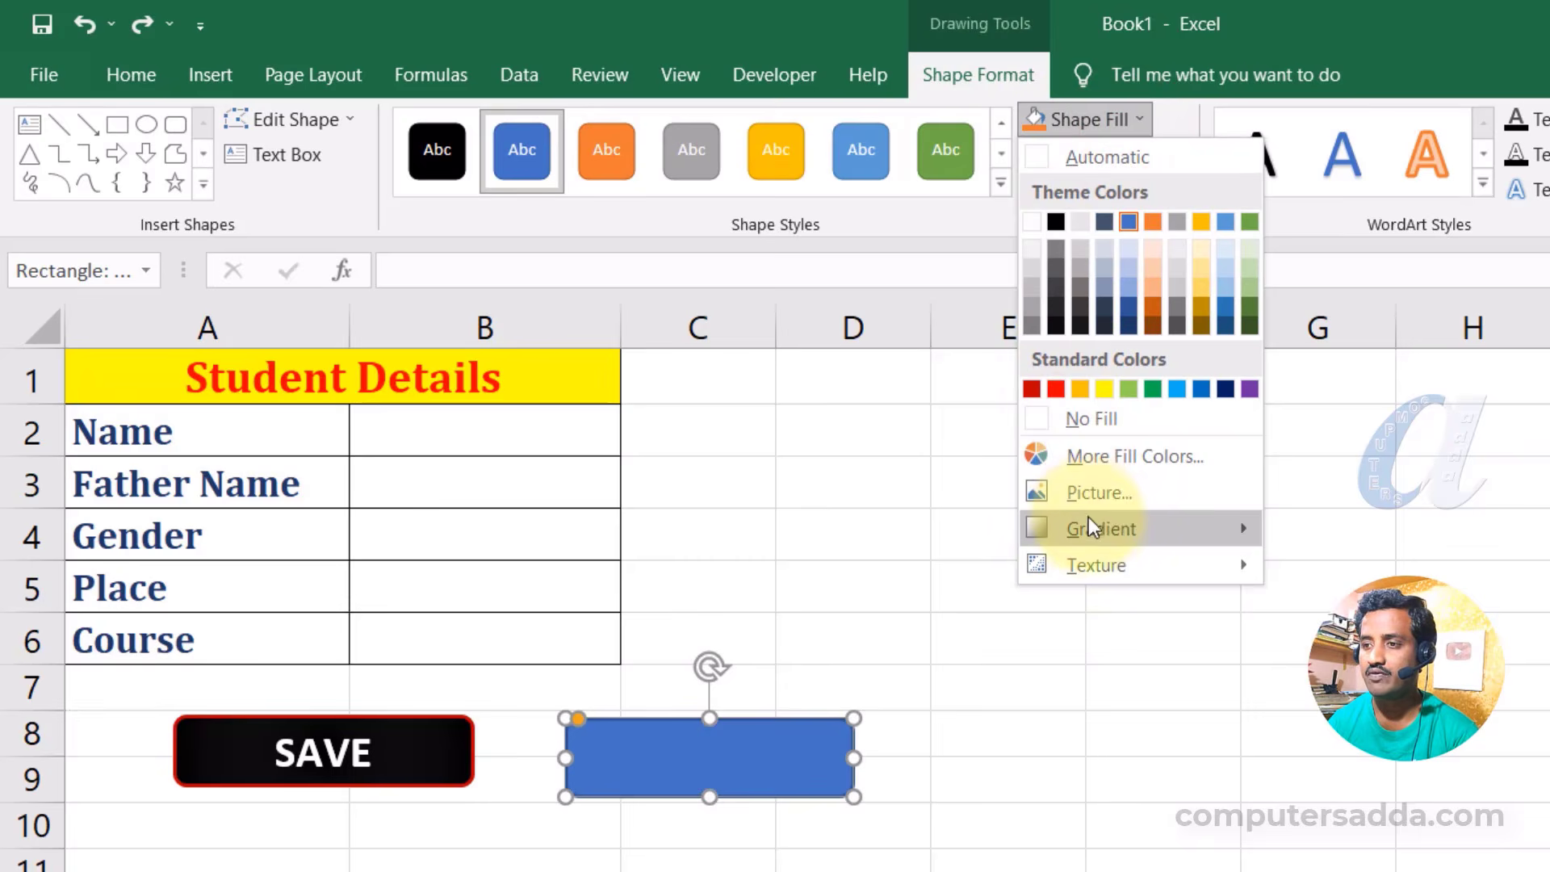
left_click(1057, 325)
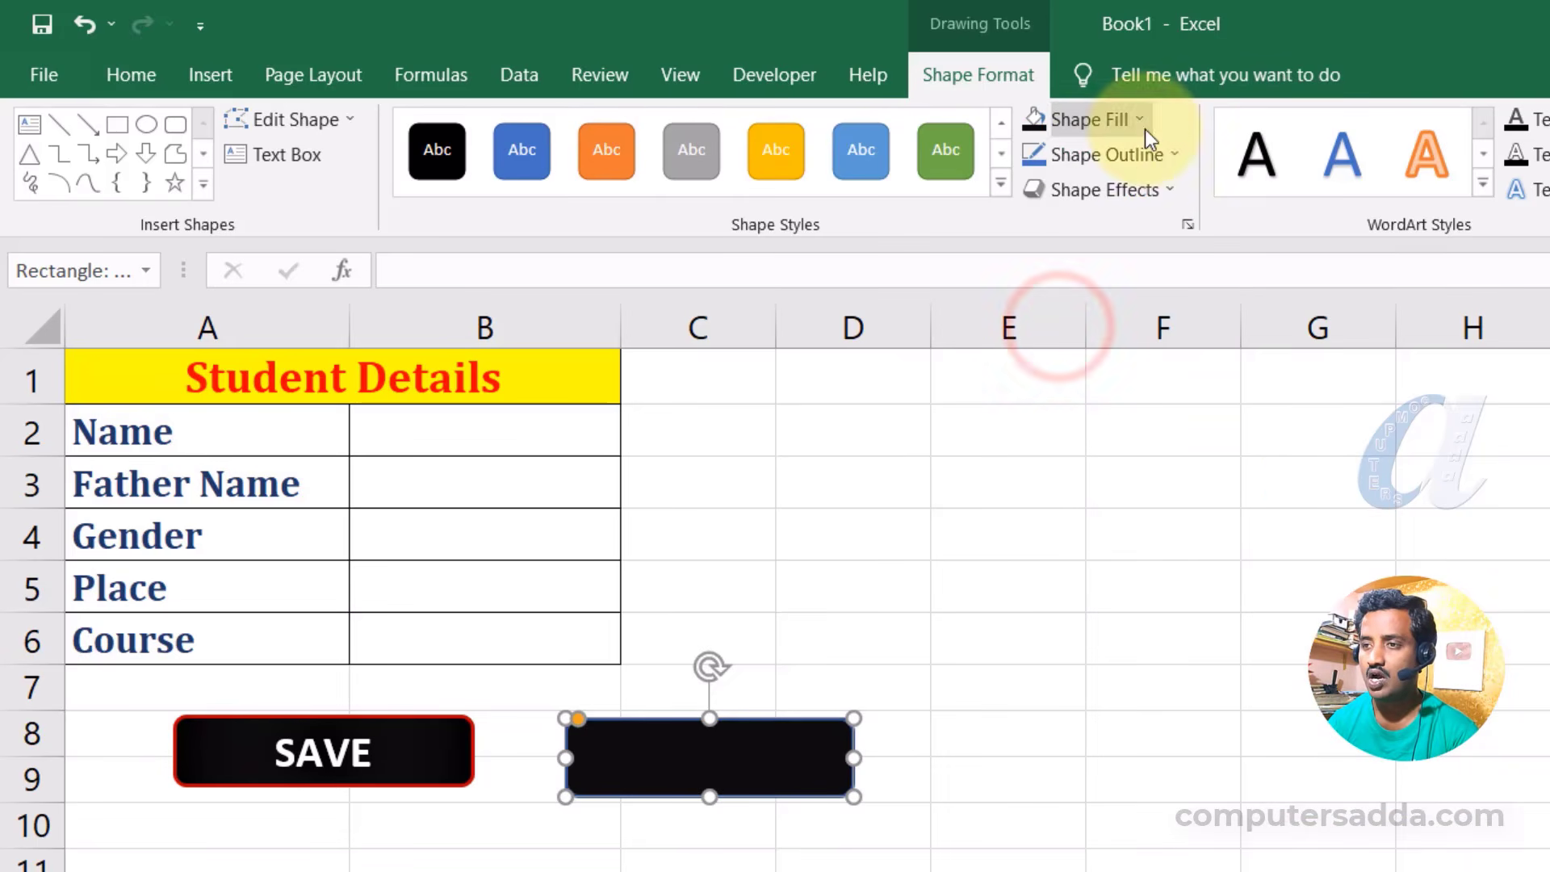
Add the text SUBMIT to the black rectangle, centred, bold and enlarged.
right_click(670, 758)
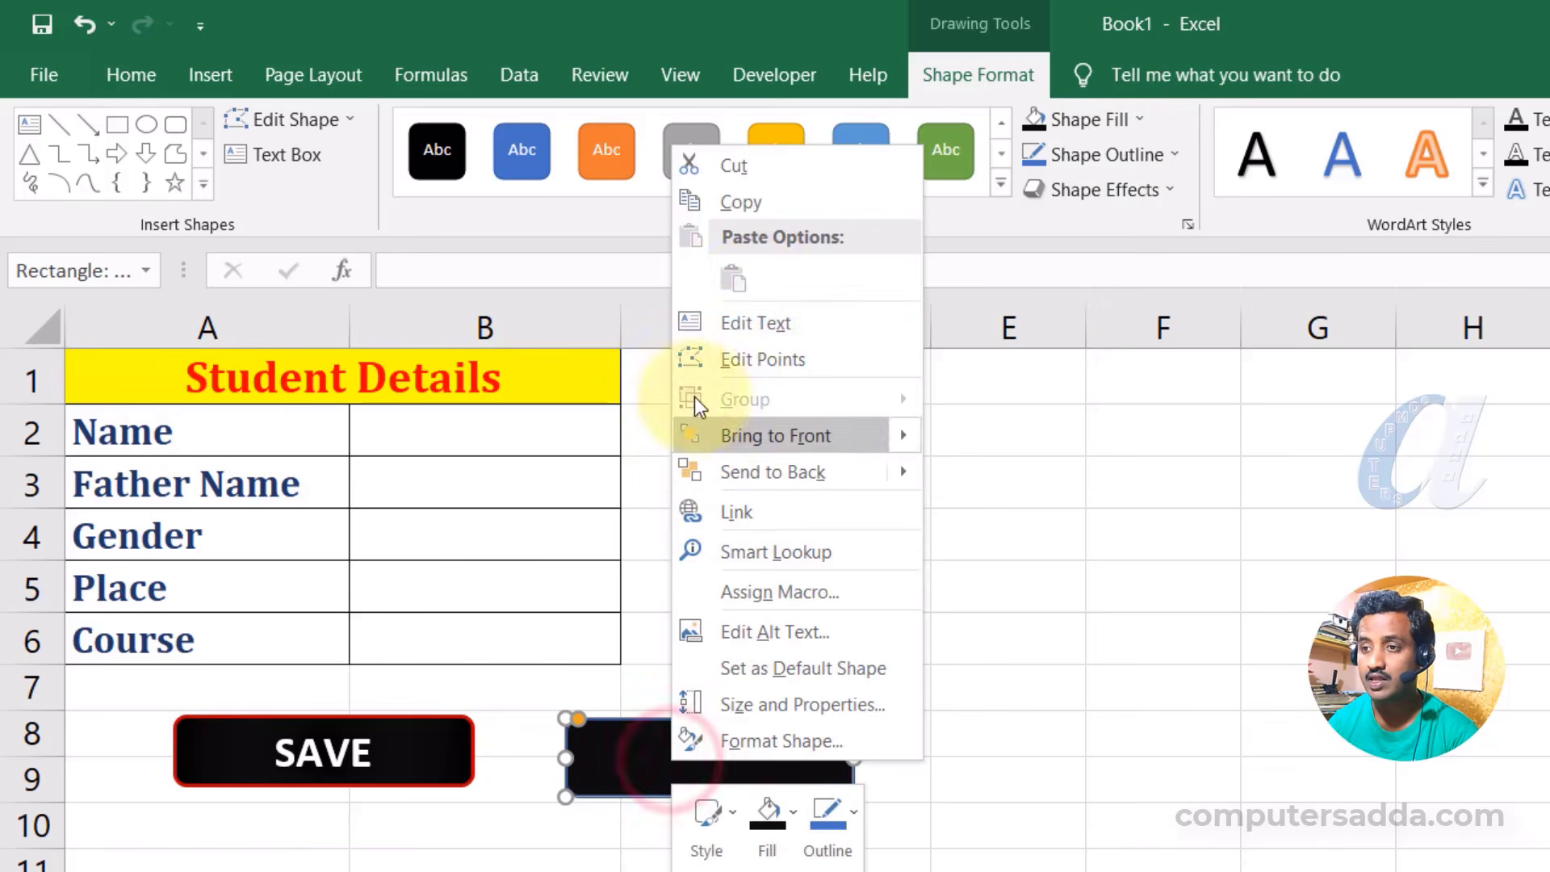
left_click(754, 322)
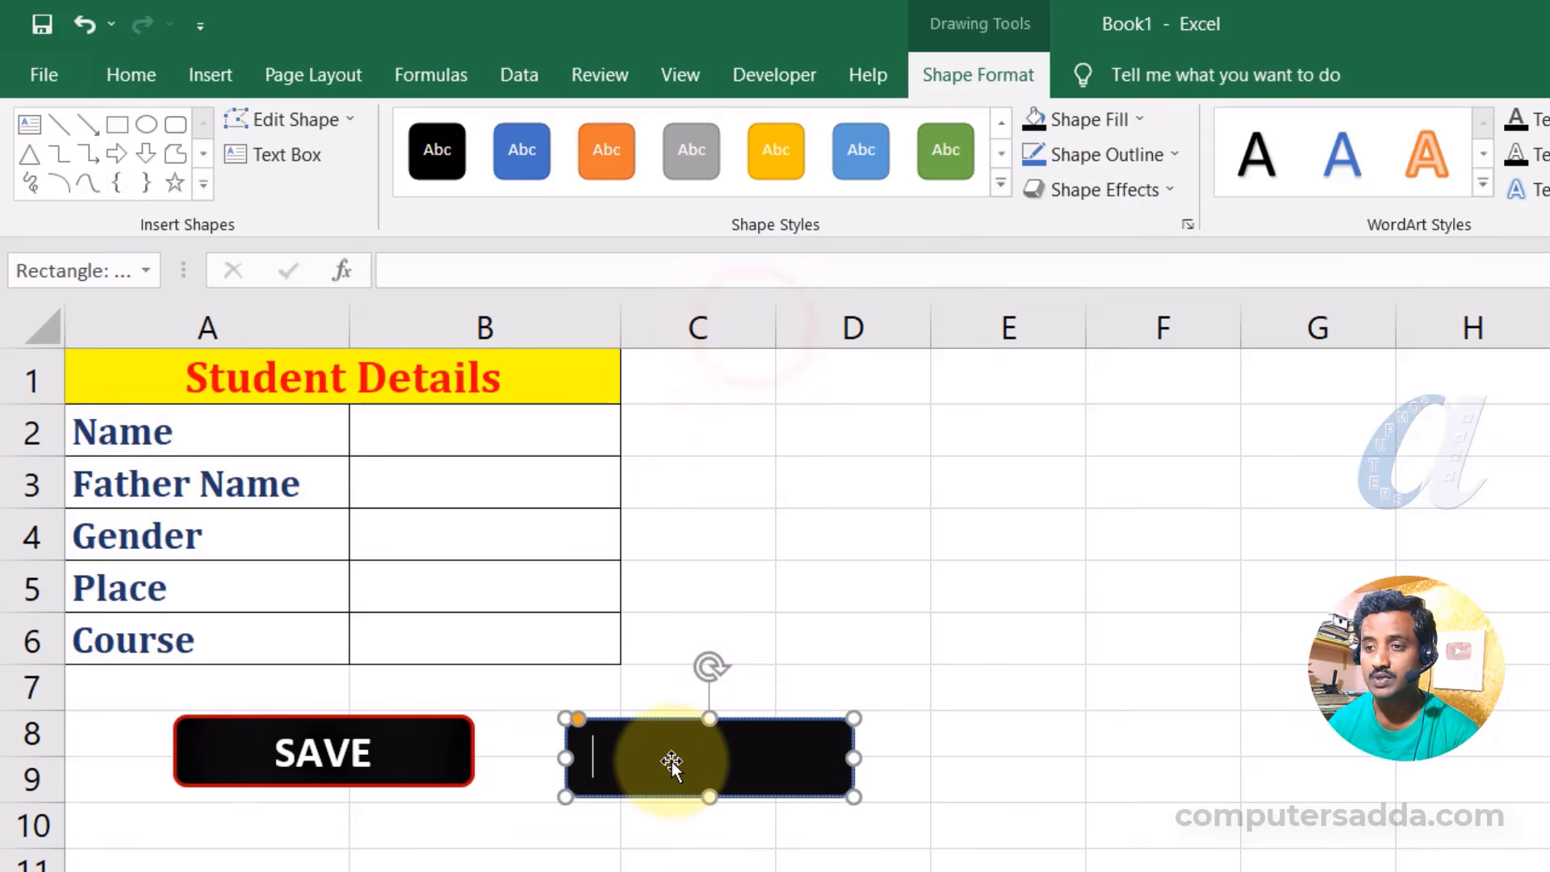
type("SUBMIT")
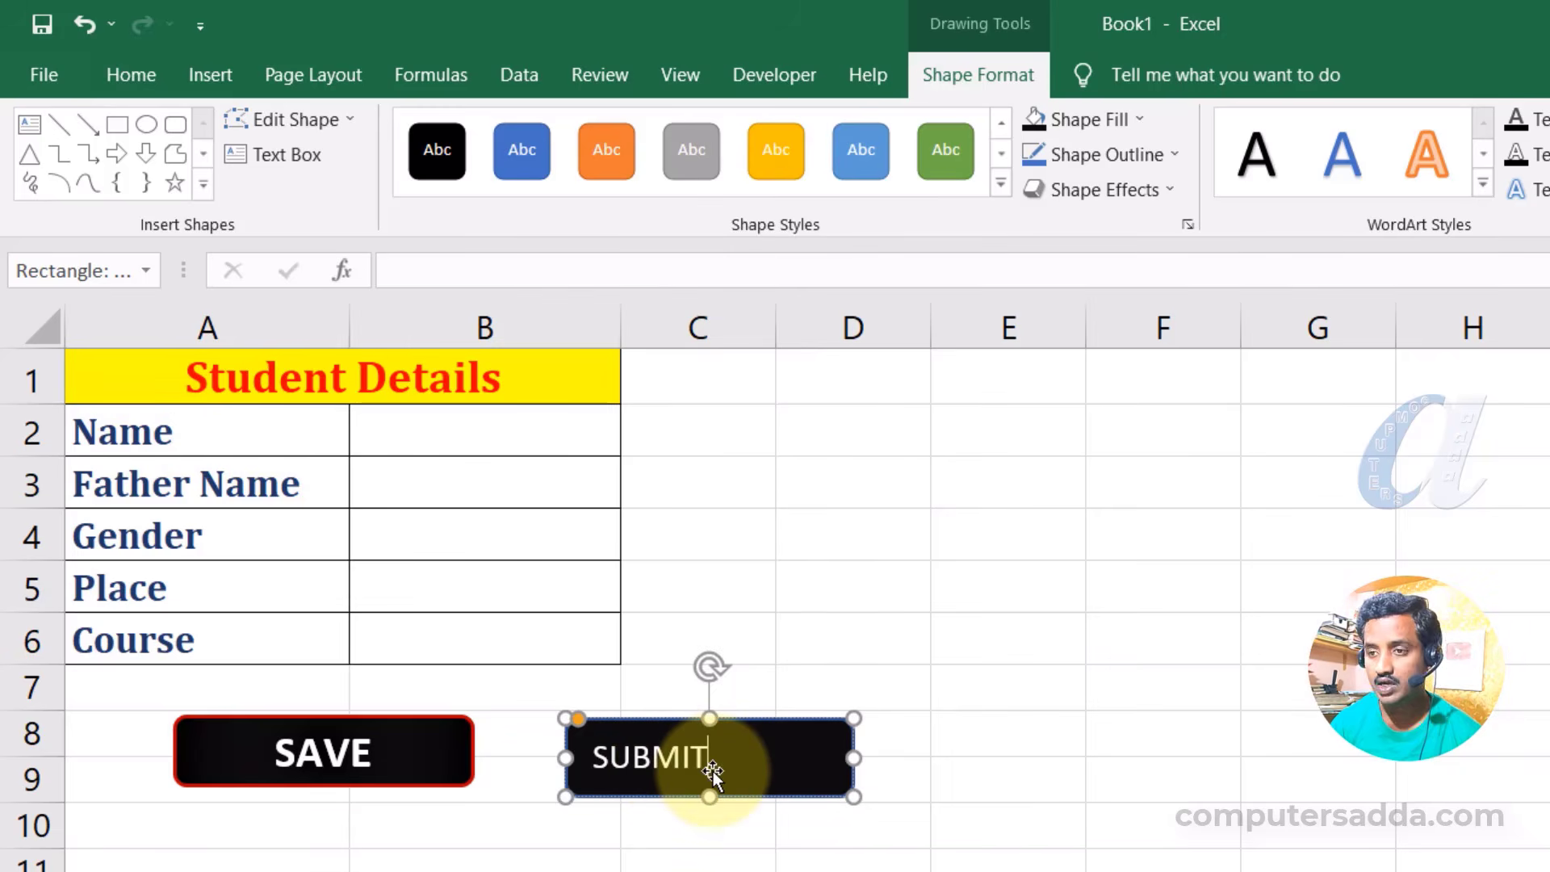
key("ctrl+e")
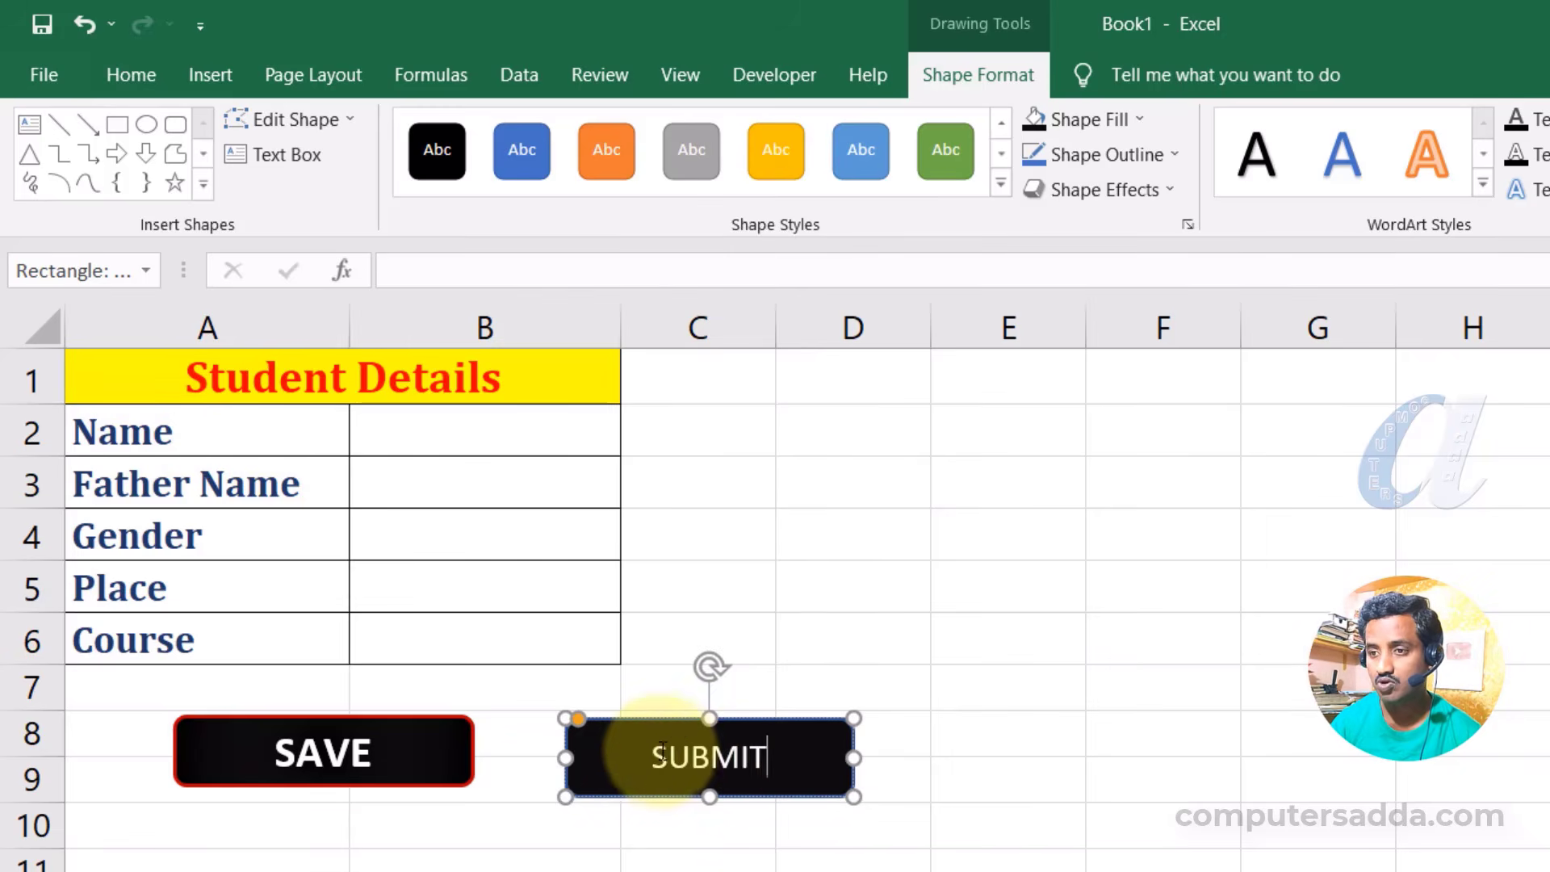
left_click_drag(654, 755, 774, 758)
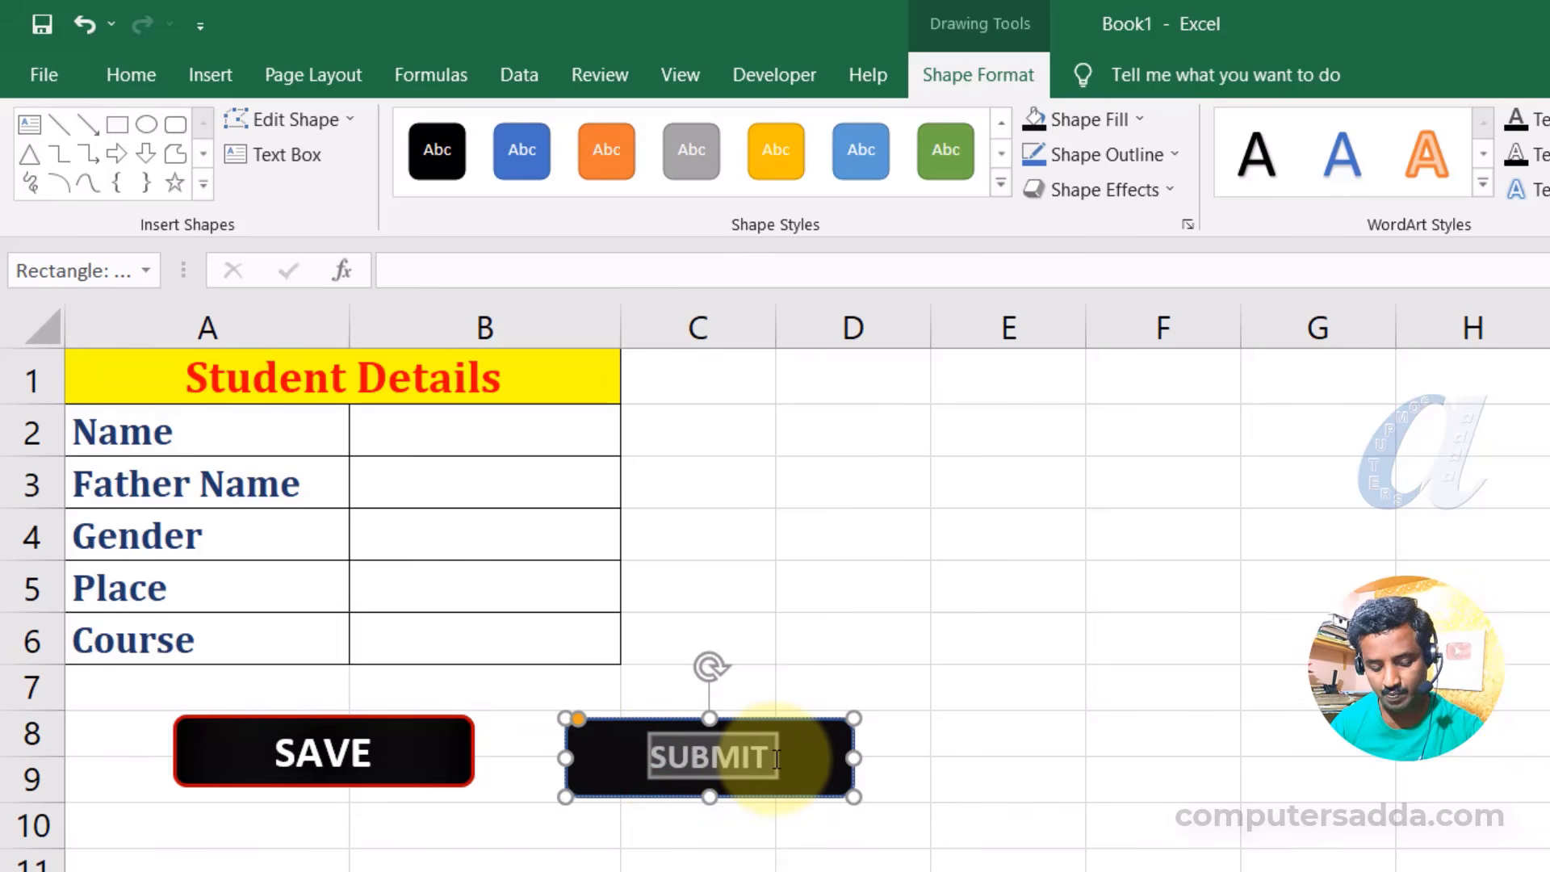
key("ctrl+shift+period")
key("ctrl+shift+period")
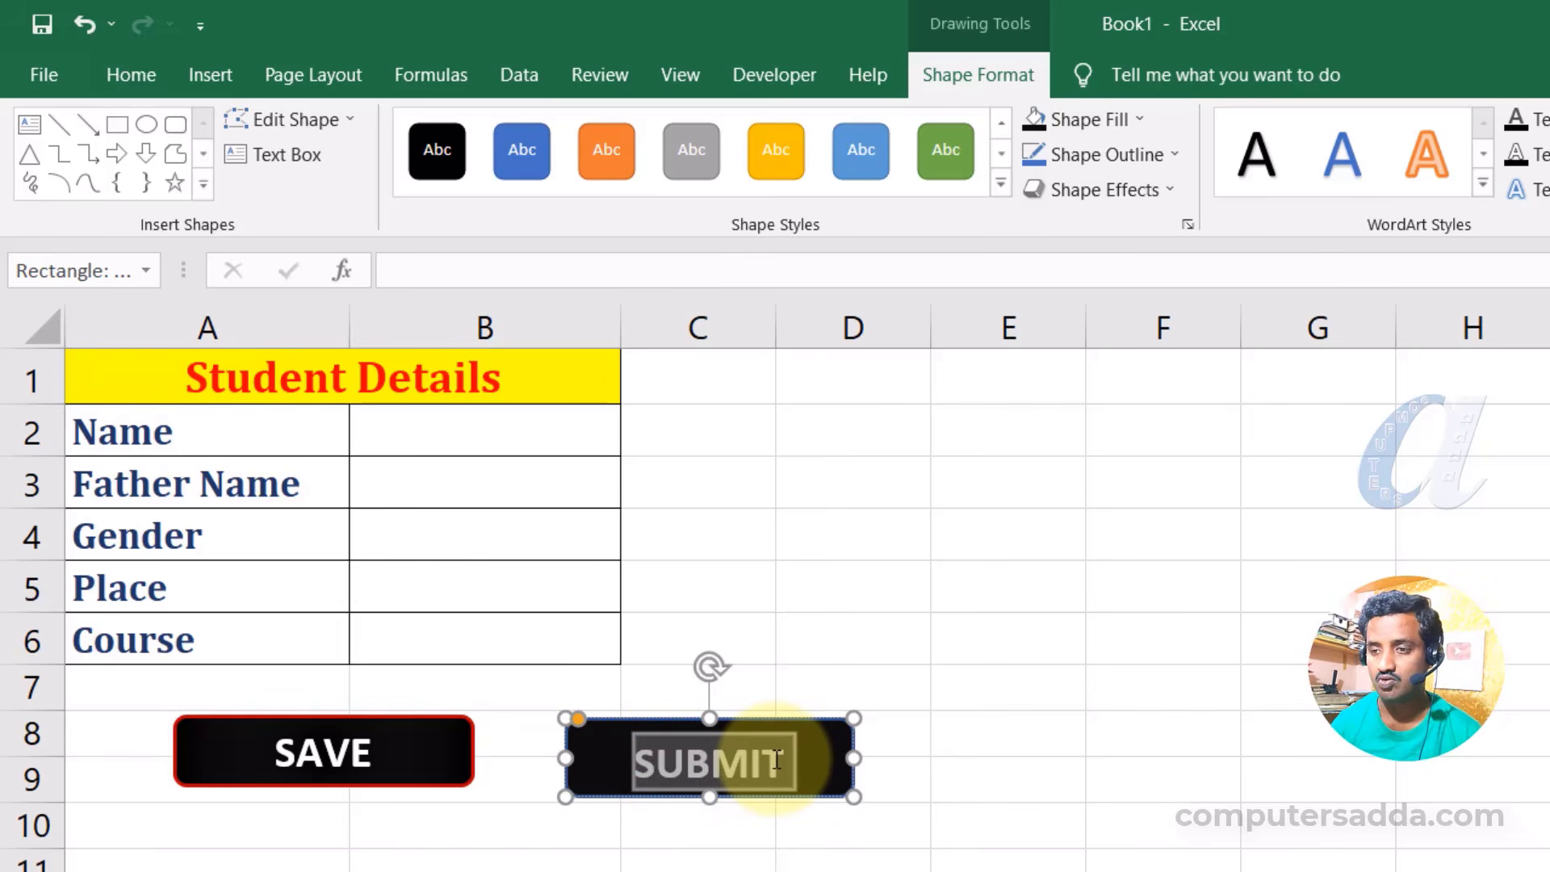
key("Escape")
key("Escape")
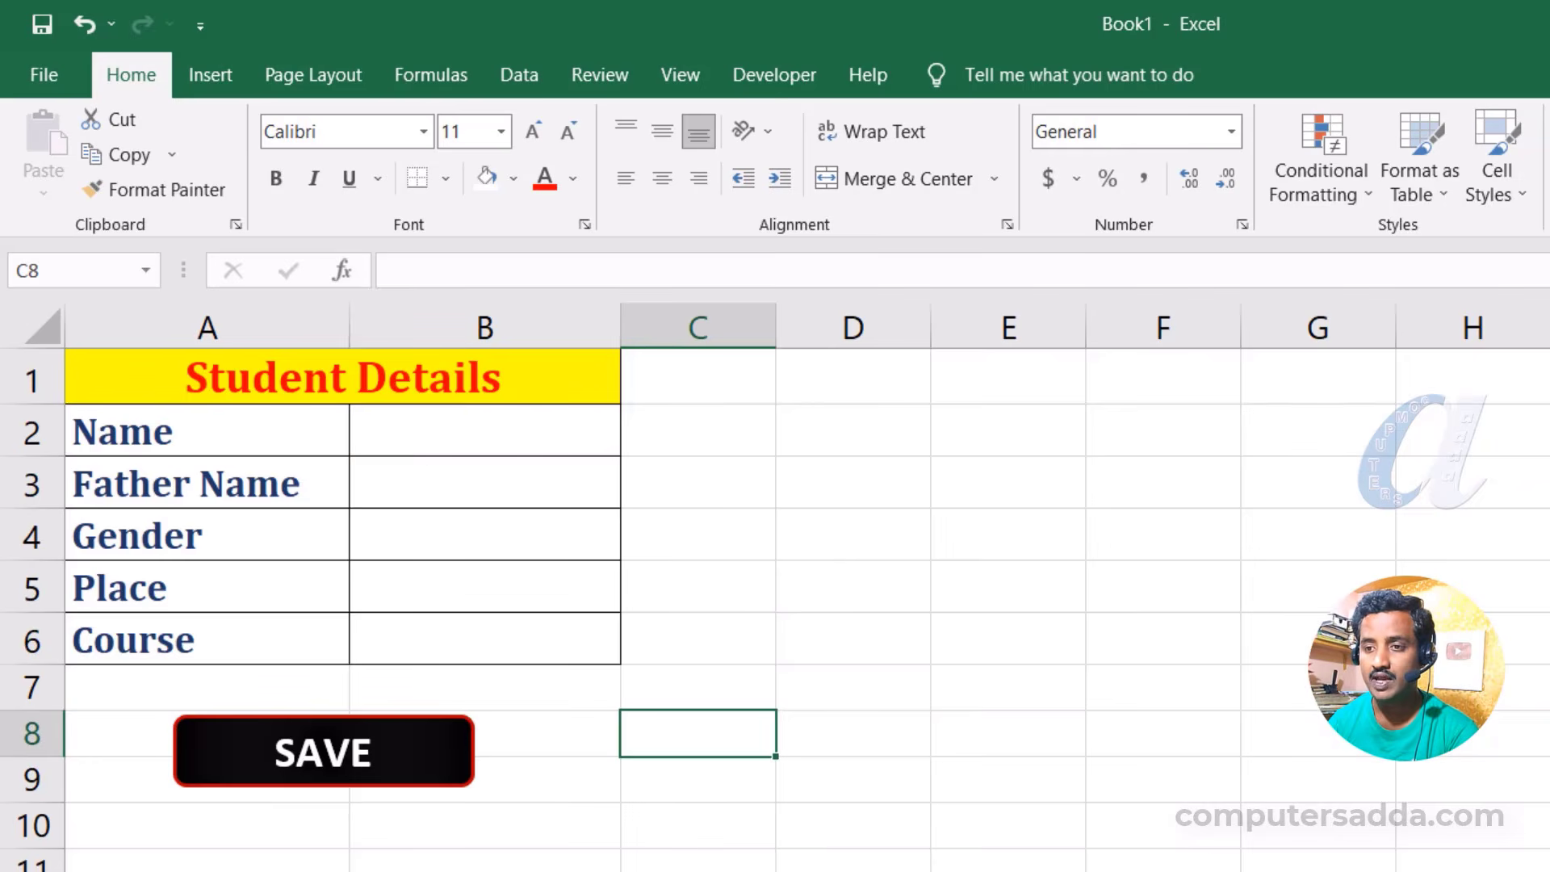
Enter the student's name and the father's name in the Student Details form.
left_click_drag(432, 426, 433, 647)
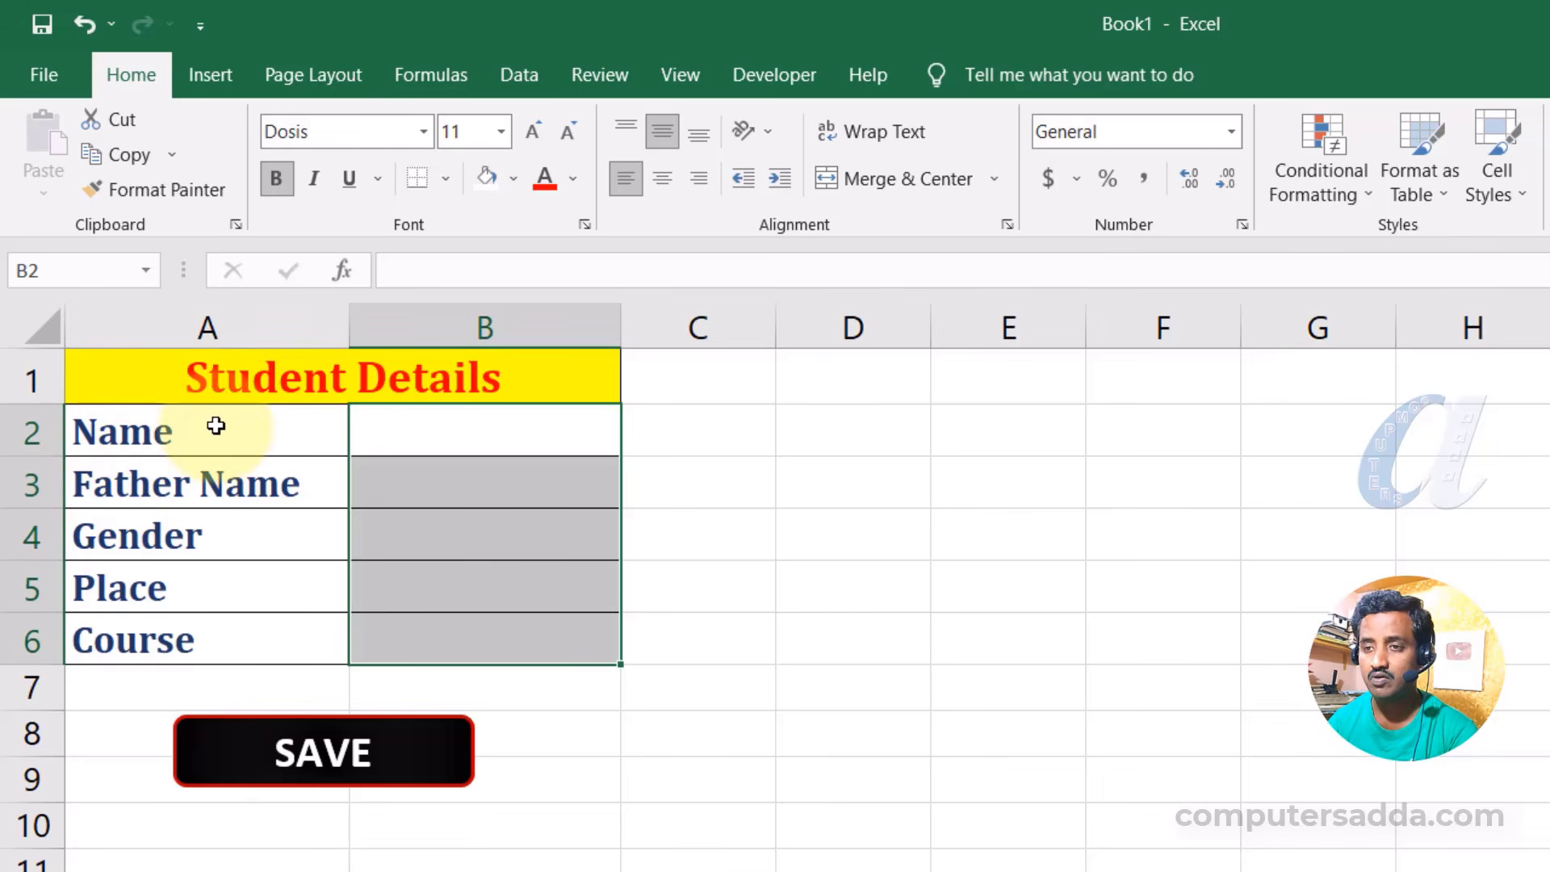
left_click(490, 434)
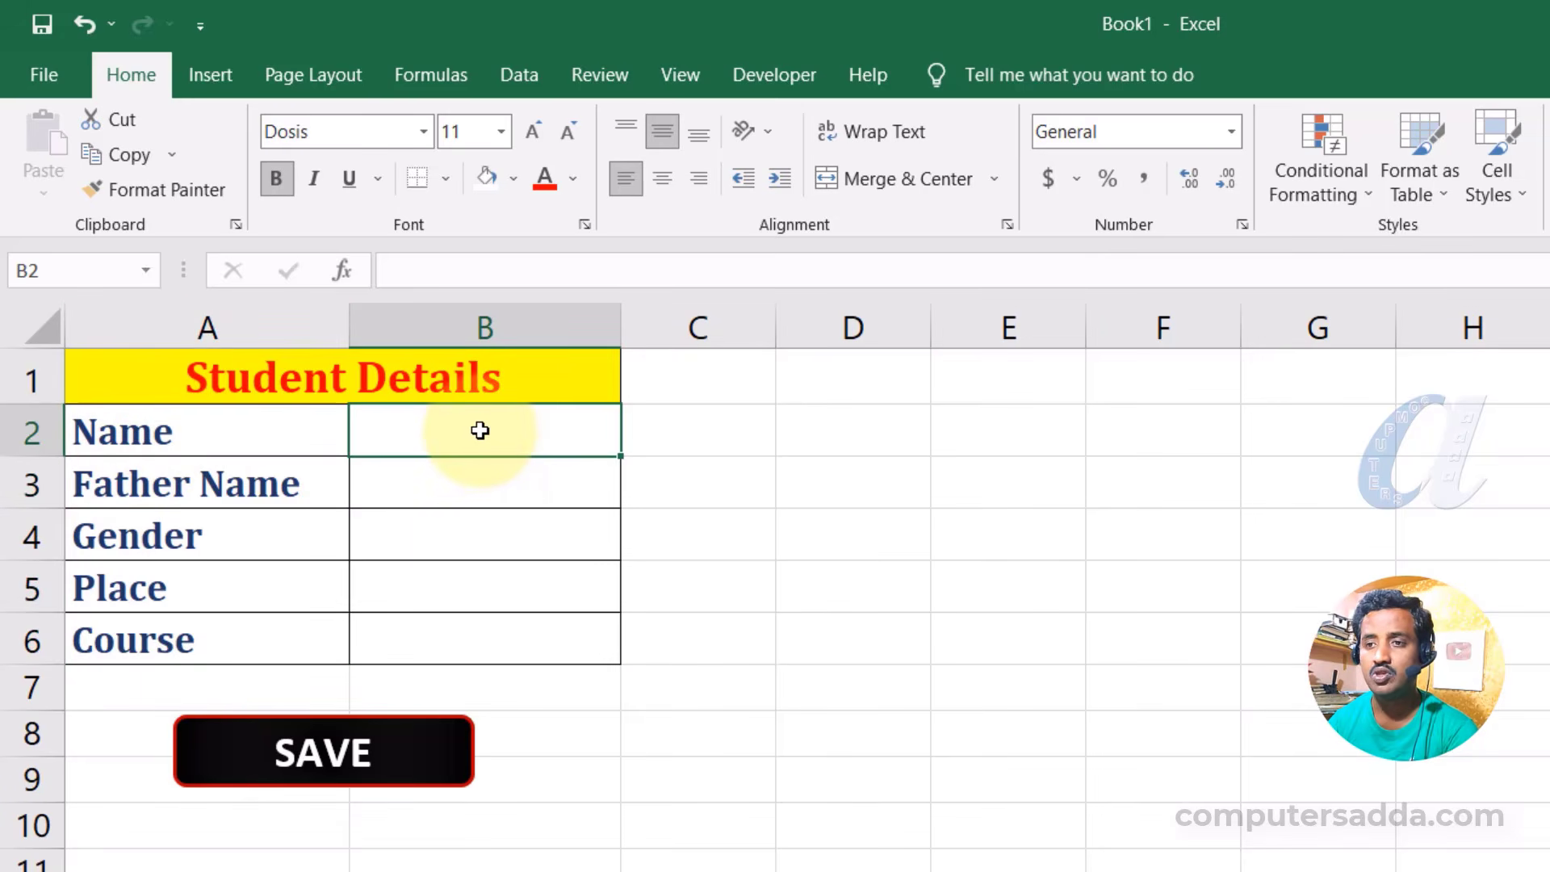
type("P")
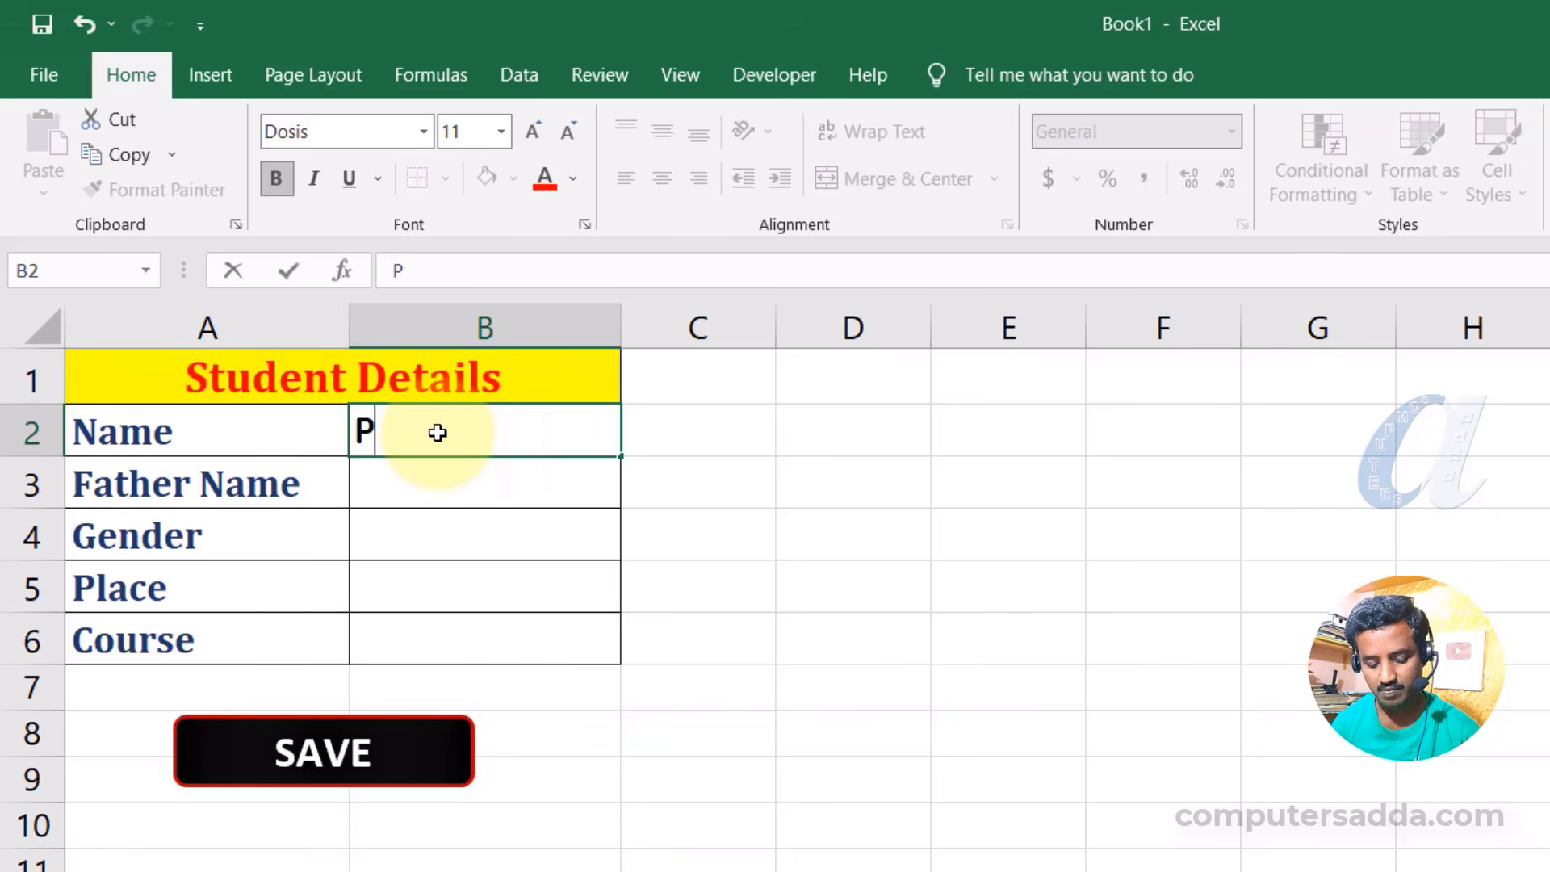
type("rasad")
key("Return")
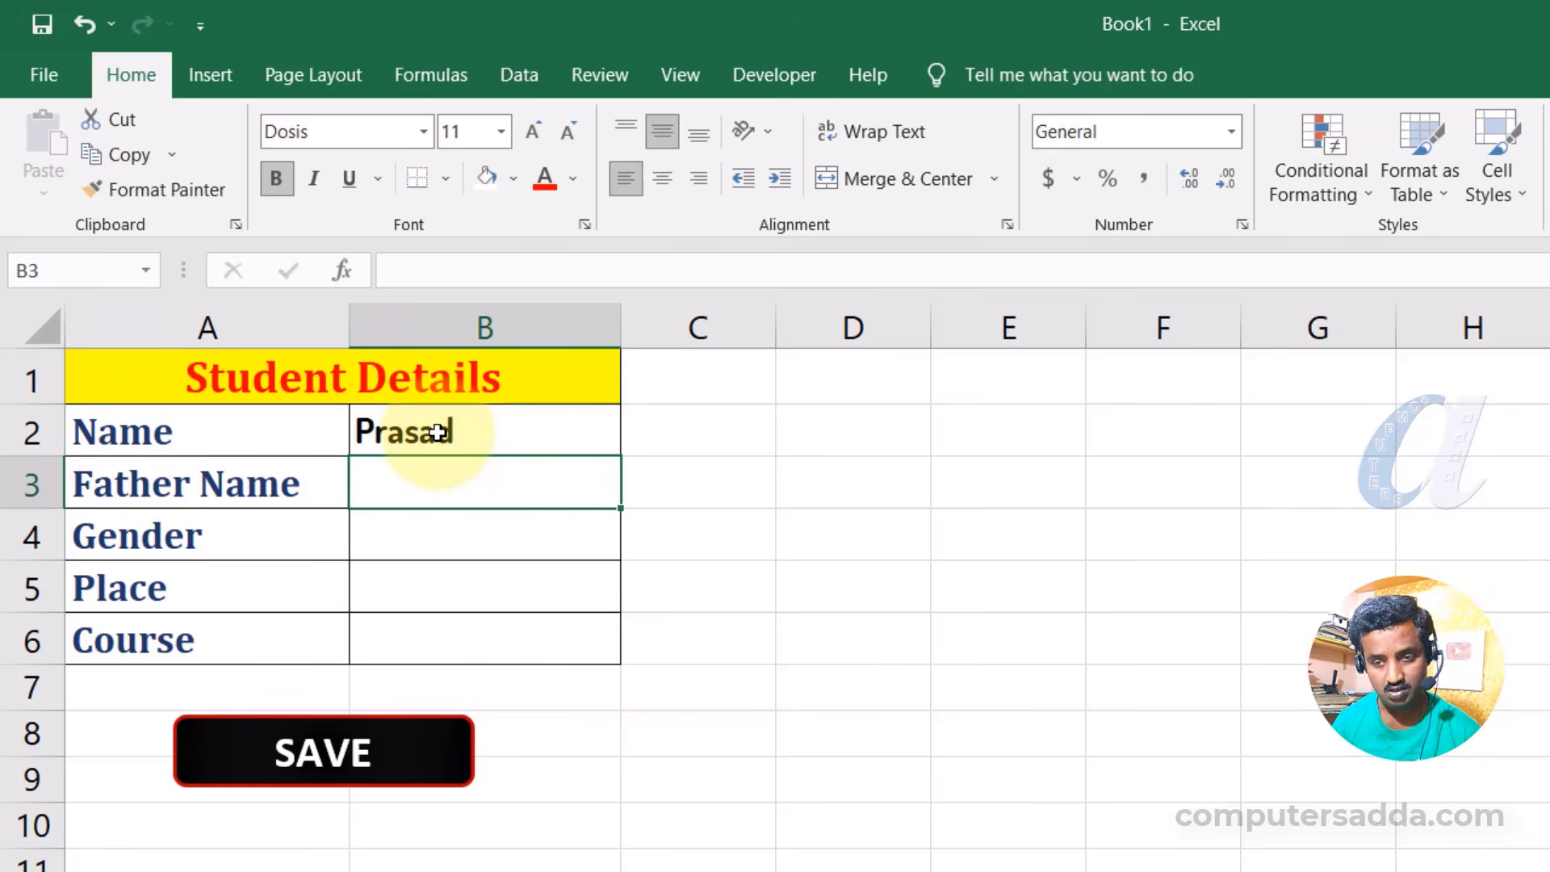
type("Sanke")
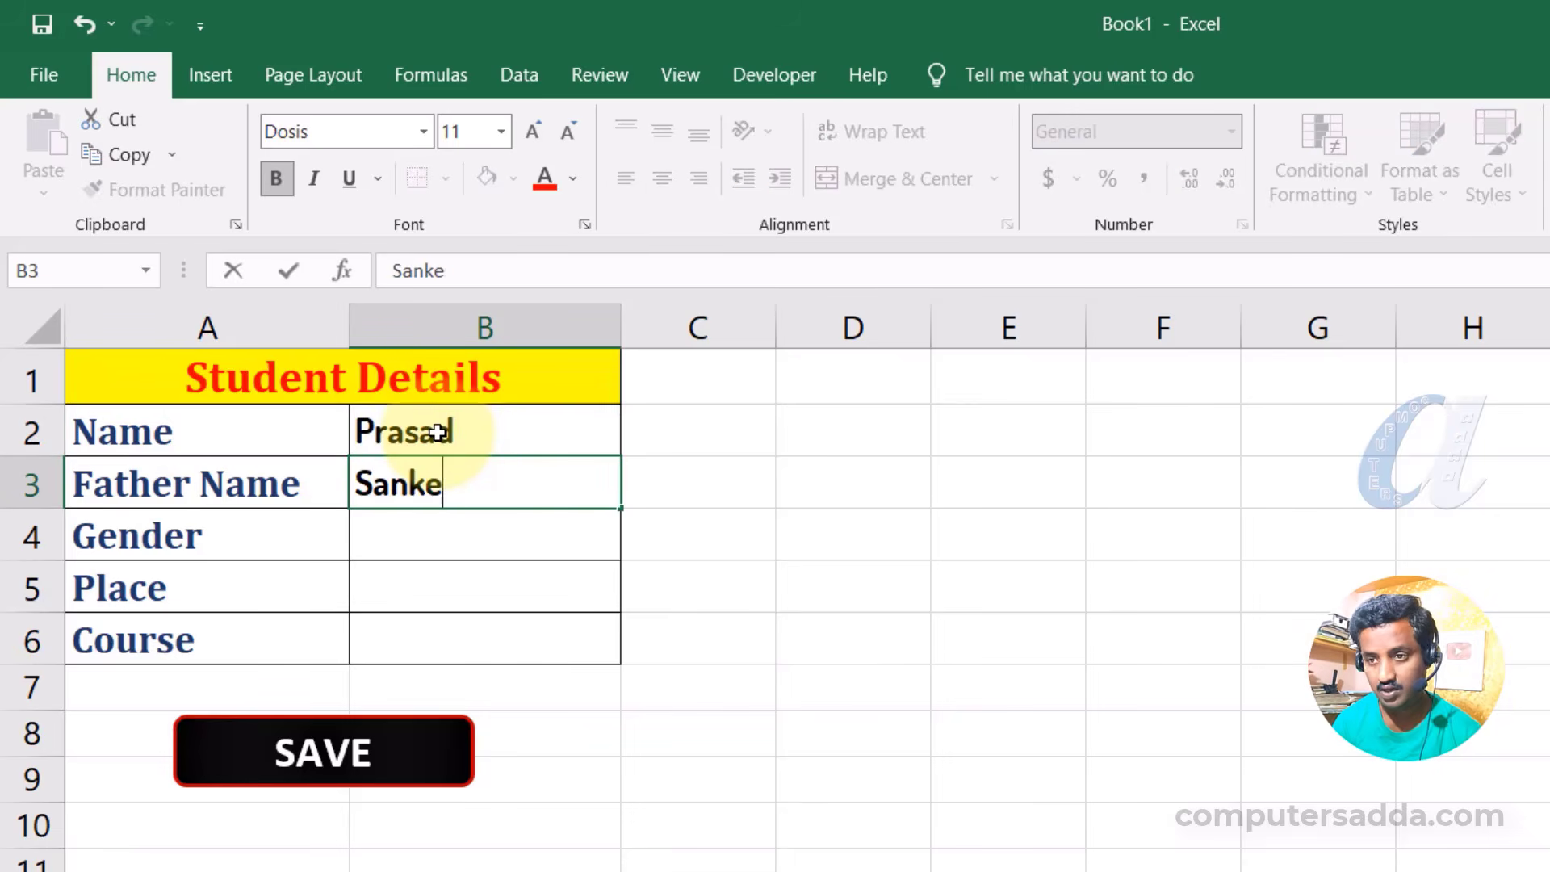
type("r")
key("Return")
Examine the list of courses offered in cell B6 and the Data Validation command behind it.
left_click(443, 637)
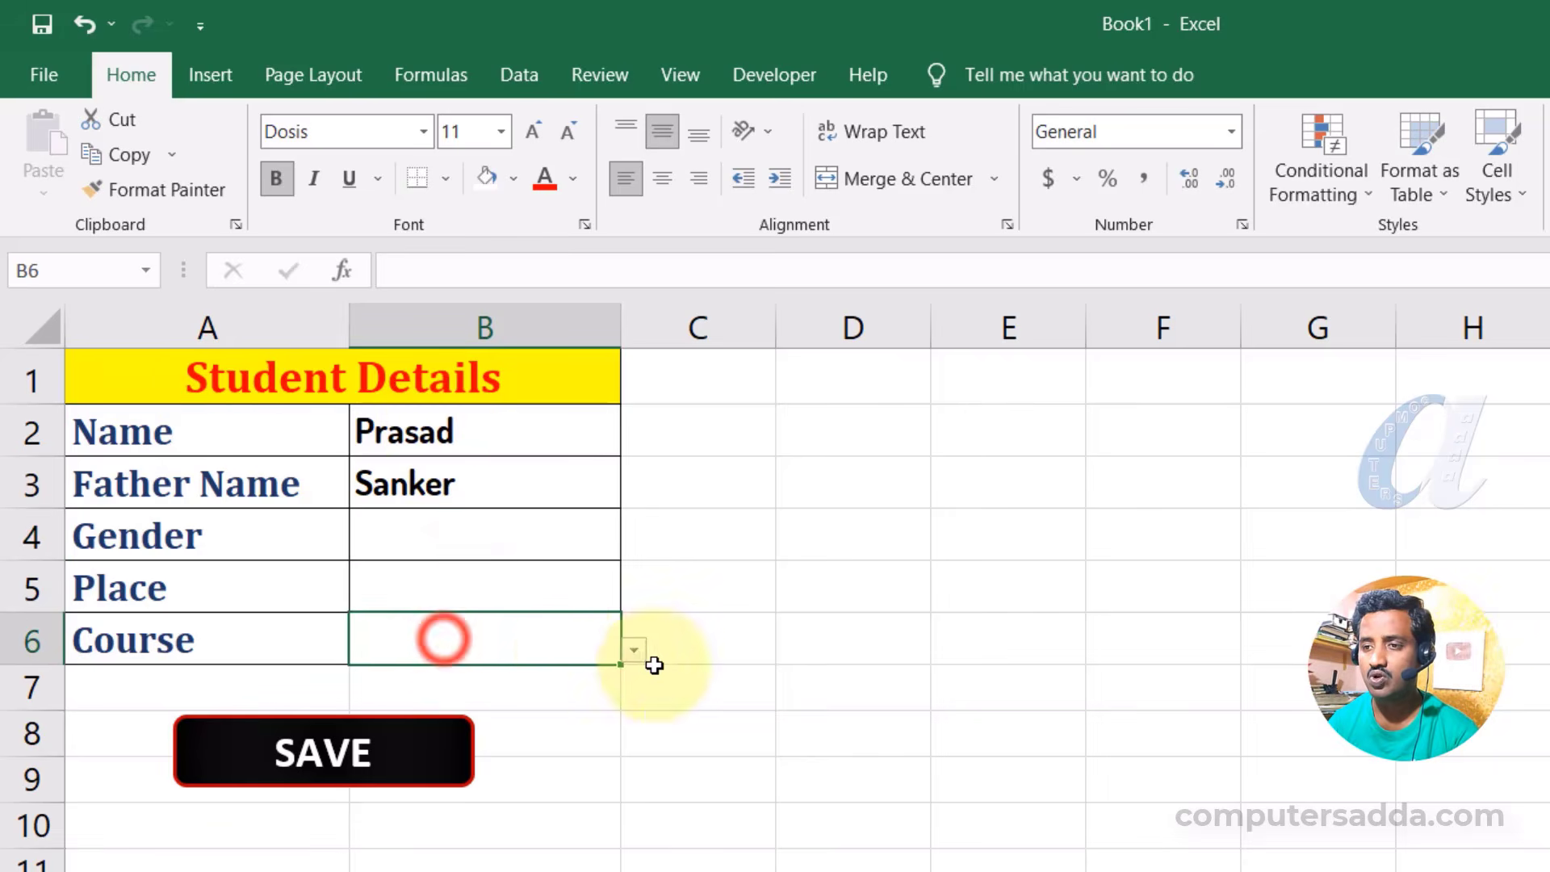
left_click(633, 650)
left_click(633, 649)
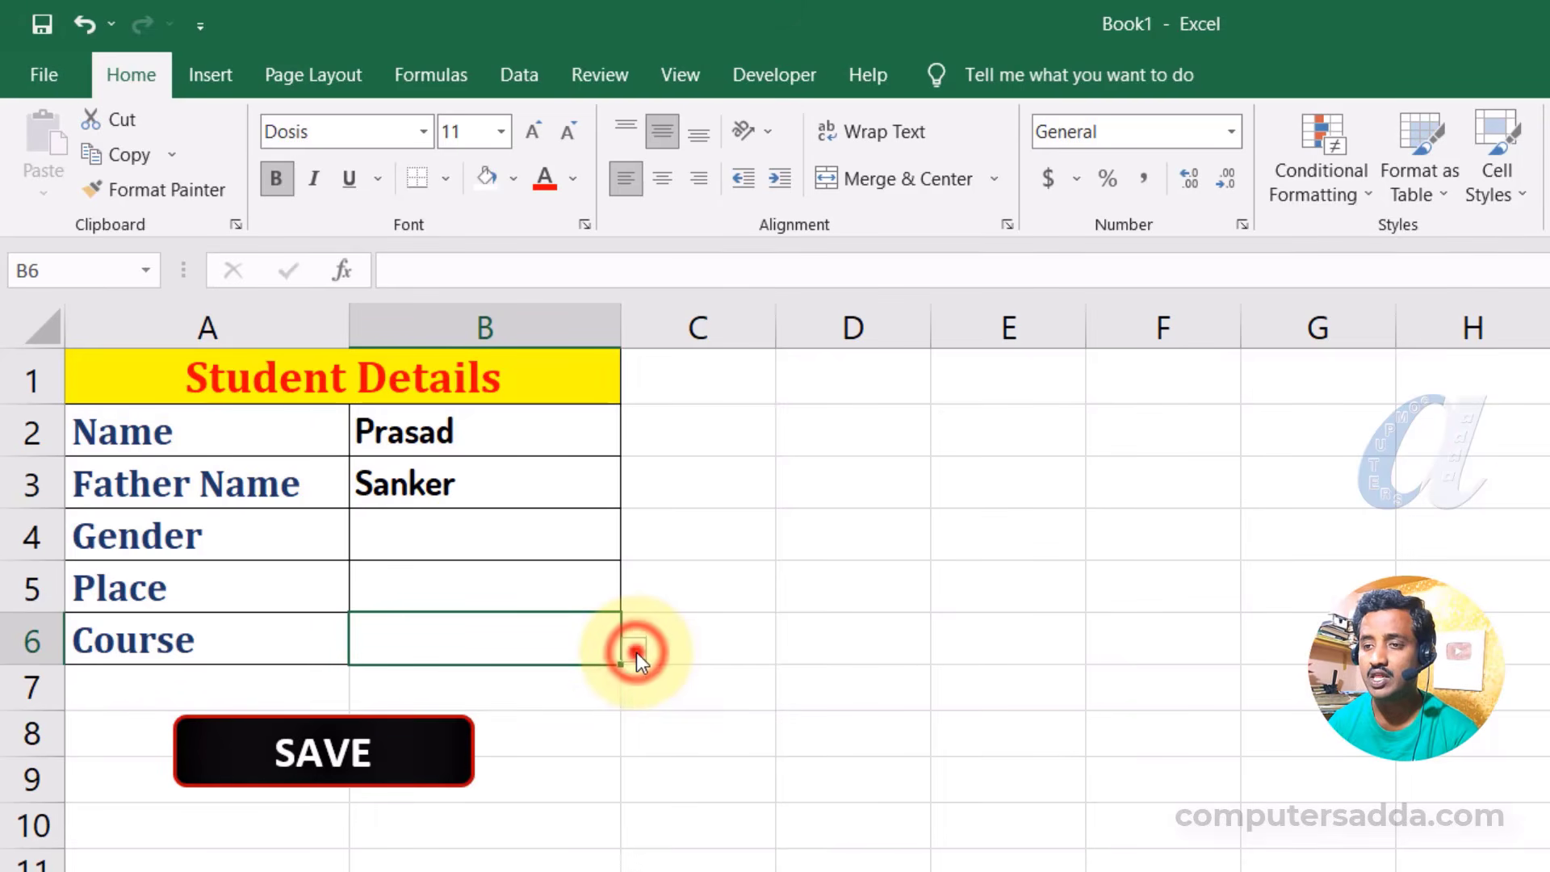
left_click(516, 73)
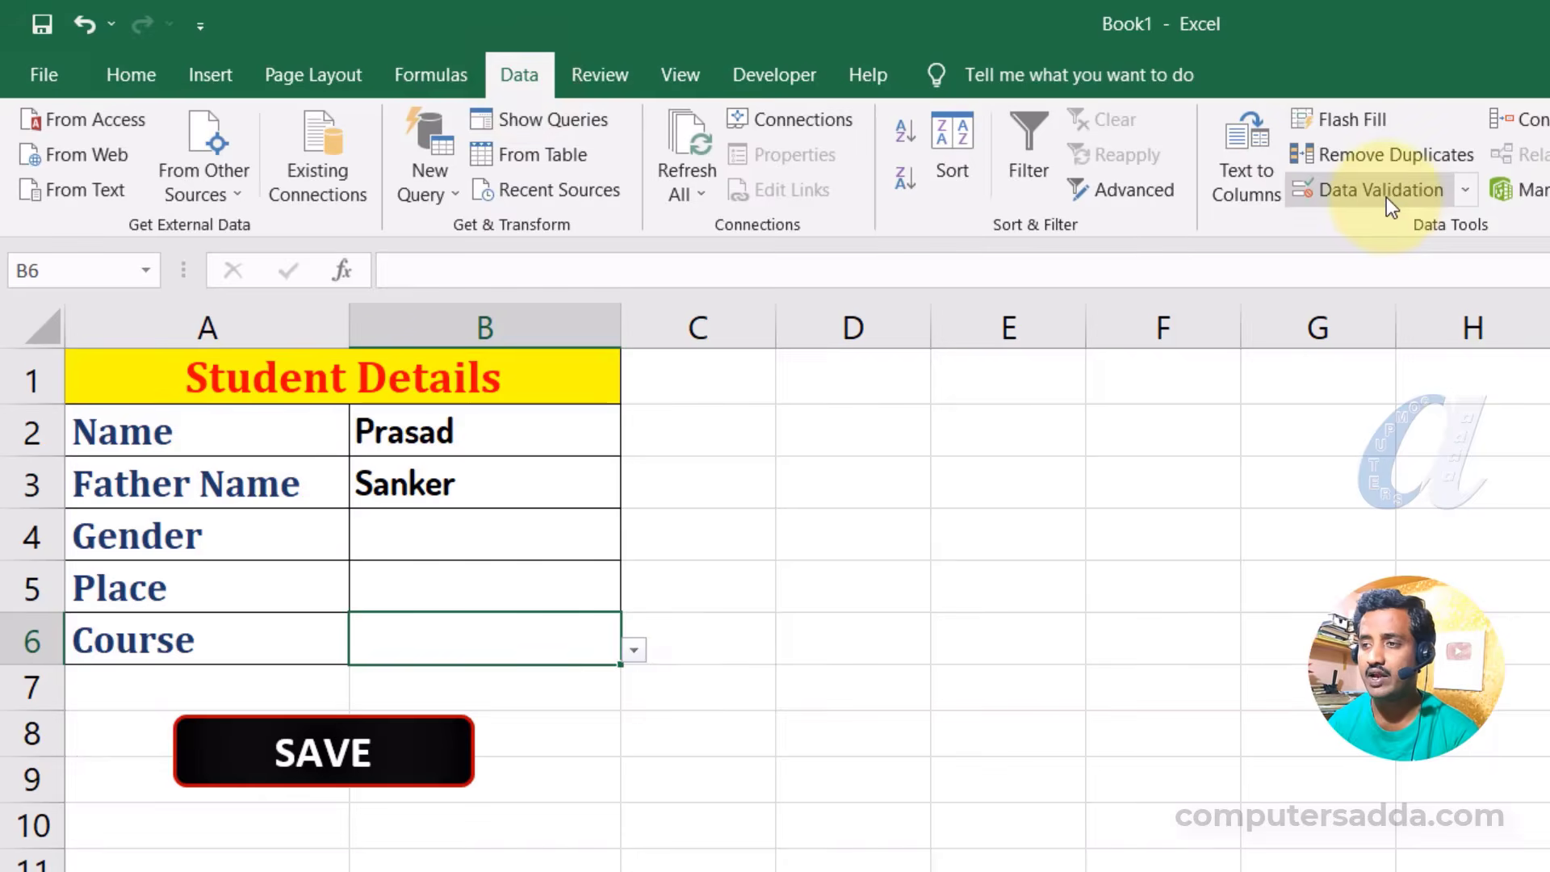
left_click(634, 649)
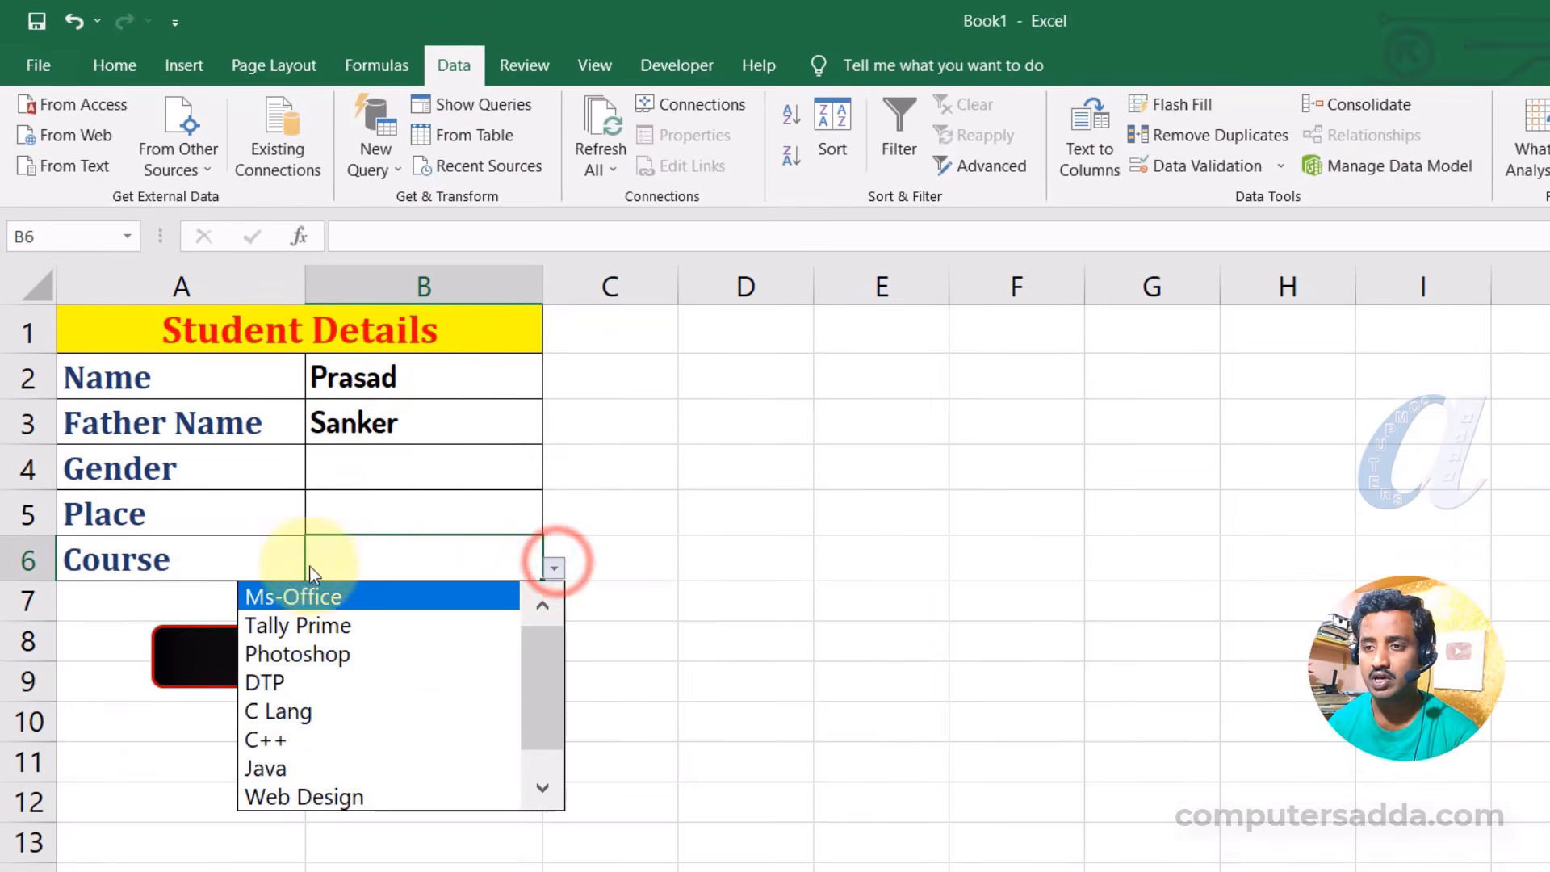
left_click(401, 450)
Set the student's gender to Male and the place to Guntur.
left_click(392, 458)
left_click(552, 482)
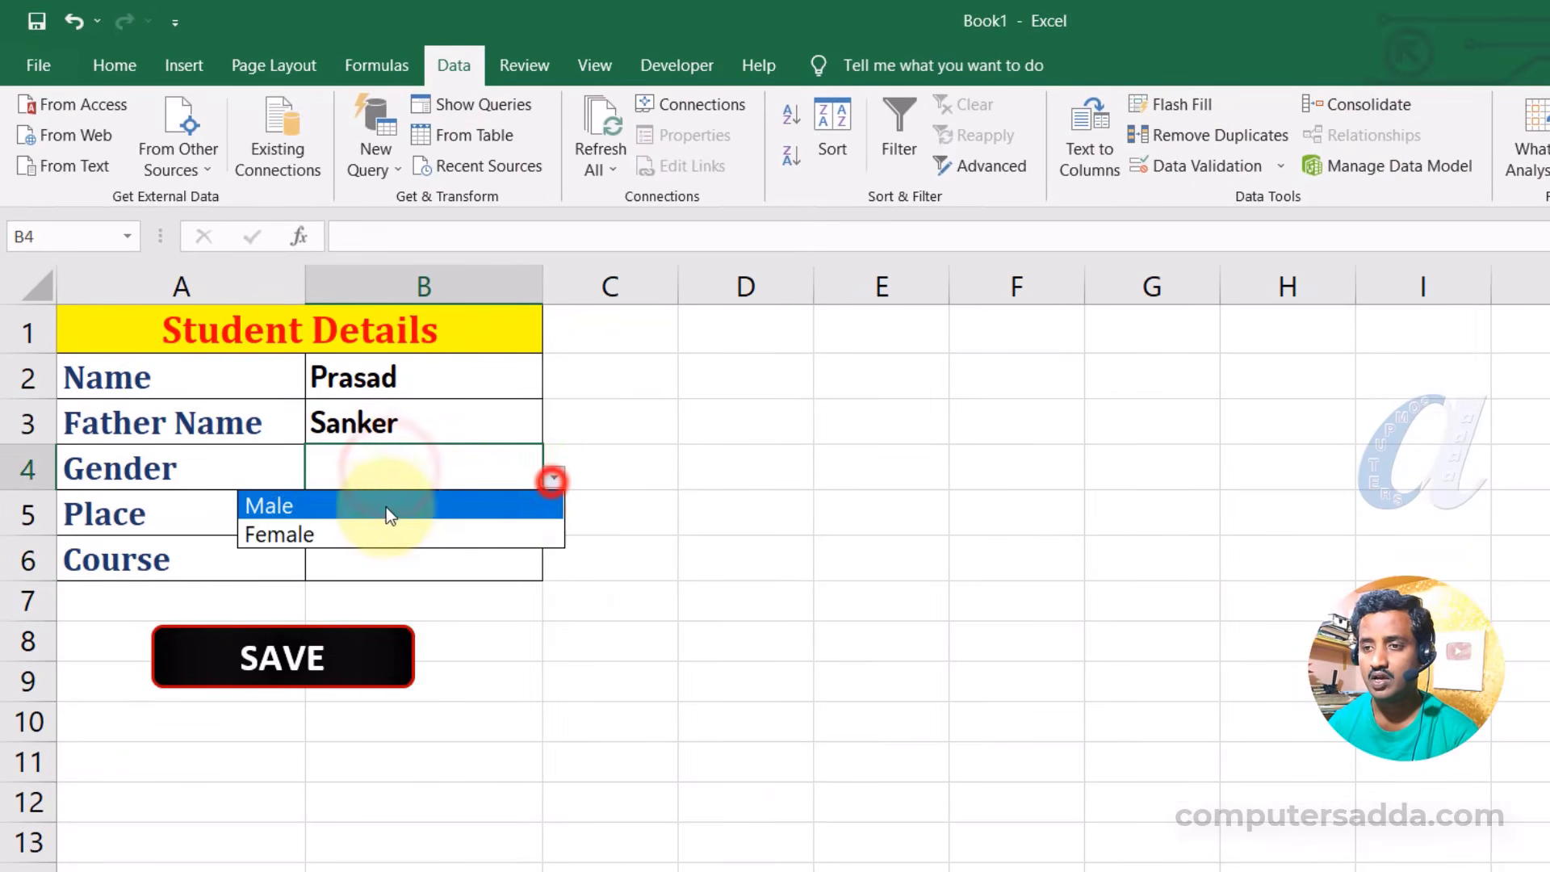
left_click(386, 507)
left_click(381, 522)
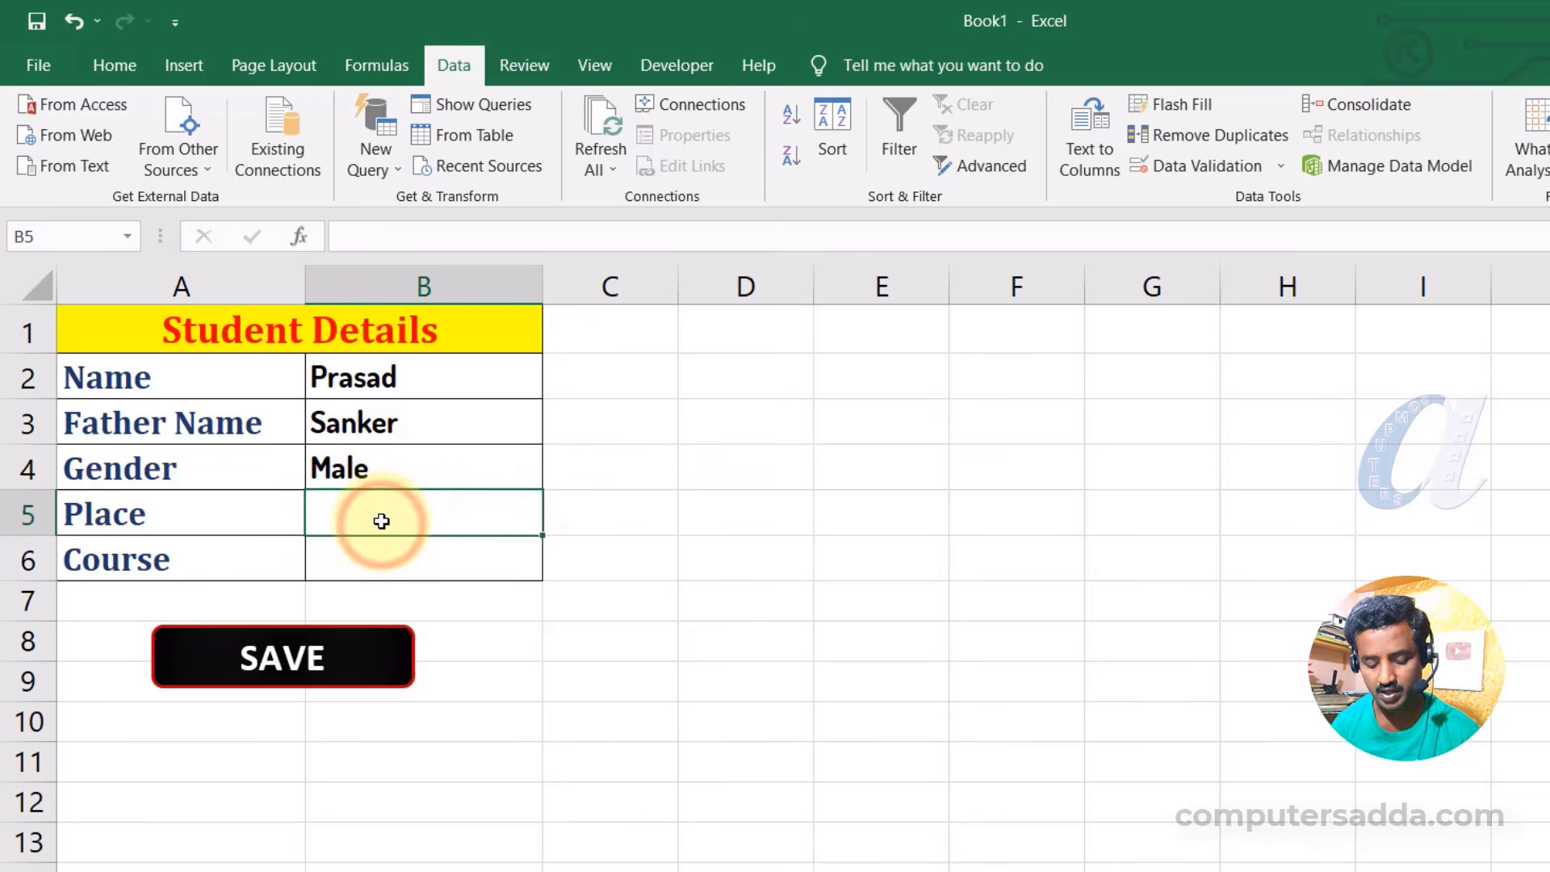
type("Guntur")
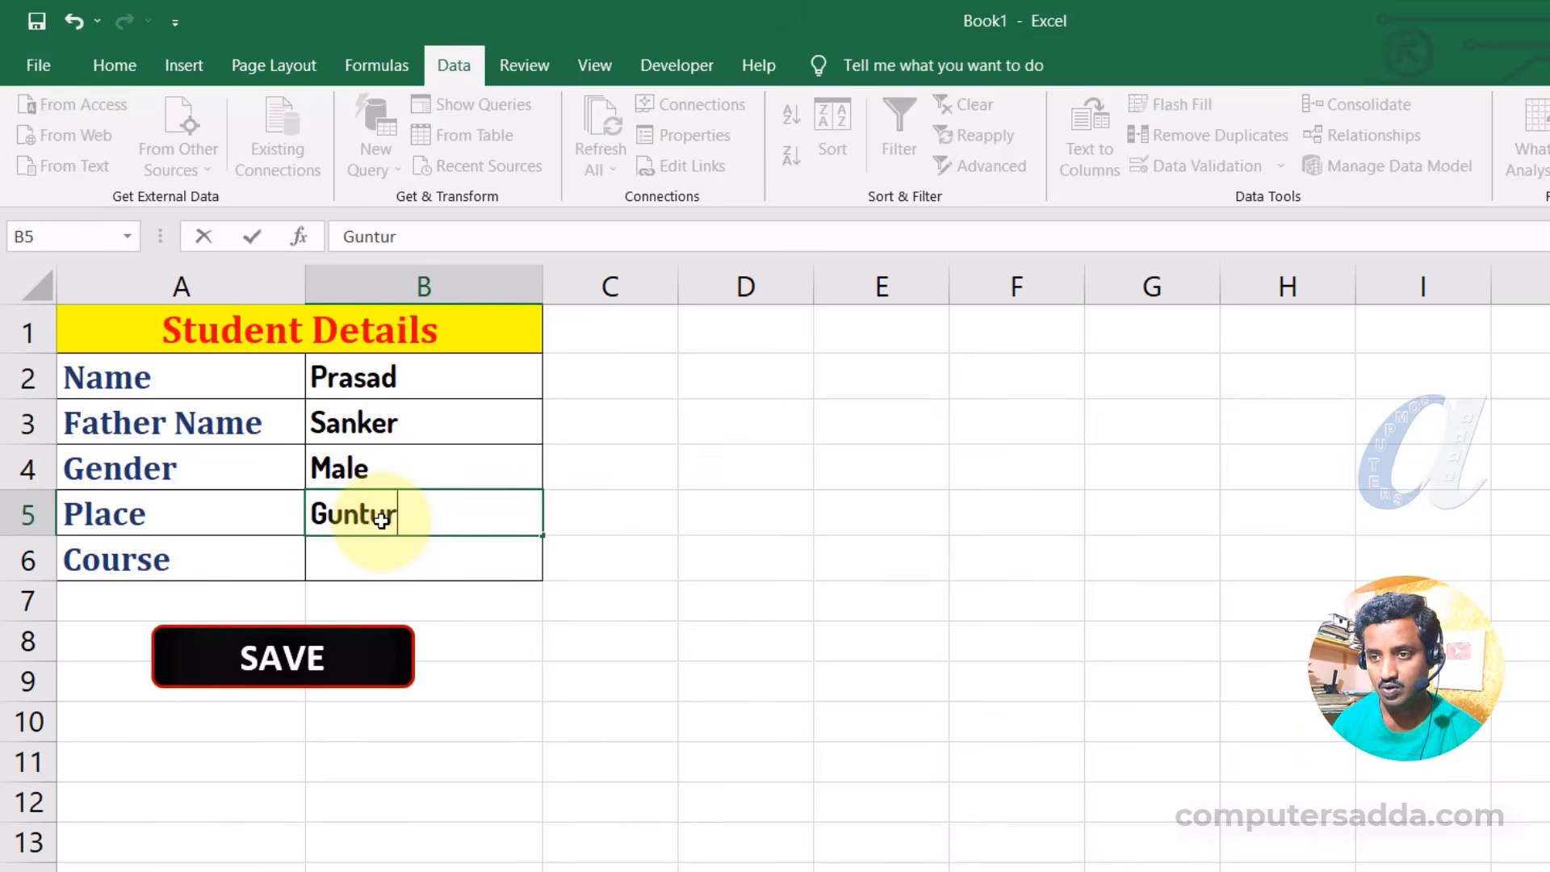
Choose Ms-Office as the student's course and highlight the entered values in B2:B6.
left_click(390, 557)
left_click(554, 569)
left_click(428, 595)
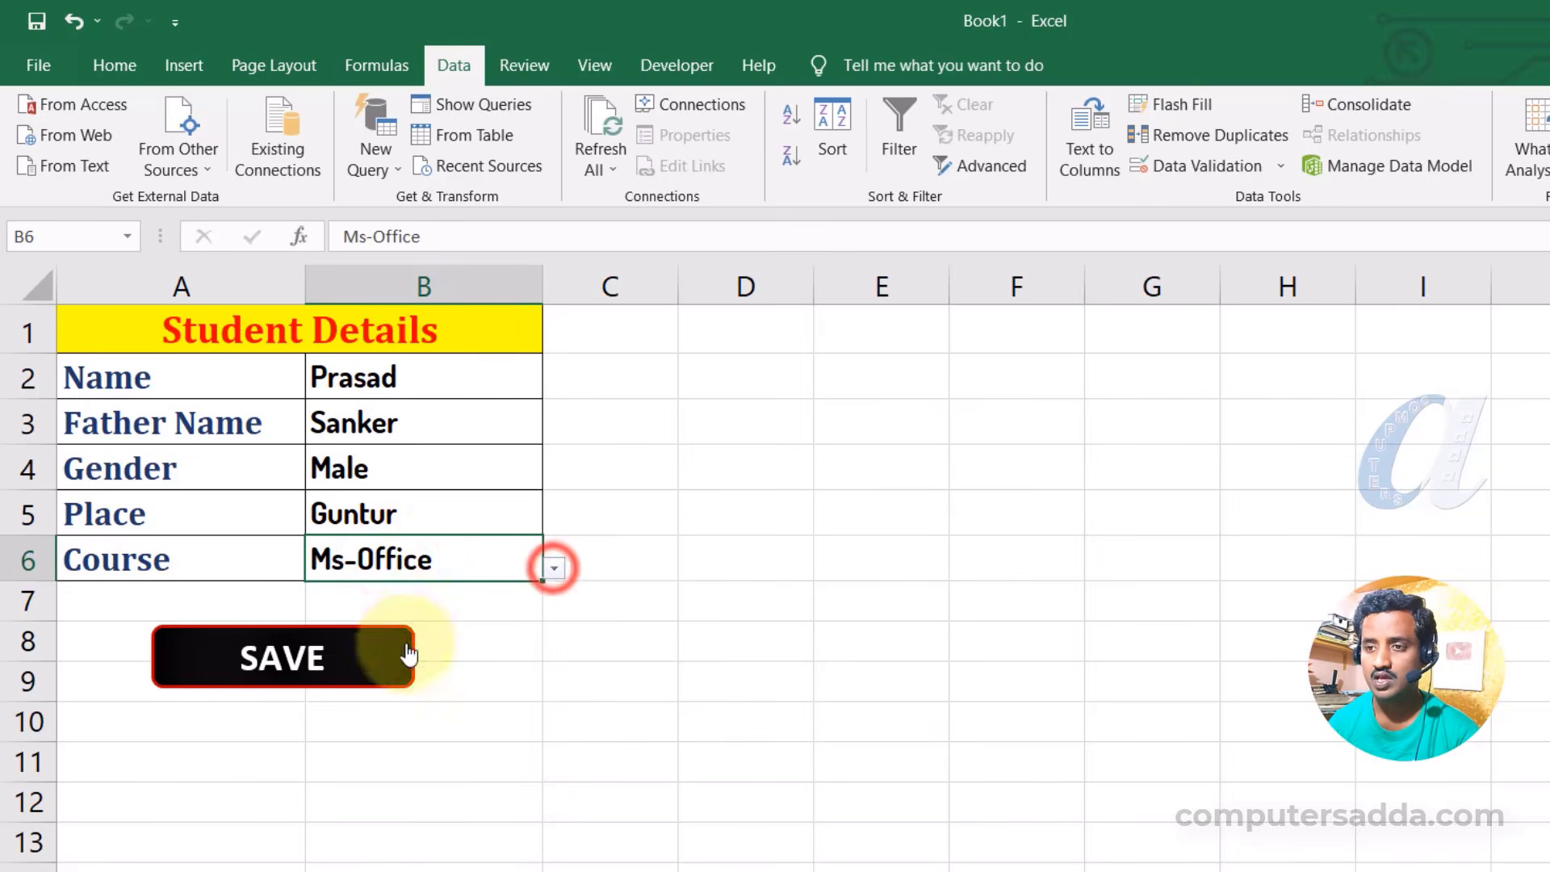
left_click(663, 412)
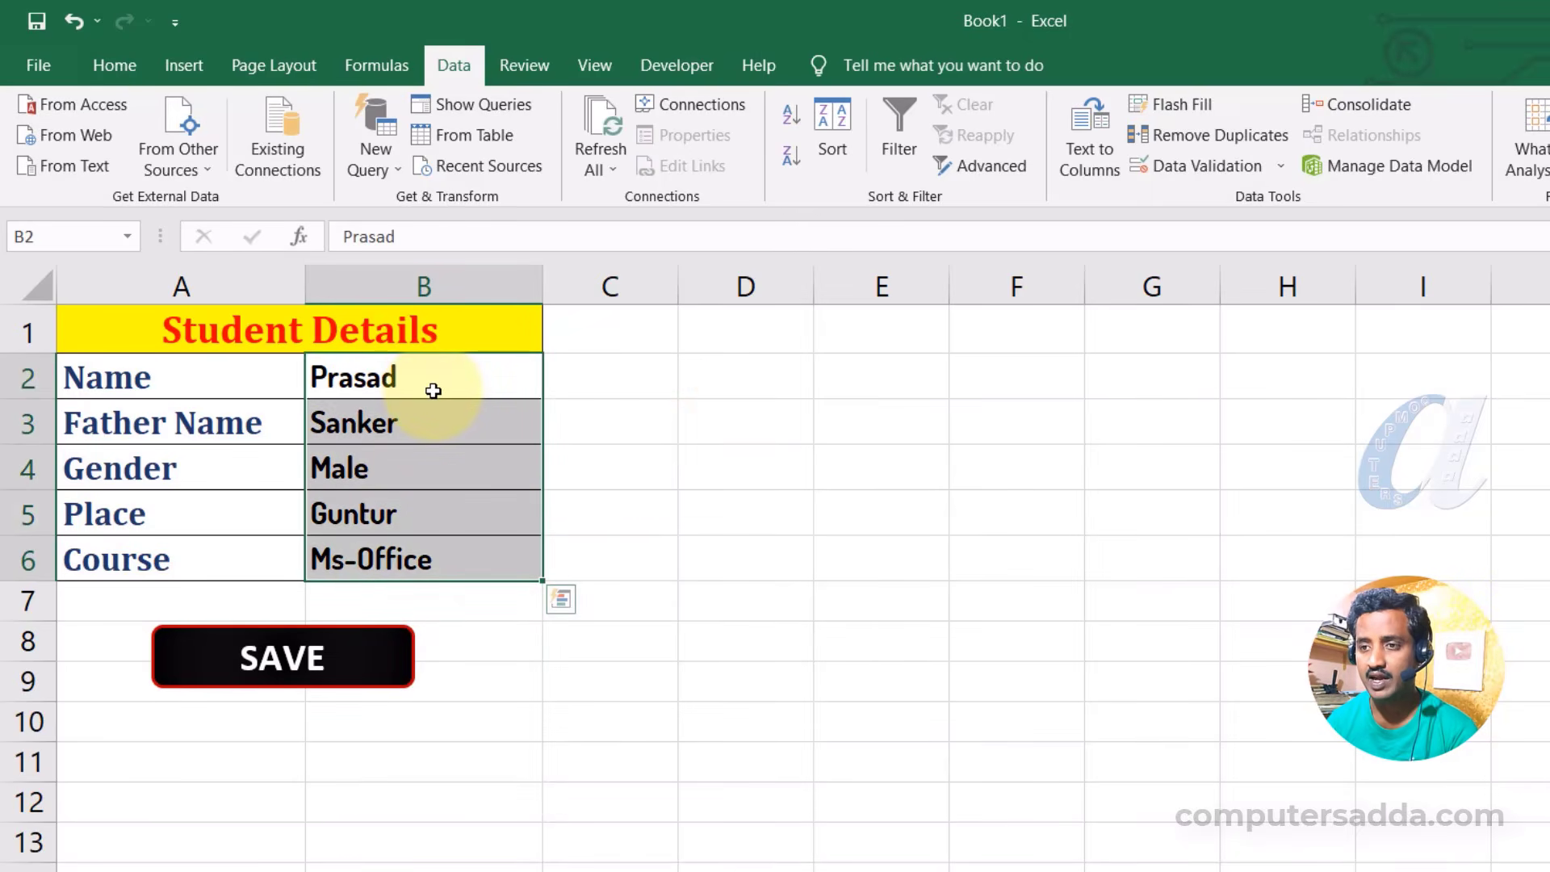
left_click(269, 662)
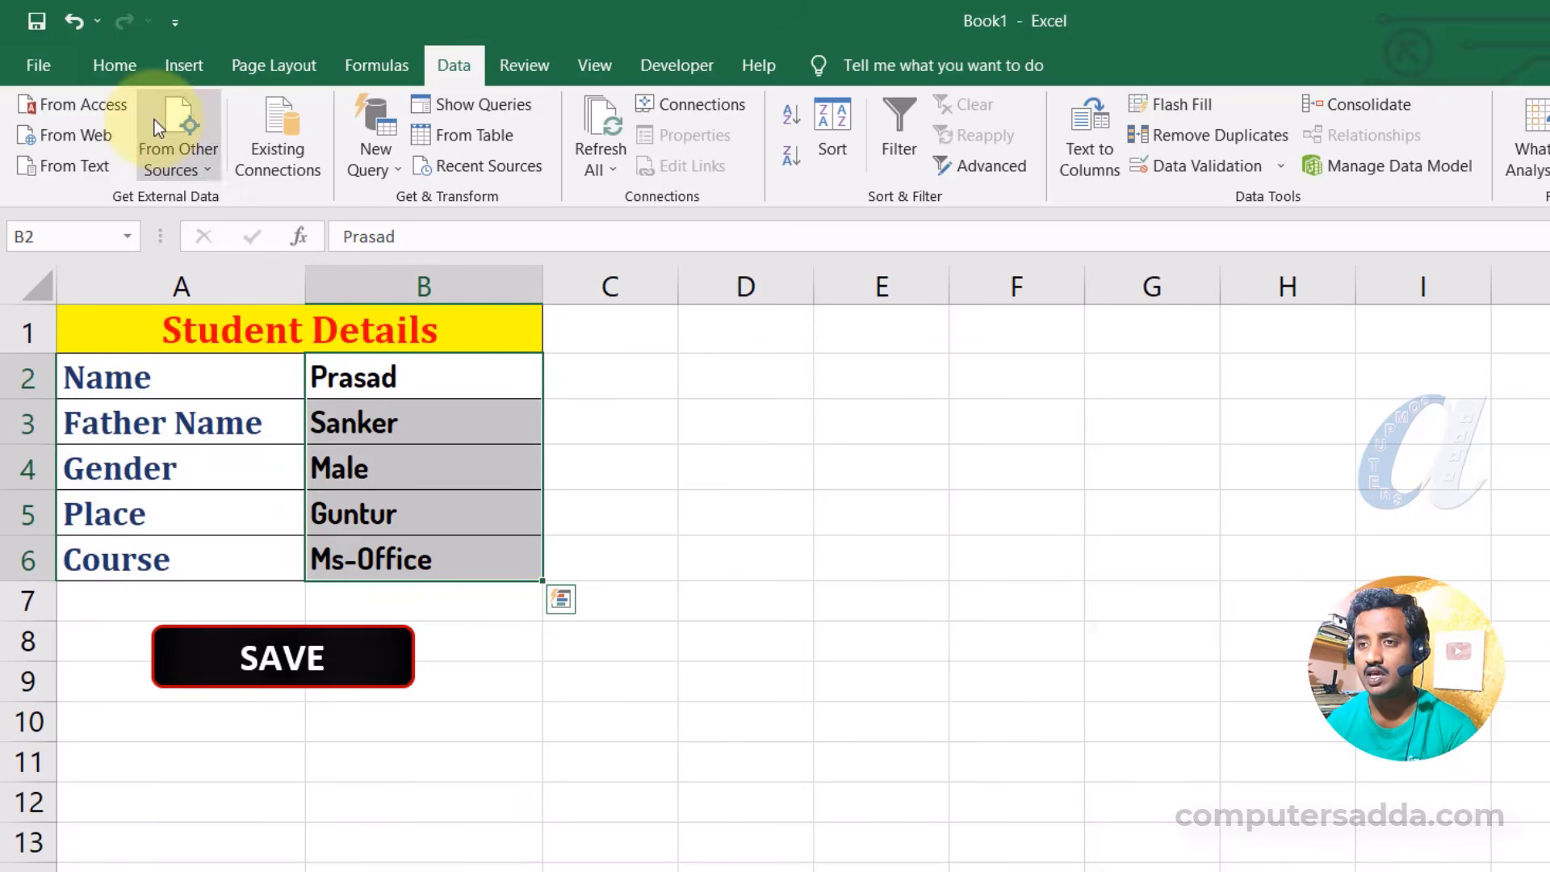
left_click_drag(363, 377, 436, 548)
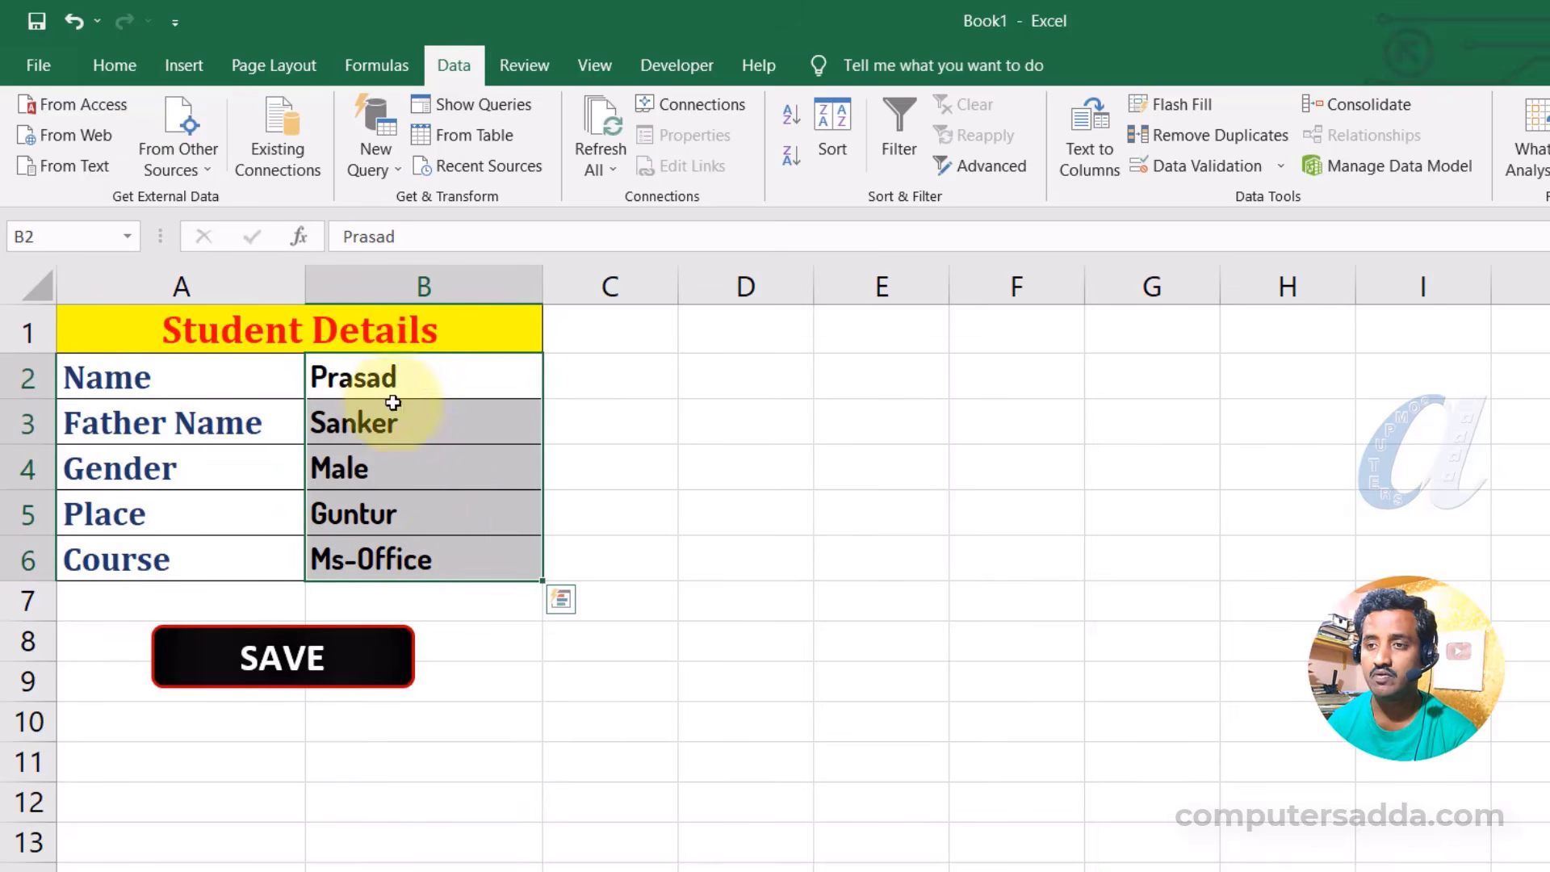
Start recording a macro named input_data, stored in this workbook, with cell B2 of the Student Details form selected.
left_click(414, 380)
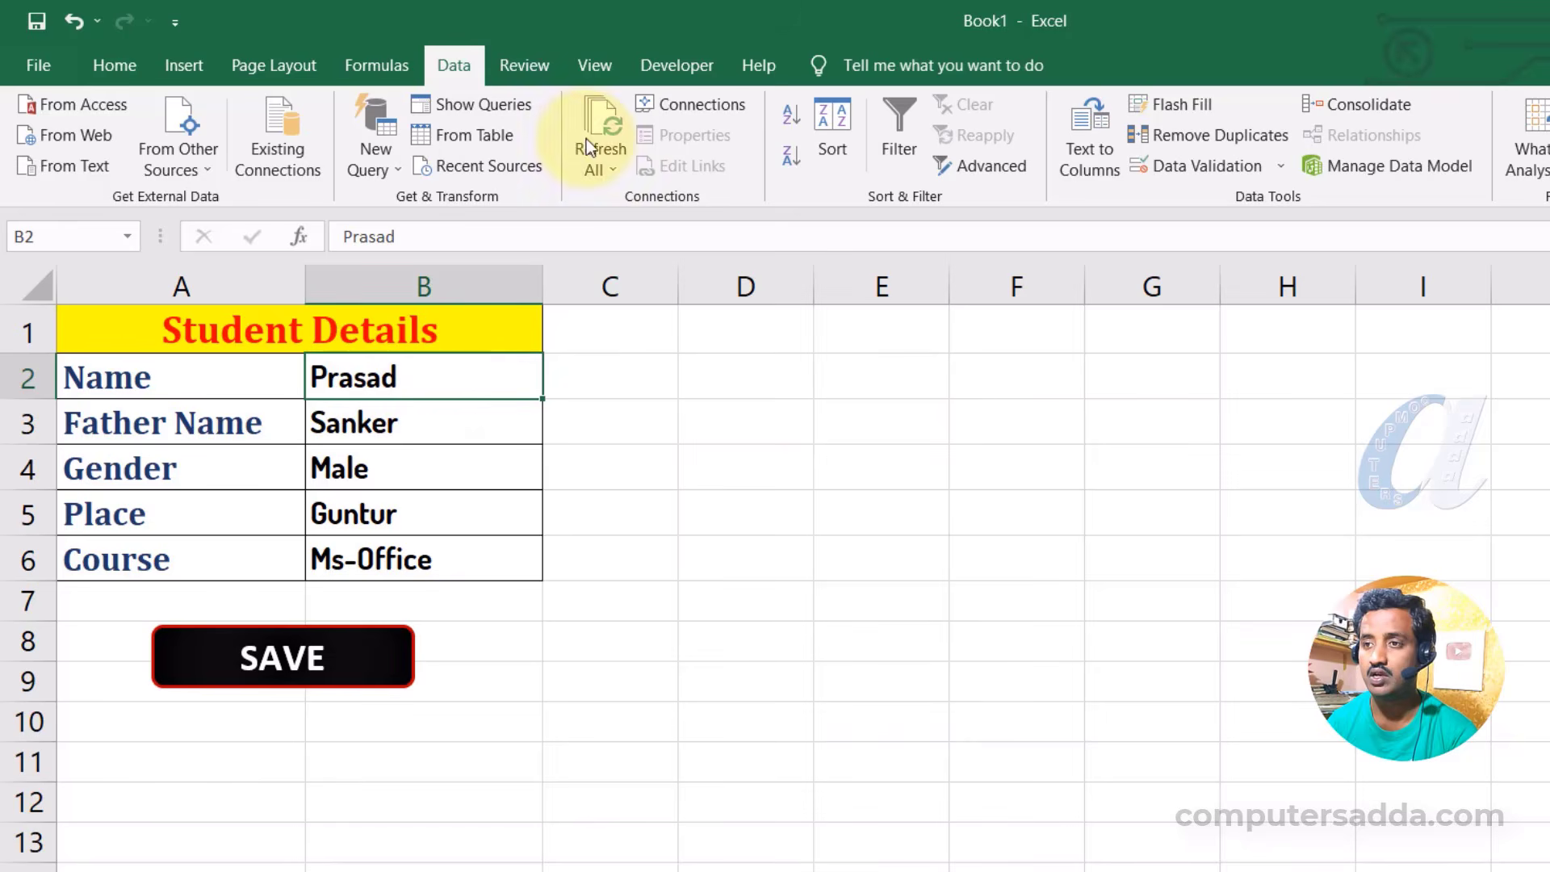
left_click(598, 64)
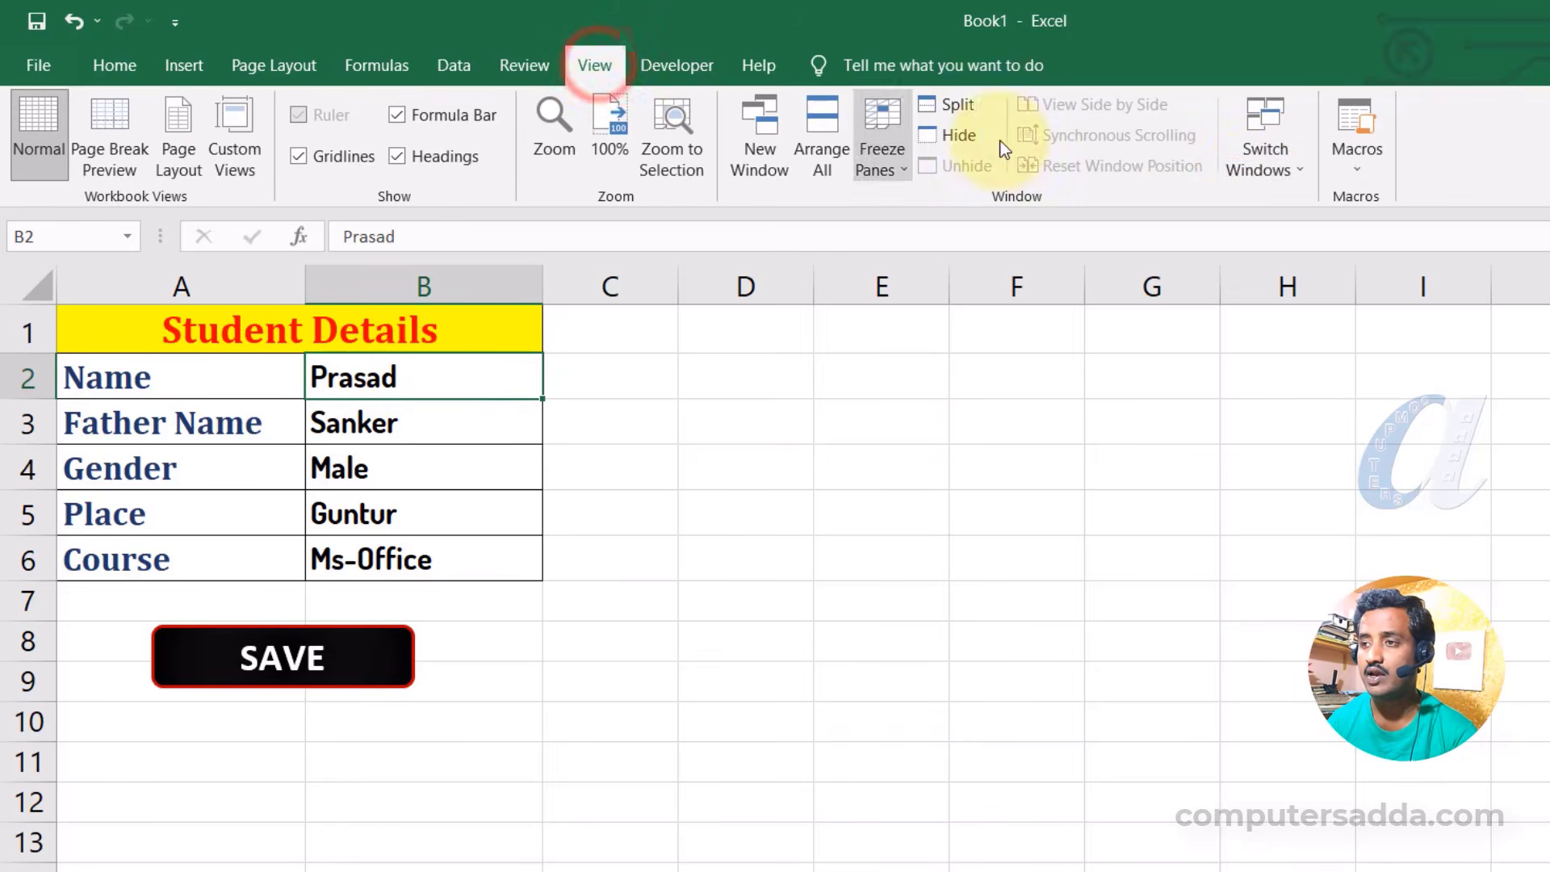
left_click(1368, 171)
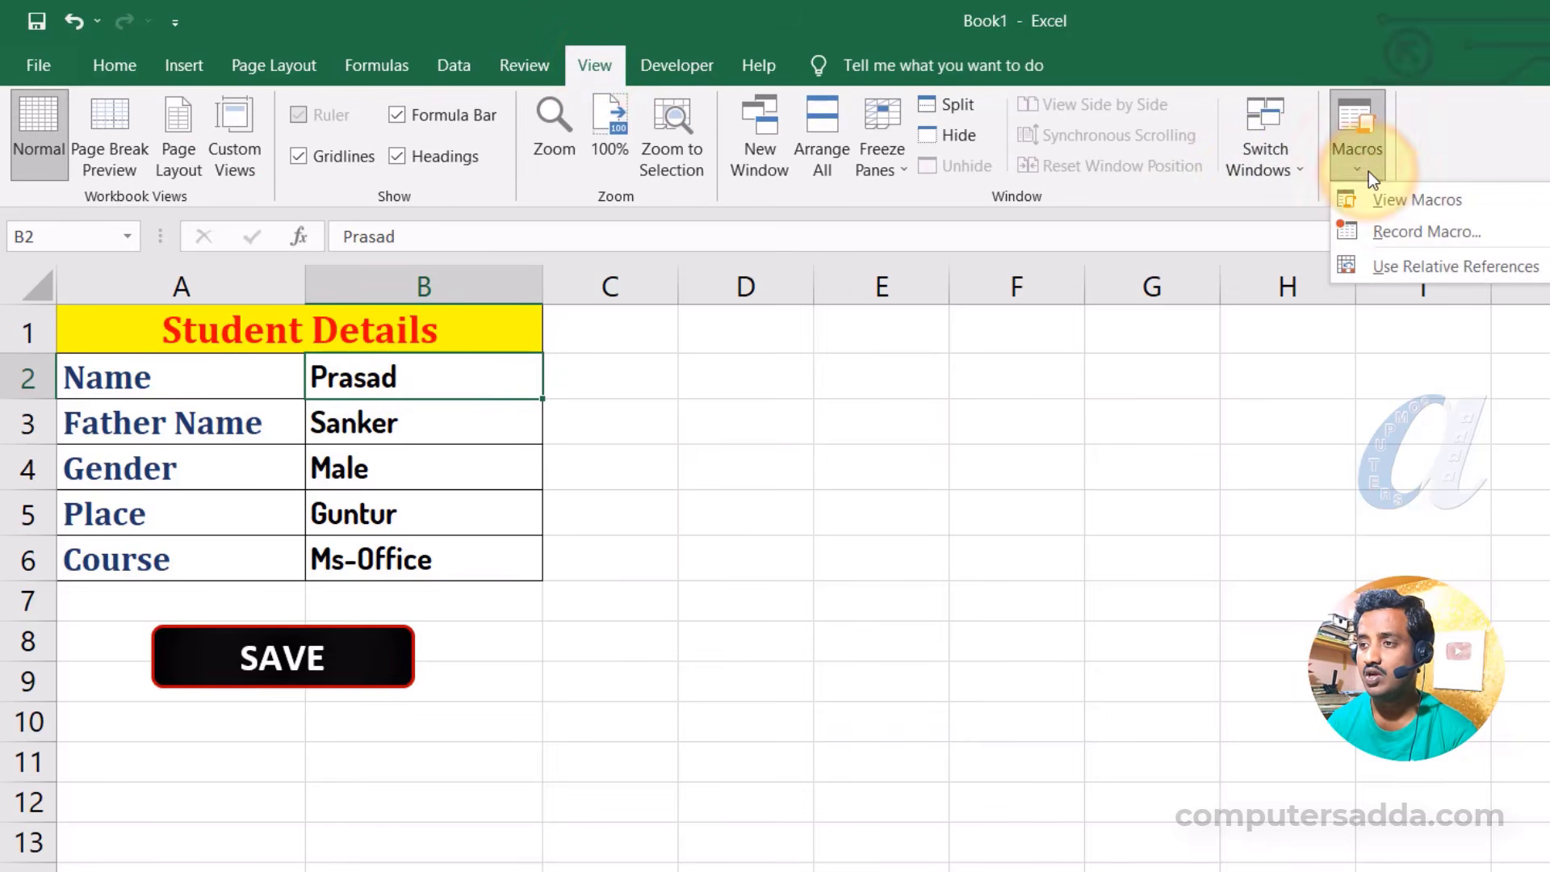
left_click(1386, 234)
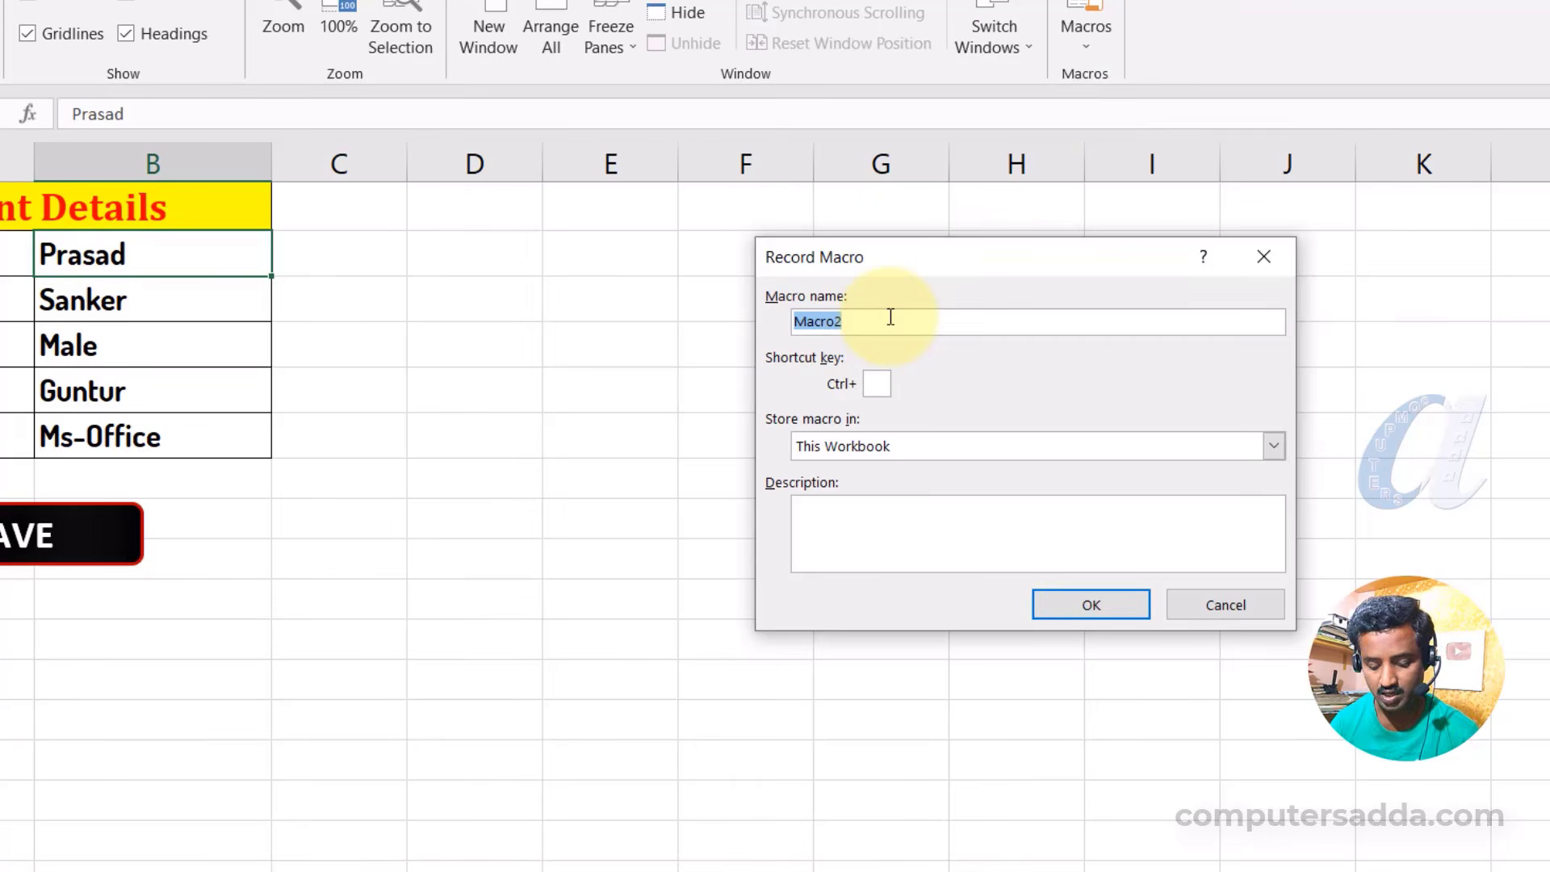
type("input")
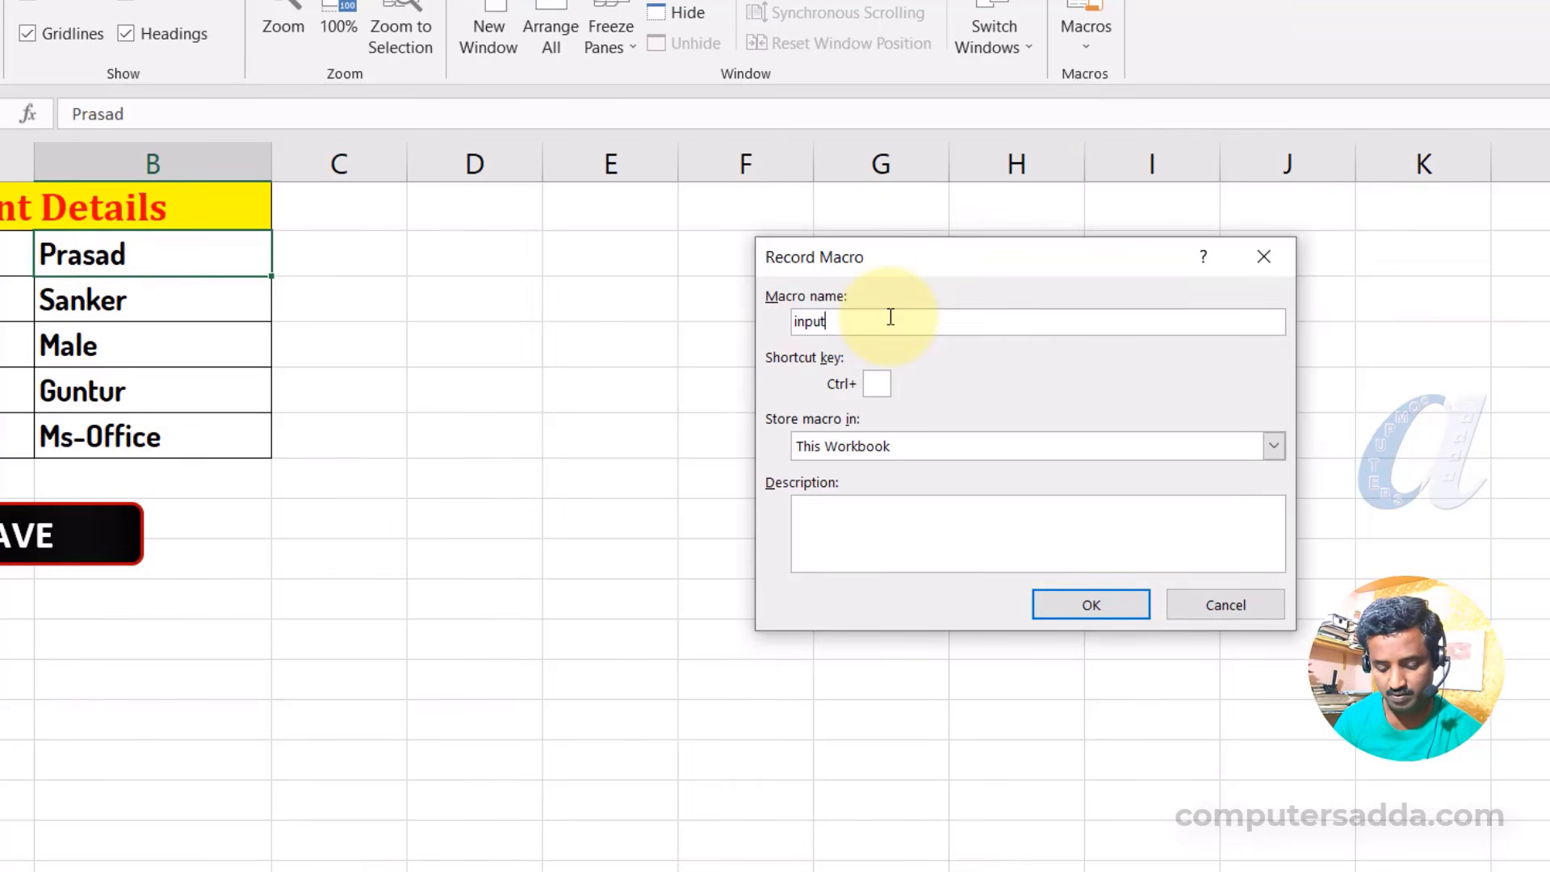
type("_data")
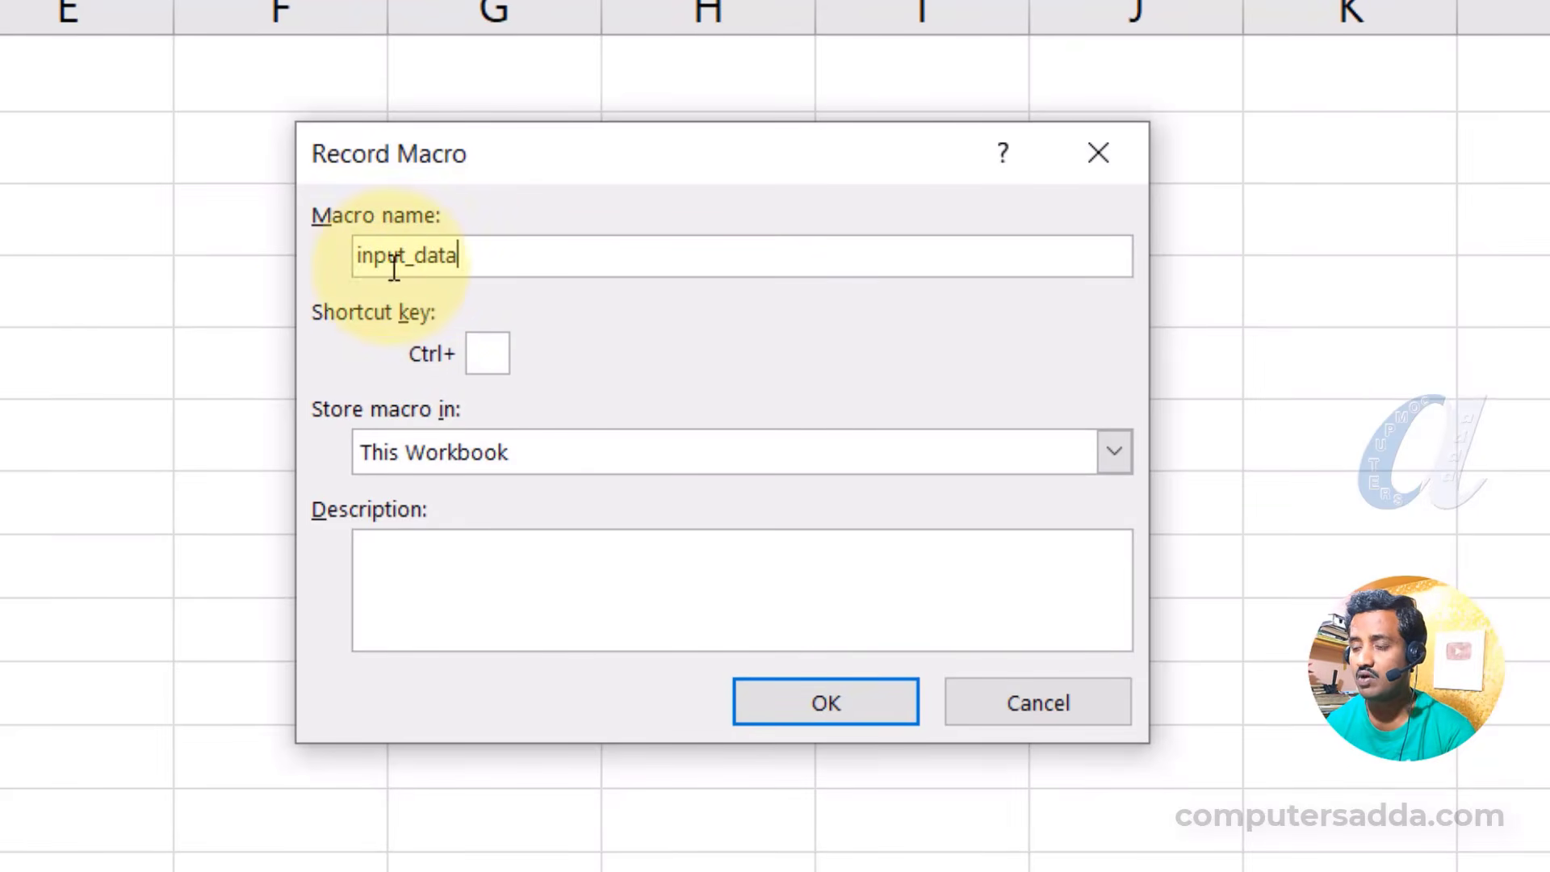
left_click(830, 701)
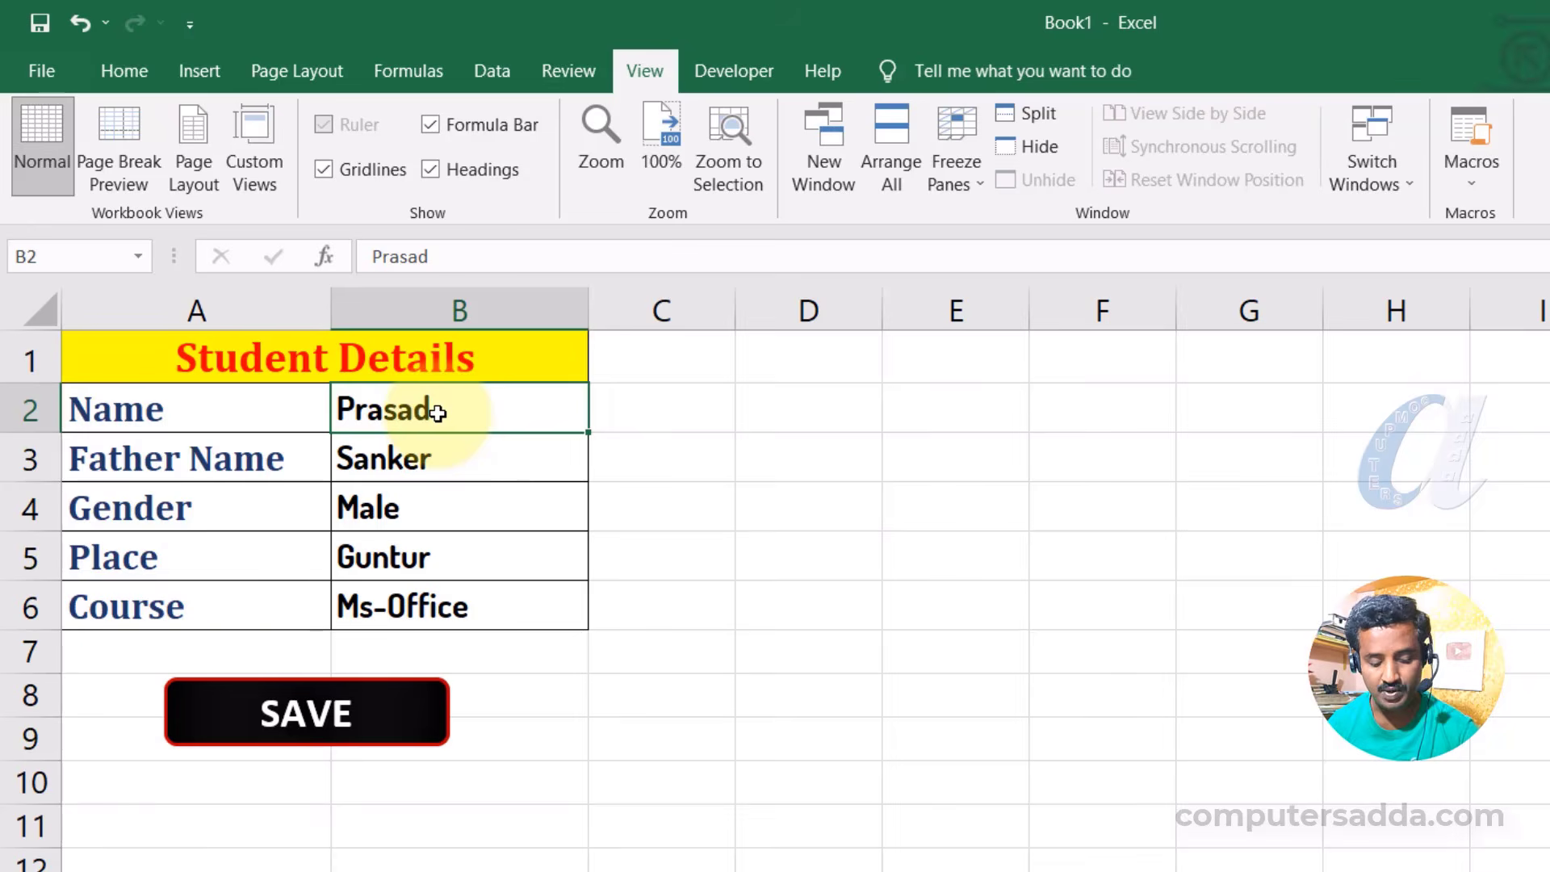
Copy the student's name from the form into cell A2 of the records sheet and centre it.
key("ctrl+c")
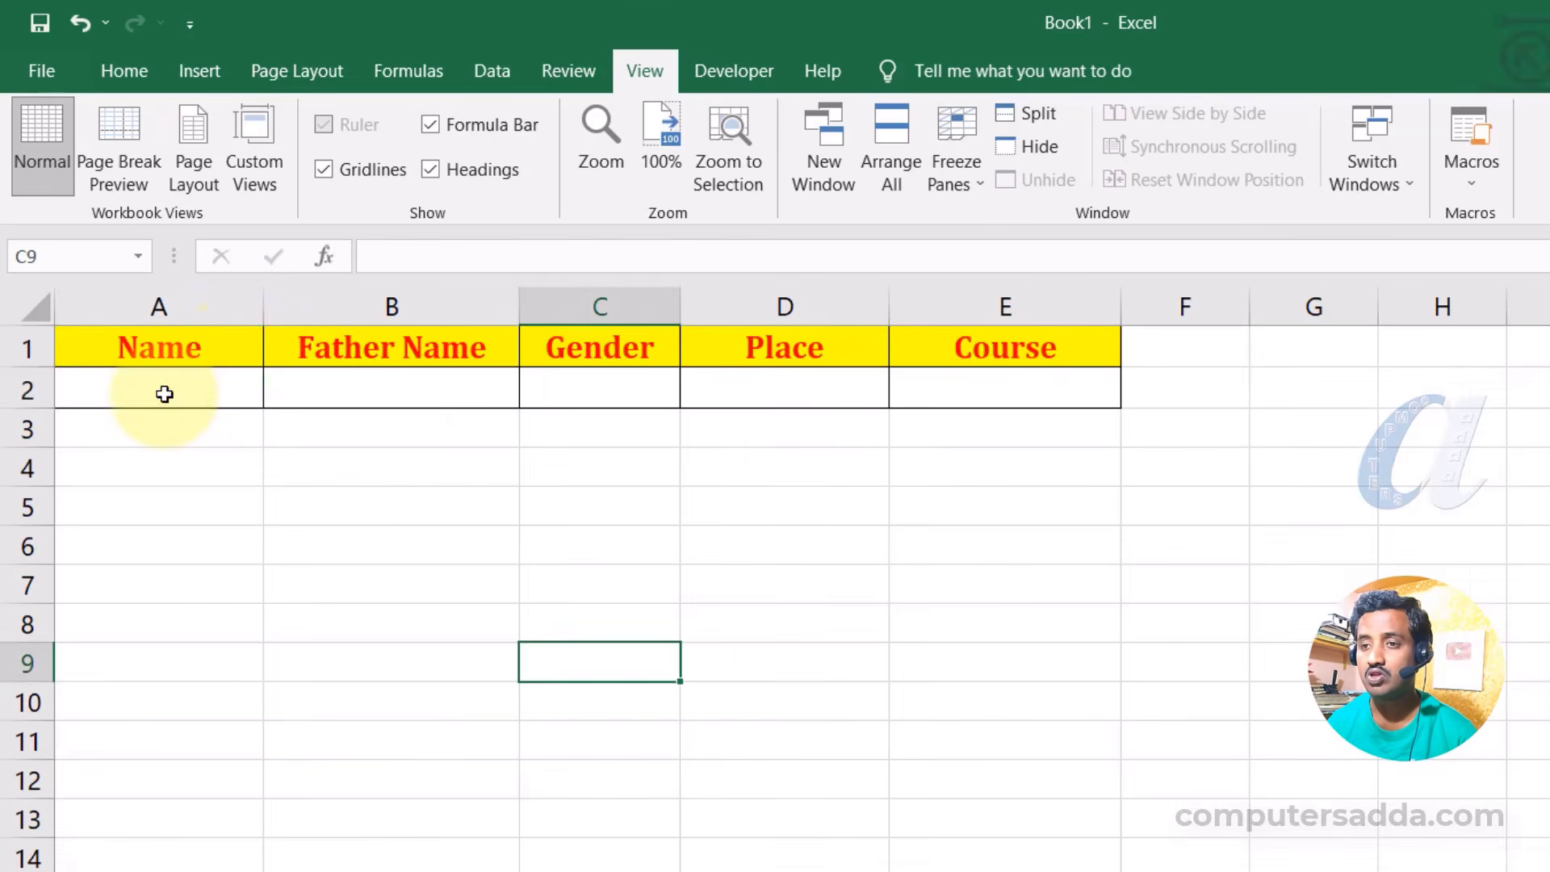
left_click(165, 394)
key("ctrl+v")
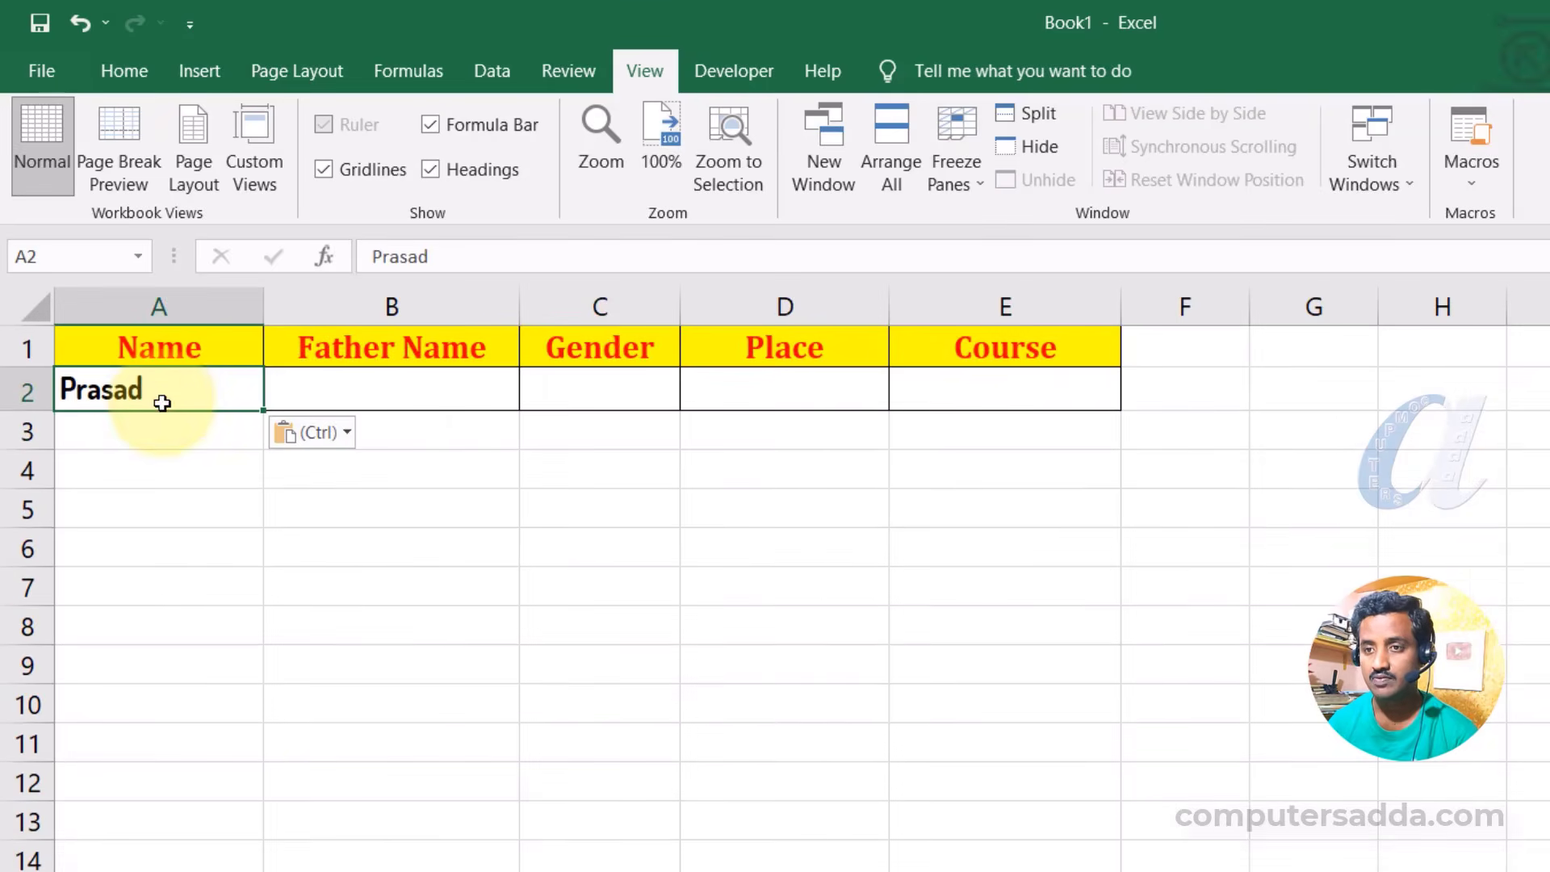
left_click(117, 68)
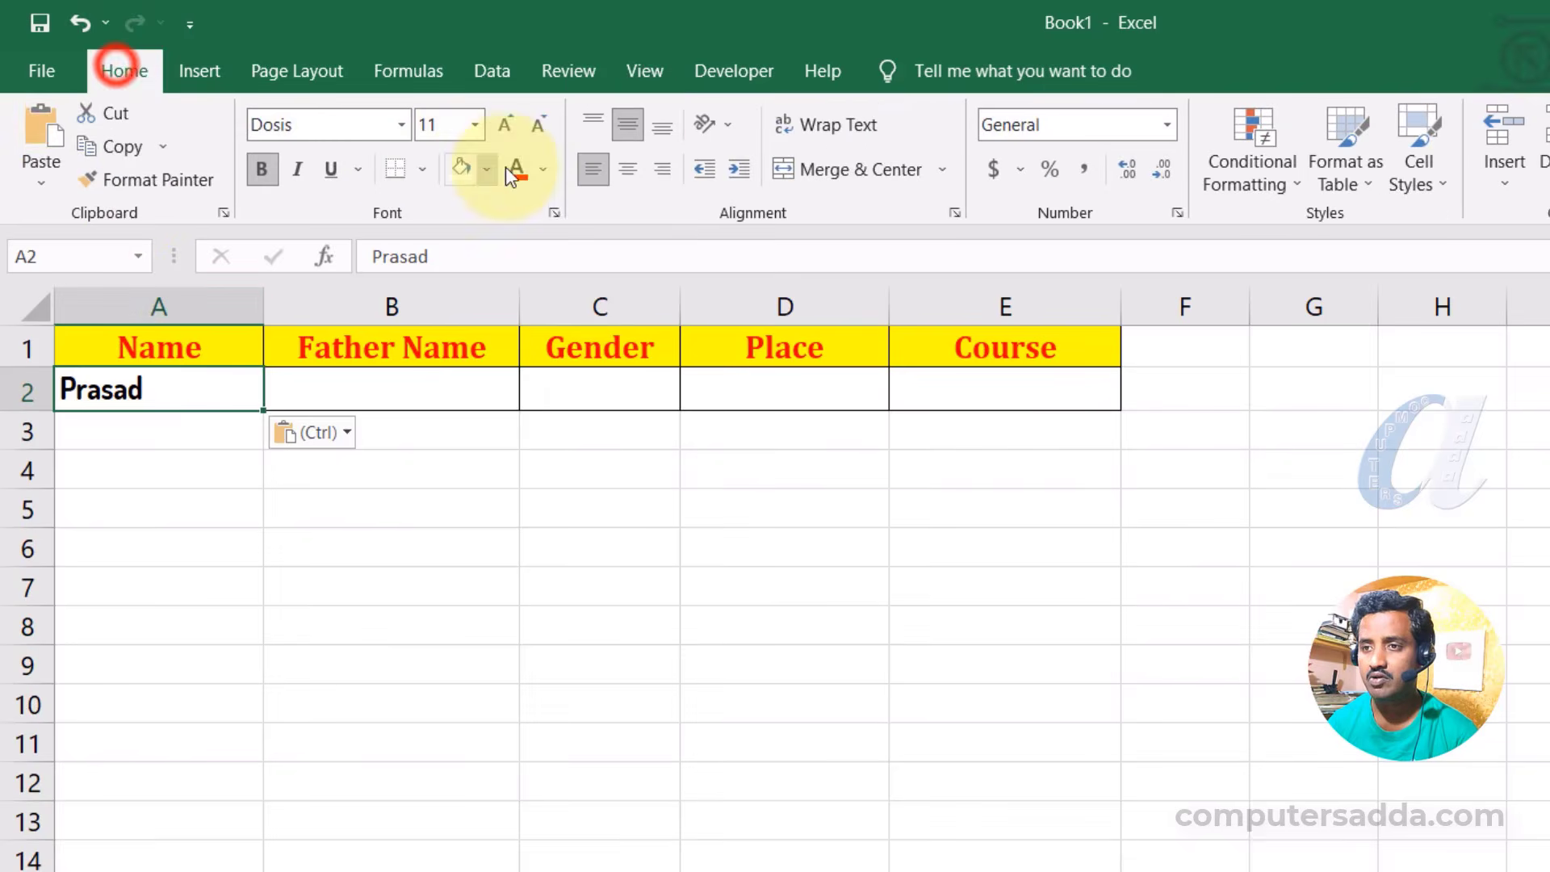
left_click(629, 174)
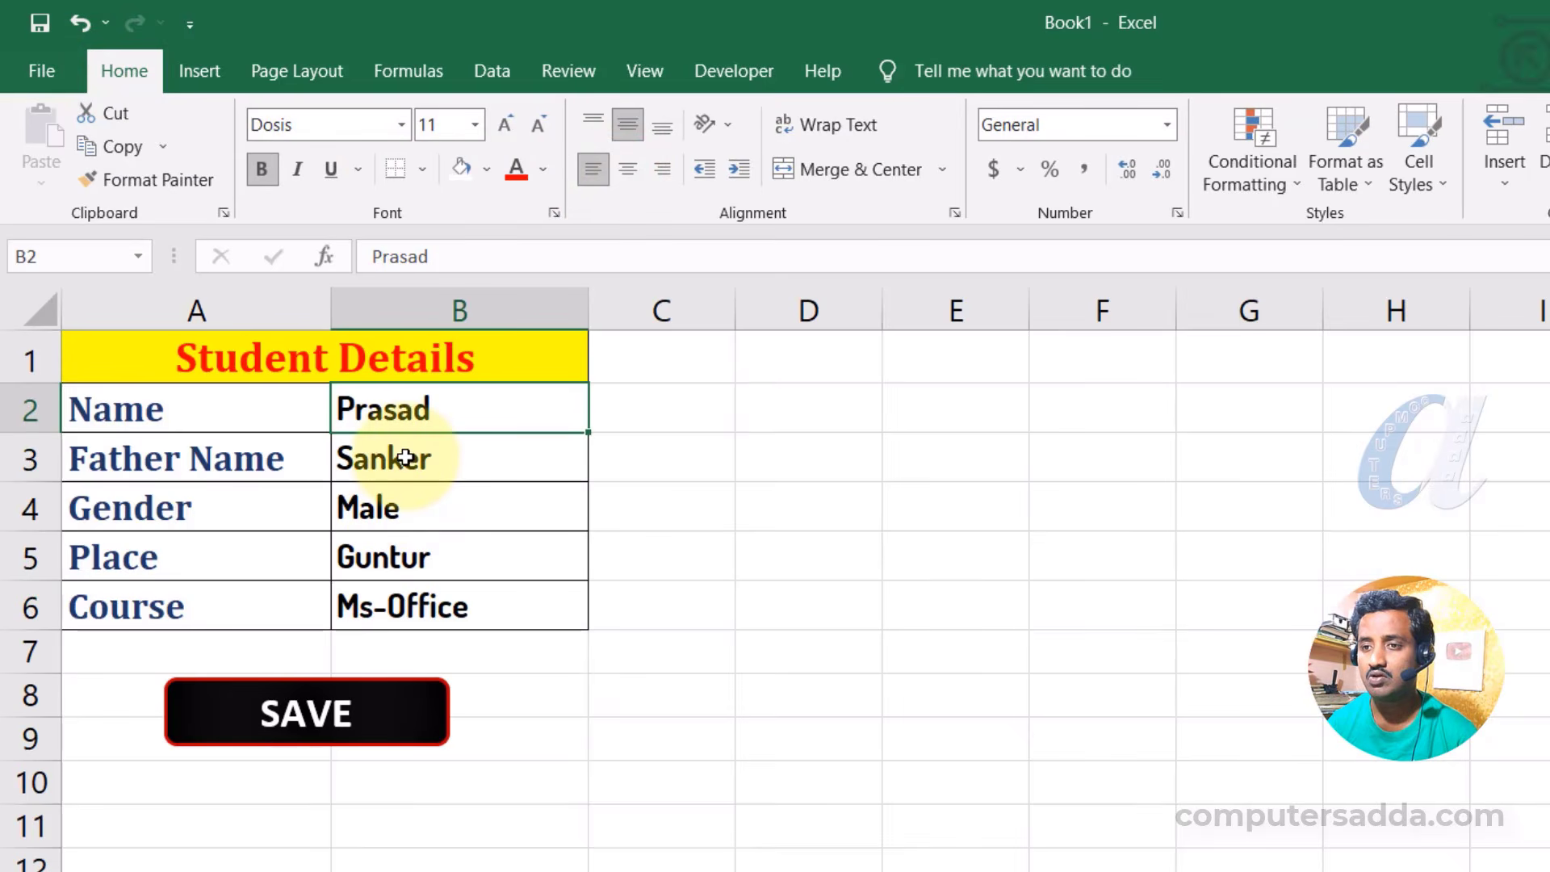
Copy the father's name from the form into cell B2 of the records sheet and centre it.
left_click(453, 454)
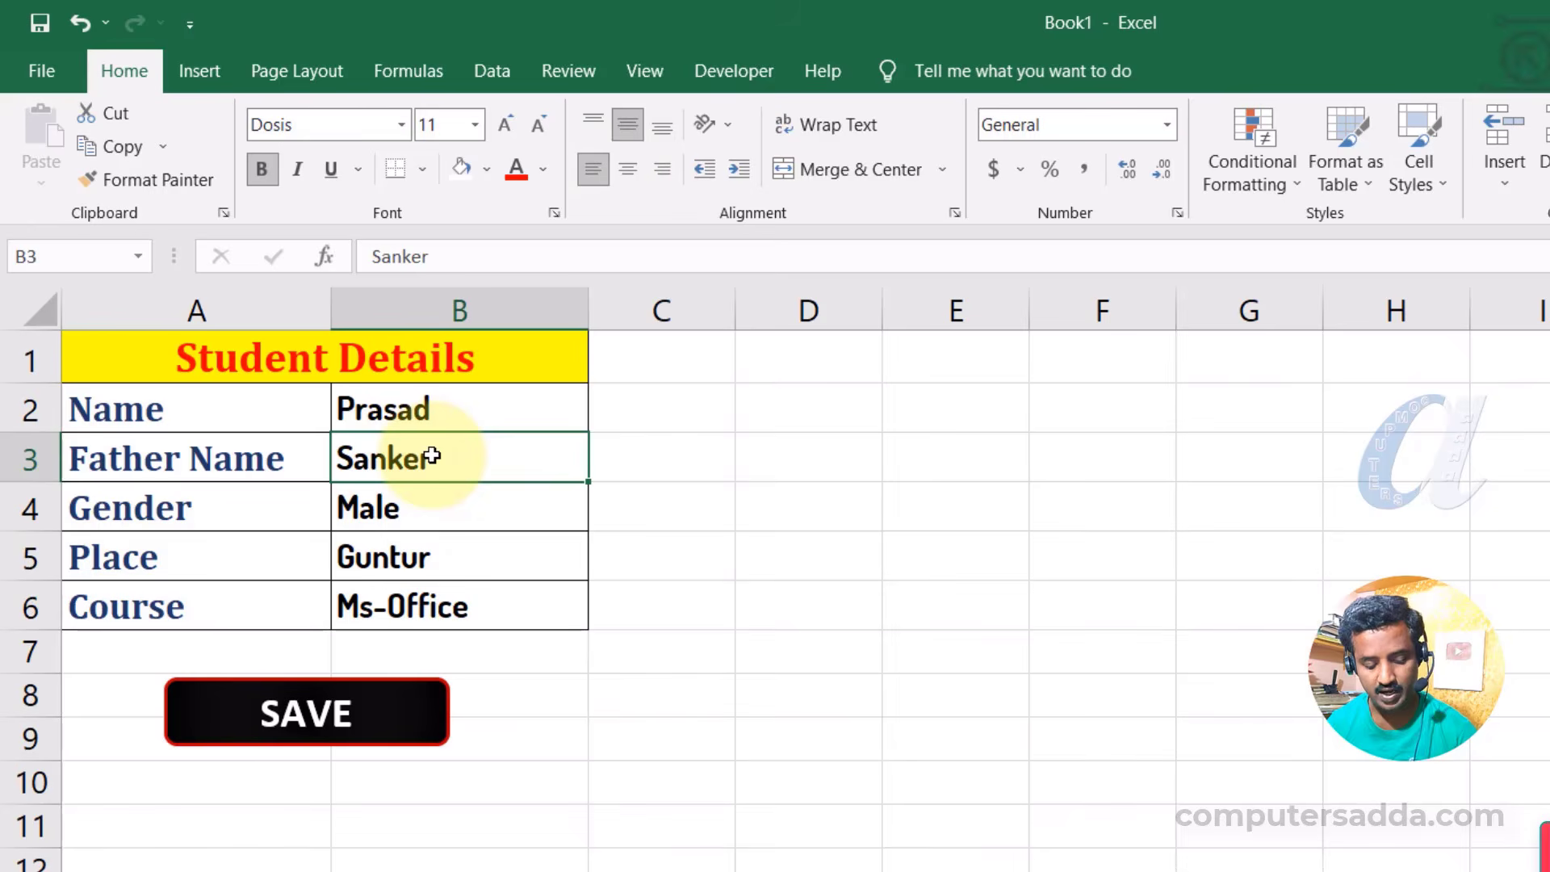
key("ctrl+c")
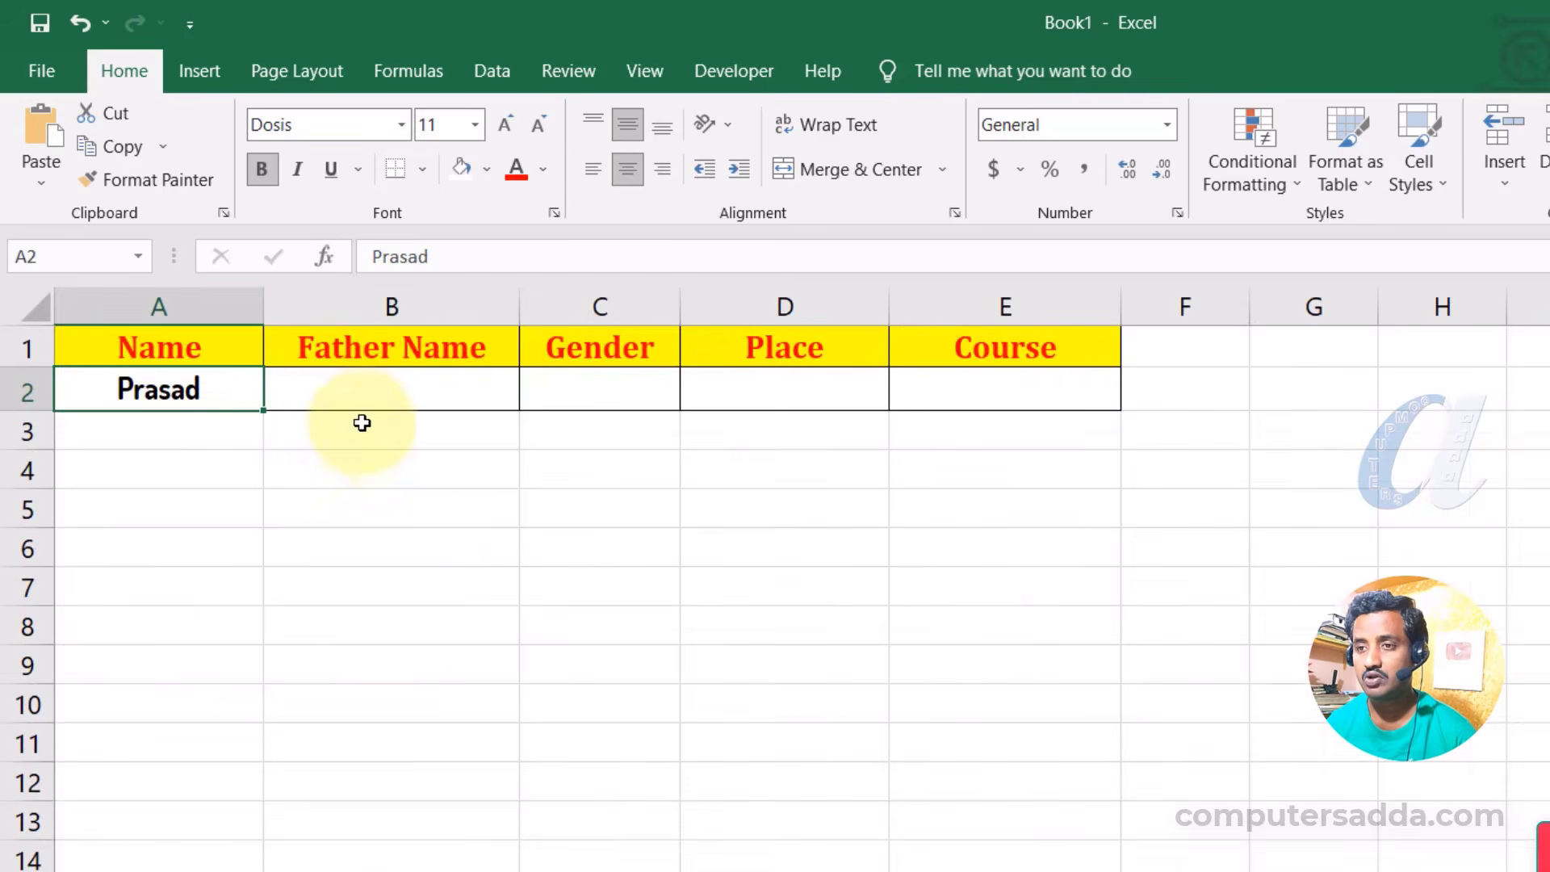
left_click(379, 391)
key("ctrl+v")
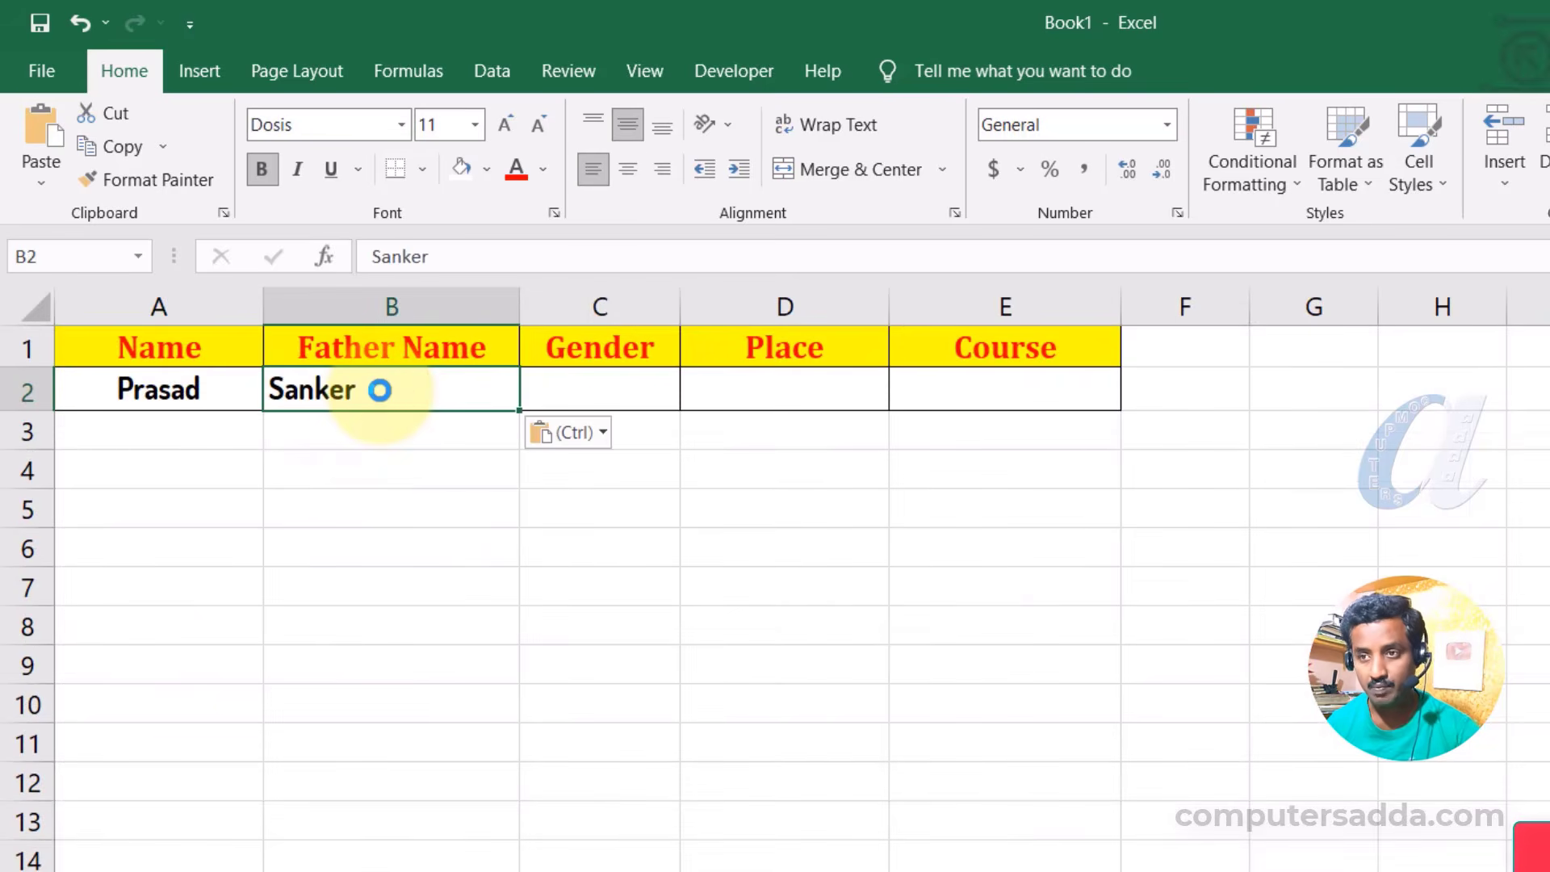
left_click(627, 169)
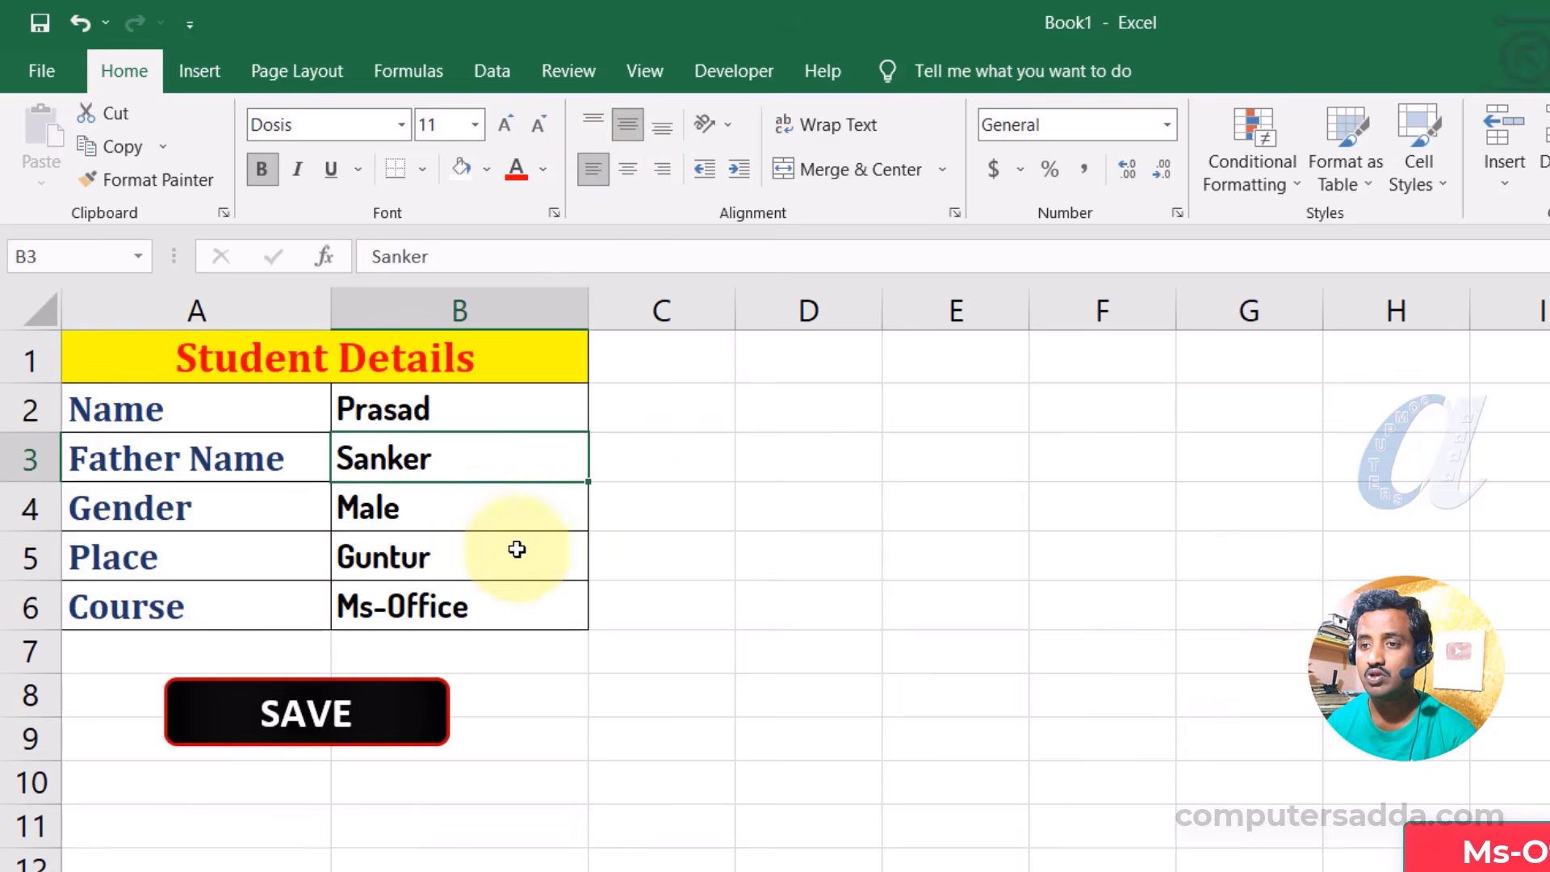
Copy the gender from the form's cell B4 and paste it as values only into C2 of the records sheet.
left_click(436, 511)
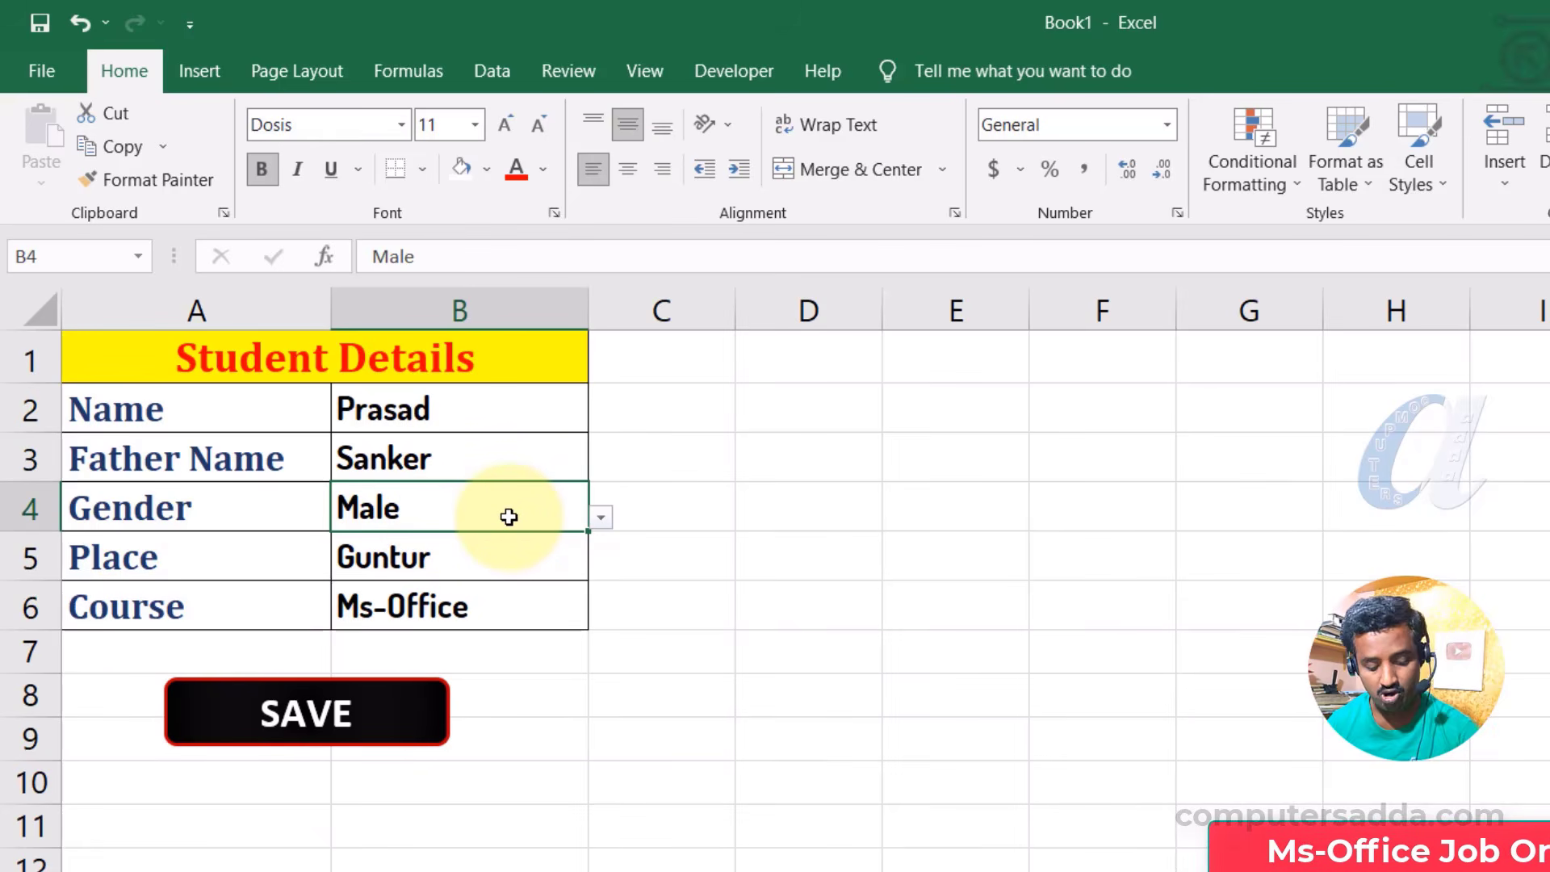
key("ctrl+c")
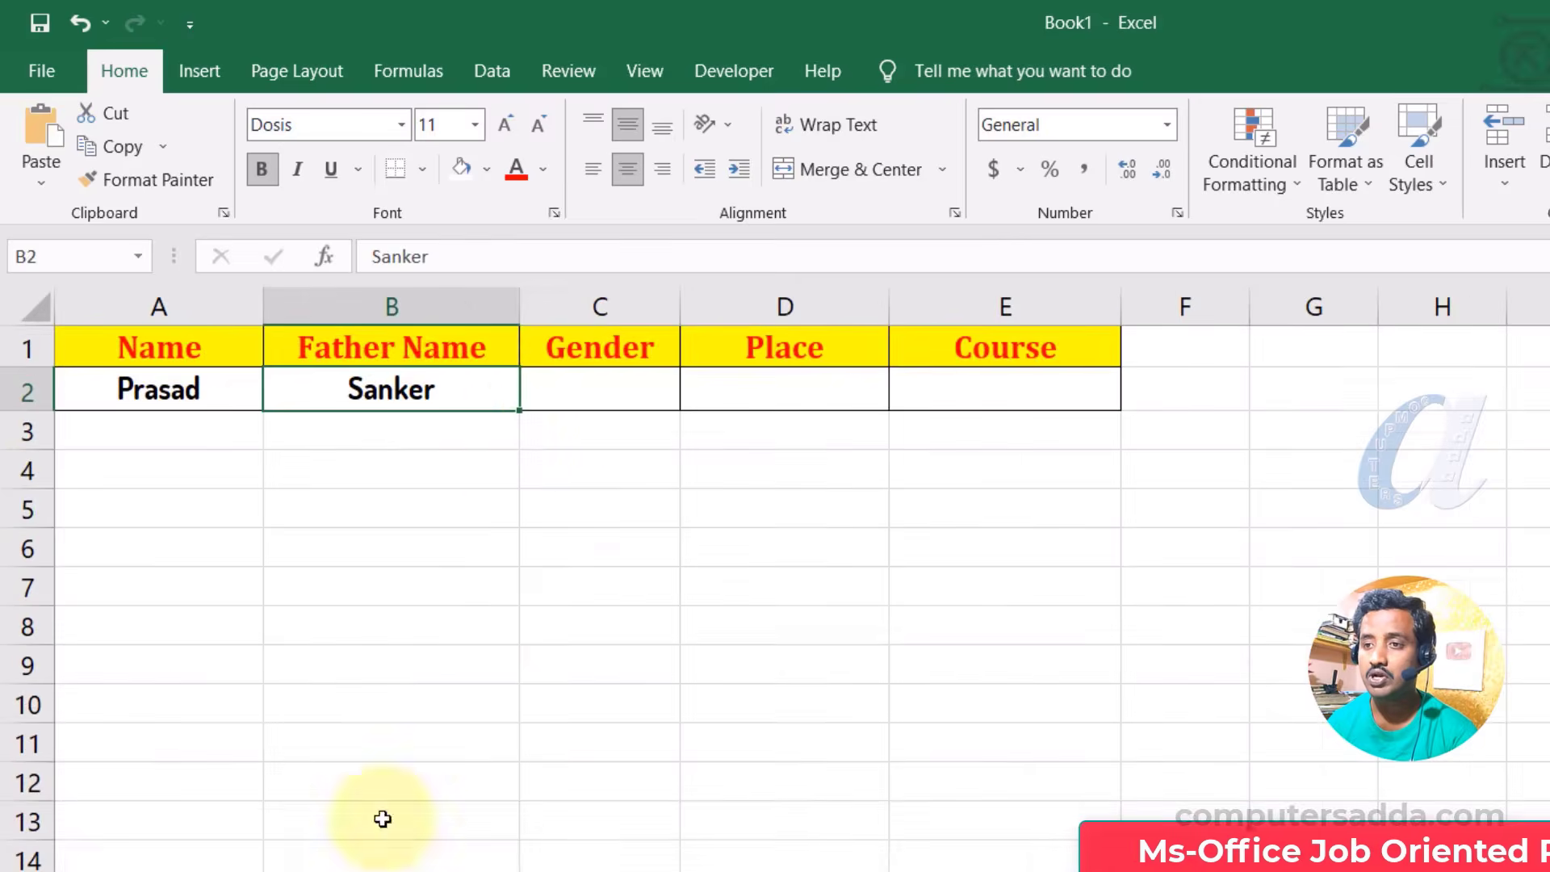
left_click(618, 379)
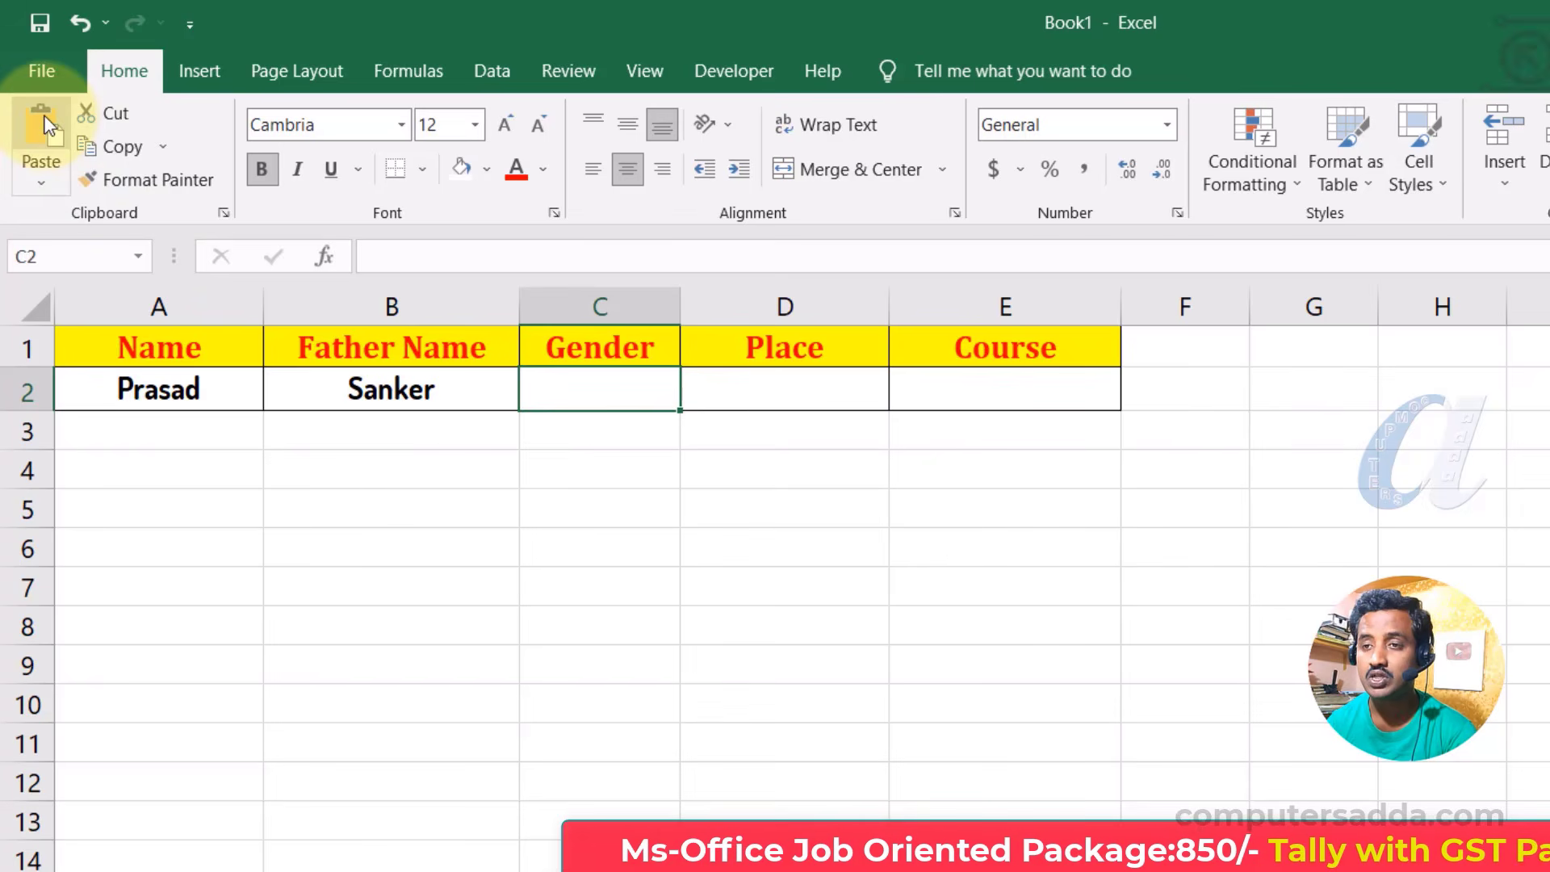
left_click(42, 191)
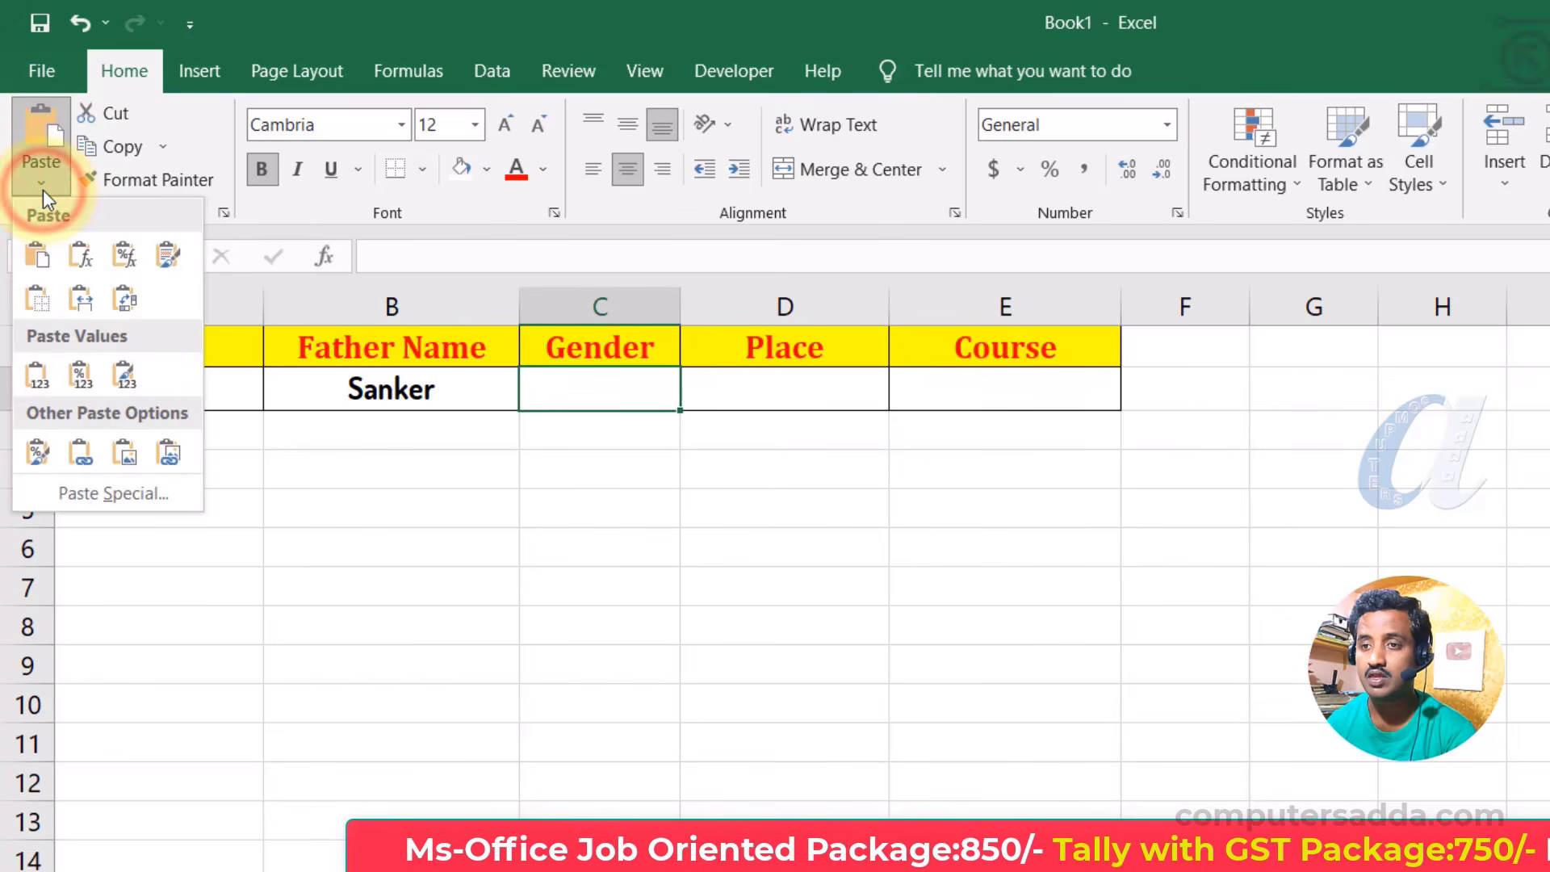
left_click(111, 493)
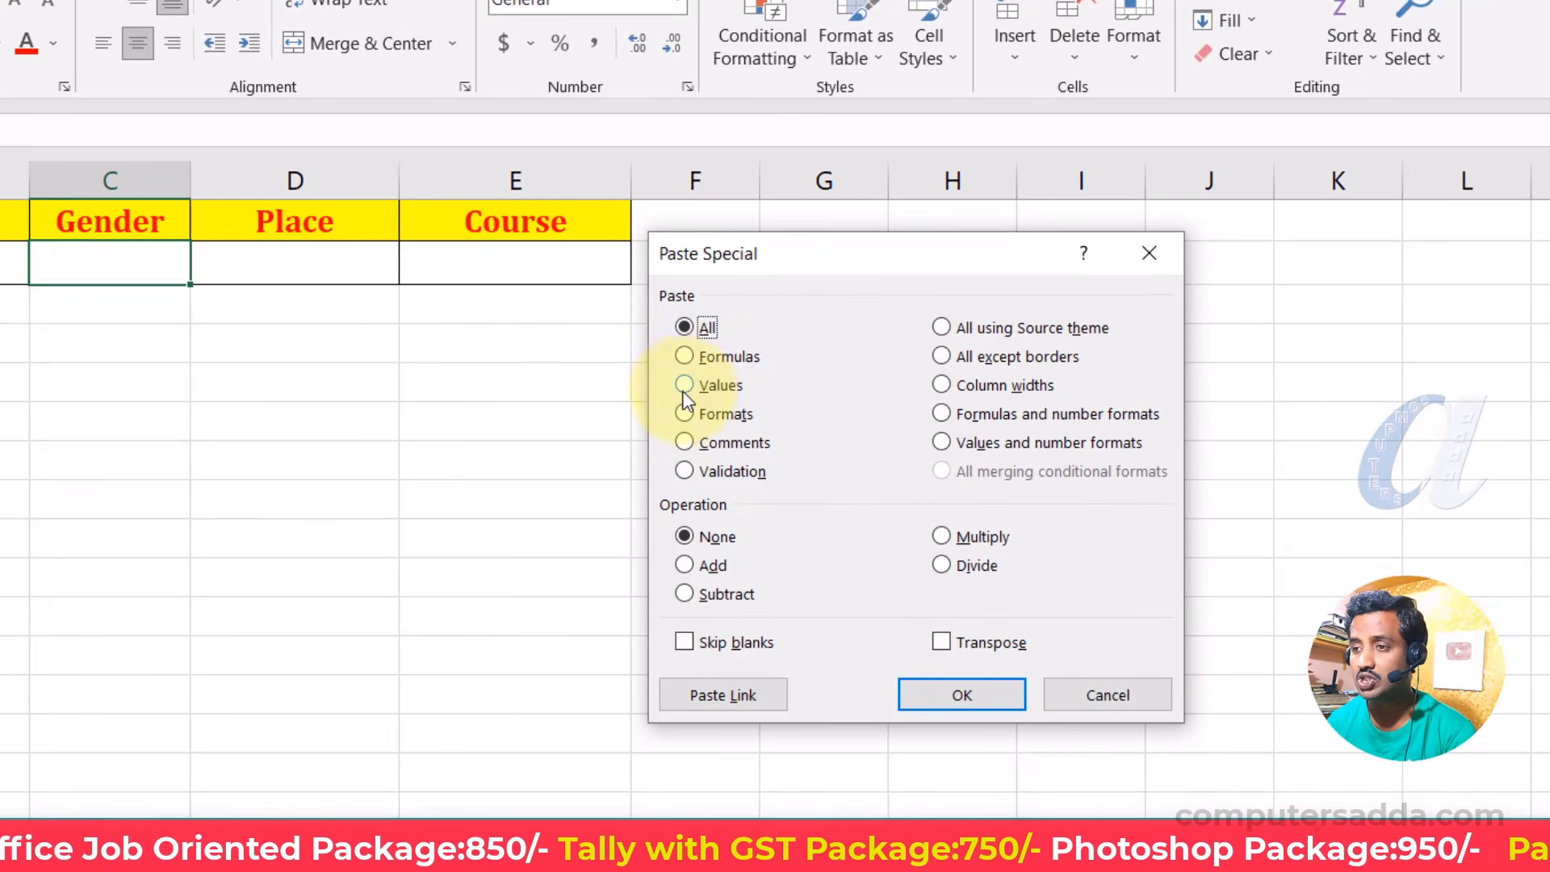
left_click(683, 385)
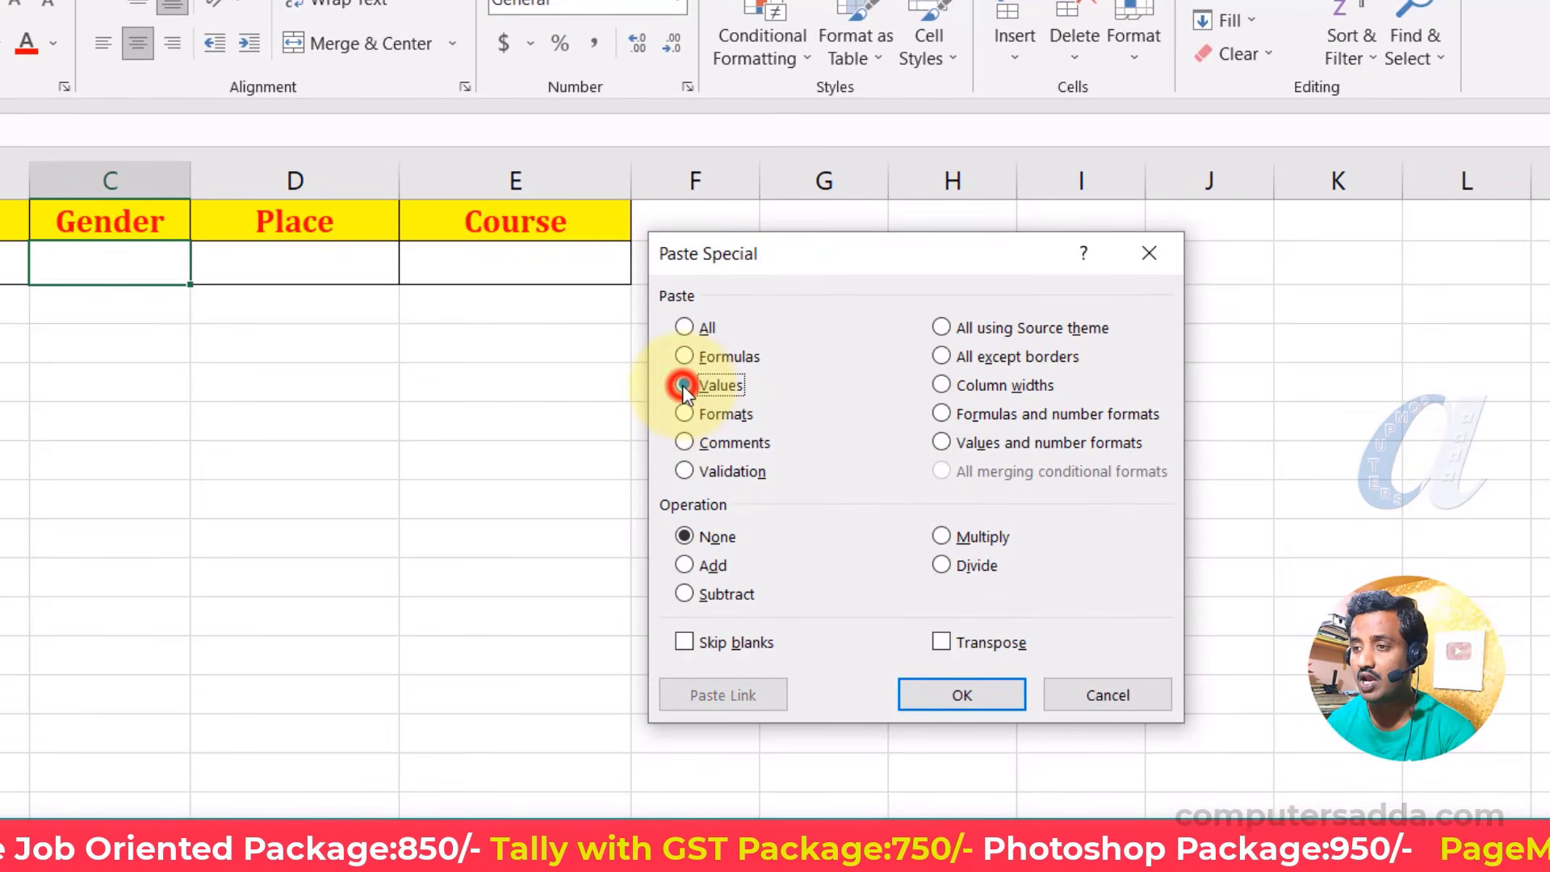
left_click(938, 696)
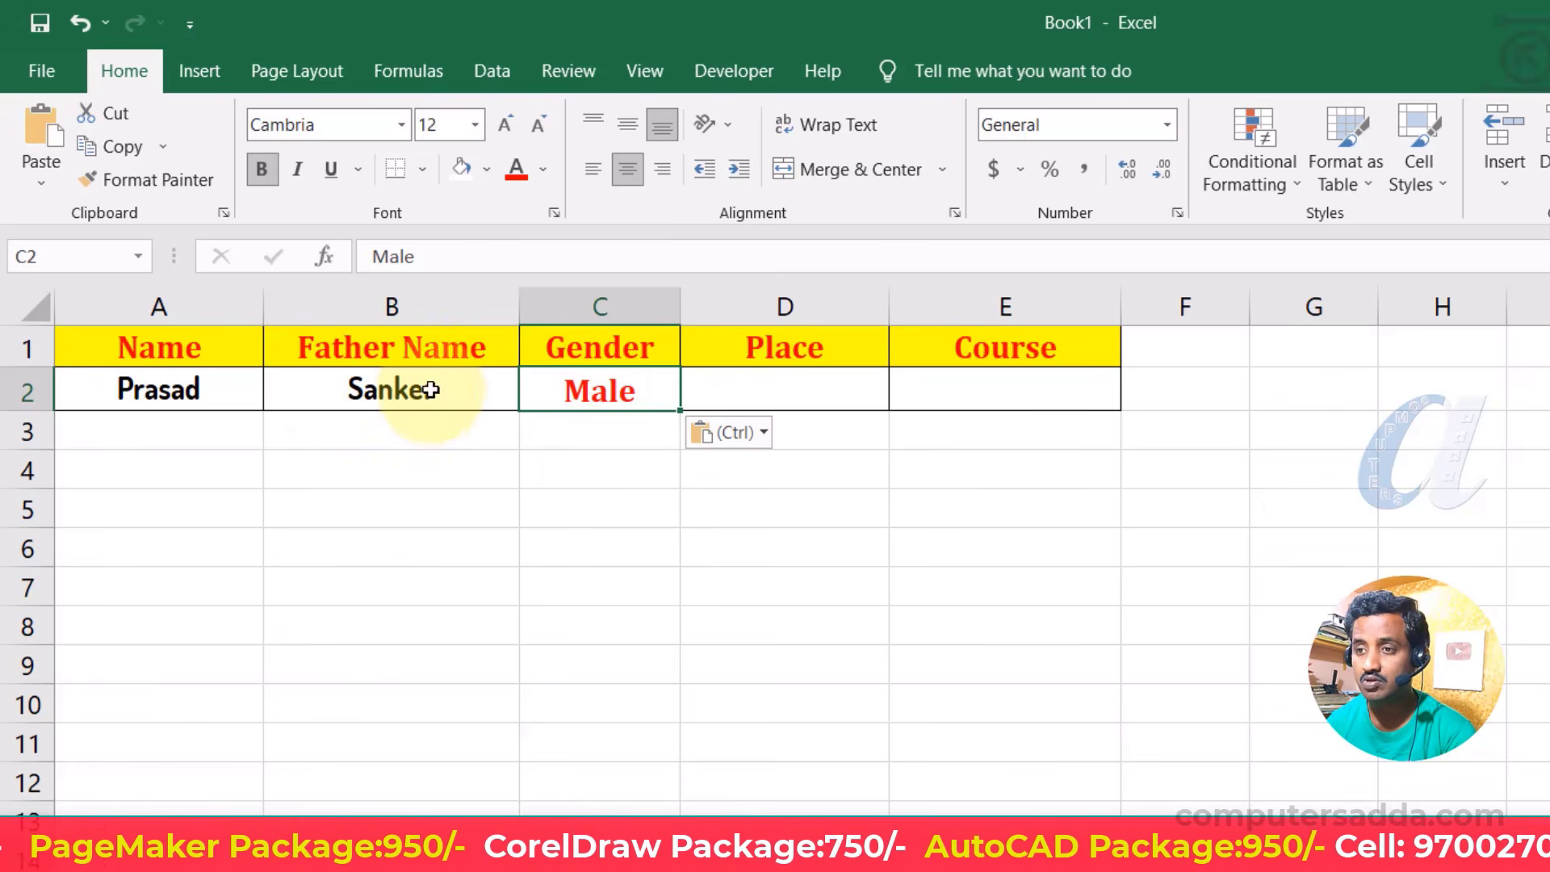
Apply the formatting of cell B2 to the gender in C2 with Format Painter.
left_click(391, 391)
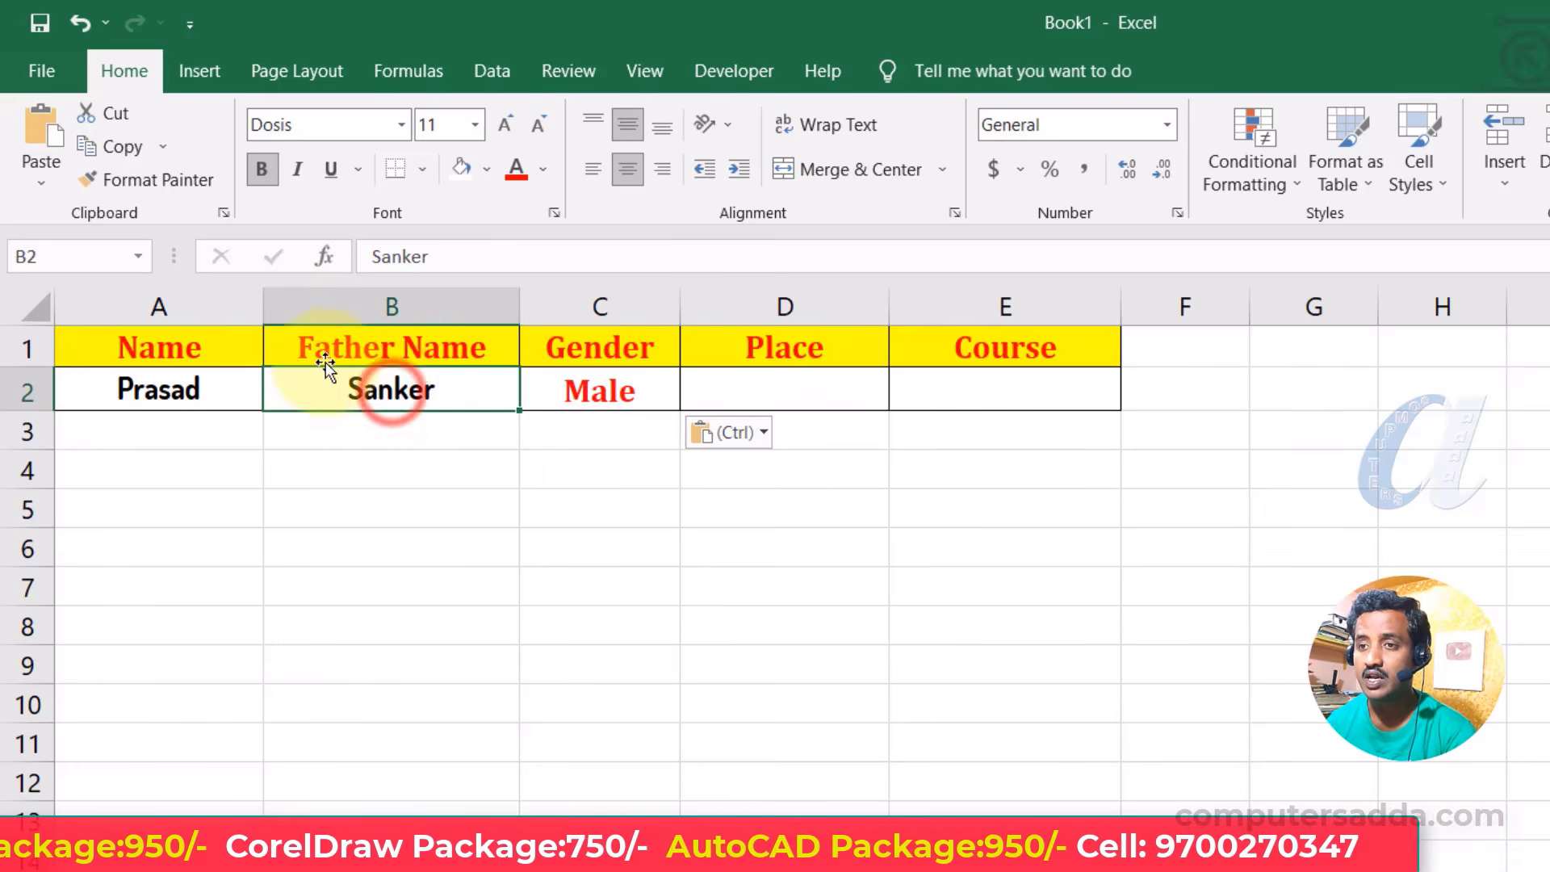
left_click(139, 177)
left_click(607, 390)
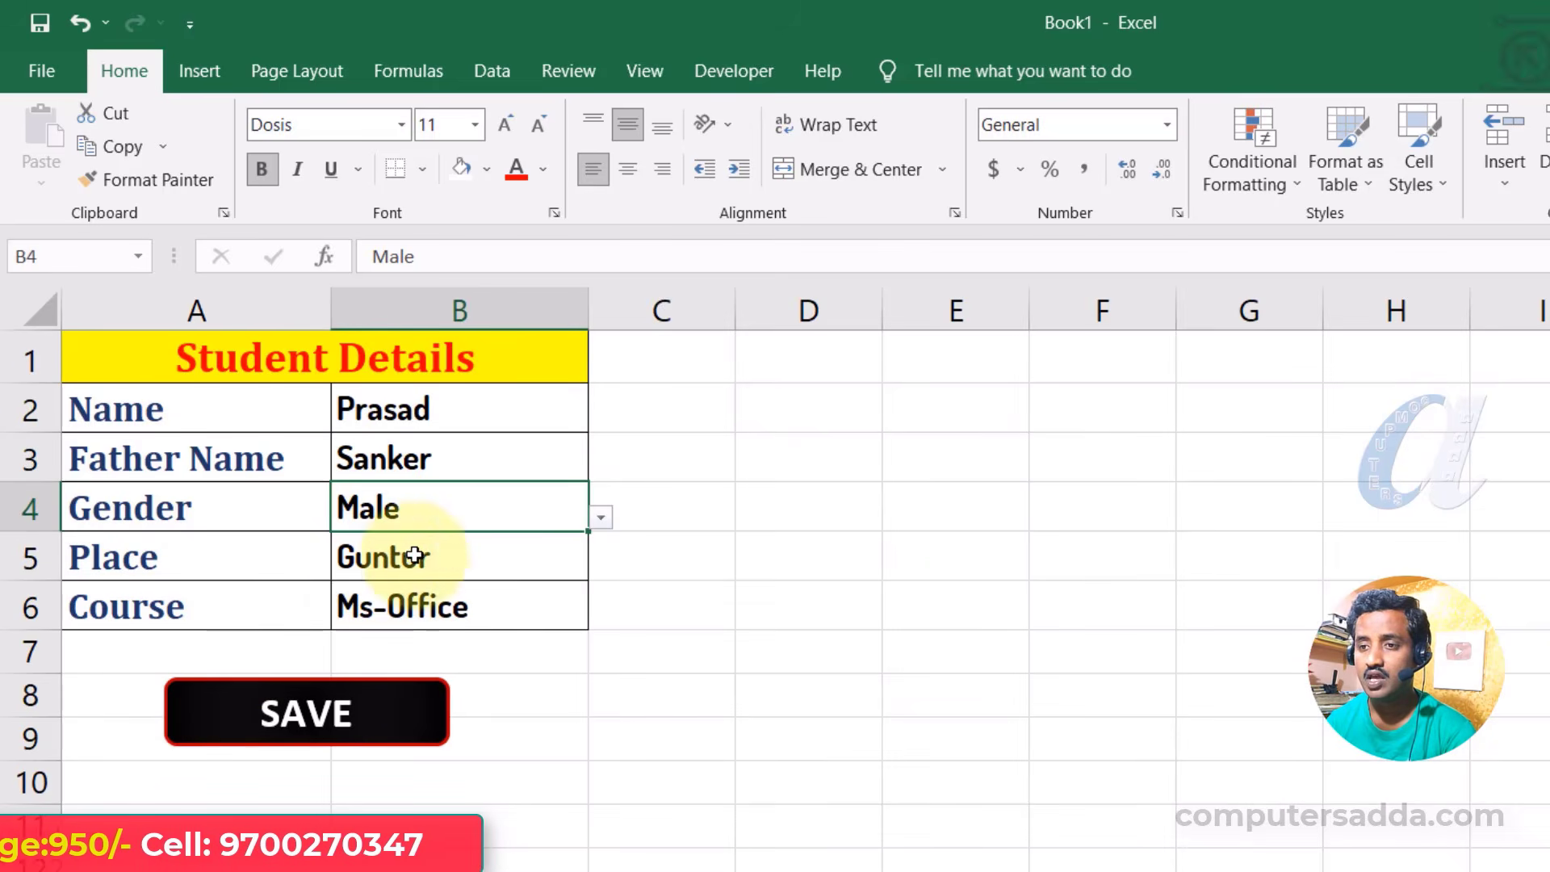
Copy the place from the form's cell B5 into D2 of the records sheet and centre it.
left_click(425, 555)
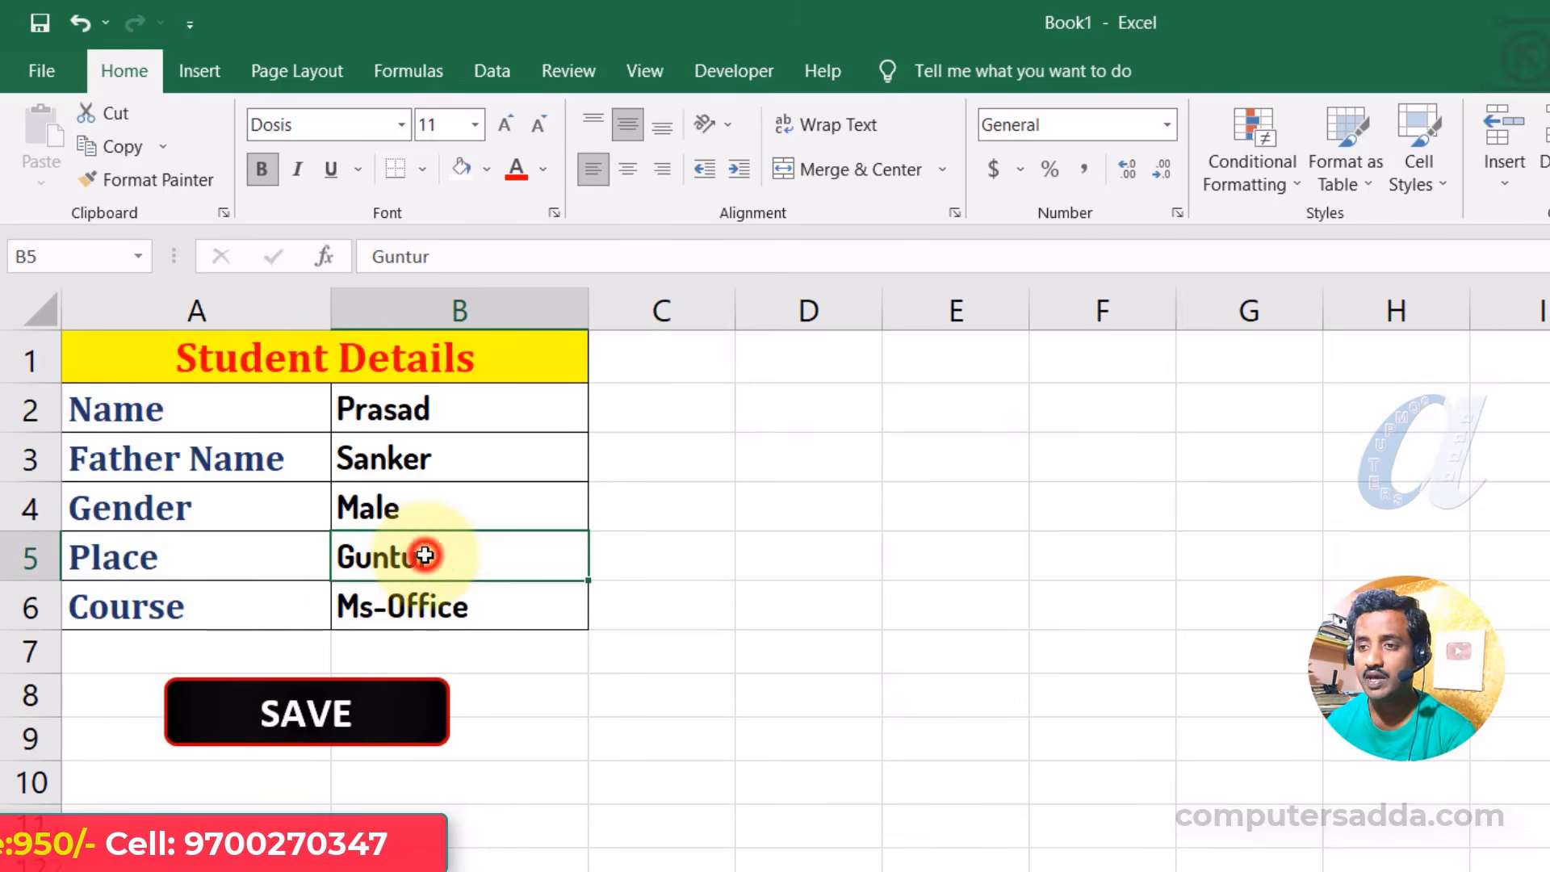
left_click(277, 711)
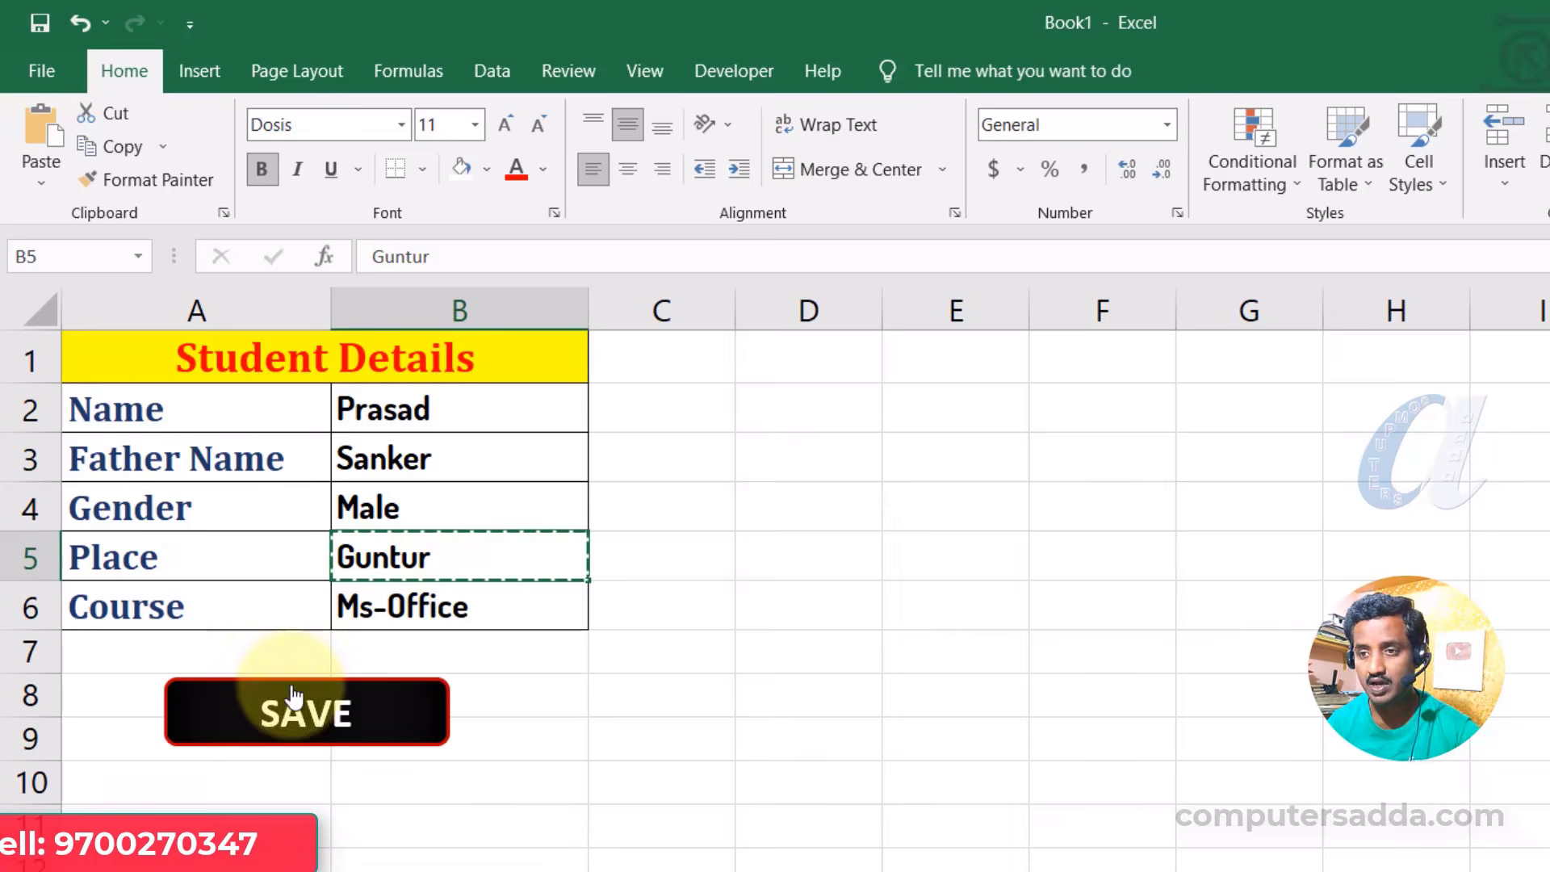
left_click(760, 395)
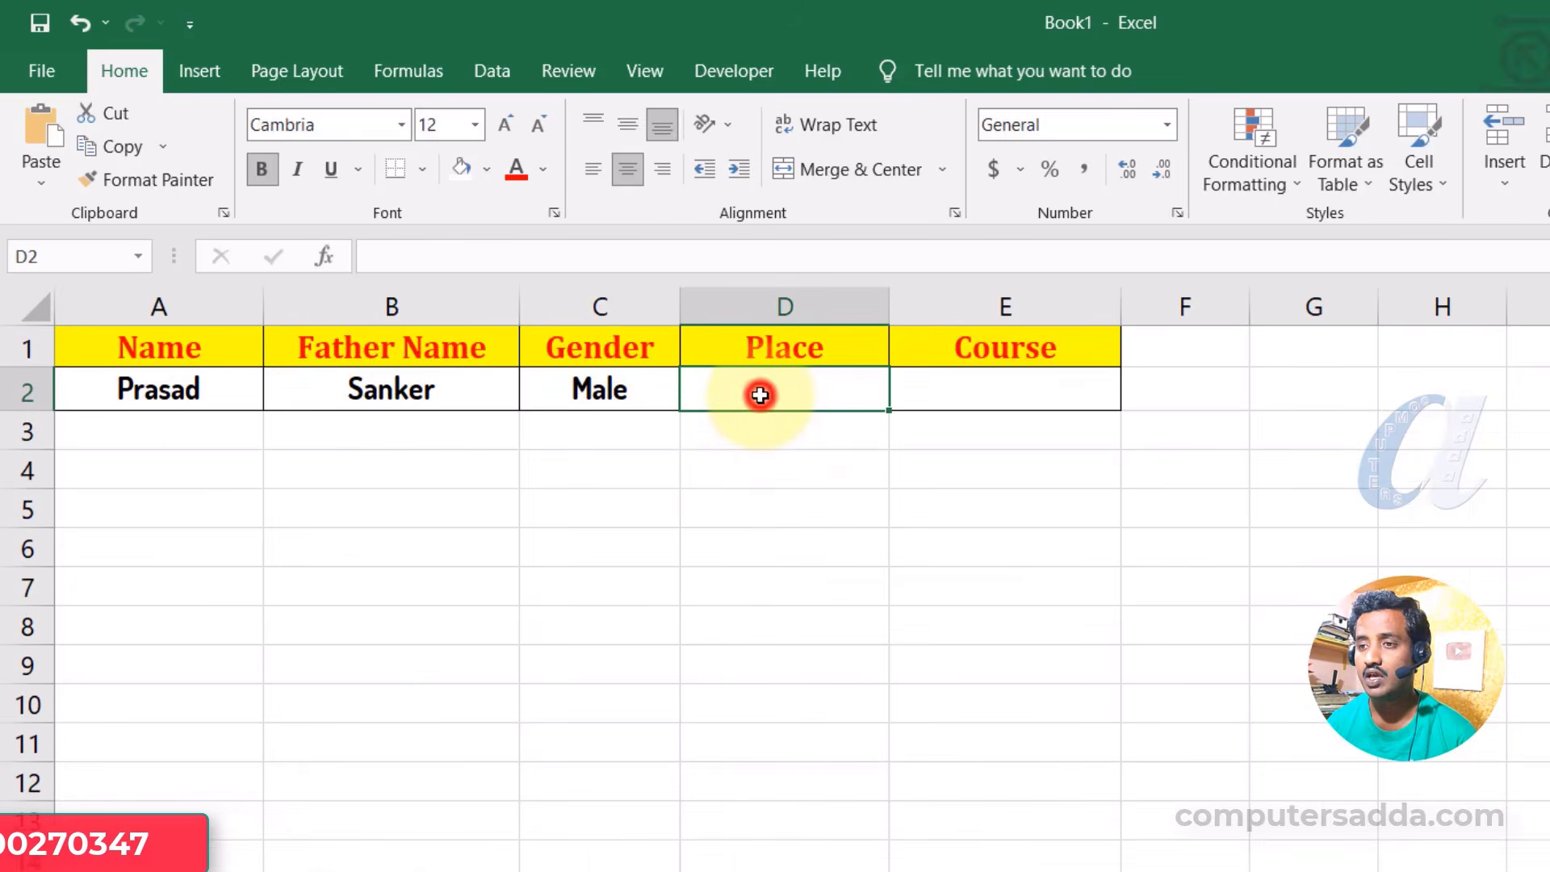
key("ctrl+v")
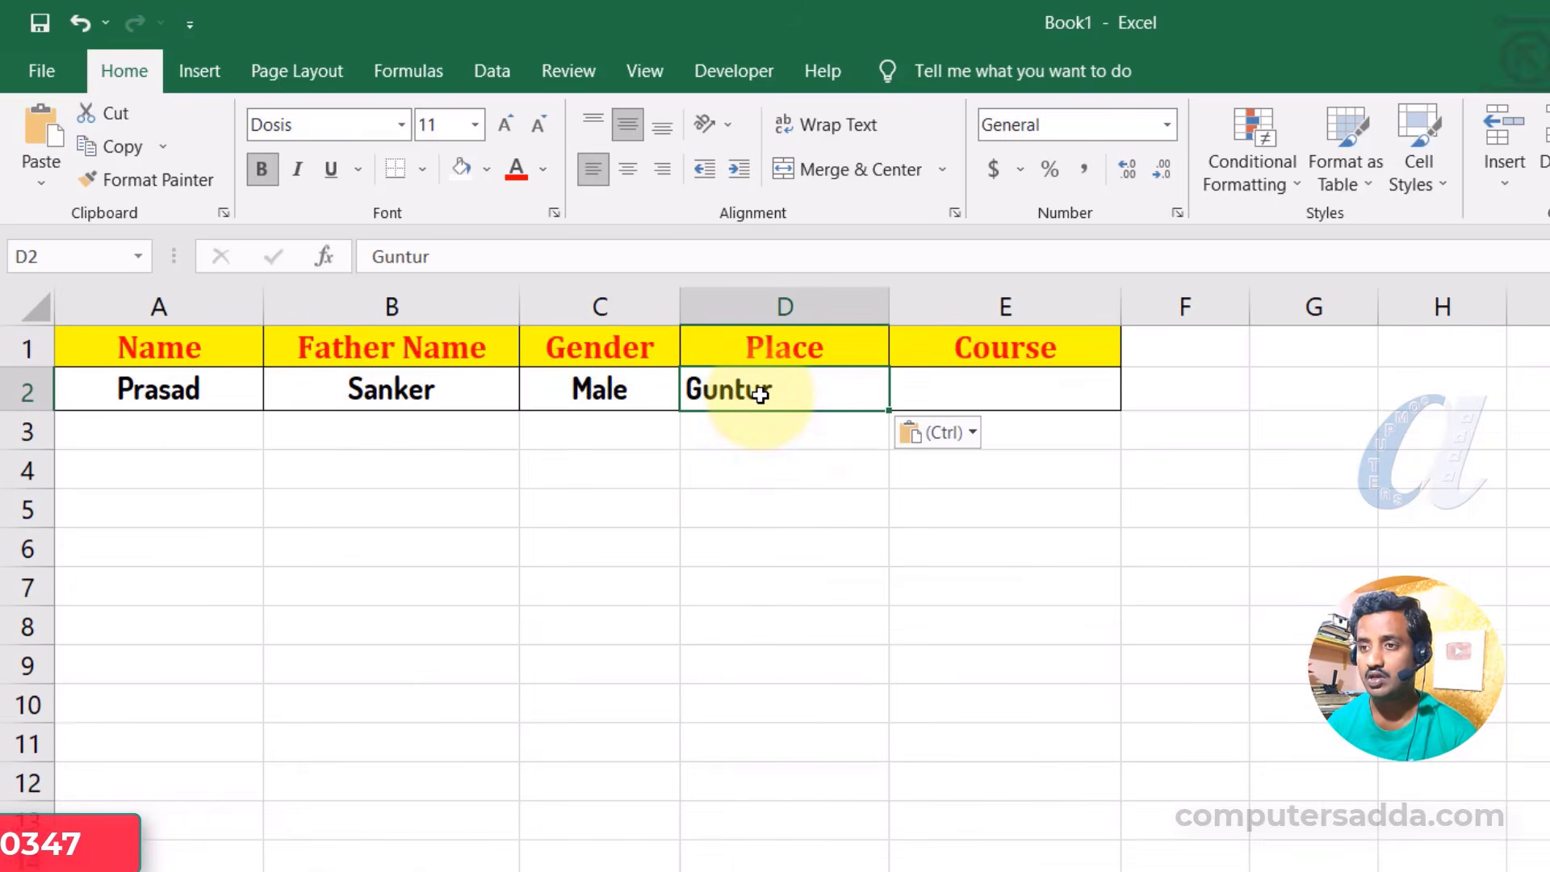
left_click(628, 168)
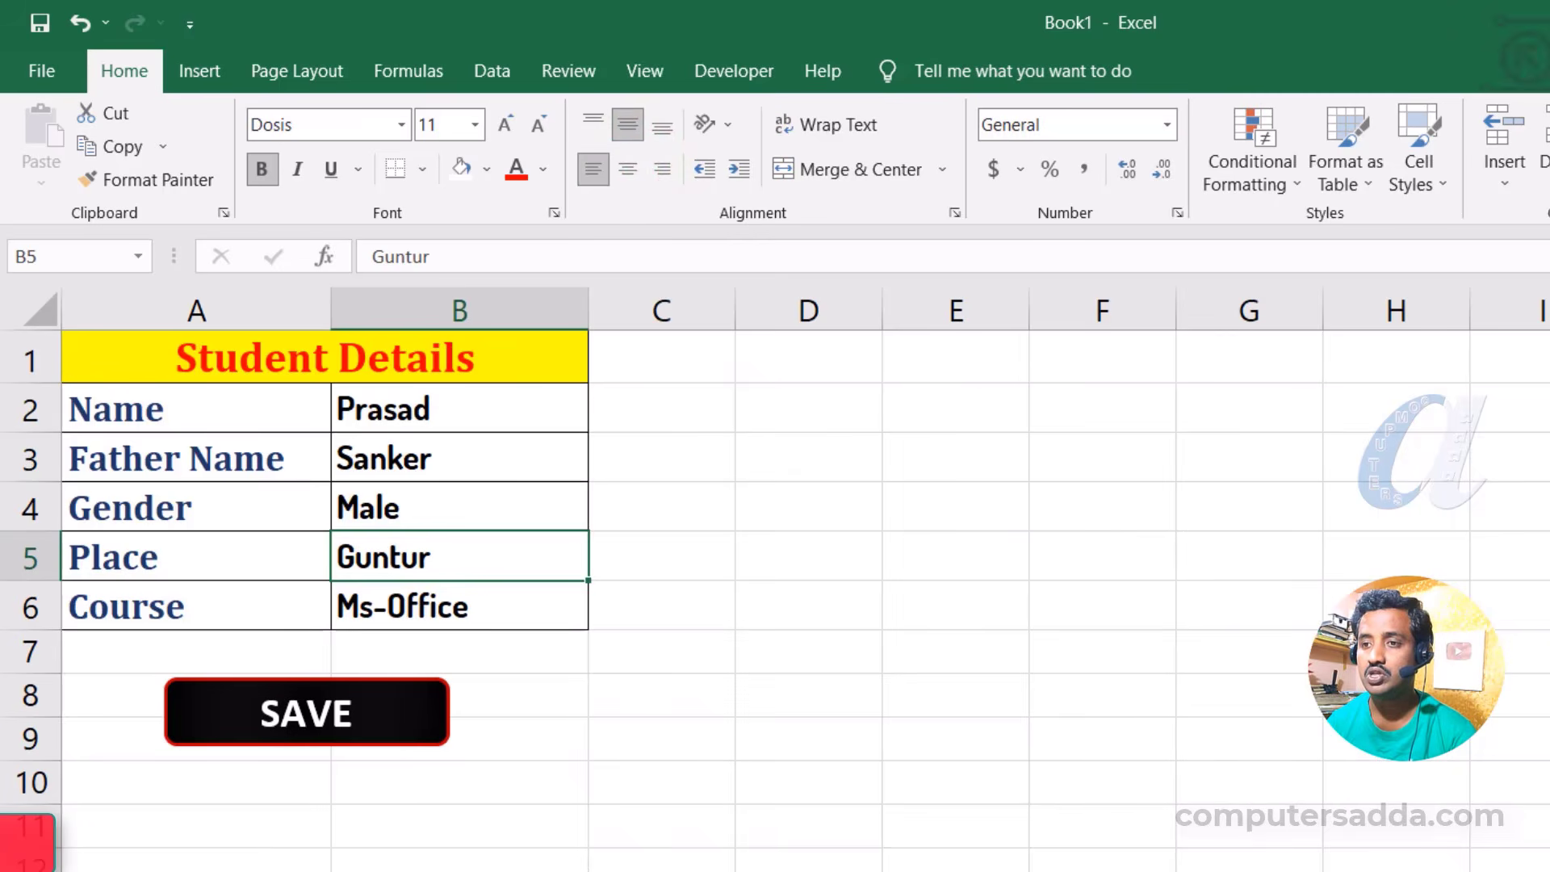
Copy the course from the form's cell B6 and paste it as values only into E2 of the records sheet.
left_click(448, 607)
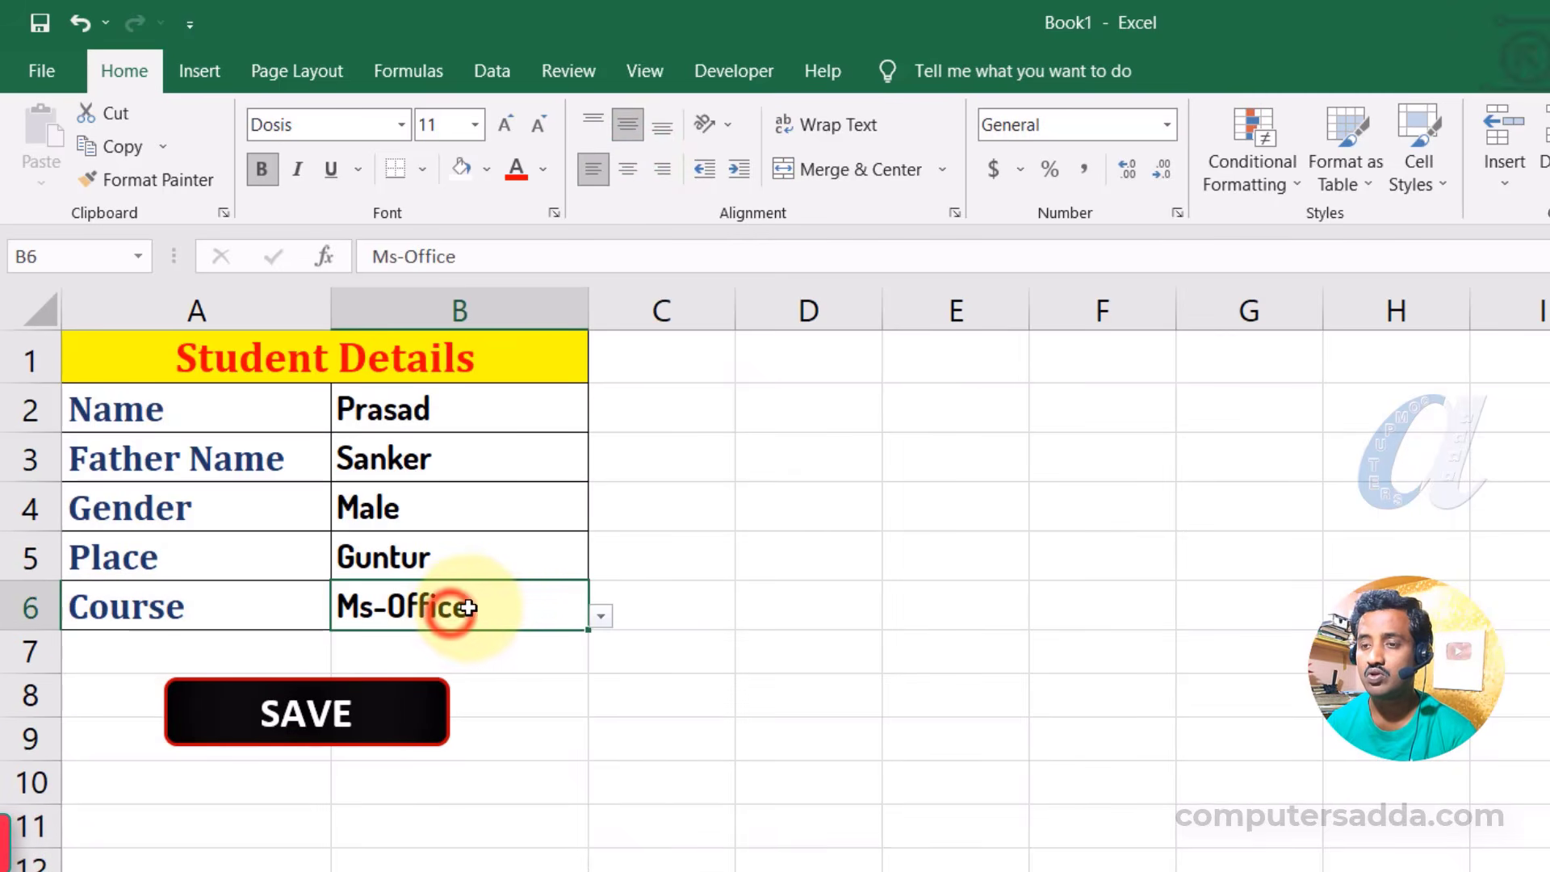
key("ctrl+c")
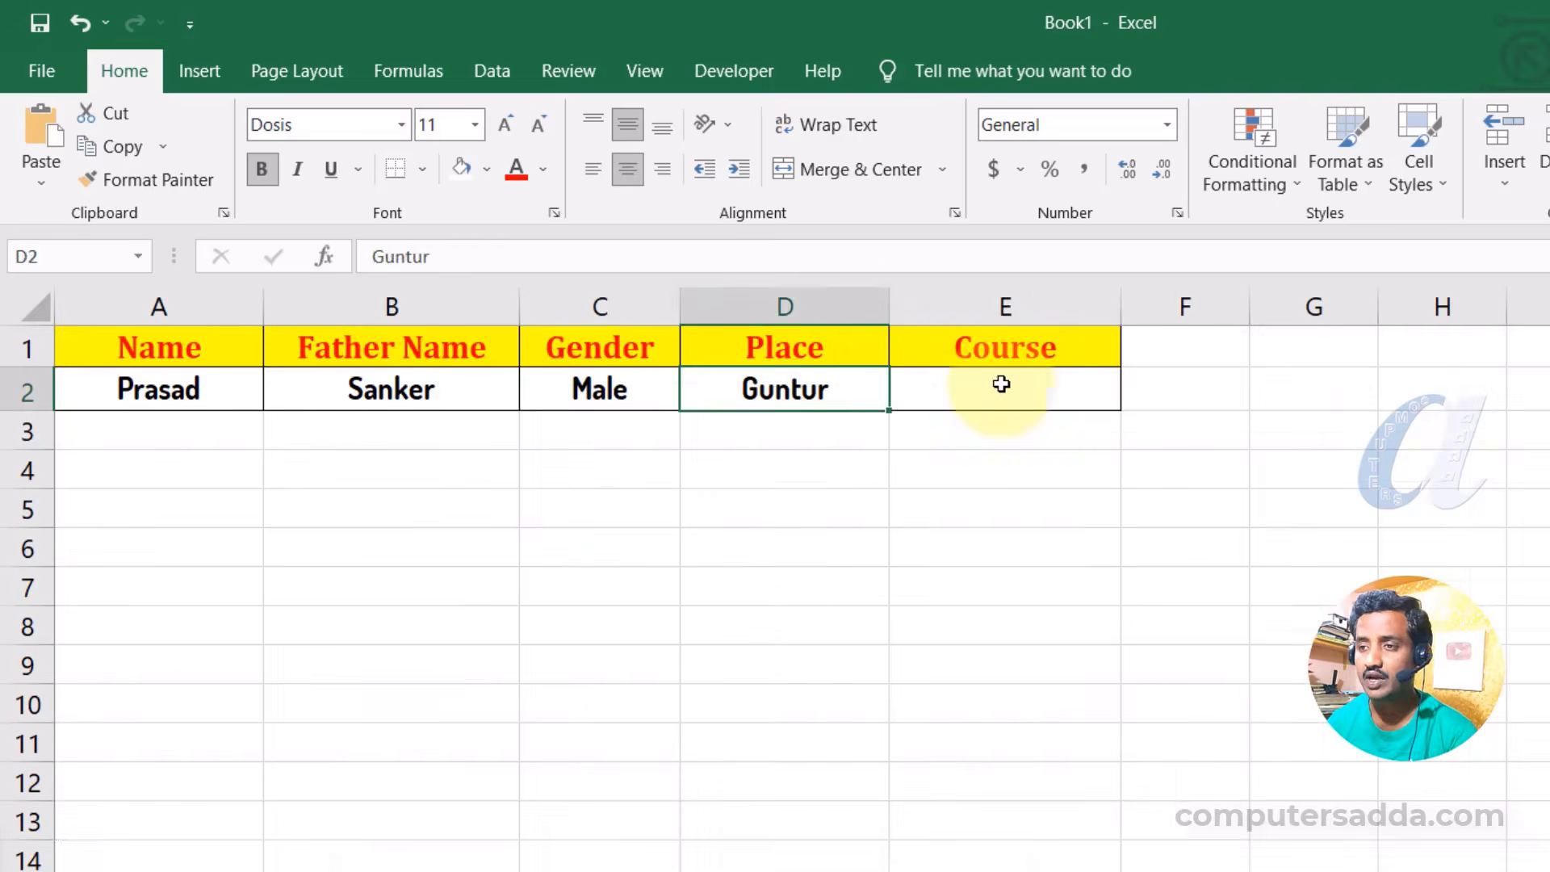
left_click(1000, 384)
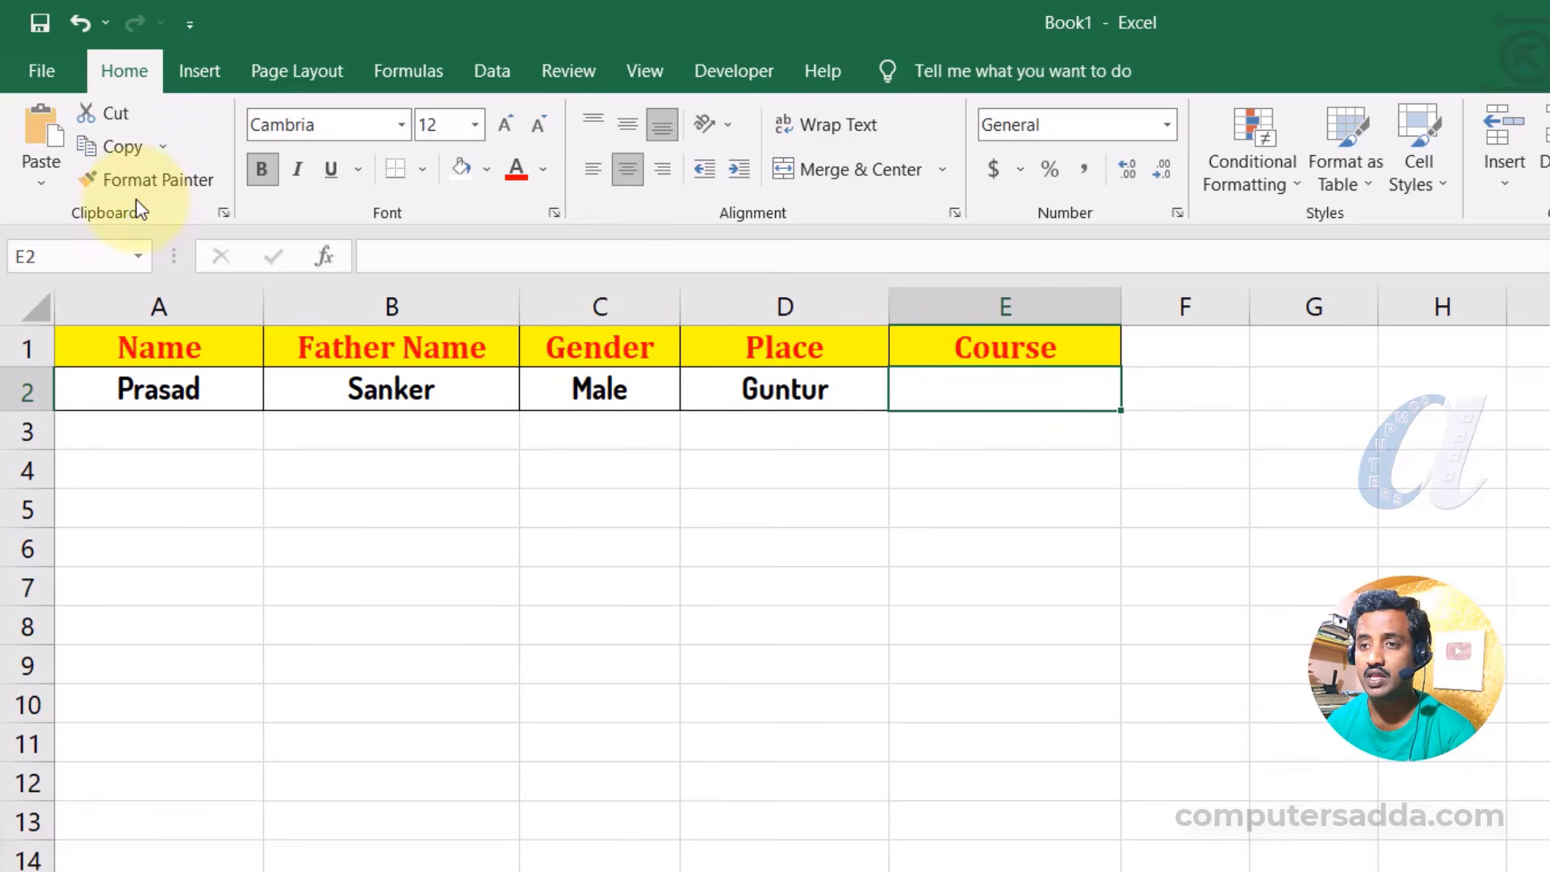
left_click(45, 183)
left_click(78, 490)
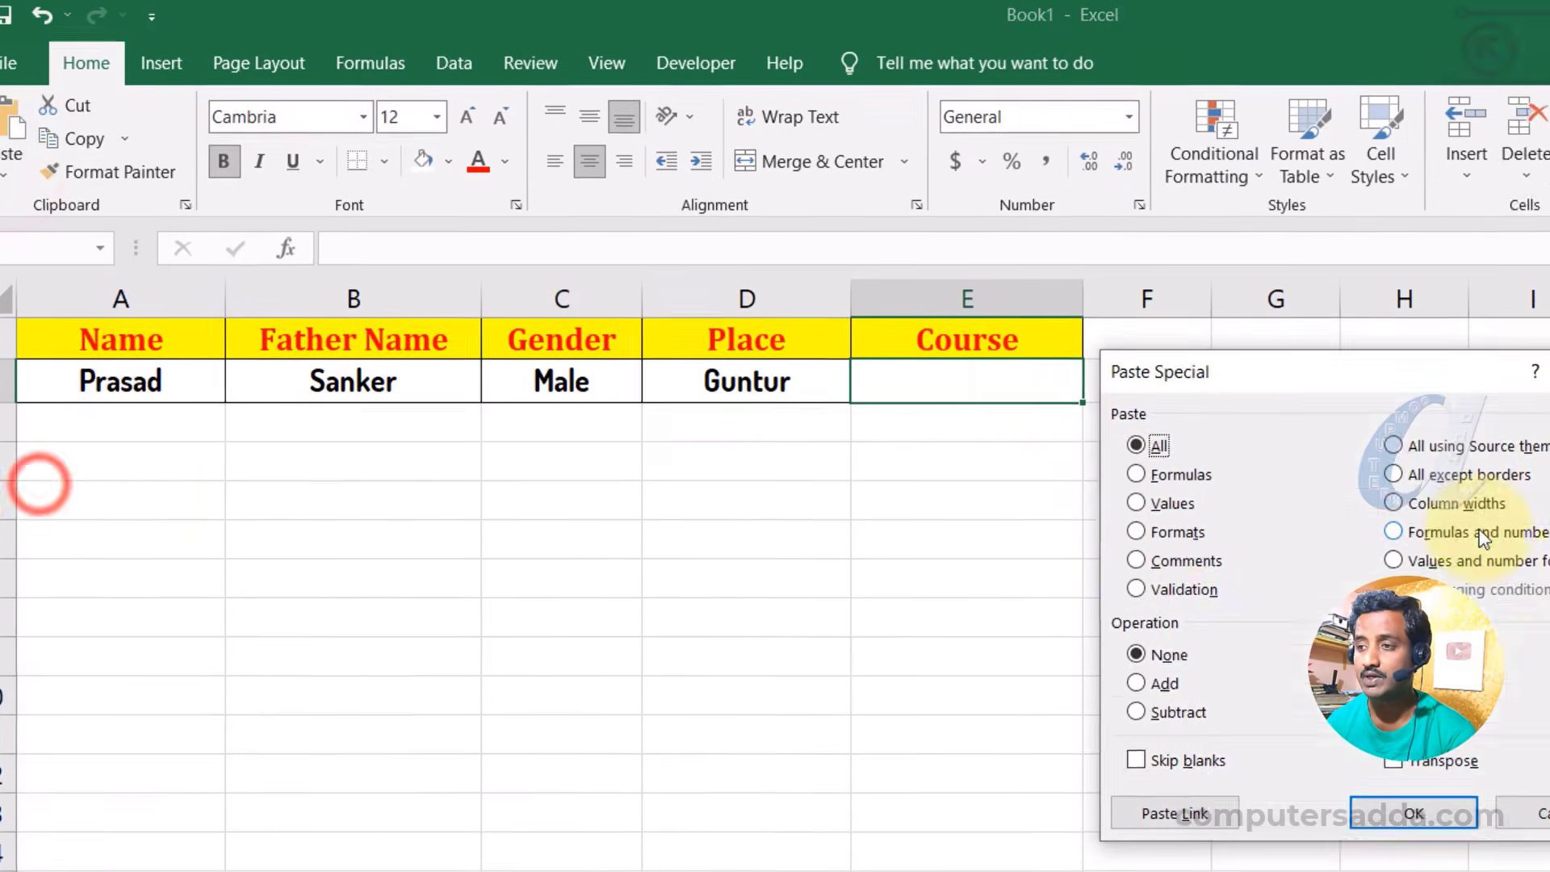
left_click(1136, 502)
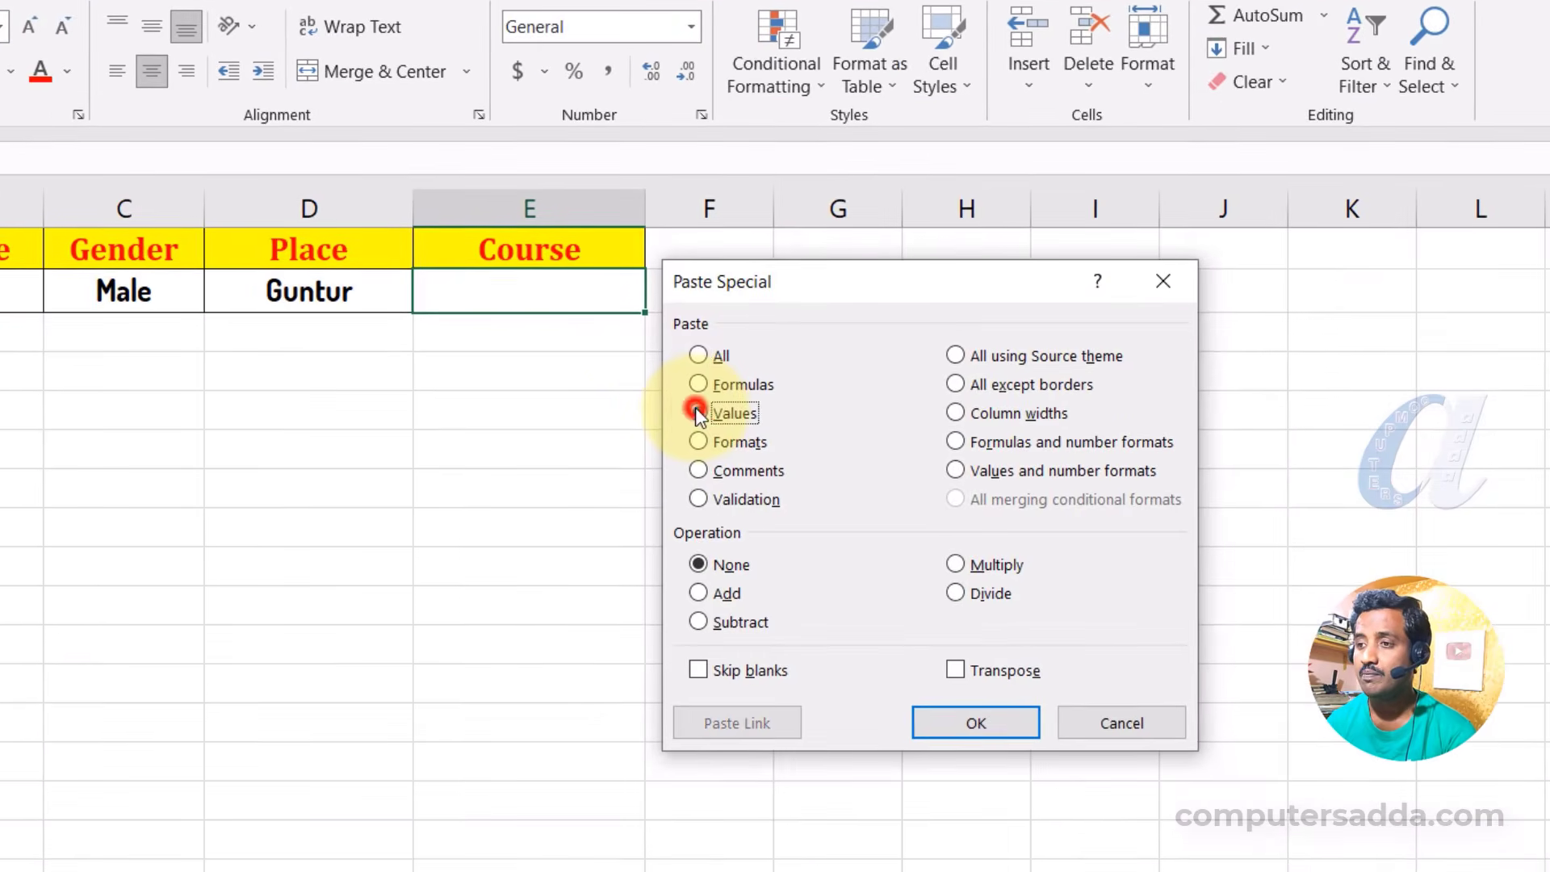
left_click(957, 731)
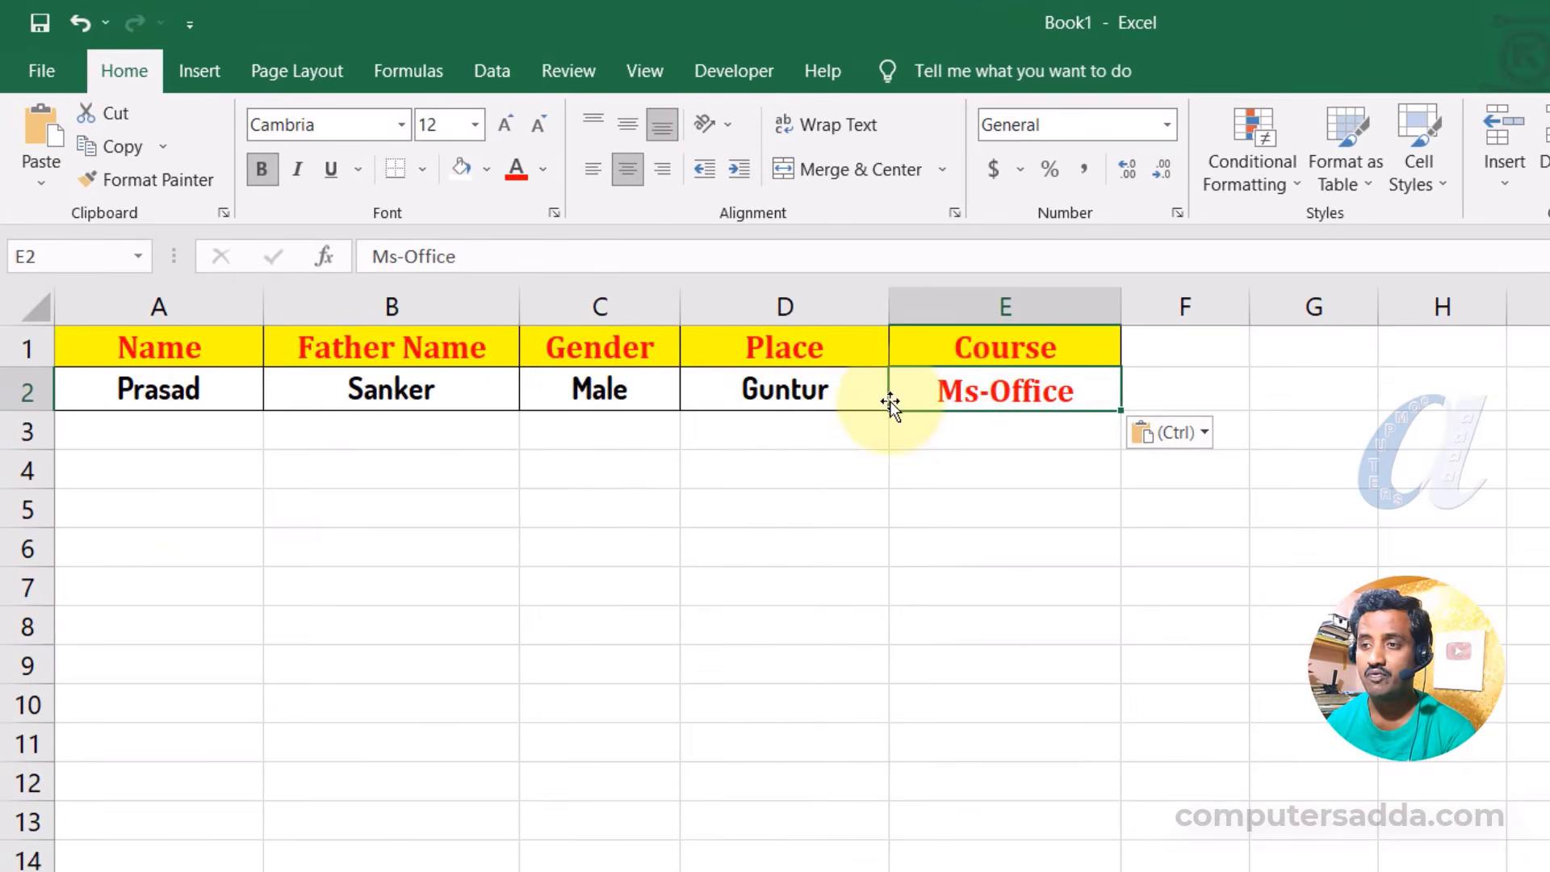
Apply the formatting of cell D2 to the course in E2 with Format Painter.
left_click(762, 394)
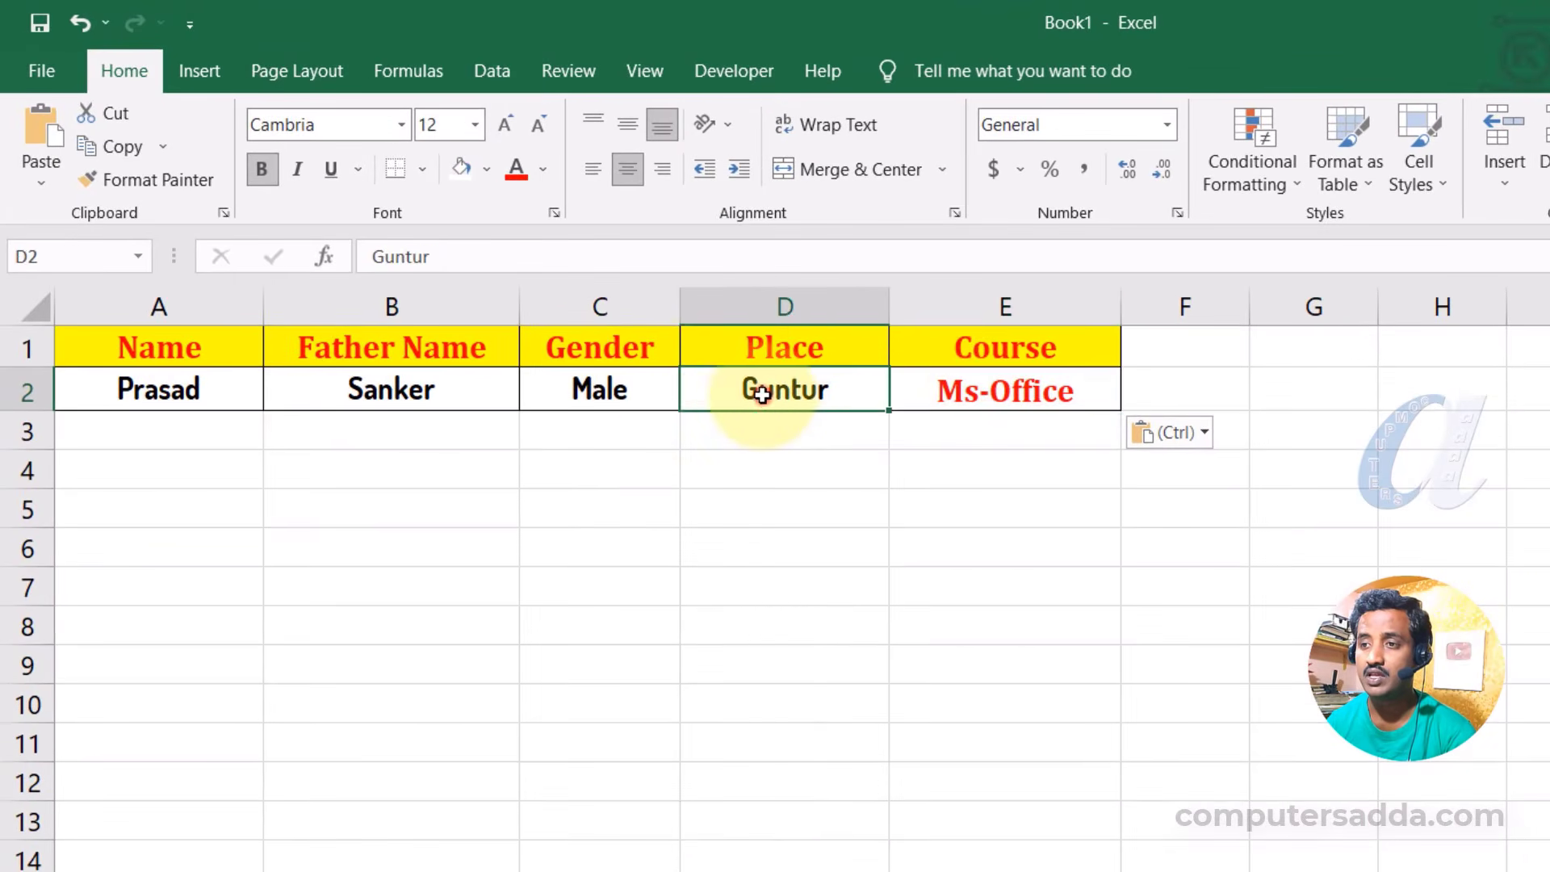
left_click(145, 179)
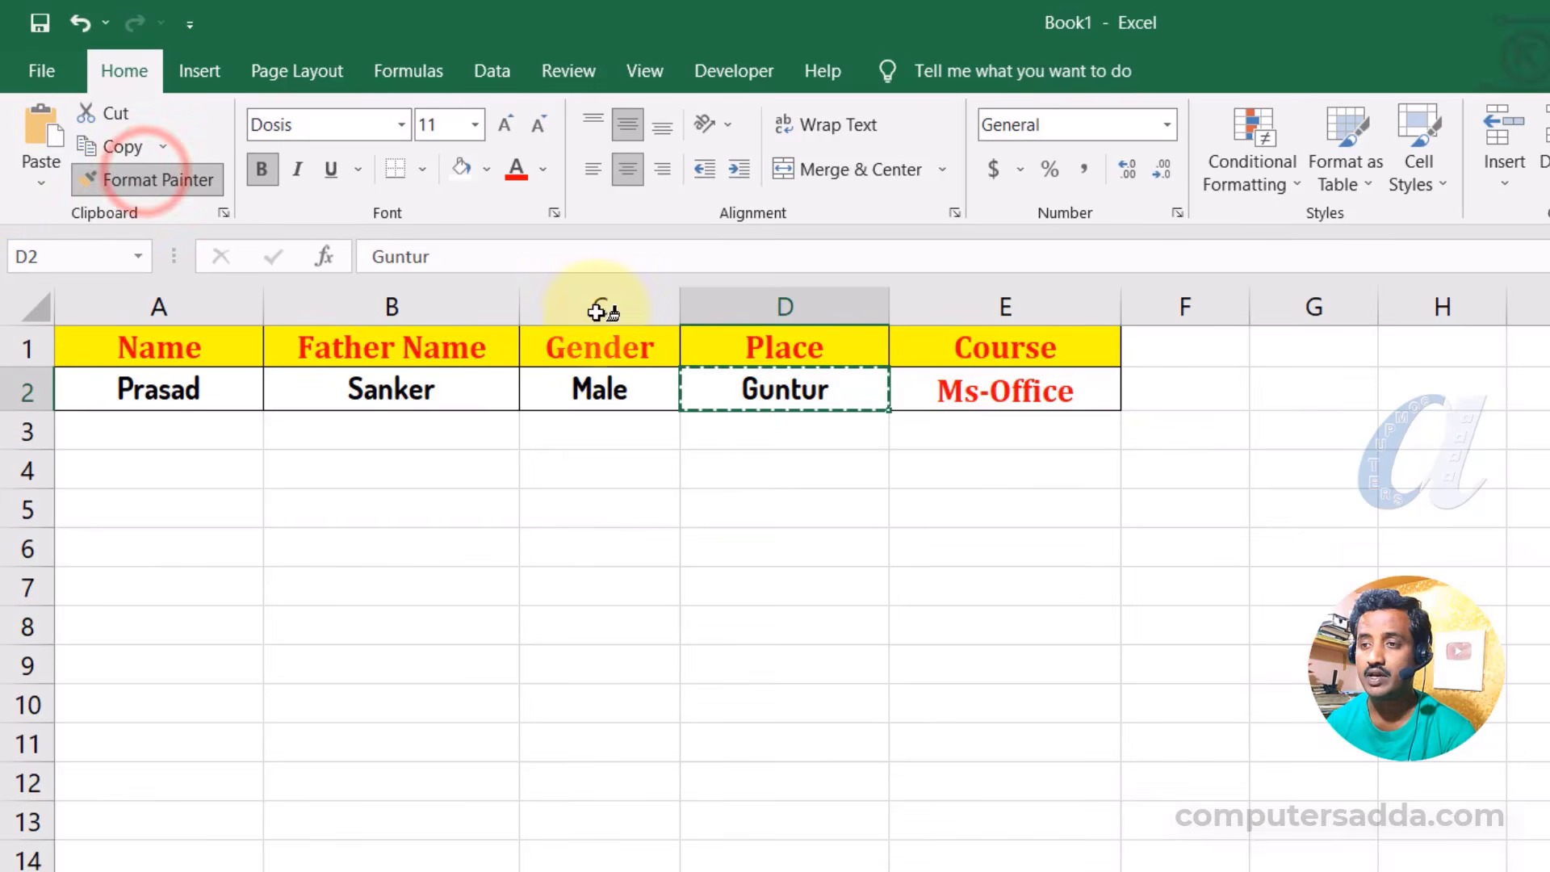
left_click(1035, 389)
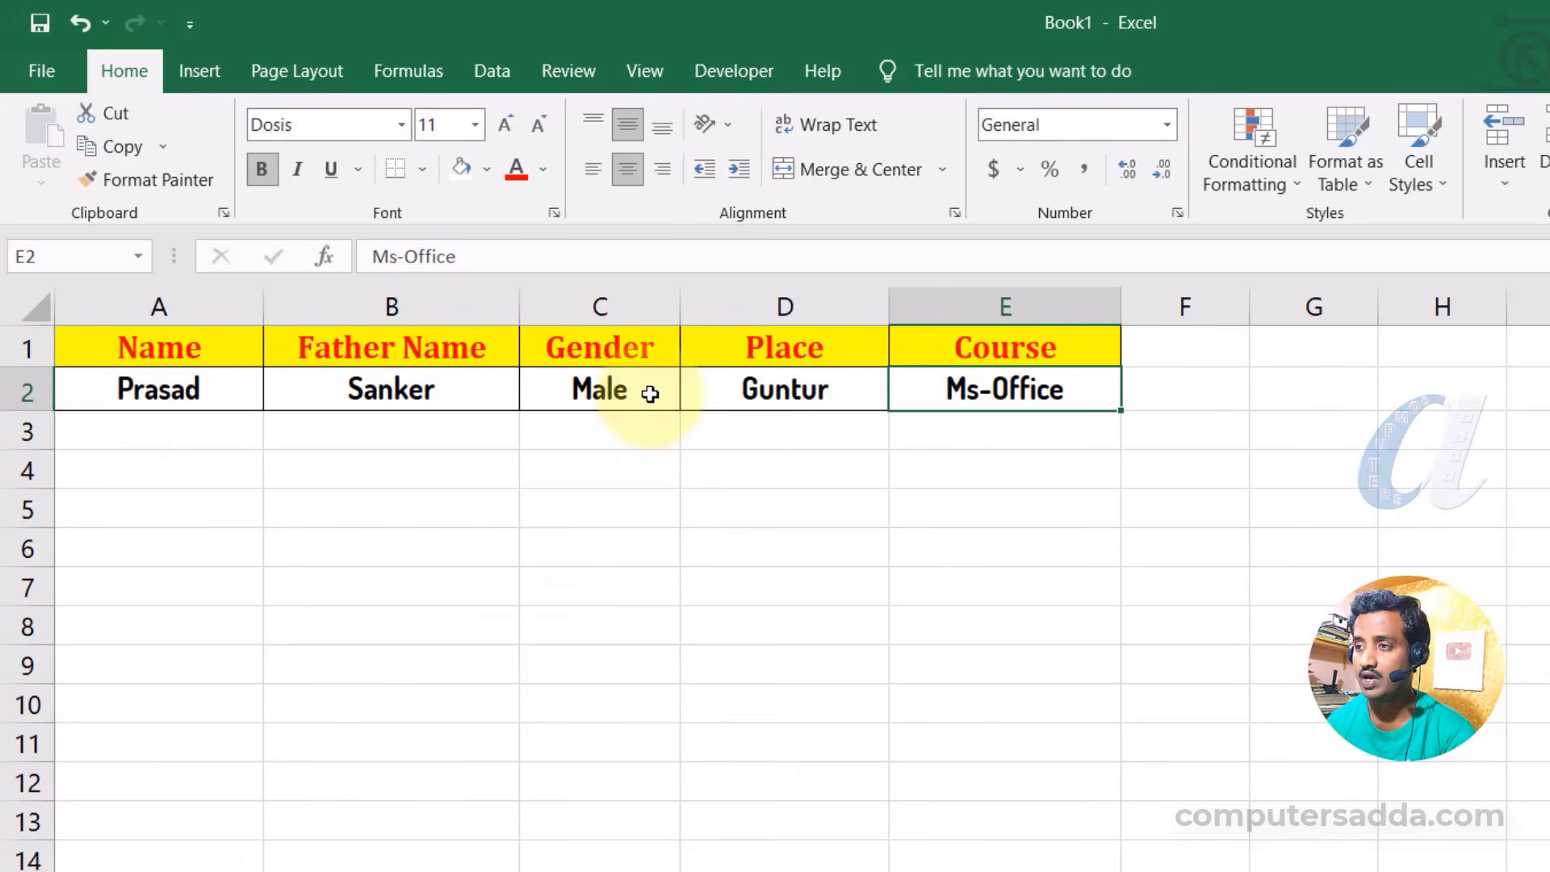
Insert a blank sheet row directly below the header row of the records sheet.
left_click(27, 393)
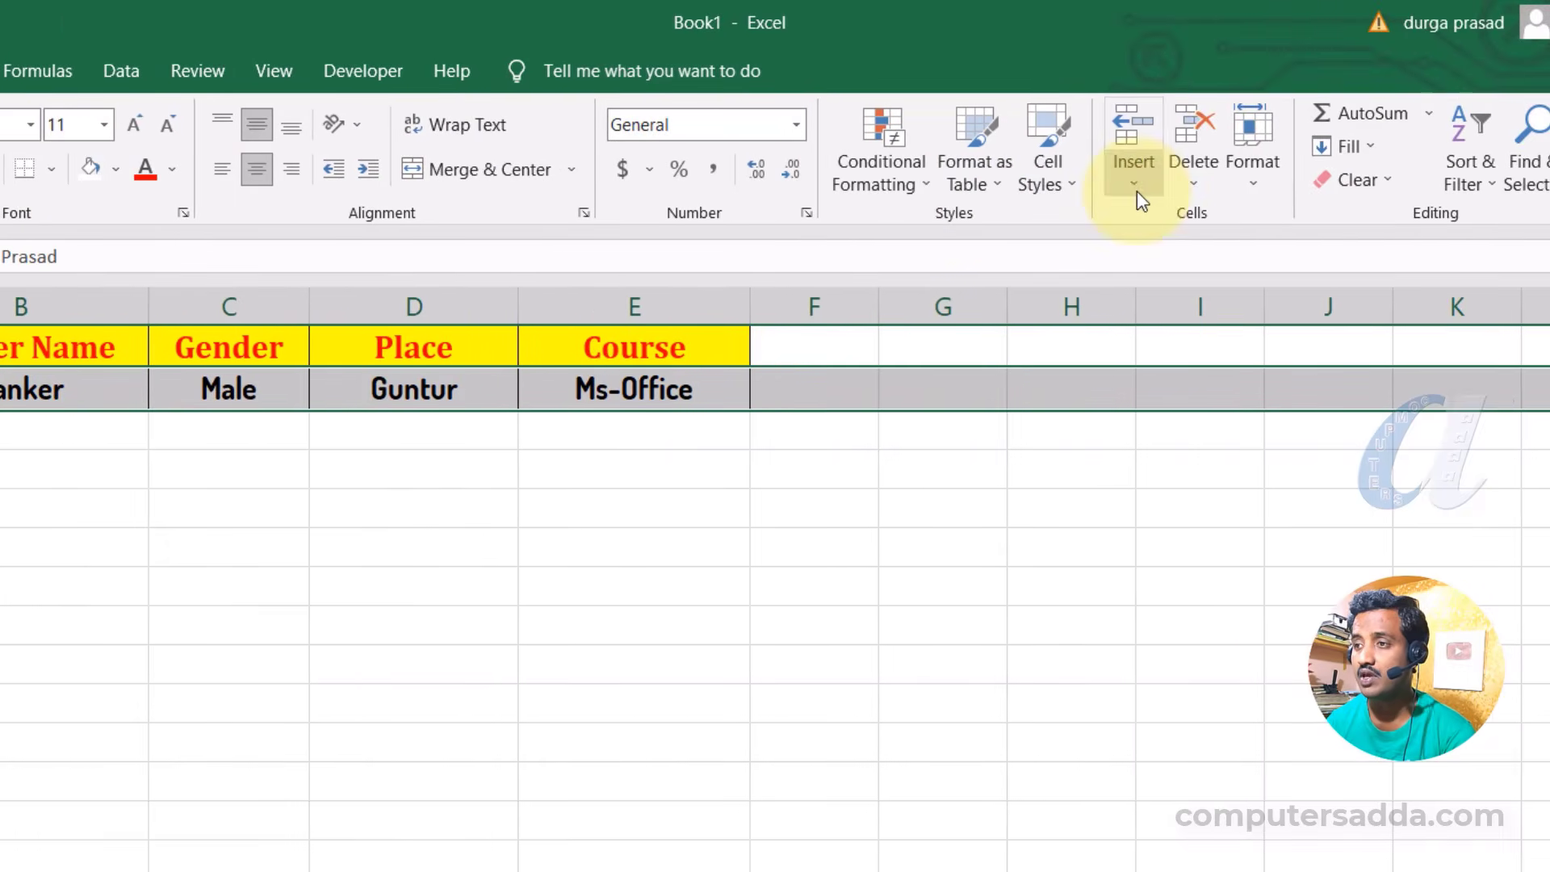
left_click(1136, 190)
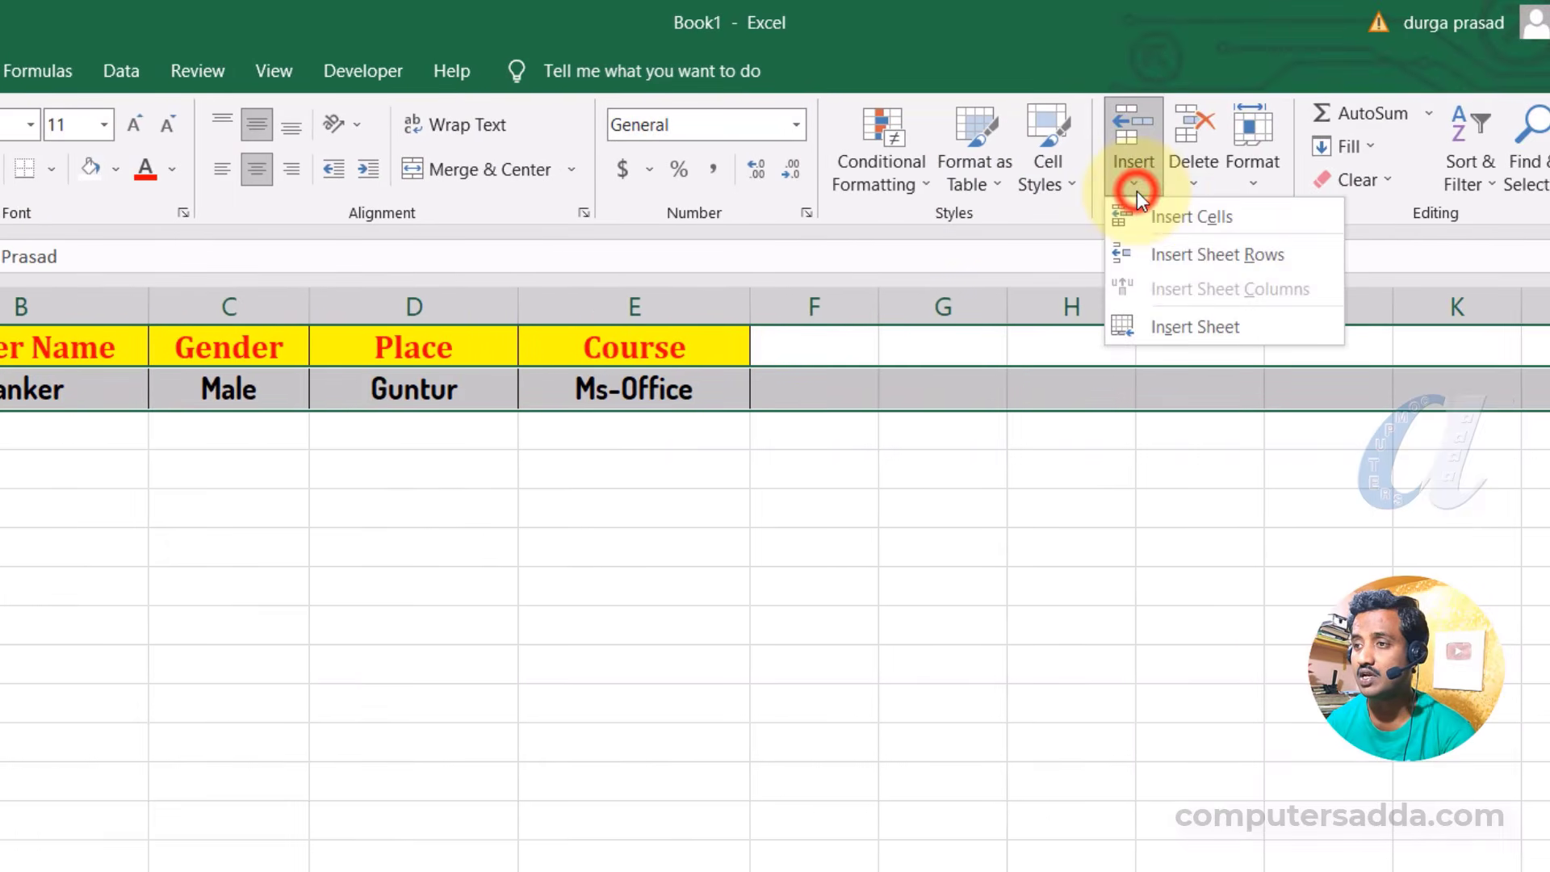
left_click(1235, 257)
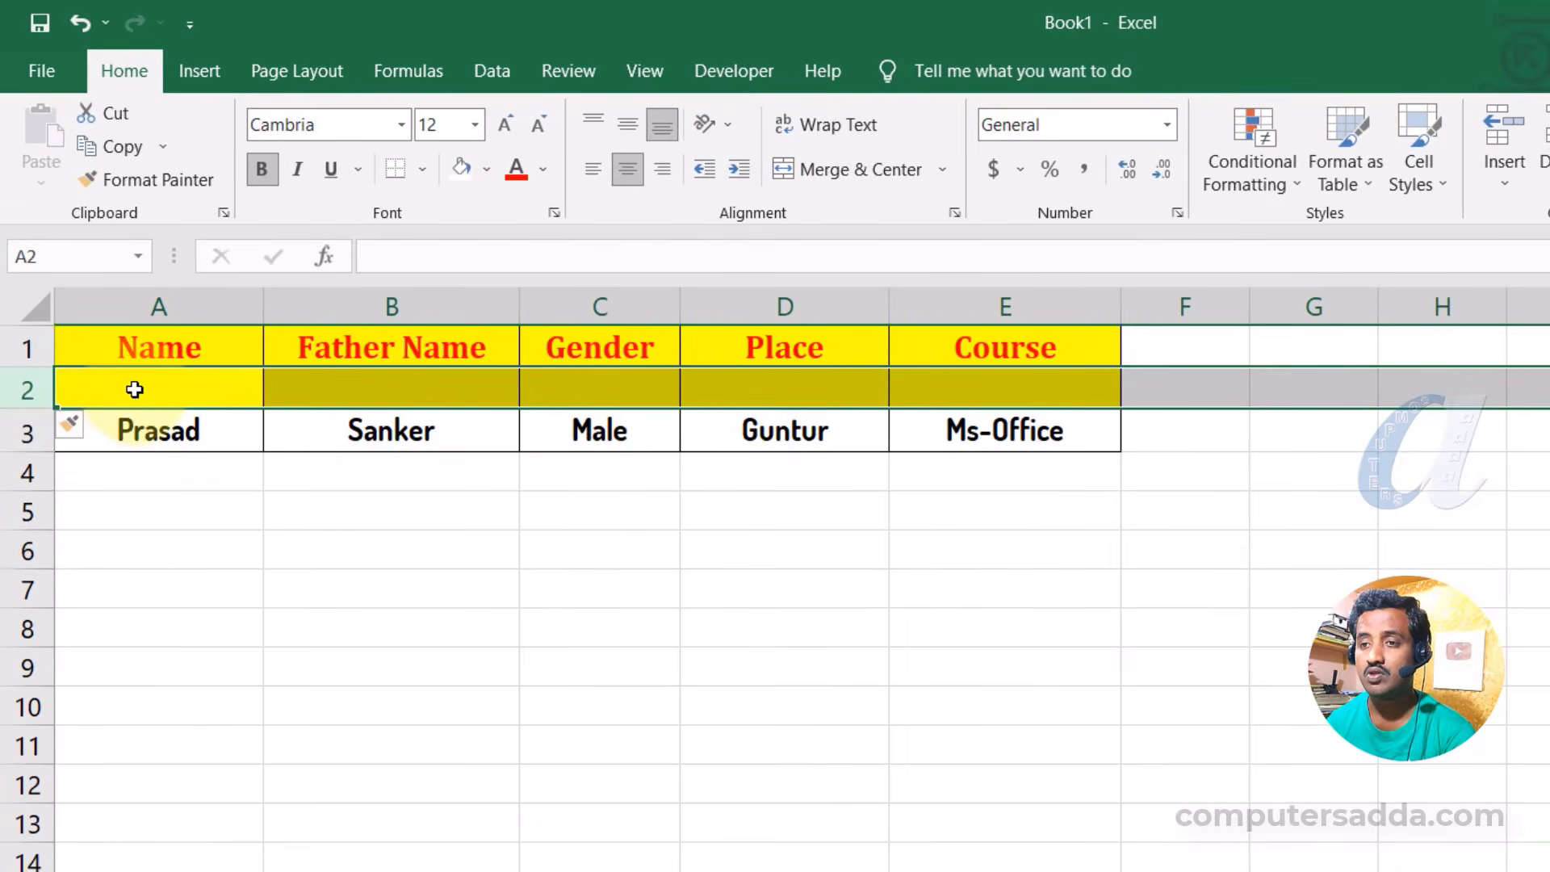
Give cells A2:E2 of the new blank row a white fill and black font colour, and leave A2 selected.
left_click(134, 389)
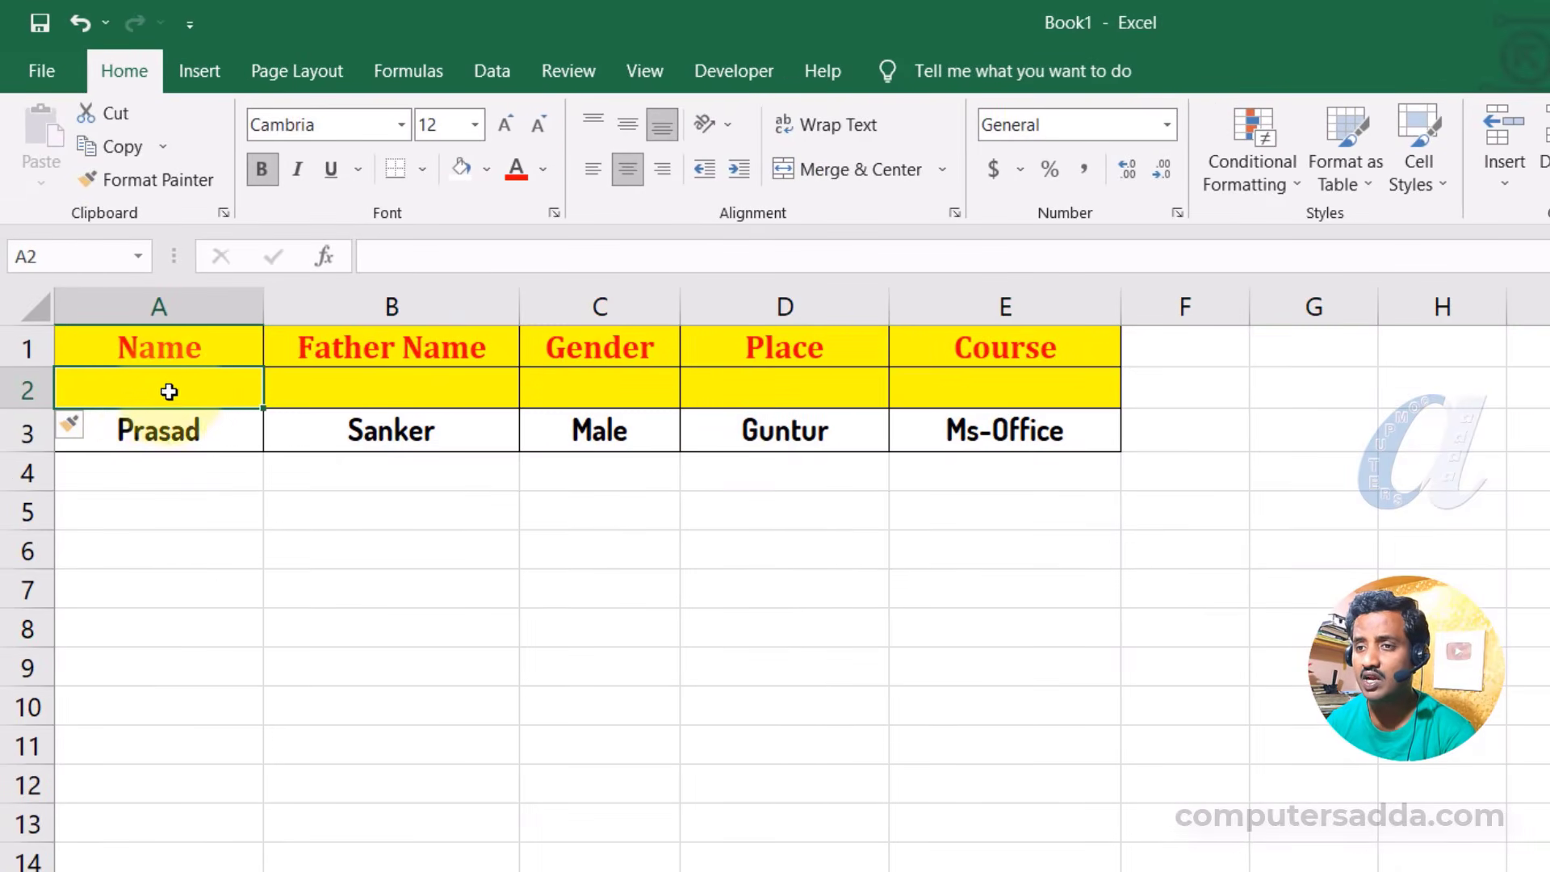
left_click_drag(149, 388, 1037, 385)
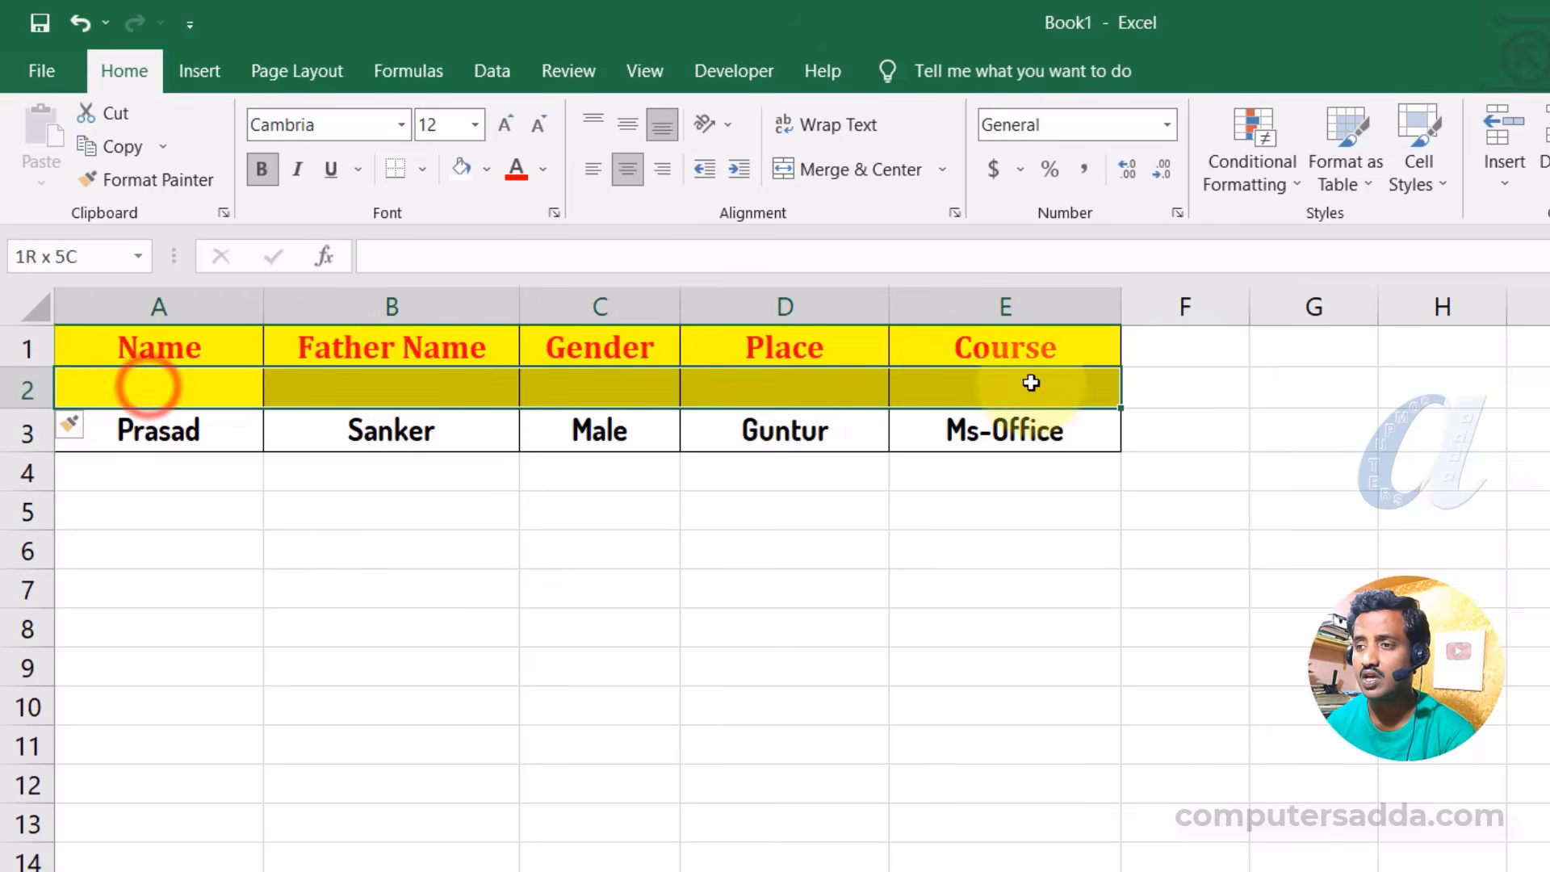
left_click(487, 170)
left_click(465, 232)
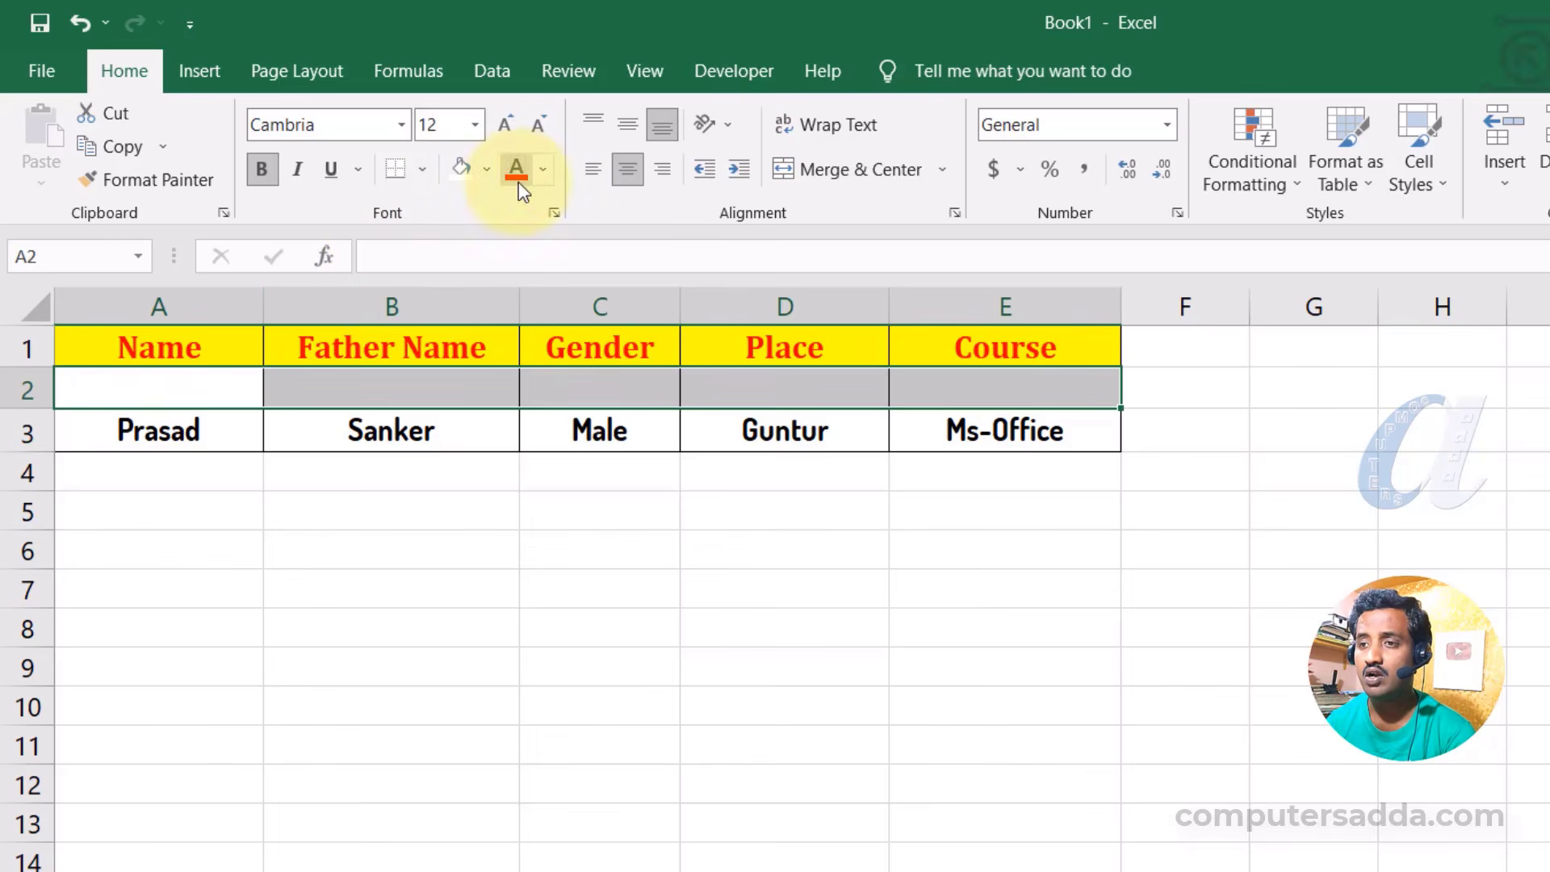
left_click(544, 166)
left_click(537, 266)
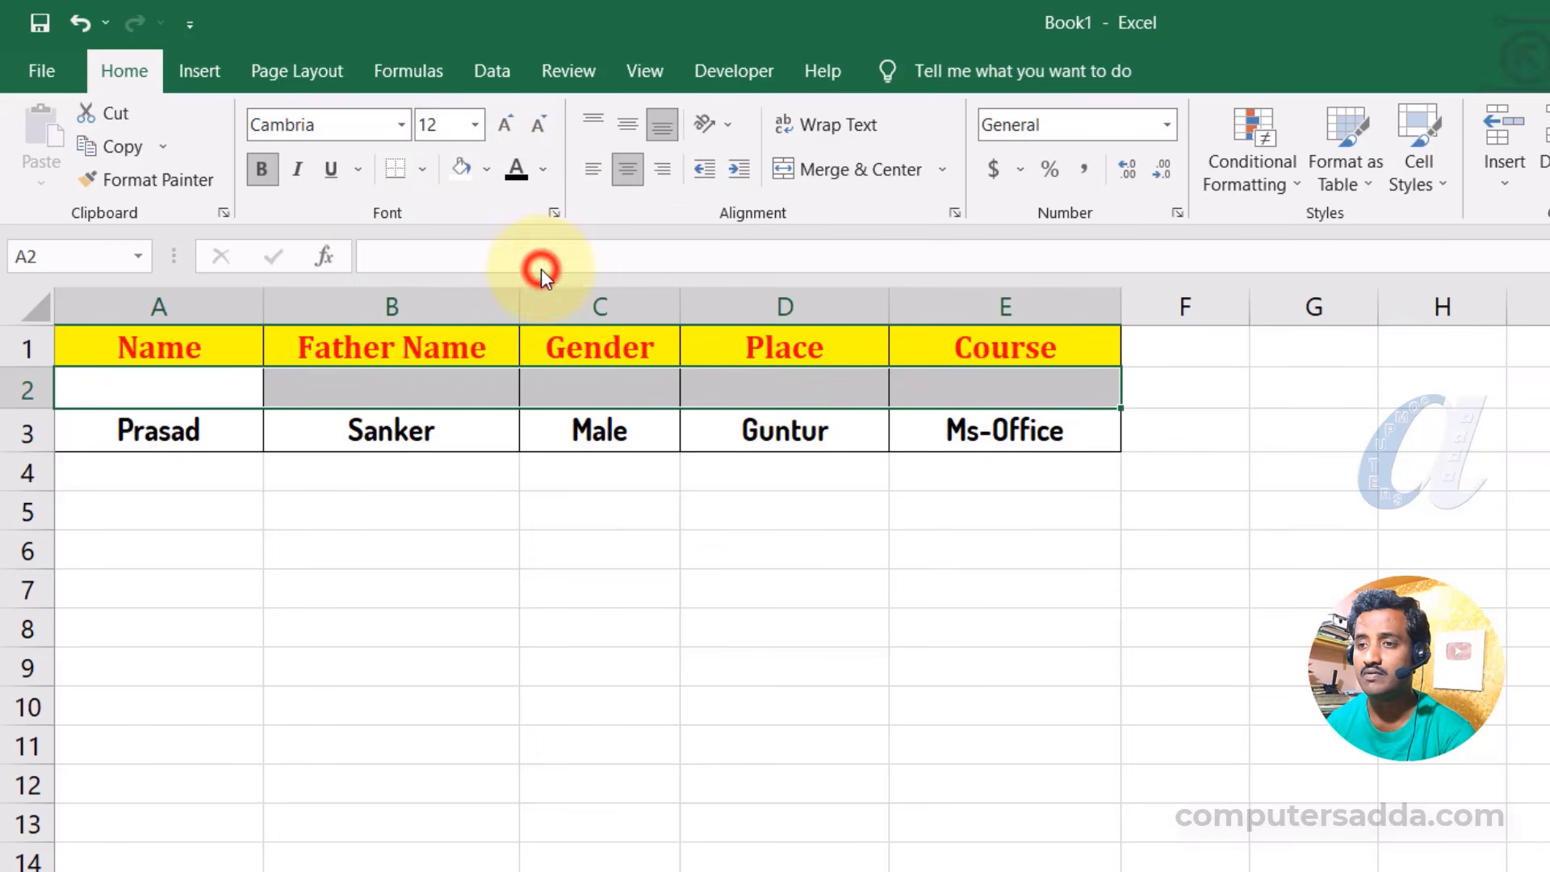
left_click(137, 390)
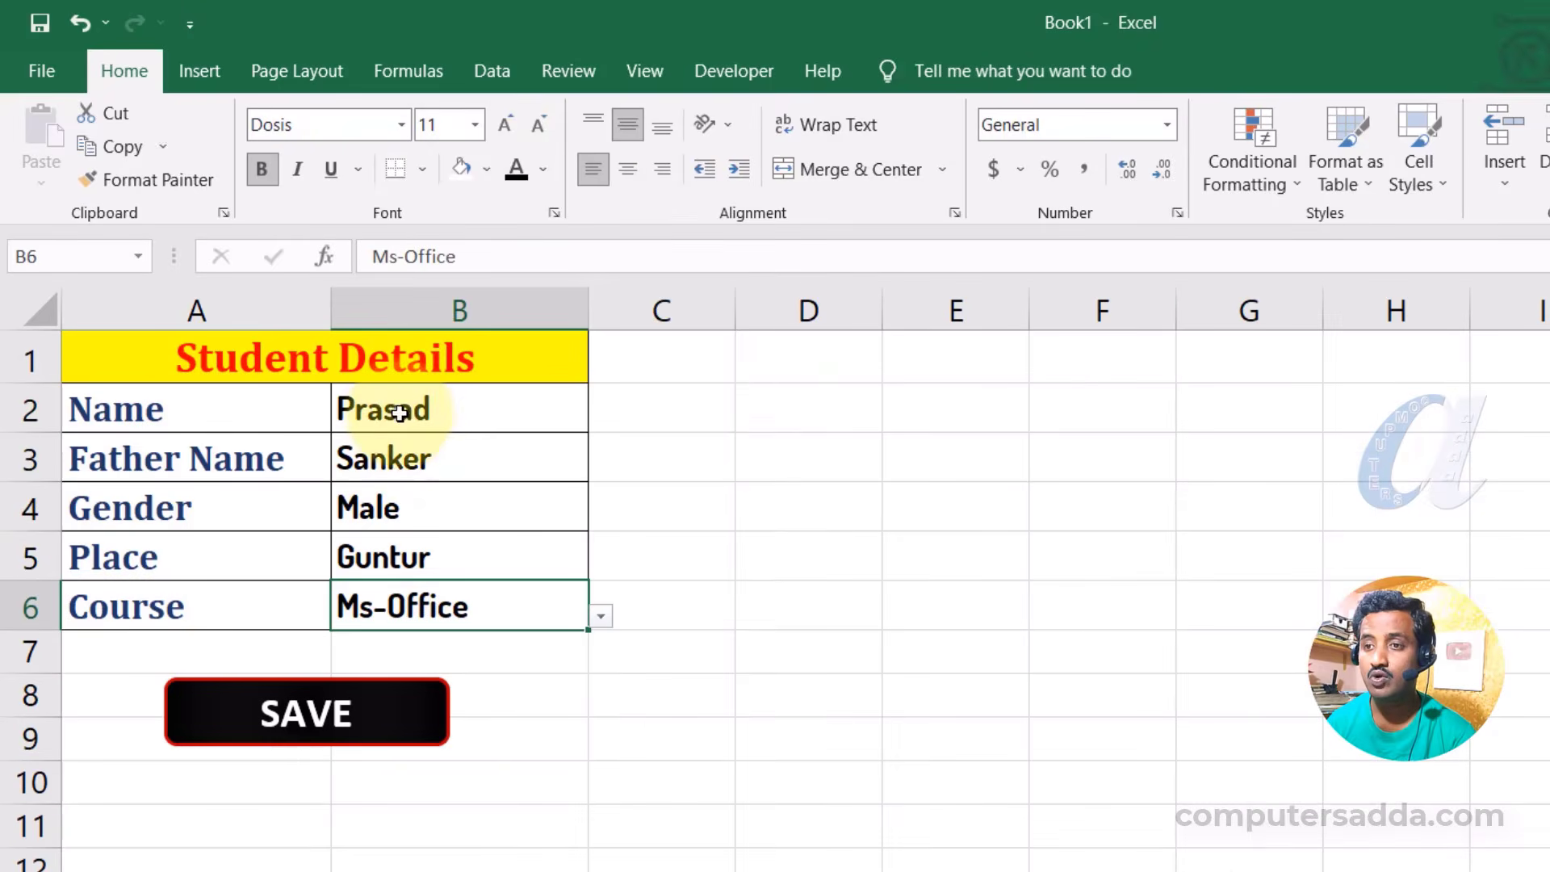
Clear the entries in cells B2:B6 of the Student Details form.
left_click(327, 715)
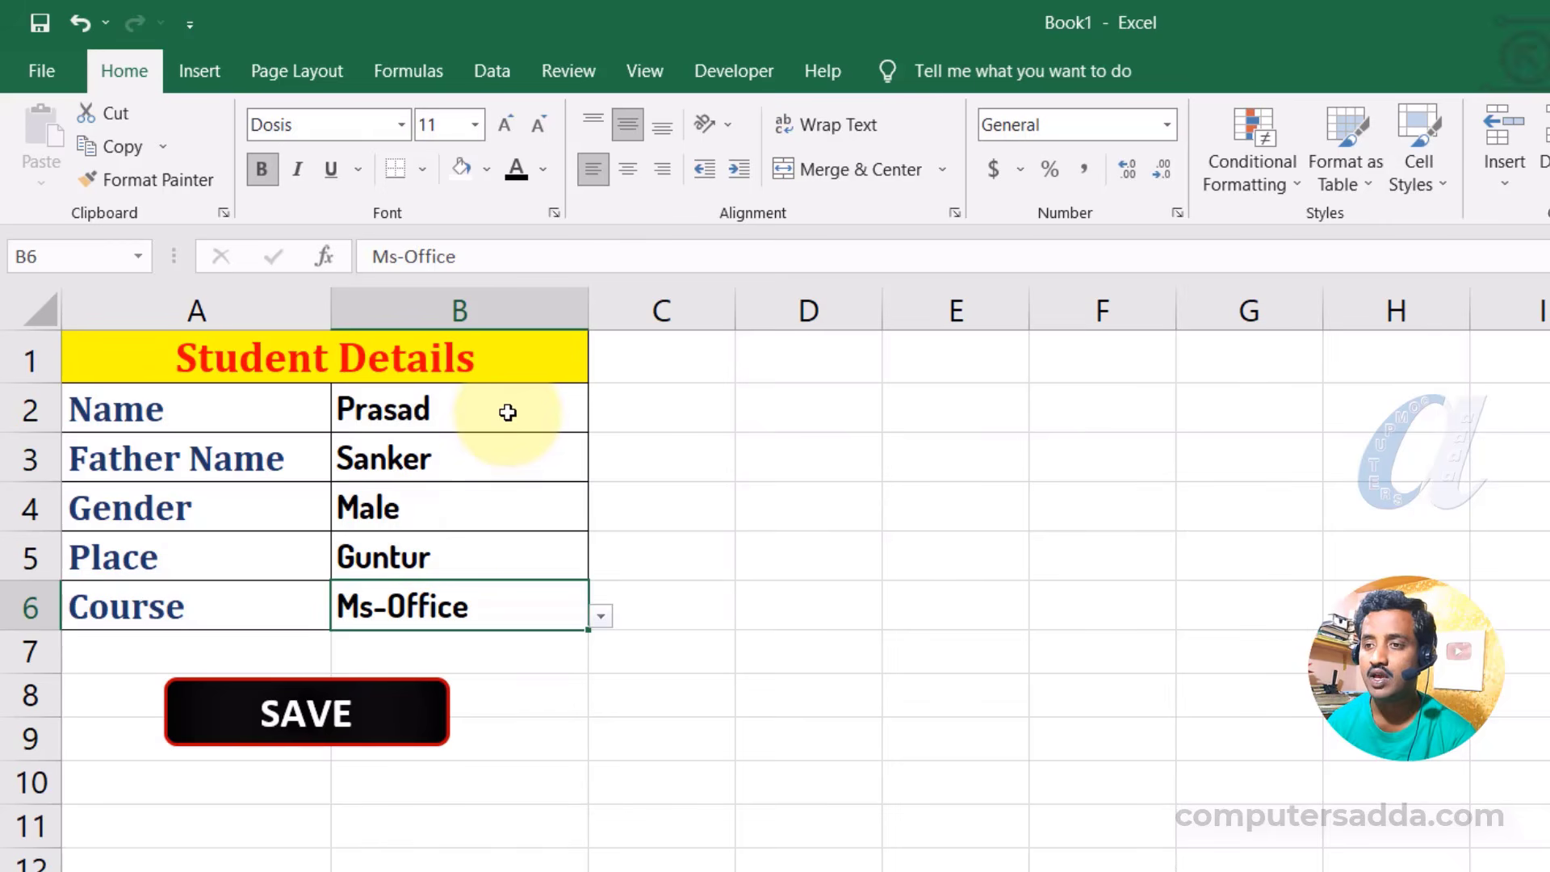
left_click_drag(508, 413, 495, 598)
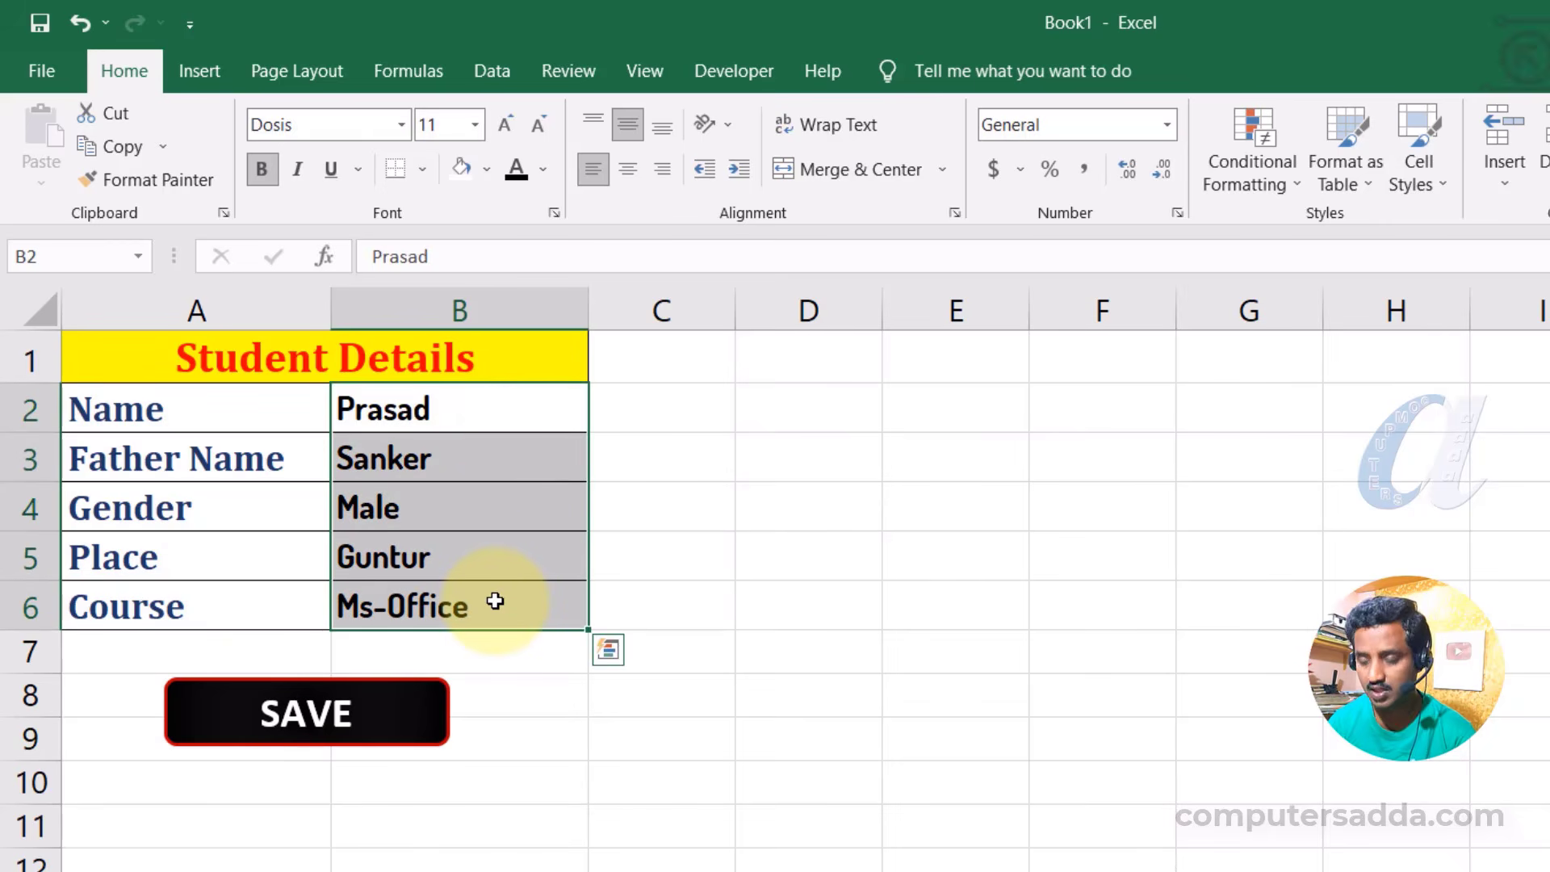
key("Delete")
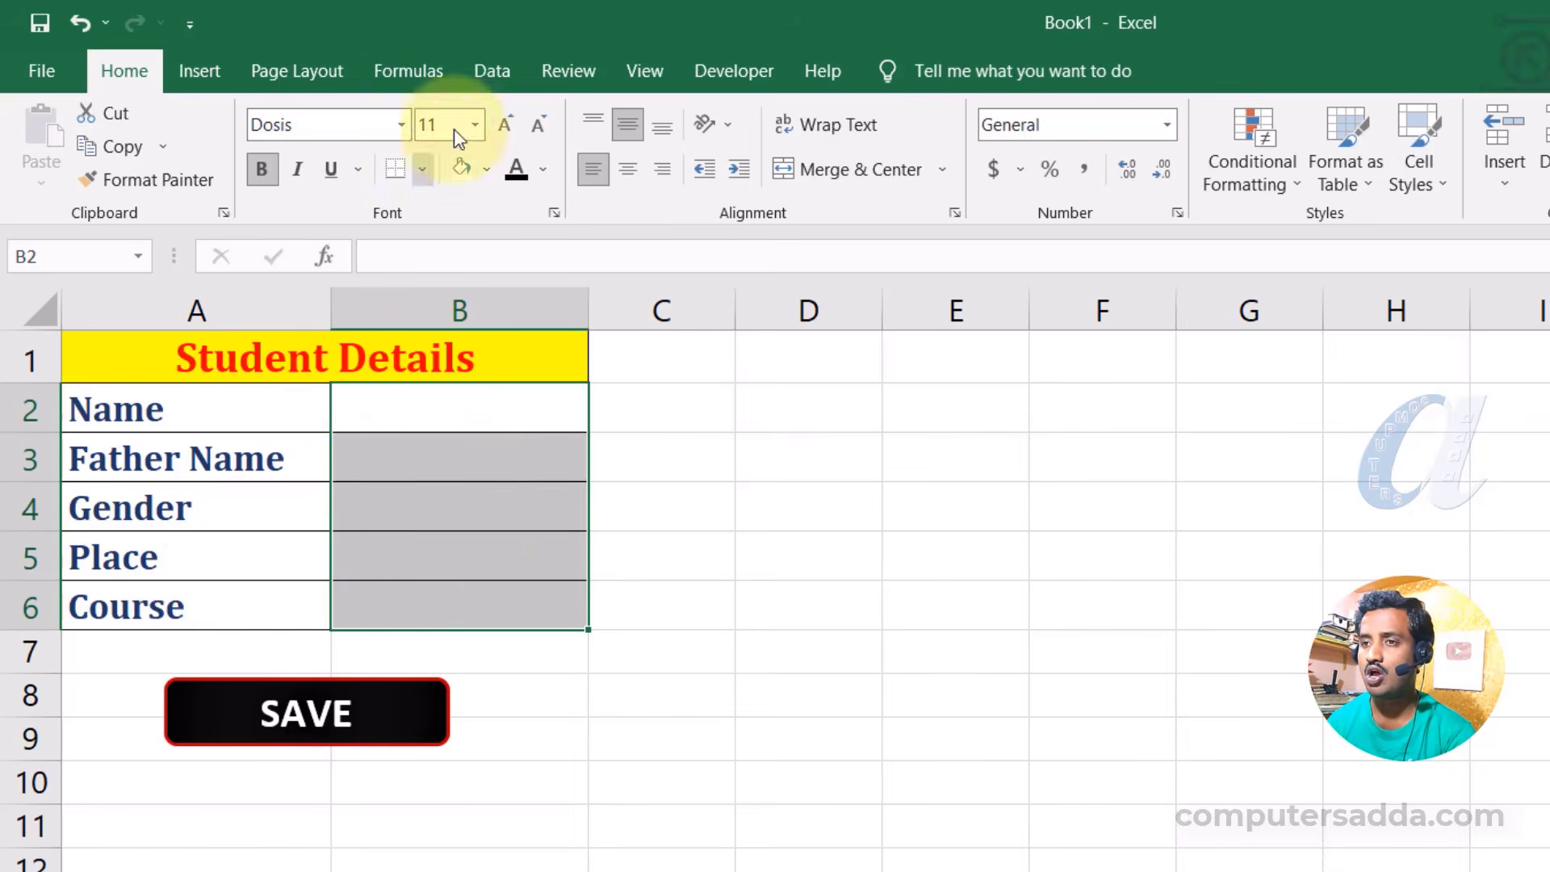
Stop recording the macro.
left_click(644, 71)
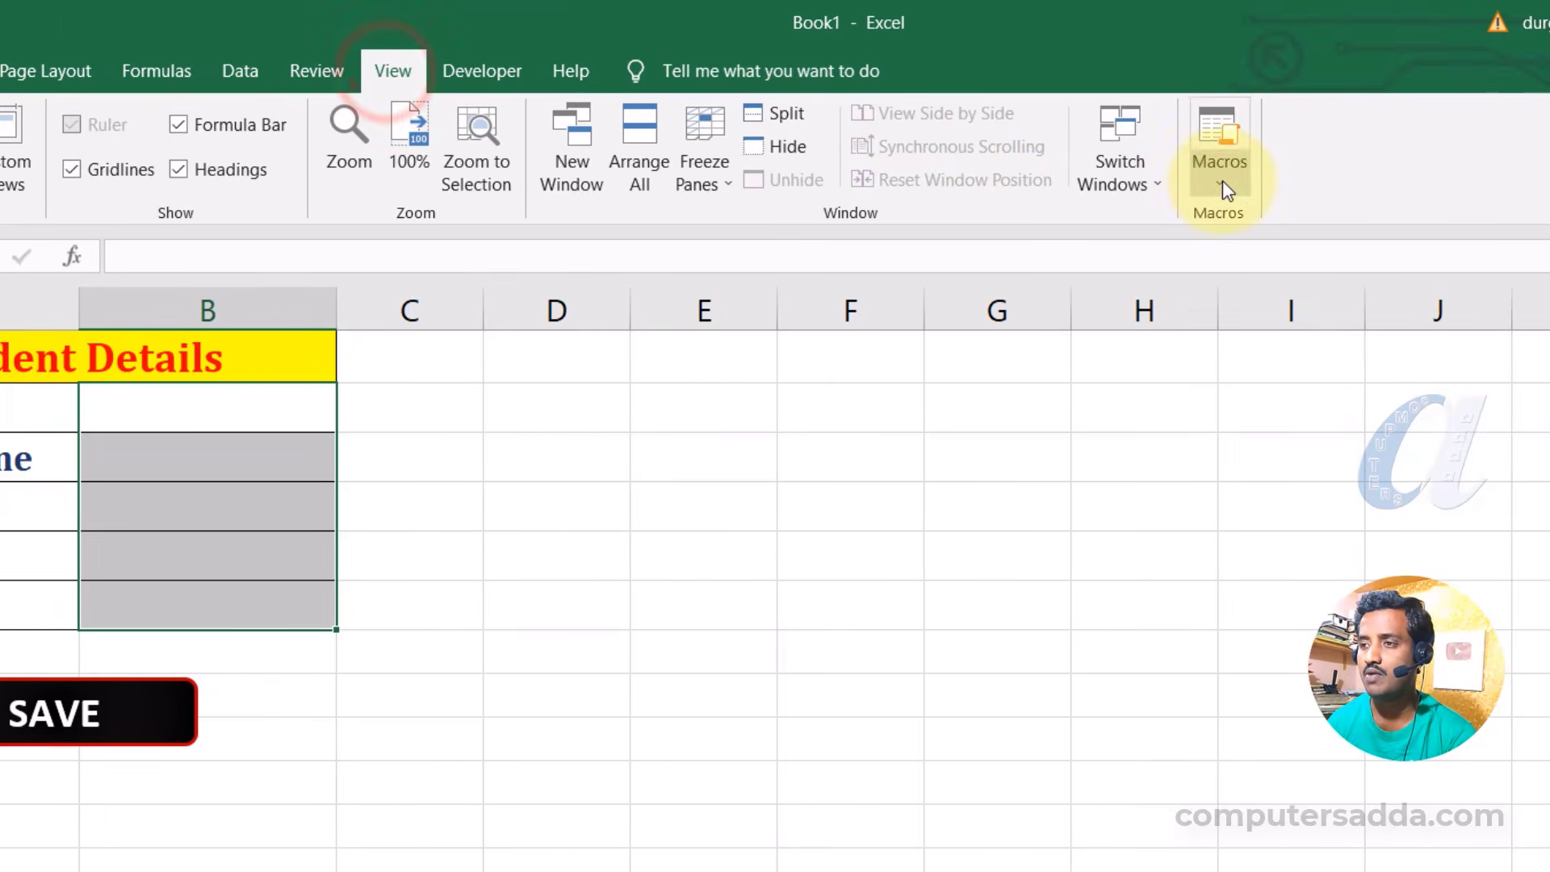
left_click(1222, 187)
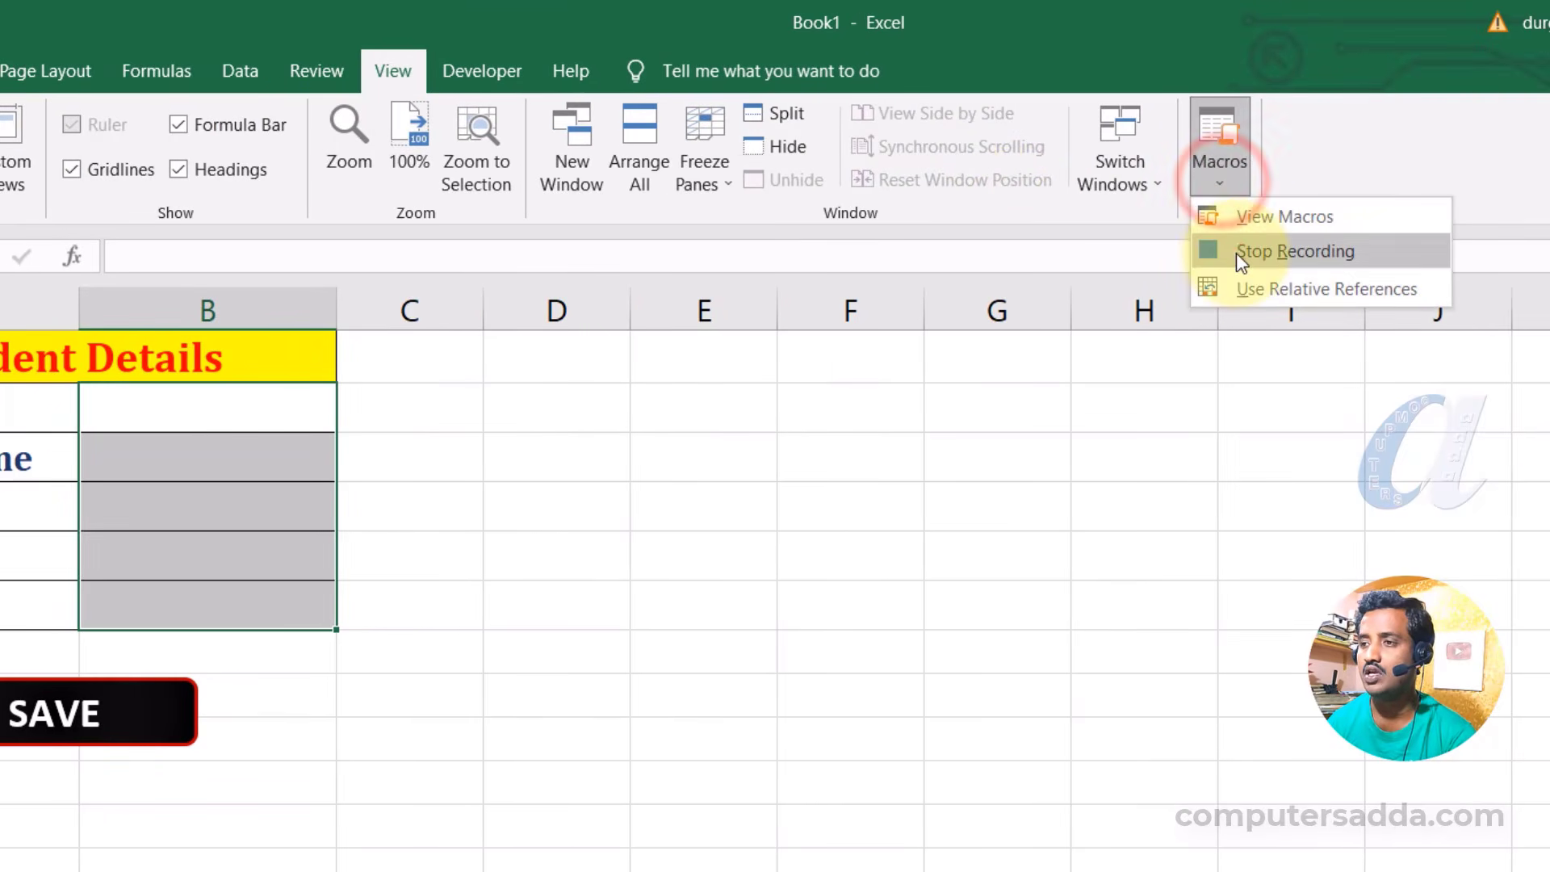
left_click(1237, 253)
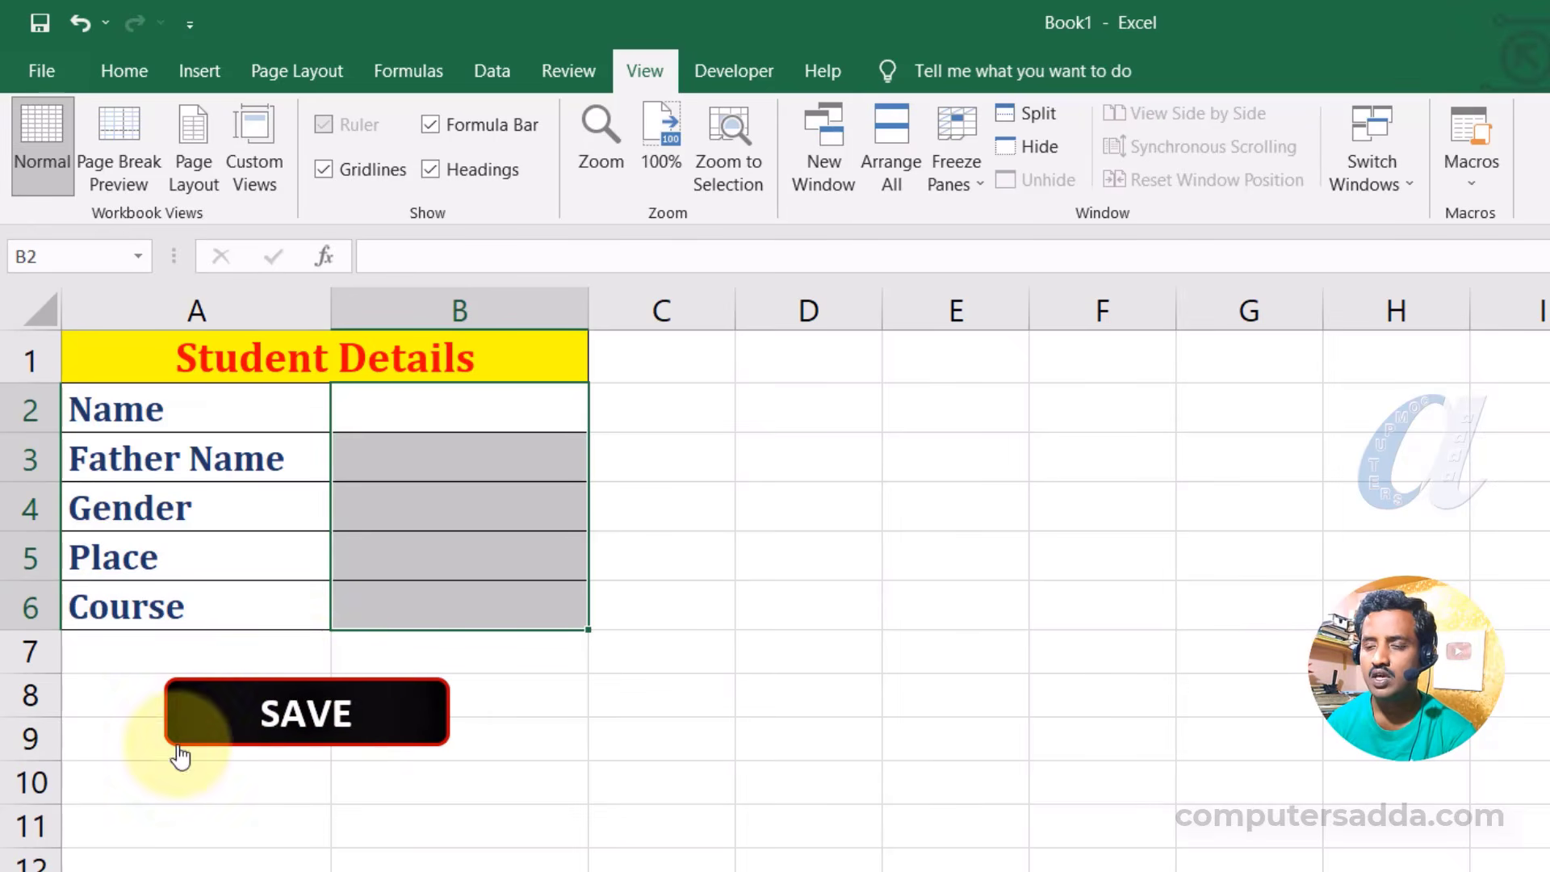
Assign the Input_Data macro to the SAVE shape below the form.
left_click(326, 683, "ctrl")
right_click(327, 683)
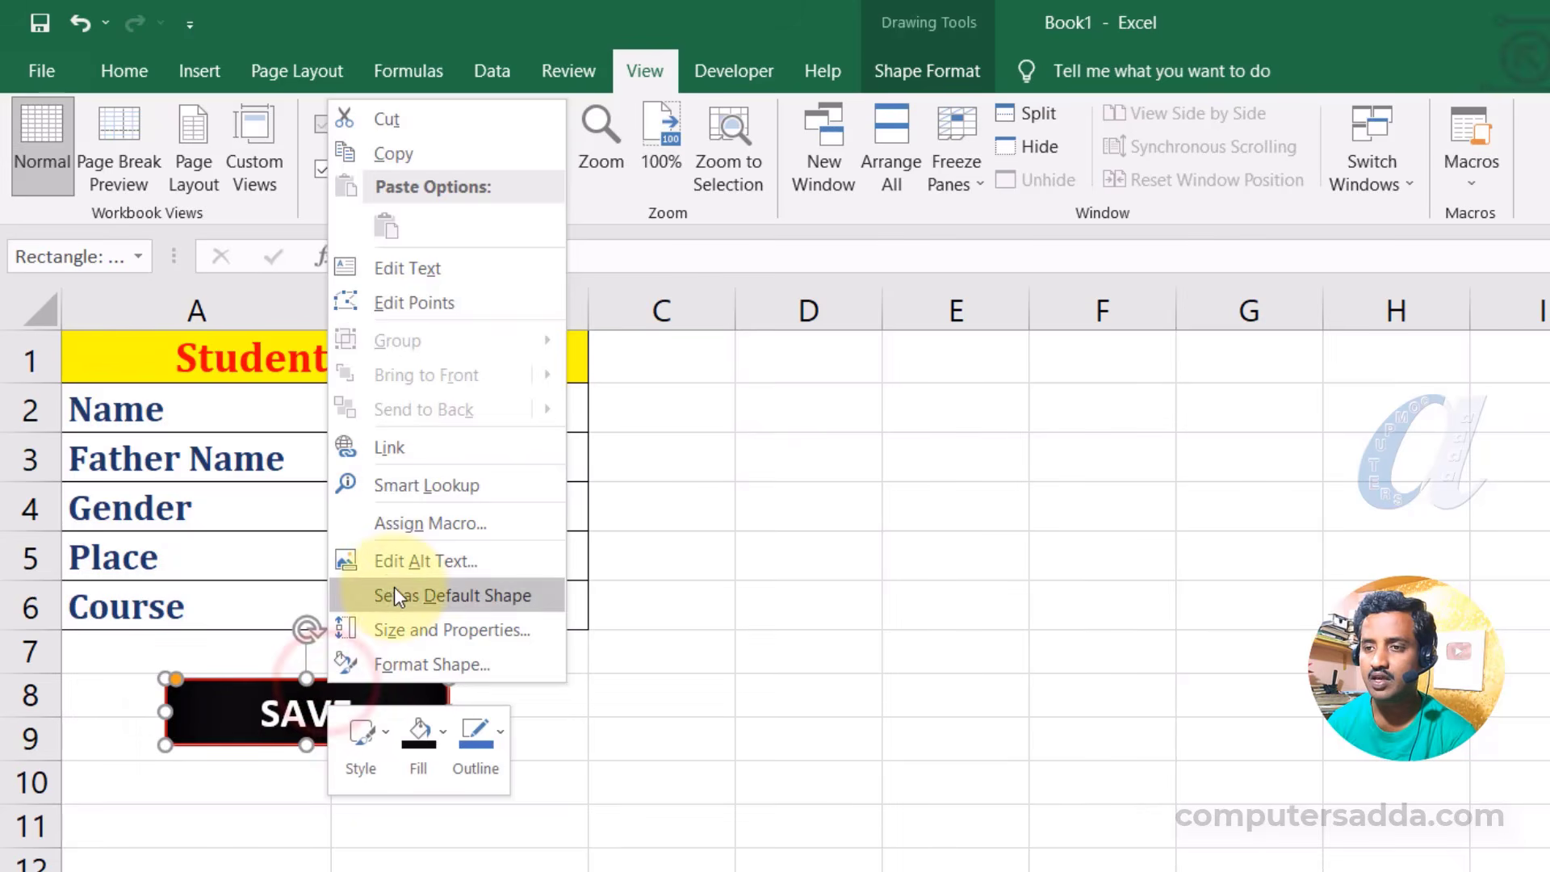
left_click(518, 525)
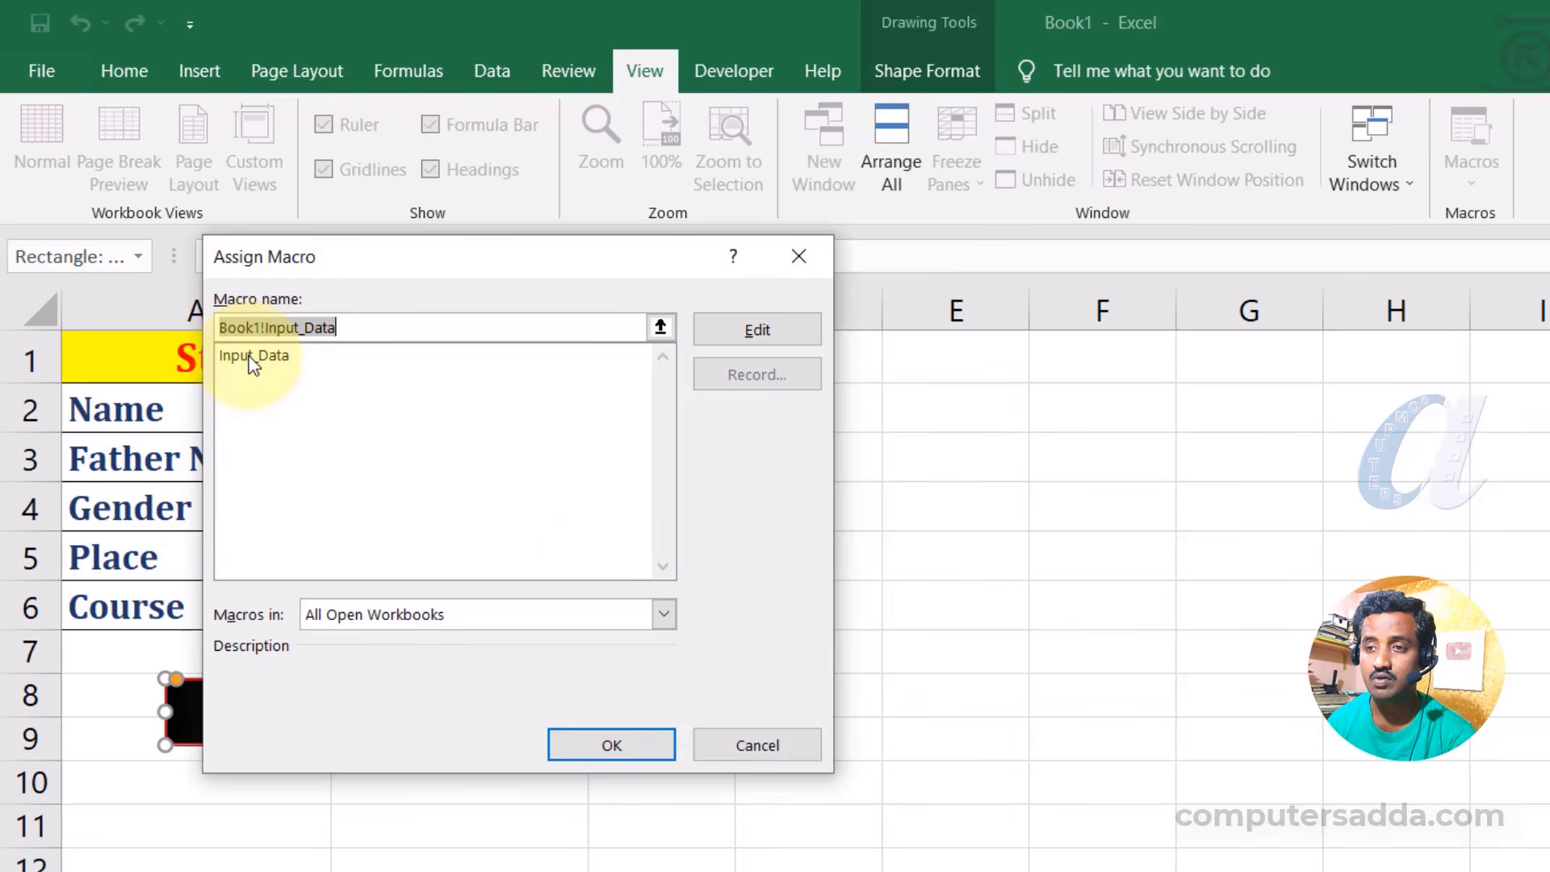
left_click(253, 356)
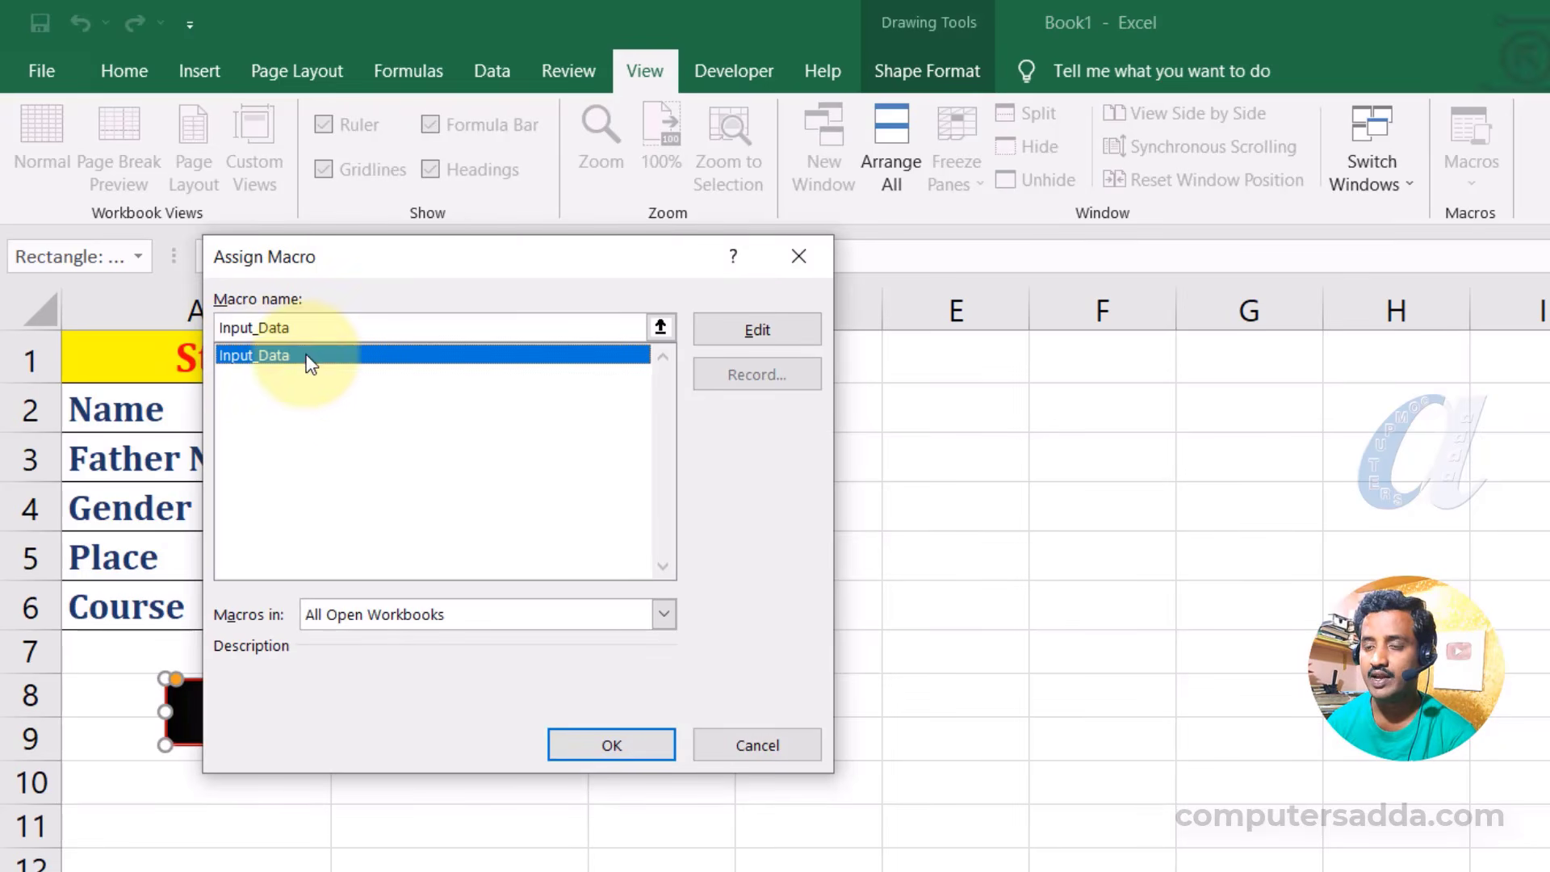
left_click(614, 744)
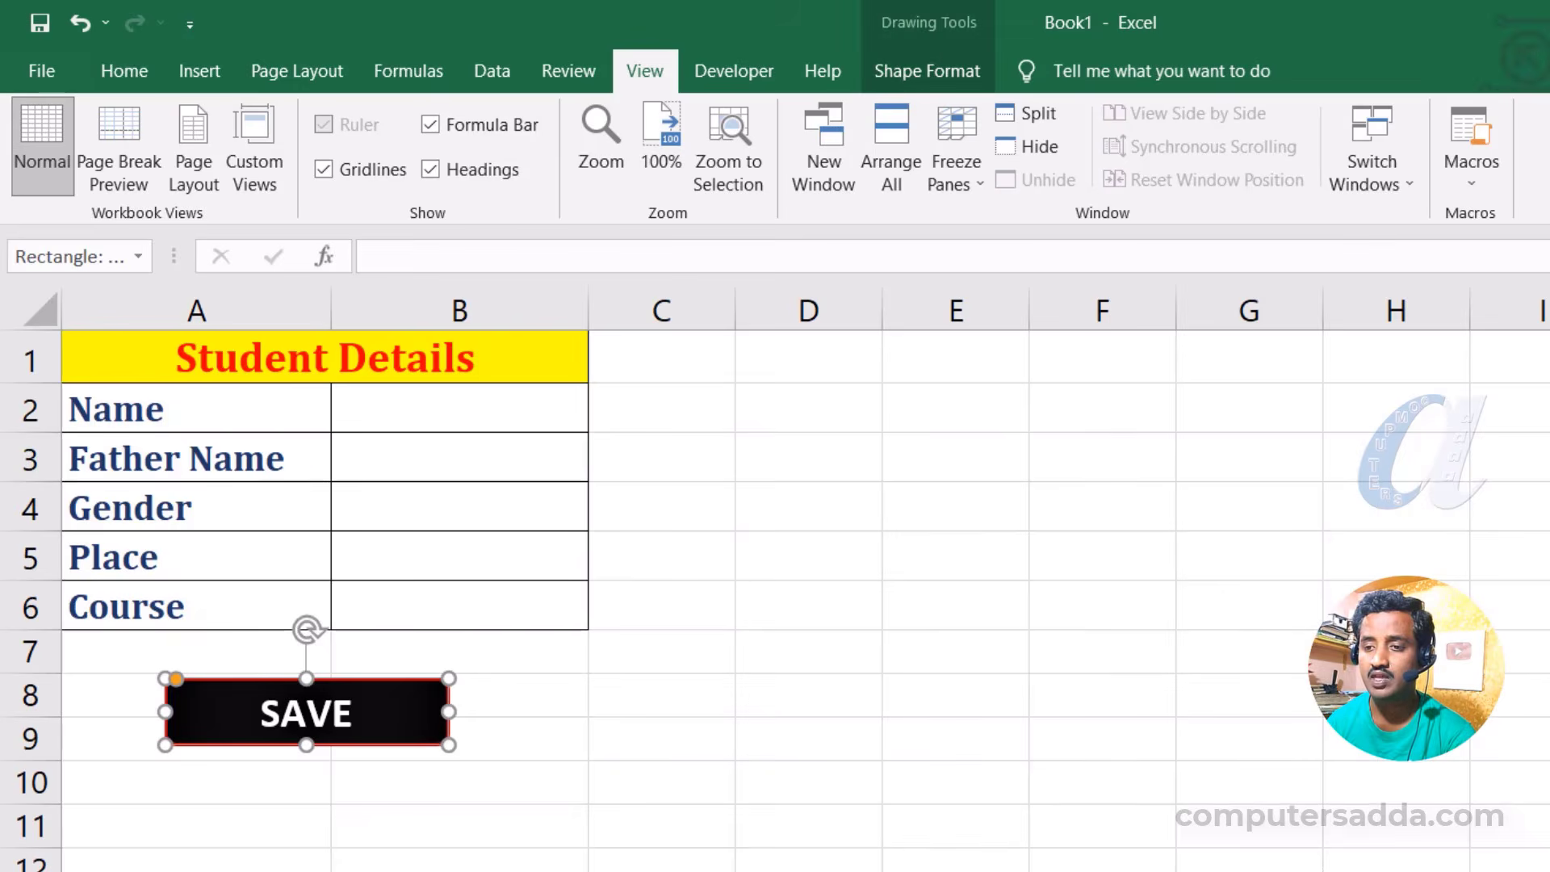
Enter a new student's name in B2 and the father's name in B3 of the form.
left_click(408, 412)
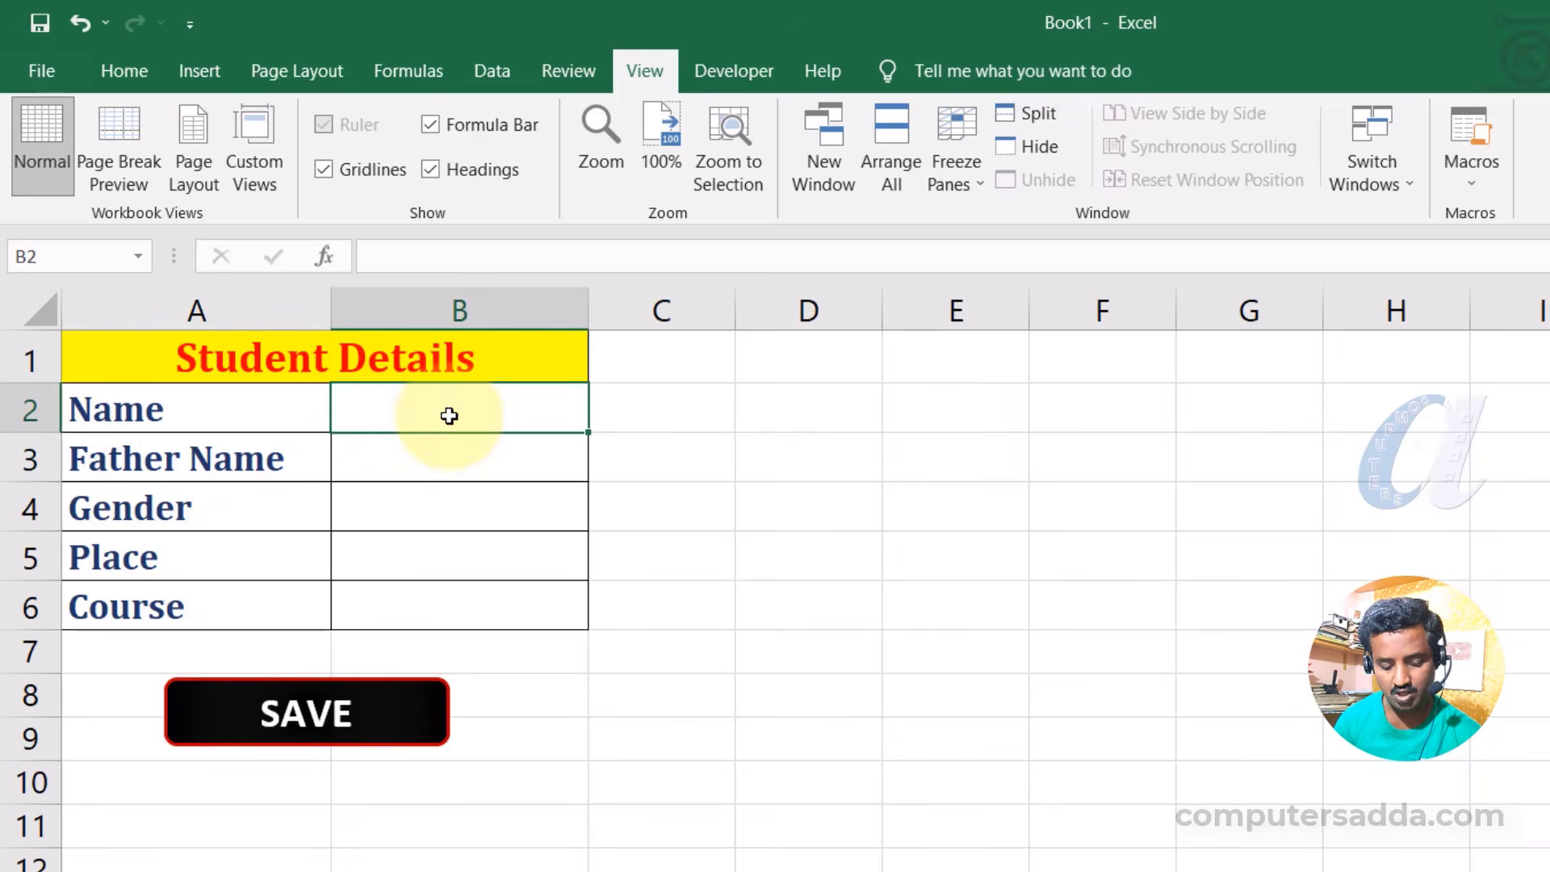
type("Ramya")
key("Return")
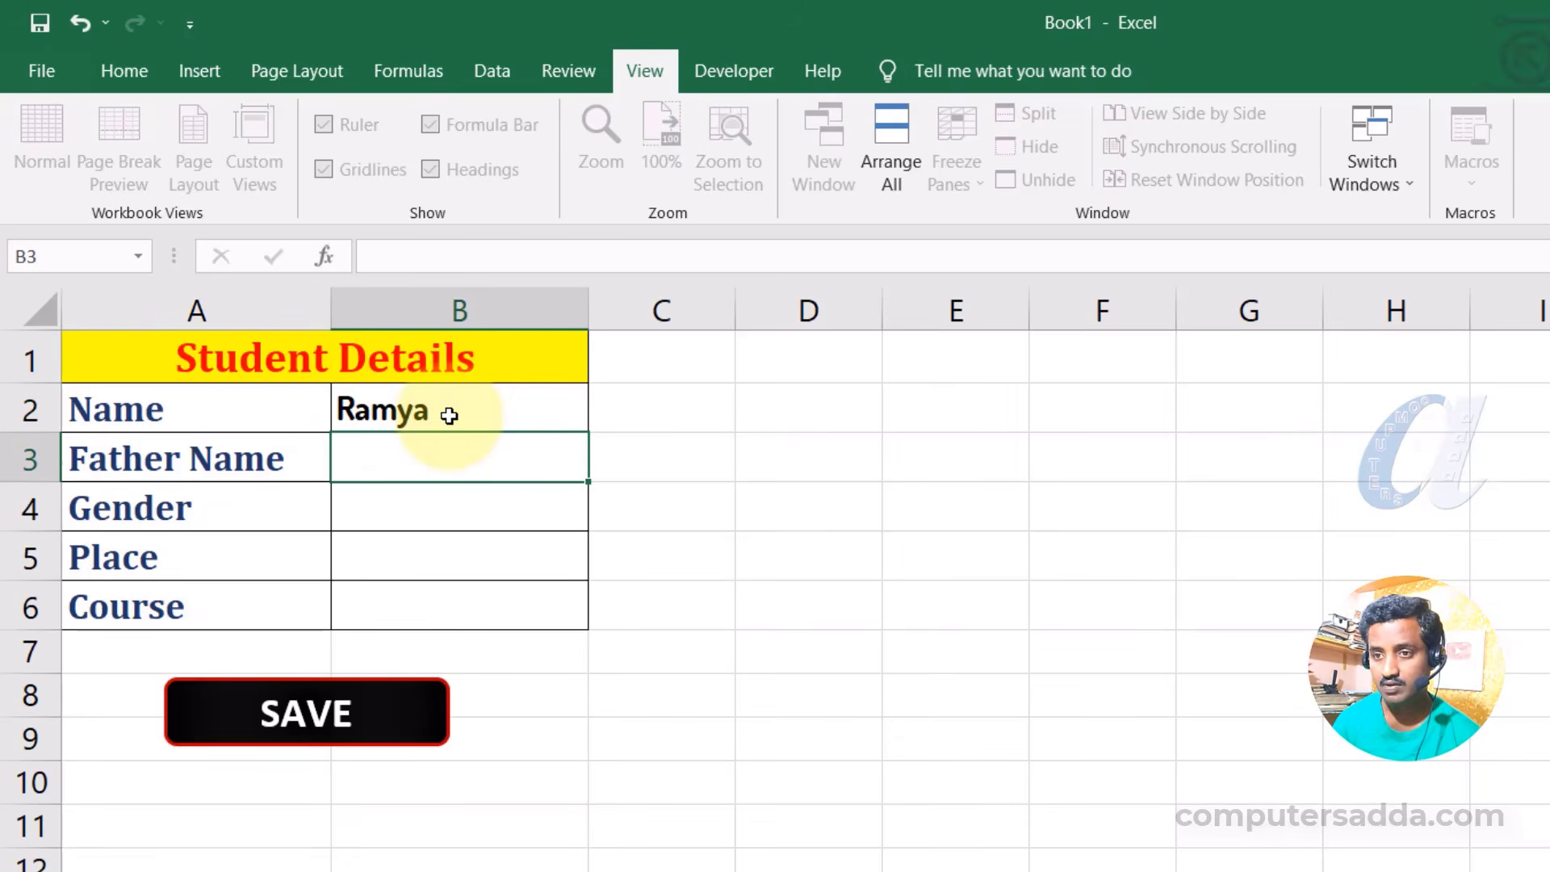
type("Sivaji")
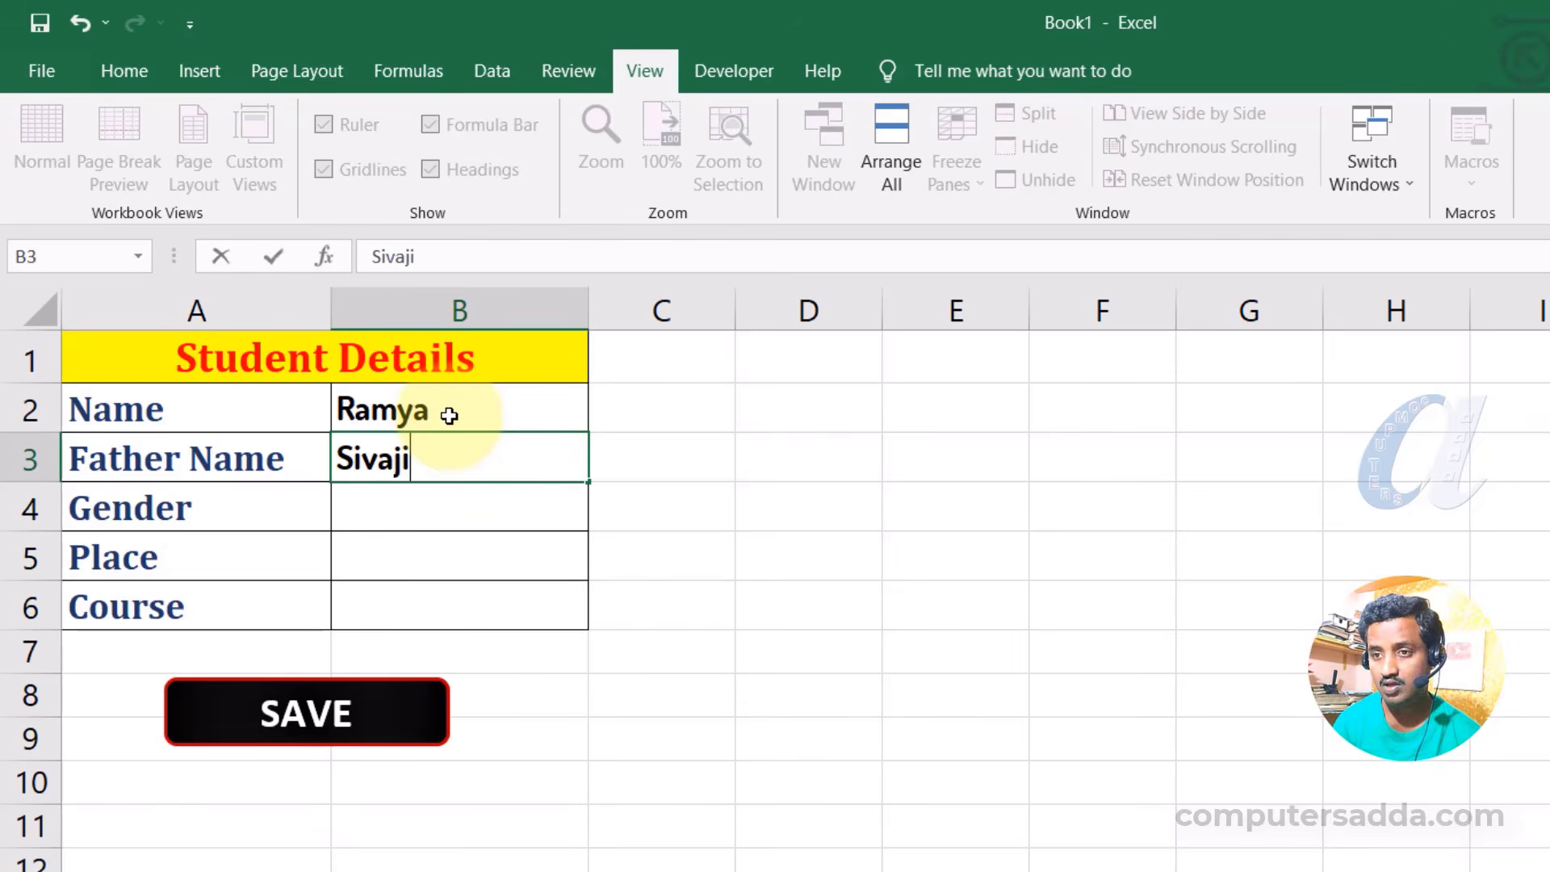
key("Tab")
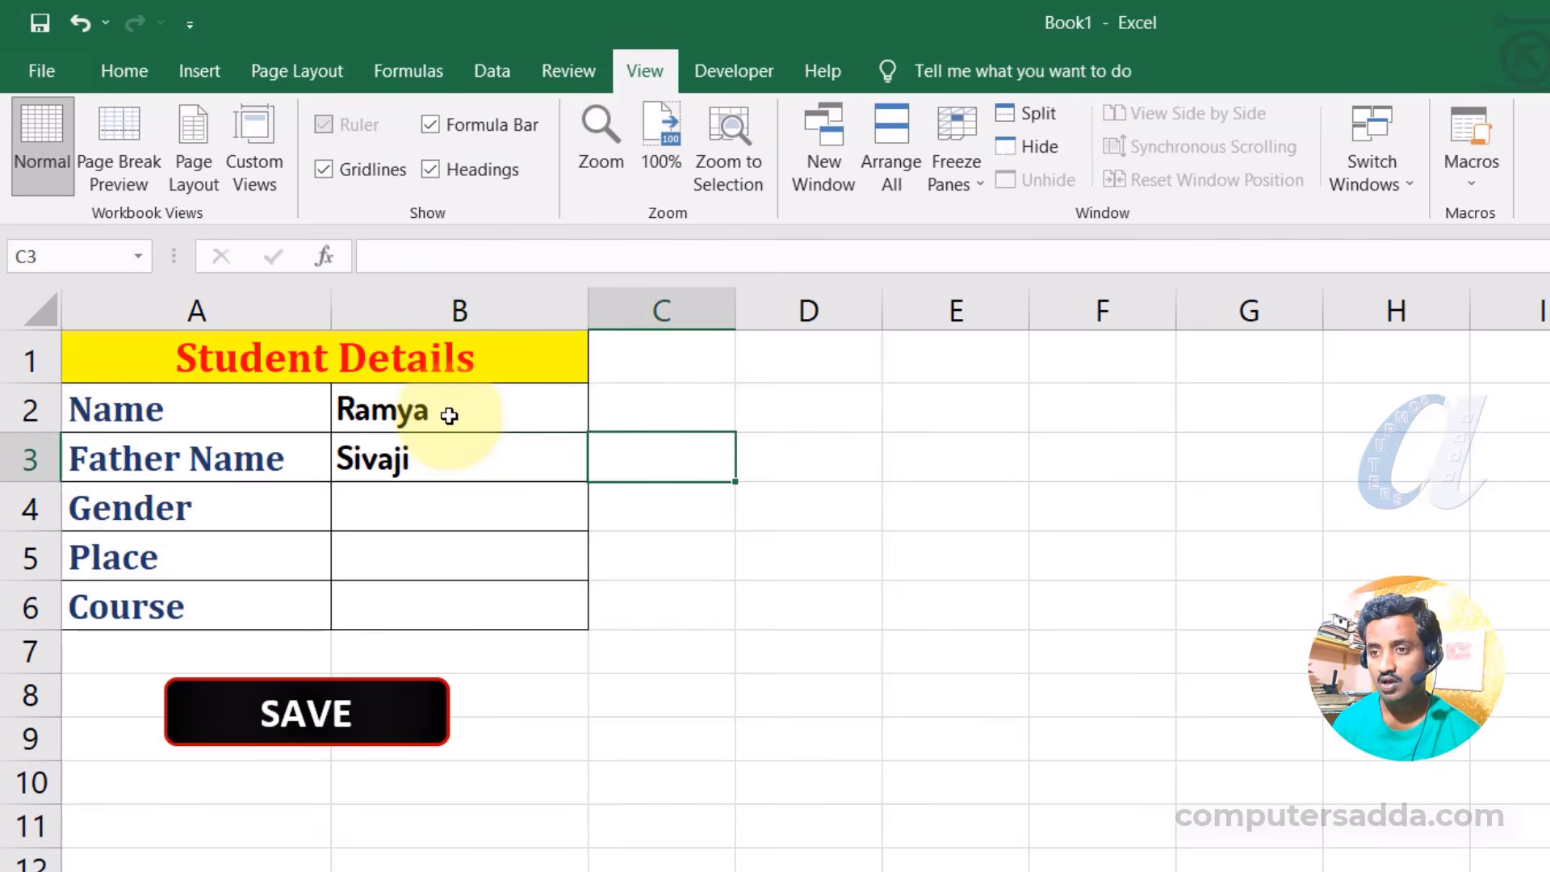
Fill in the form's remaining fields with gender Female, place Vijayawada and course Web Design.
left_click(495, 510)
left_click(600, 517)
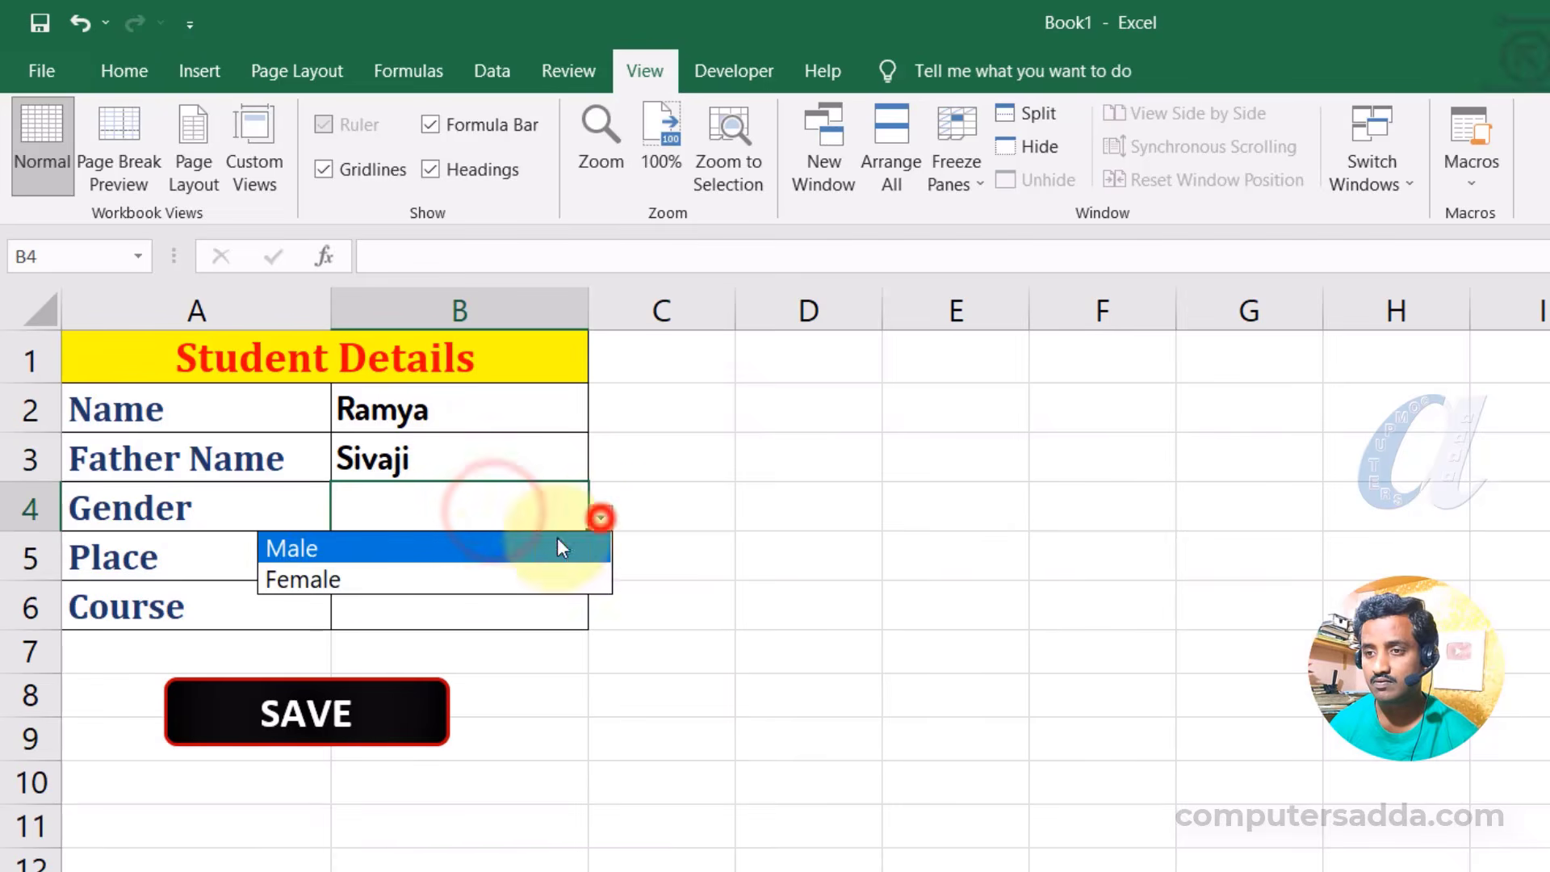
left_click(405, 587)
left_click(417, 561)
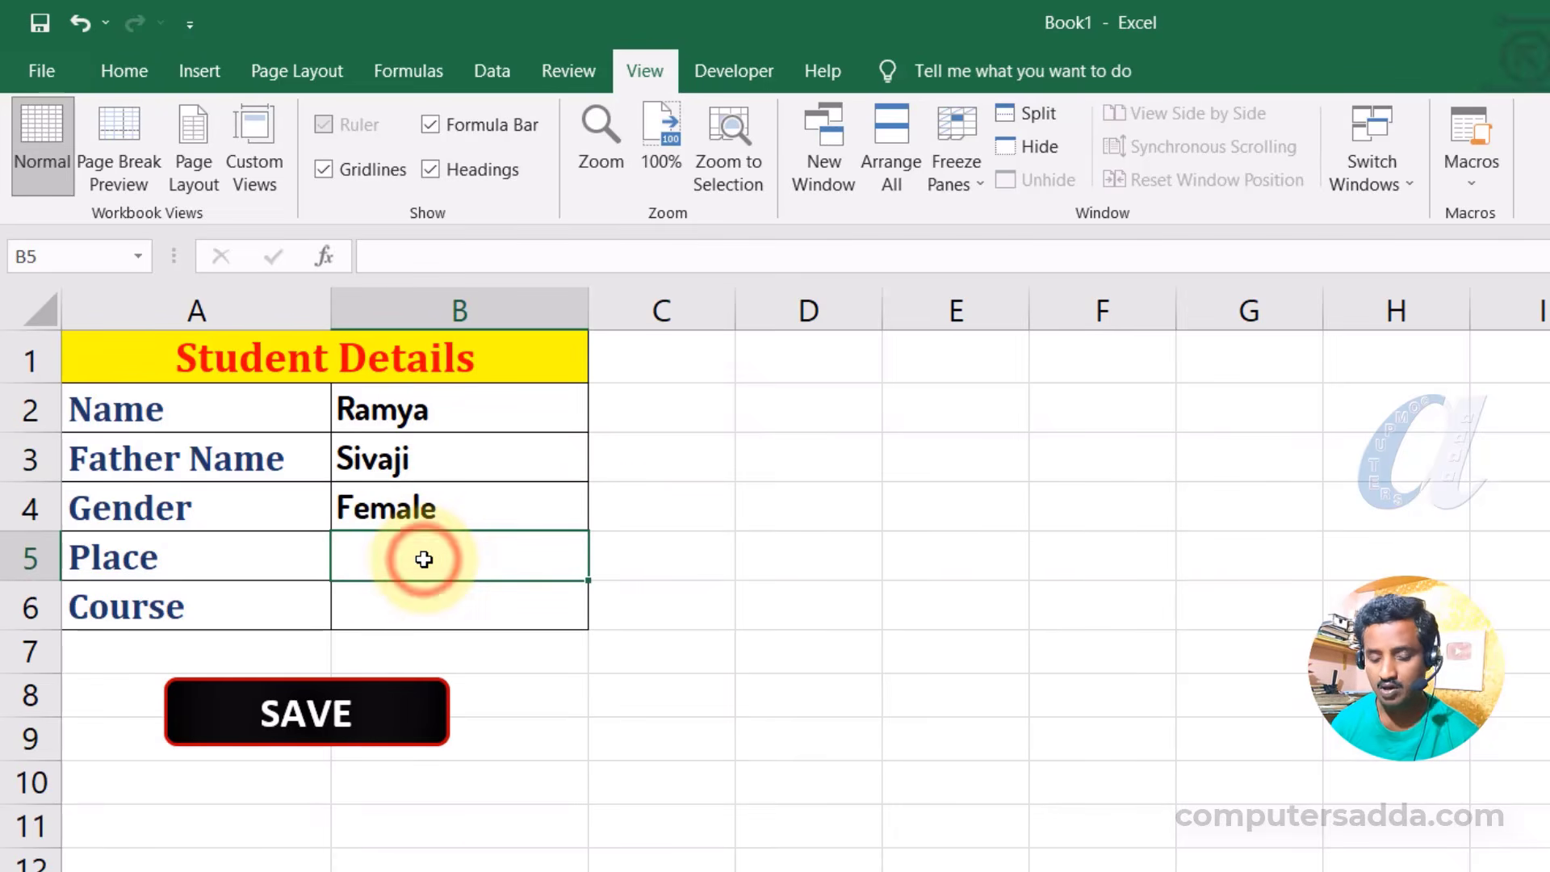
type("Vijayawada")
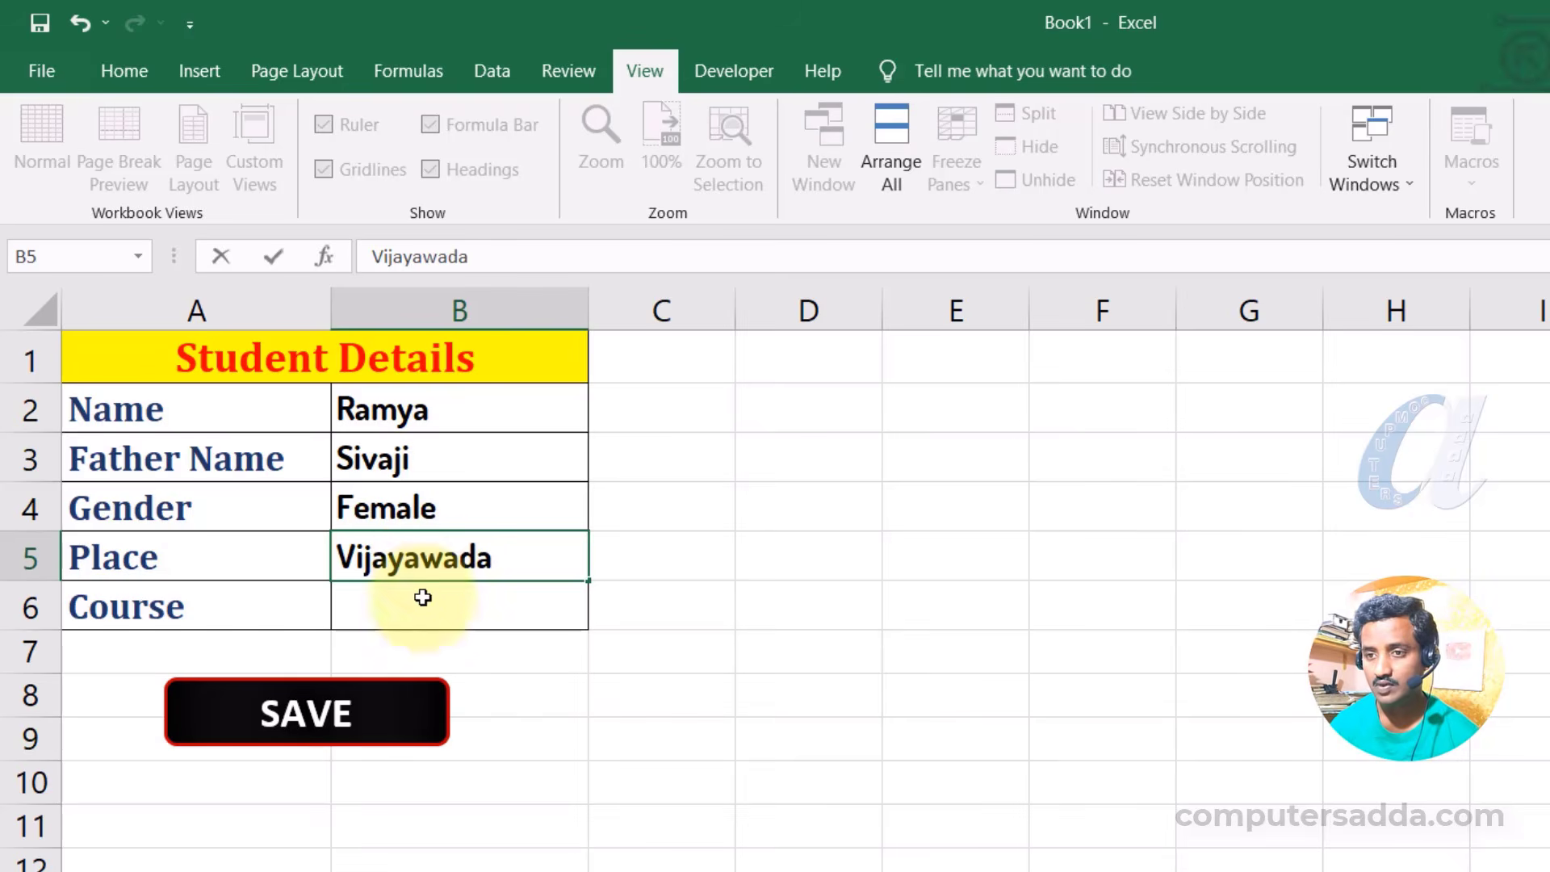
left_click(428, 601)
left_click(600, 617)
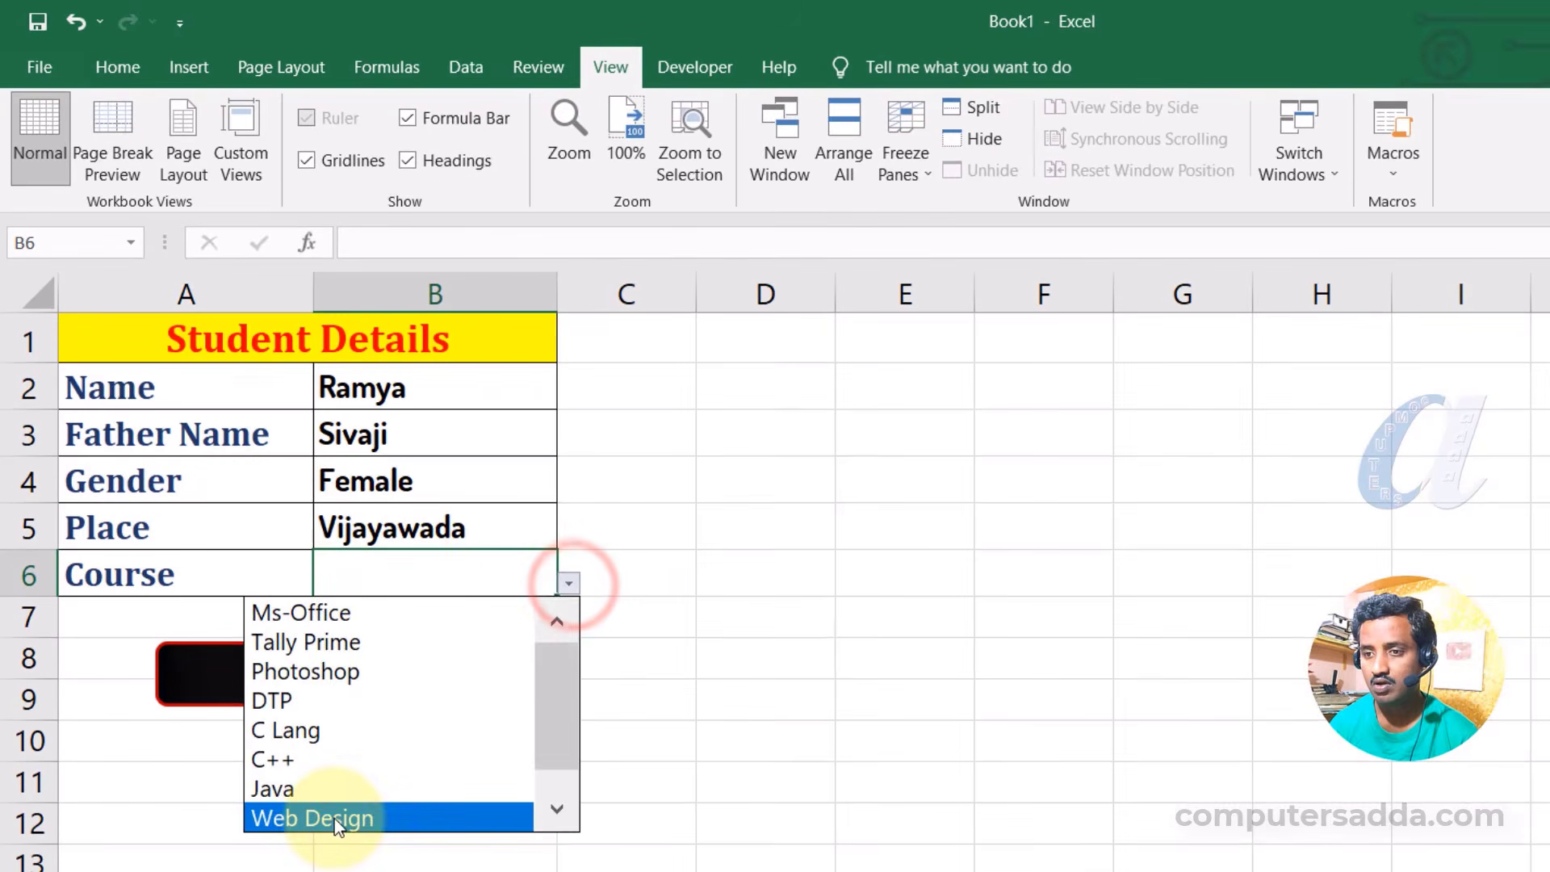
left_click(356, 835)
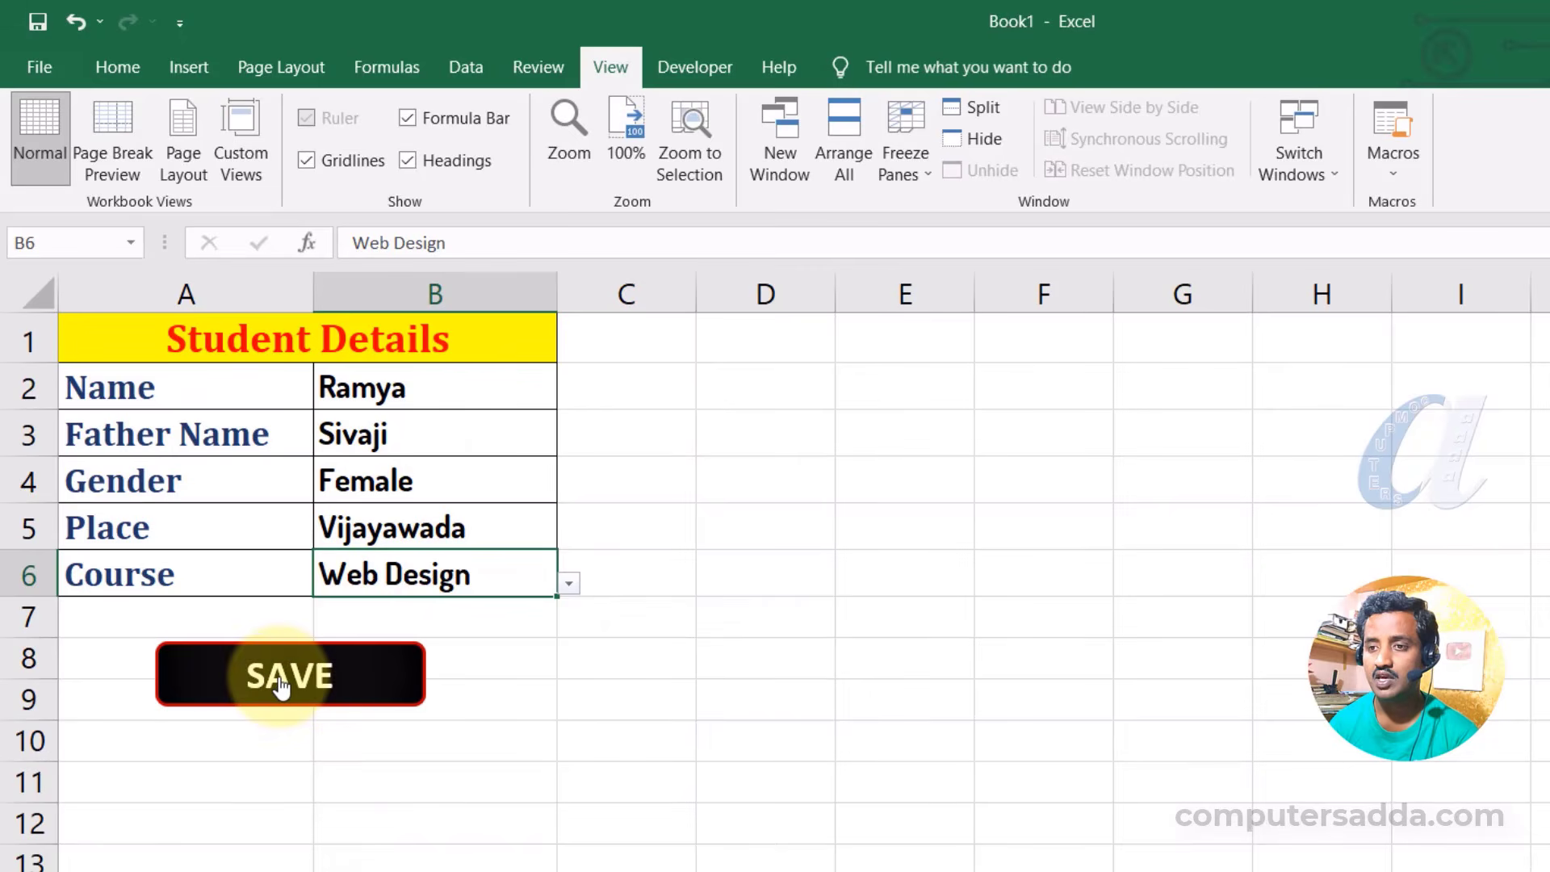
Run the macro with the form's SAVE shape and check the new record in the records sheet.
left_click(278, 672)
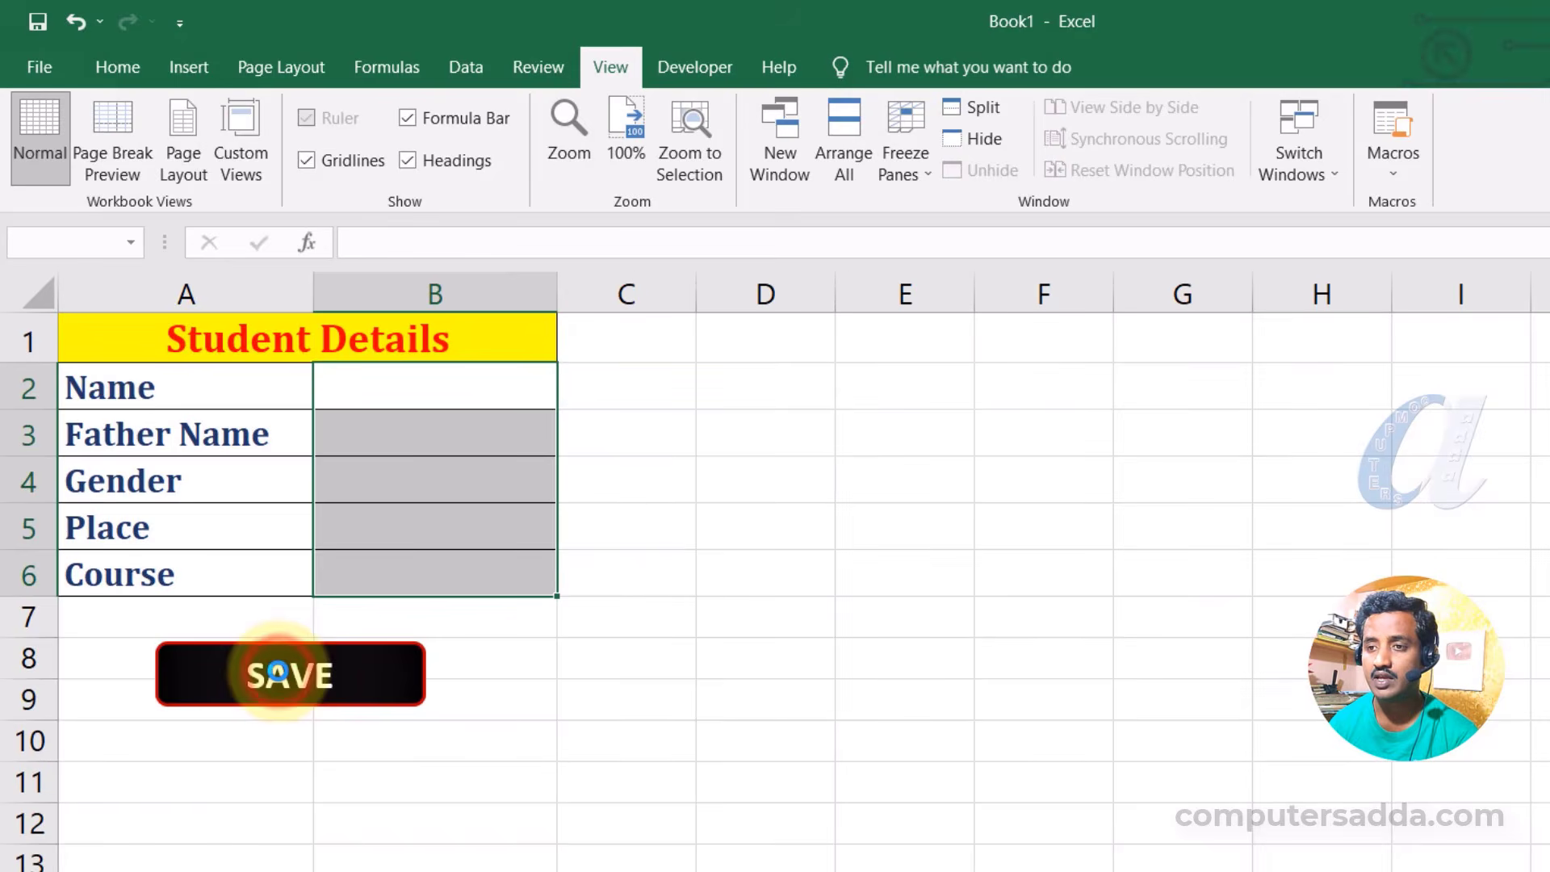
key("ctrl+Page_Down")
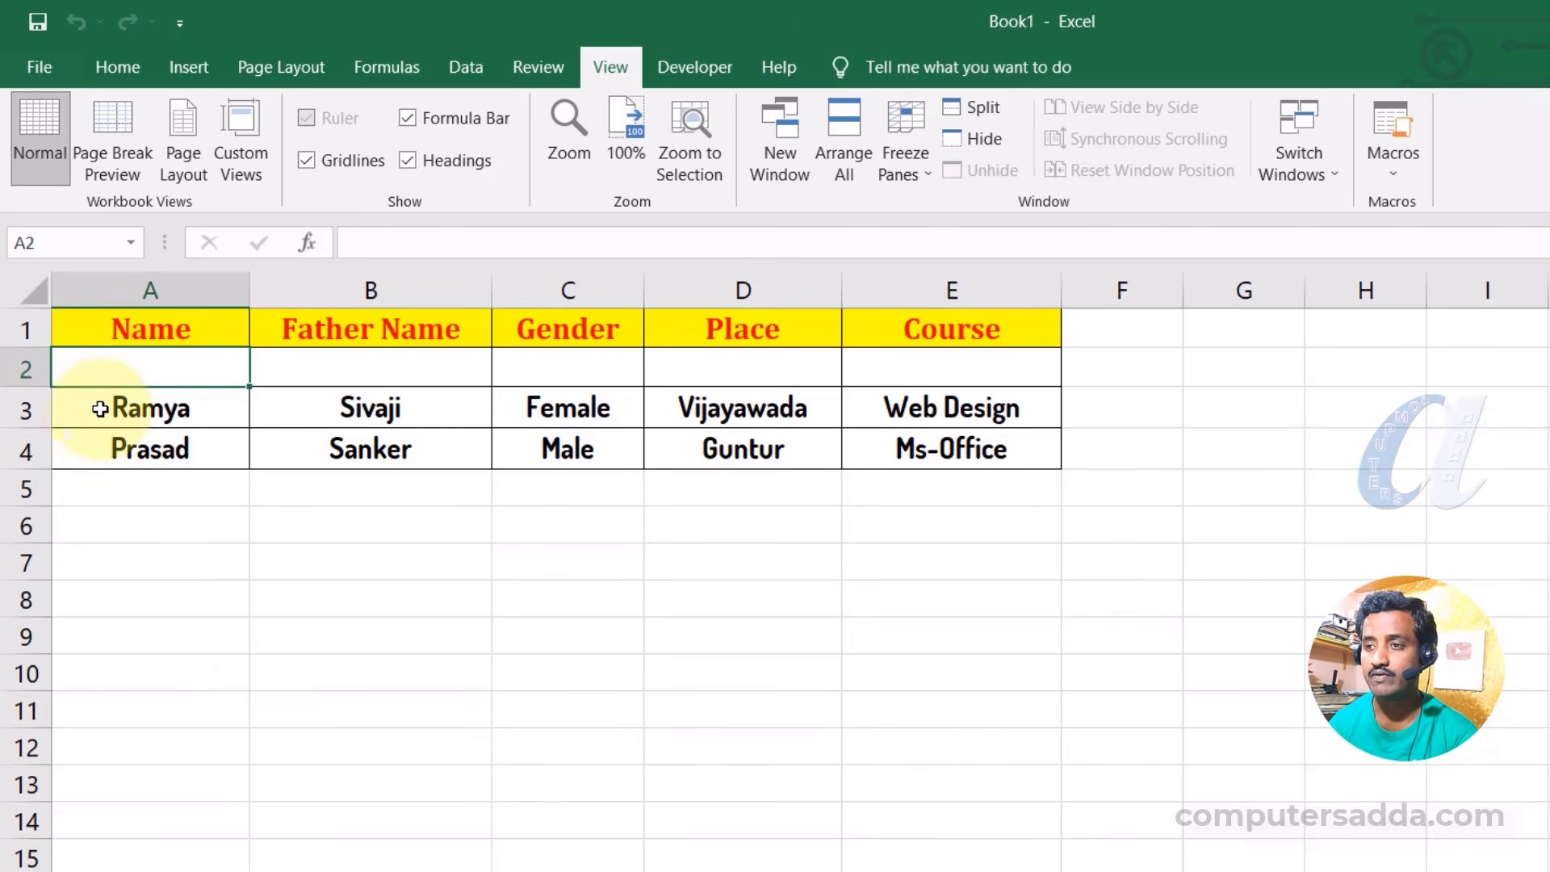
Return to the Student Details form and enter a new student's name in B2 and the father's name in B3.
key("ctrl+Page_Up")
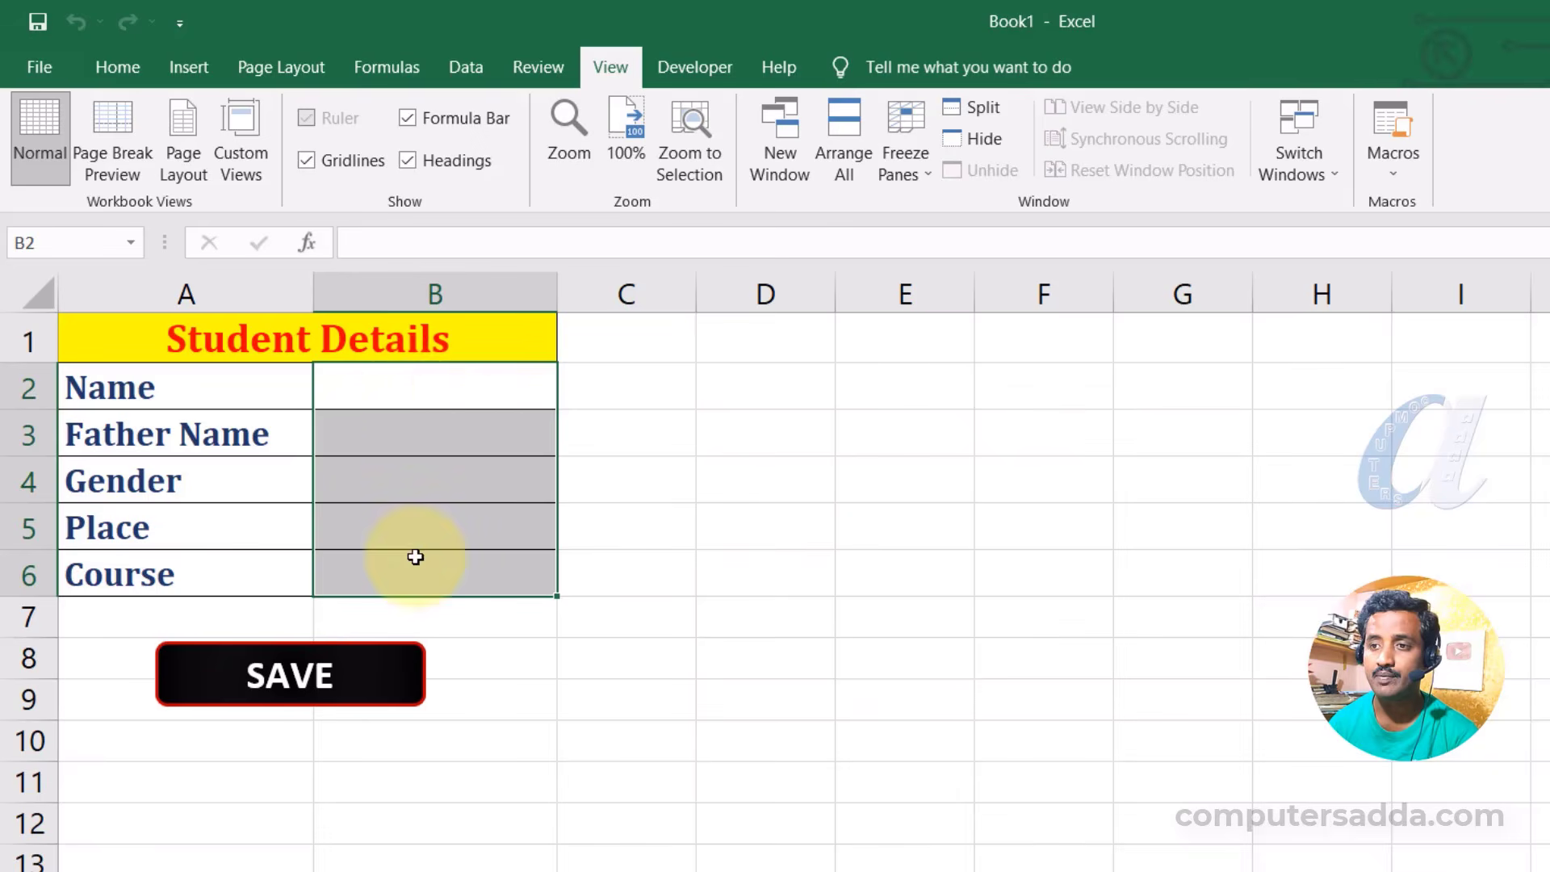
left_click(390, 388)
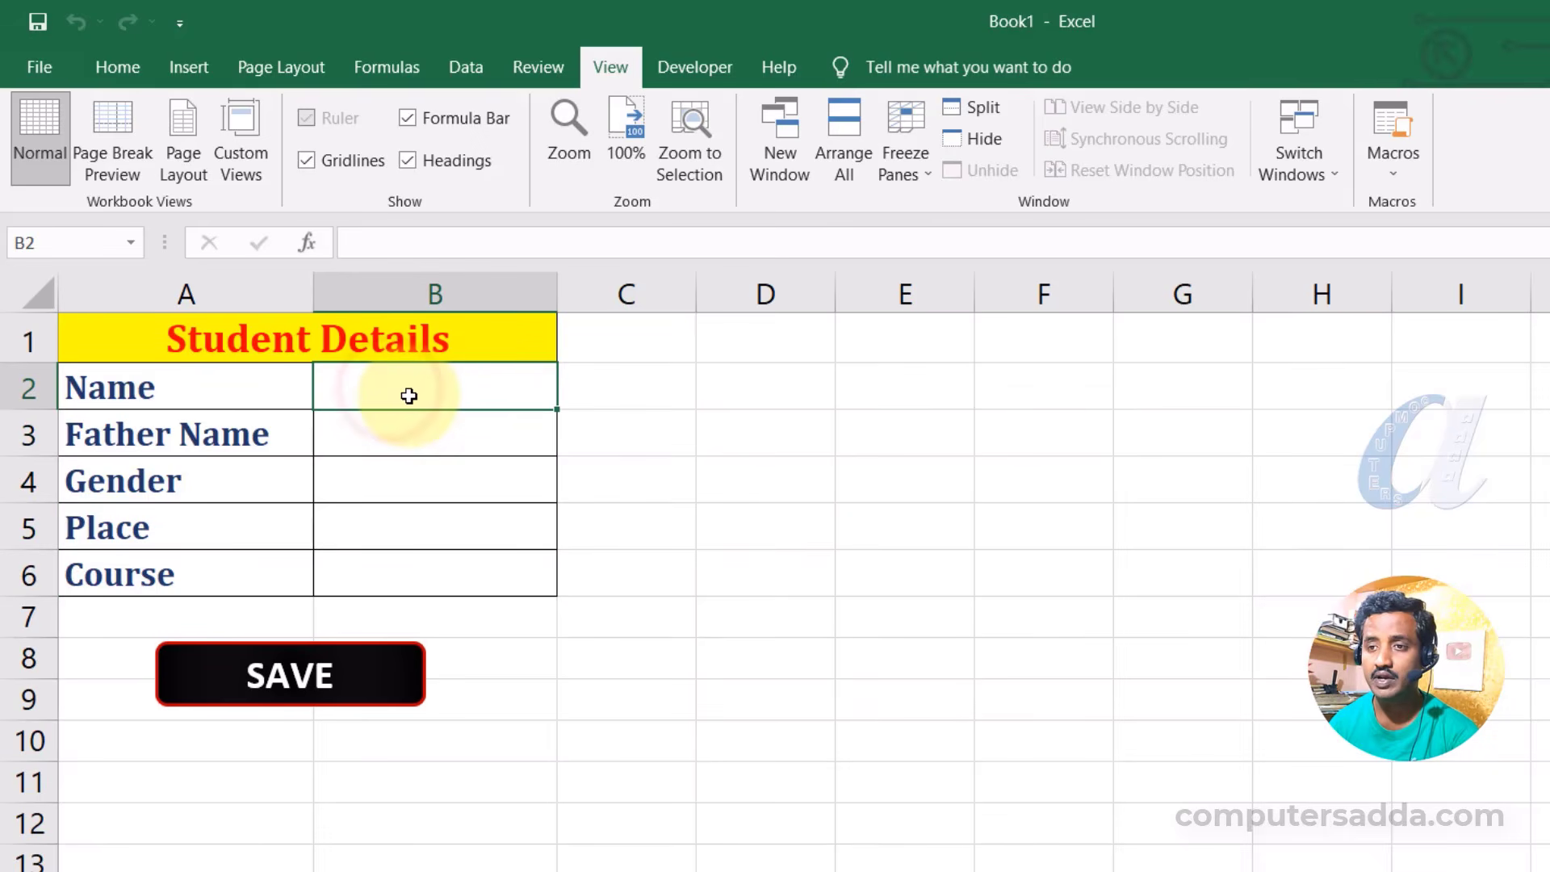
type("Kishore")
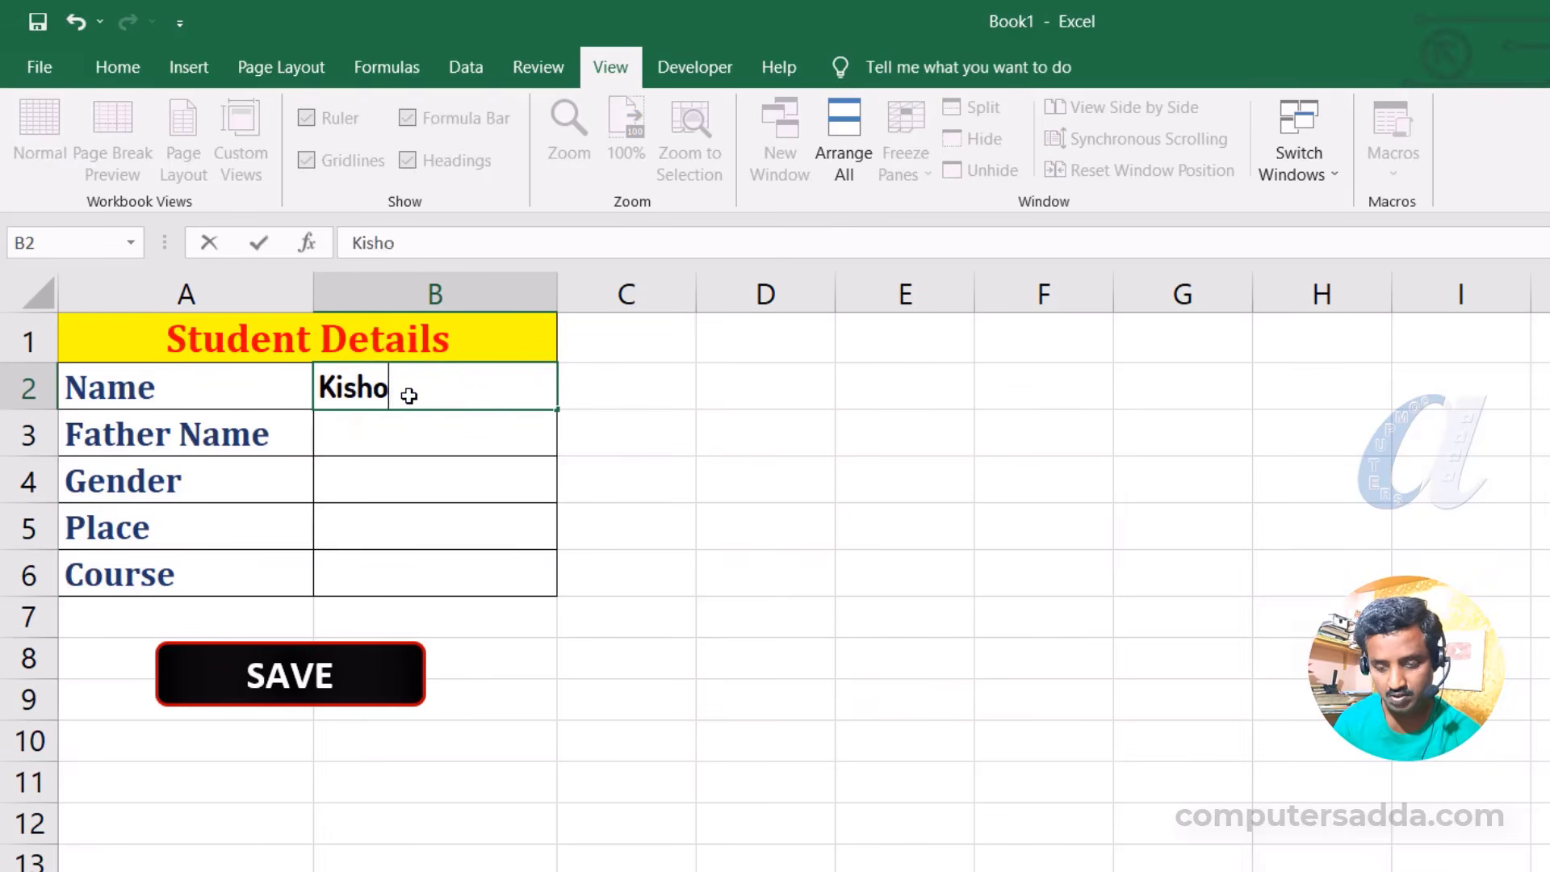
key("Return")
type("Raju")
key("Return")
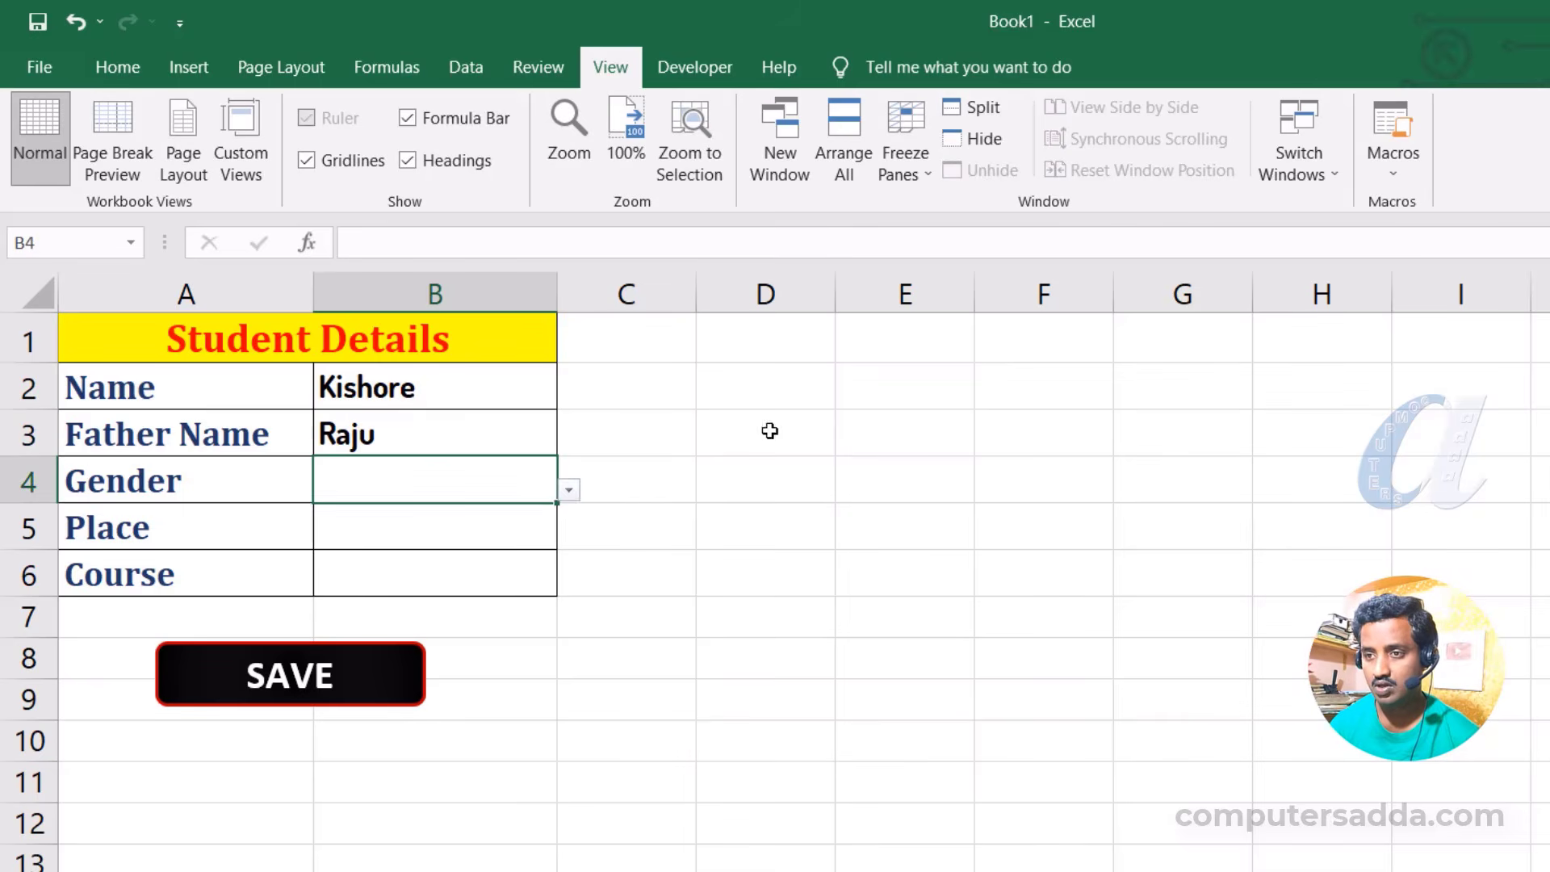
Complete the form's remaining fields with gender Male, place Guntur and course DTP.
left_click(570, 489)
left_click(363, 522)
left_click(363, 523)
type("Guntur")
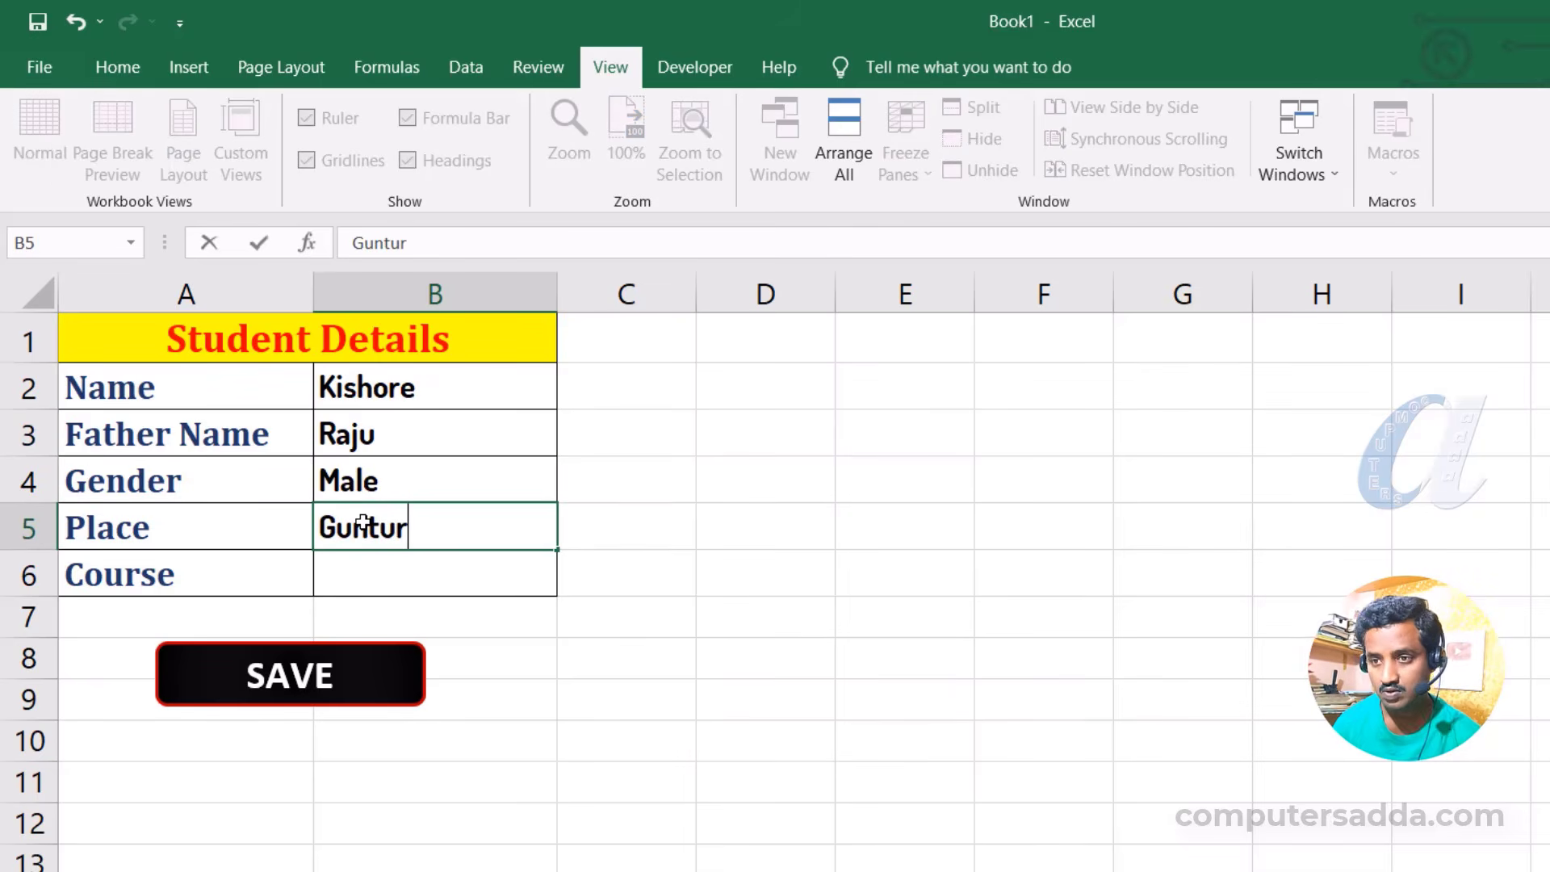
key("Return")
left_click(570, 583)
left_click(321, 714)
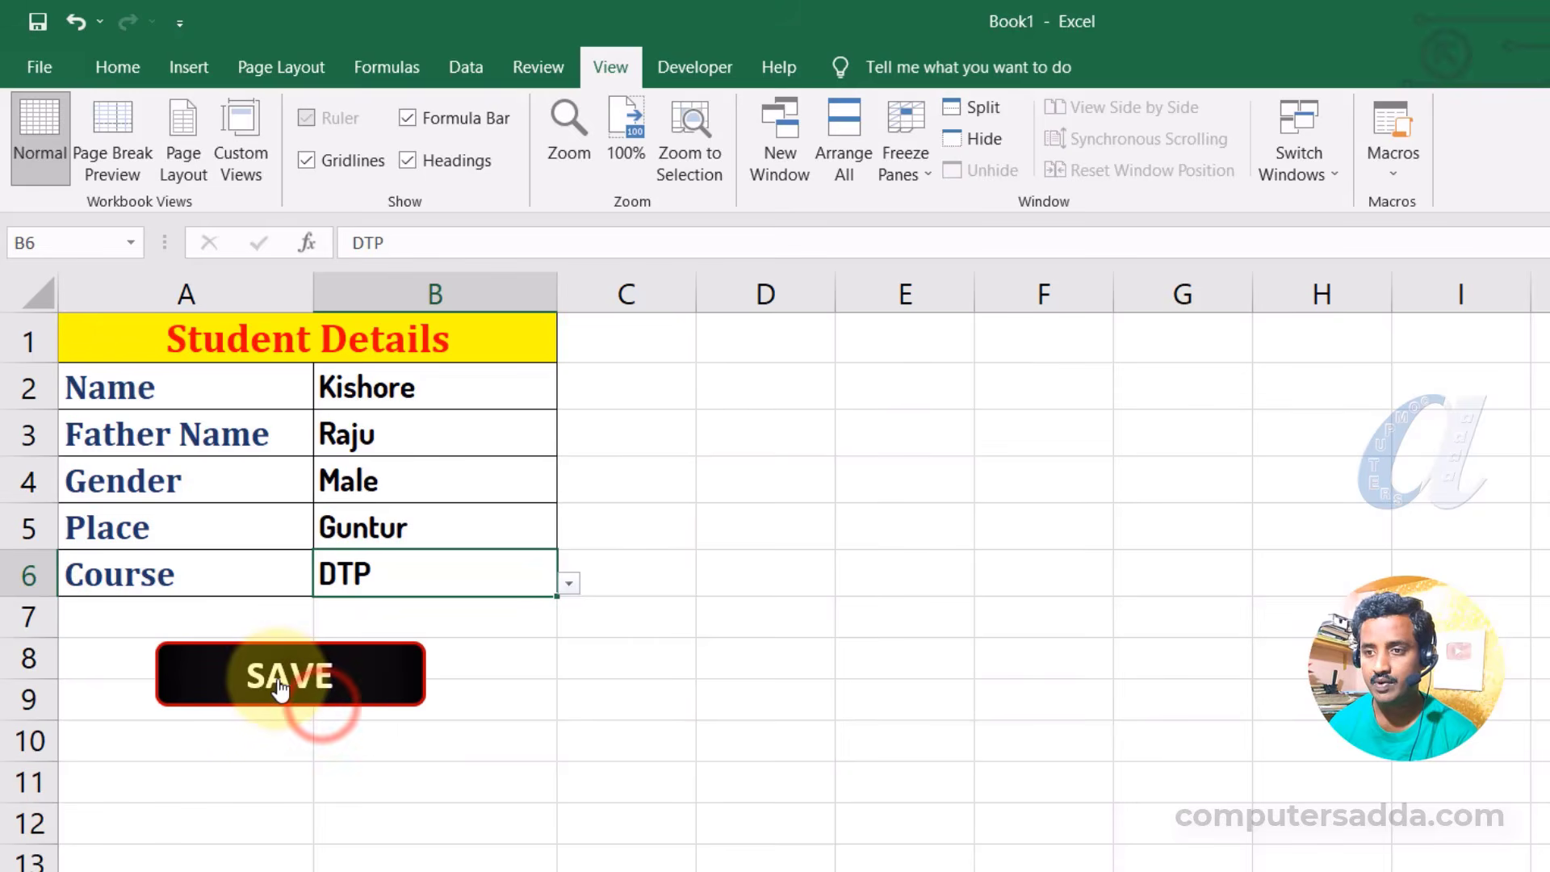
Save the completed entry with the form's SAVE shape and view the records sheet.
left_click(278, 678)
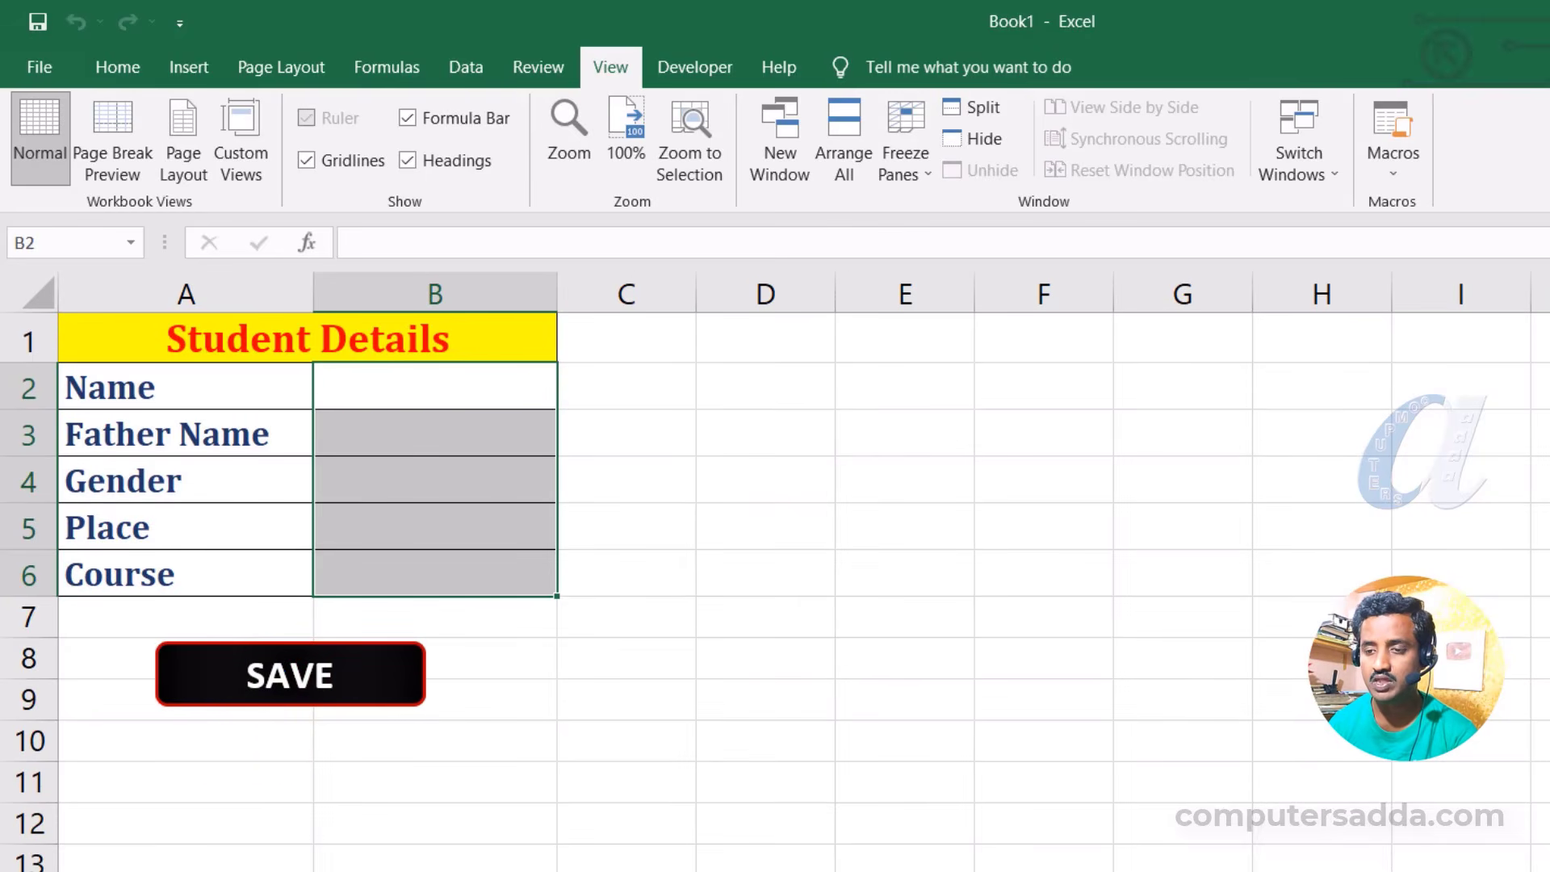
key("ctrl+Page_Down")
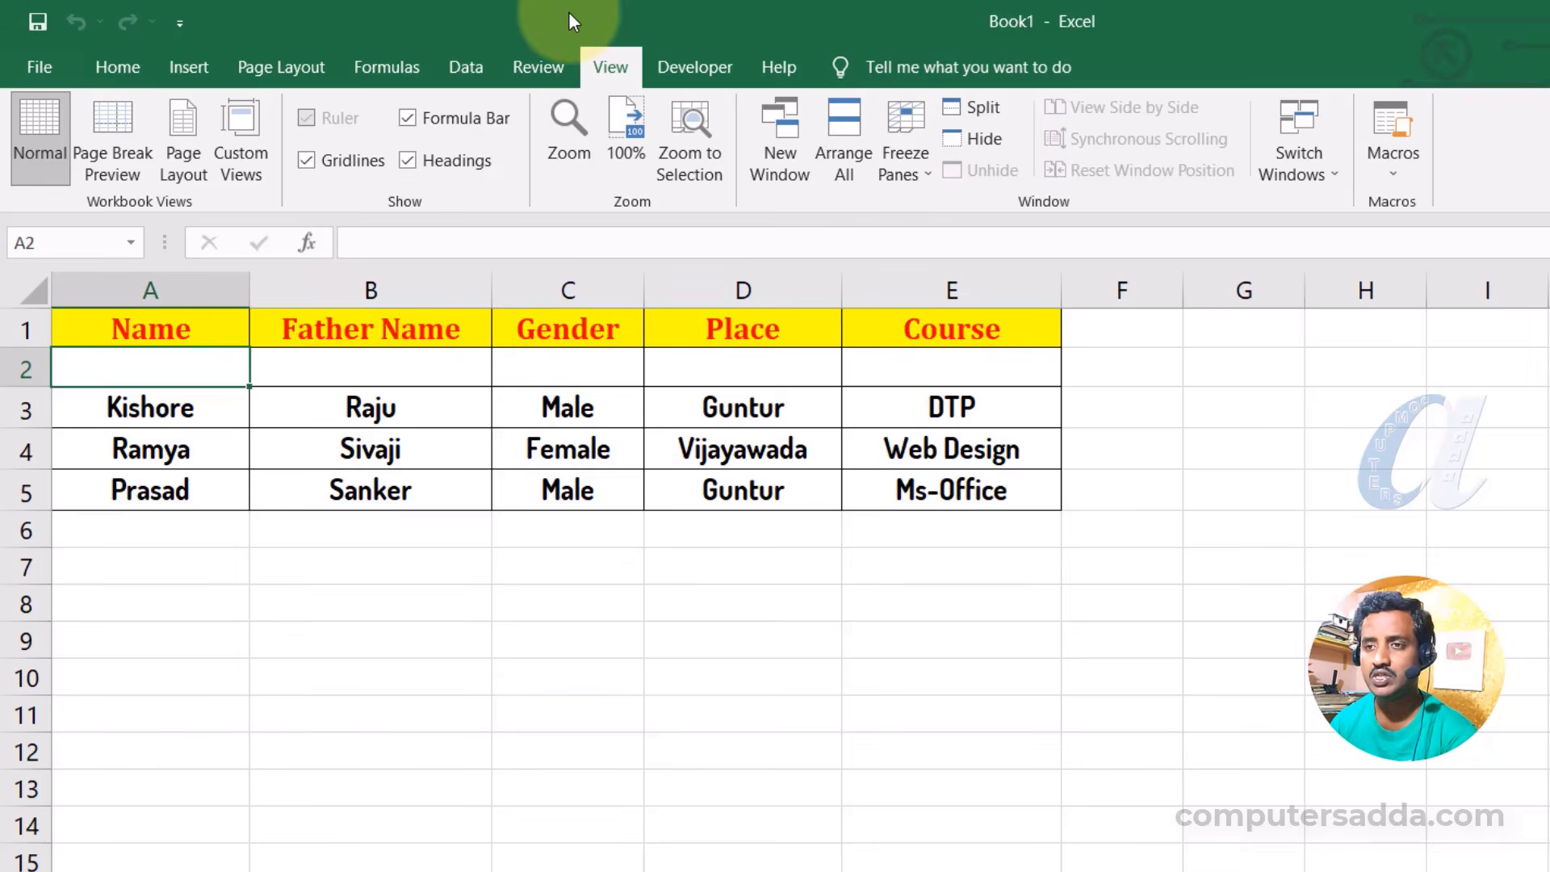
Save the workbook as Book1.xlsm in the Excel Macro-Enabled Workbook format.
left_click(46, 67)
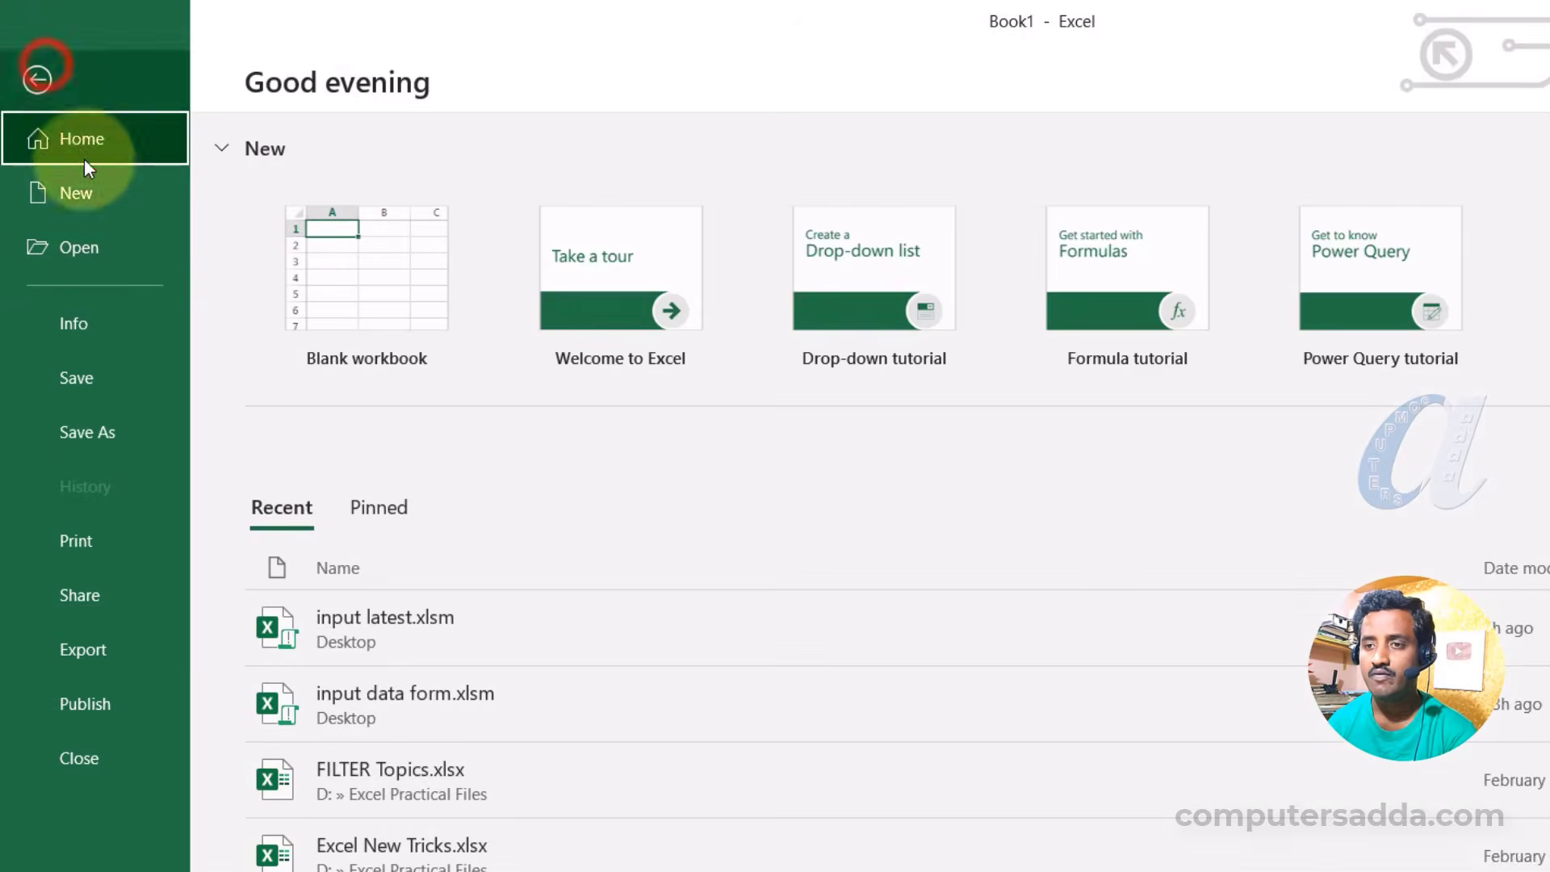
left_click(71, 427)
left_click(396, 481)
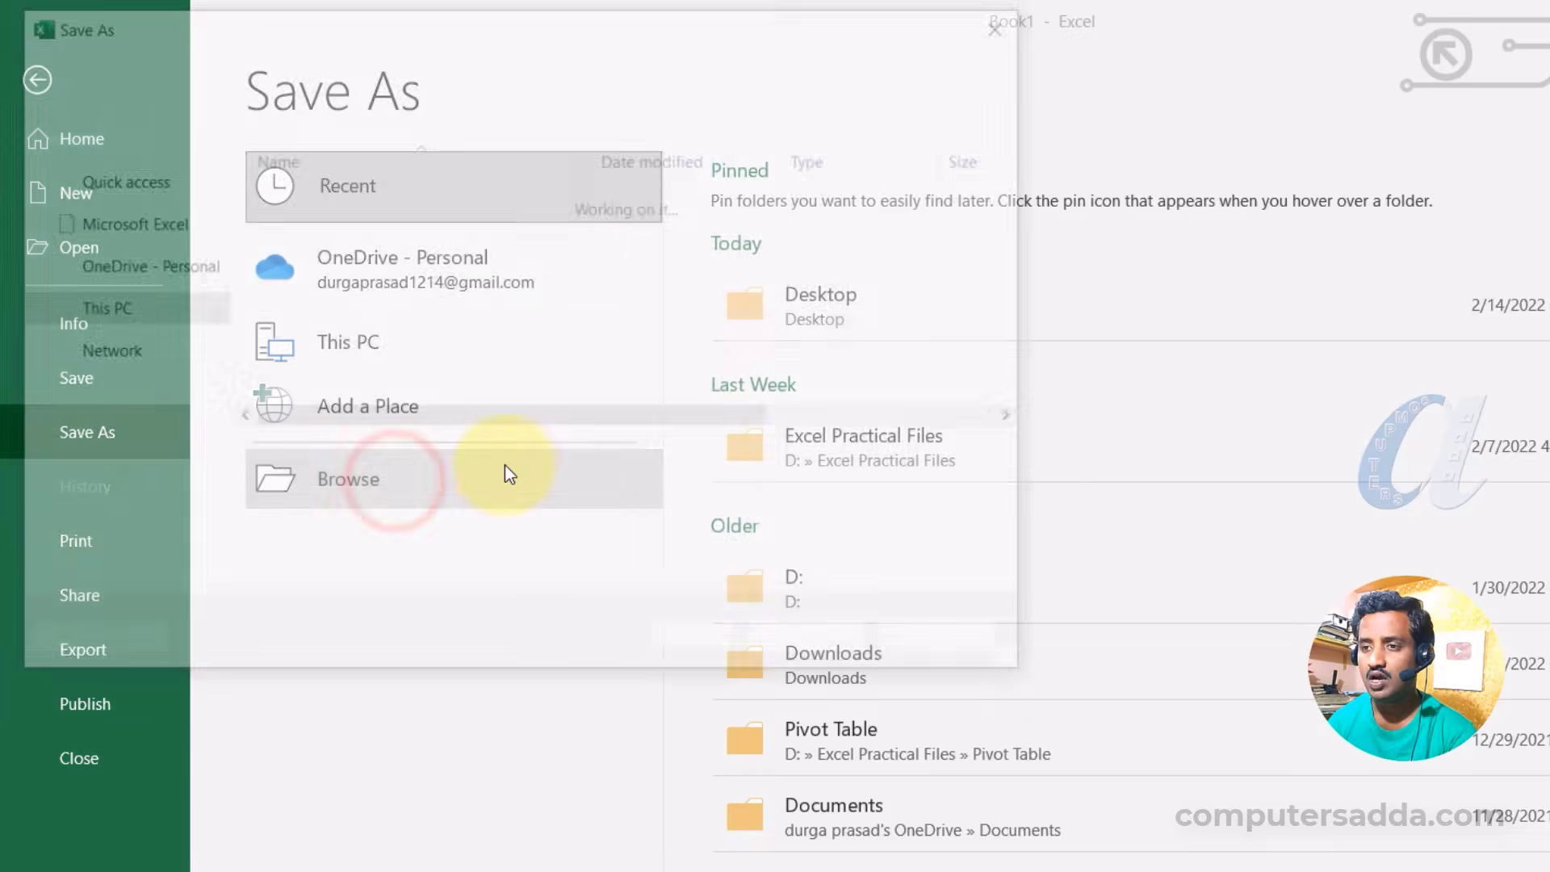
left_click(272, 497)
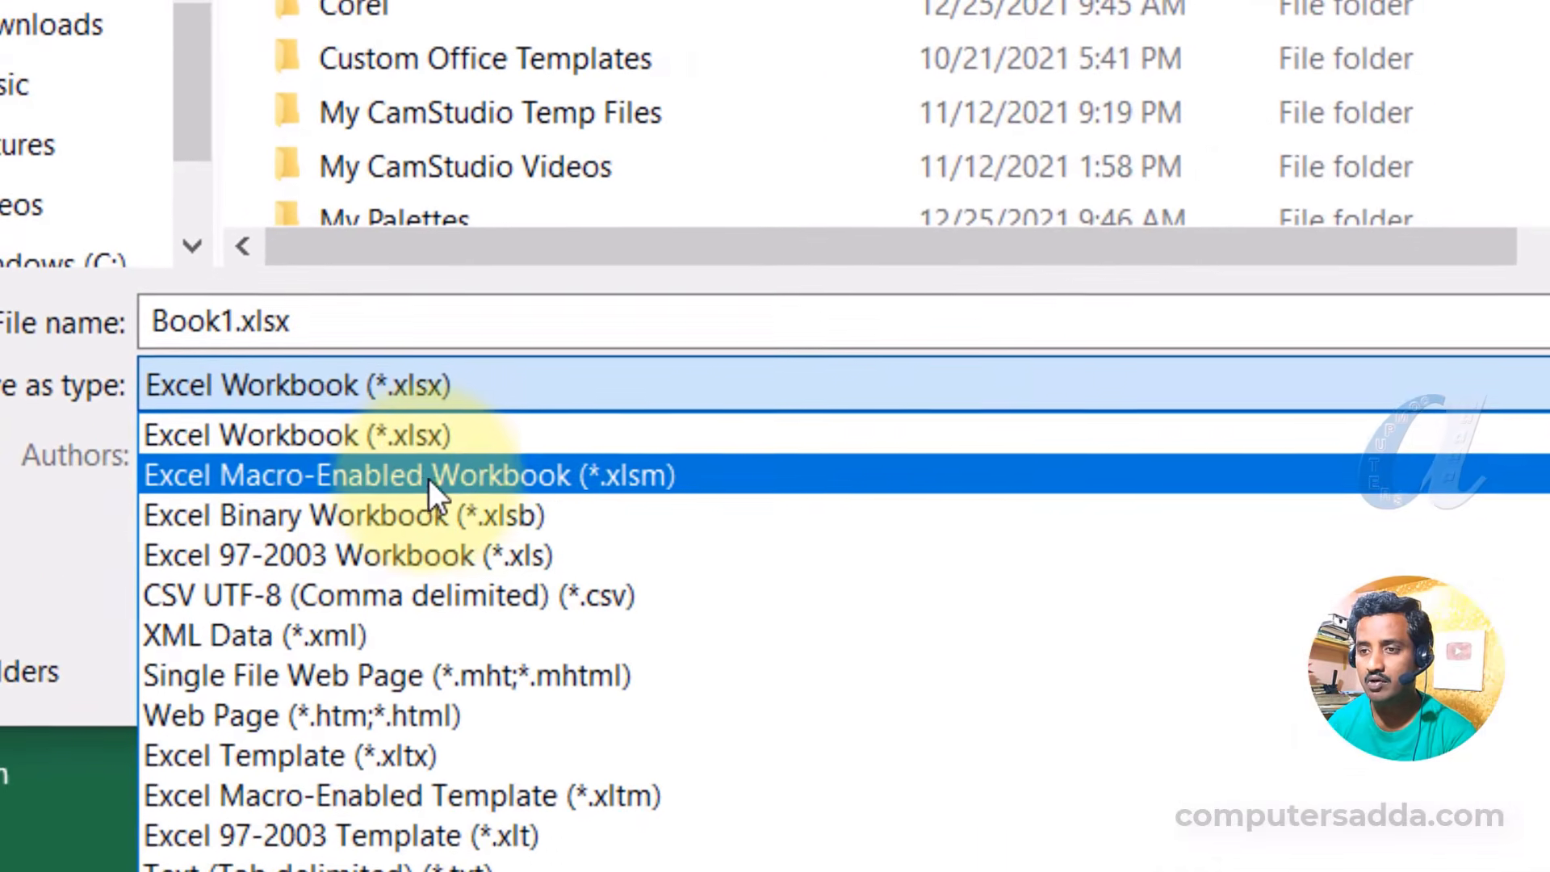
left_click(428, 476)
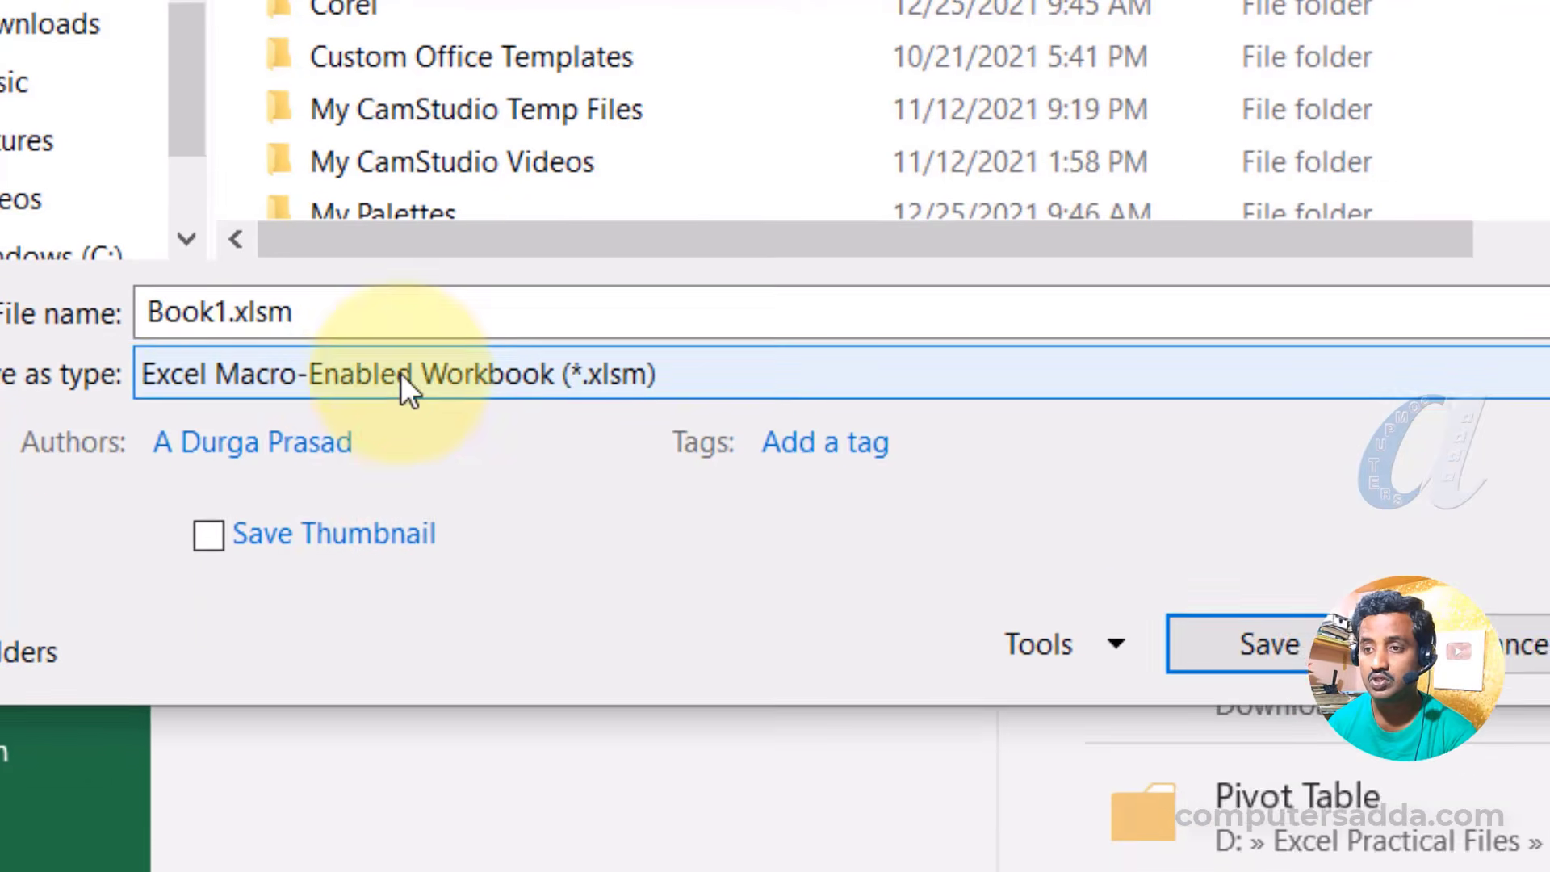
left_click(1301, 664)
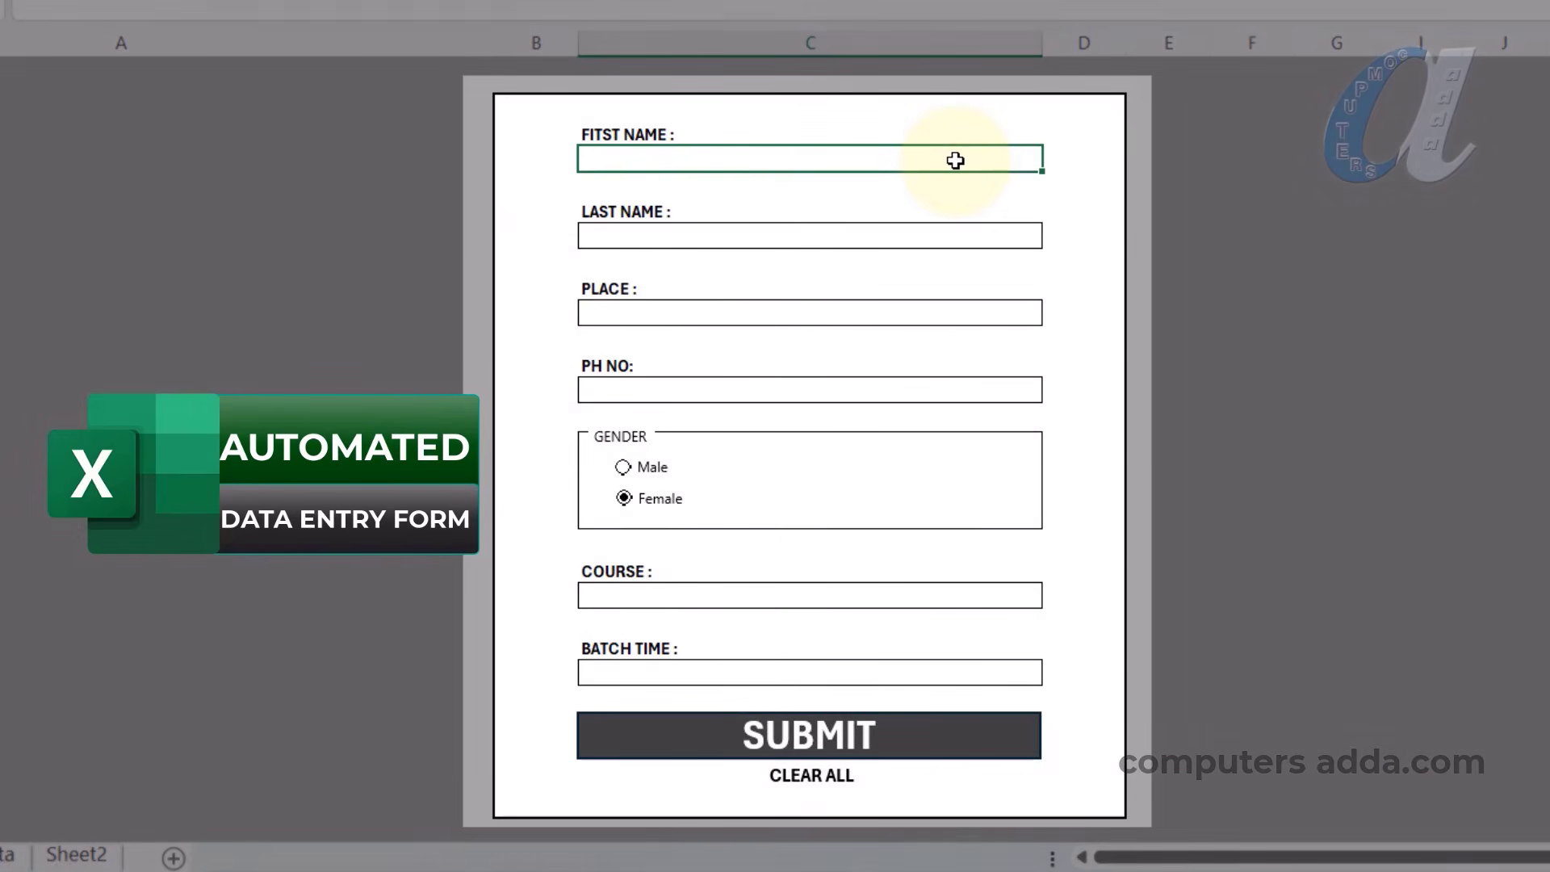
In the automated data entry form, enter the student's first name, last name, place Tenali and phone number.
type("urga")
key("Return")
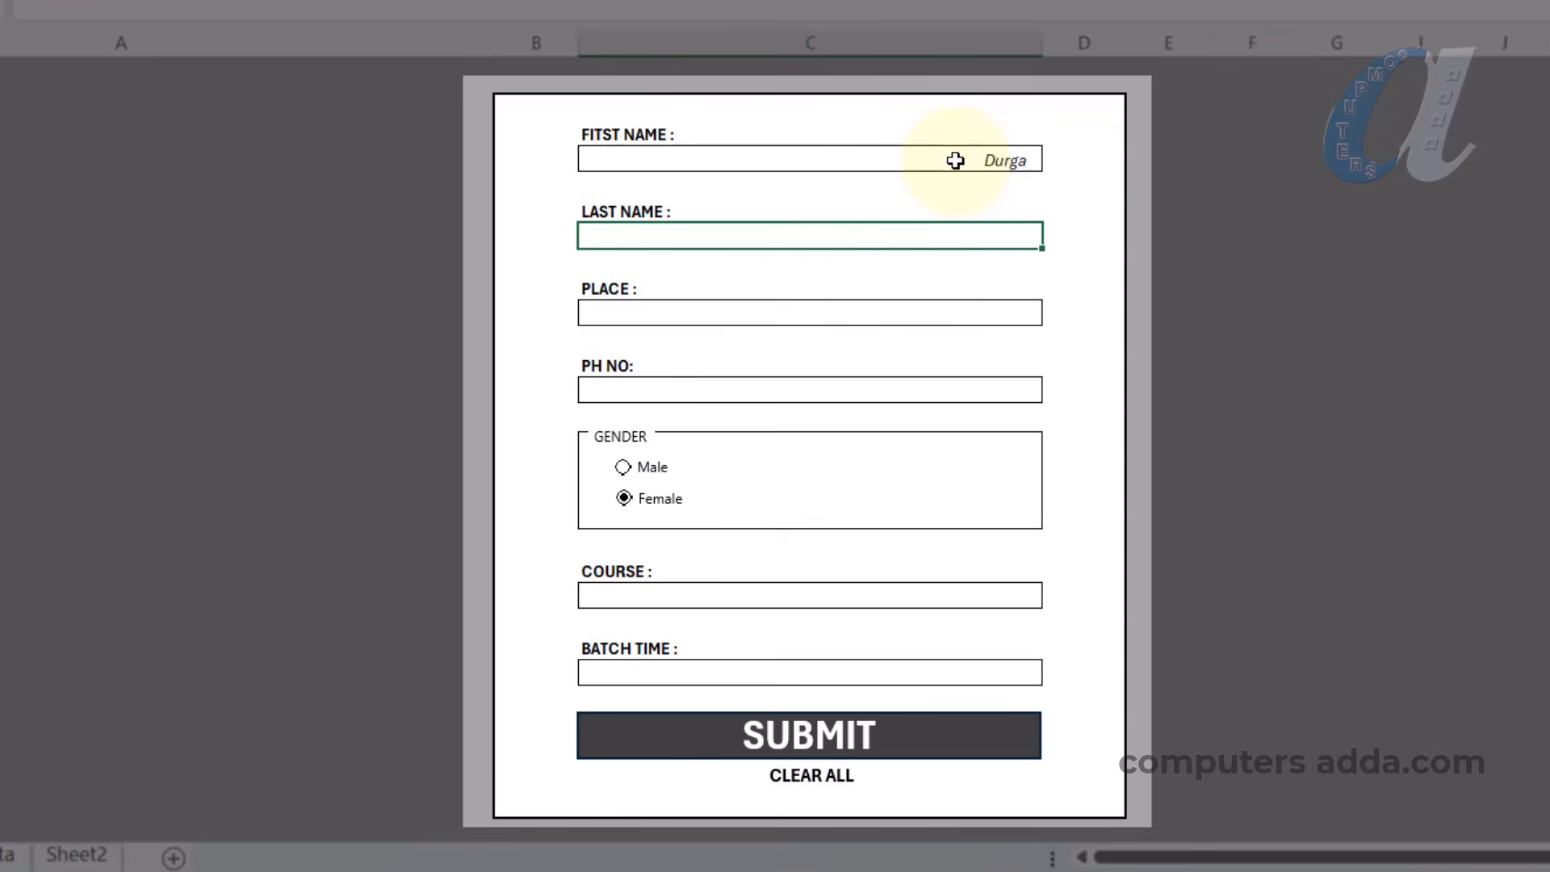
type("Prasad")
key("Return")
type("Tenali")
key("Return")
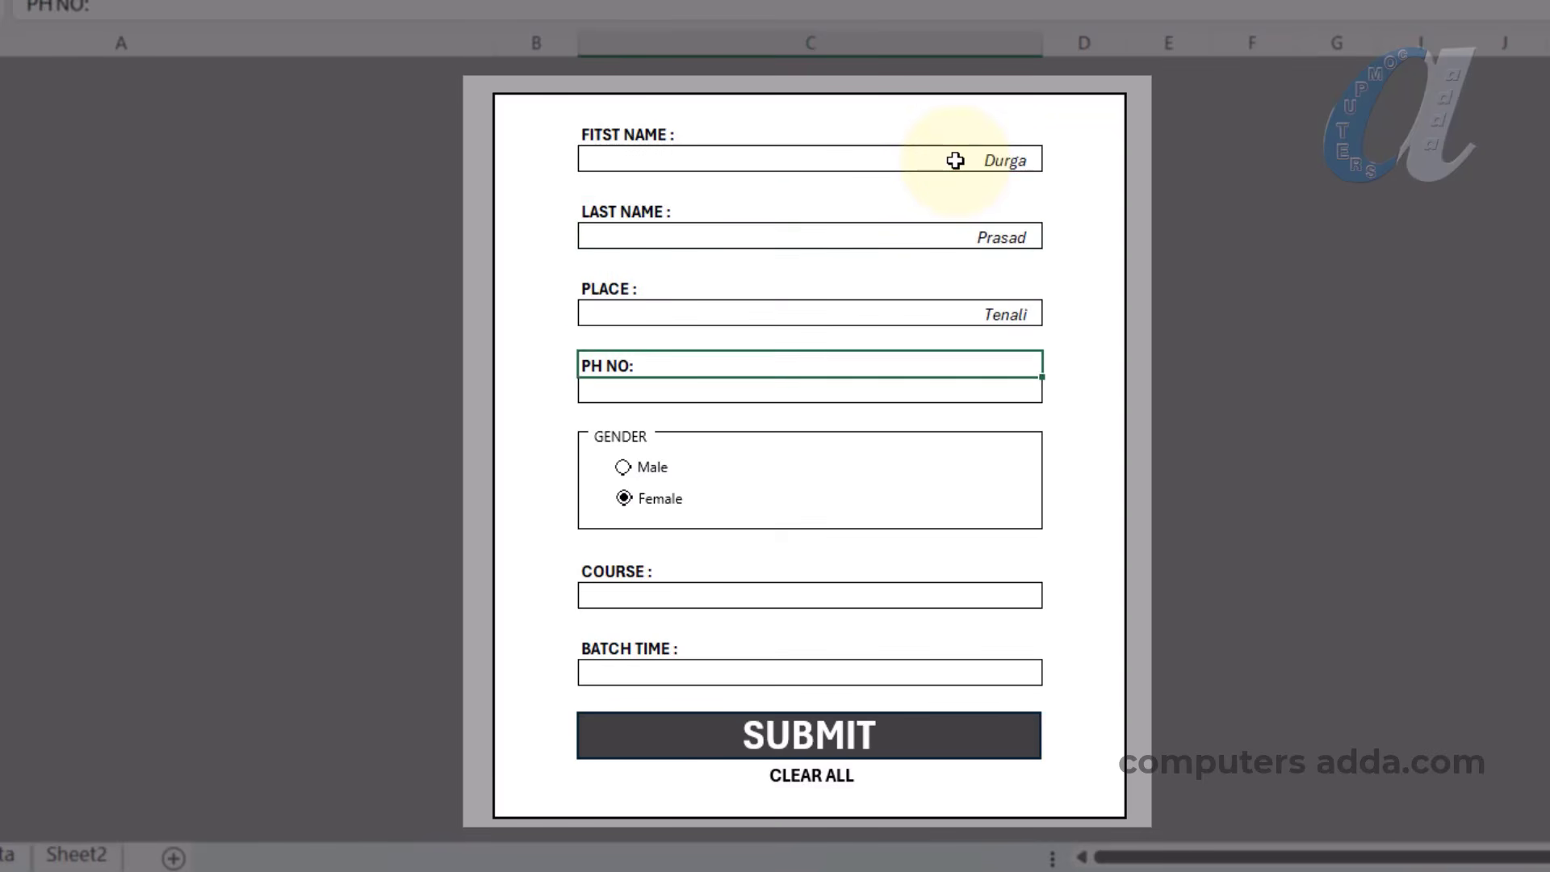
type("970025000")
Complete the entry with gender Male, course Ms-Office and batch time Morning.
left_click(857, 610)
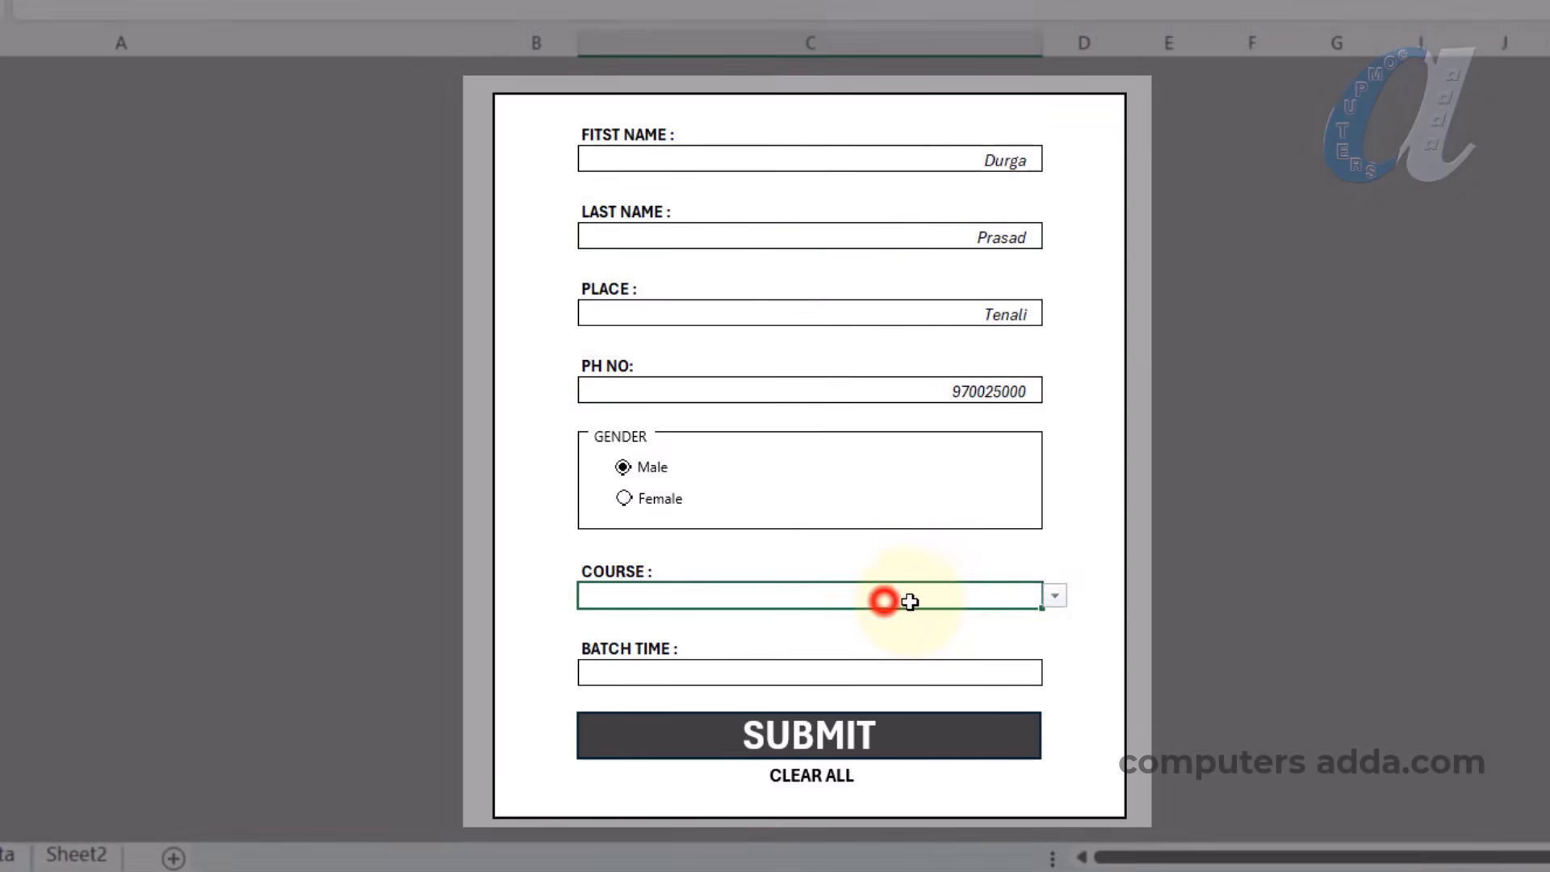
left_click(1054, 596)
left_click(1002, 624)
left_click(1009, 672)
left_click(1054, 674)
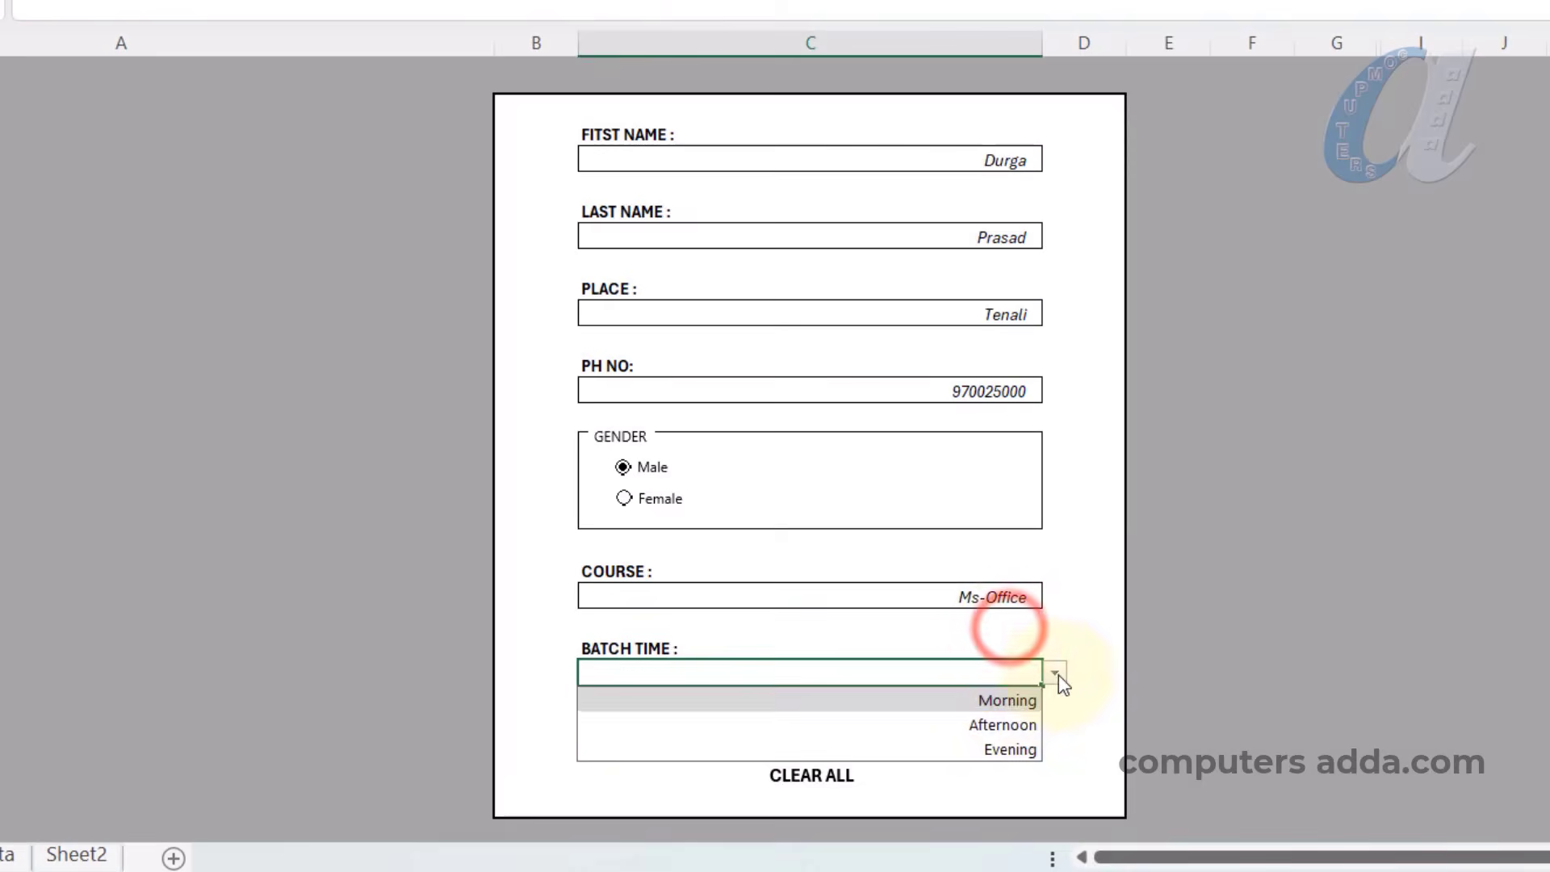
left_click(1009, 695)
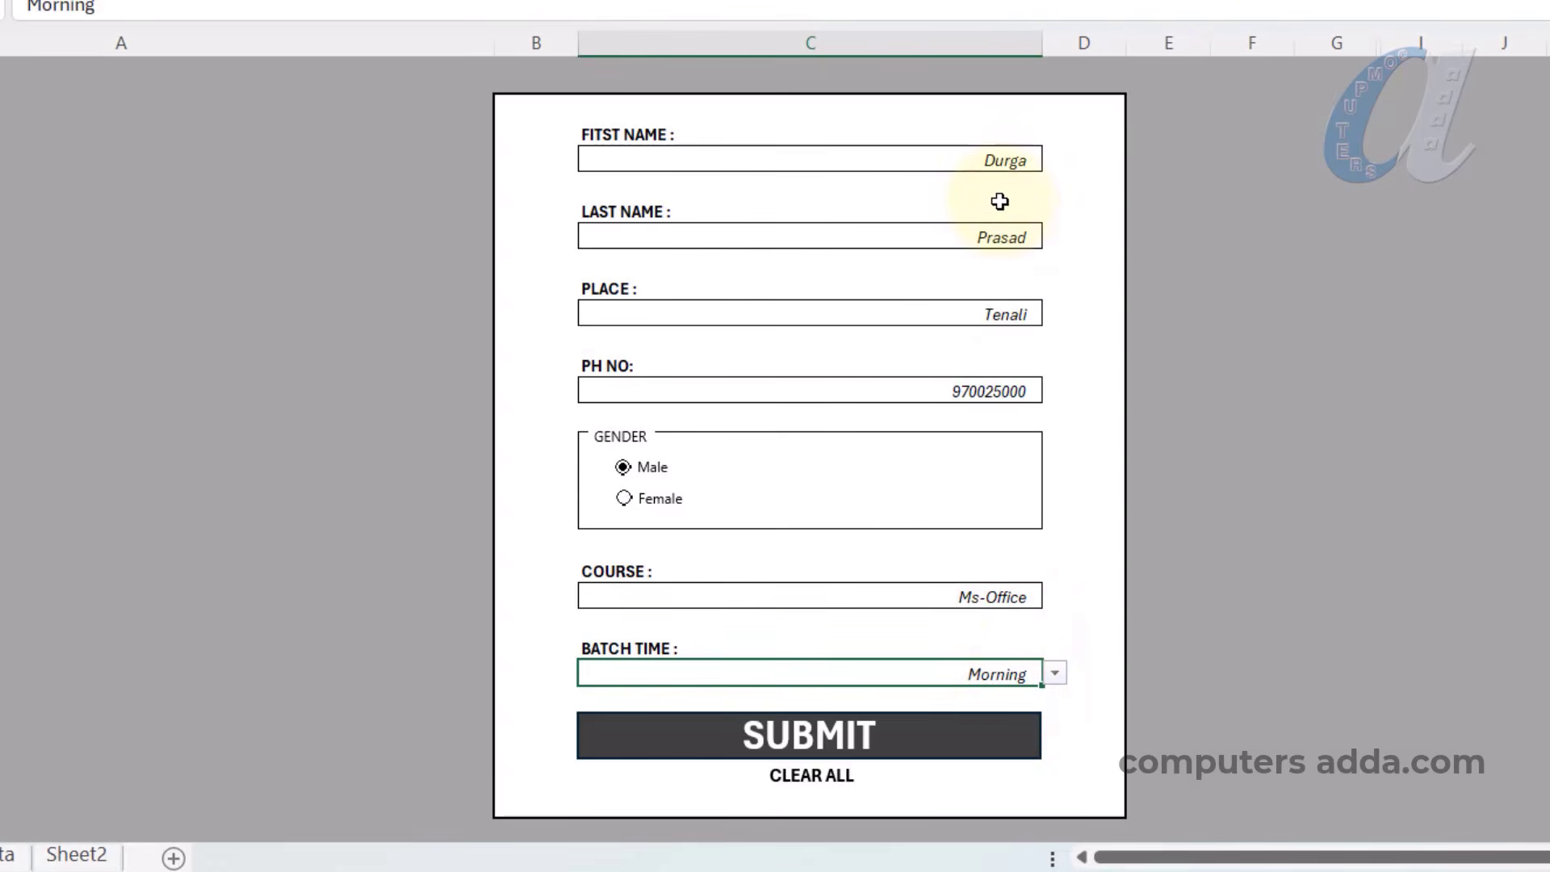
Submit the completed entry and view the records in the Main Data sheet.
left_click(842, 739)
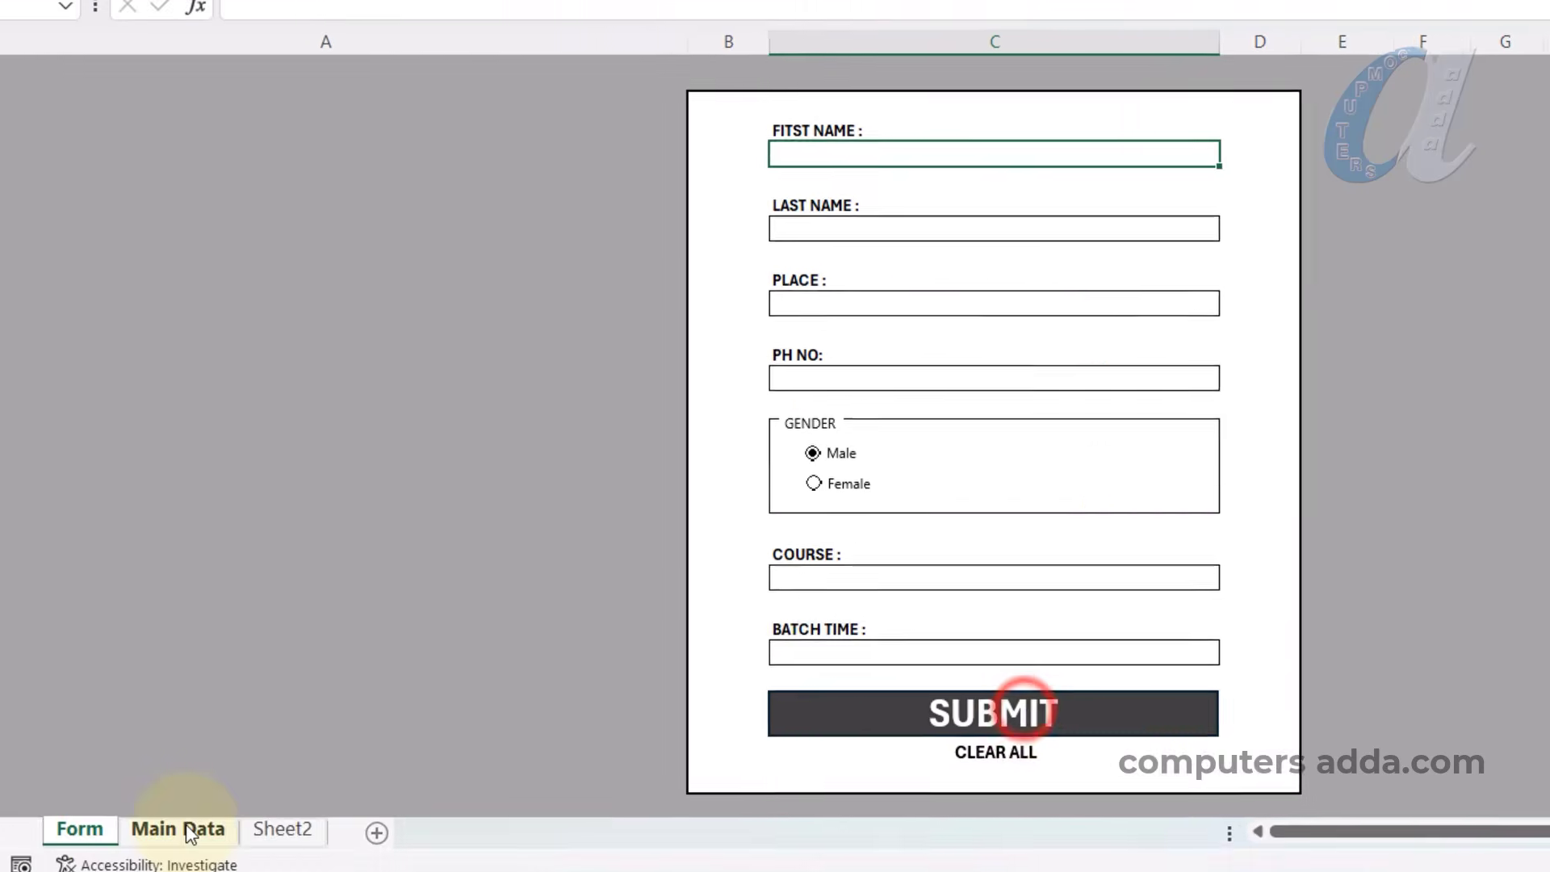
left_click(6, 854)
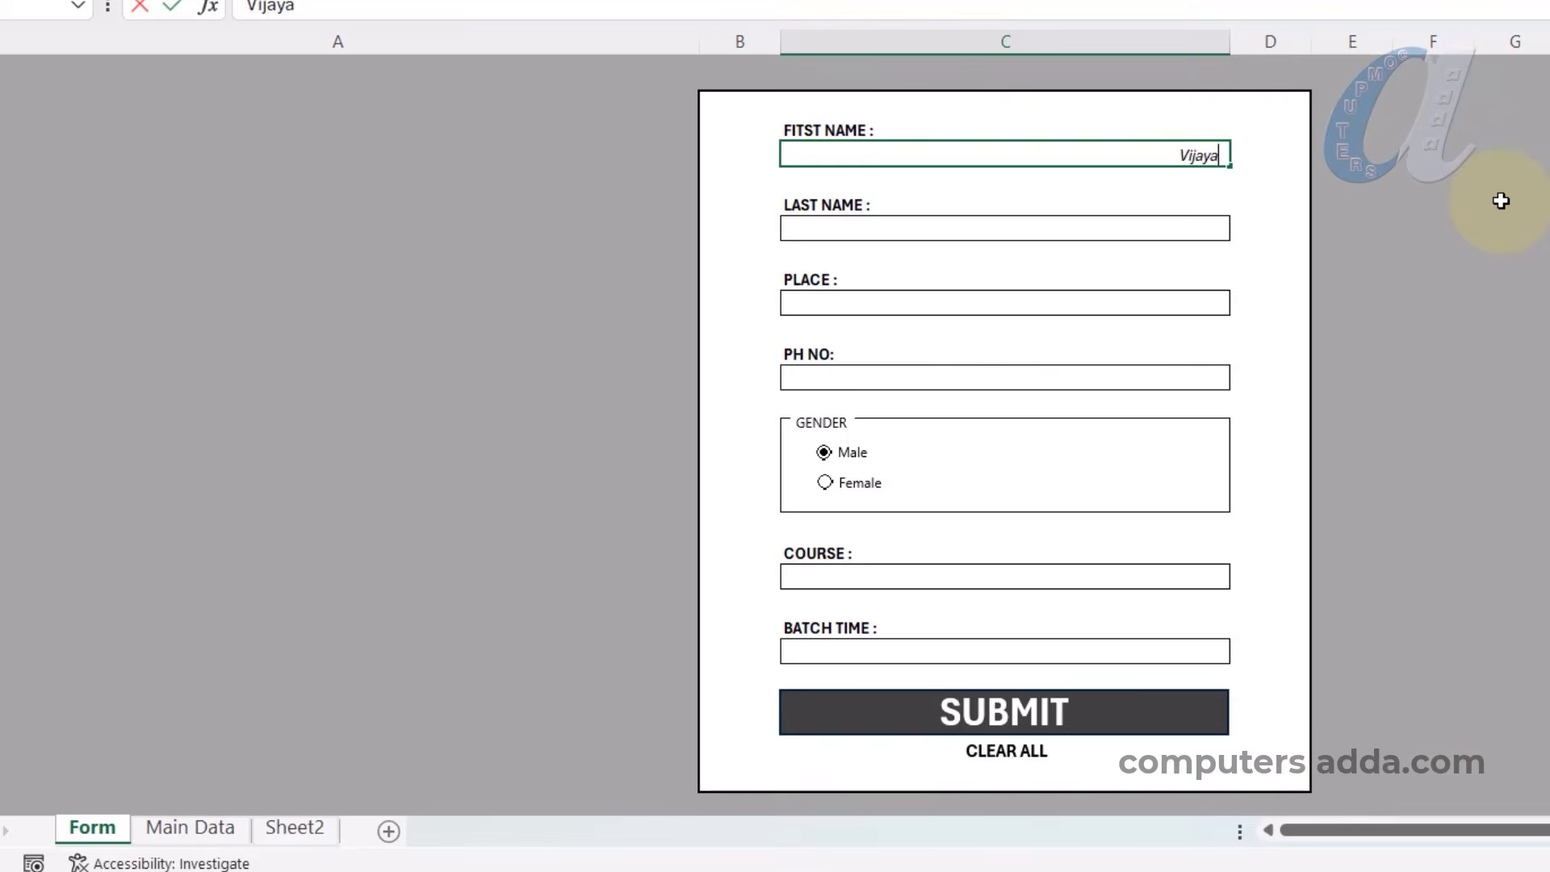
Enter a second student's first and last name in the form, with place Vijayawada.
key("Return")
type("Kum")
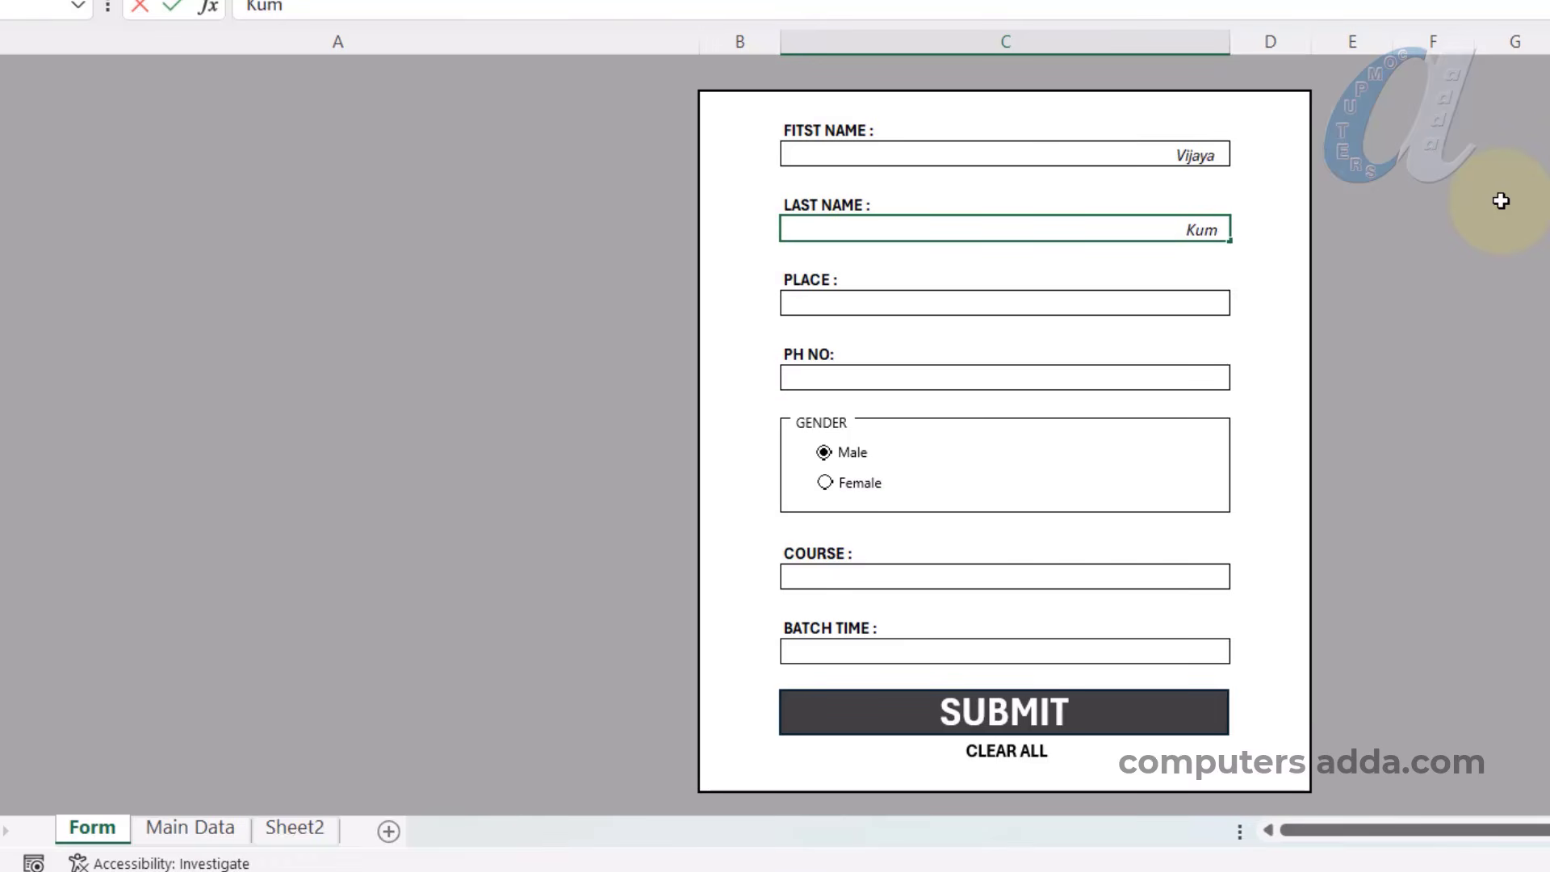
type("ari")
key("Return")
type("Vijayawada")
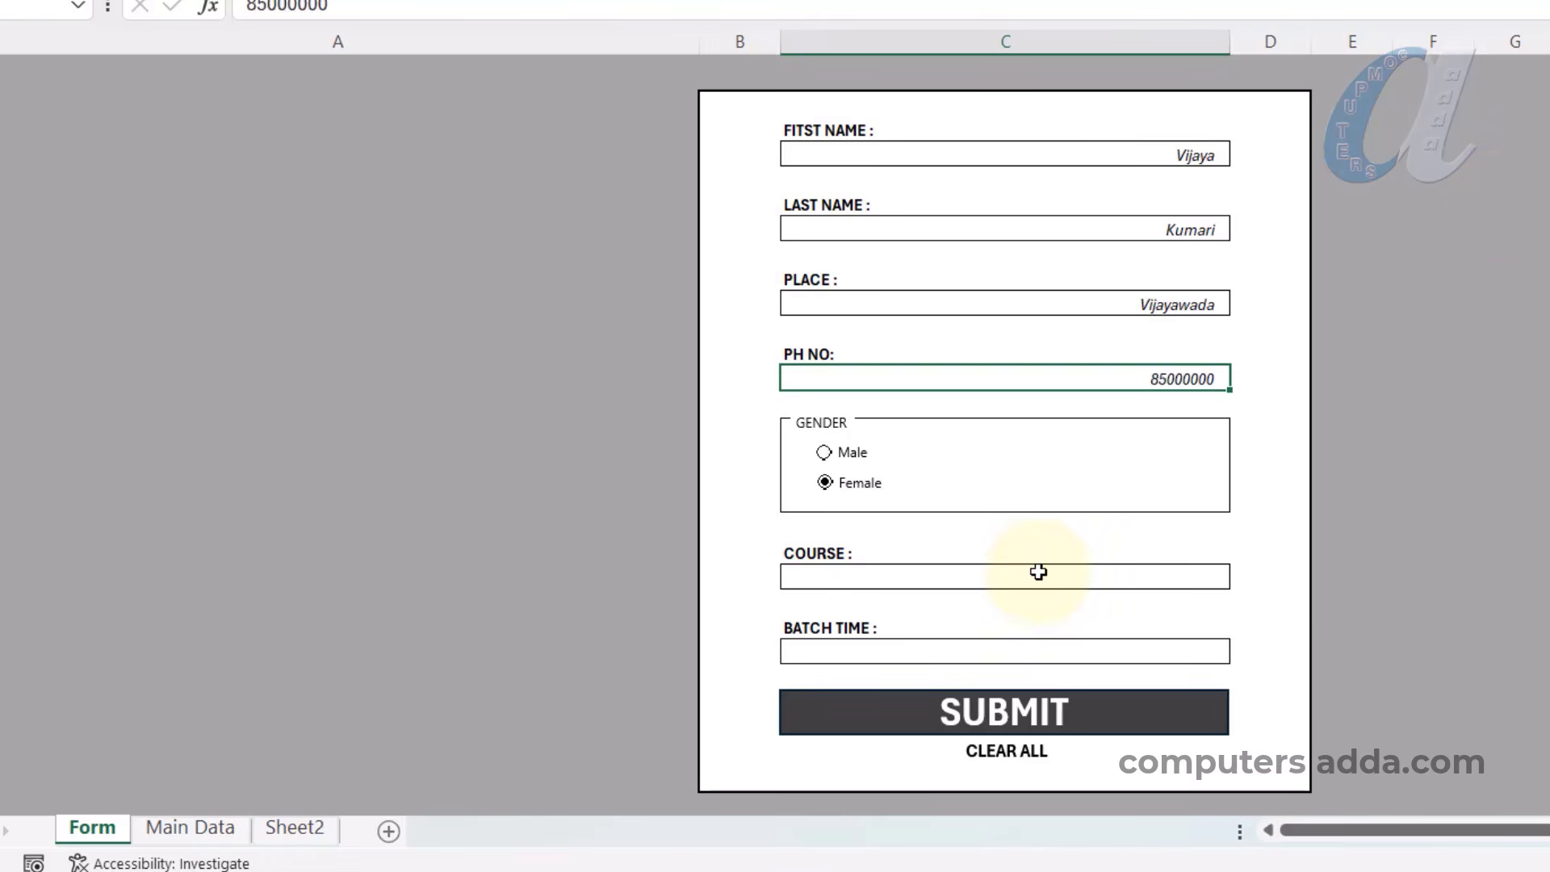
Choose the course Tally with GST and a batch time for the second student, and submit the entry.
left_click(1077, 574)
left_click(1194, 652)
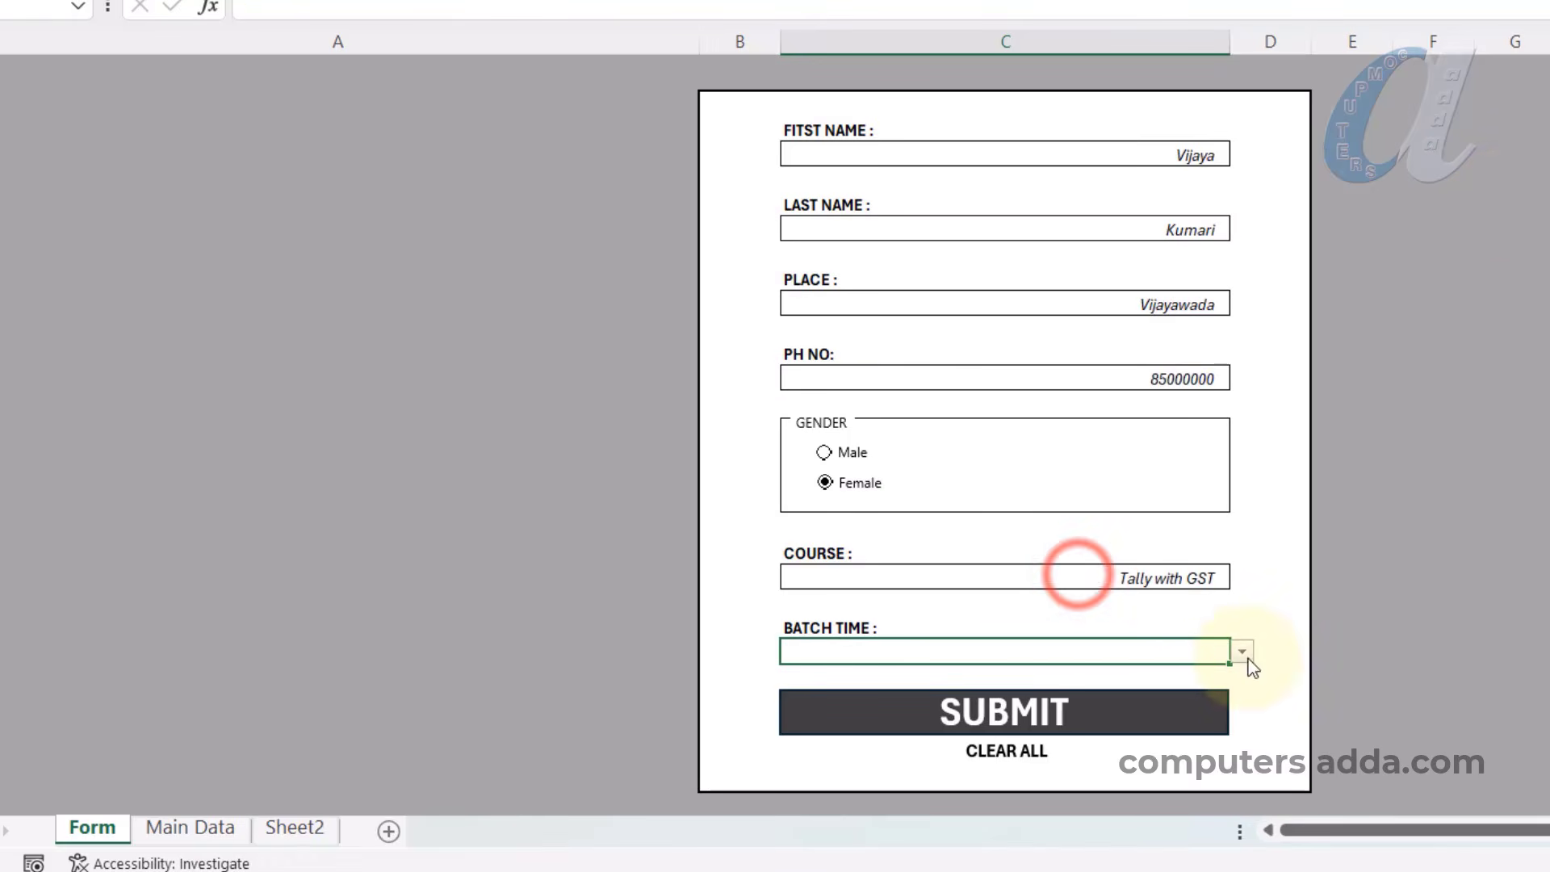
left_click(1243, 651)
left_click(1197, 672)
left_click(1046, 695)
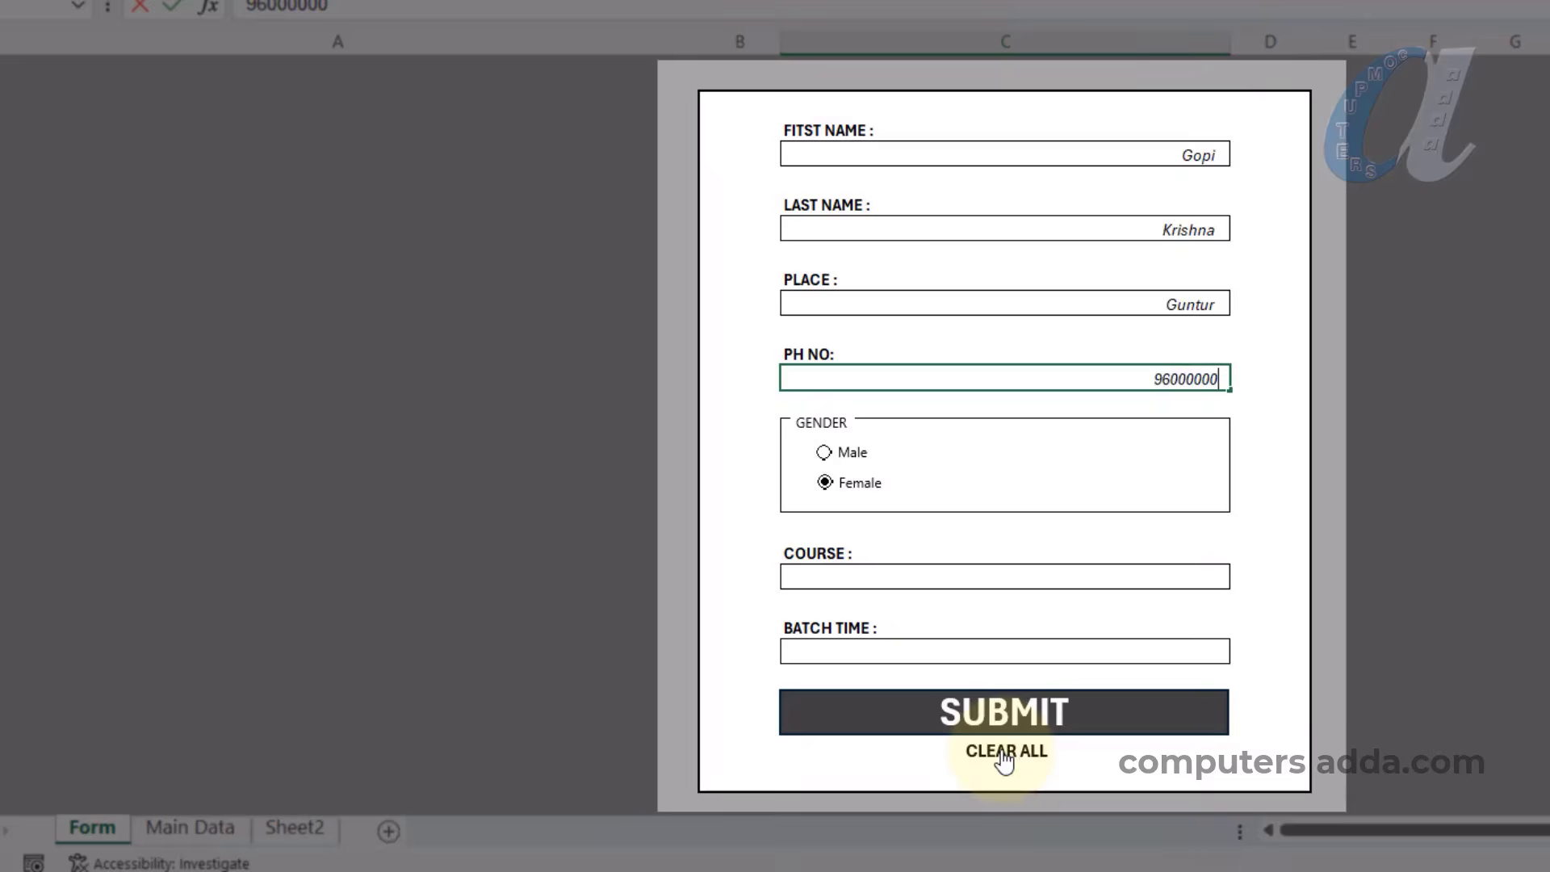
Clear the partly filled third entry with the form's CLEAR ALL command.
left_click(1005, 752)
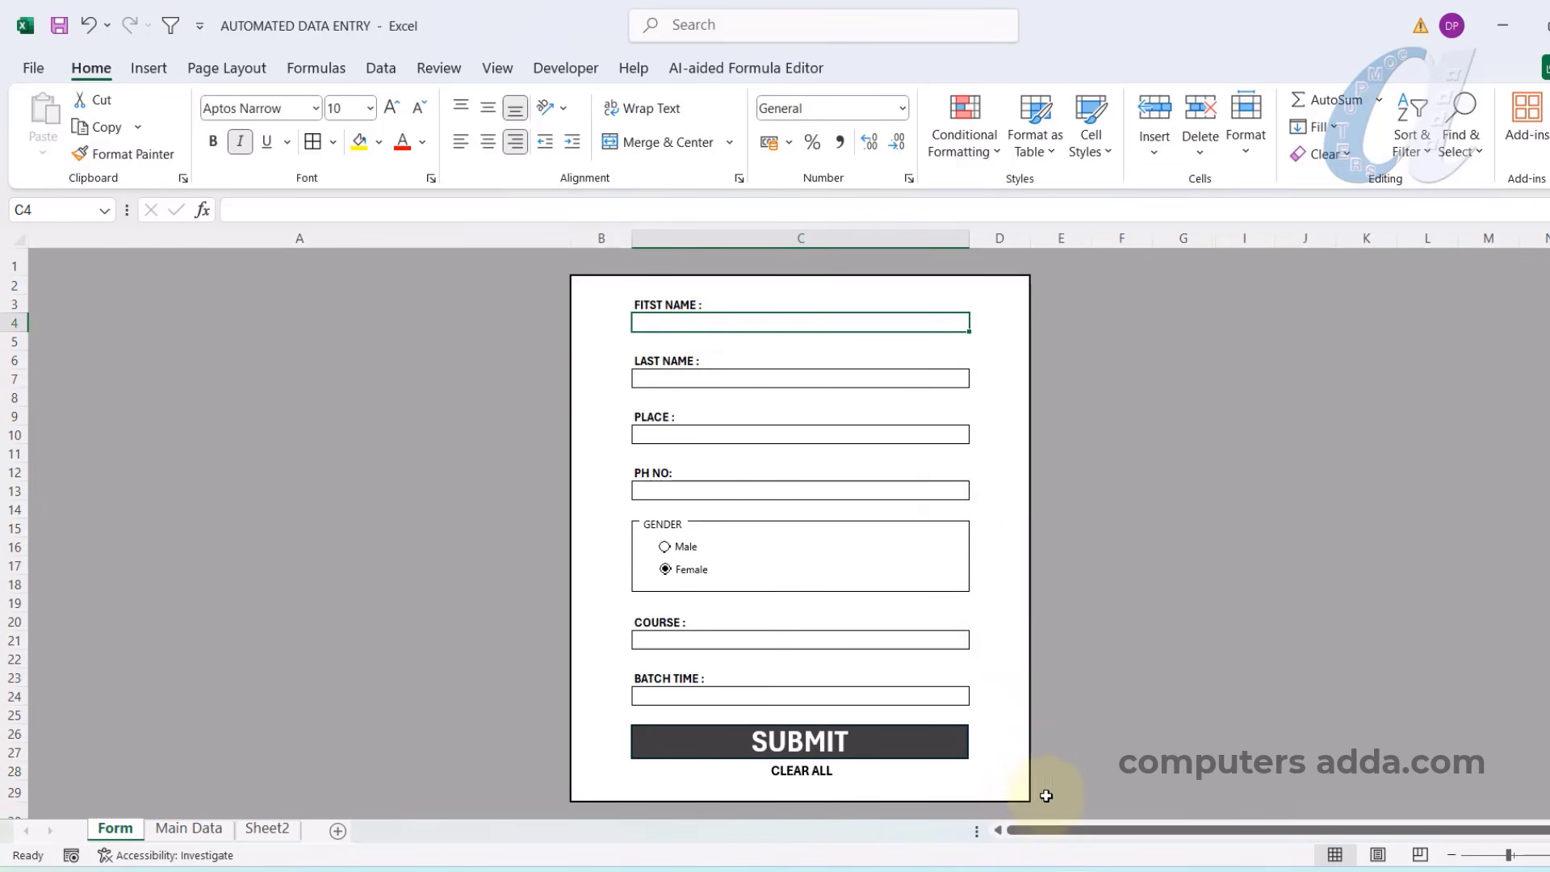
Enter the label "FIRST NAME :" in C3 of a blank workbook and widen column C to form-field width.
left_click(1067, 871)
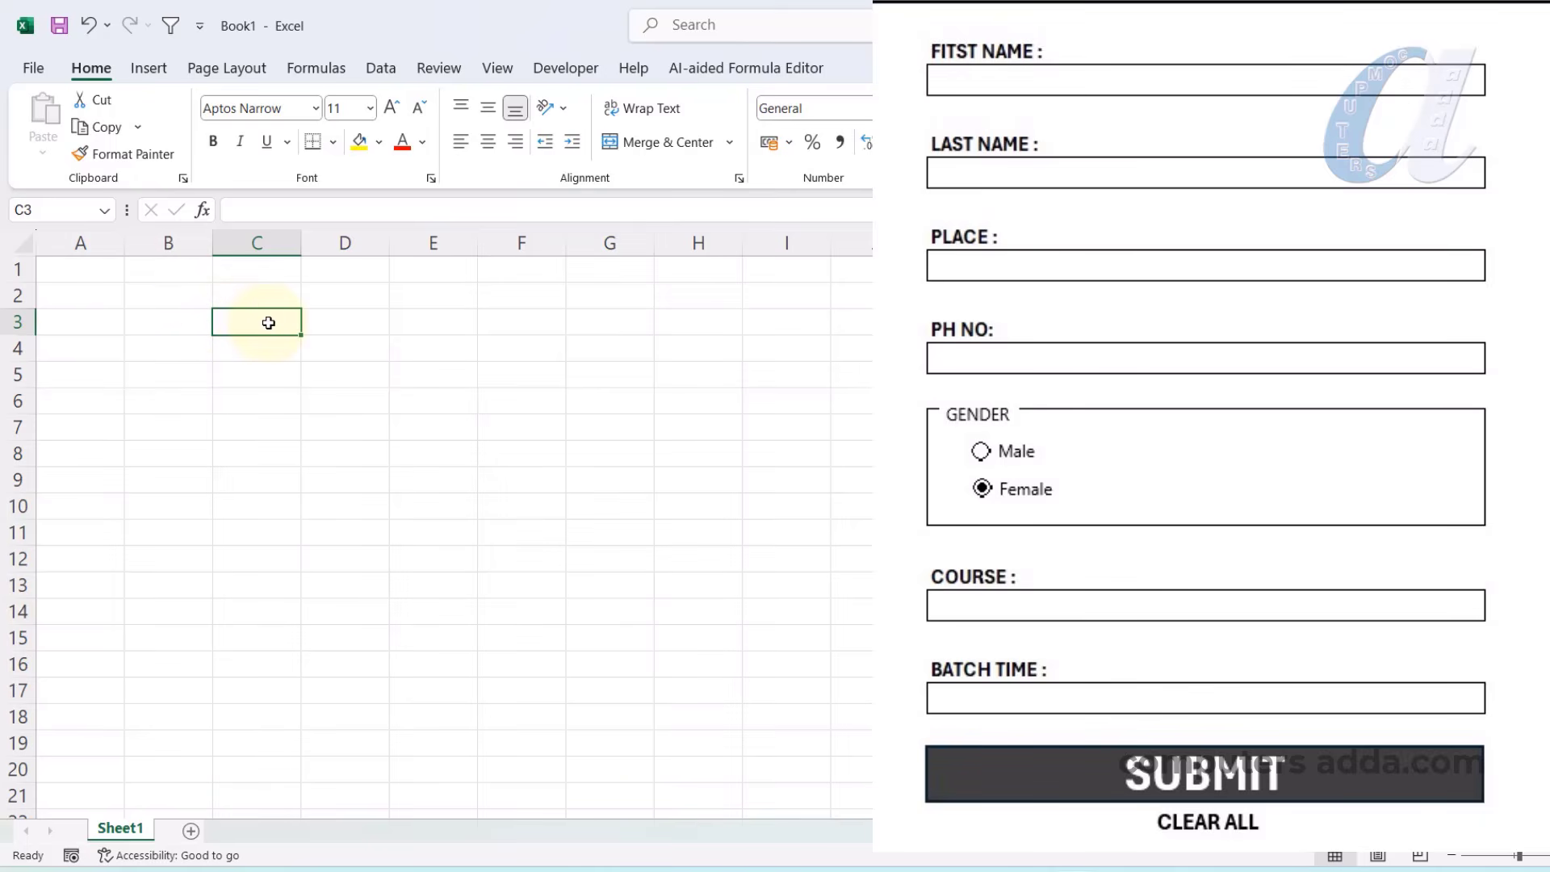
type("FIRST NAME :")
key("Return")
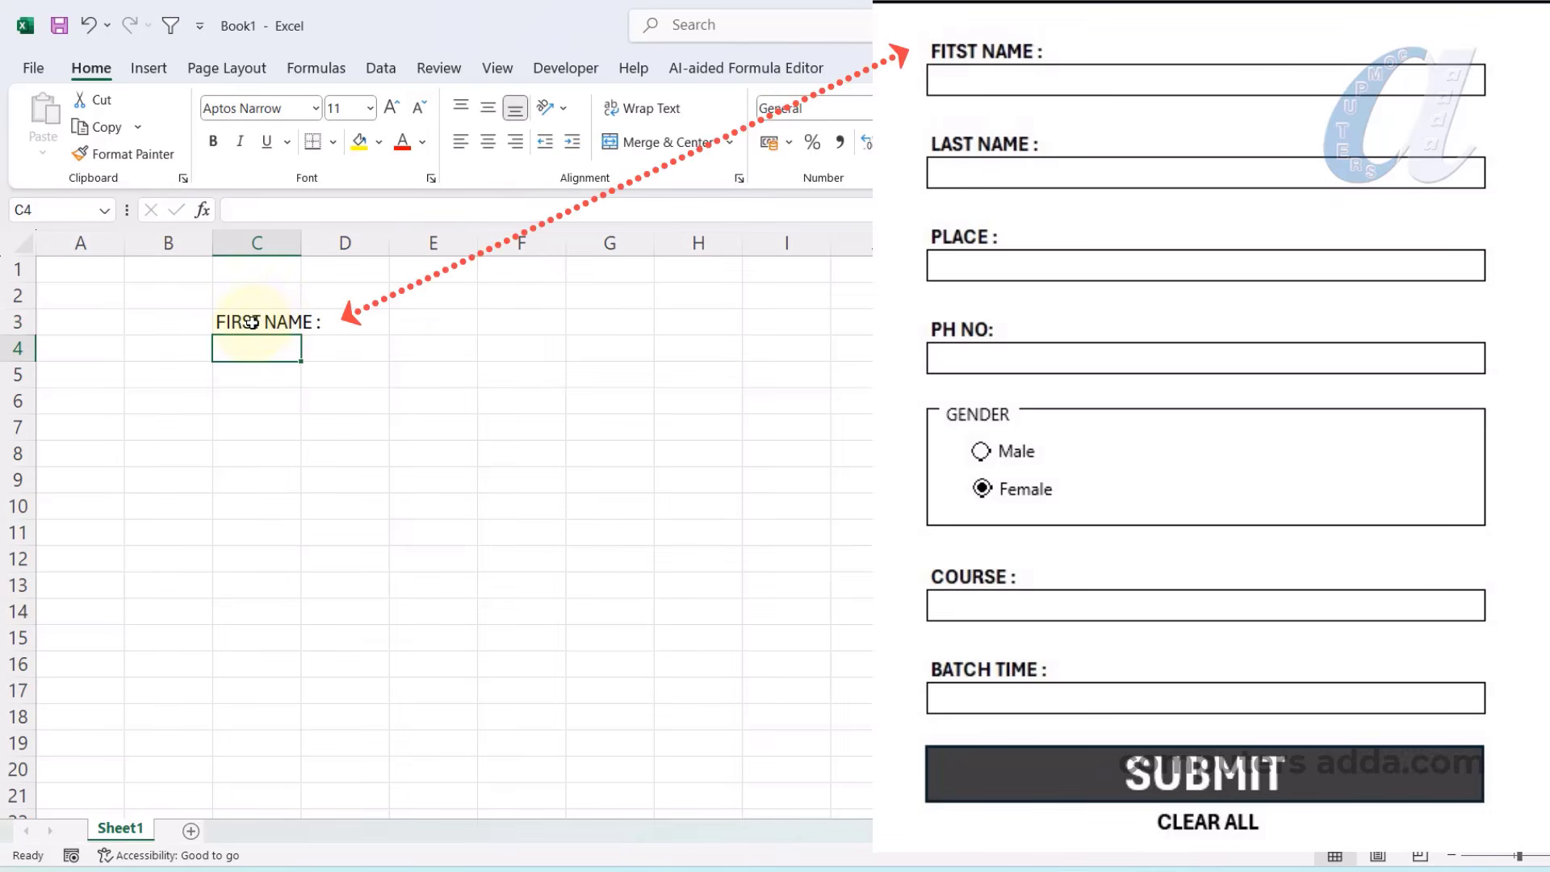
left_click_drag(300, 239, 699, 257)
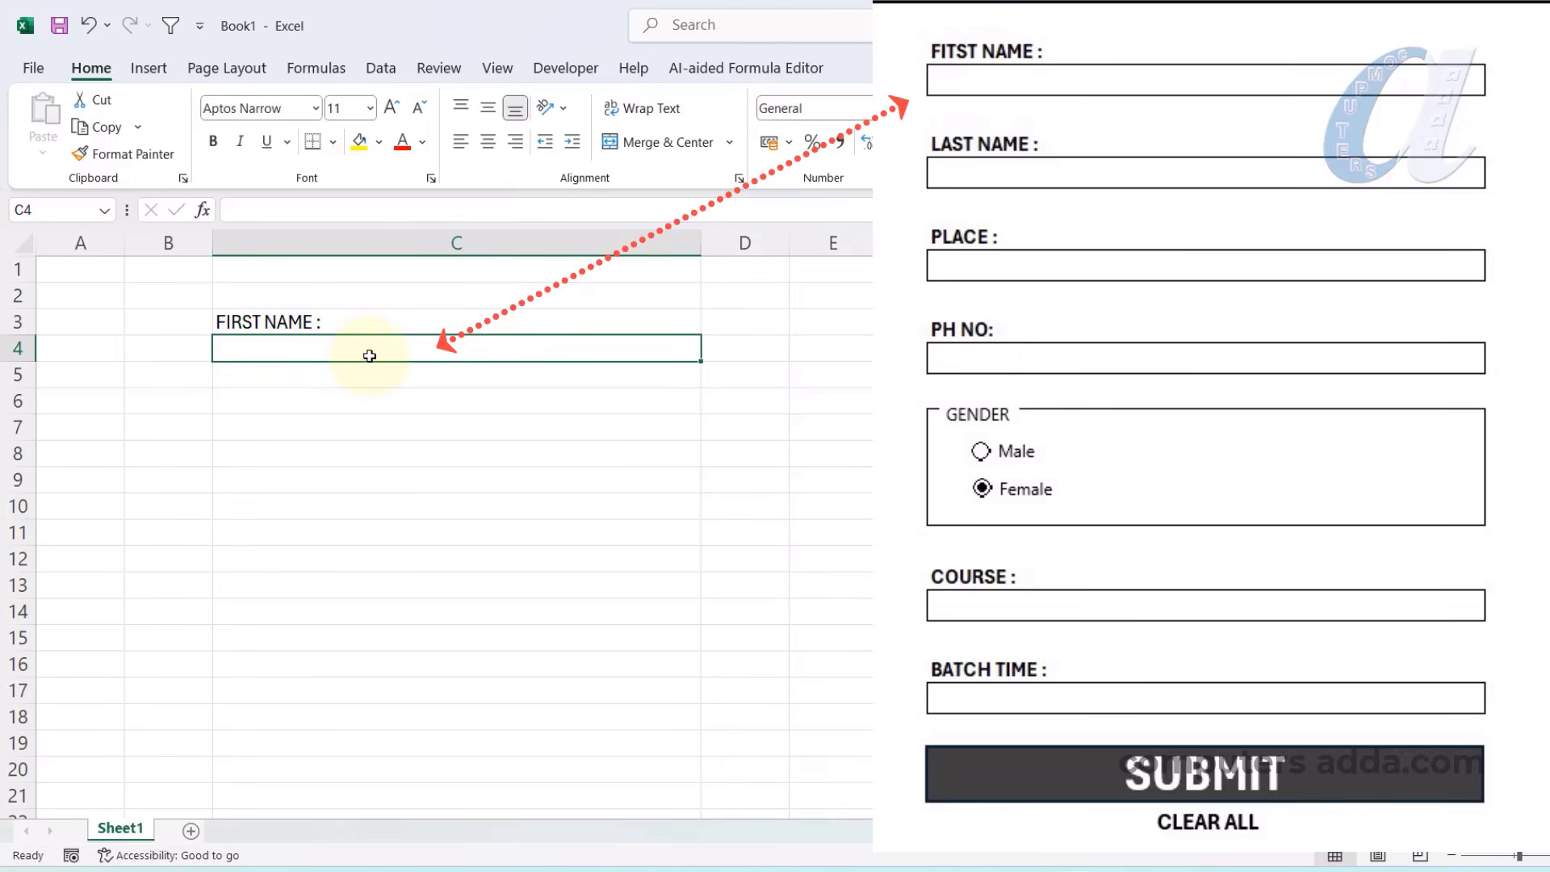
Add a border around C4 as the input box for the first name.
left_click(335, 142)
left_click(343, 388)
left_click(335, 402)
left_click(281, 378)
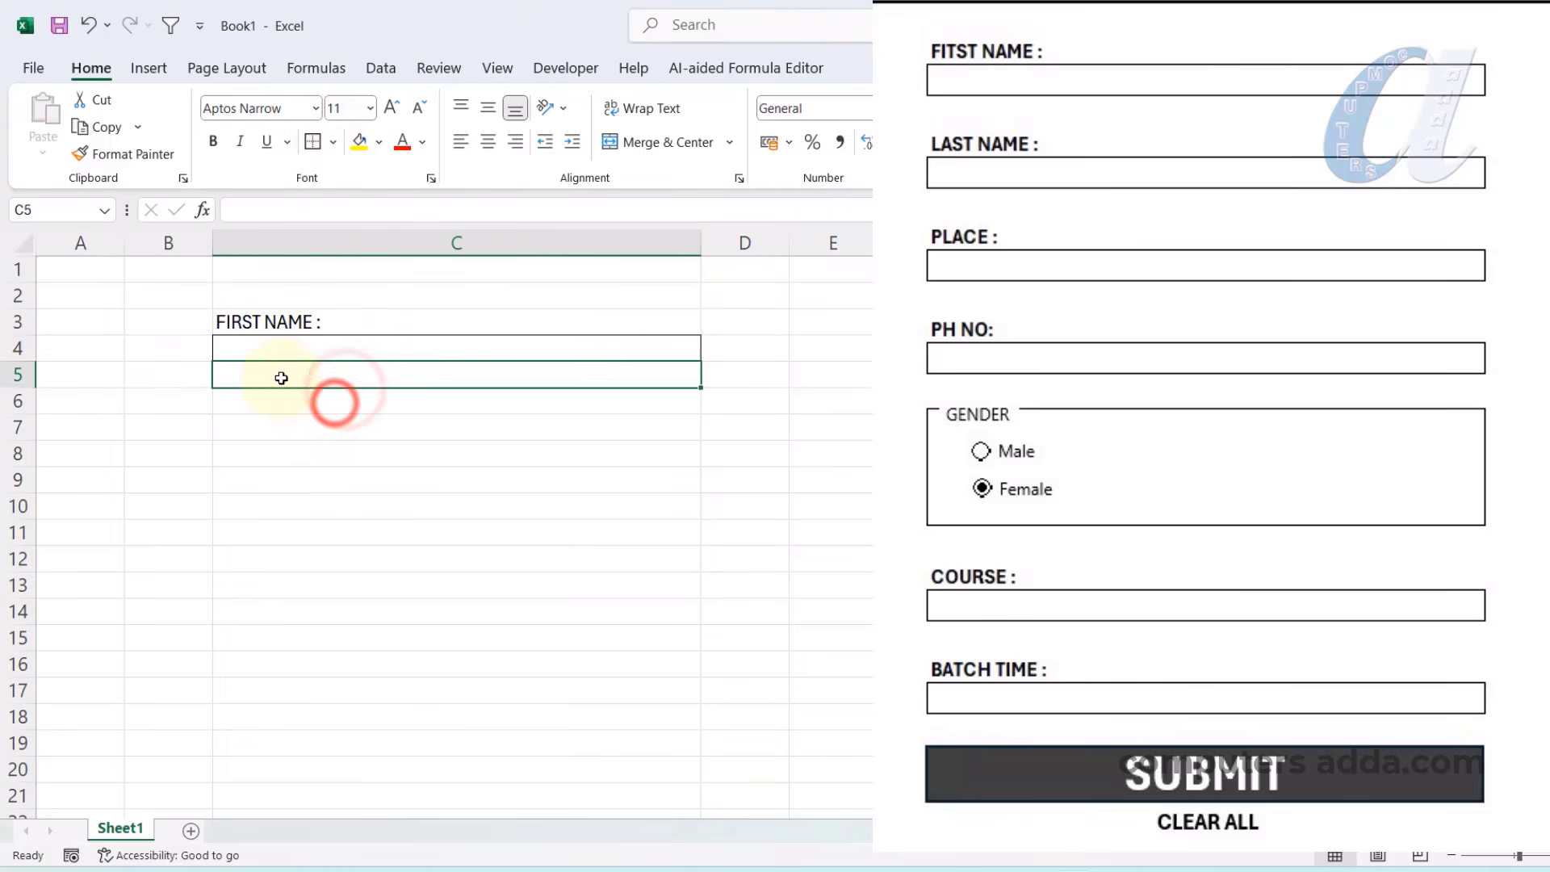
Enter the label "LAST NAME :" in C6 and add a border around C7 as its input box.
left_click(253, 405)
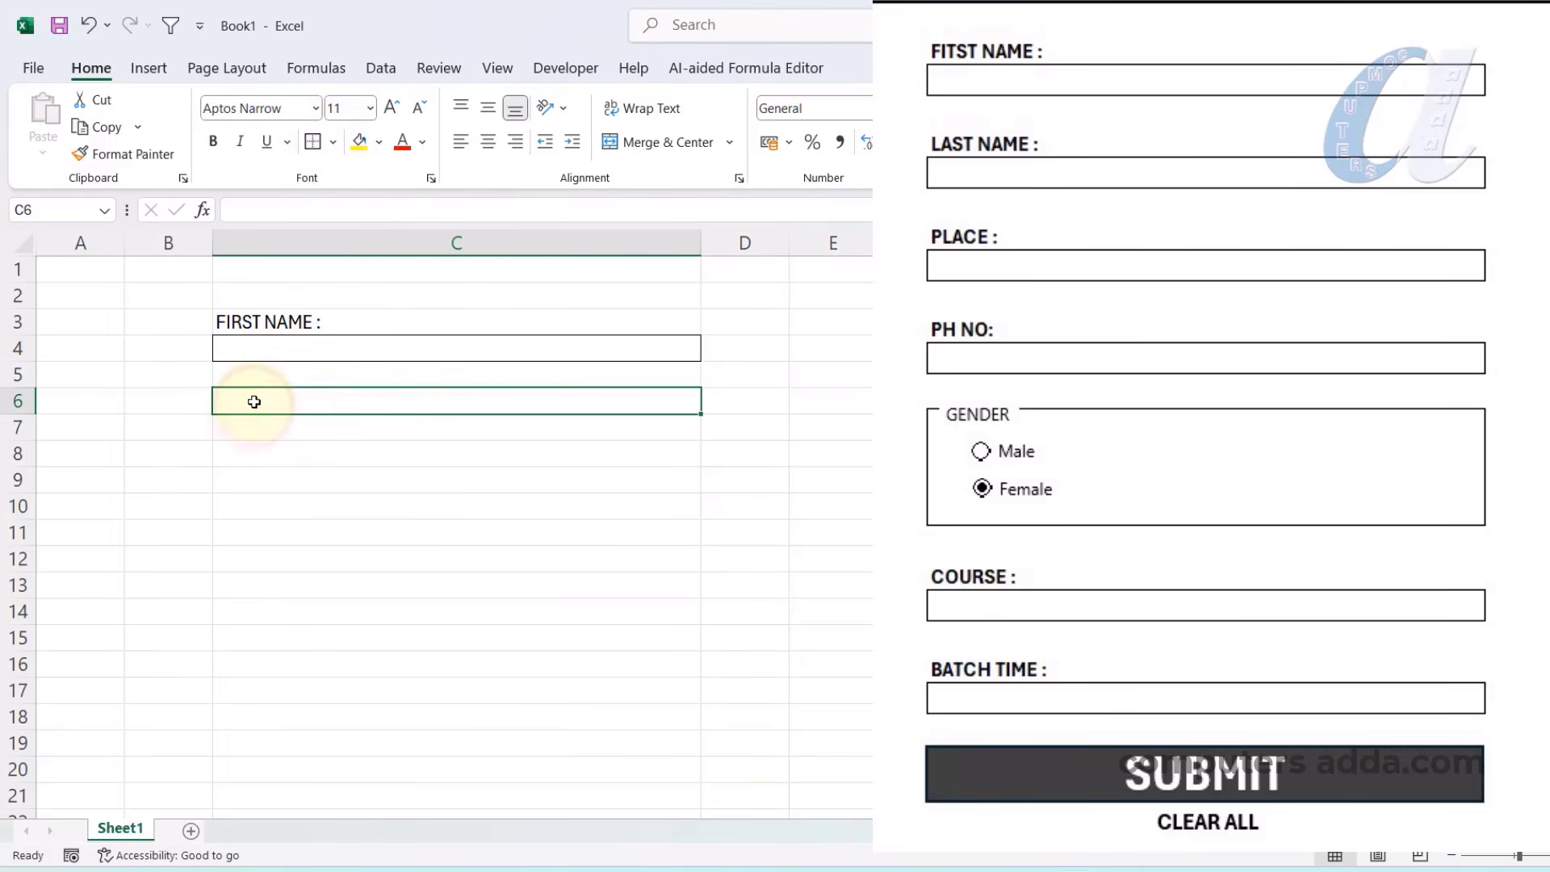
type("LAST NAME :")
key("Return")
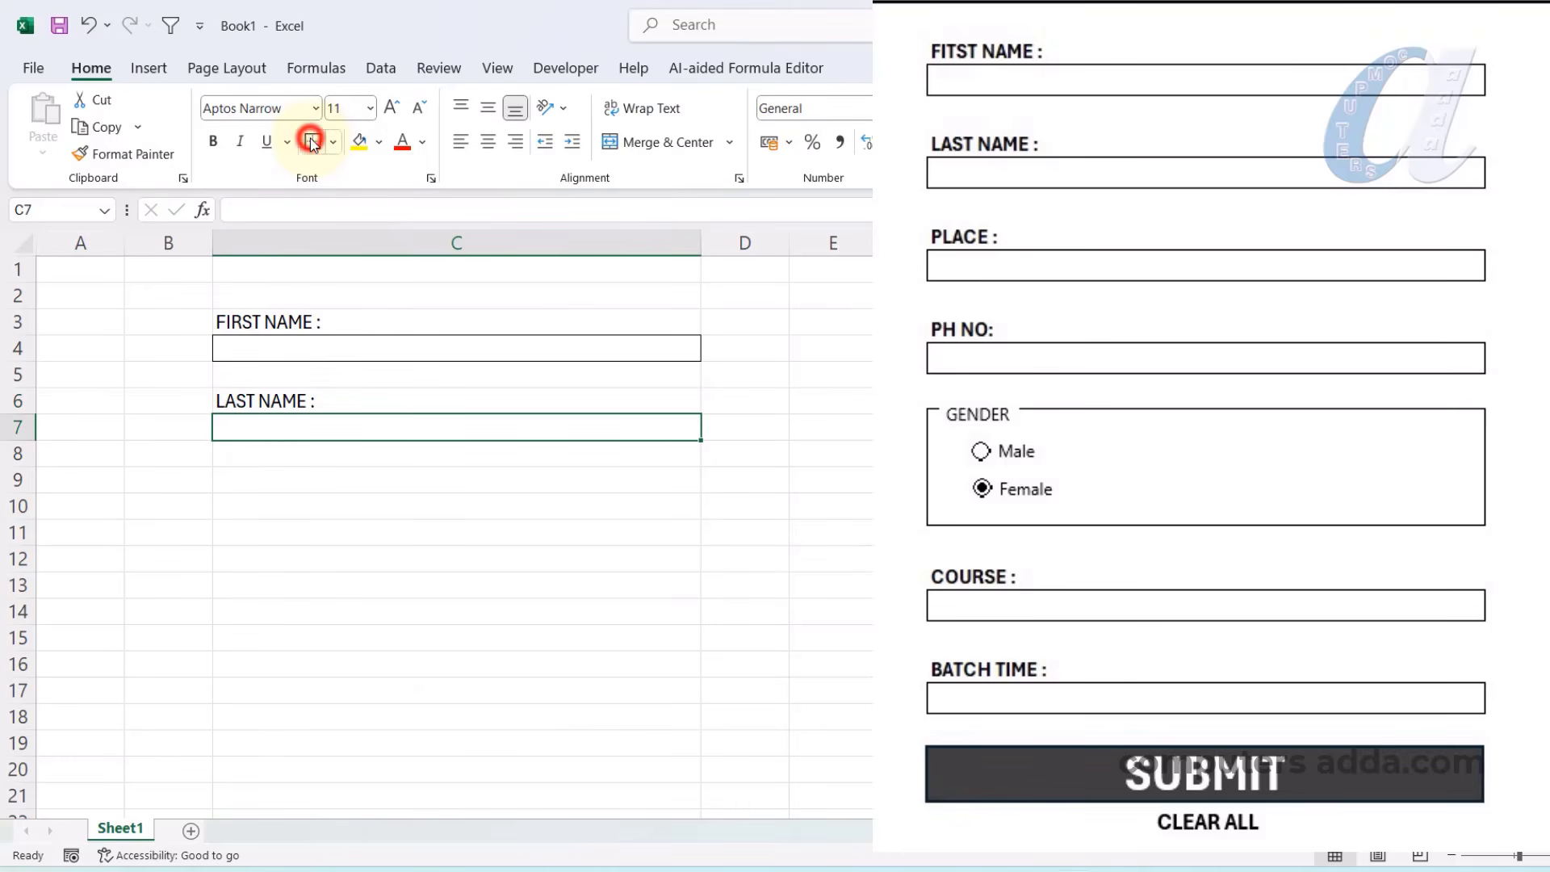
Enter the label "PLACE :" in C9, leaving a blank row below the last name box.
left_click(245, 478)
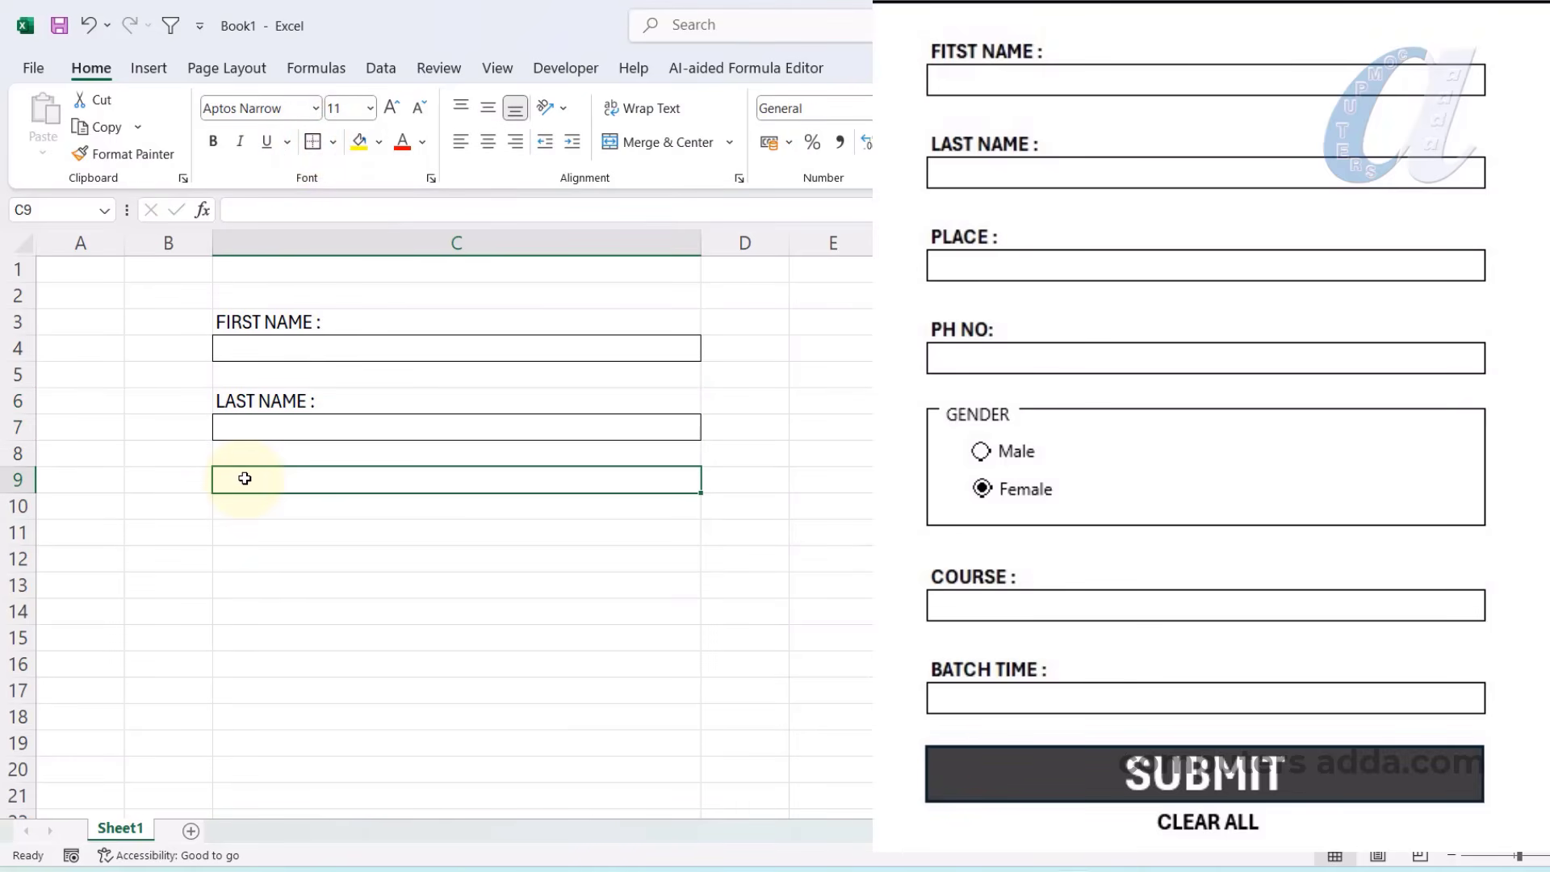
type("PLACE")
type(":")
key("Return")
left_click(261, 635)
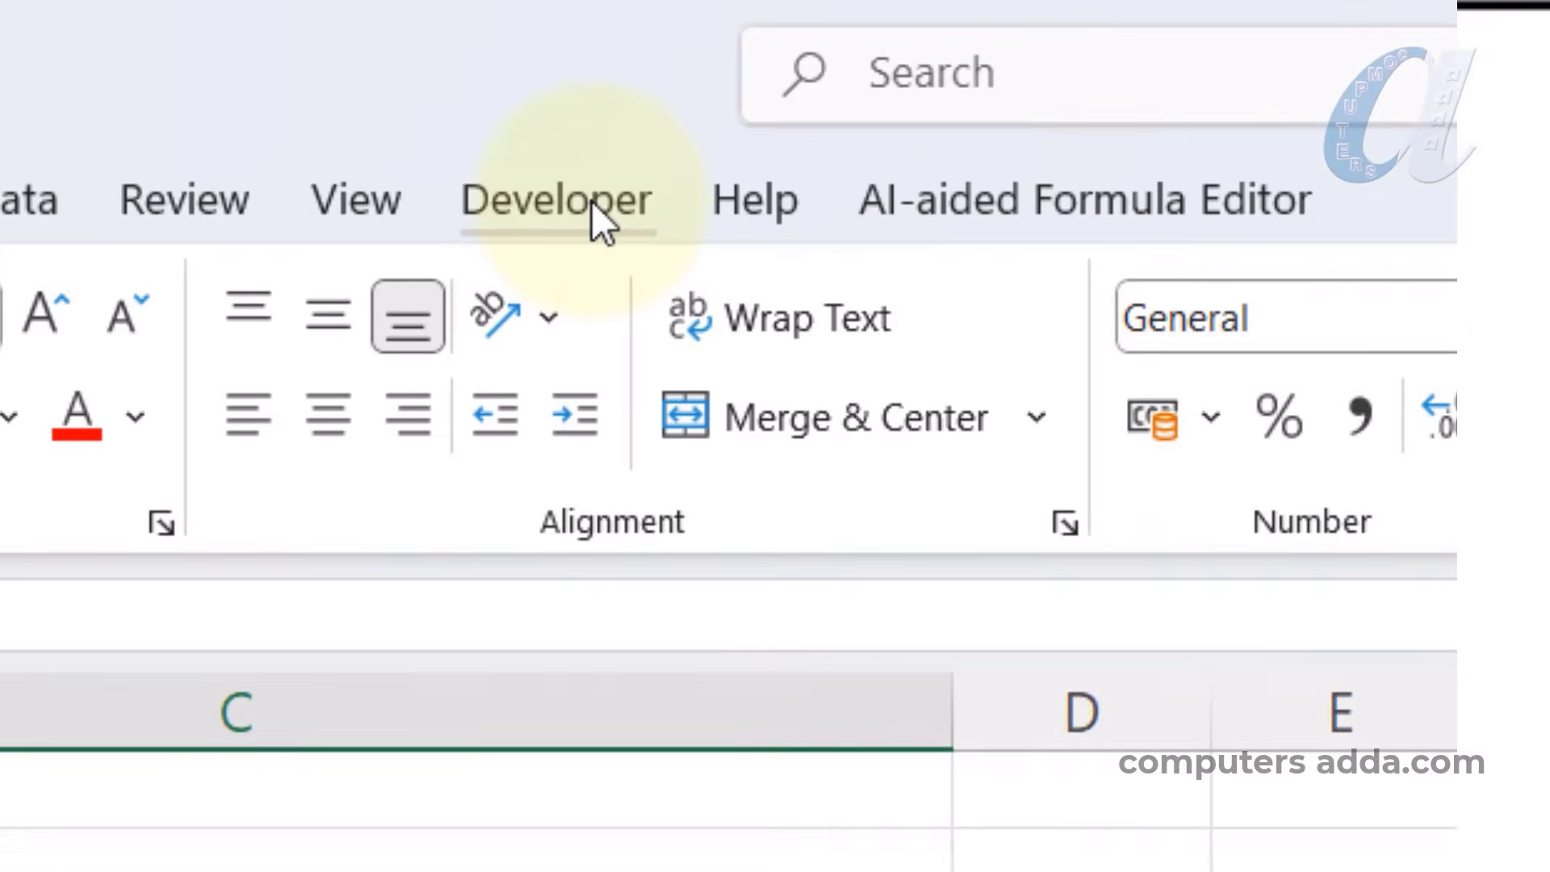
Turn the Developer entry off and back on in the ribbon customization settings and apply them.
left_click(591, 200)
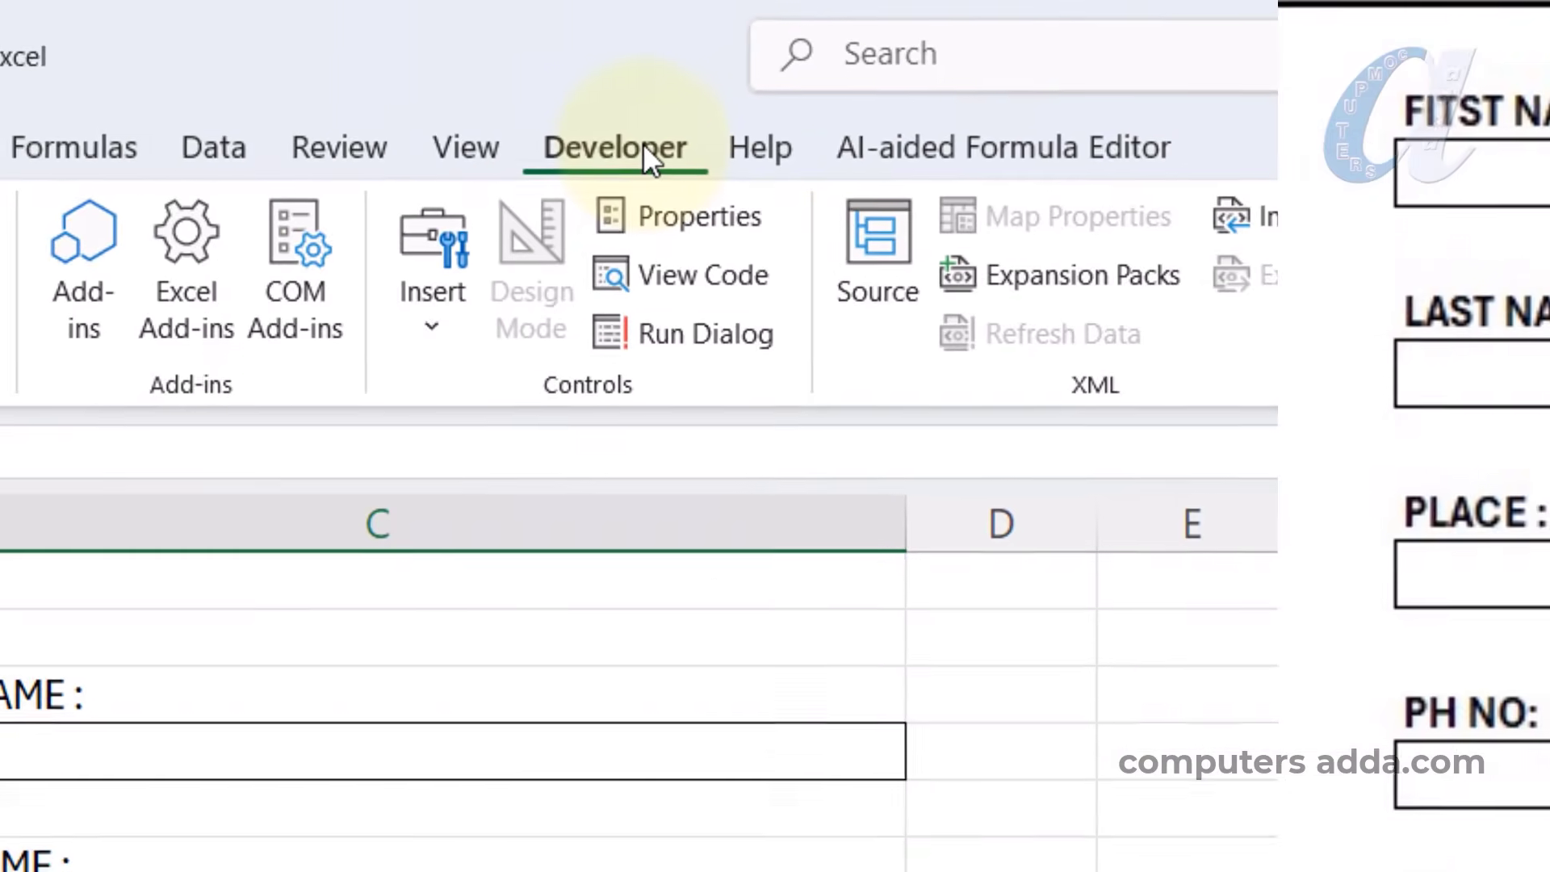
left_click(238, 141)
right_click(234, 138)
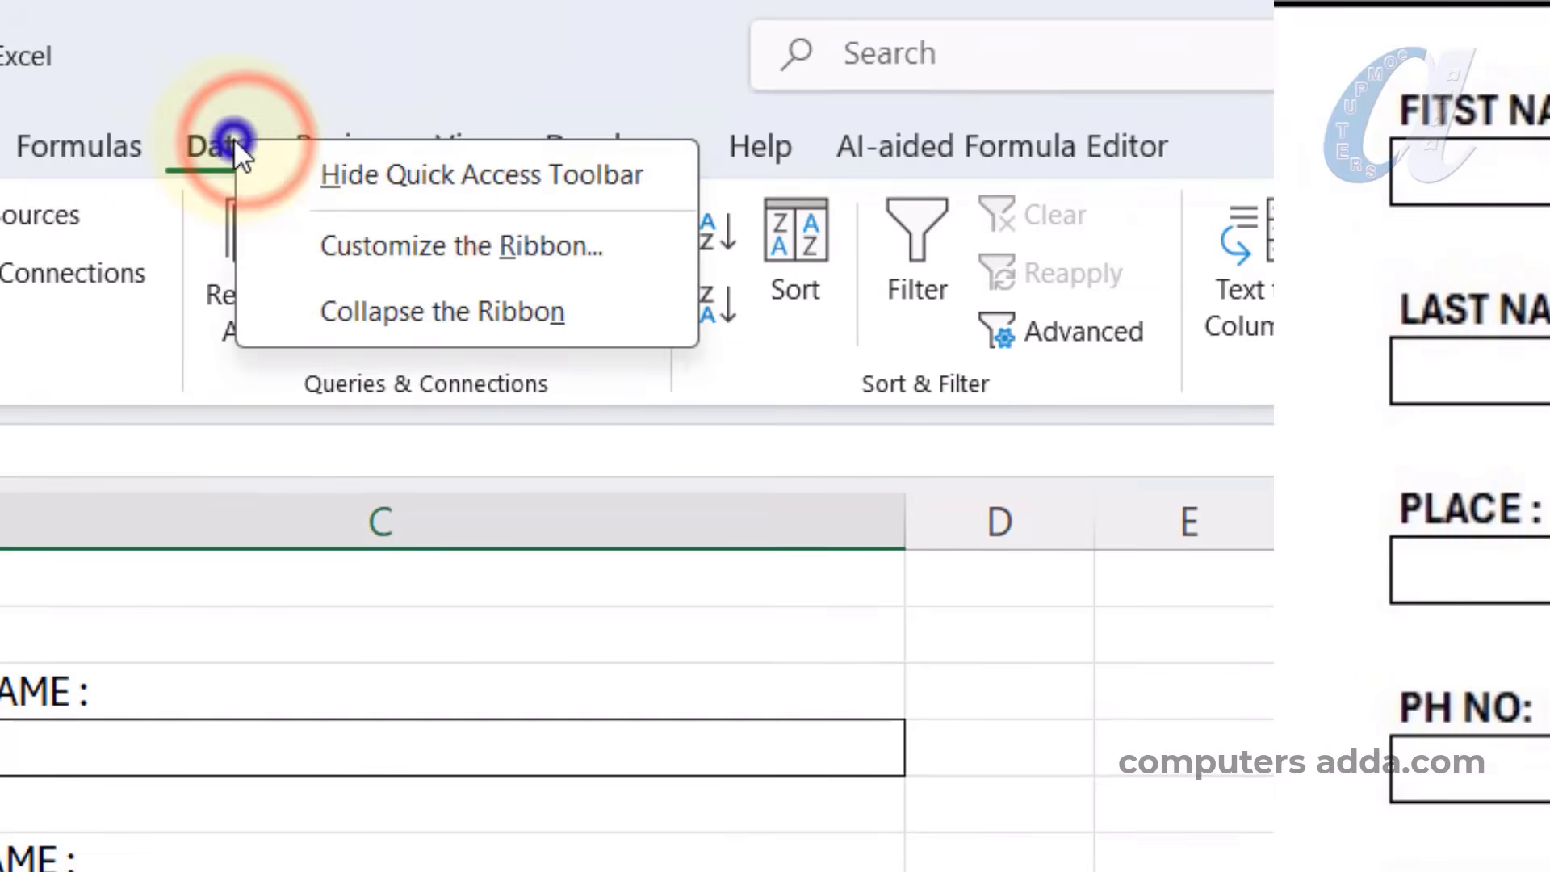
left_click(389, 242)
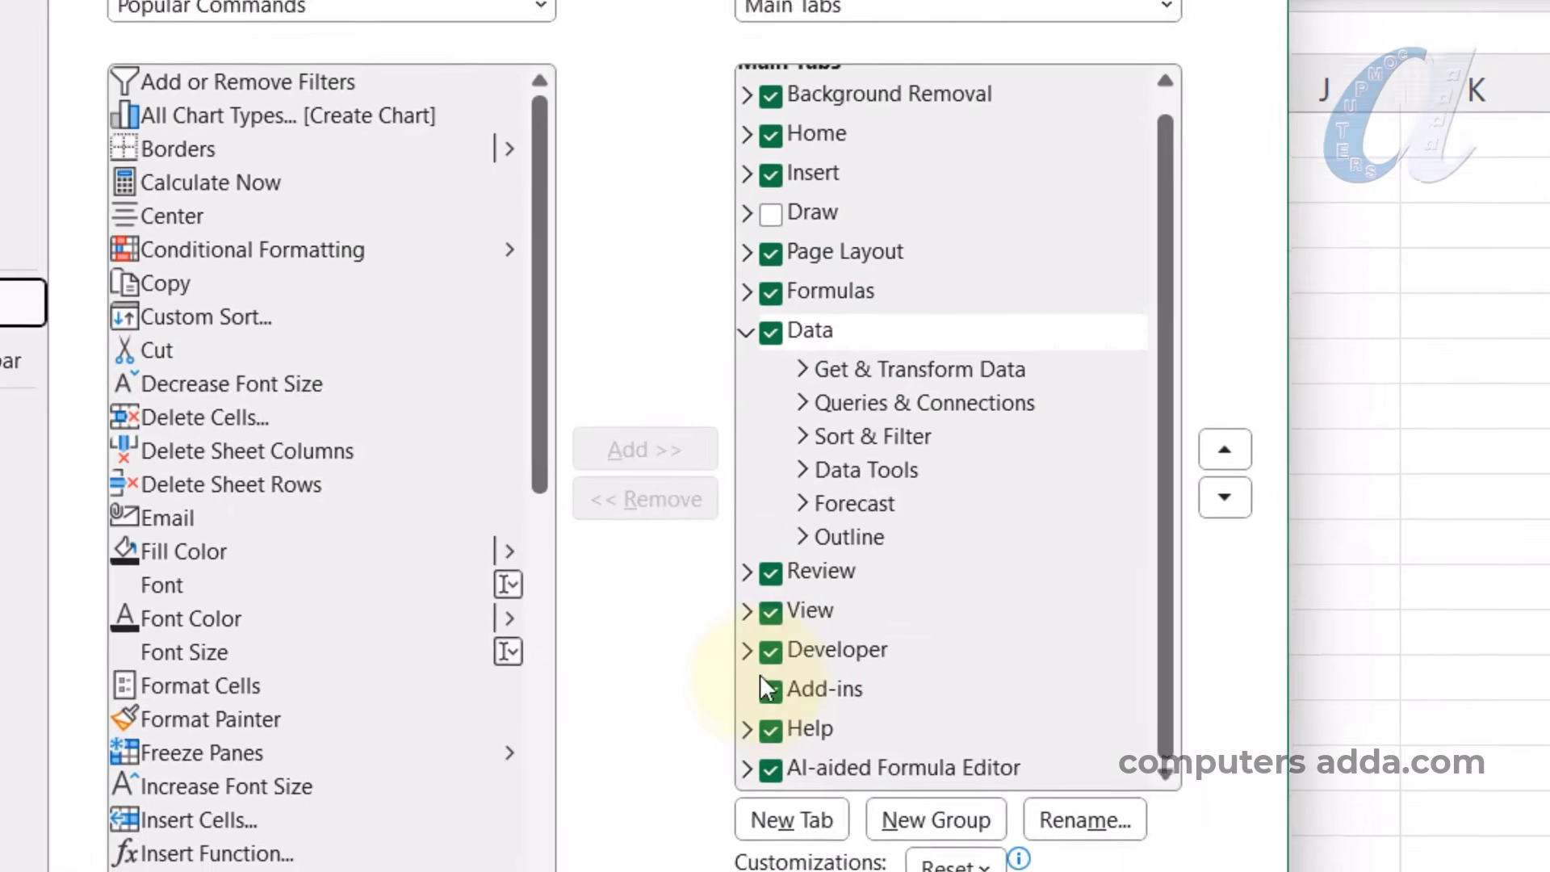
left_click(835, 635)
left_click(754, 662)
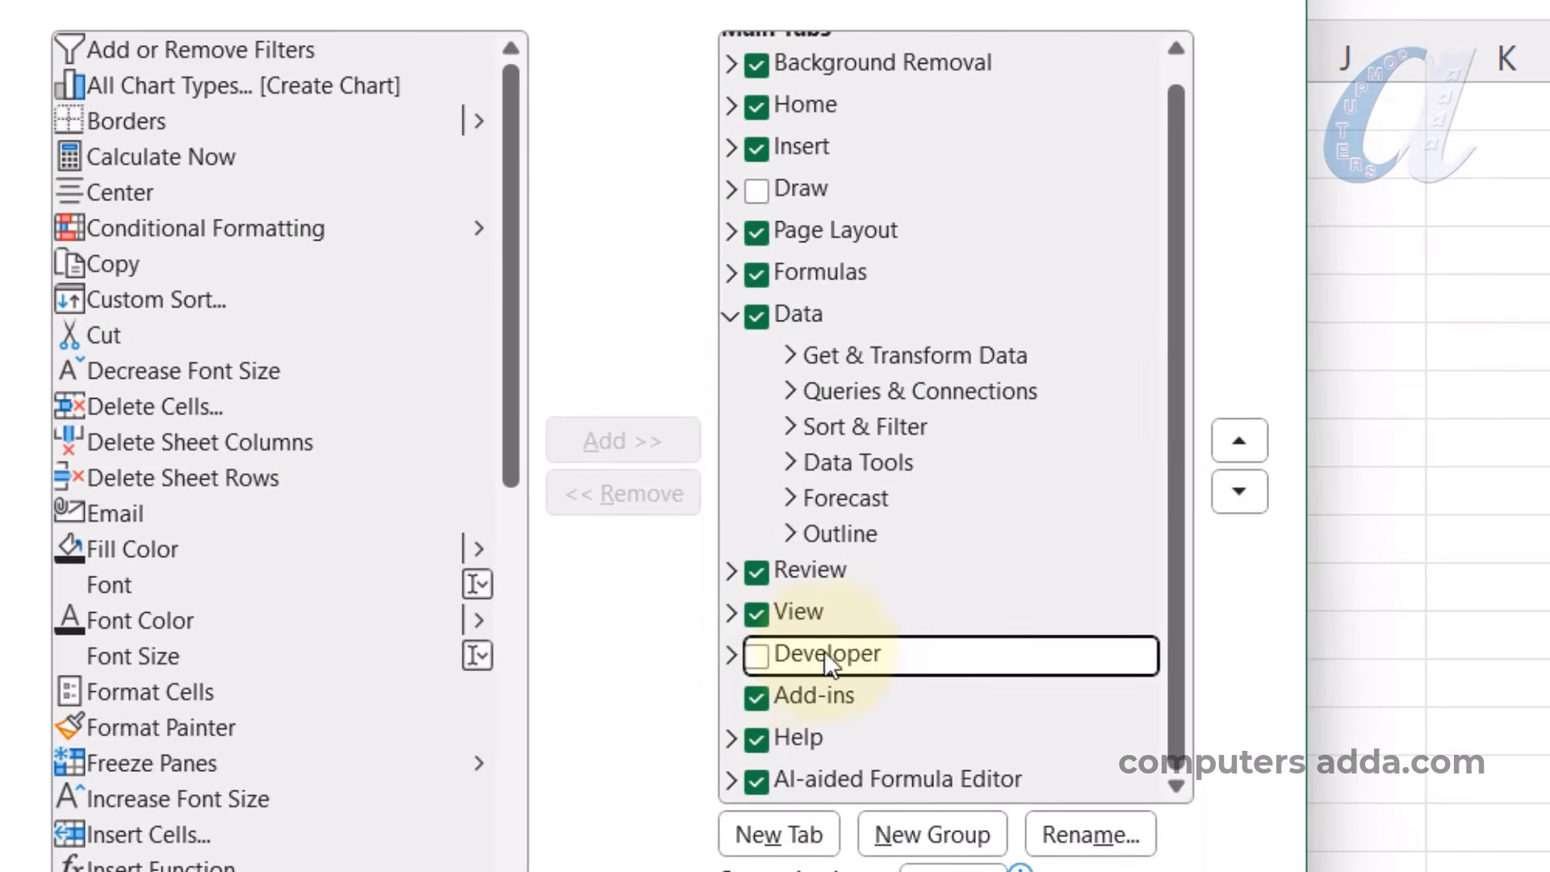
left_click(762, 655)
left_click(1103, 803)
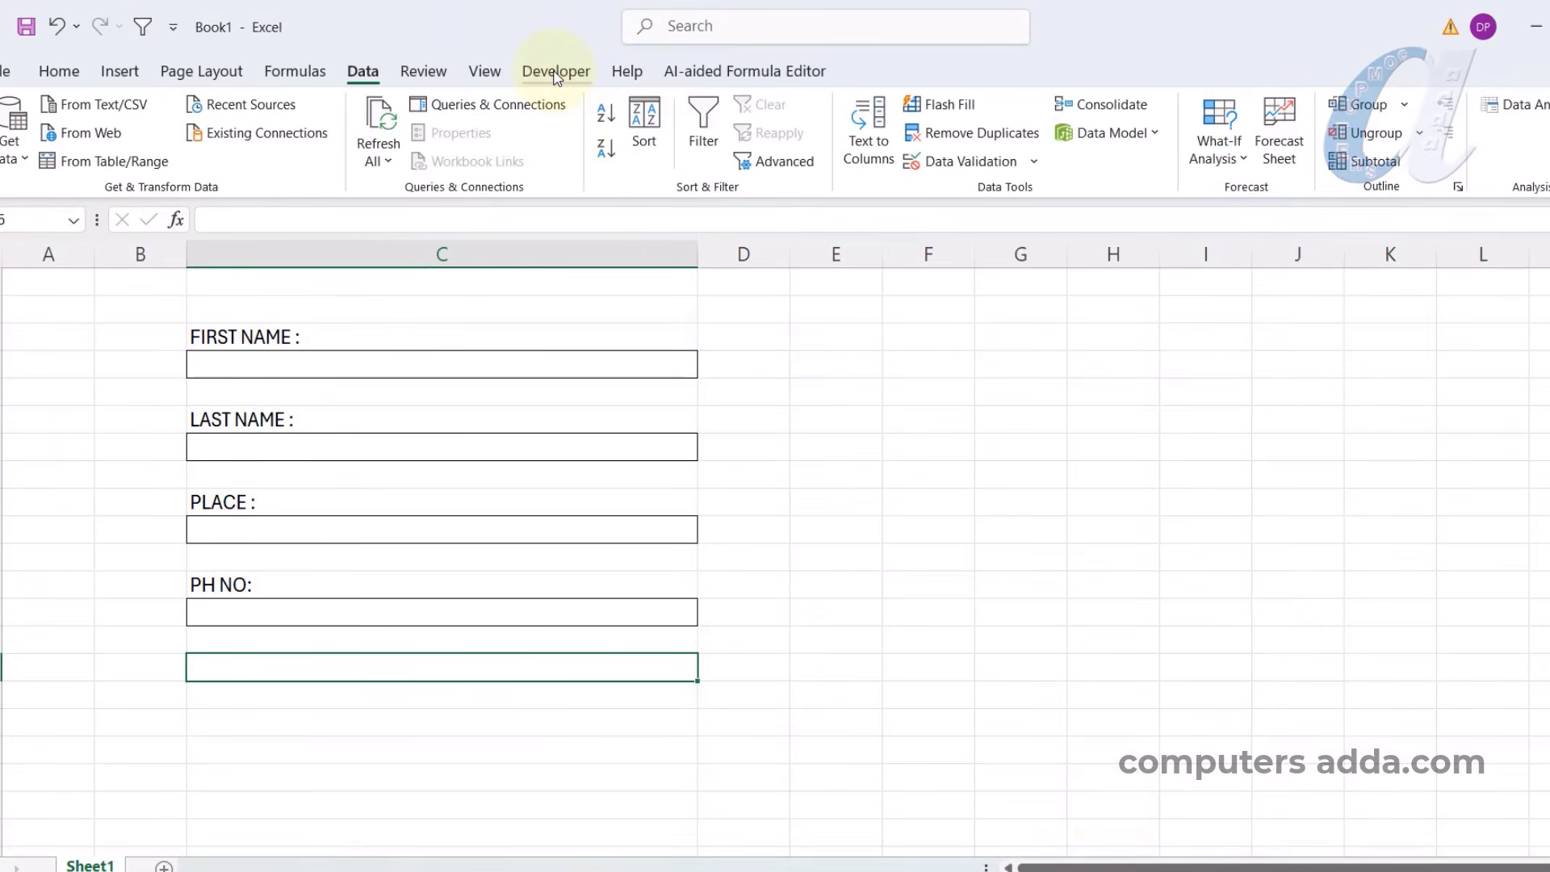
Draw a group box form control below the PH NO box, spanning the width of column C across rows 15 to 18.
left_click(555, 72)
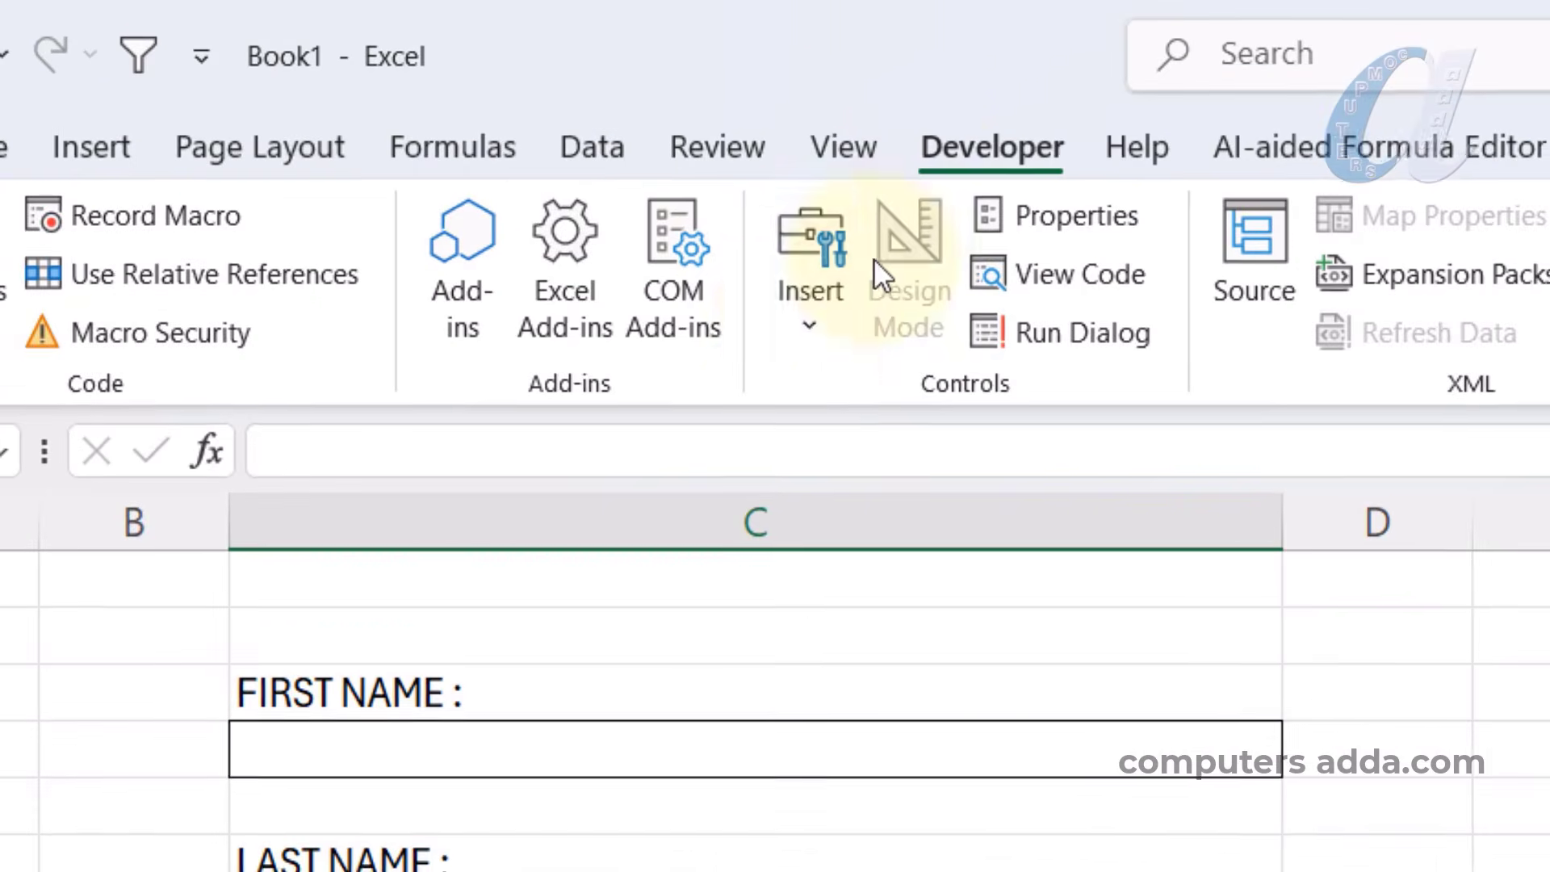
left_click(801, 323)
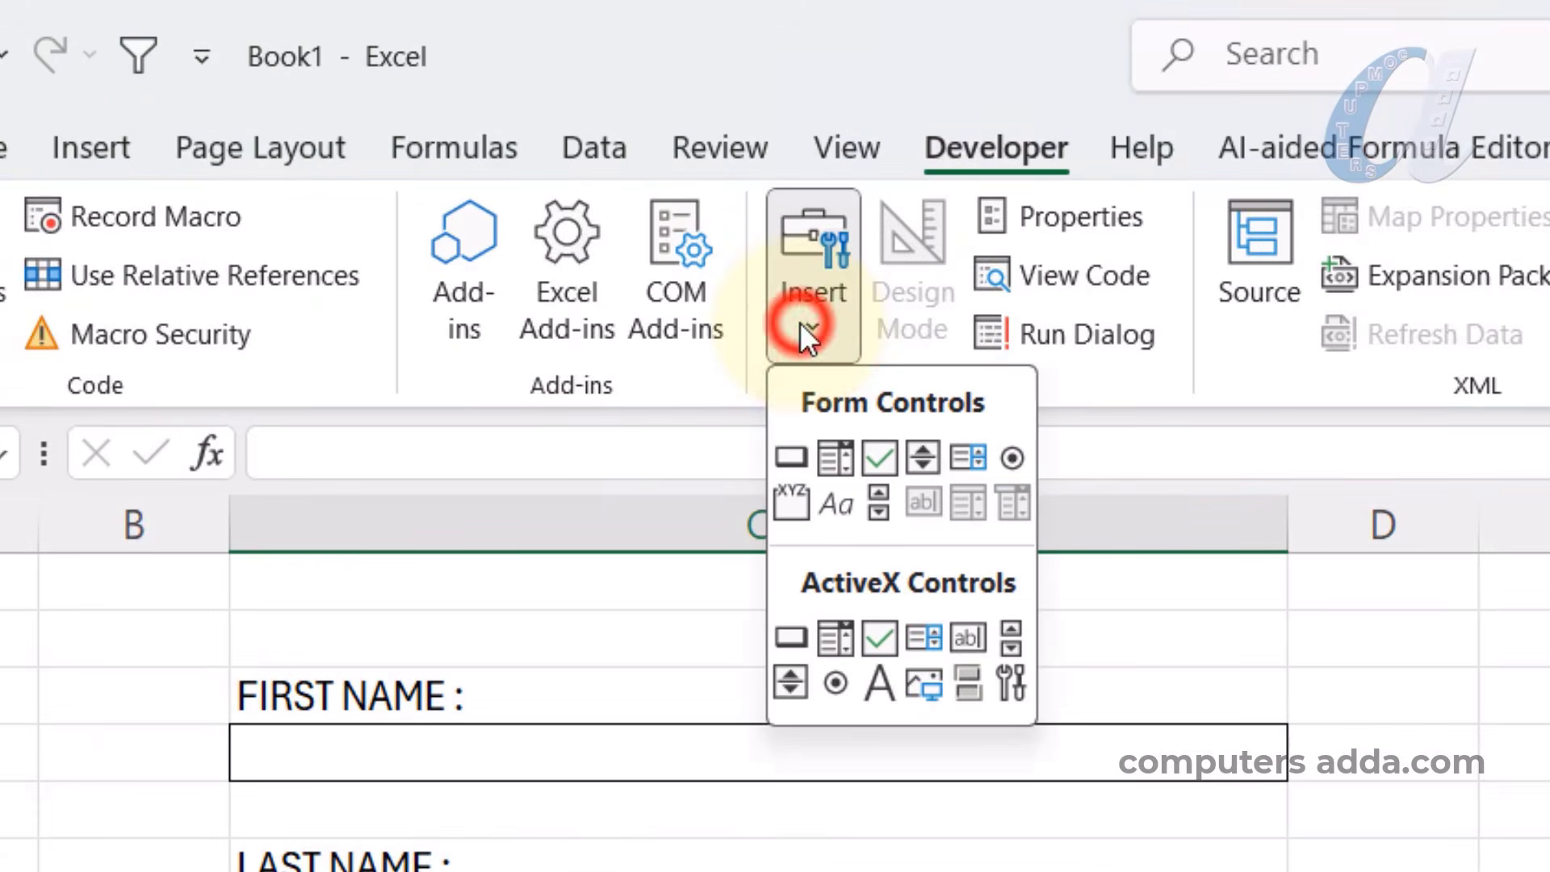
left_click(790, 502)
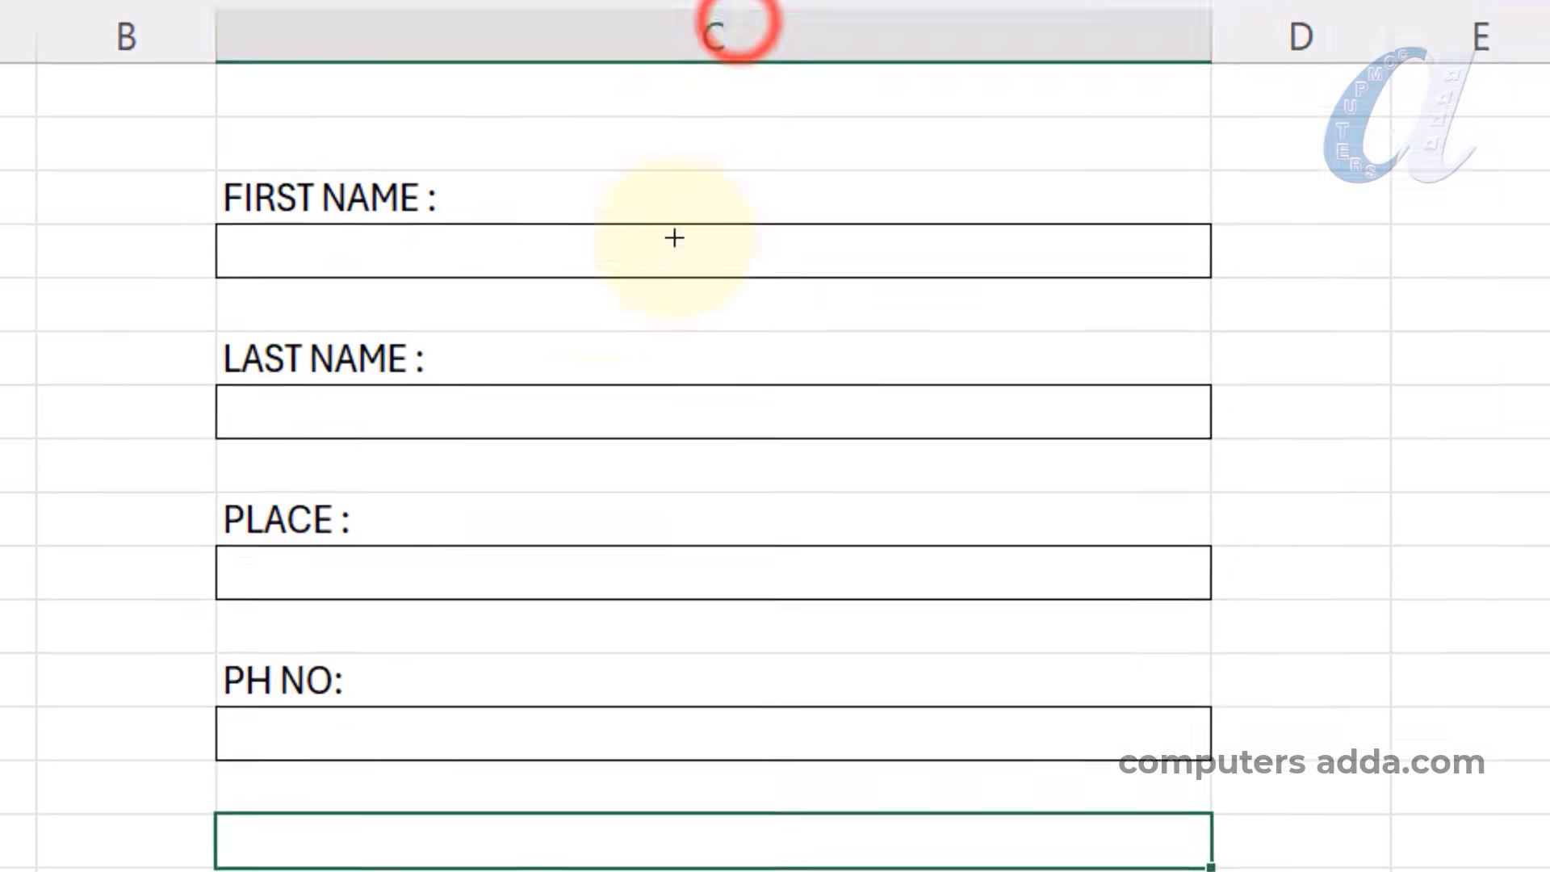
left_click_drag(210, 492, 1163, 696)
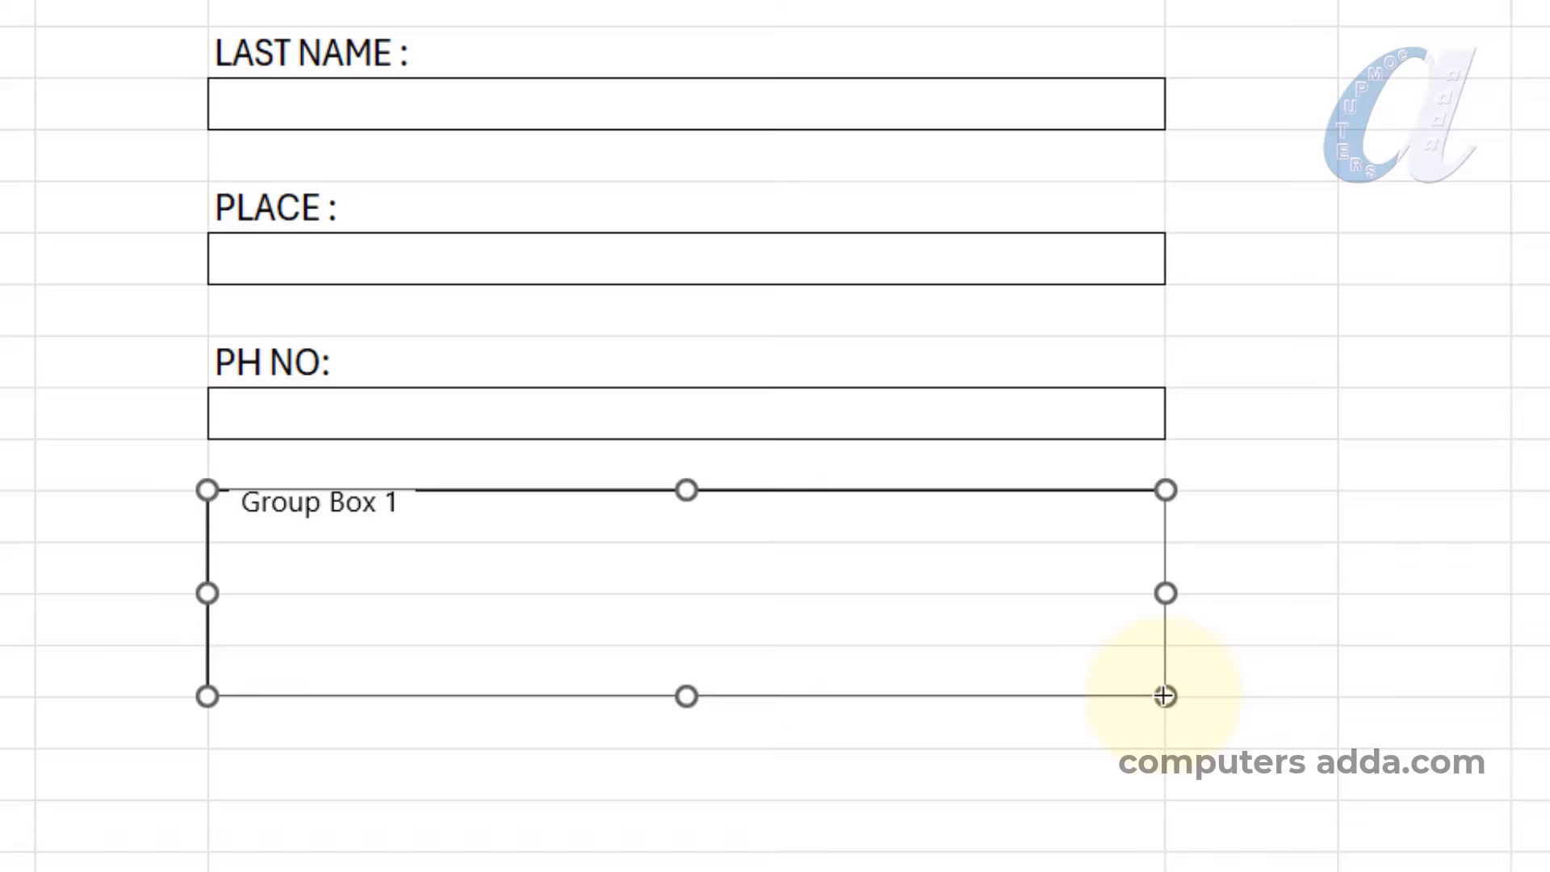
Replace the group box caption with "GENDER".
left_click(259, 503)
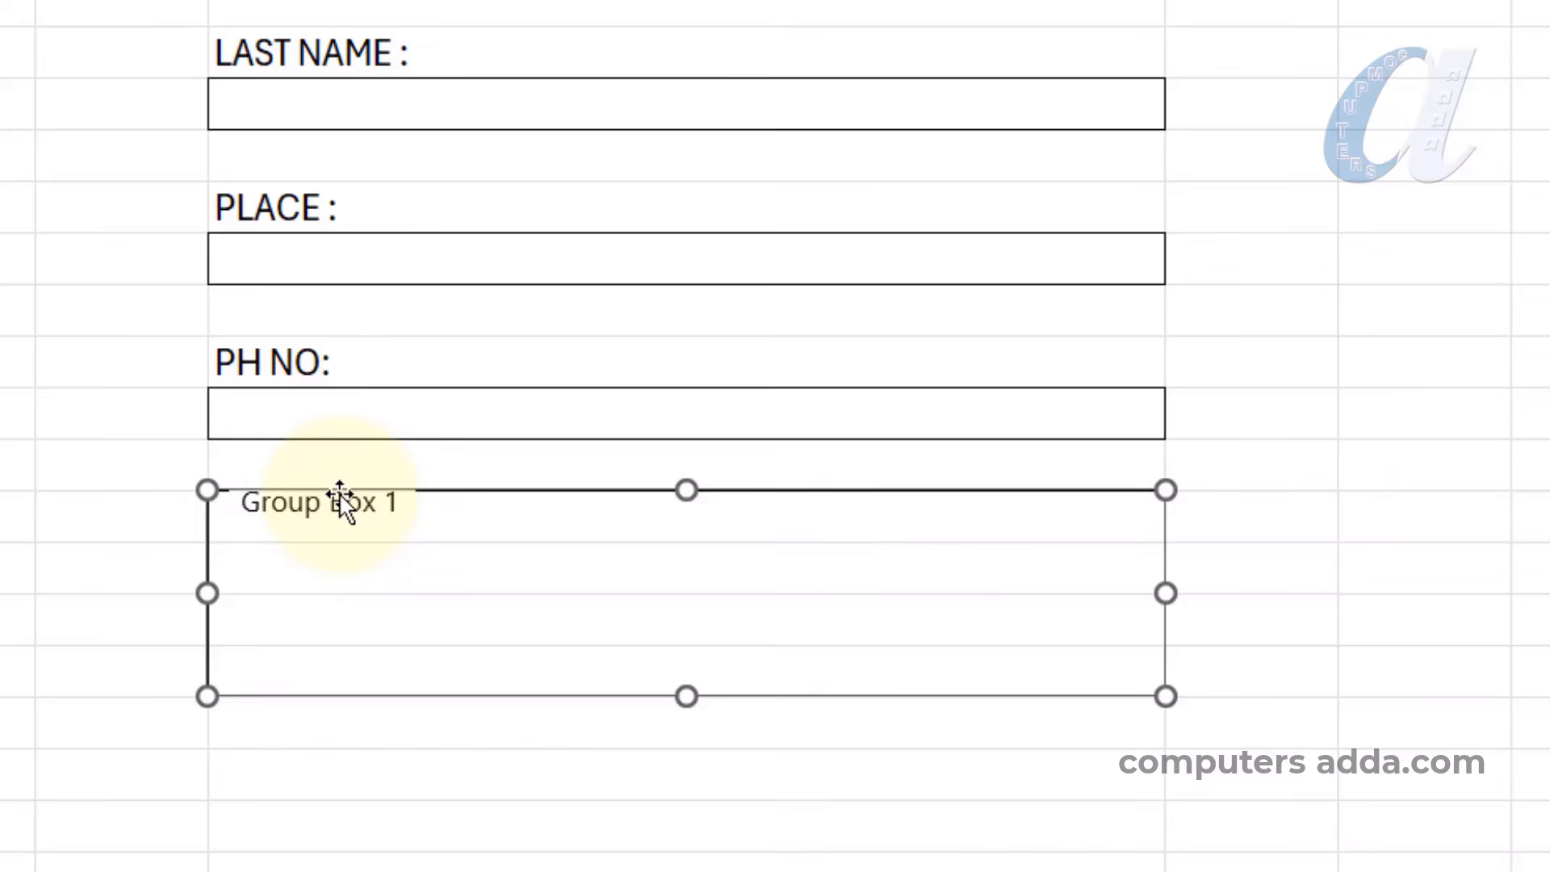
key("Delete")
key("Delete")
key("Delete")
key("Delete")
key("Delete")
key("Delete")
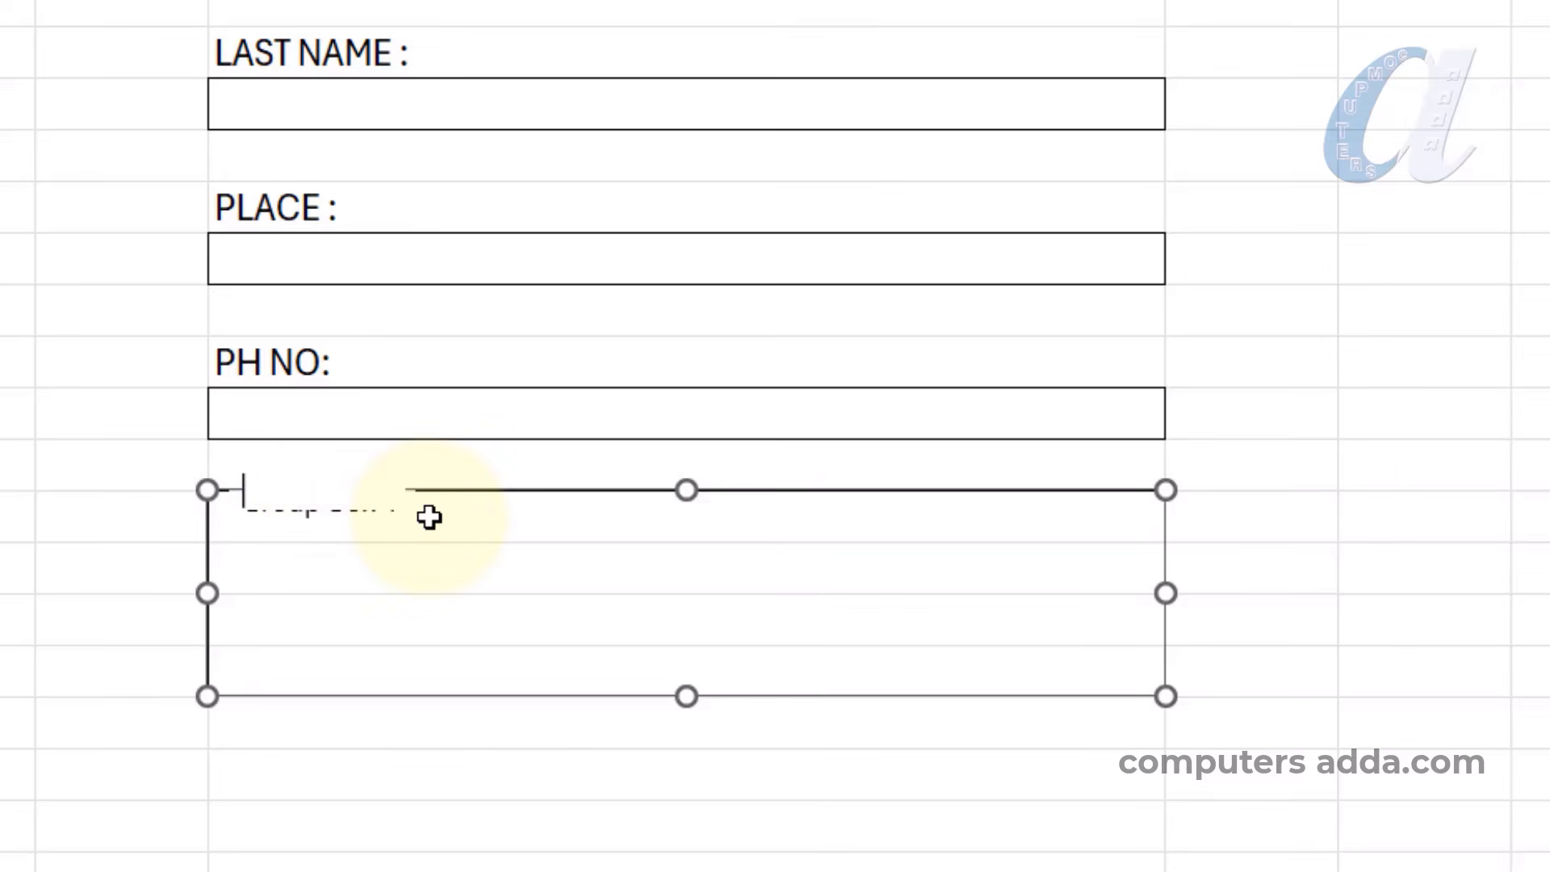
type("GENDER")
left_click(1308, 497)
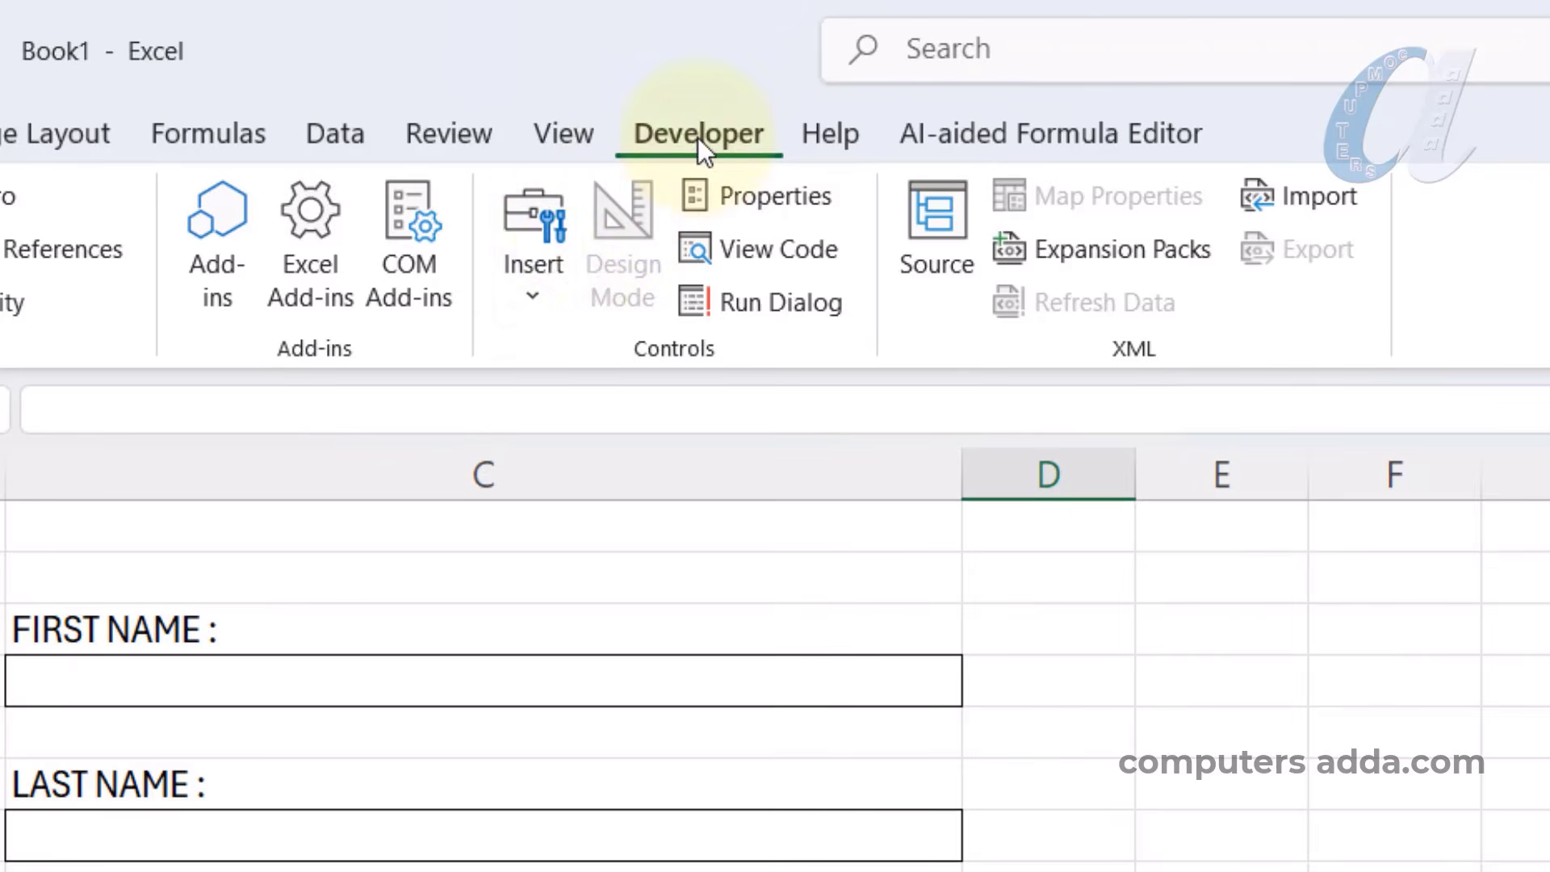
Add an option button form control inside the GENDER group box and label it "Male".
left_click(544, 296)
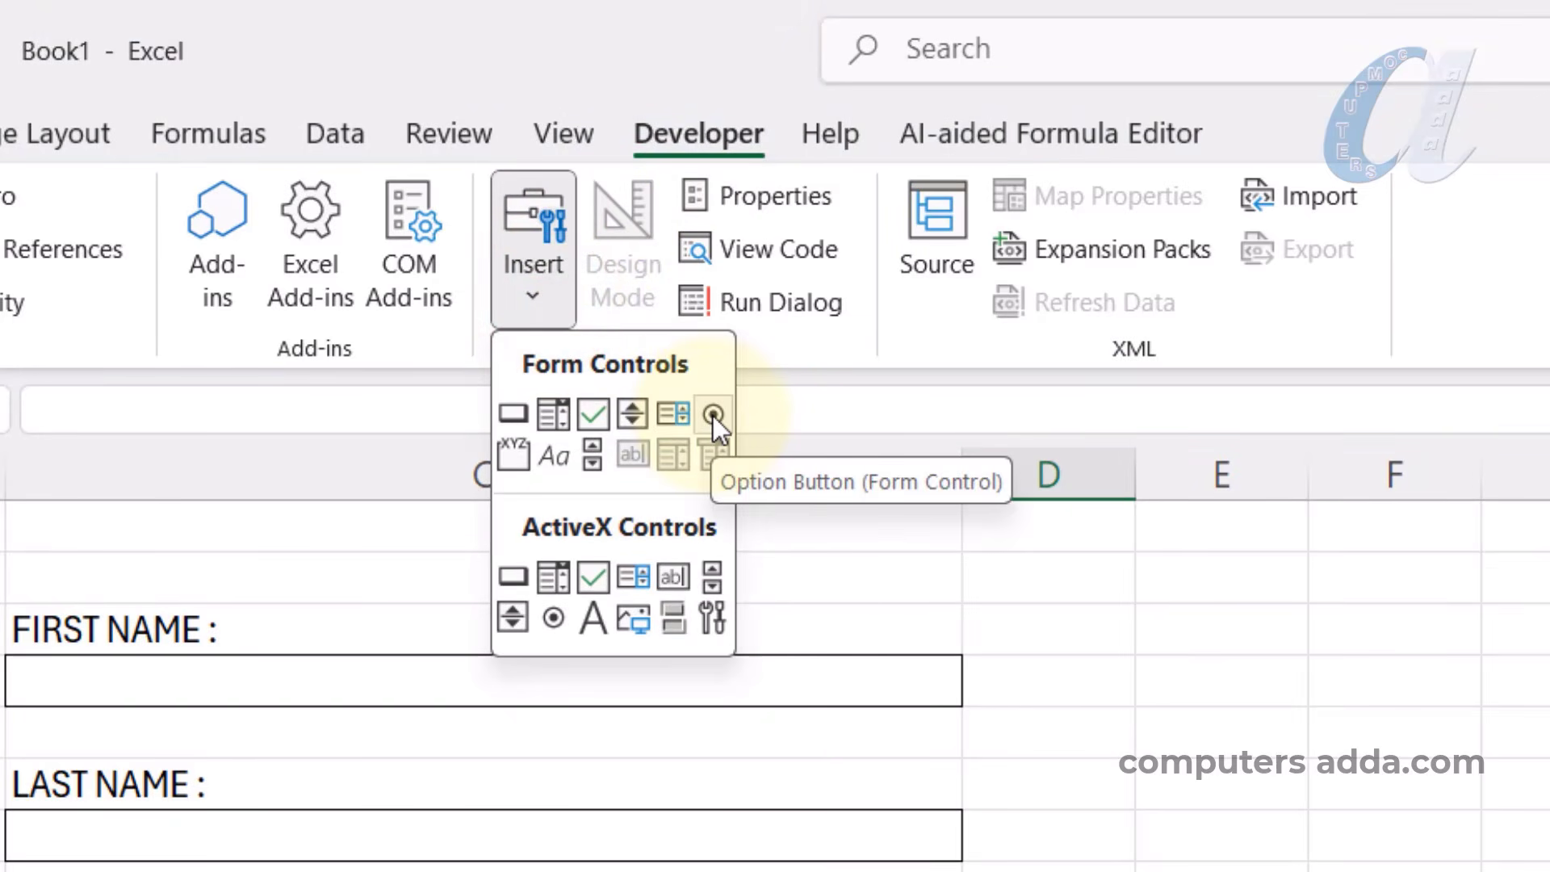
left_click(713, 414)
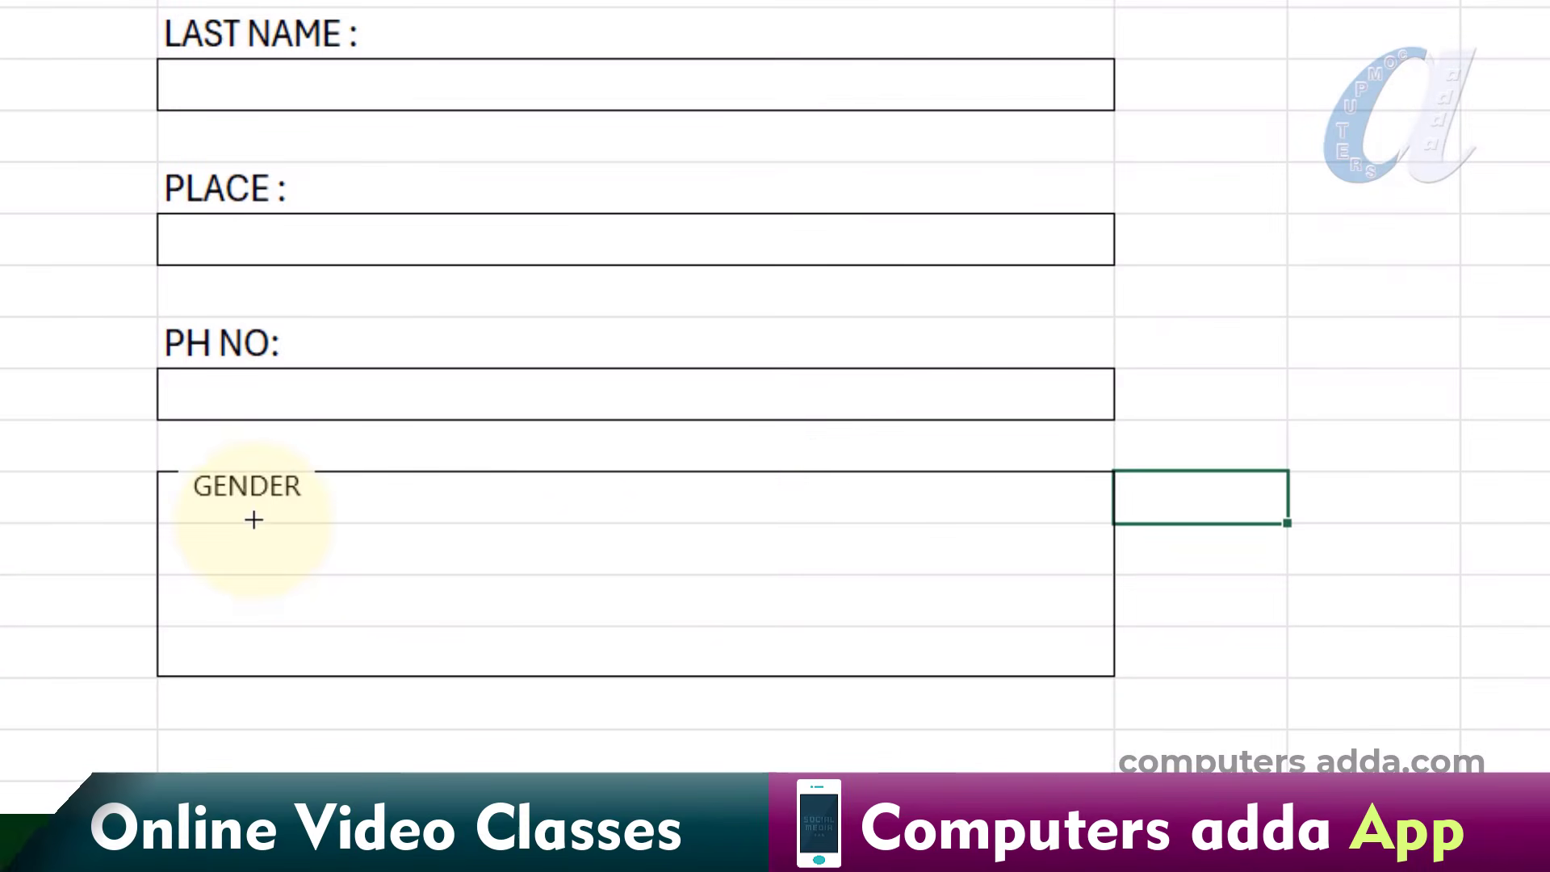
left_click_drag(253, 521, 692, 583)
left_click(322, 545)
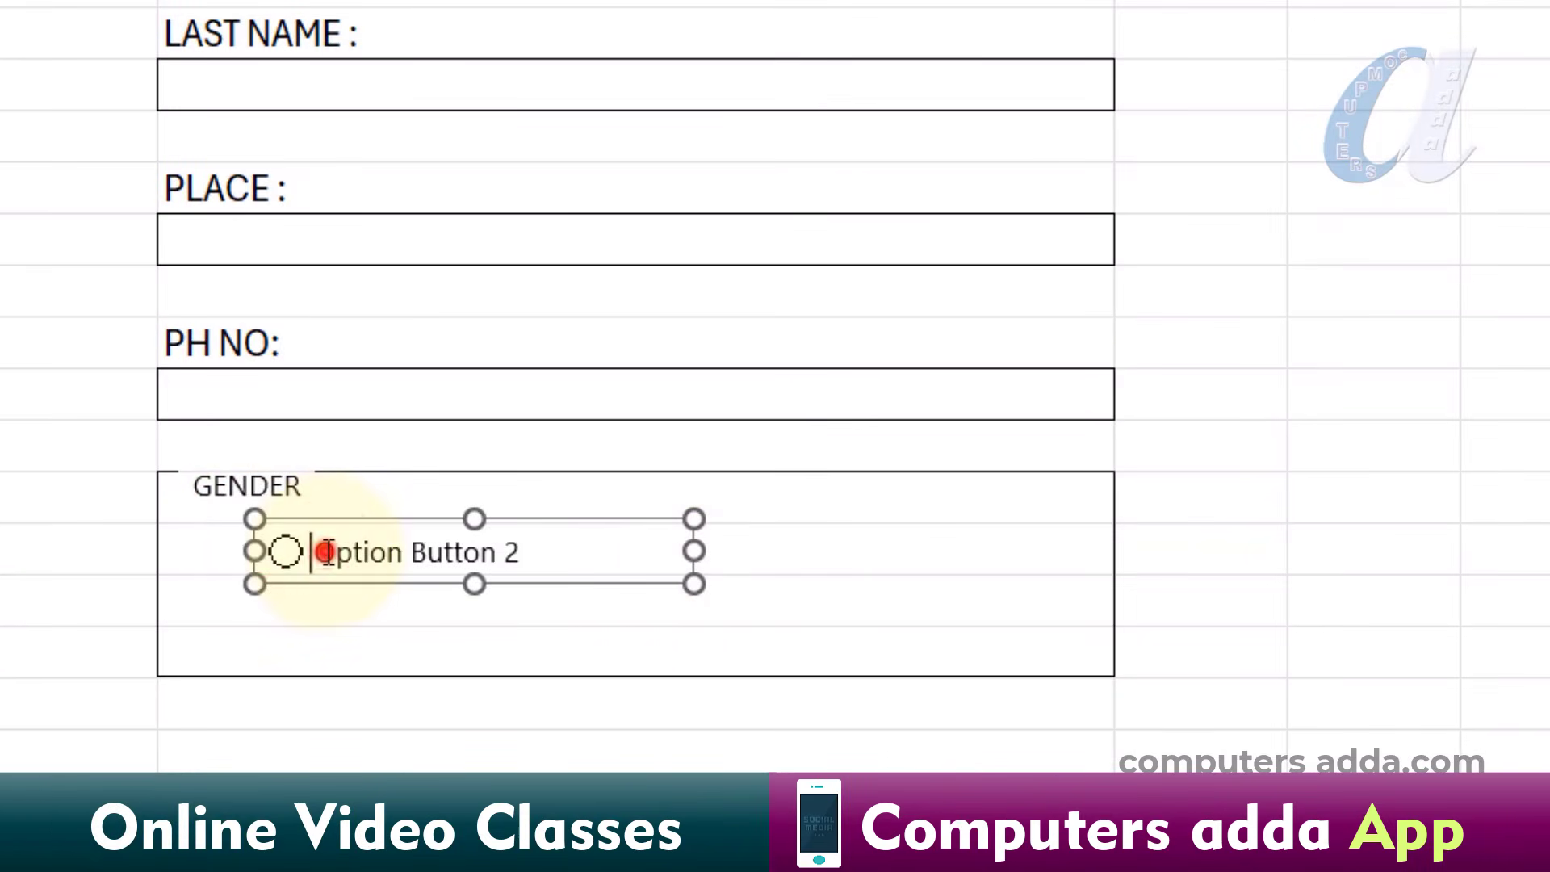
key("ctrl+a")
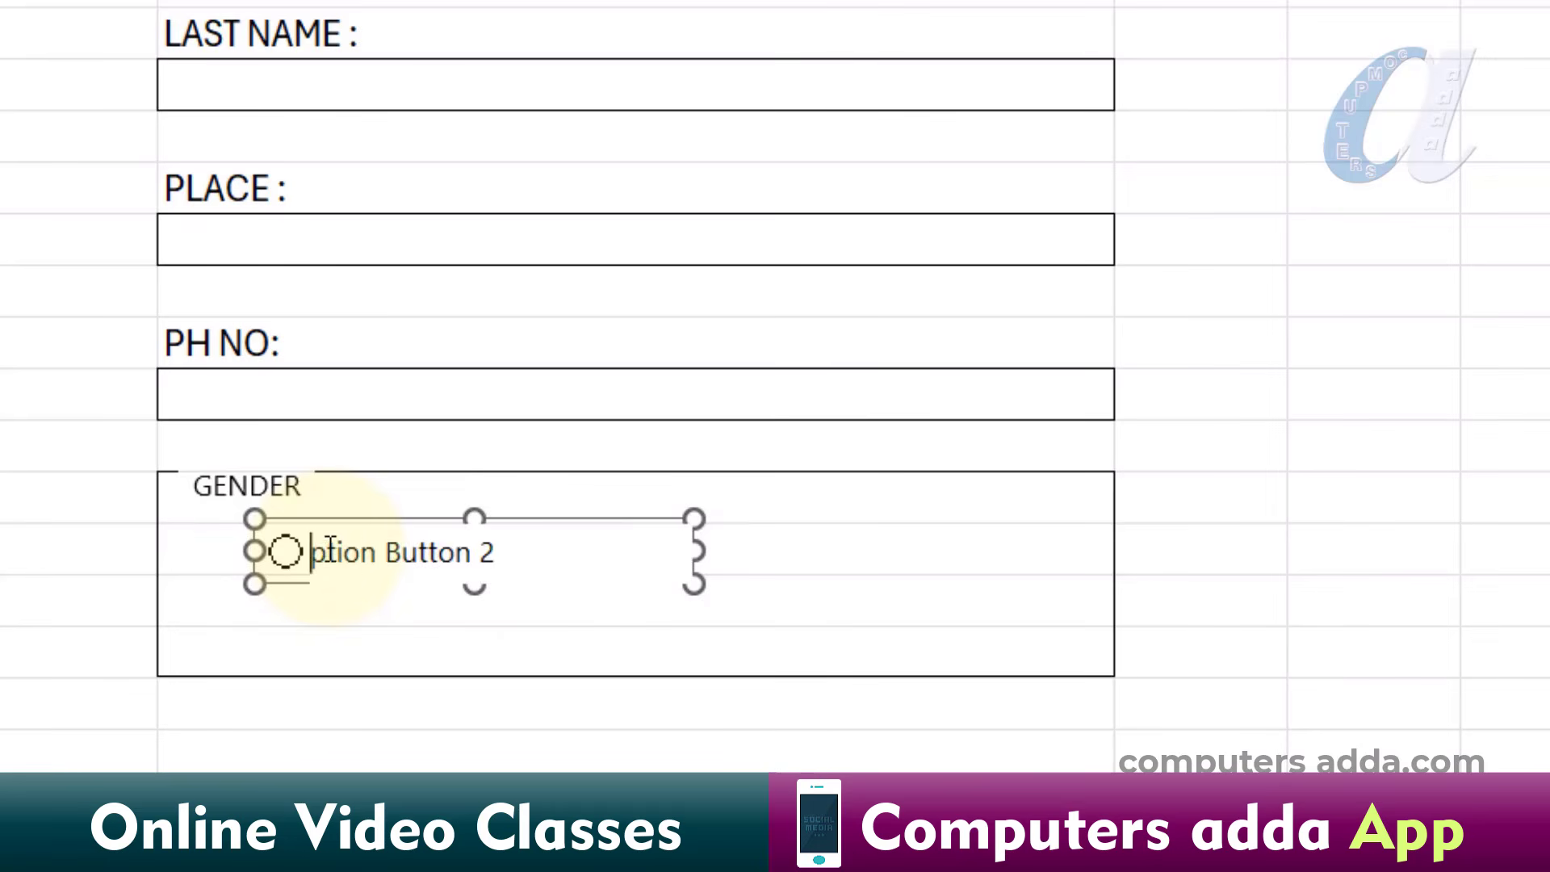
type("Male")
key("Escape")
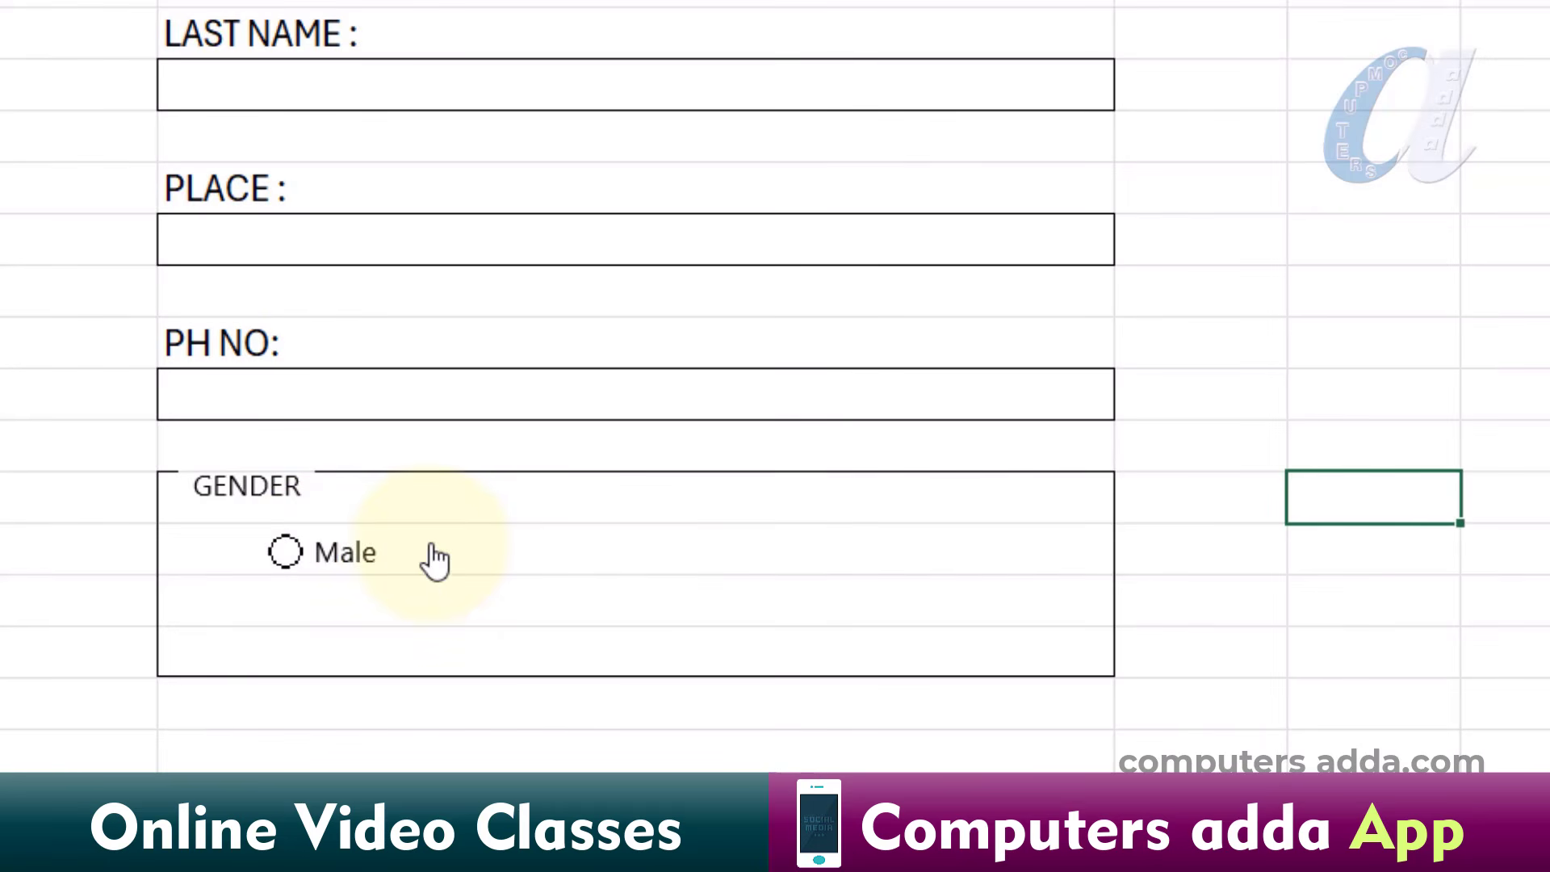
Duplicate the Male option button, align the copy beneath it inside the GENDER box, and relabel it "Female".
right_click(357, 557)
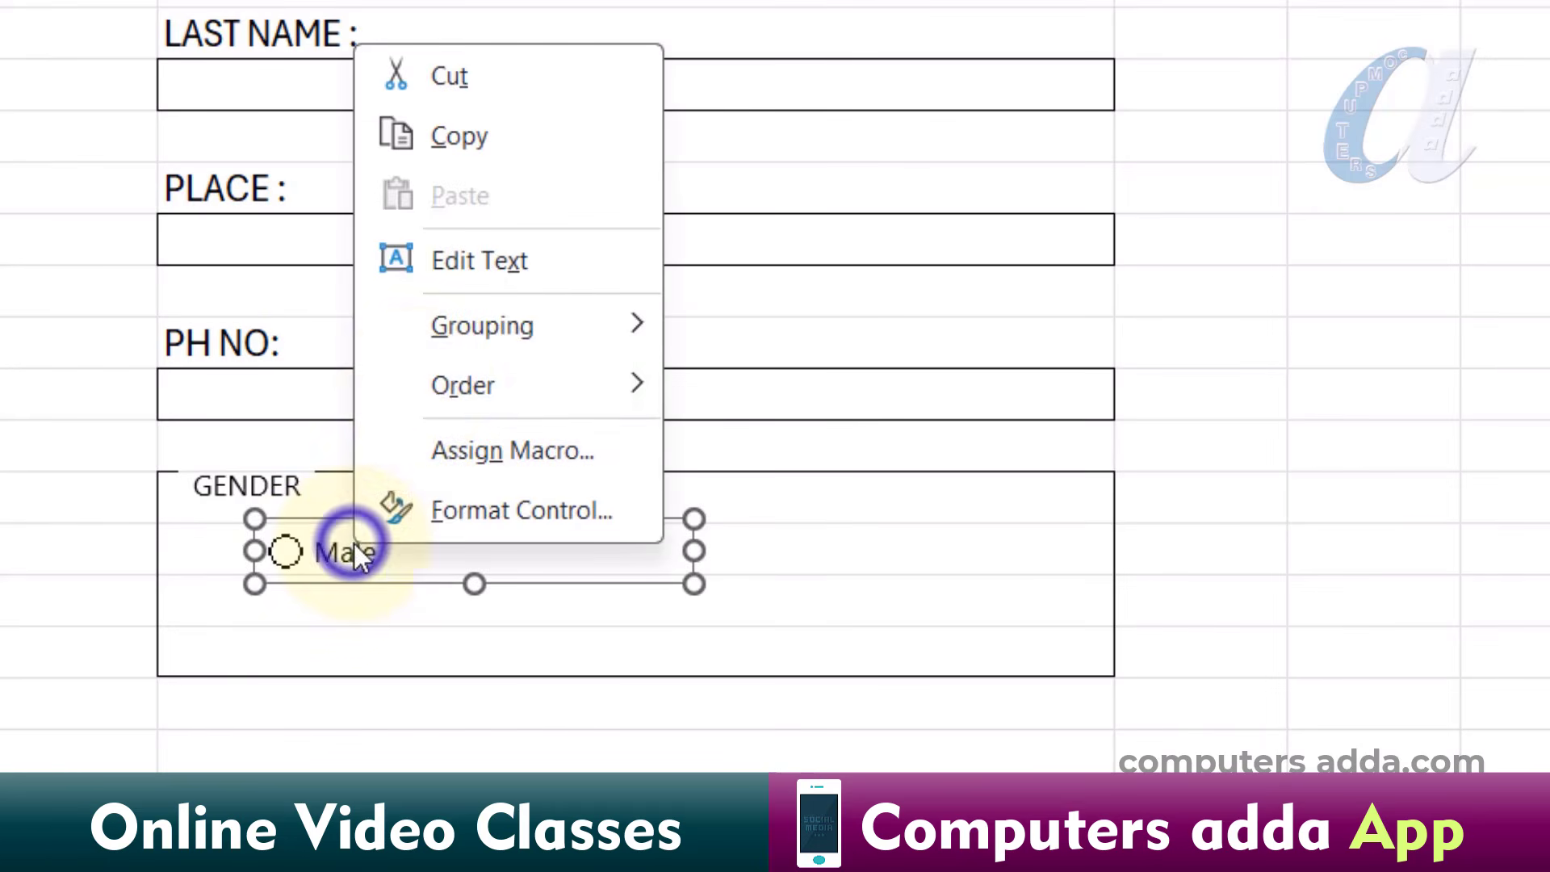
left_click(458, 147)
key("ctrl+v")
left_click_drag(583, 629, 535, 661)
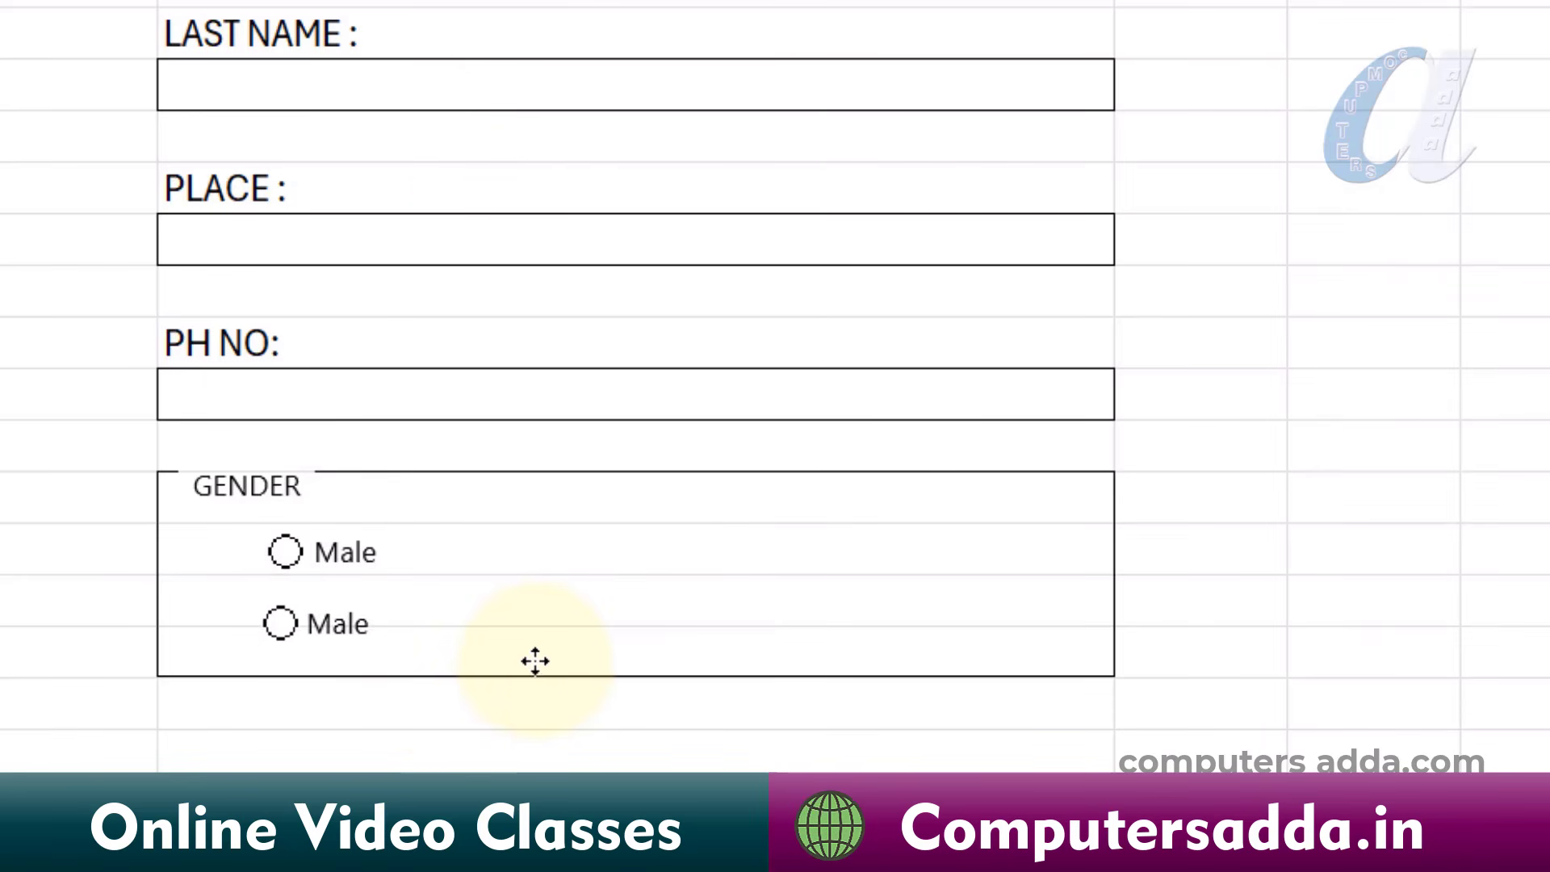
left_click(312, 622)
left_click(322, 619)
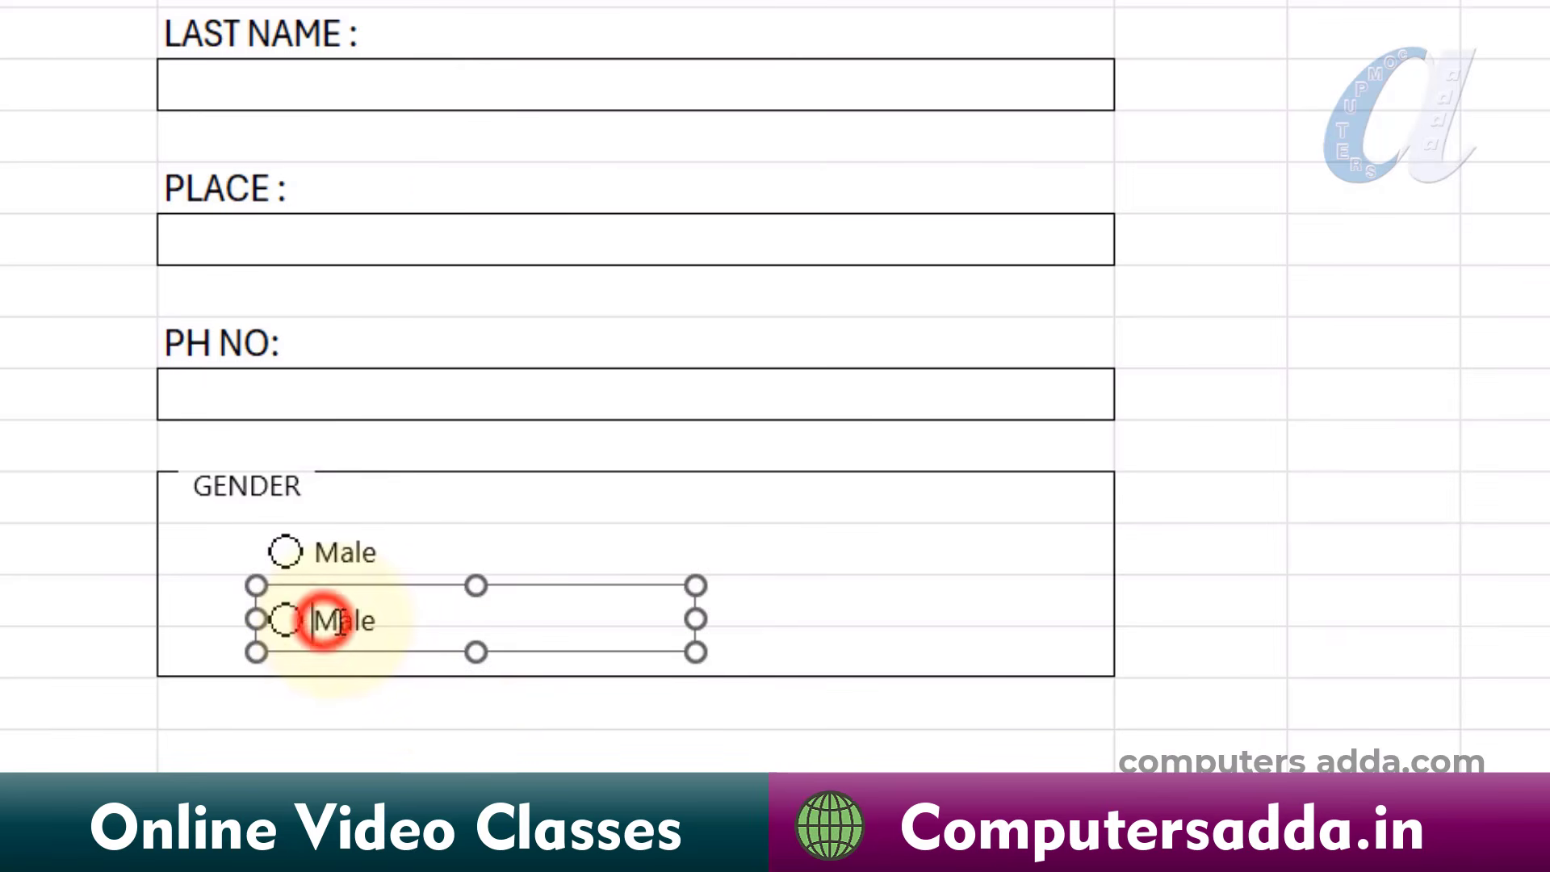
key("BackSpace")
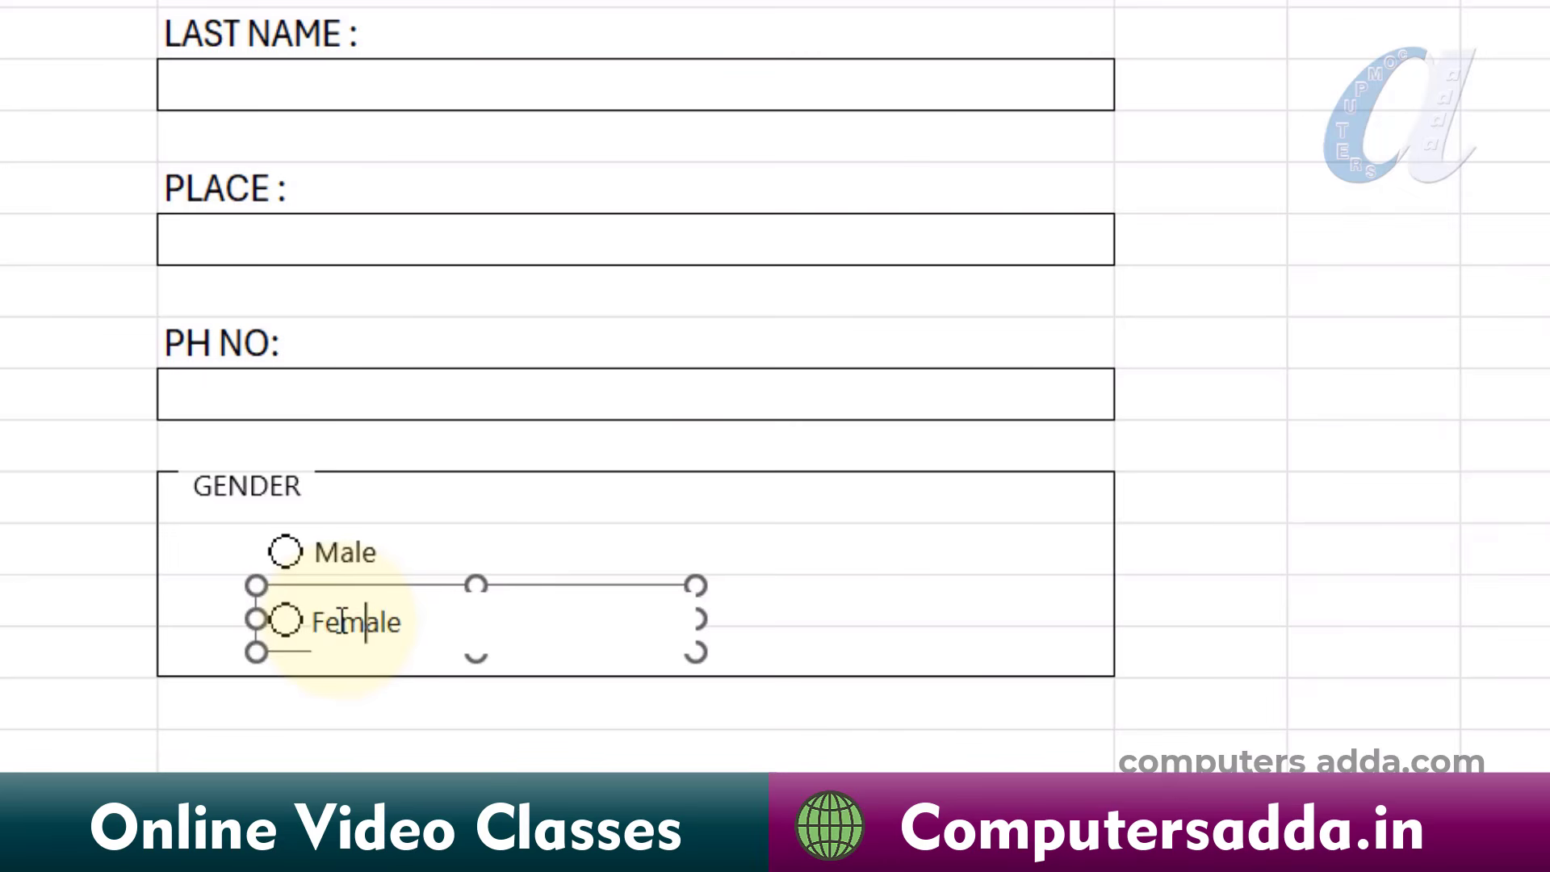
left_click(1356, 443)
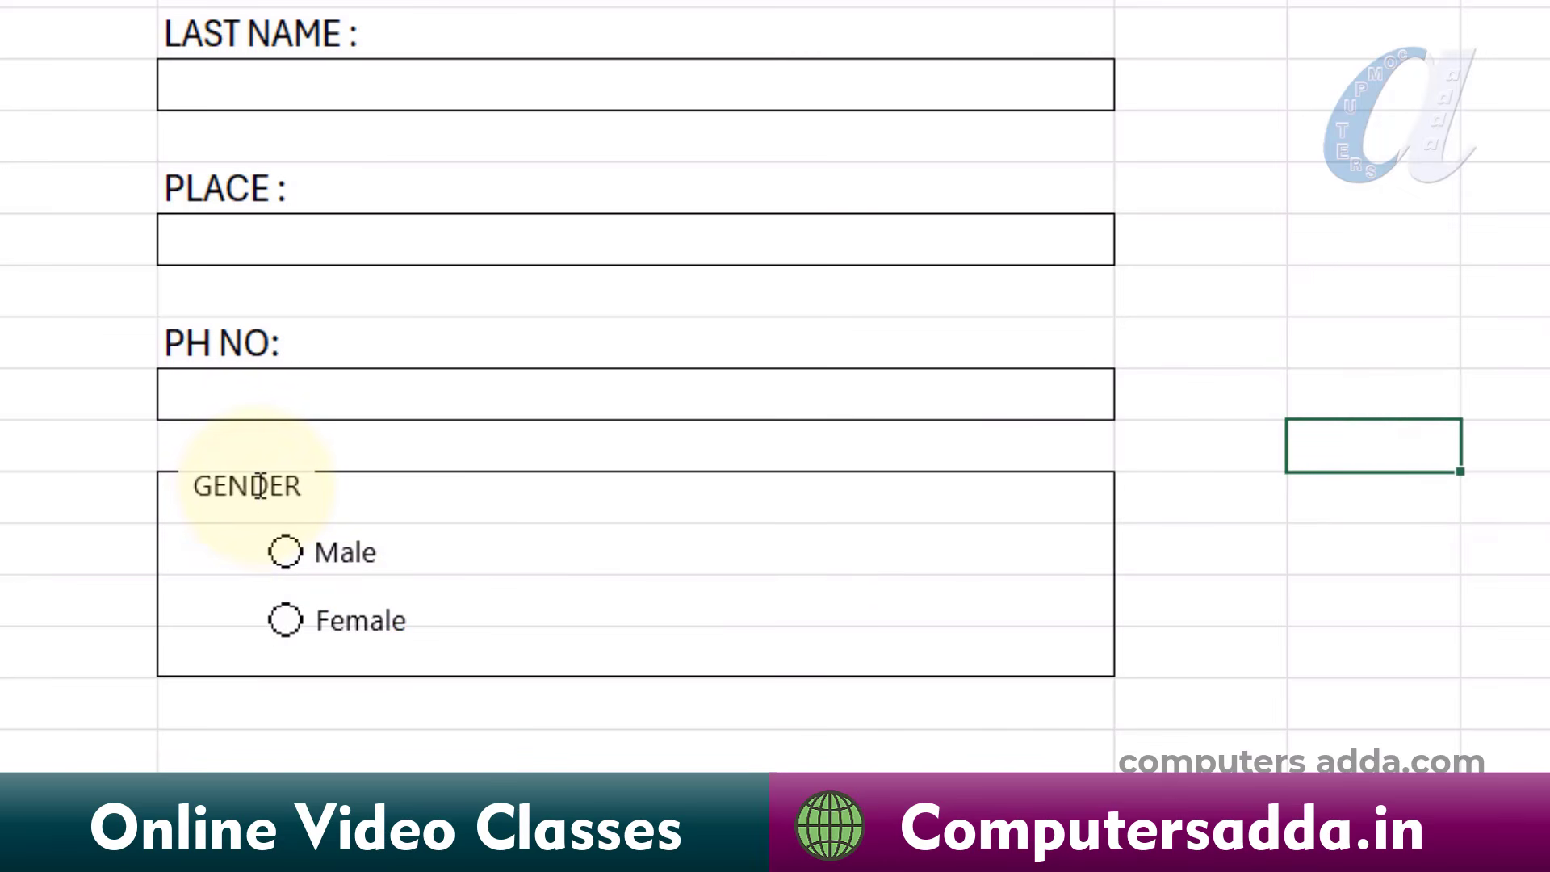
Enter the label "COURSE :" in C20 and add a border around C21 as its input box.
scroll(335, 588, "down", 1)
left_click(339, 561)
type("COURSE :")
key("Return")
left_click(90, 0)
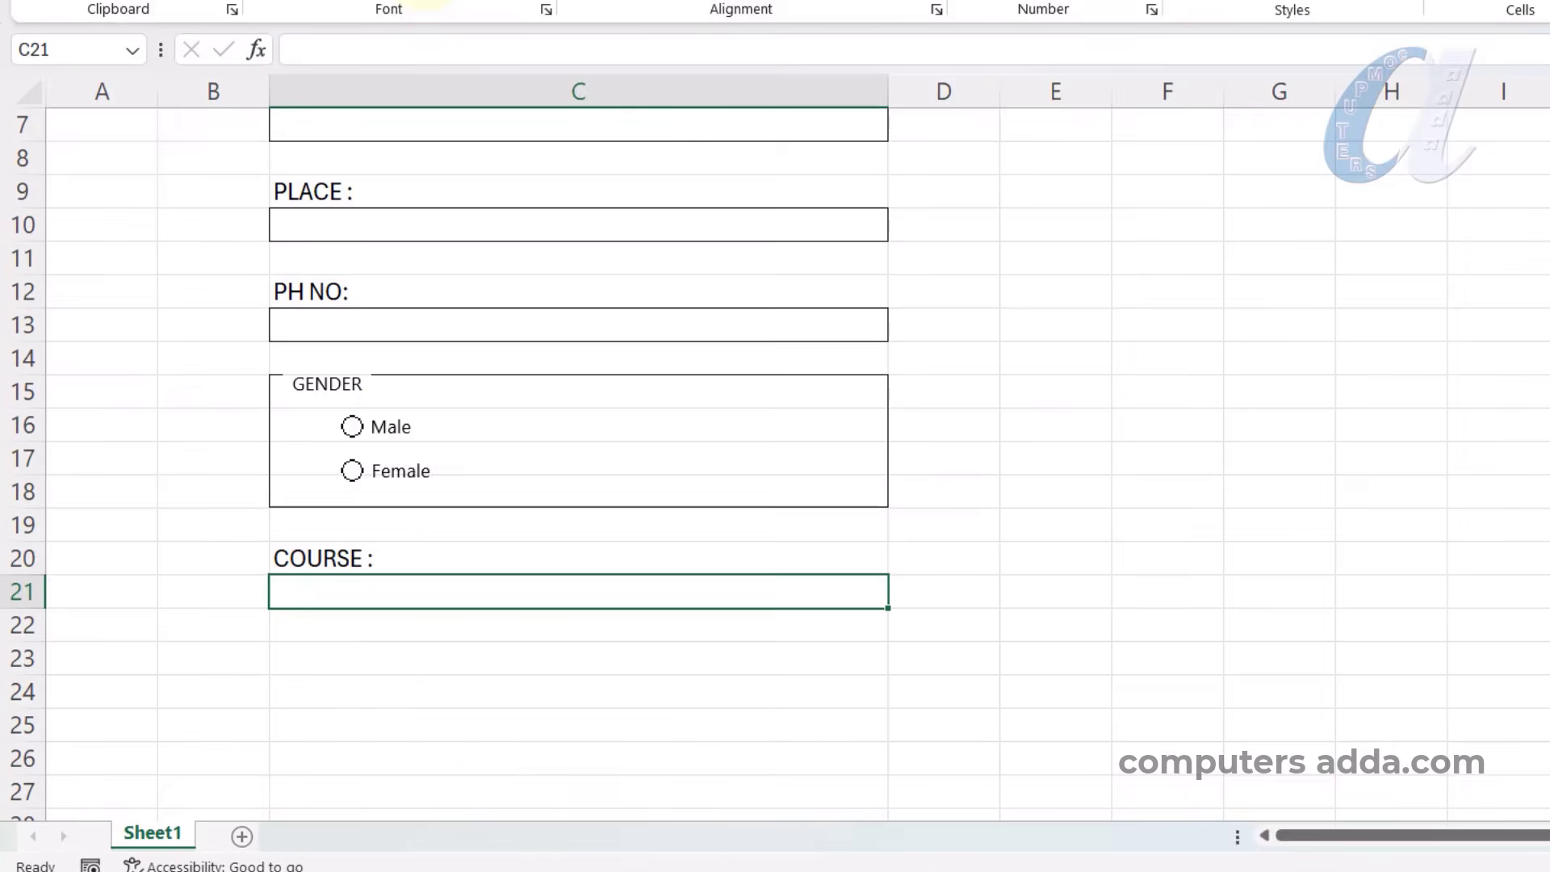
left_click(413, 0)
left_click(437, 303)
Enter the label "BATCH TIME :" in C23, leaving a blank row below the course box.
key("Down")
key("Down")
type("BATCH")
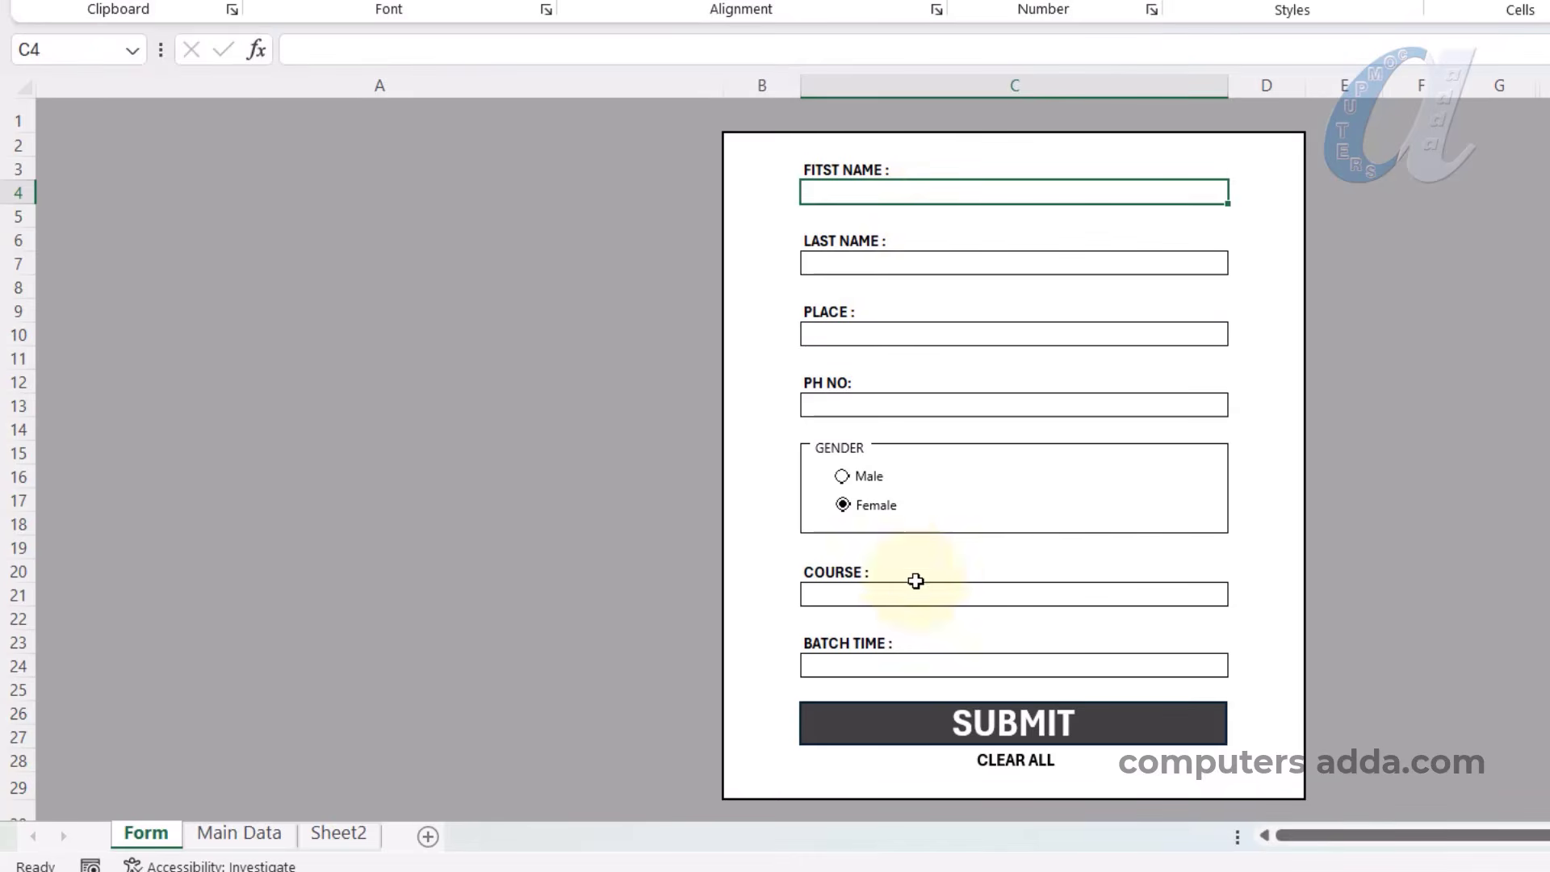
Examine the Course dropdown choices and the Batch Time field in the finished sample form.
left_click(1174, 591)
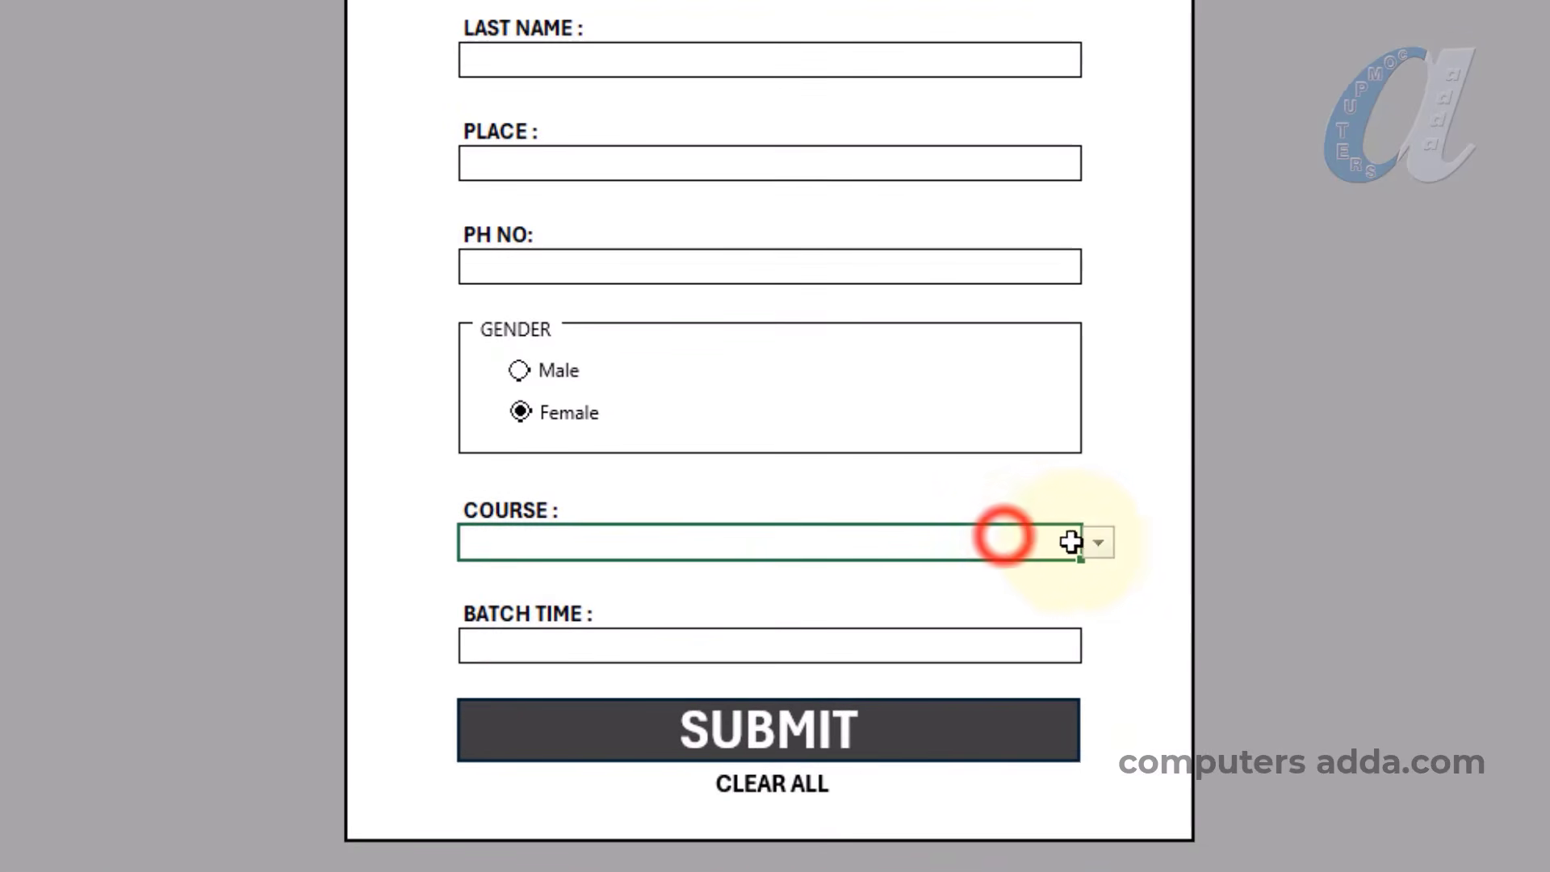
left_click(1098, 542)
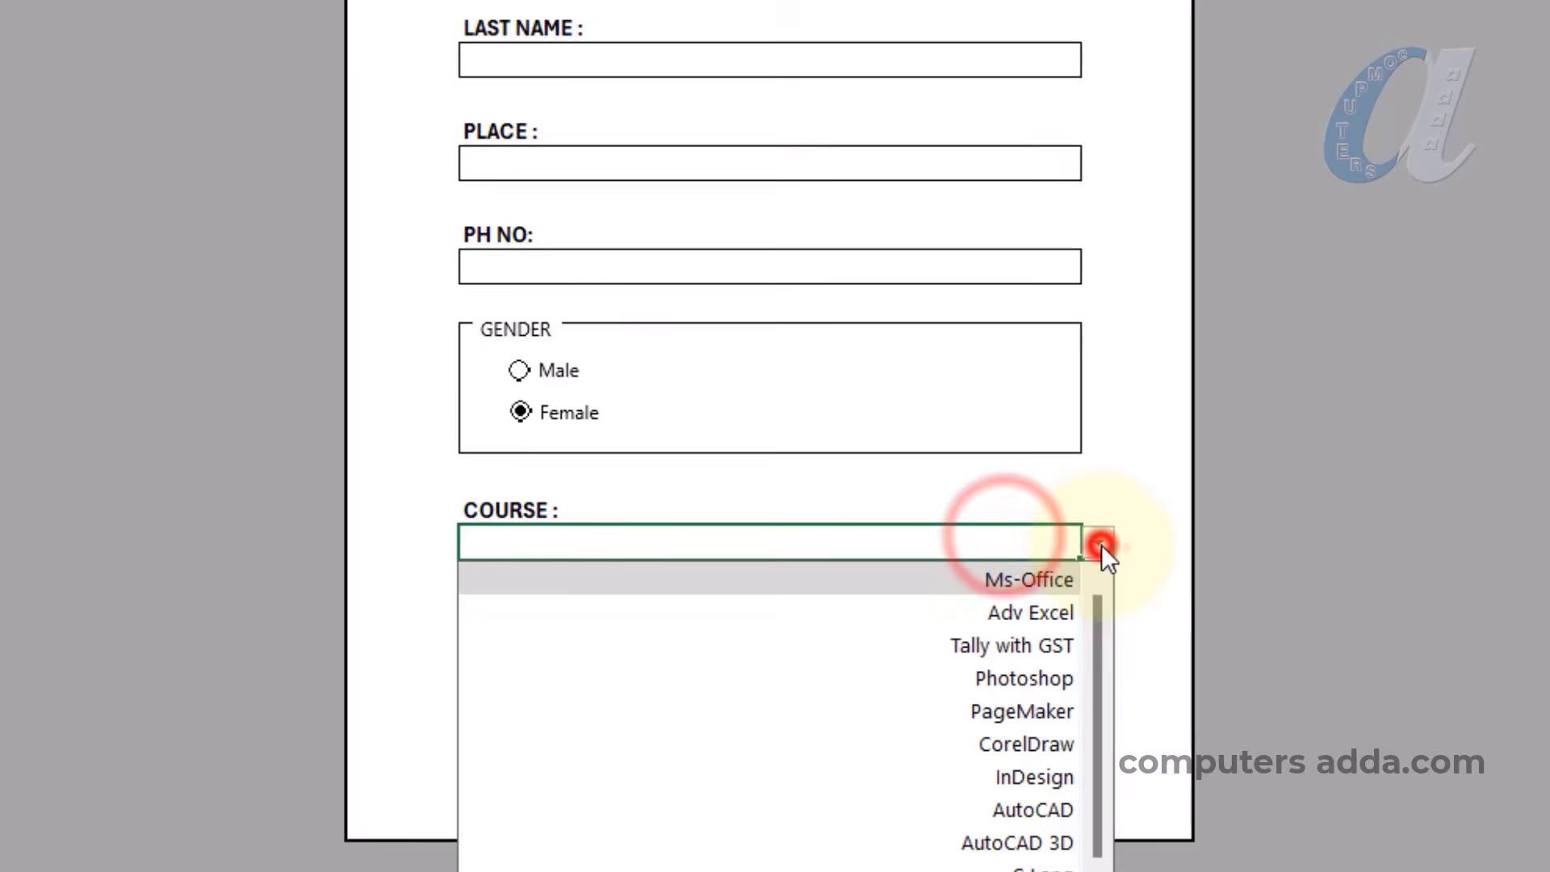
left_click(1098, 546)
left_click(1058, 645)
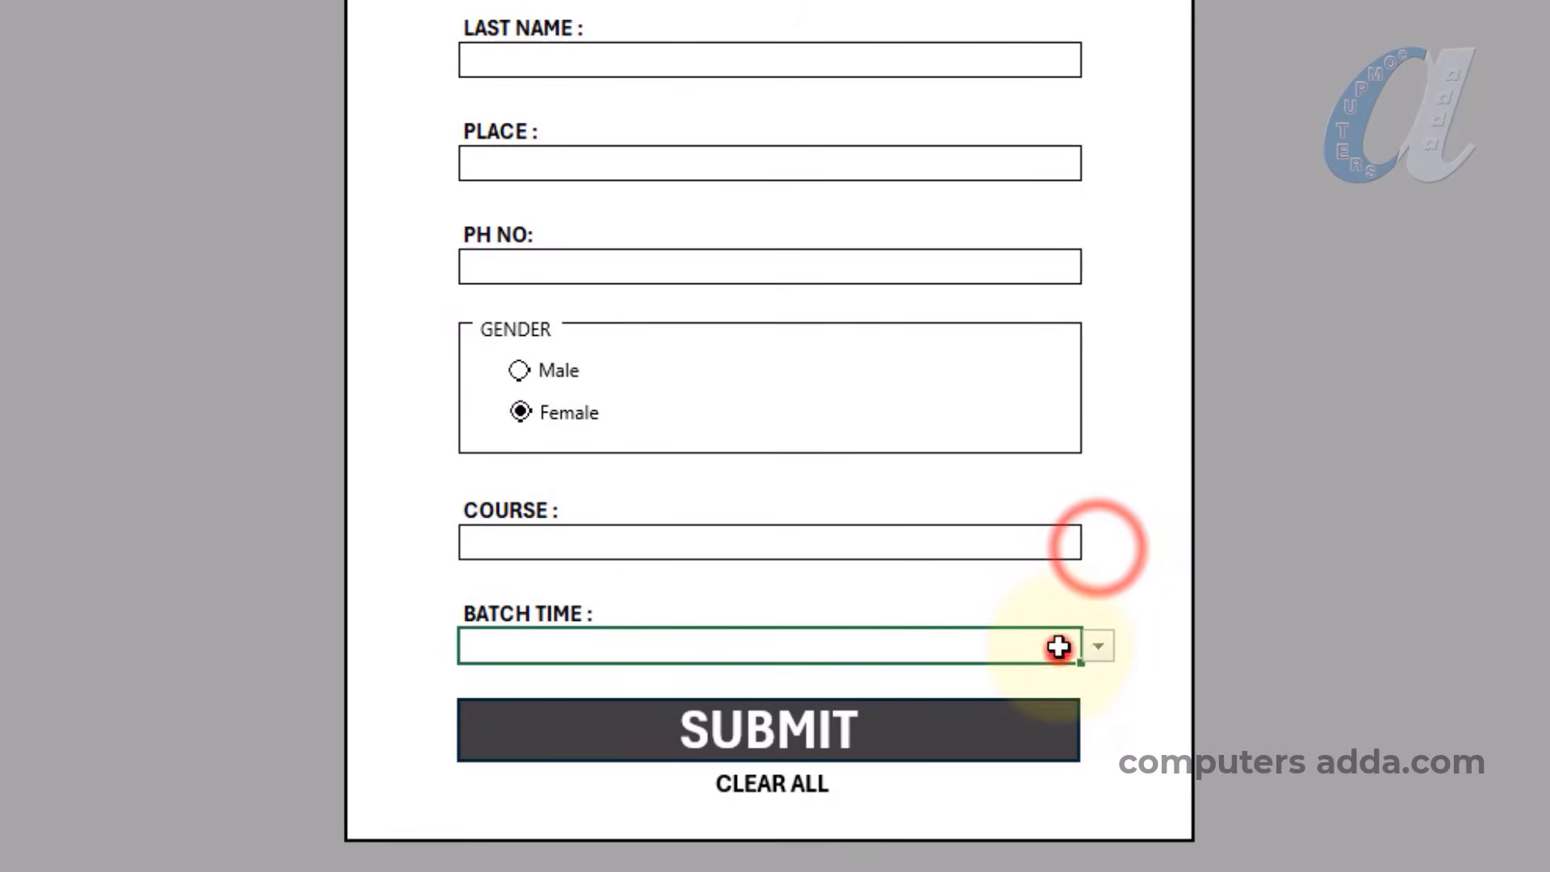
left_click(1039, 559)
left_click(1097, 542)
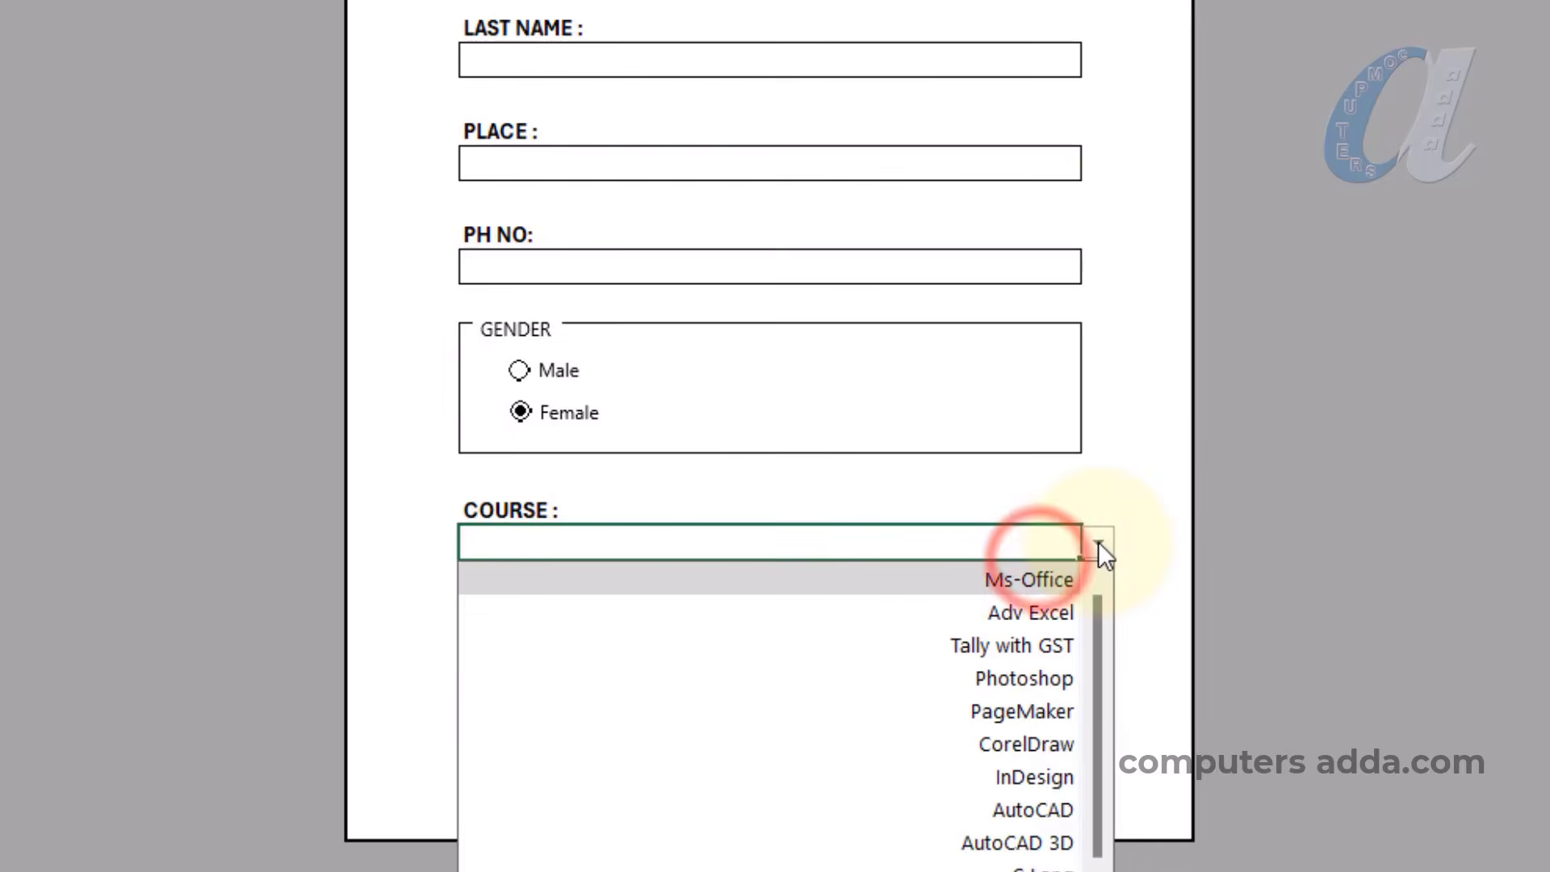
left_click(1146, 478)
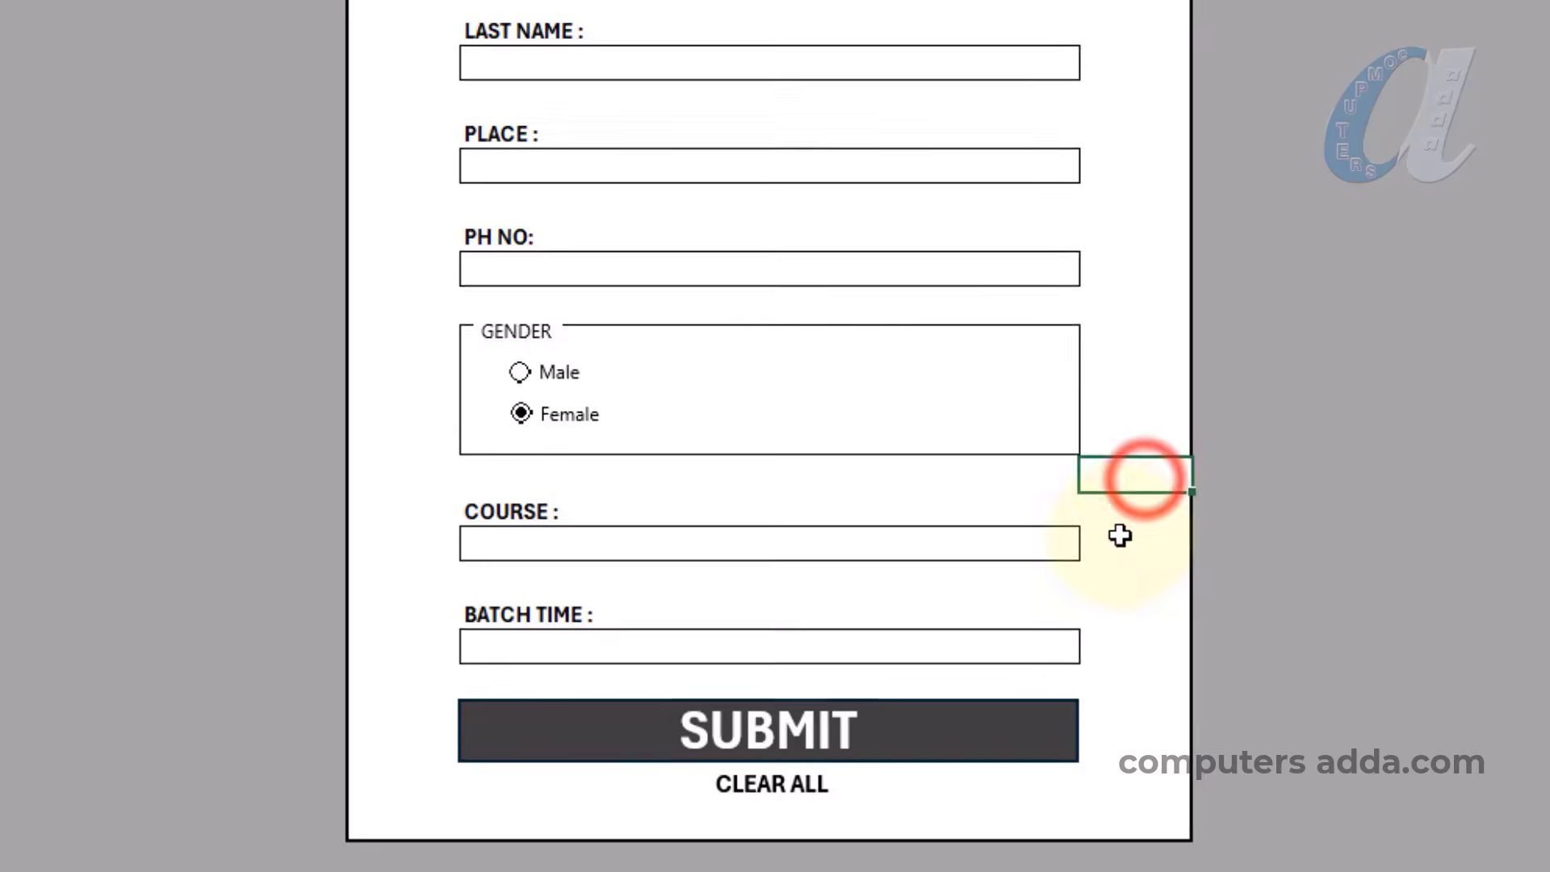
Return to the Book1 workbook and give the Course box C21 a dropdown list sourced from the courses in I9:I23.
mouse_move(1038, 869)
left_click(1162, 815)
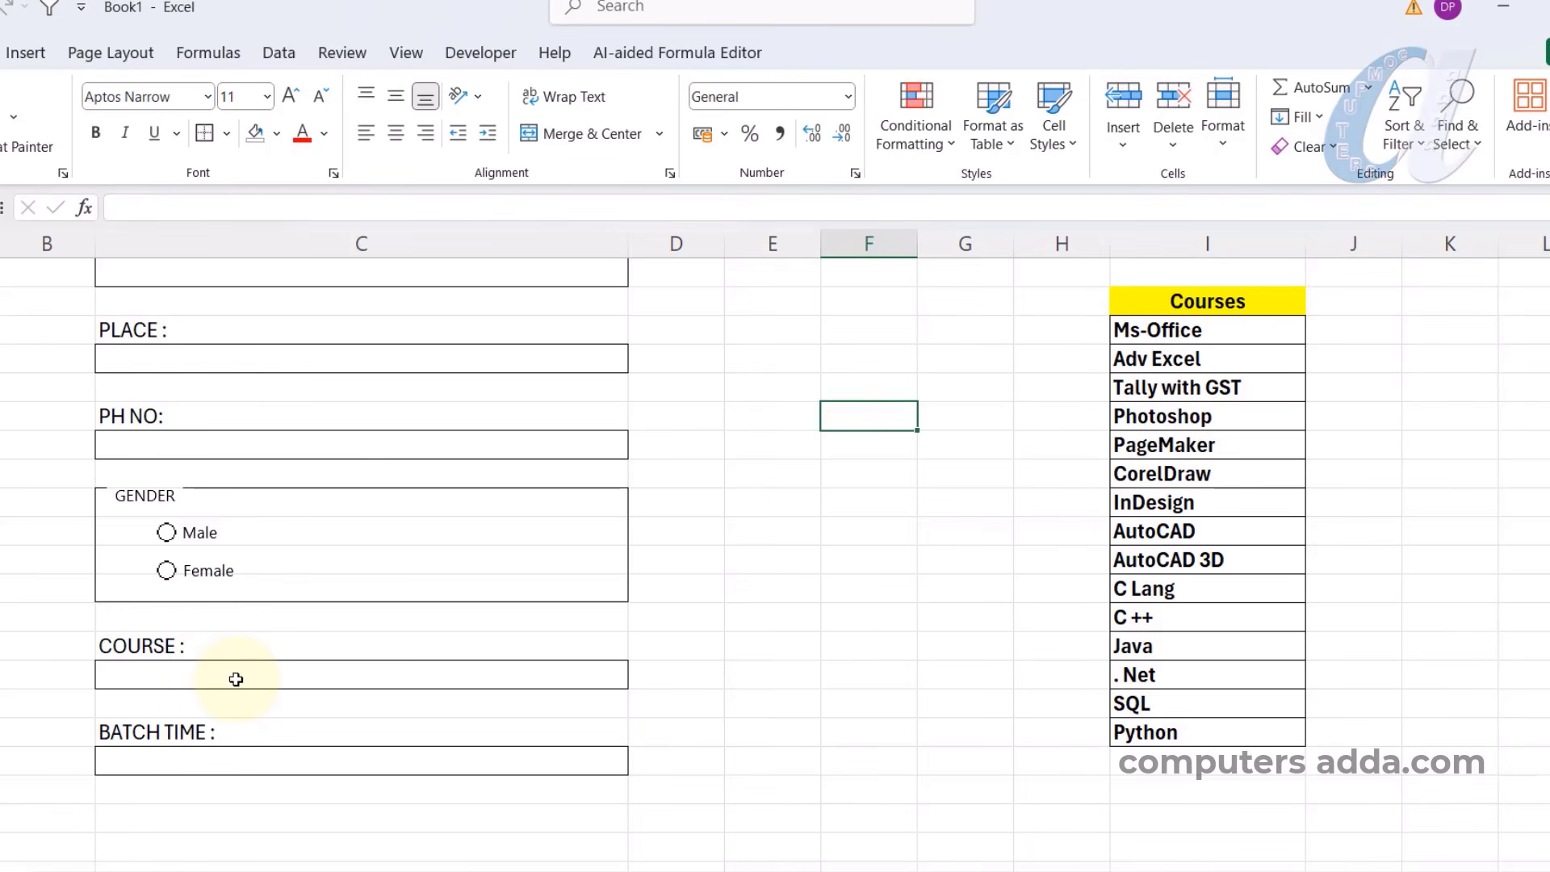
left_click(278, 679)
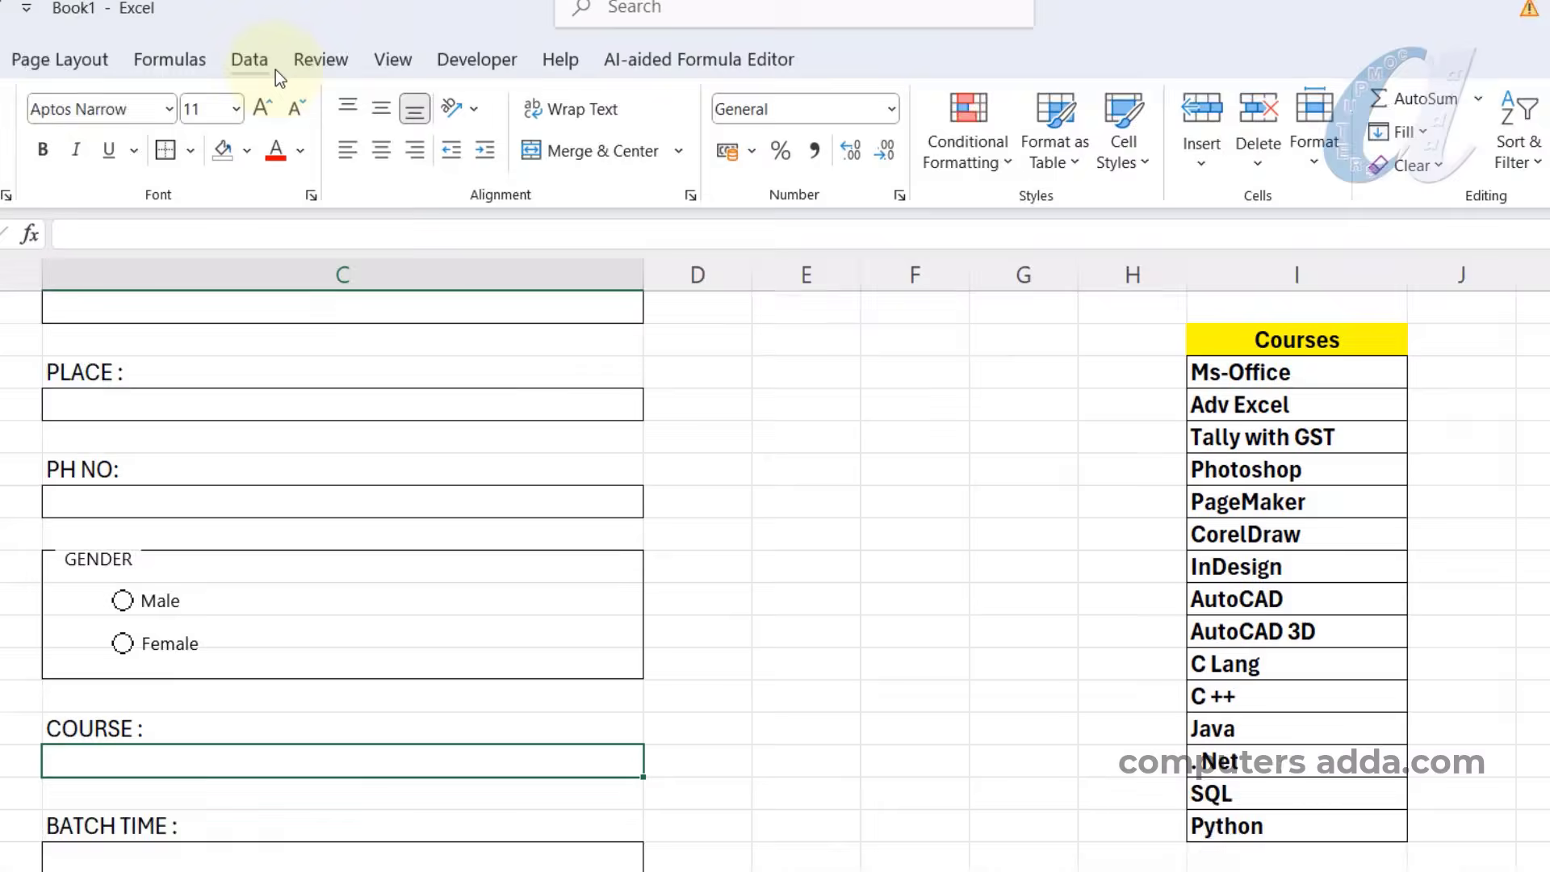
left_click(278, 53)
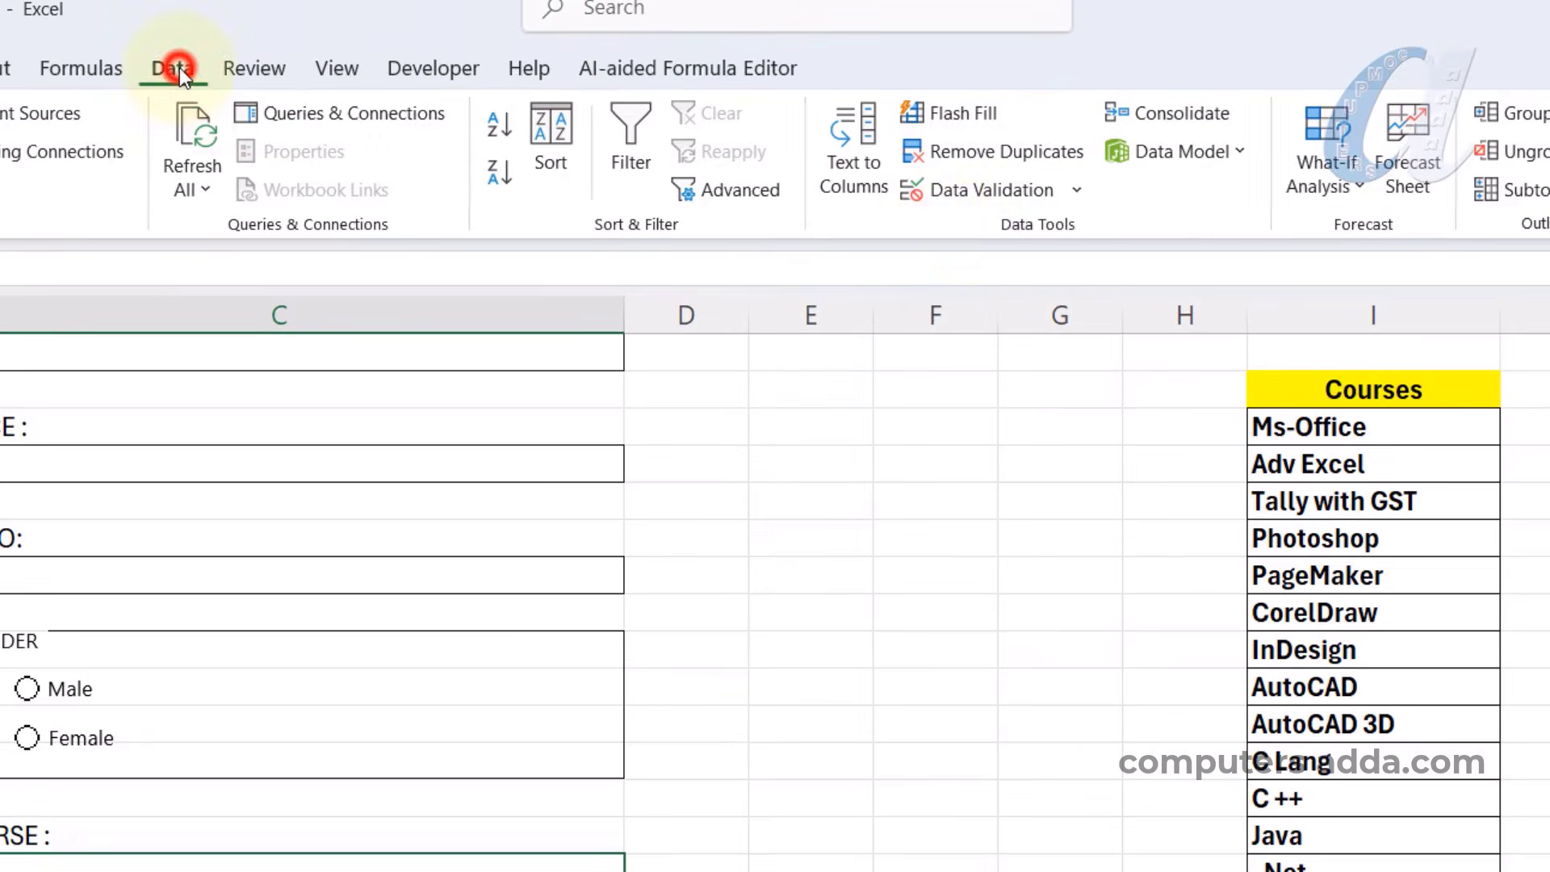
left_click(993, 191)
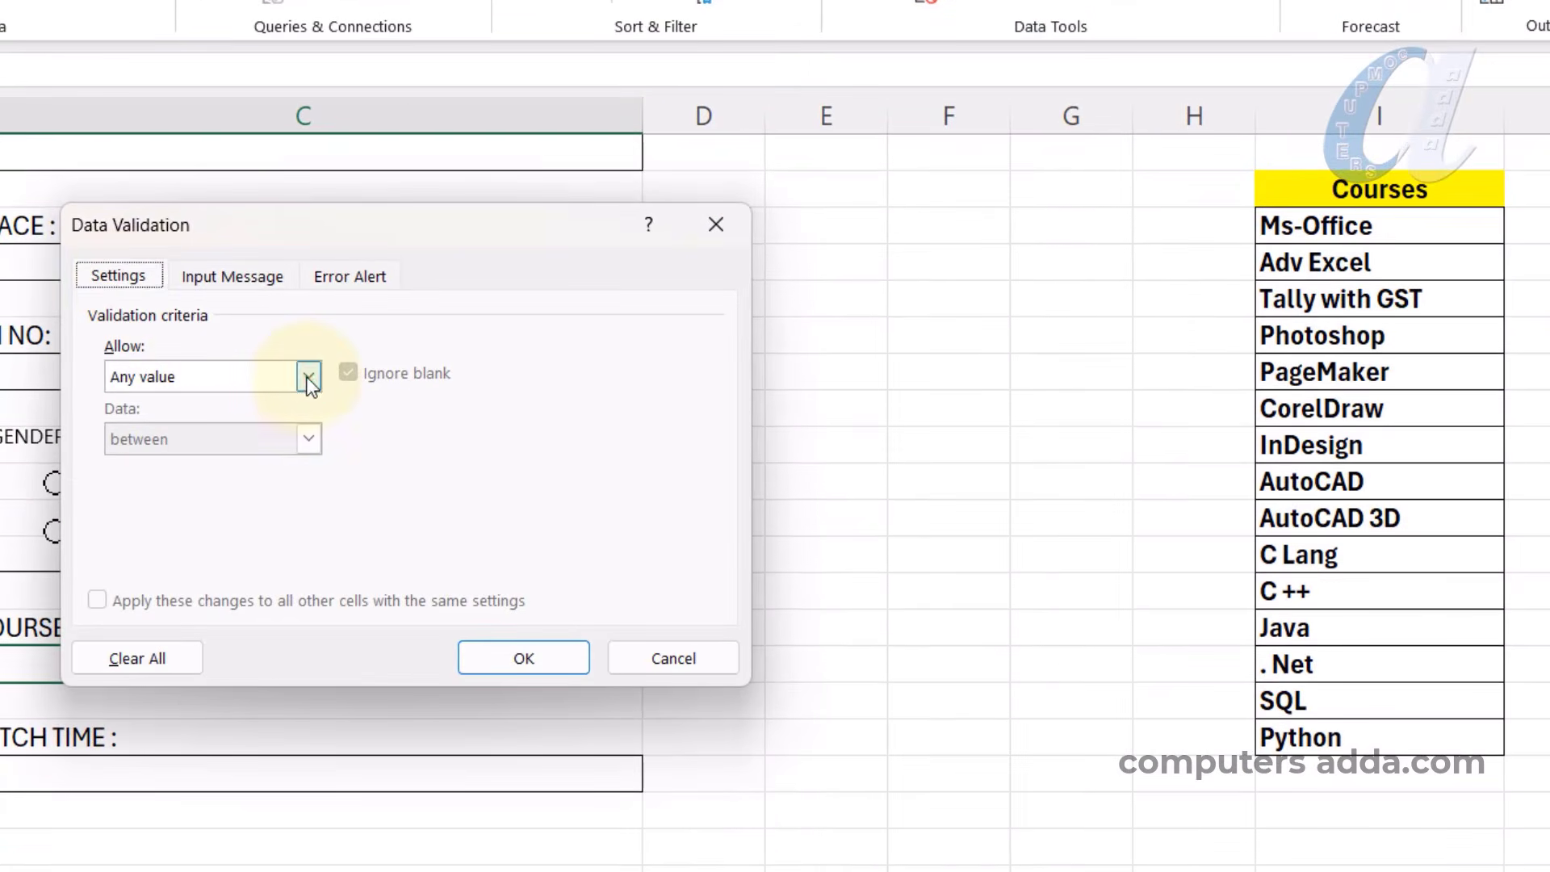
left_click(309, 376)
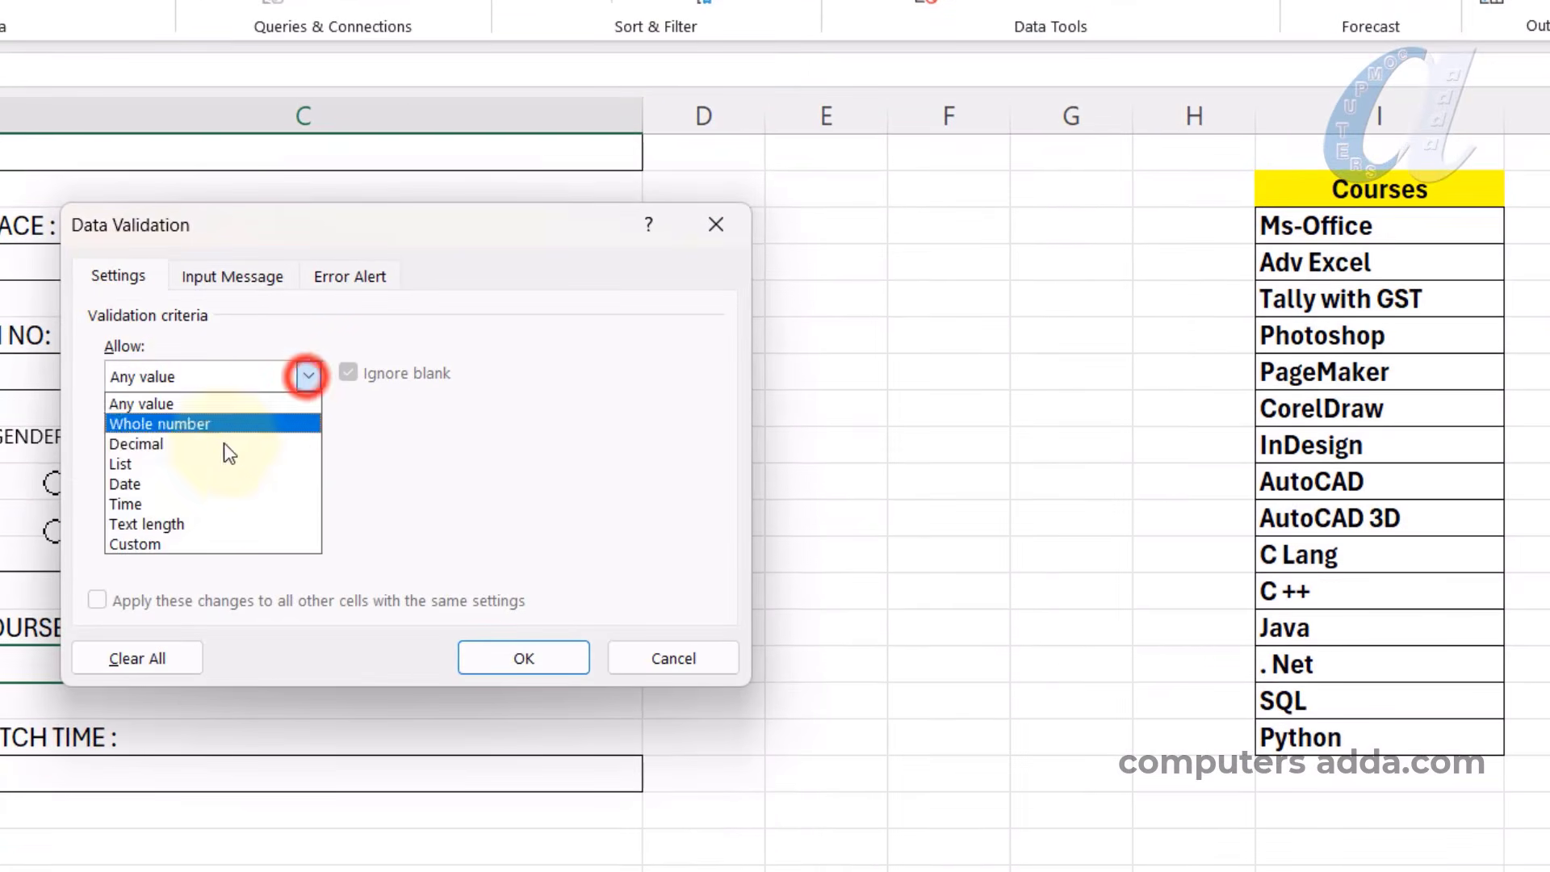
left_click(147, 463)
left_click(533, 500)
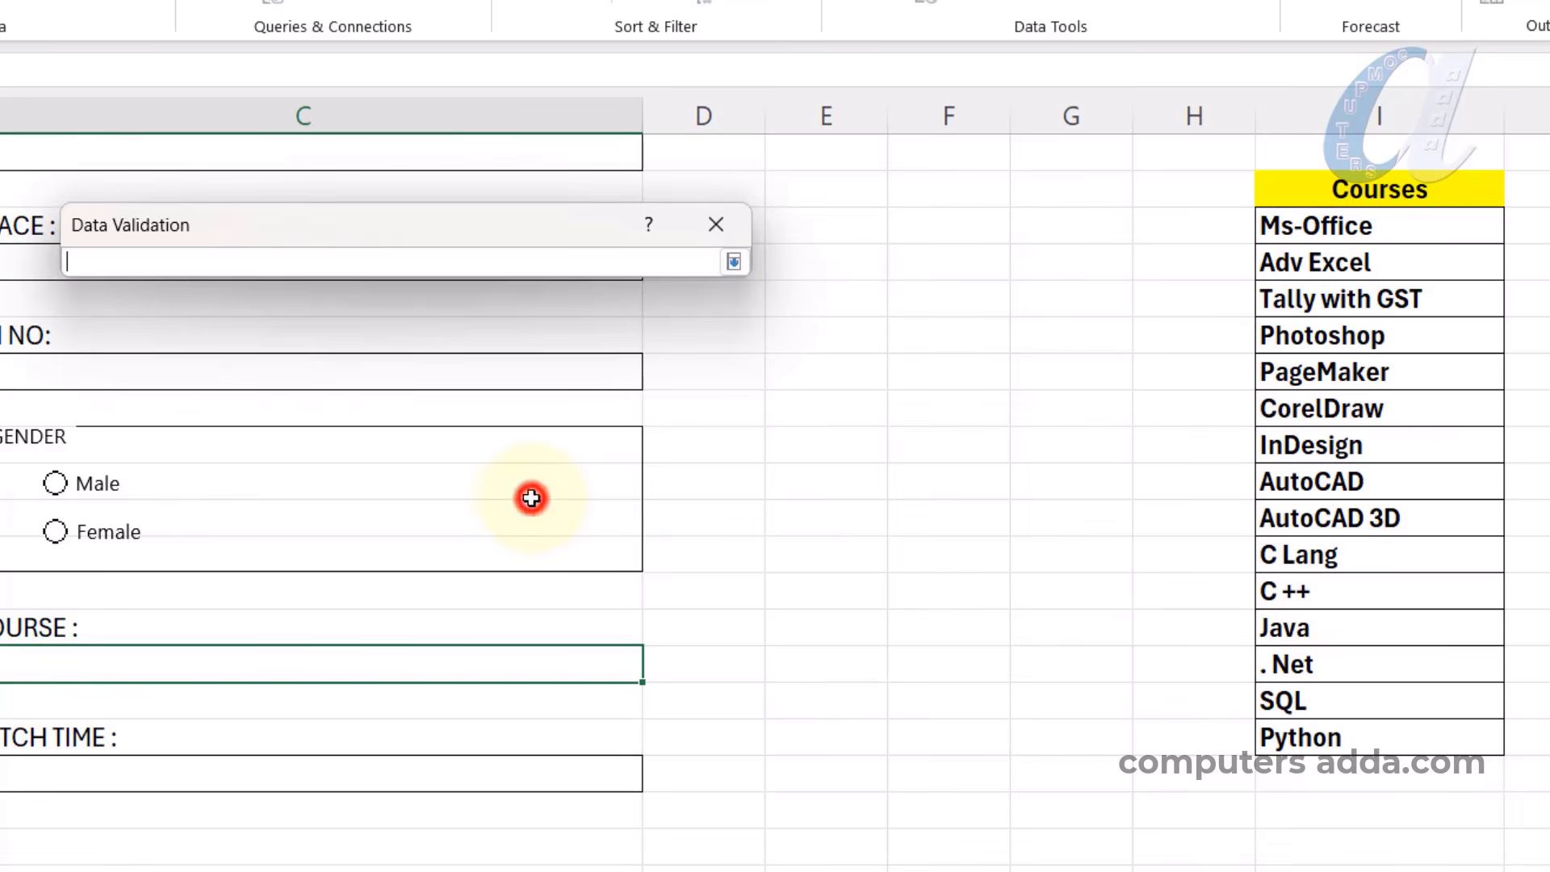
left_click_drag(1324, 226, 1315, 741)
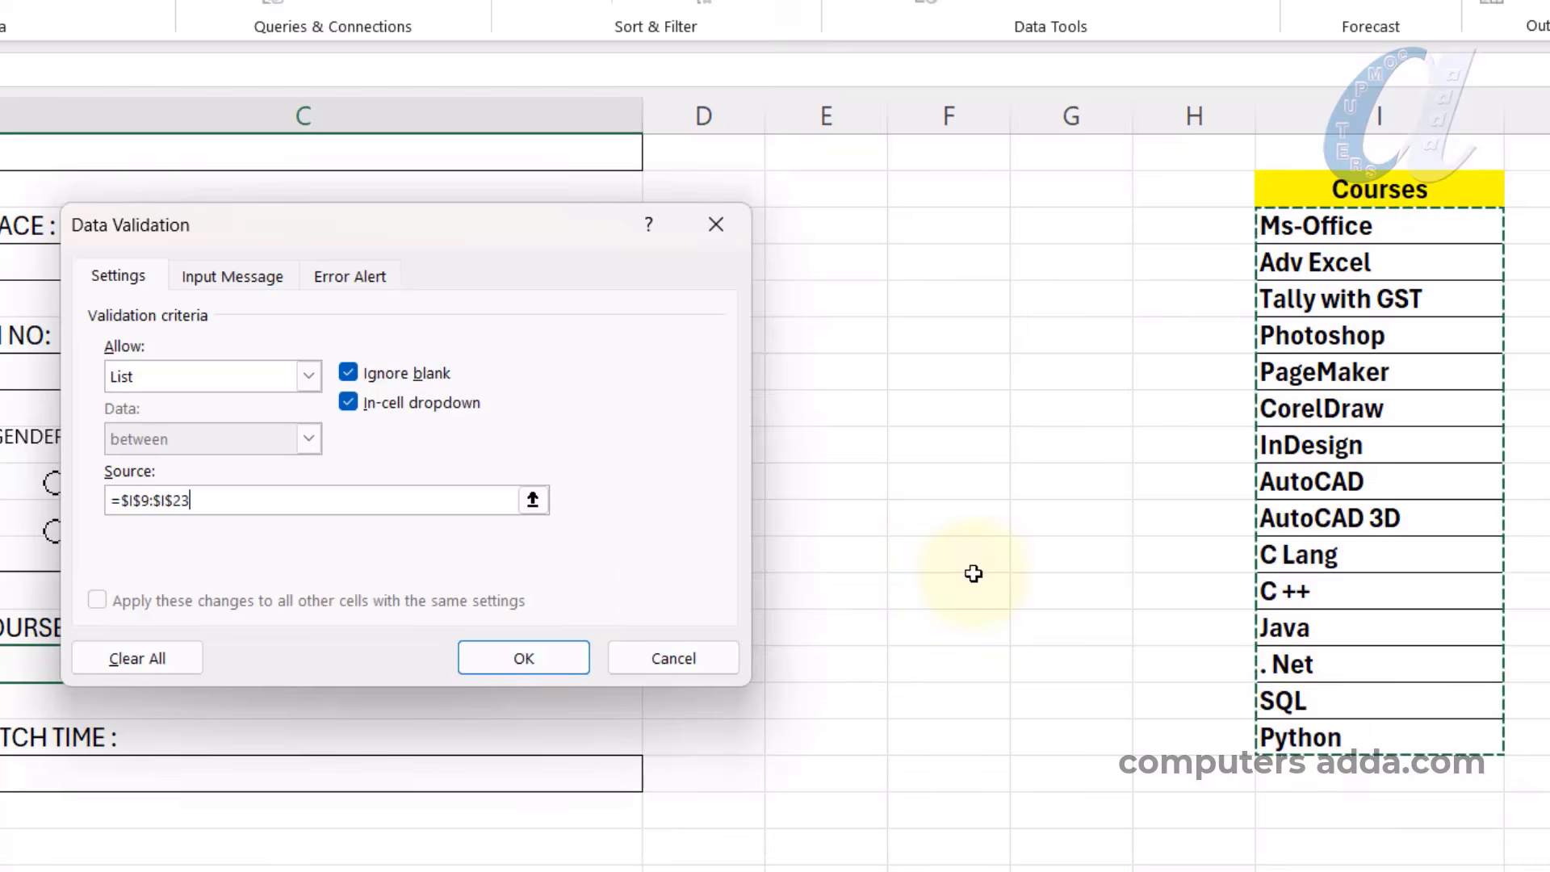
left_click(549, 665)
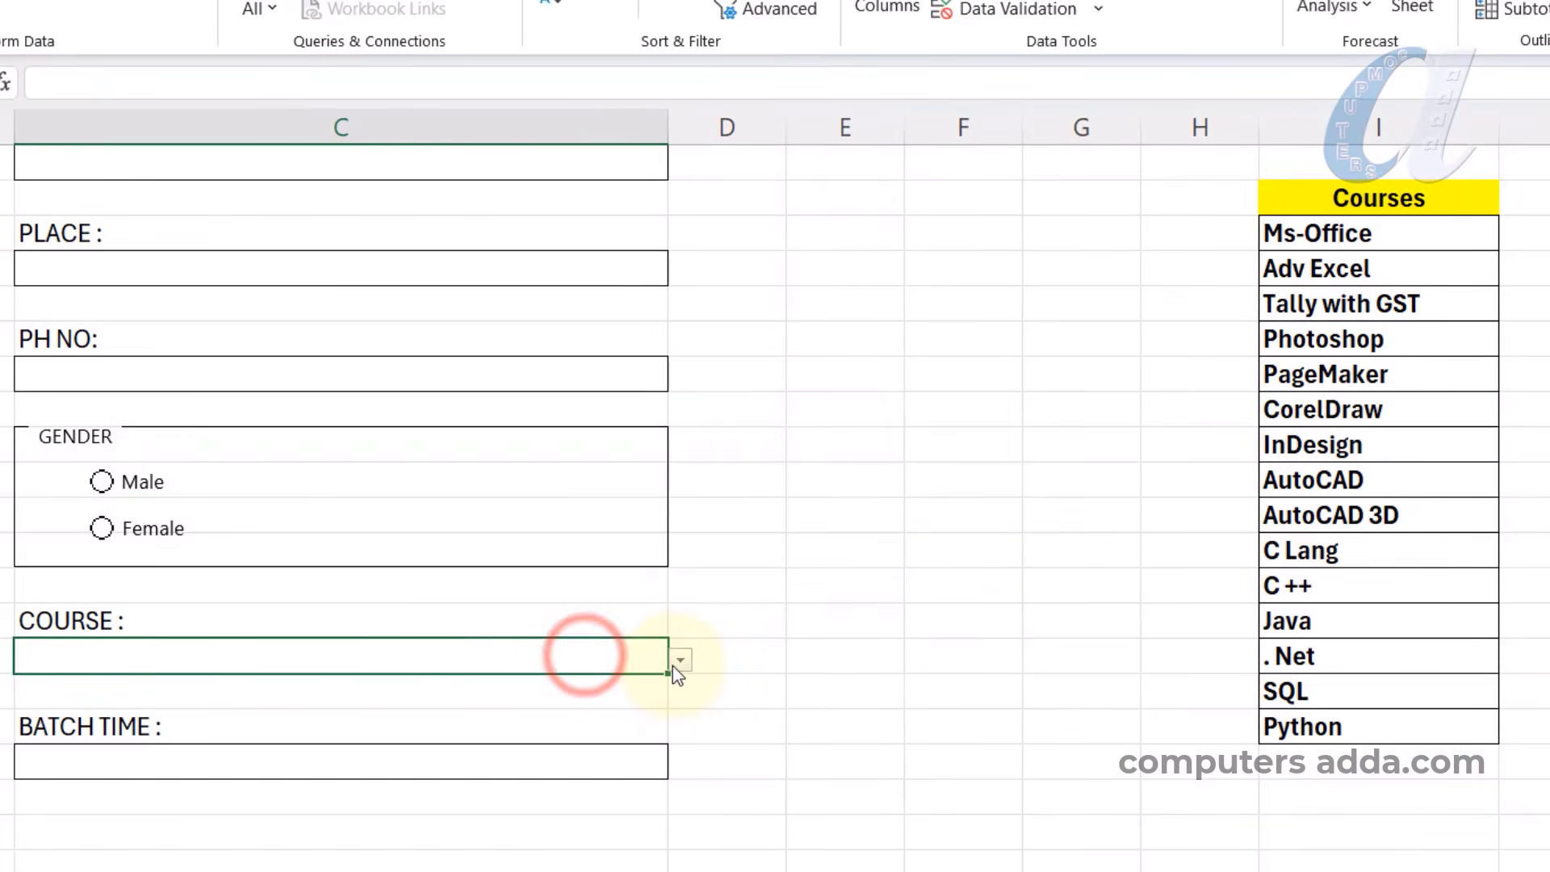
left_click(680, 661)
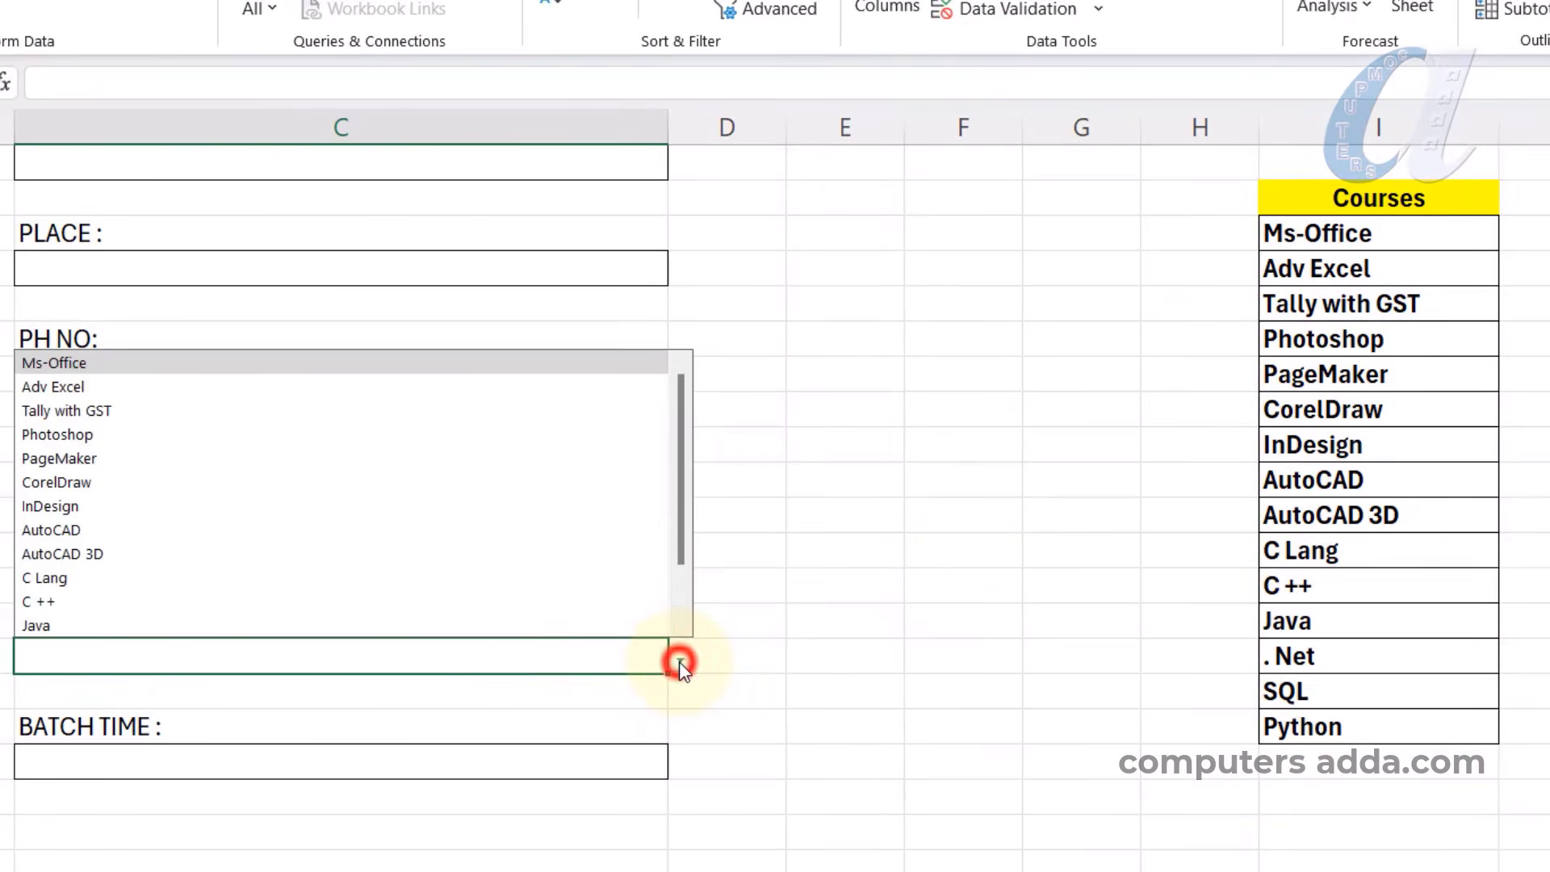
left_click(684, 662)
Give the Batch Time box C24 a dropdown list with the choices Morning, Afternoon and Evening.
left_click(502, 758)
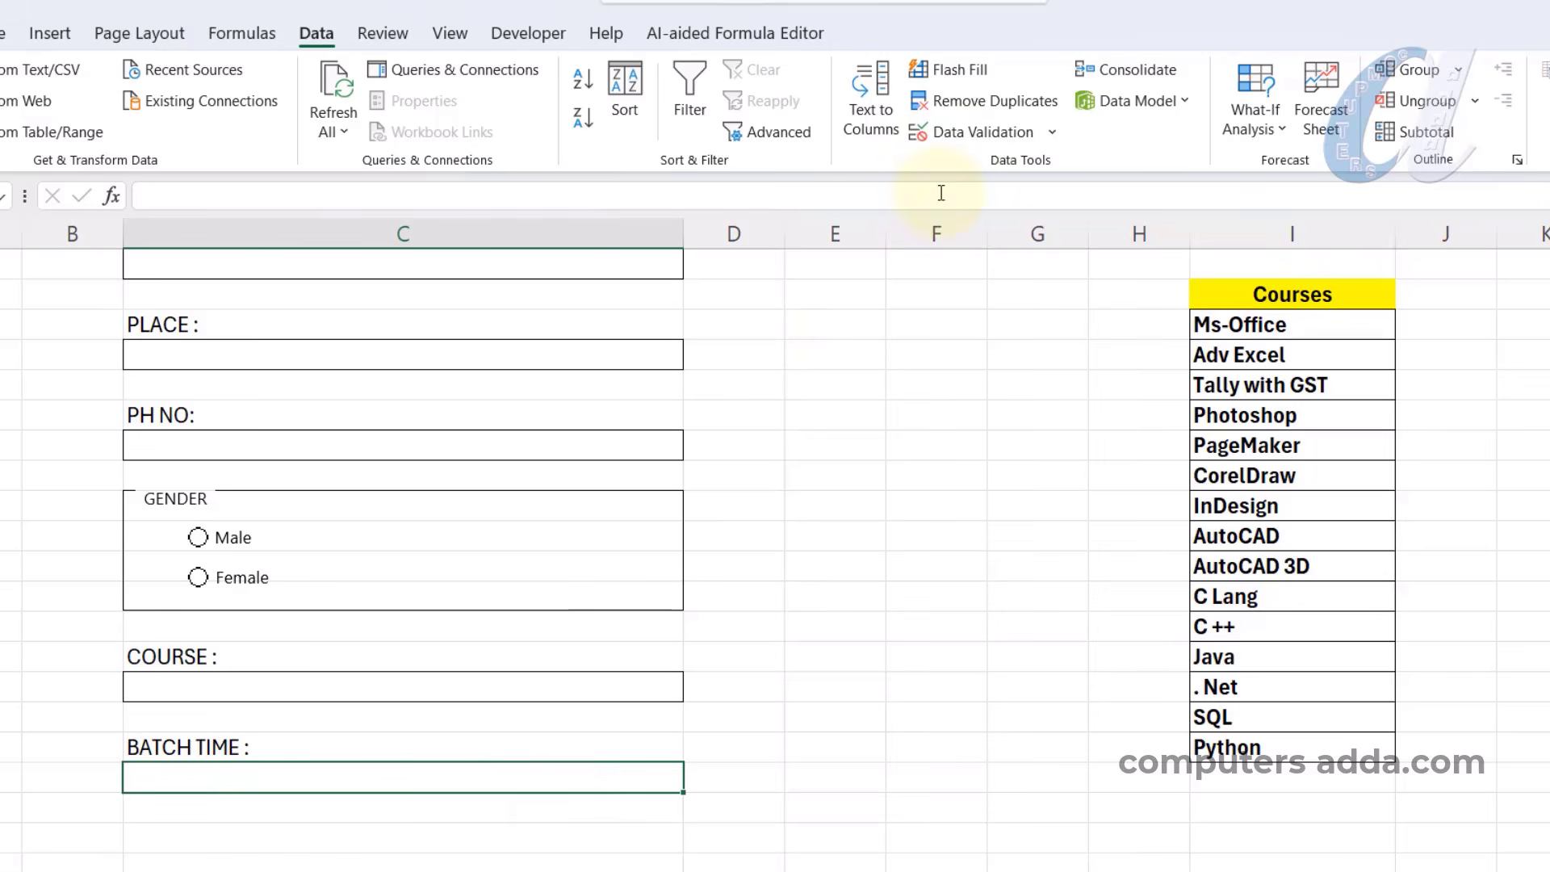
left_click(978, 134)
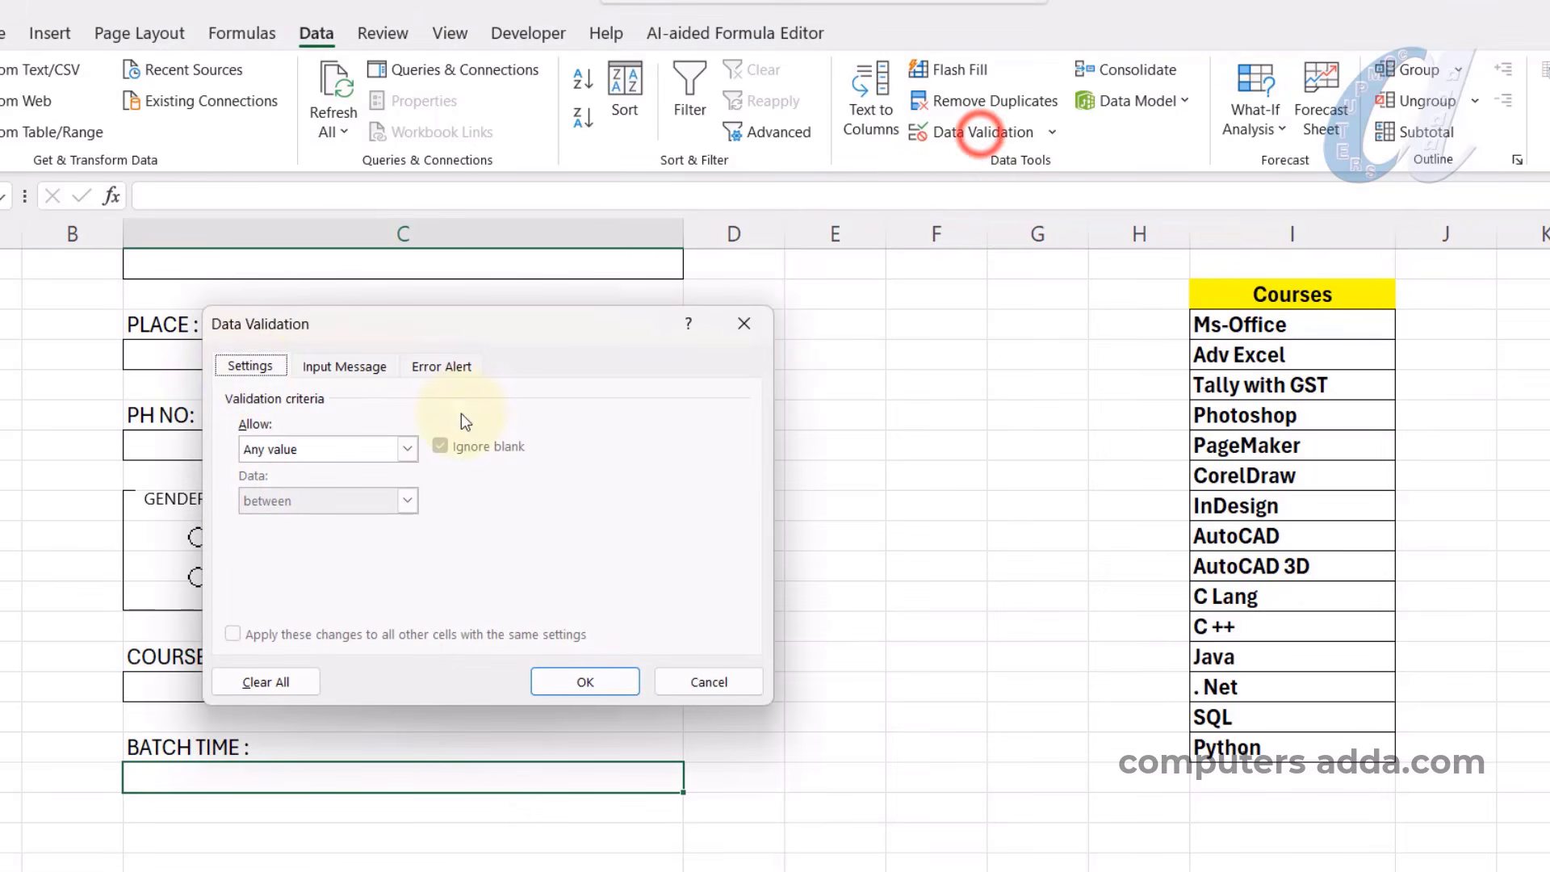
left_click(404, 449)
left_click(278, 523)
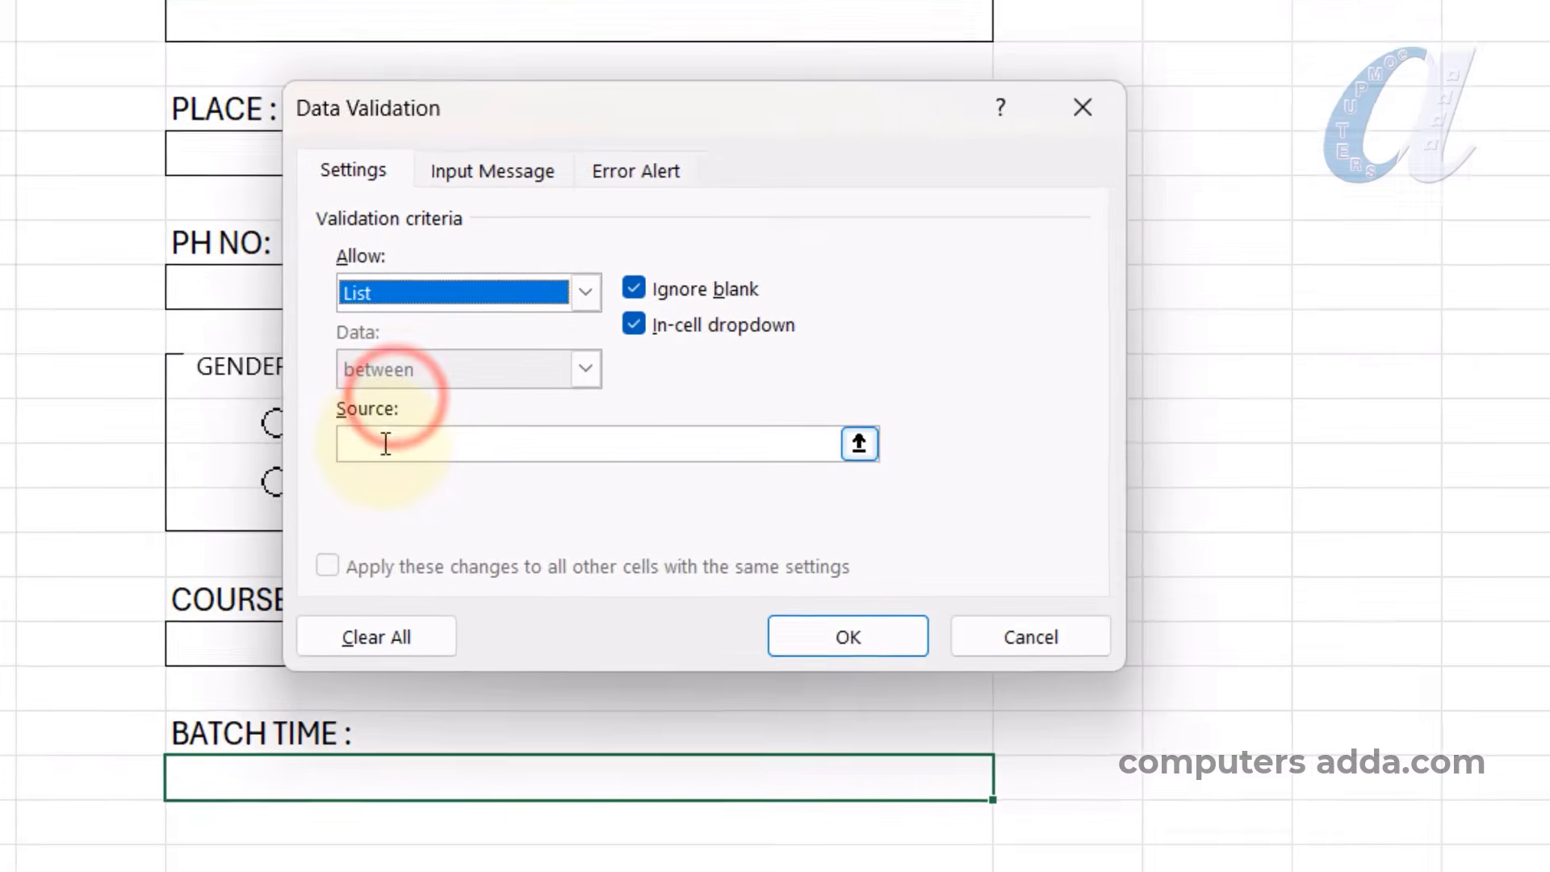
left_click(386, 443)
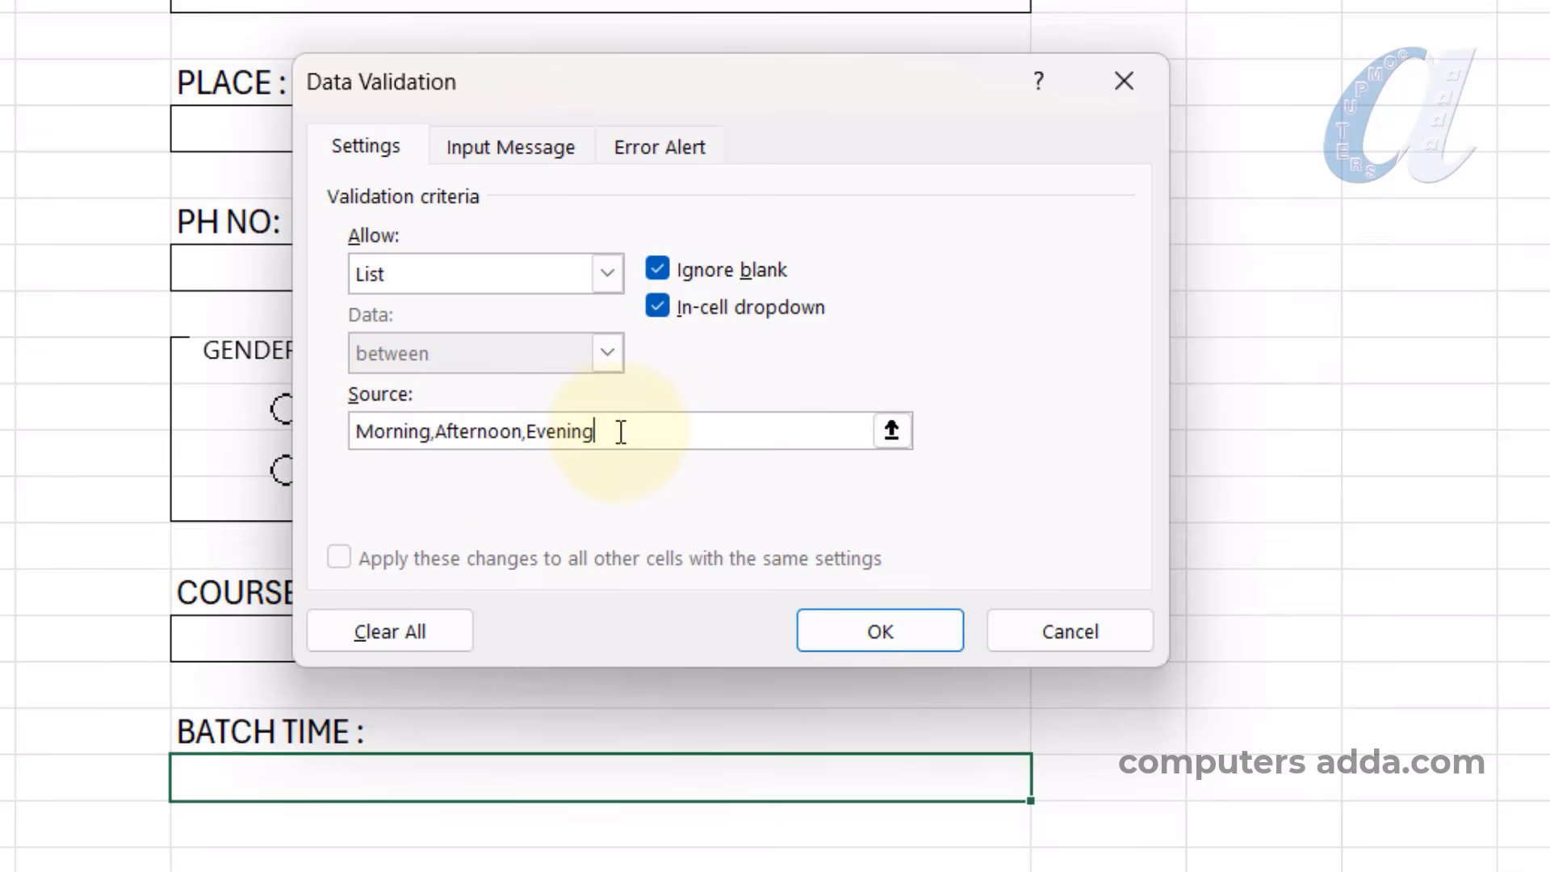
left_click(864, 627)
Check the Course and Batch Time dropdowns, and hide column I containing the course list.
key("Up")
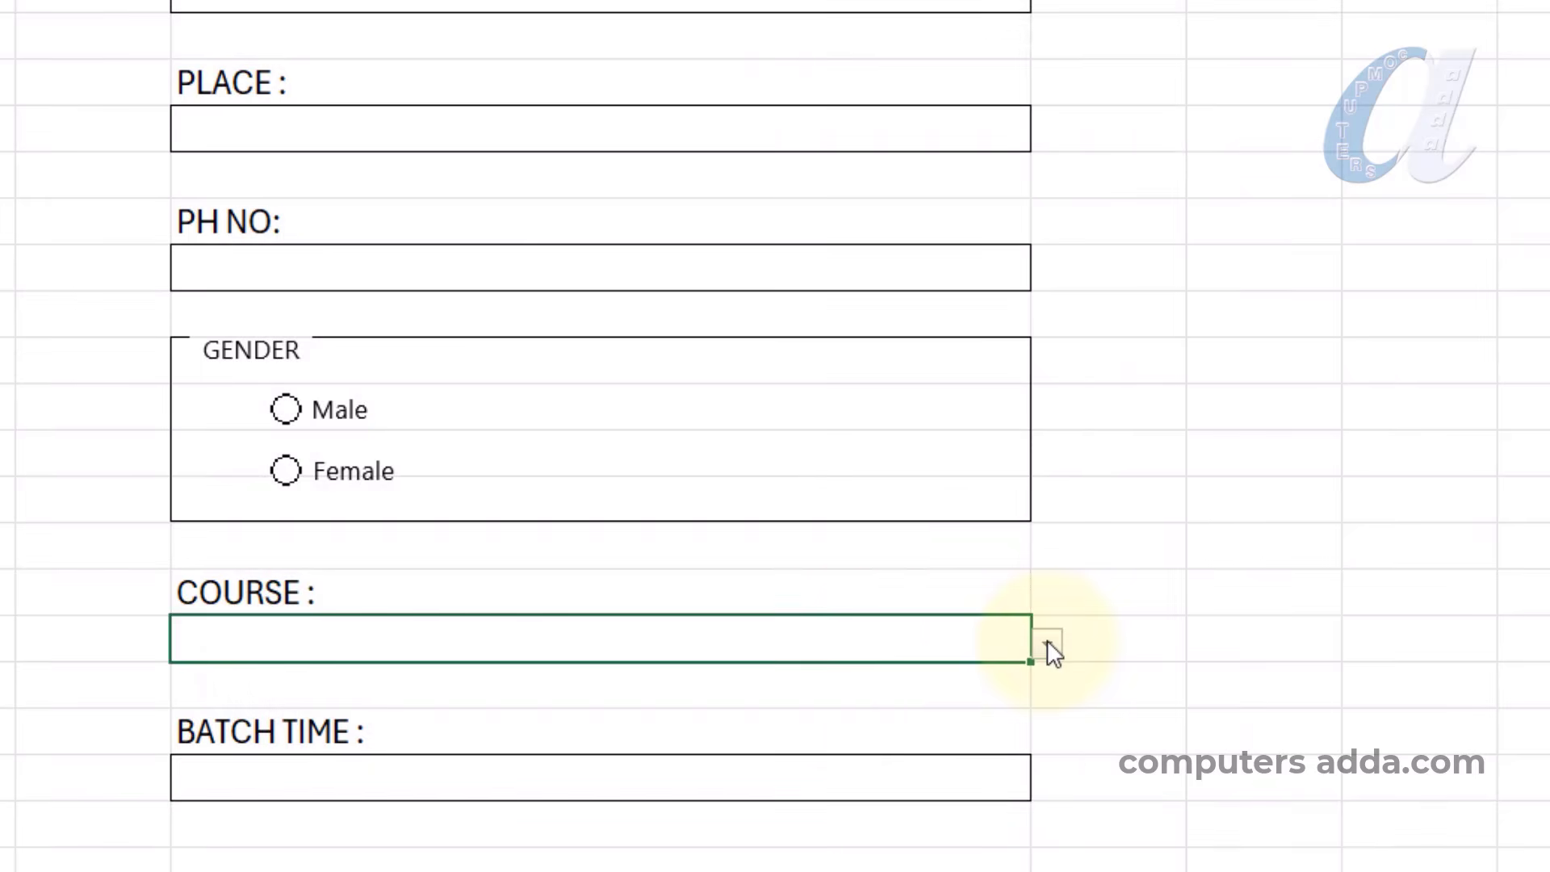
left_click(1048, 645)
left_click(1010, 792)
left_click(1046, 783)
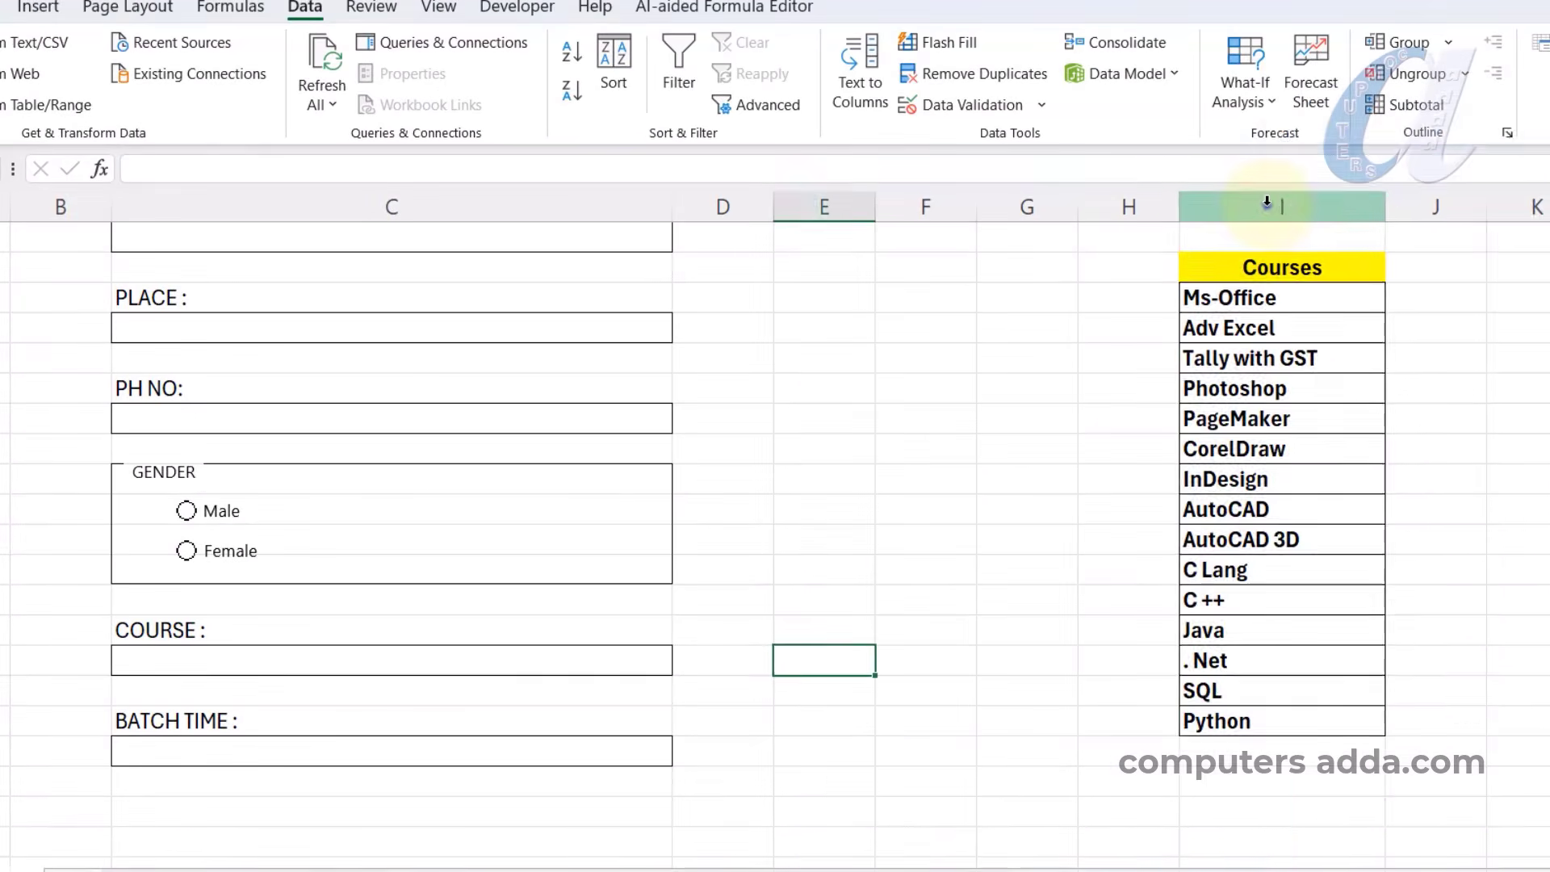
right_click(1444, 111)
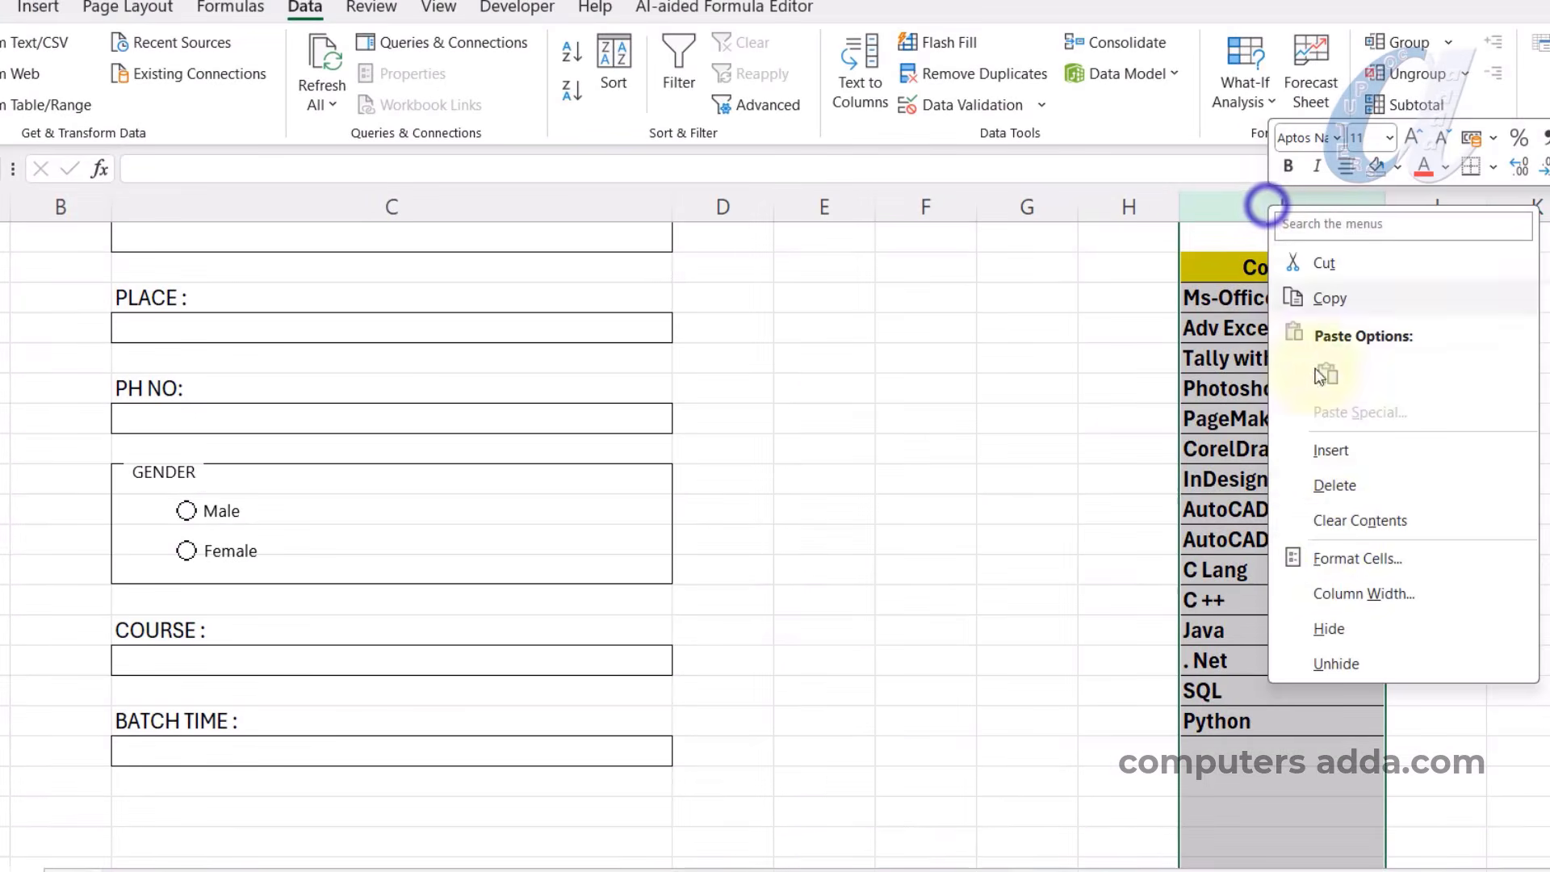
left_click(1326, 631)
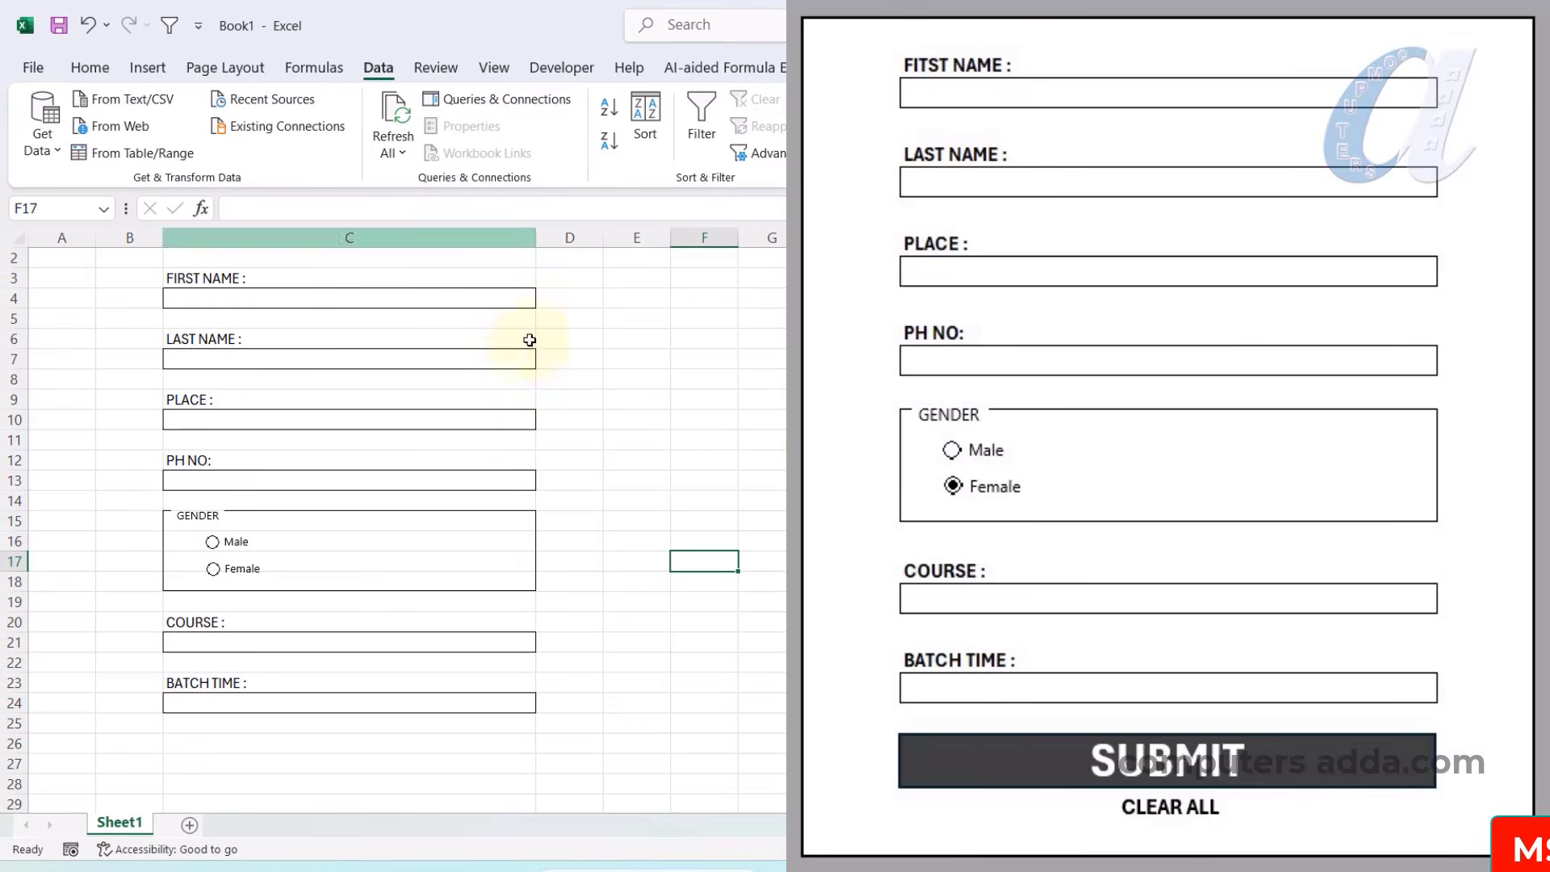
Draw a rectangle about 9.4 cm wide and 1.48 cm high below the Batch Time box and fill it dark grey.
left_click(146, 69)
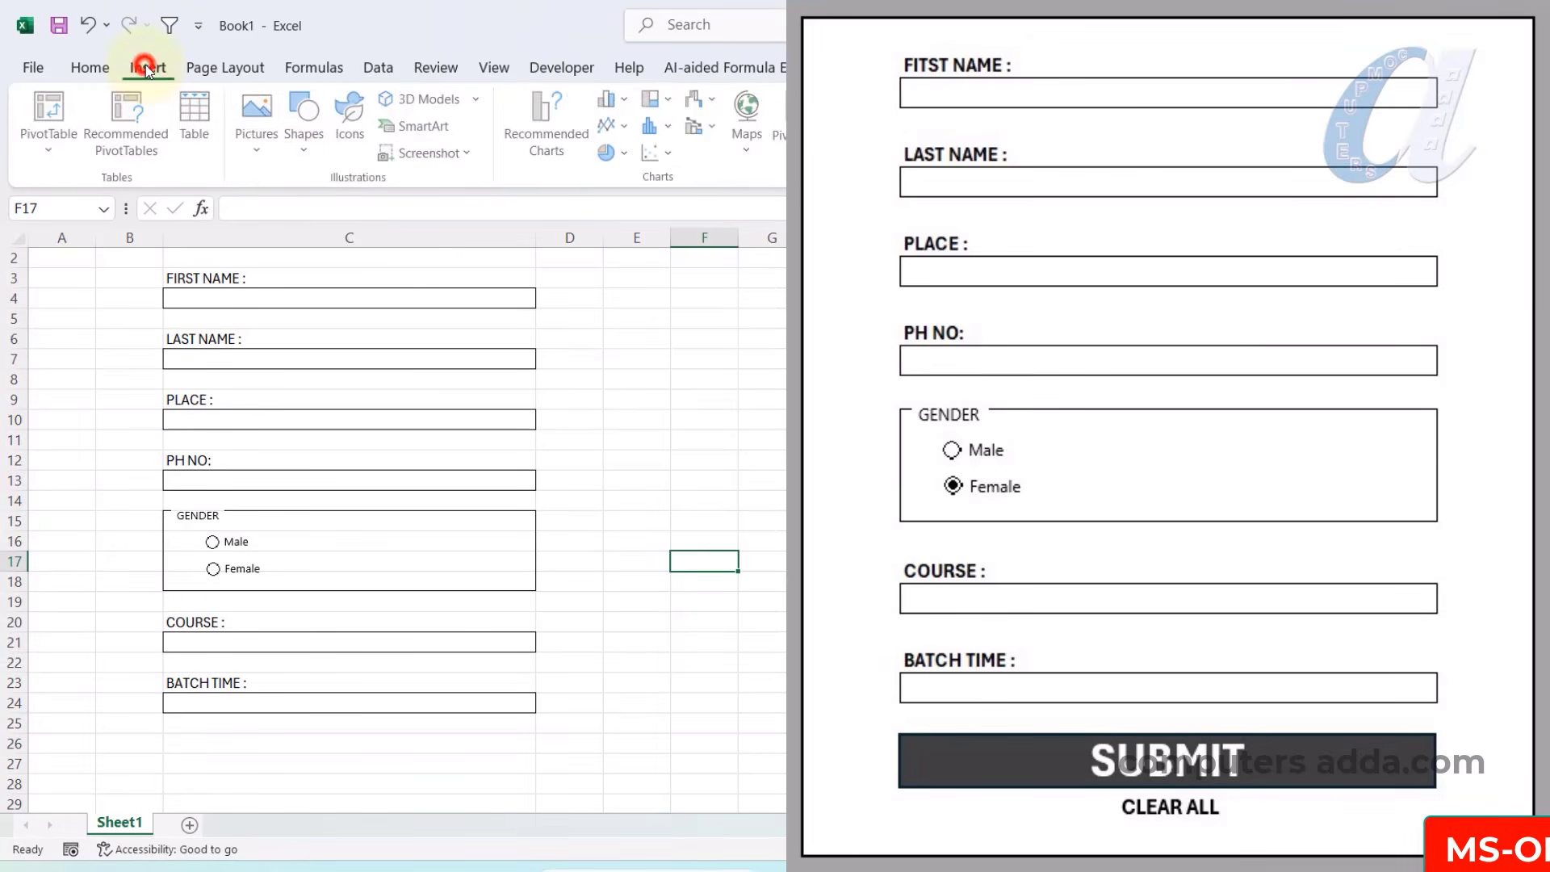
left_click(305, 149)
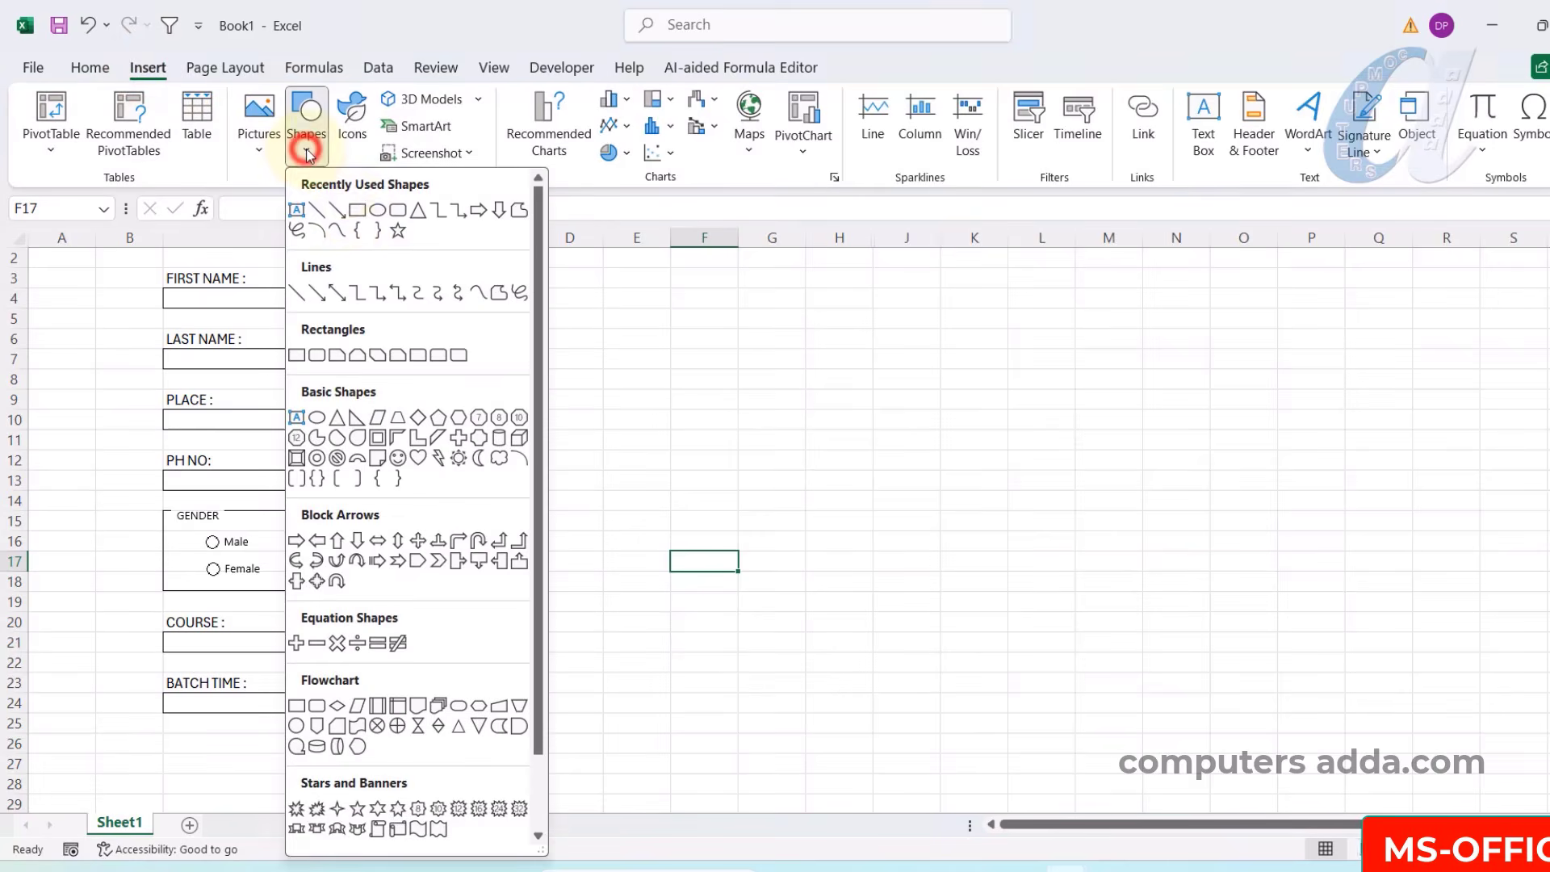
left_click(356, 209)
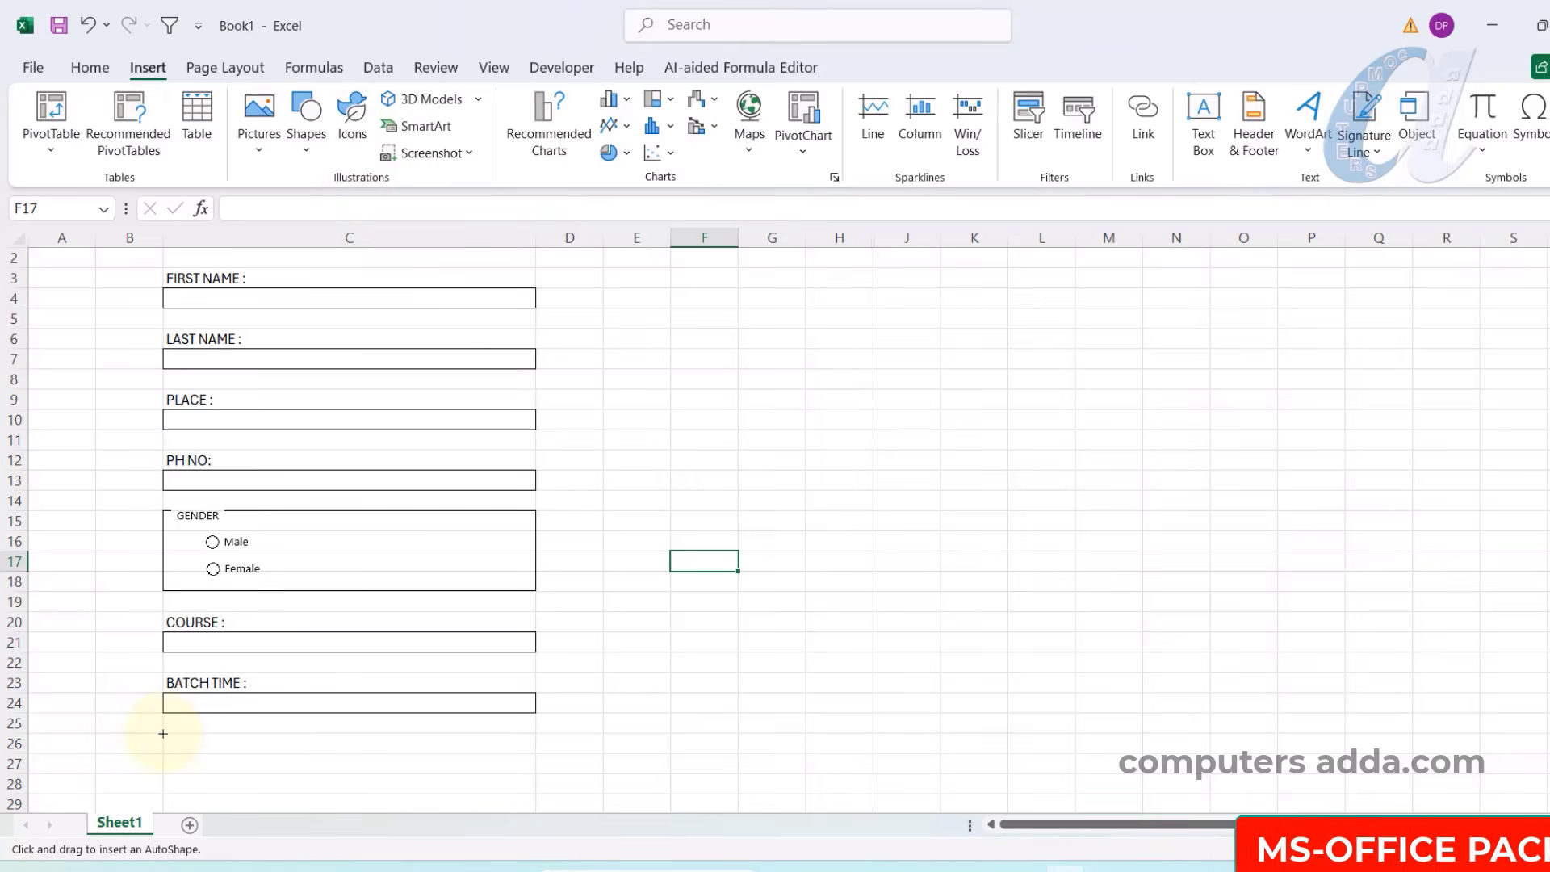
left_click_drag(163, 733, 537, 792)
left_click(560, 97)
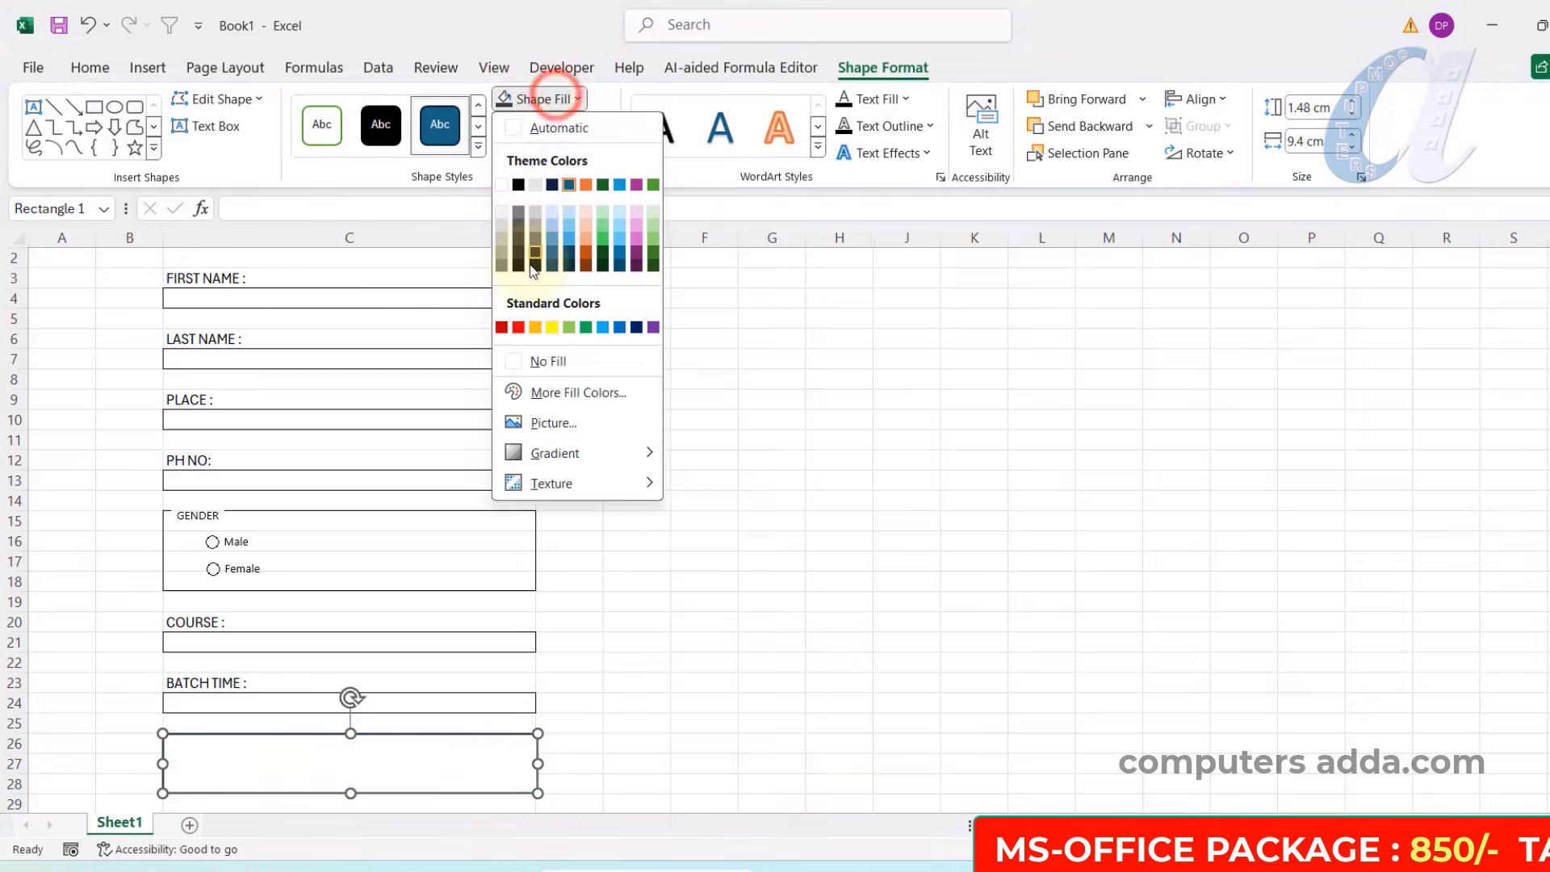
left_click(518, 243)
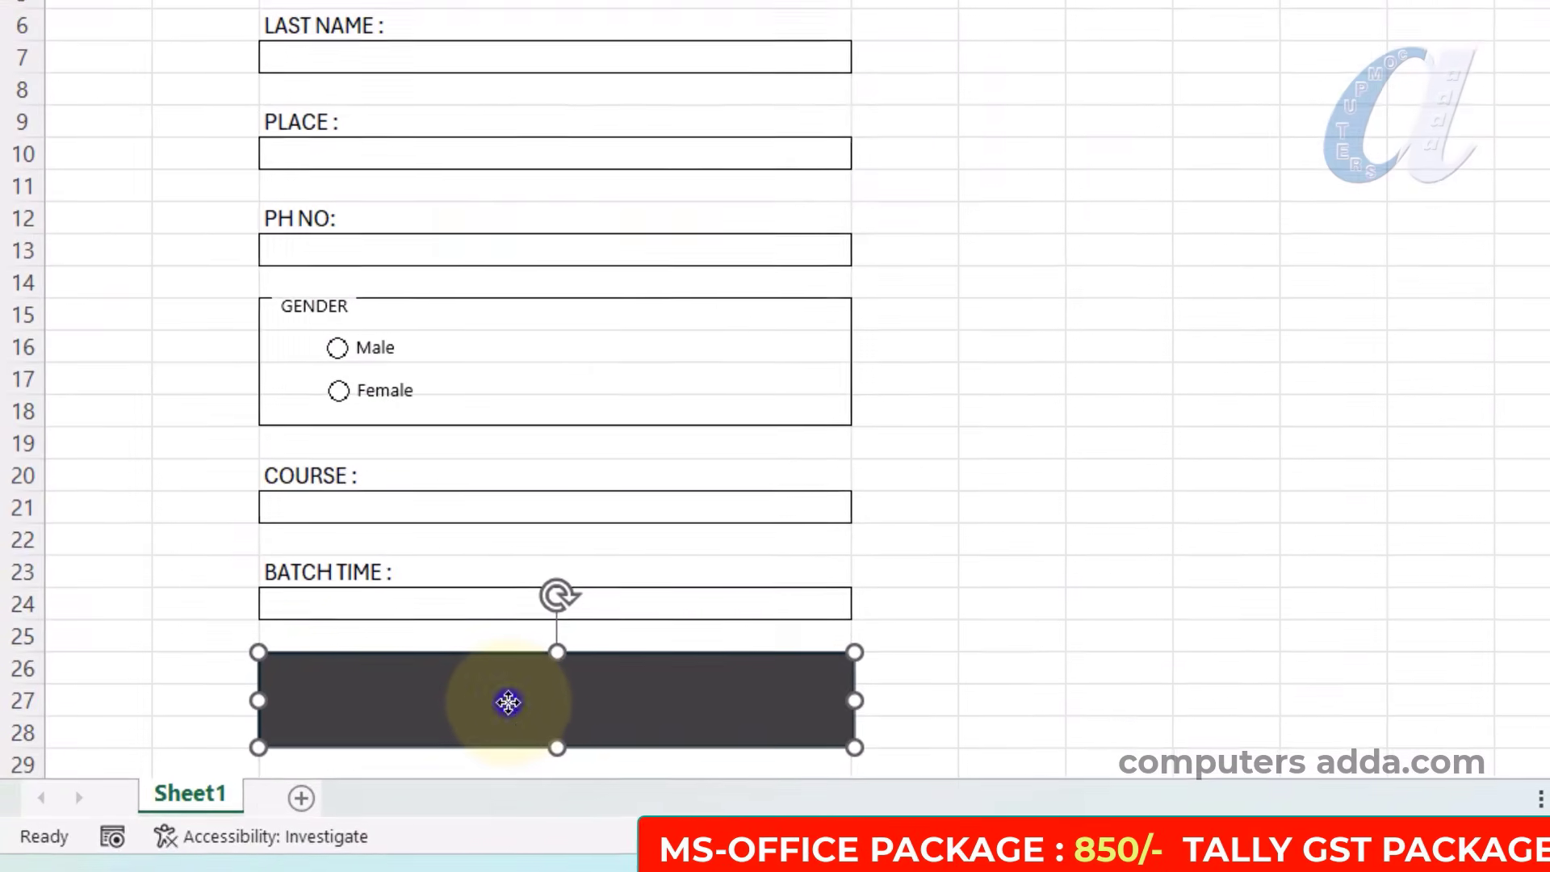
Add the text "SUBMIT" to the dark rectangle and centre it horizontally and vertically.
right_click(507, 701)
left_click(600, 23)
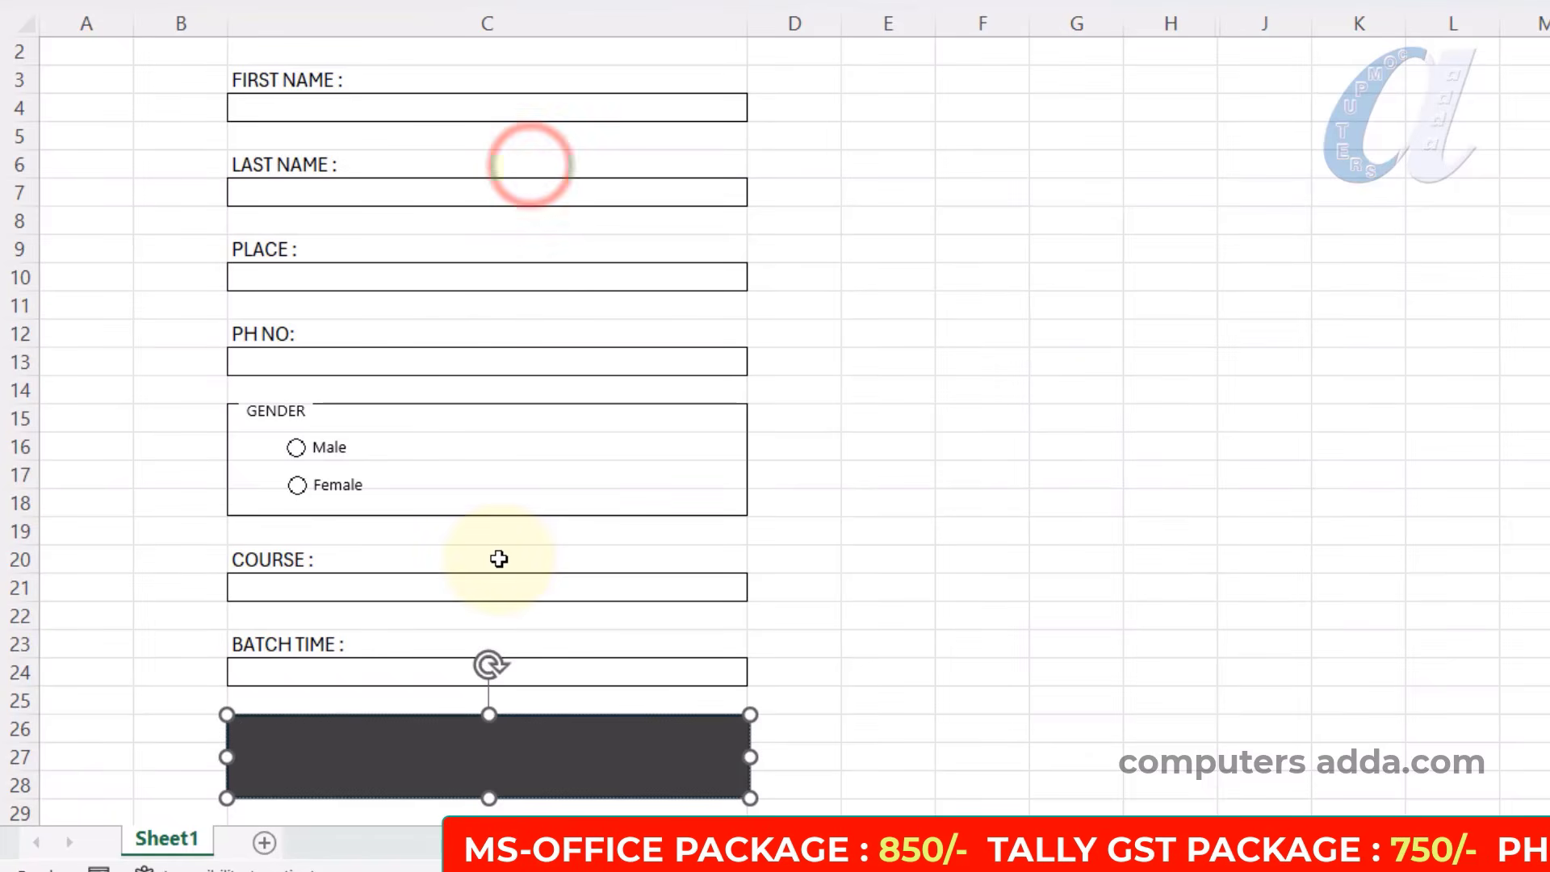
type("SUBMIT")
left_click_drag(305, 734, 265, 736)
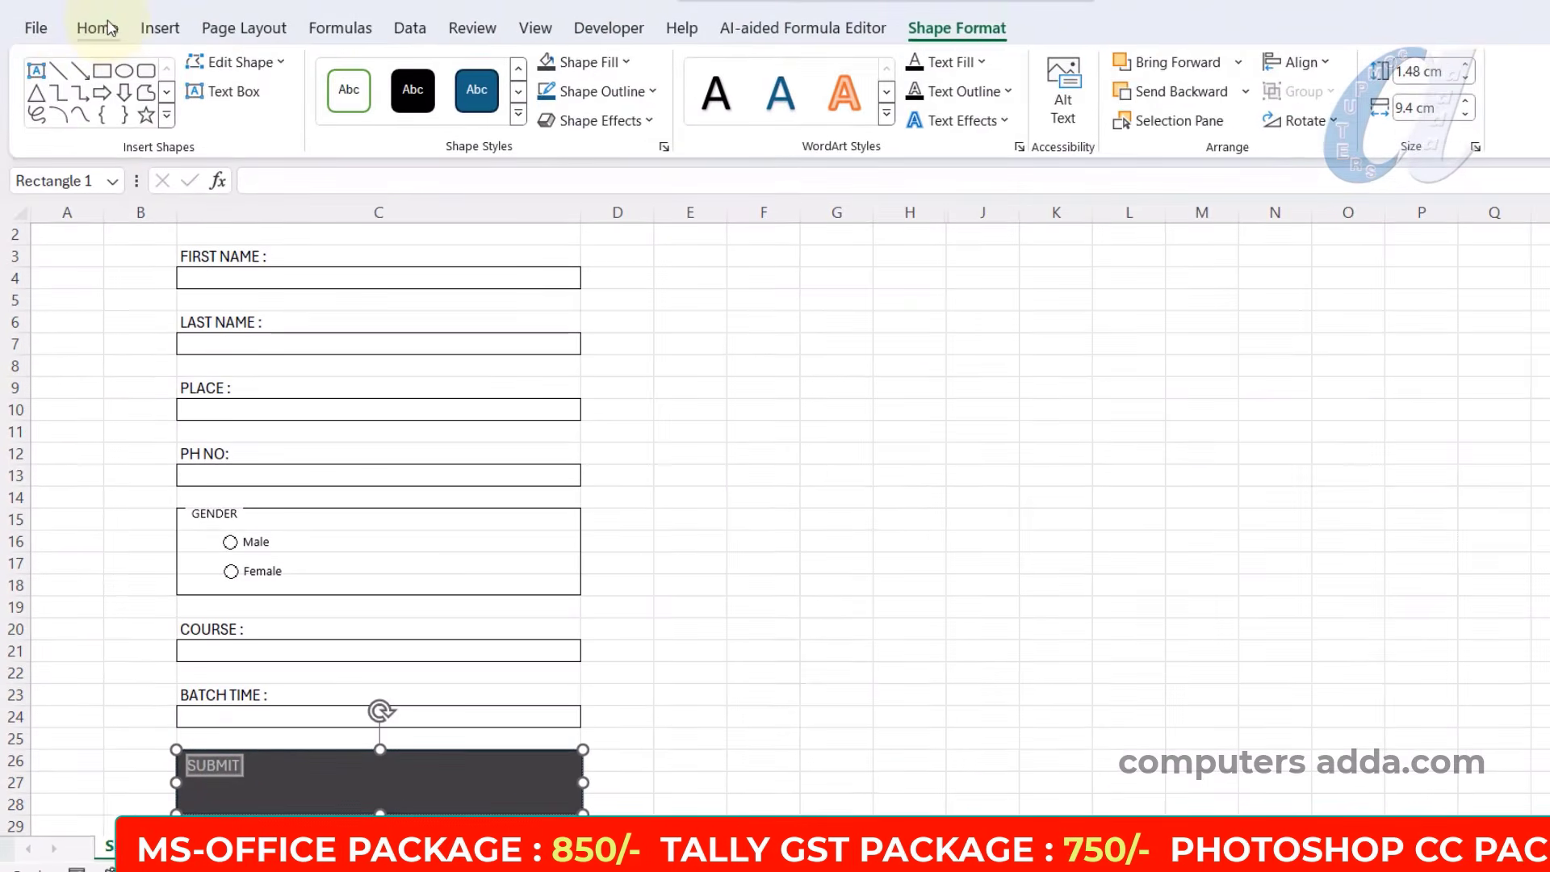
left_click(98, 26)
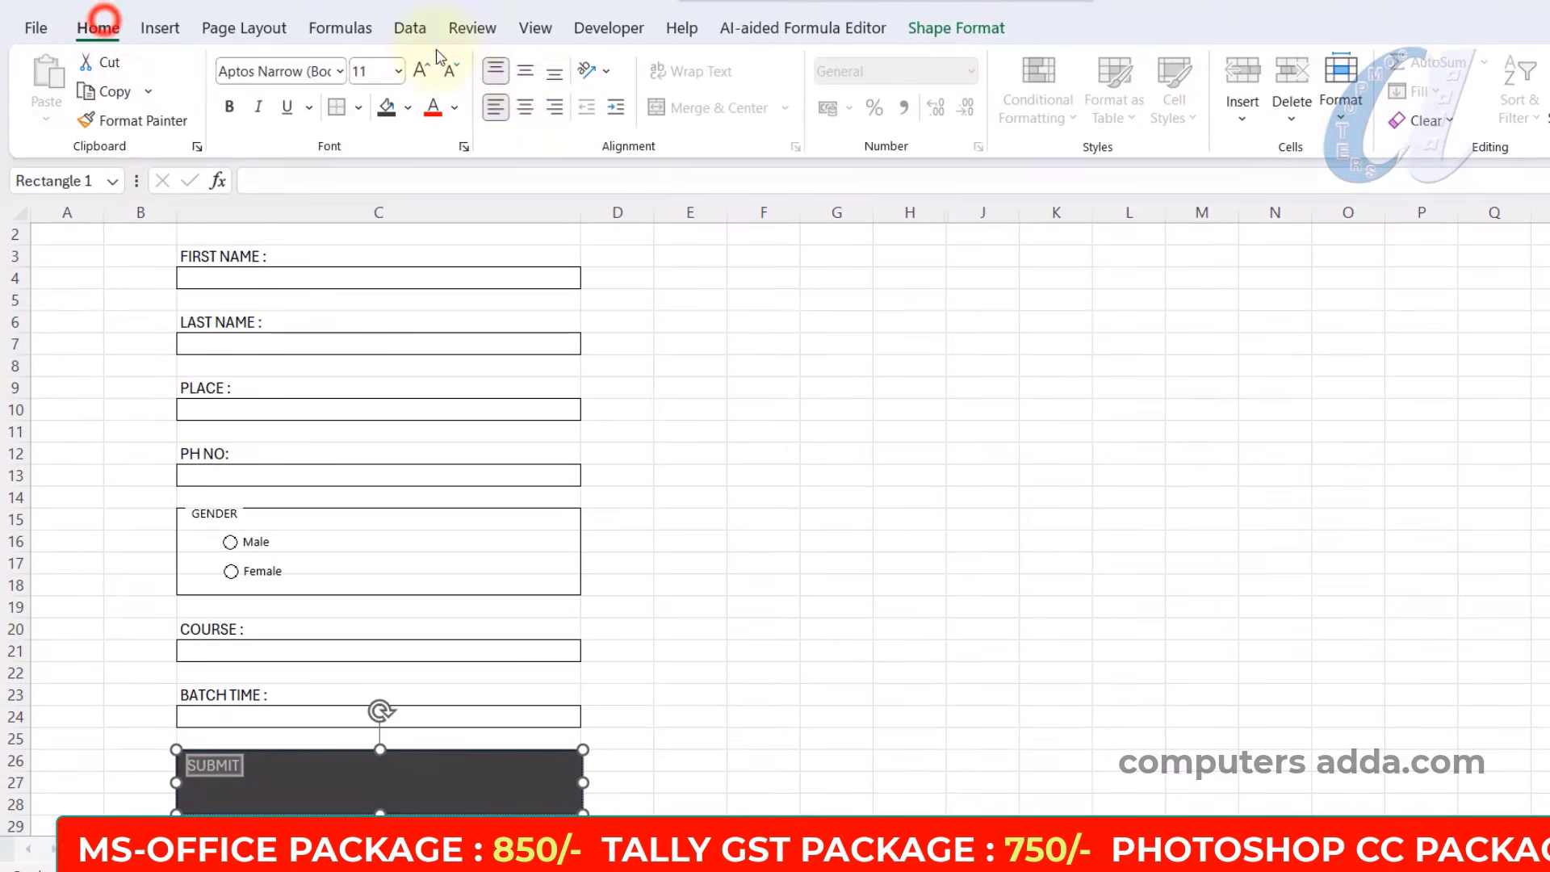
left_click(524, 73)
left_click(524, 107)
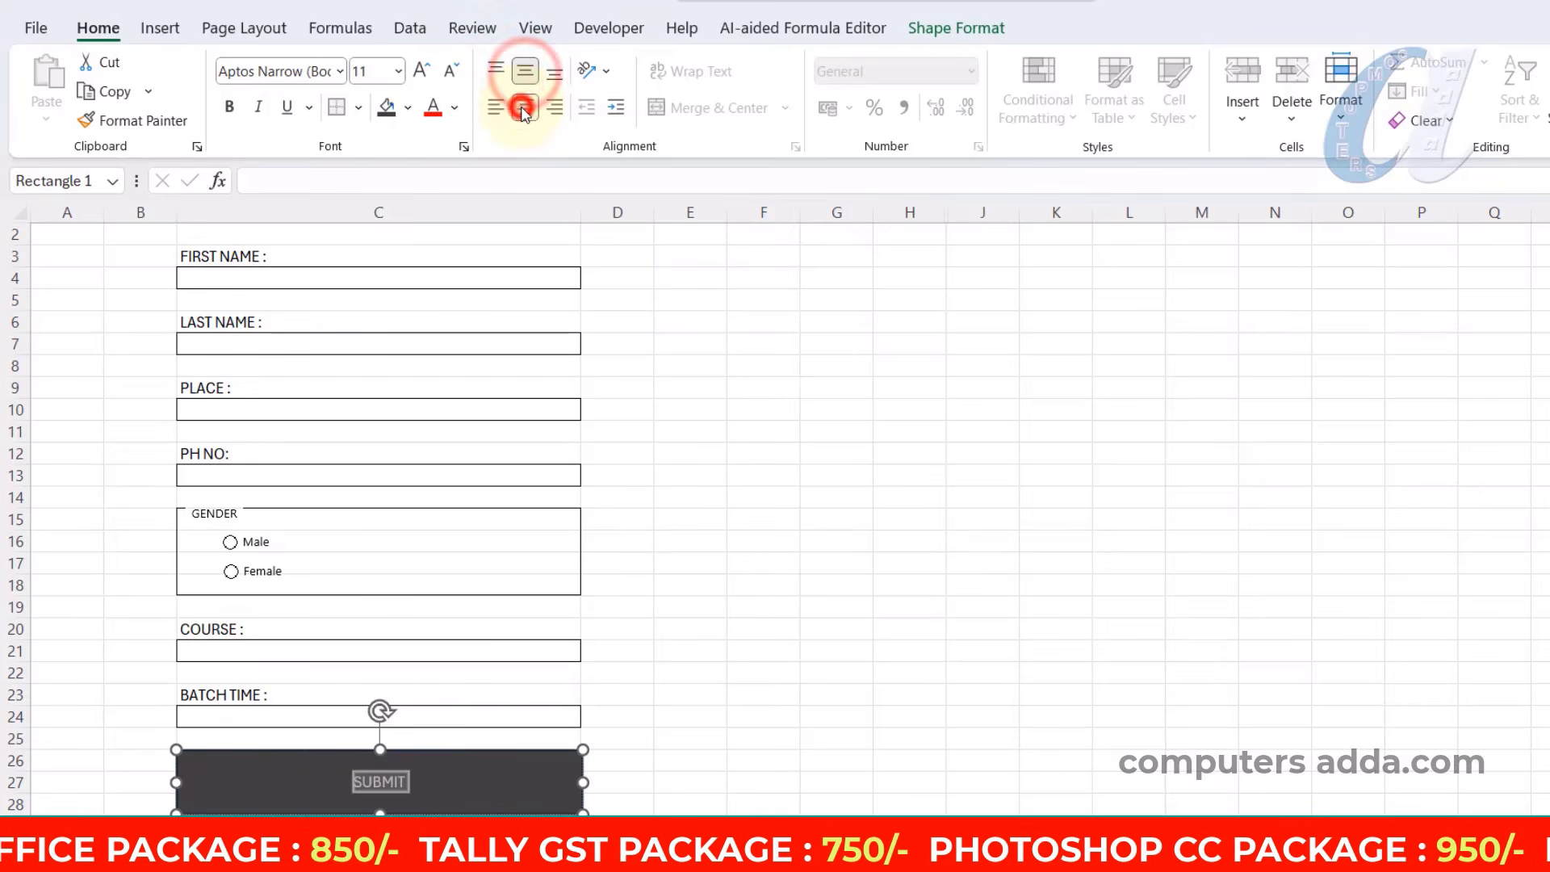
Enlarge the SUBMIT text to 28 pt and make it bold.
left_click(423, 68)
left_click(423, 69)
left_click(423, 68)
left_click(423, 69)
left_click(423, 69)
left_click(423, 69)
left_click(423, 69)
left_click(423, 69)
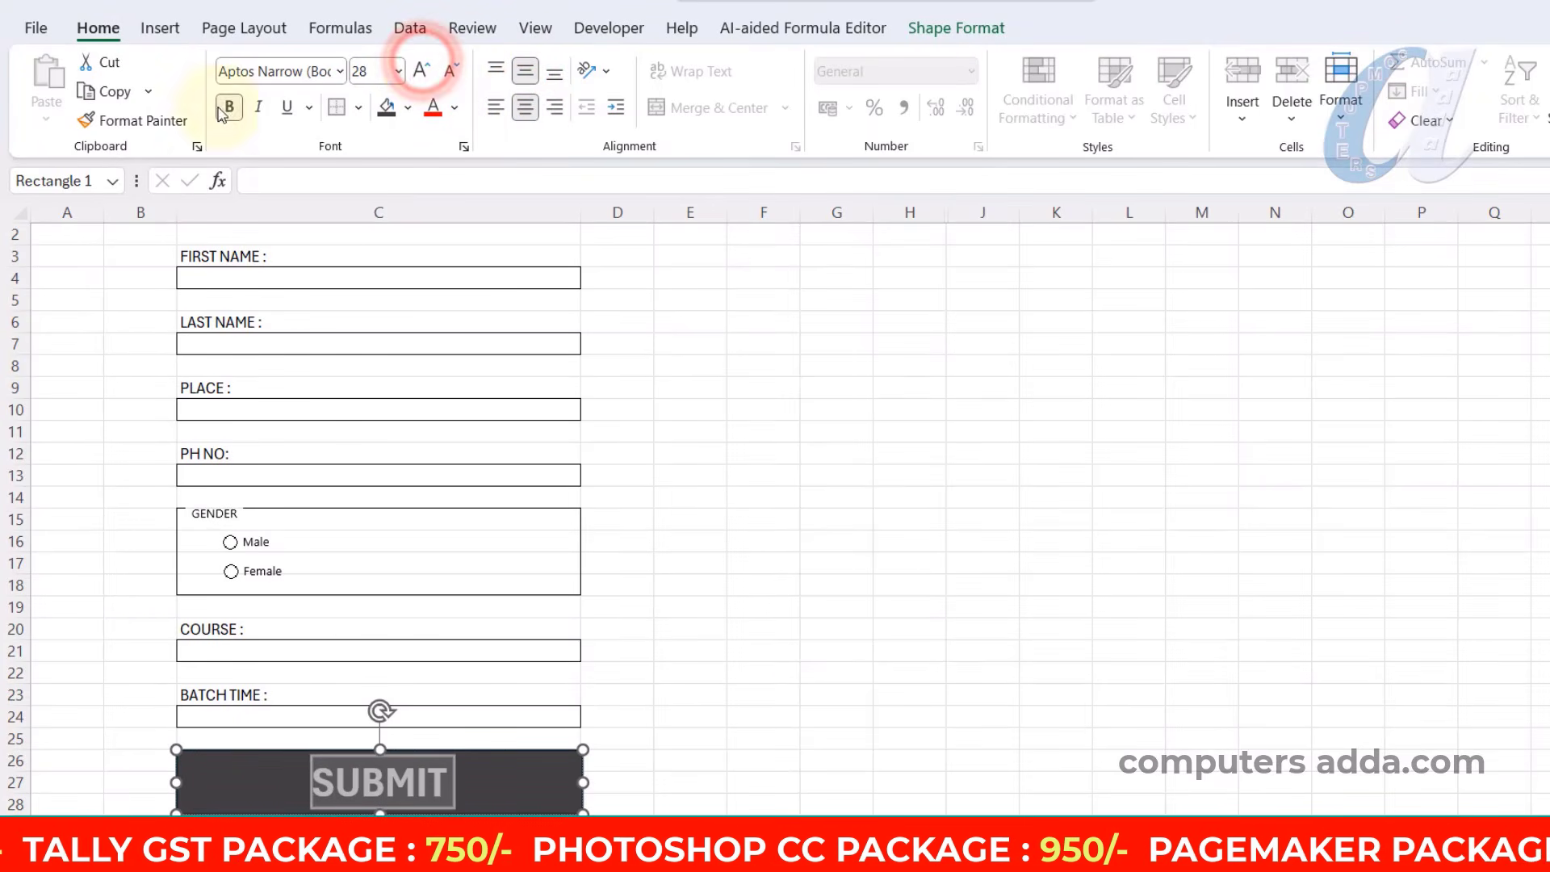
left_click(794, 648)
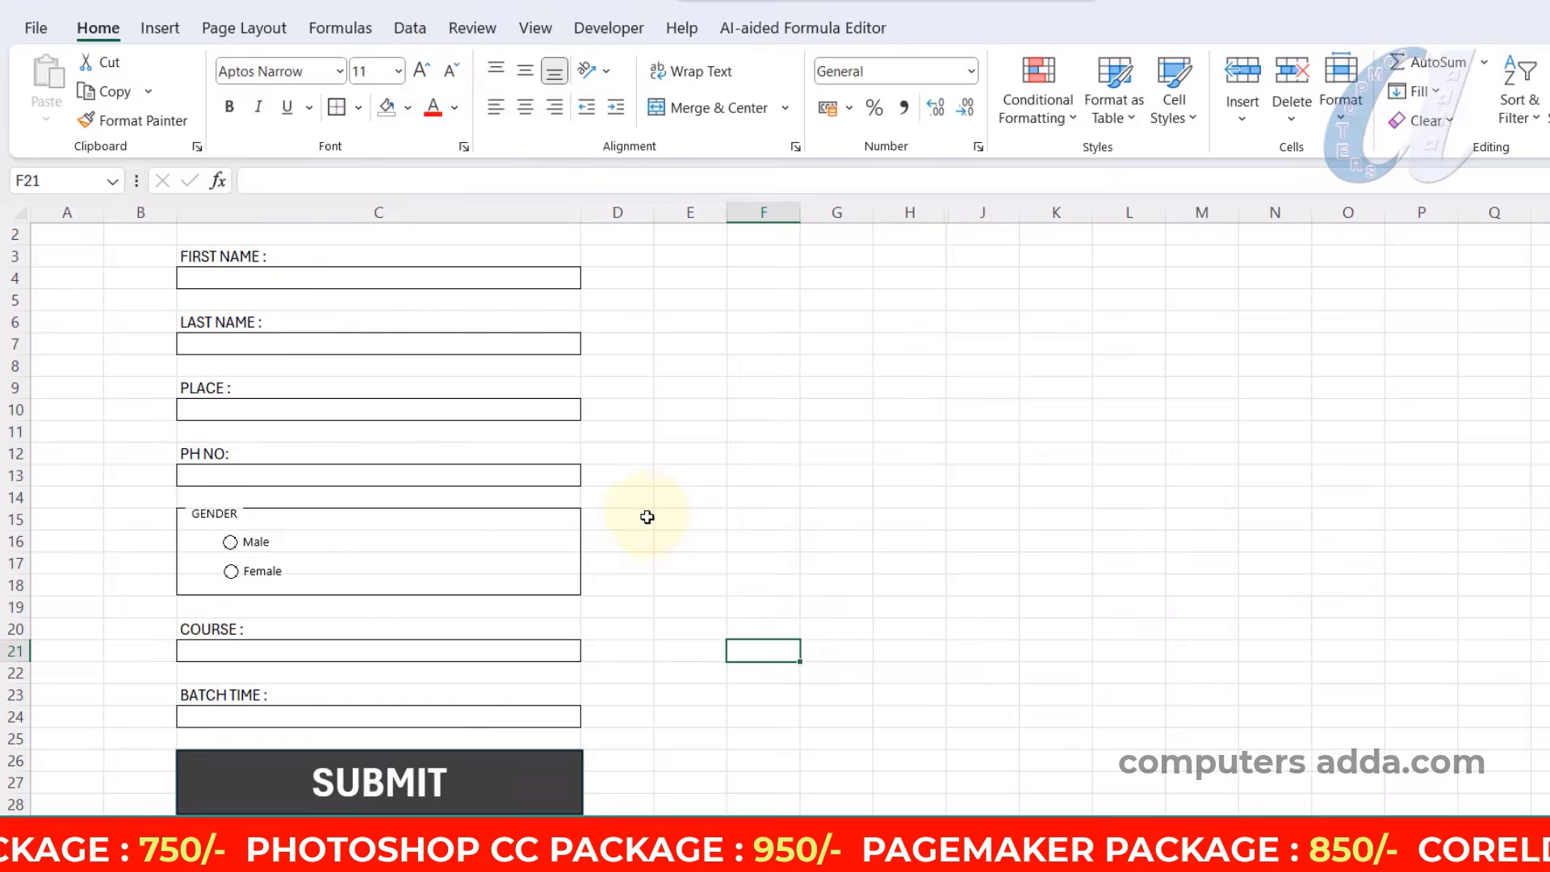
Draw a smaller rectangle about 4.55 cm wide and 0.89 cm high centred beneath the SUBMIT button.
scroll(646, 521, "down", 1)
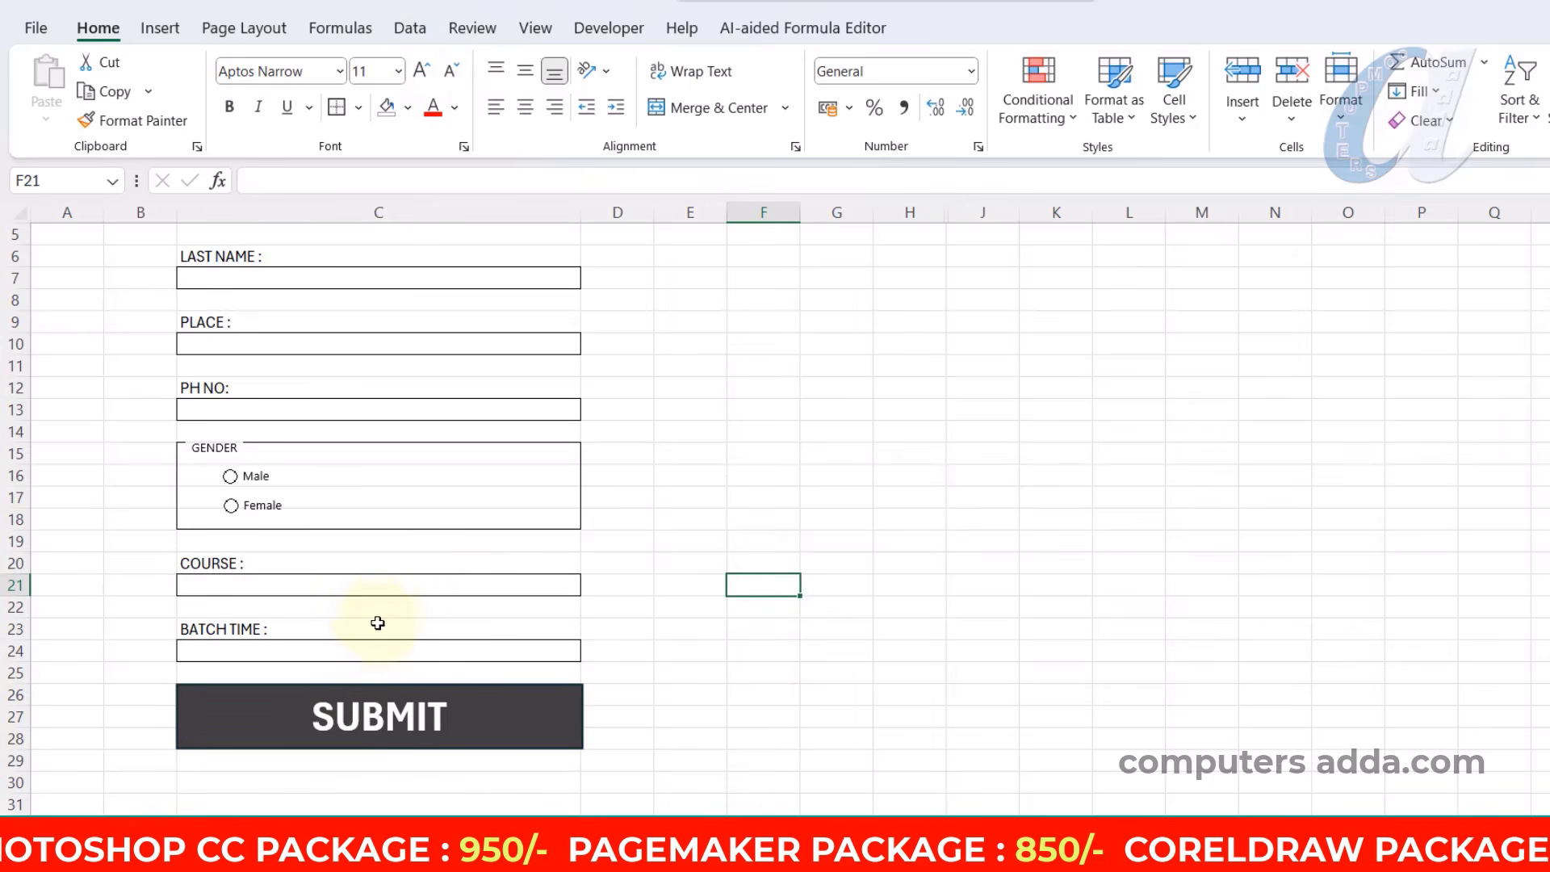
left_click(161, 29)
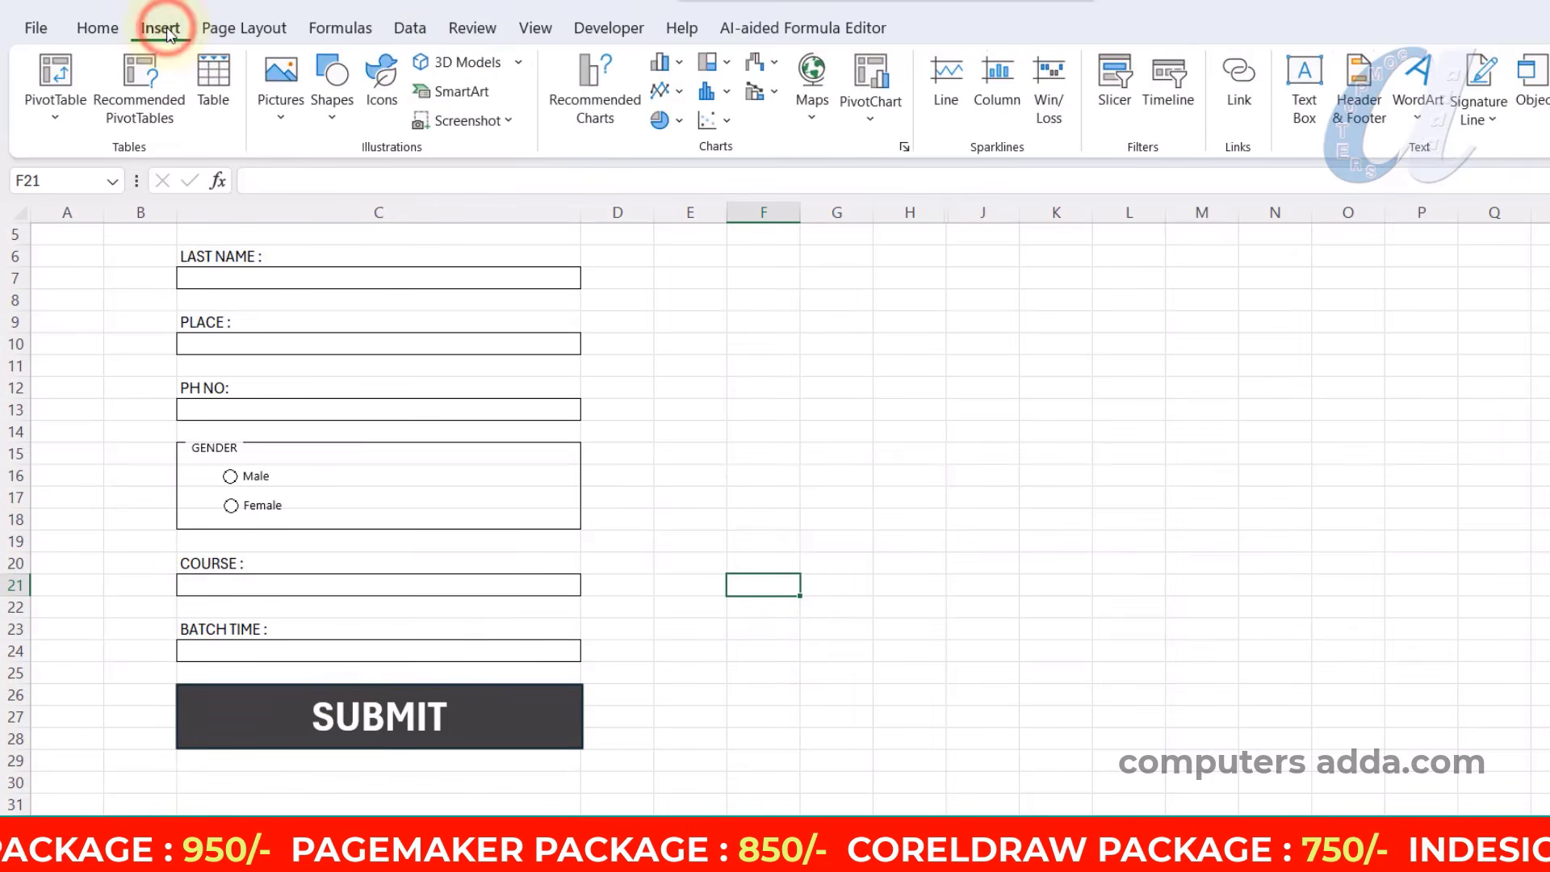
left_click(331, 95)
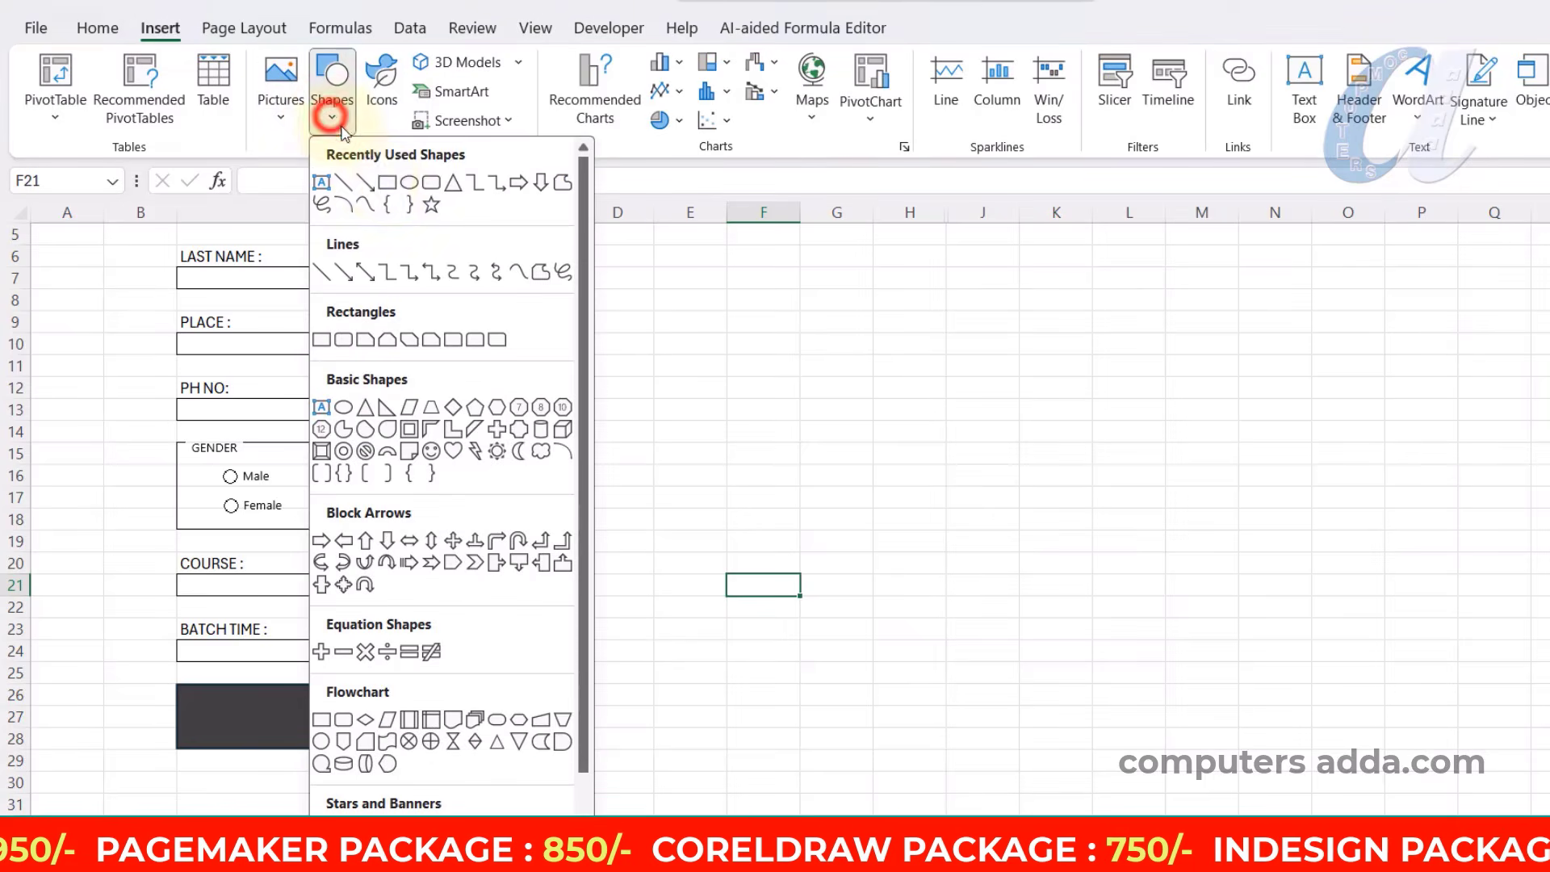
left_click(388, 186)
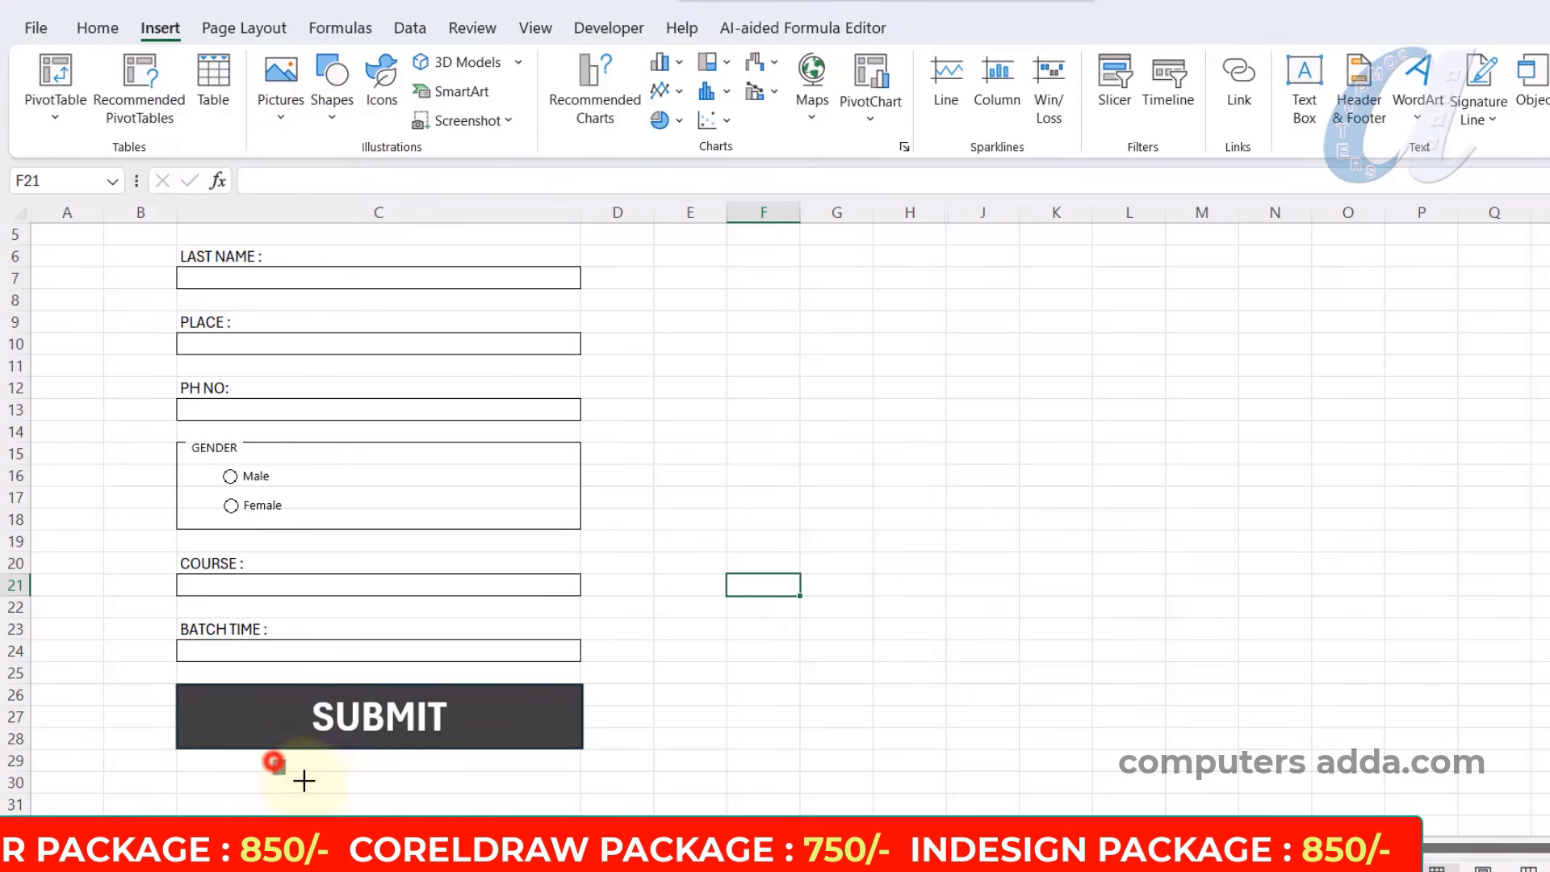
left_click_drag(304, 781, 471, 799)
Add the text "CLEAR ALL" to the small rectangle and centre it horizontally and vertically.
right_click(401, 789)
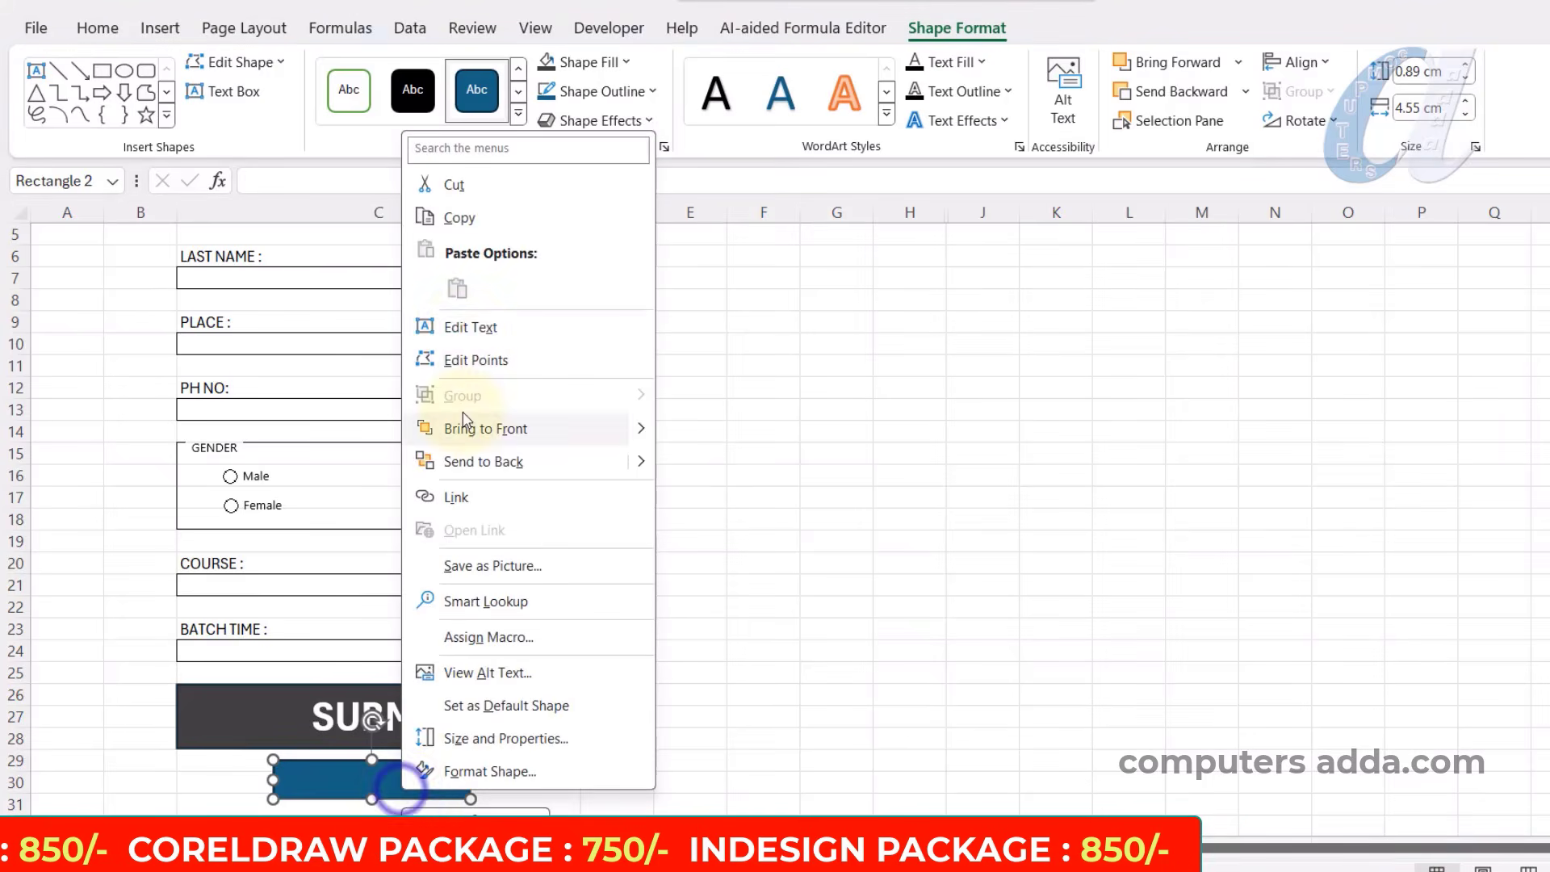
left_click(466, 325)
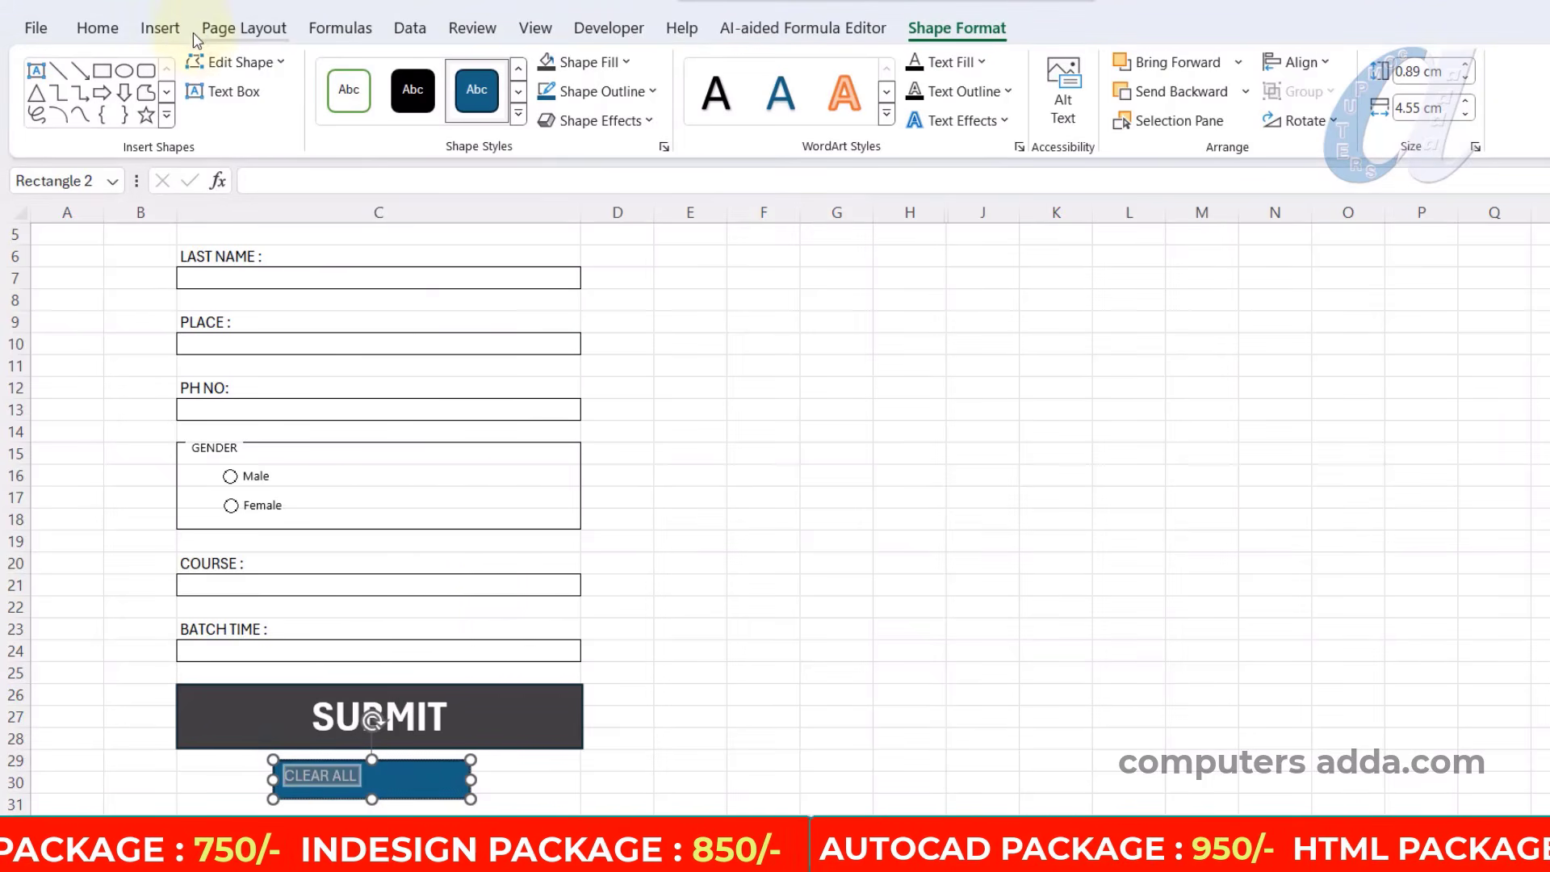
left_click(95, 27)
left_click(524, 71)
left_click(525, 108)
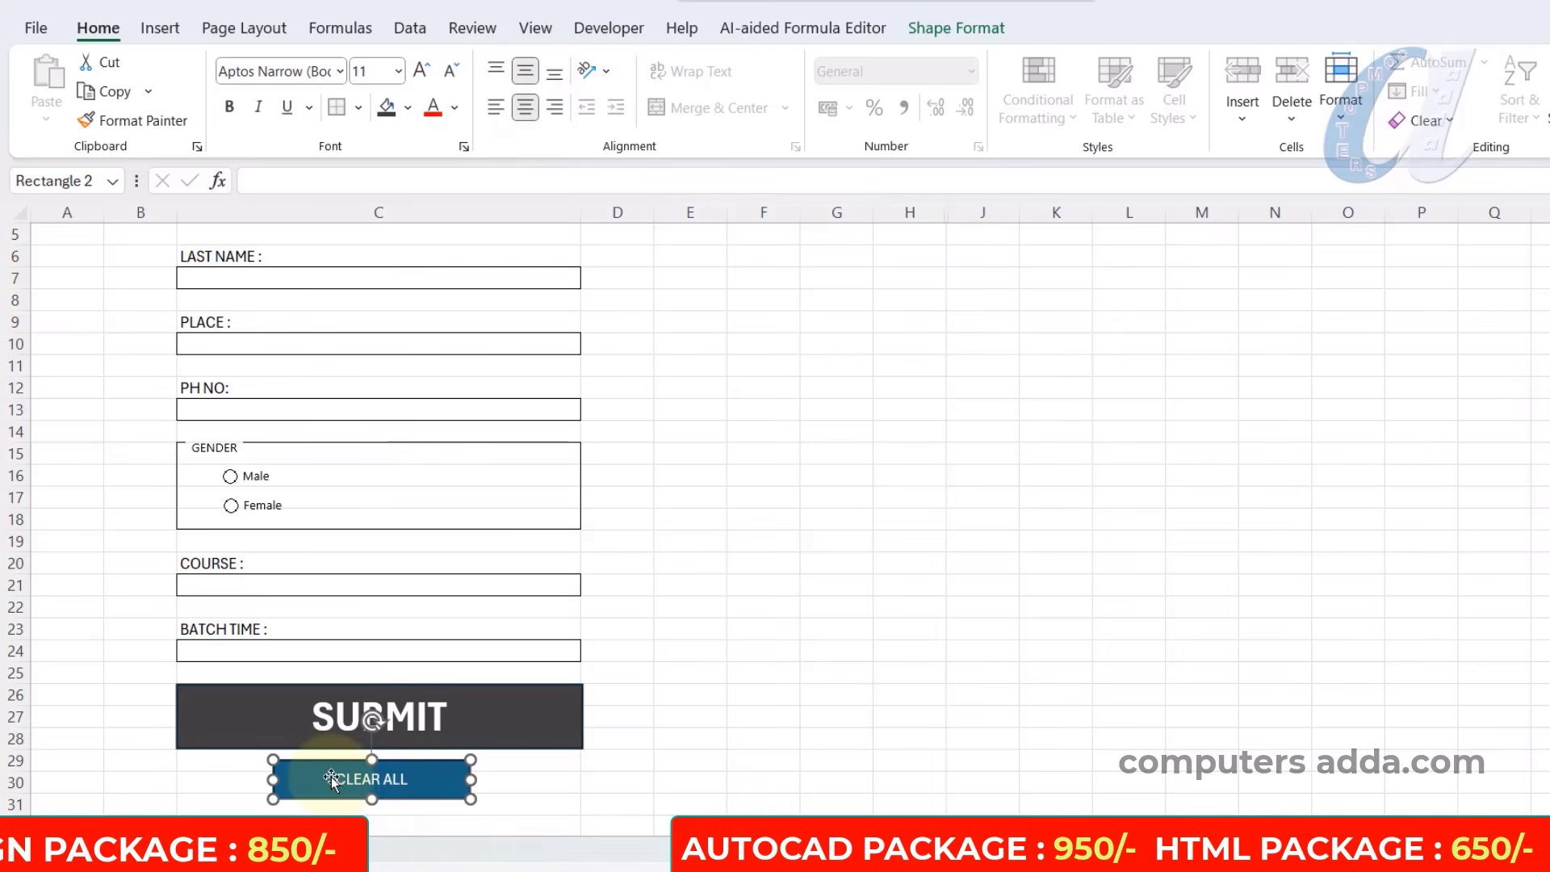
Set the colour of the CLEAR ALL text to black.
left_click_drag(388, 786, 447, 784)
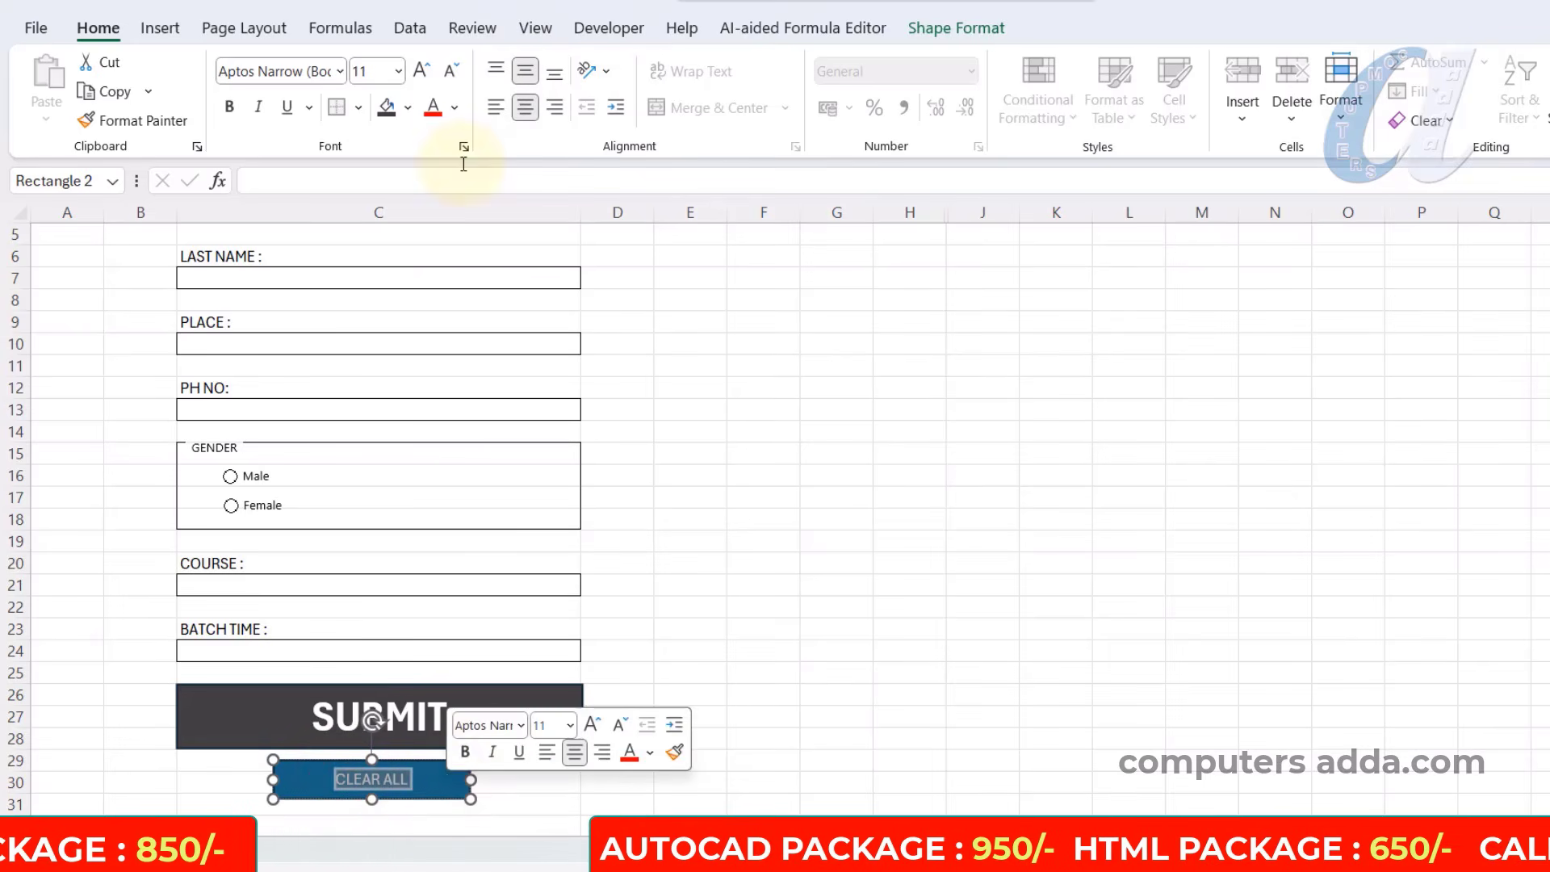
left_click(454, 107)
left_click(443, 142)
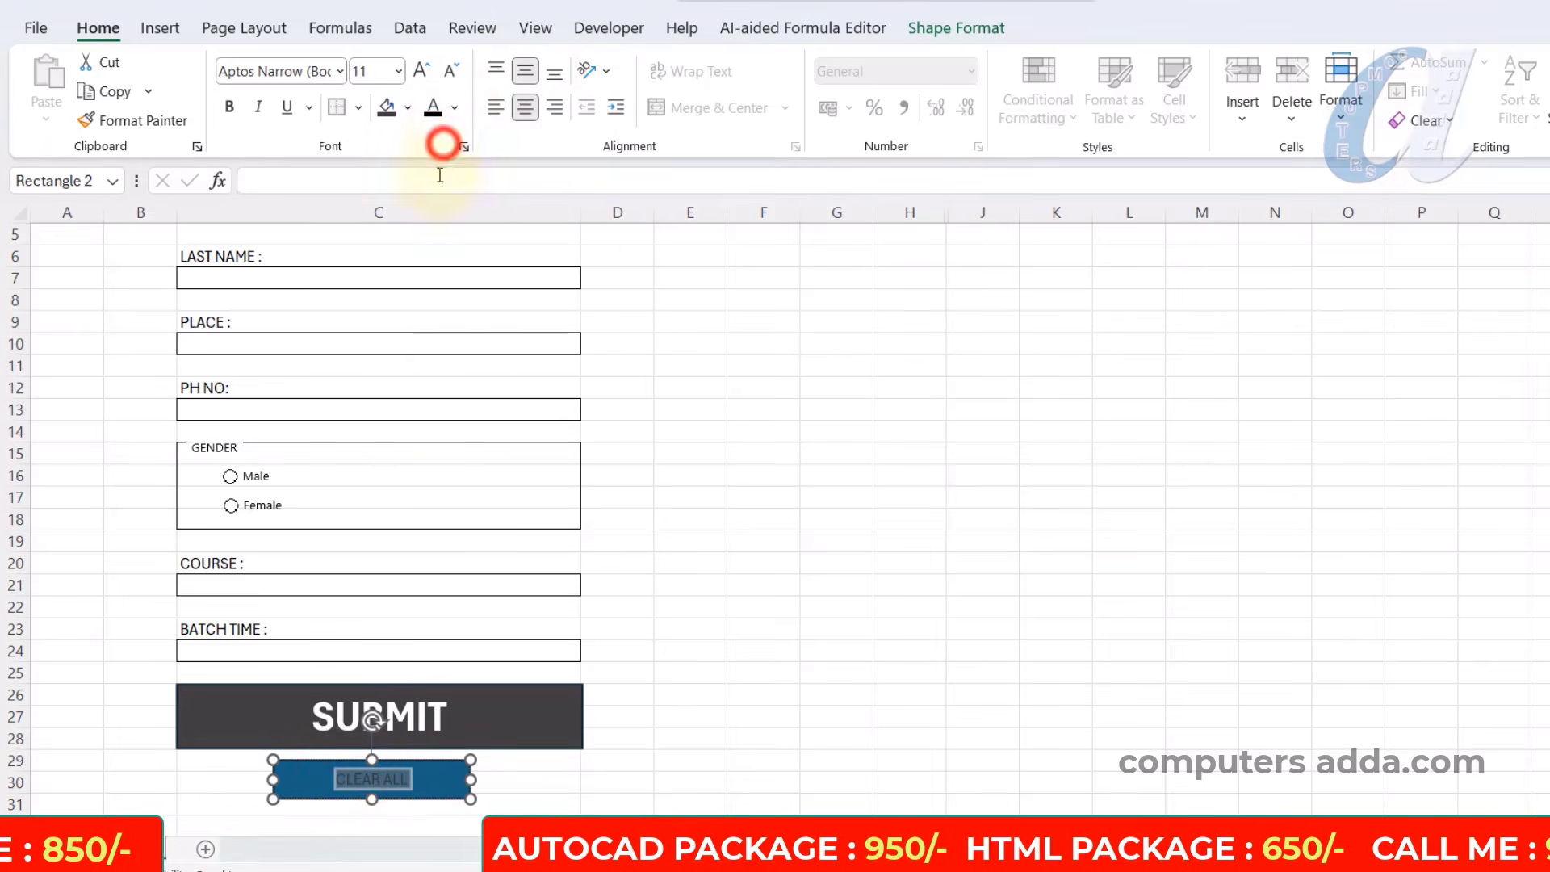
Remove both the fill and the outline from the CLEAR ALL rectangle.
left_click(424, 761)
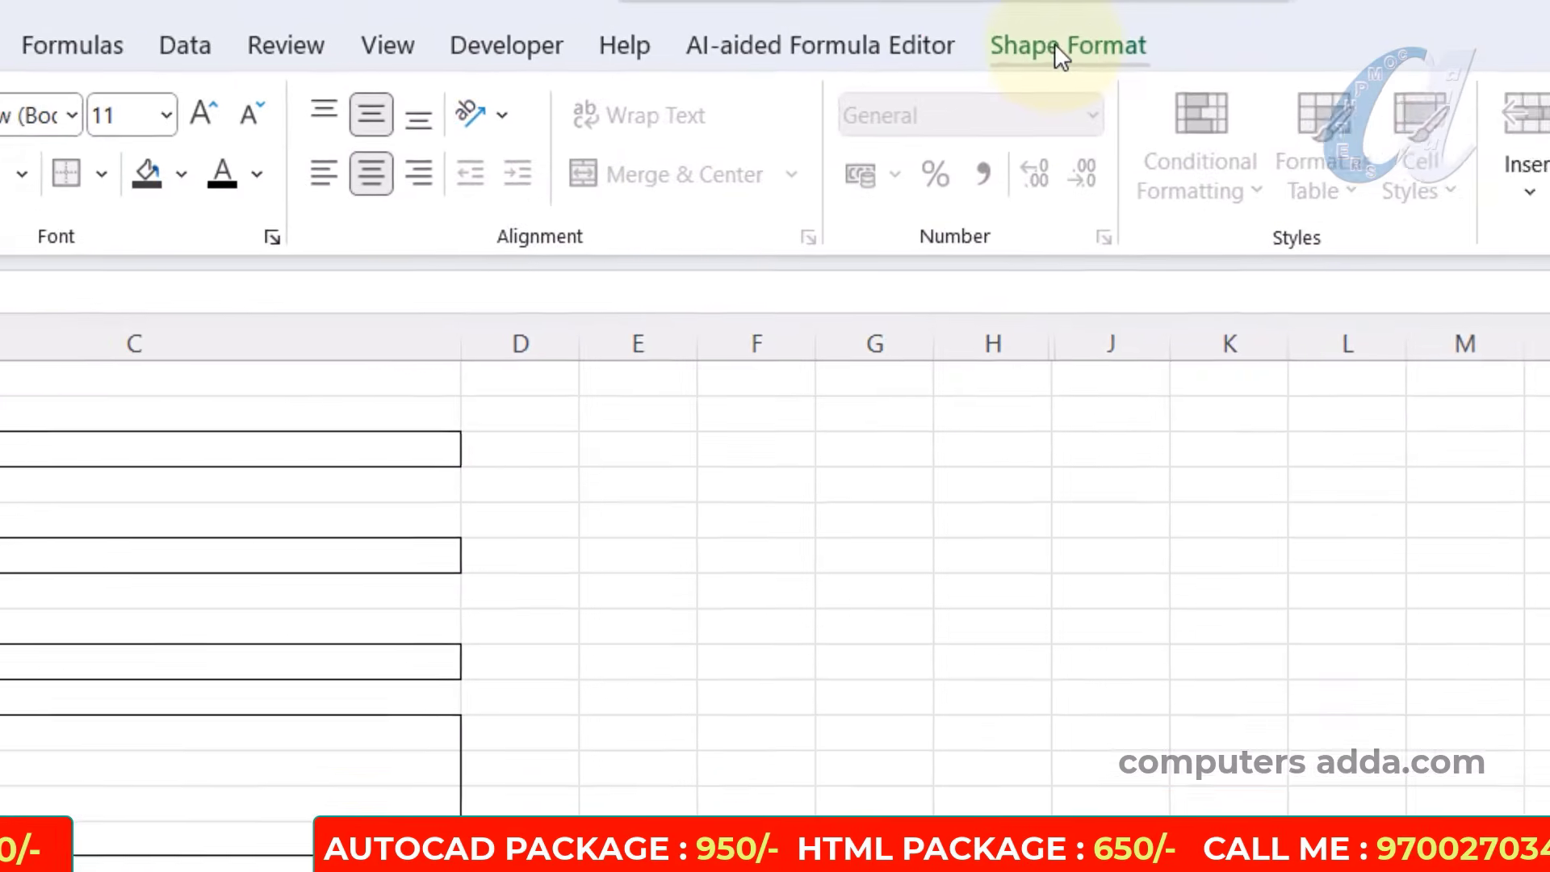
left_click(974, 30)
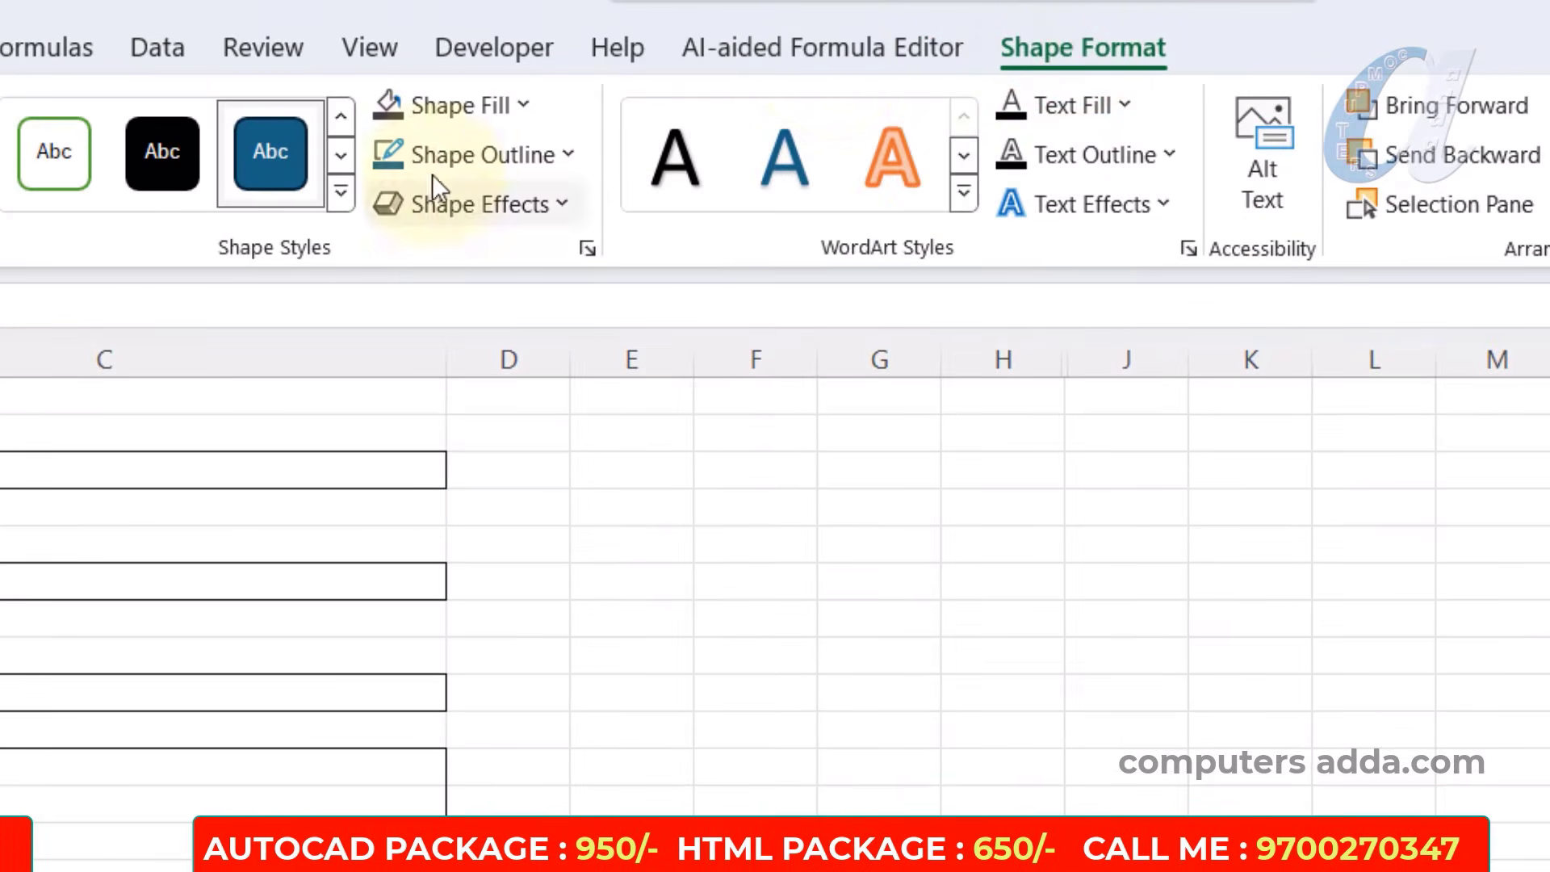
left_click(504, 95)
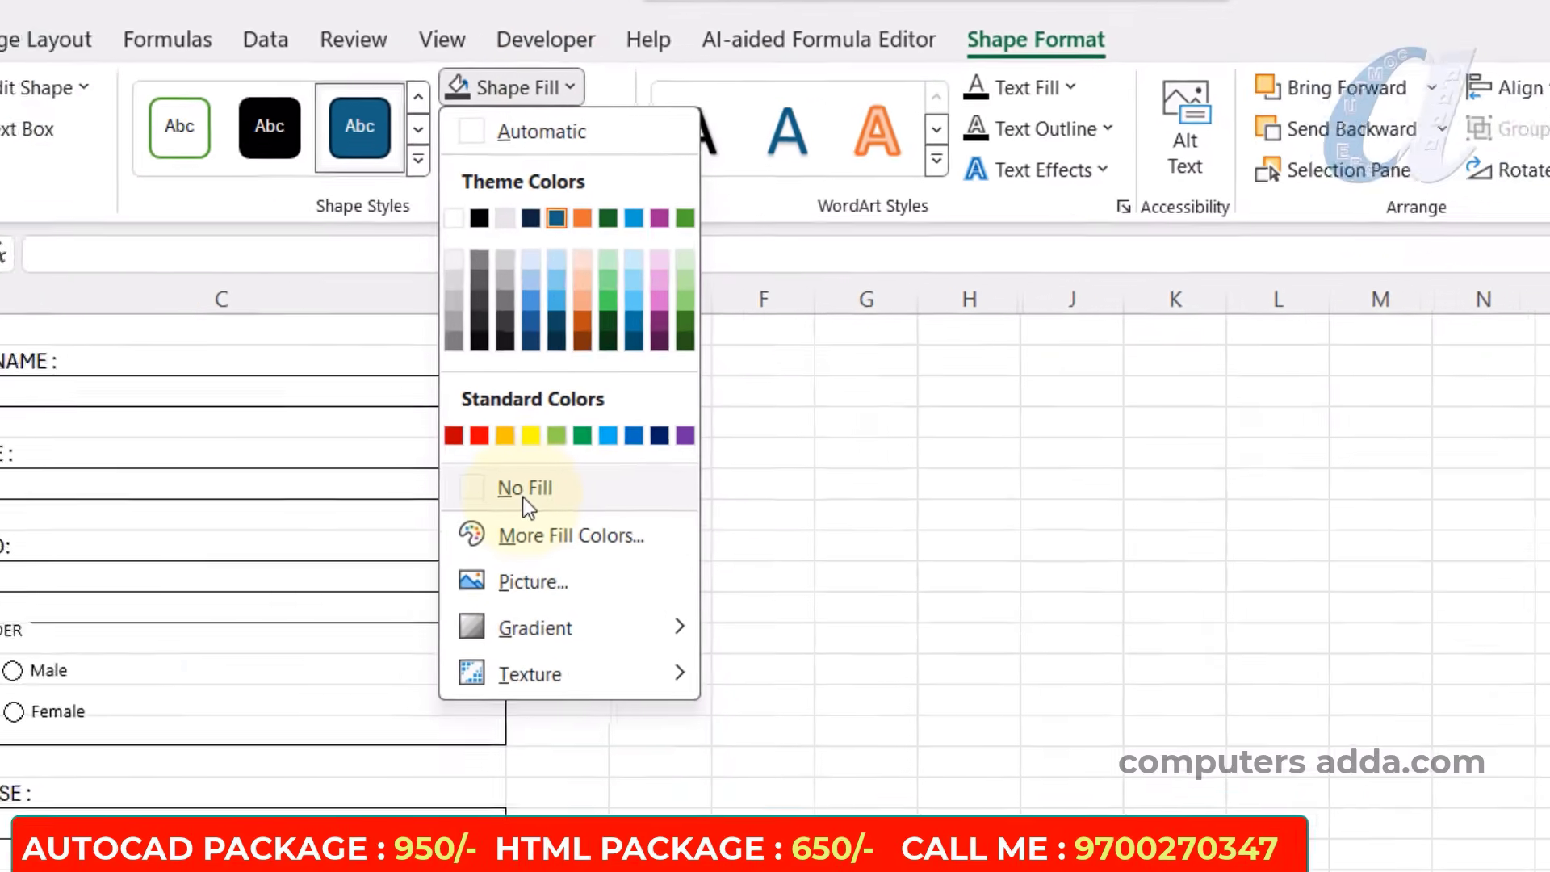
left_click(521, 488)
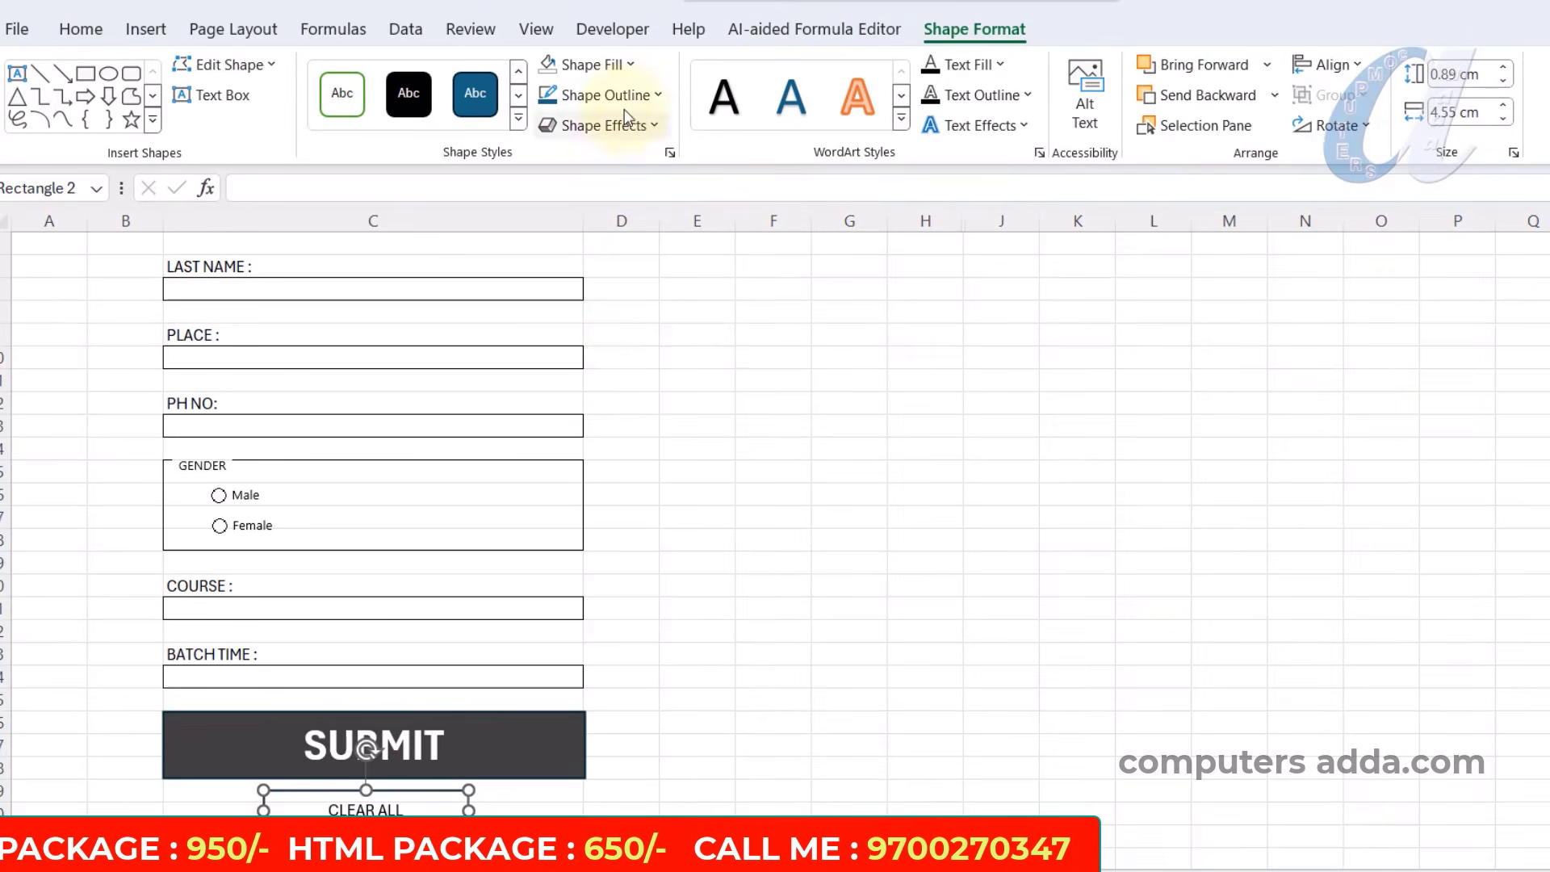
left_click(632, 96)
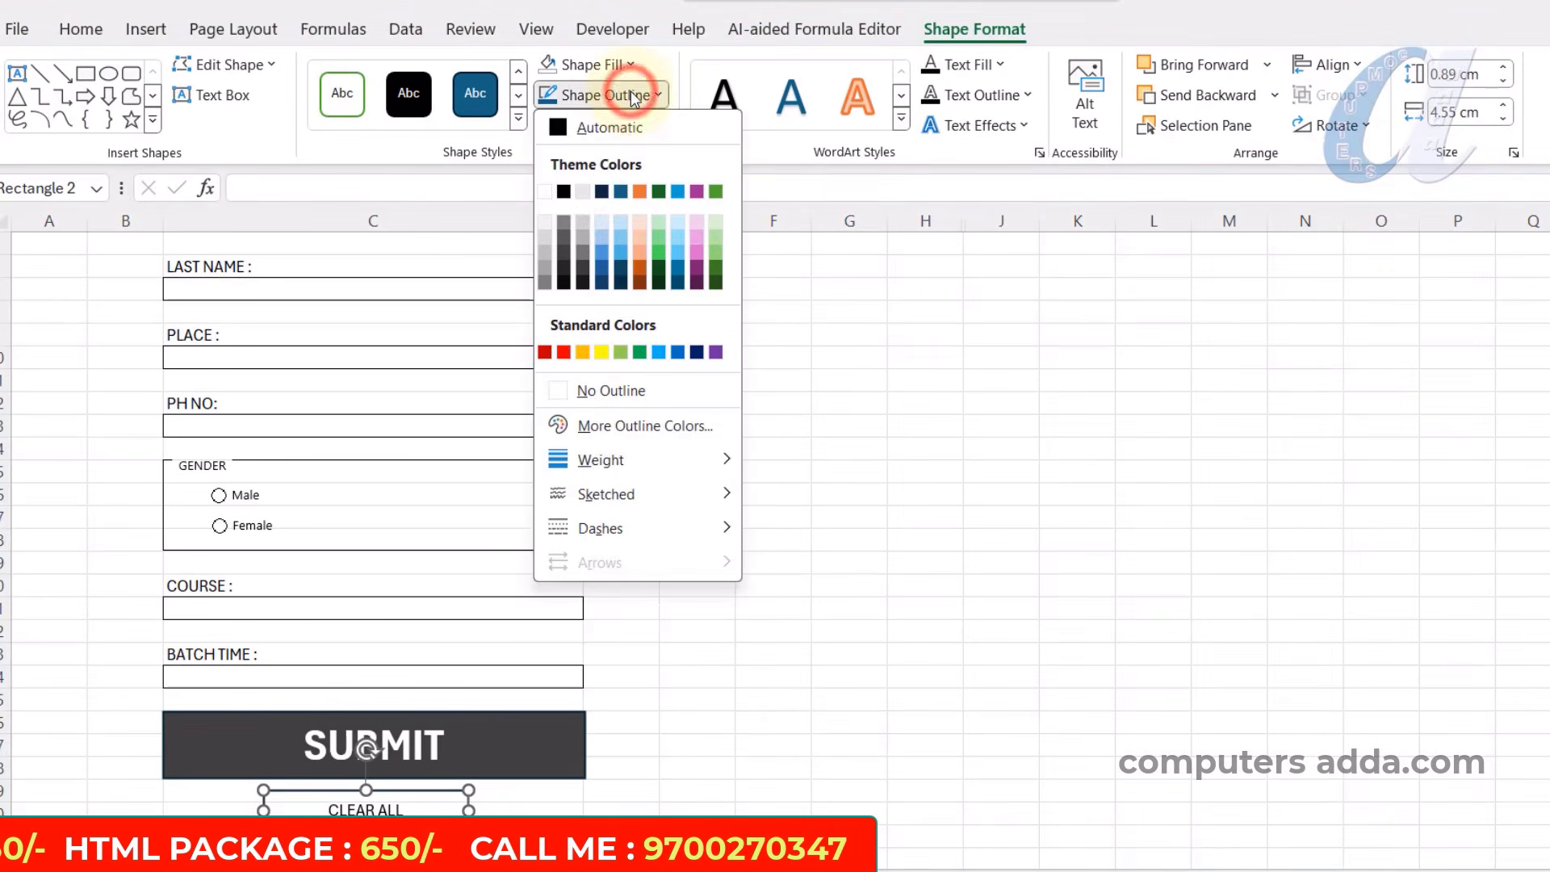
left_click(623, 390)
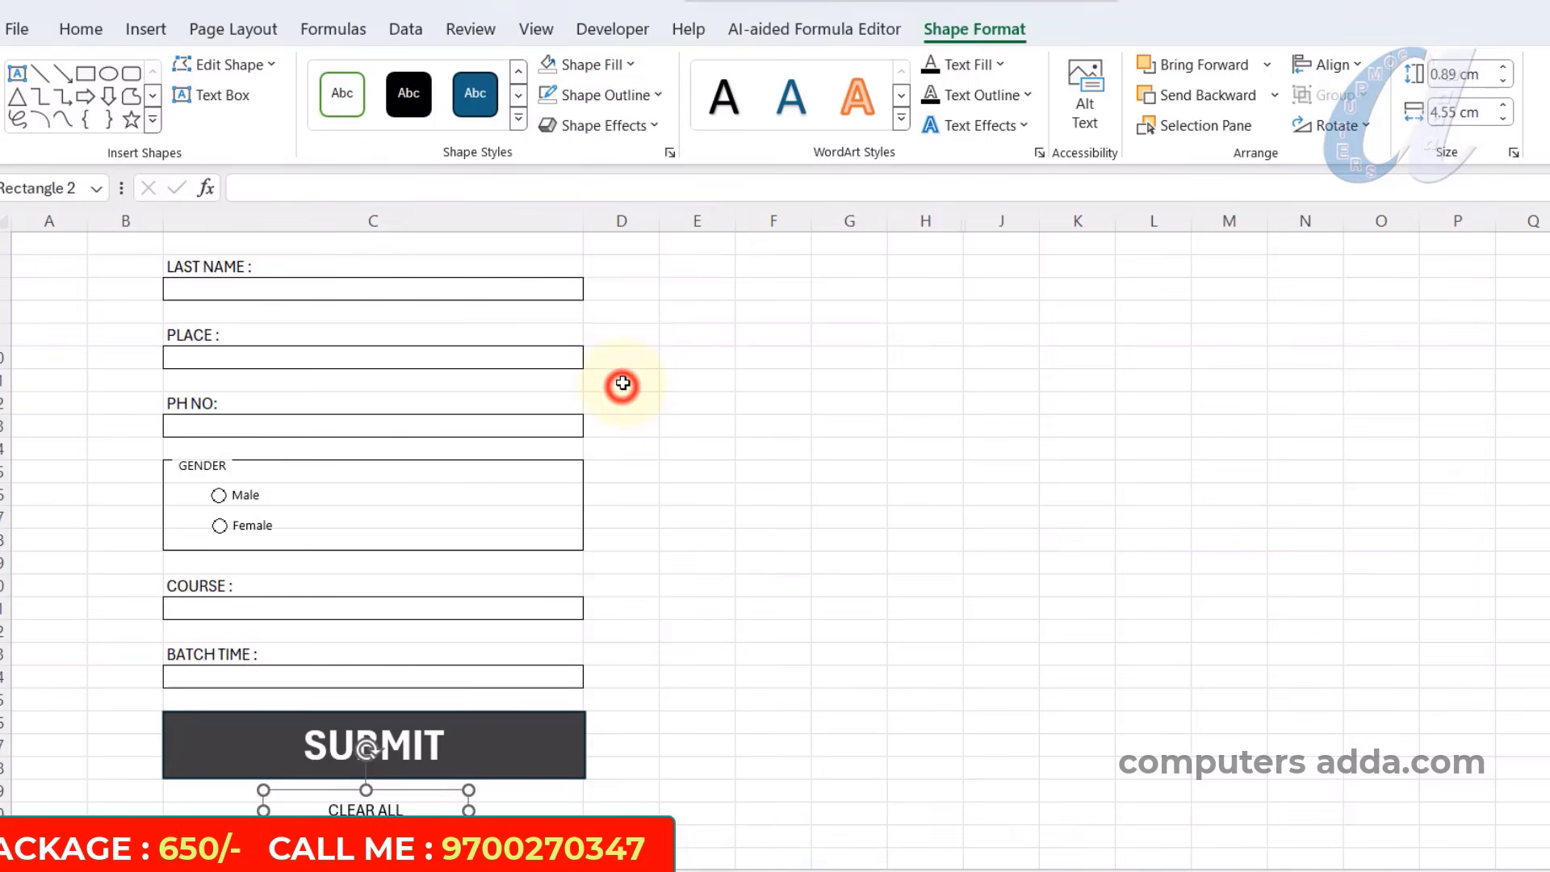
Make the CLEAR ALL text bold at 12 pt and move its shape up directly beneath the SUBMIT button.
left_click(82, 30)
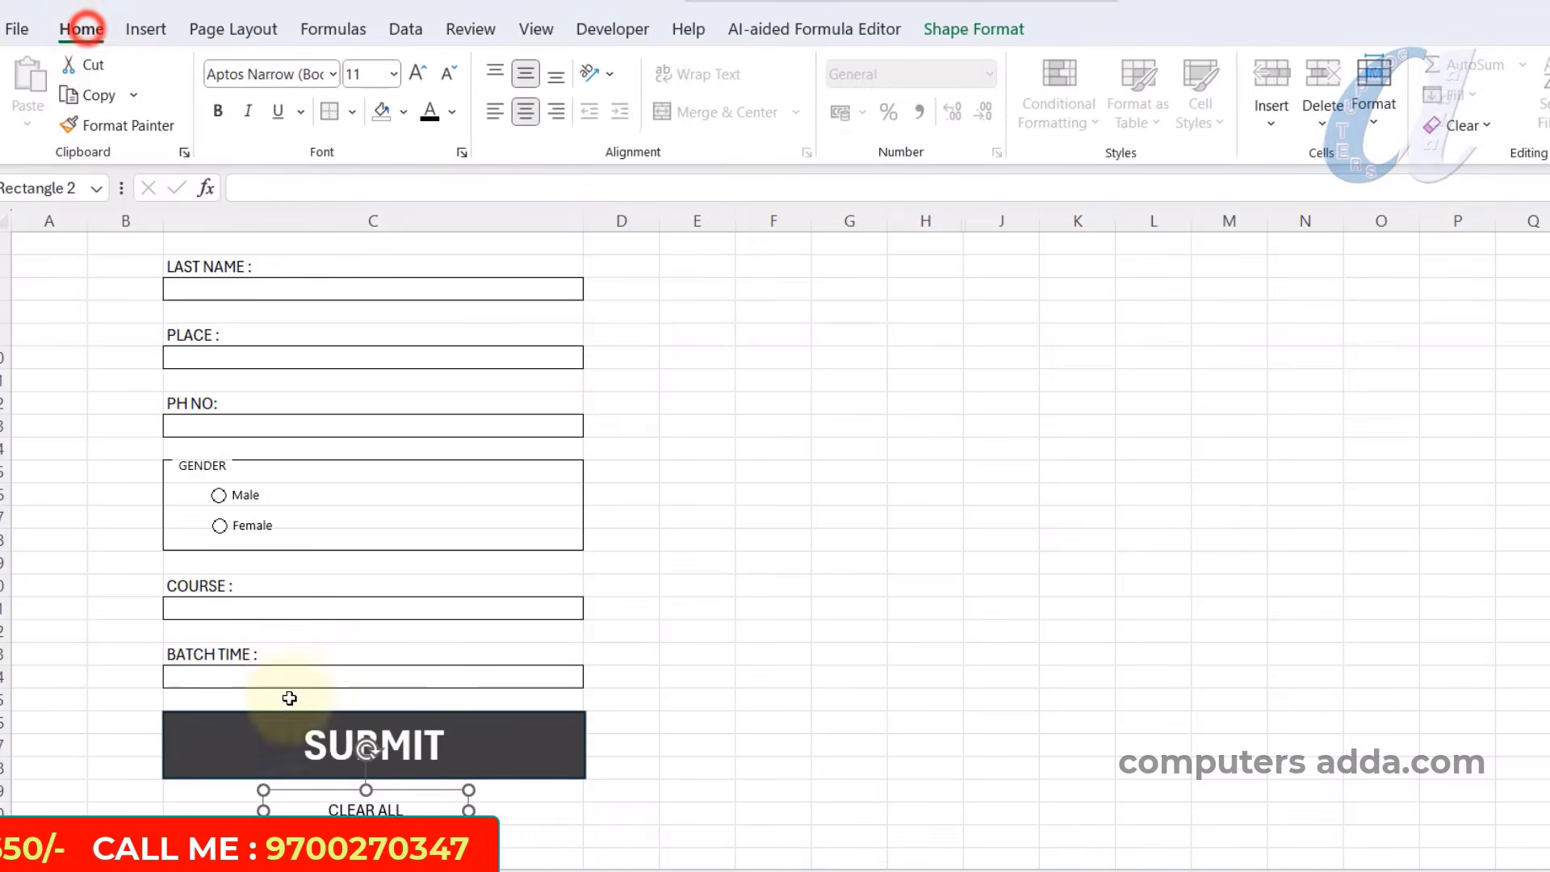
left_click(222, 113)
left_click_drag(406, 834, 409, 807)
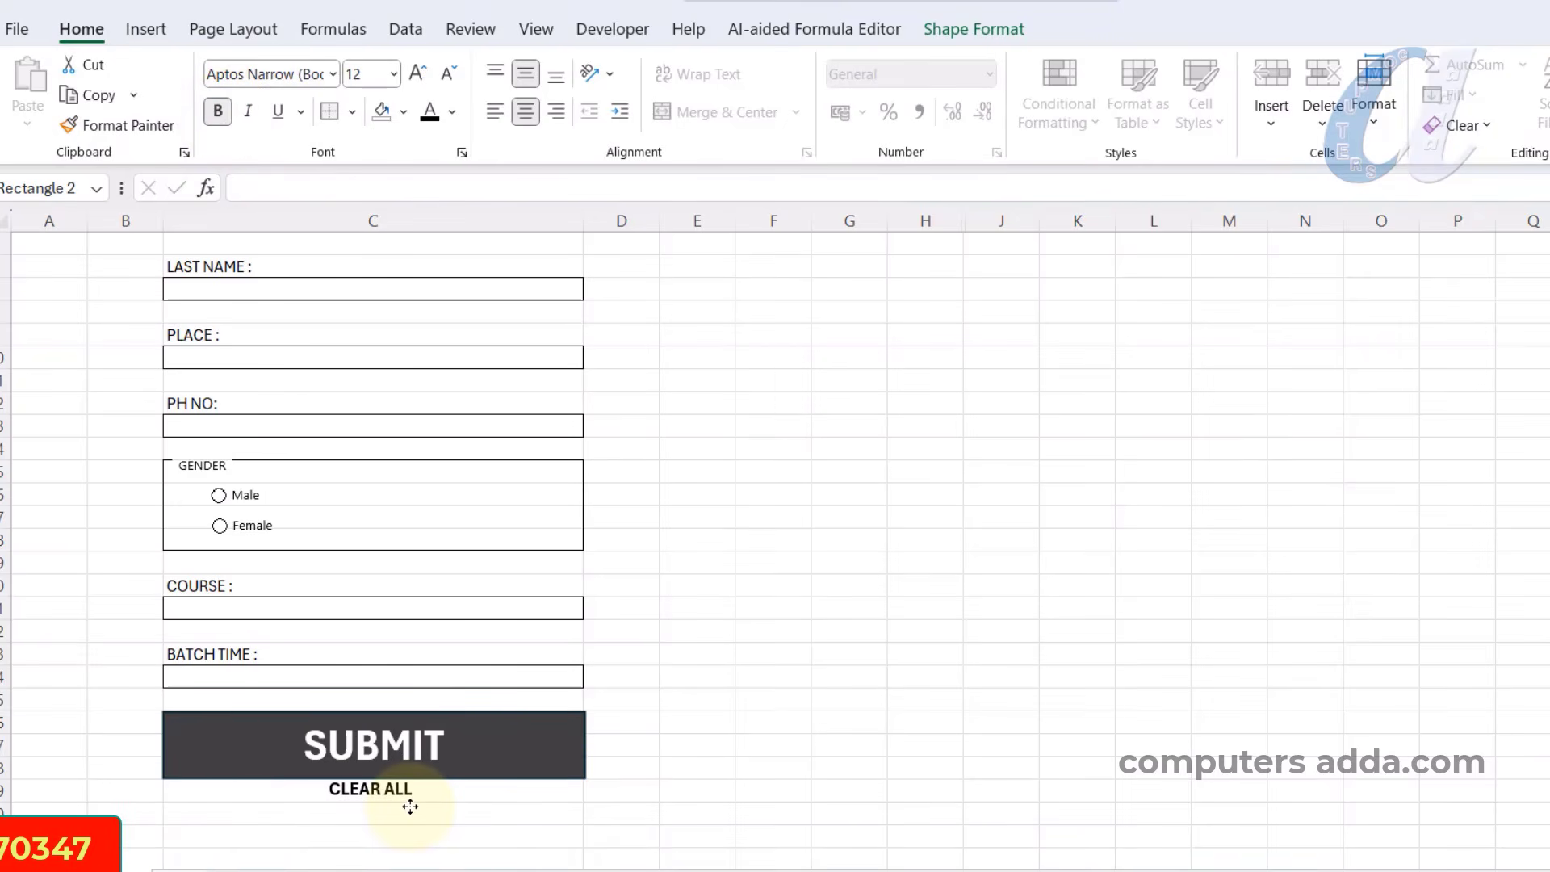
left_click(410, 807)
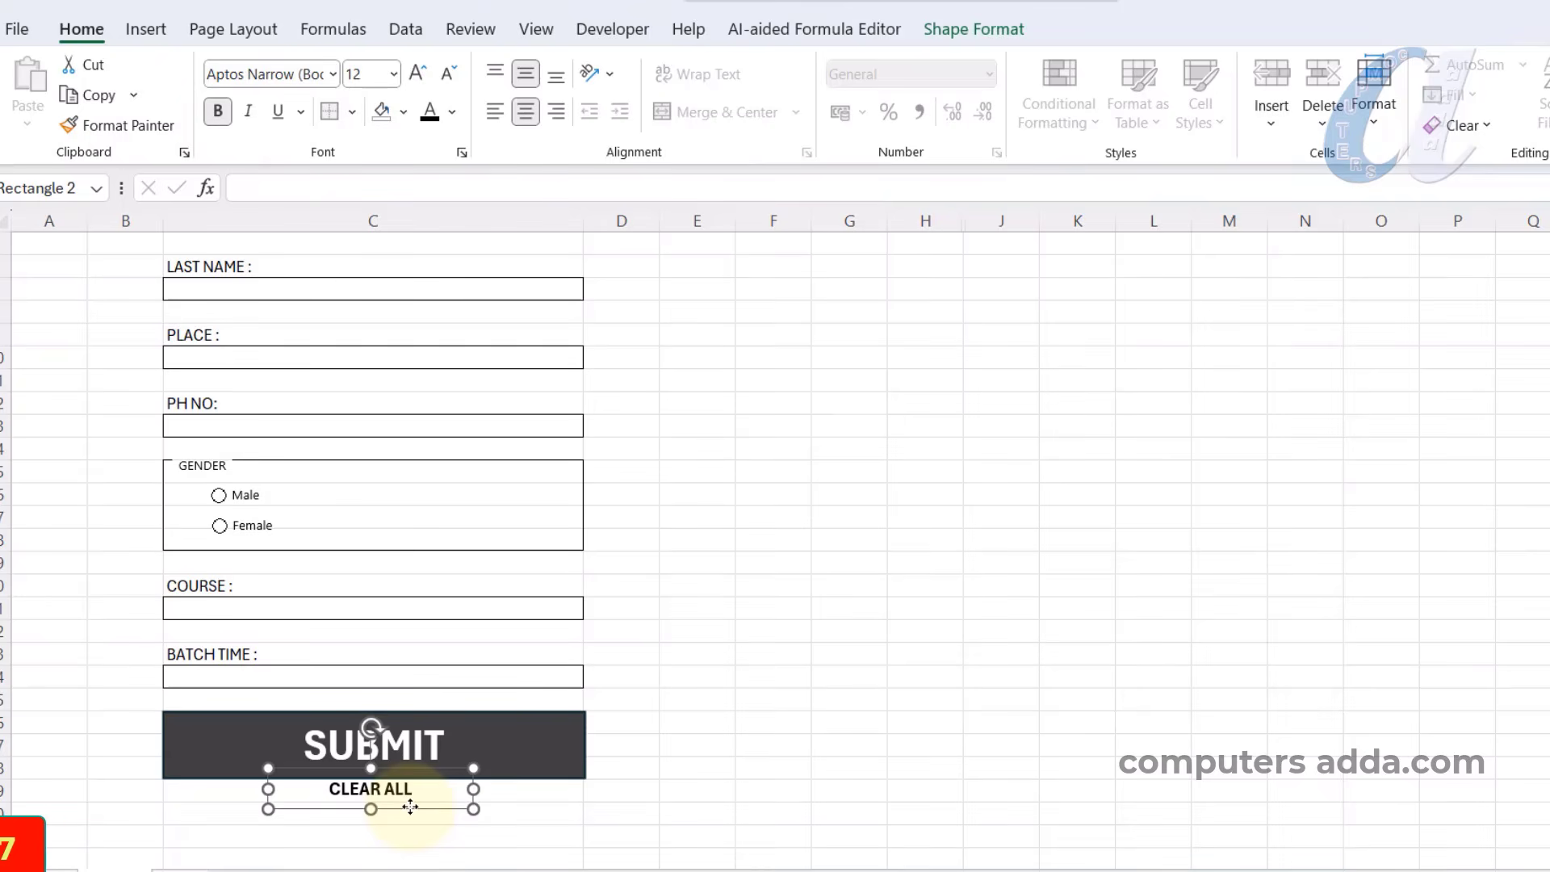
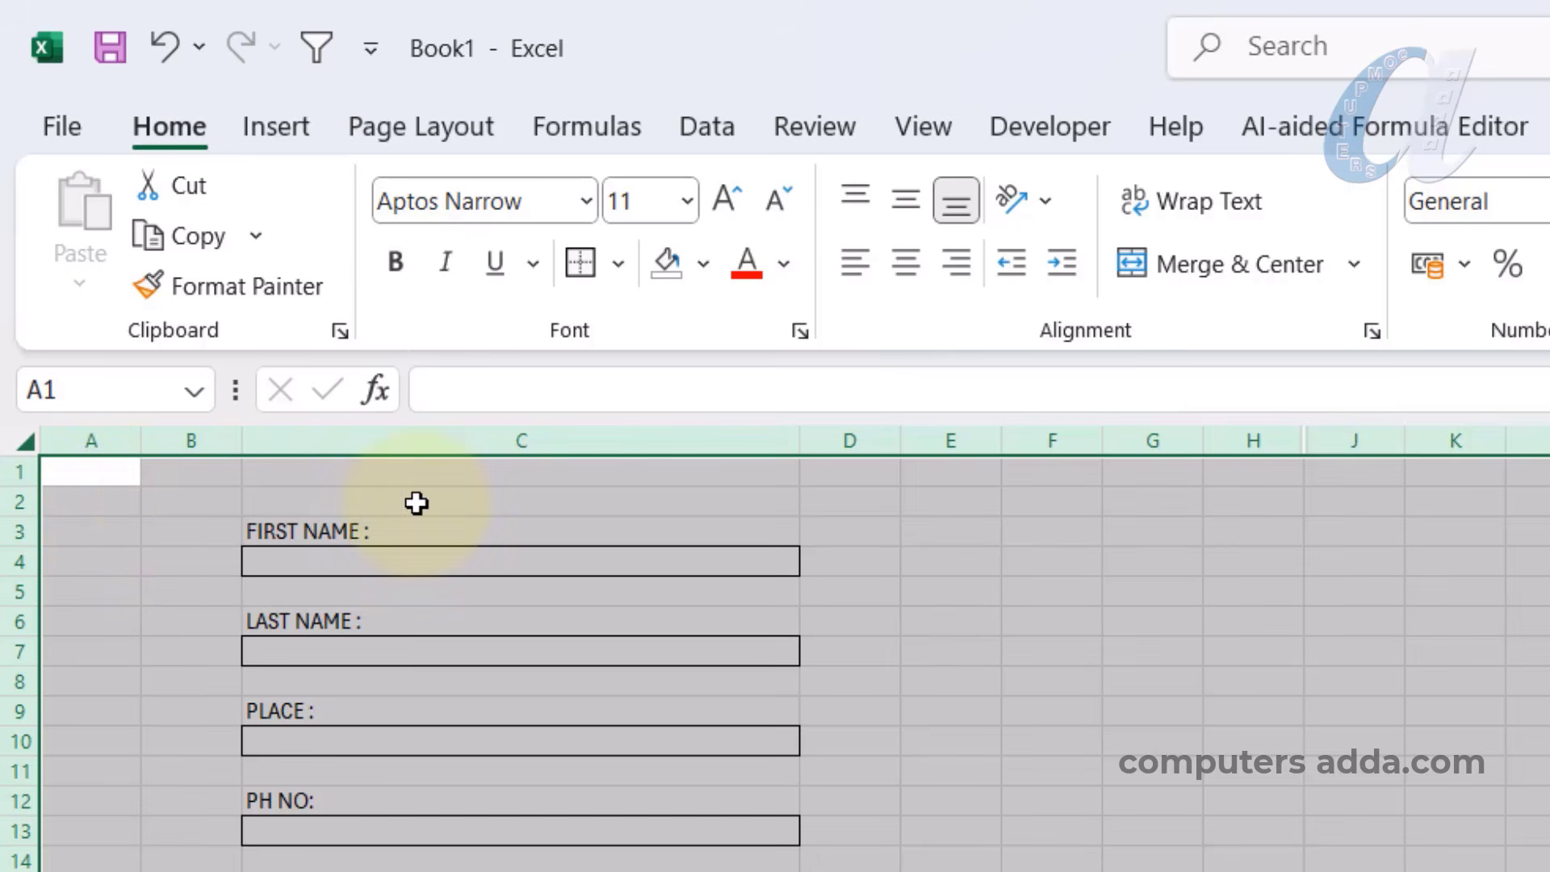
Fill all cells outside the form area B2:D30 with grey and turn off the sheet's gridlines.
left_click_drag(172, 498, 839, 871)
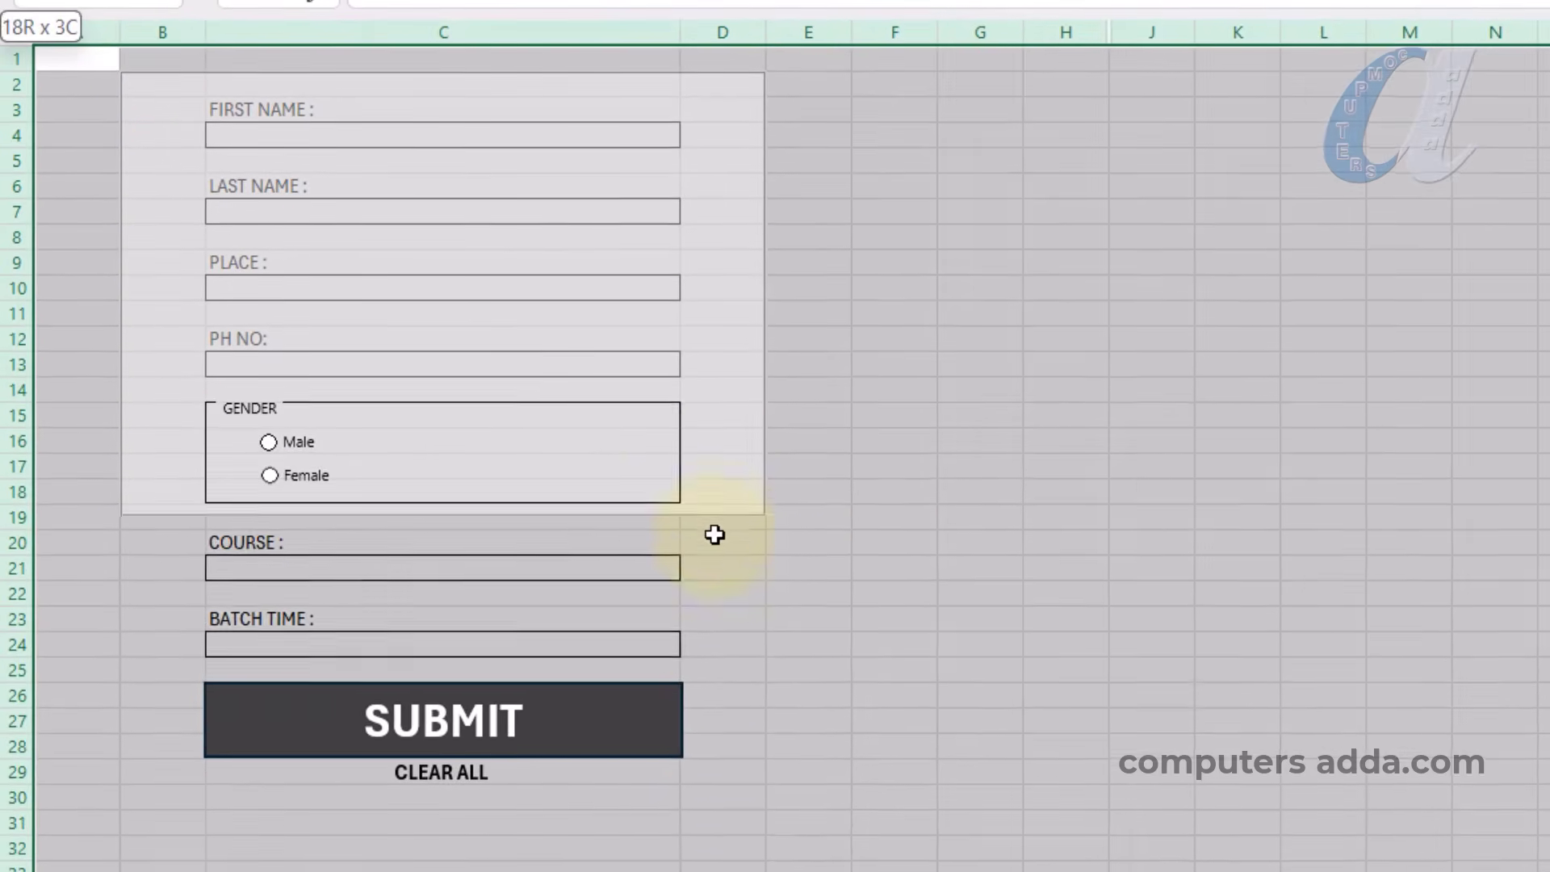
left_click_drag(715, 534, 692, 803)
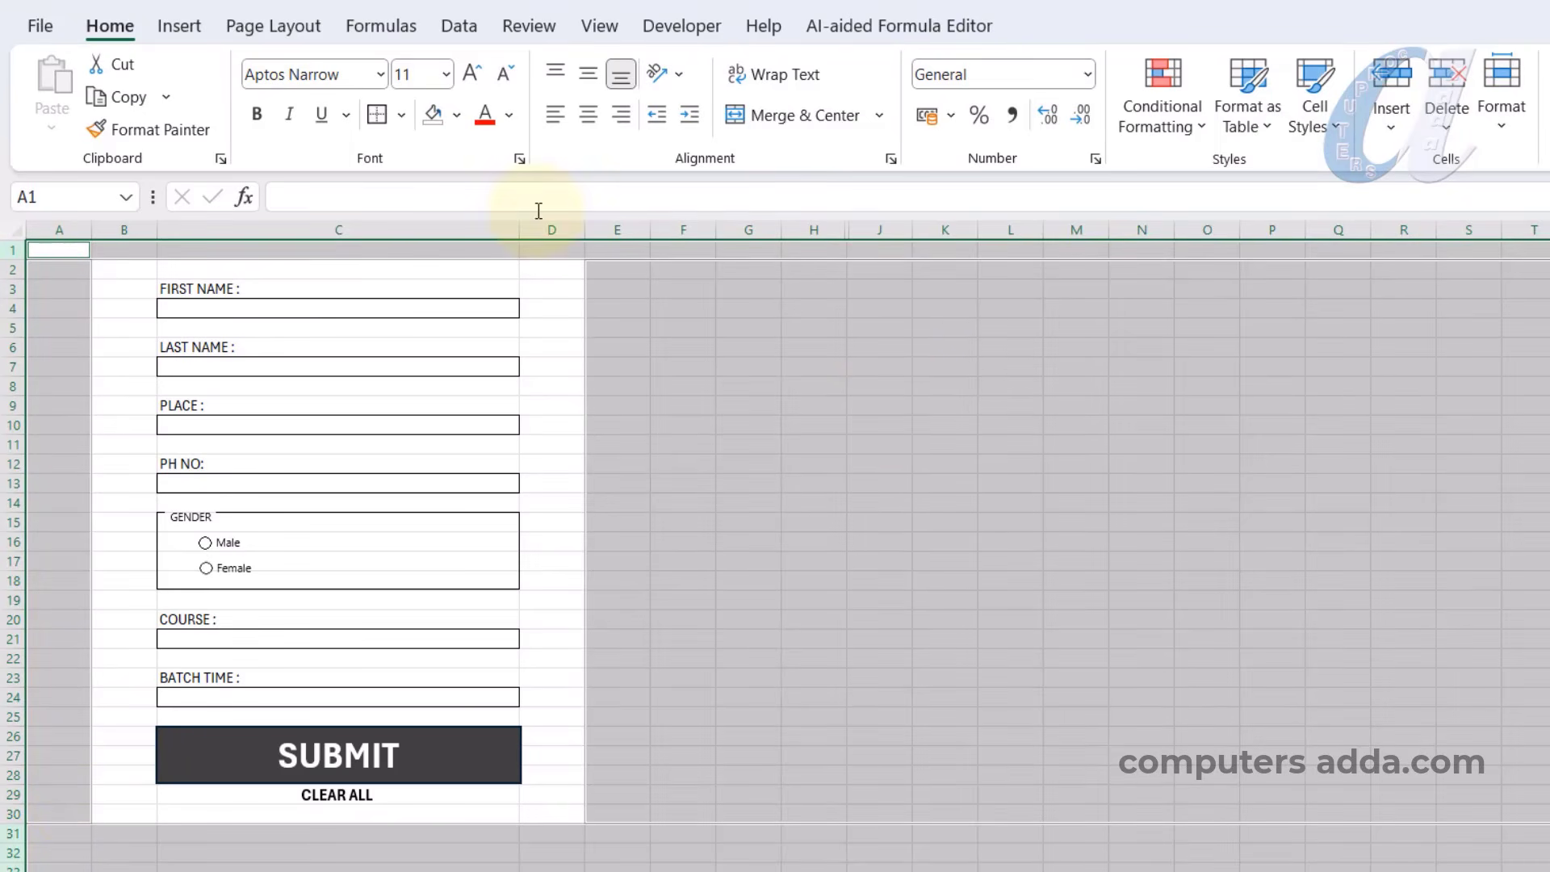
left_click(458, 115)
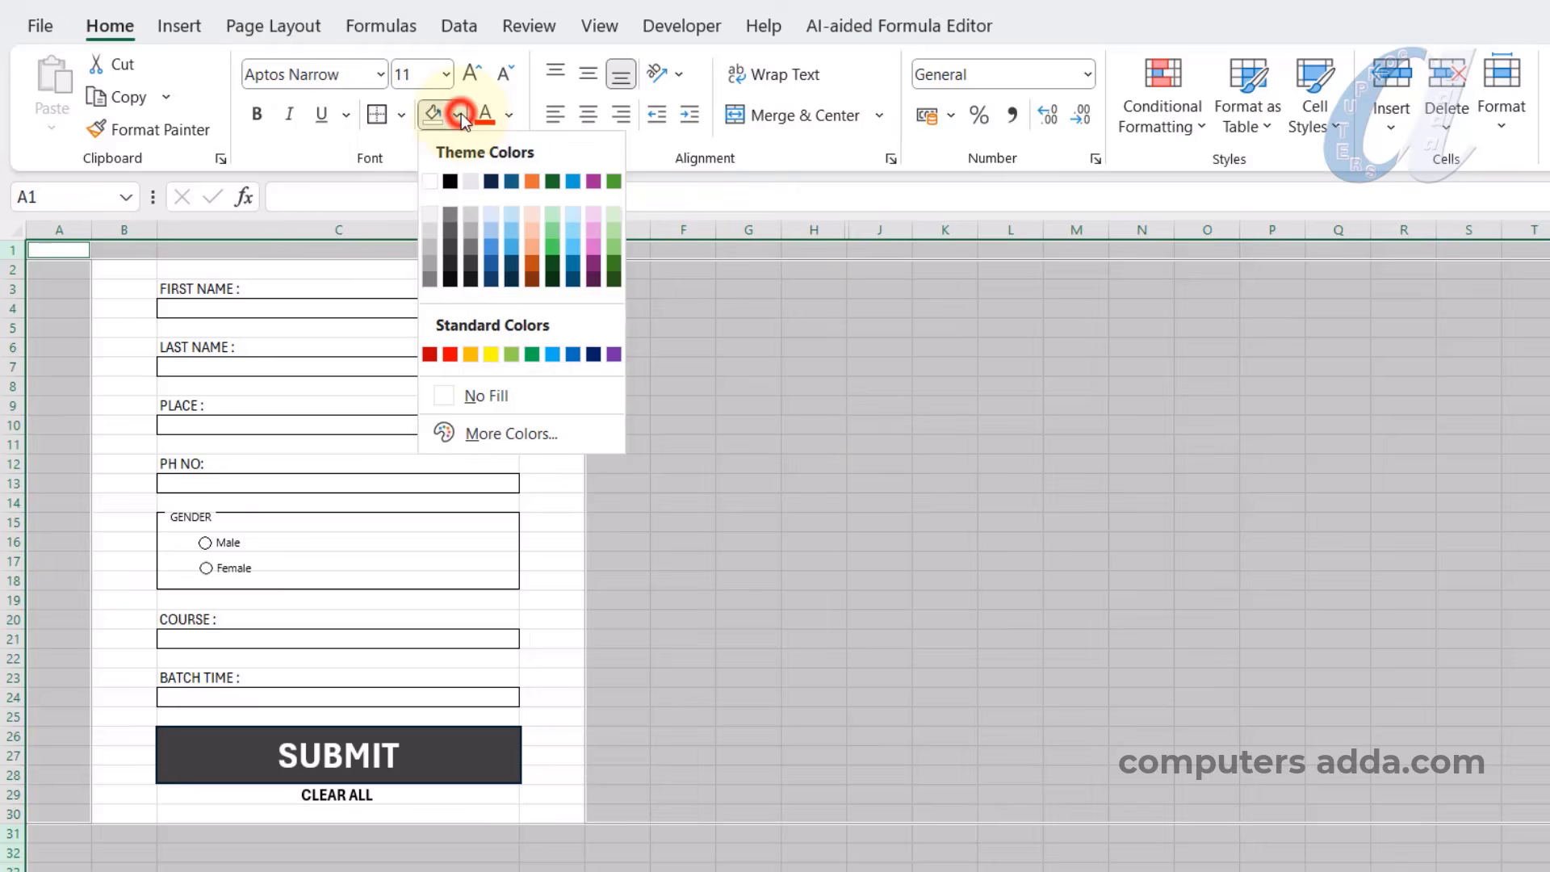
left_click(449, 231)
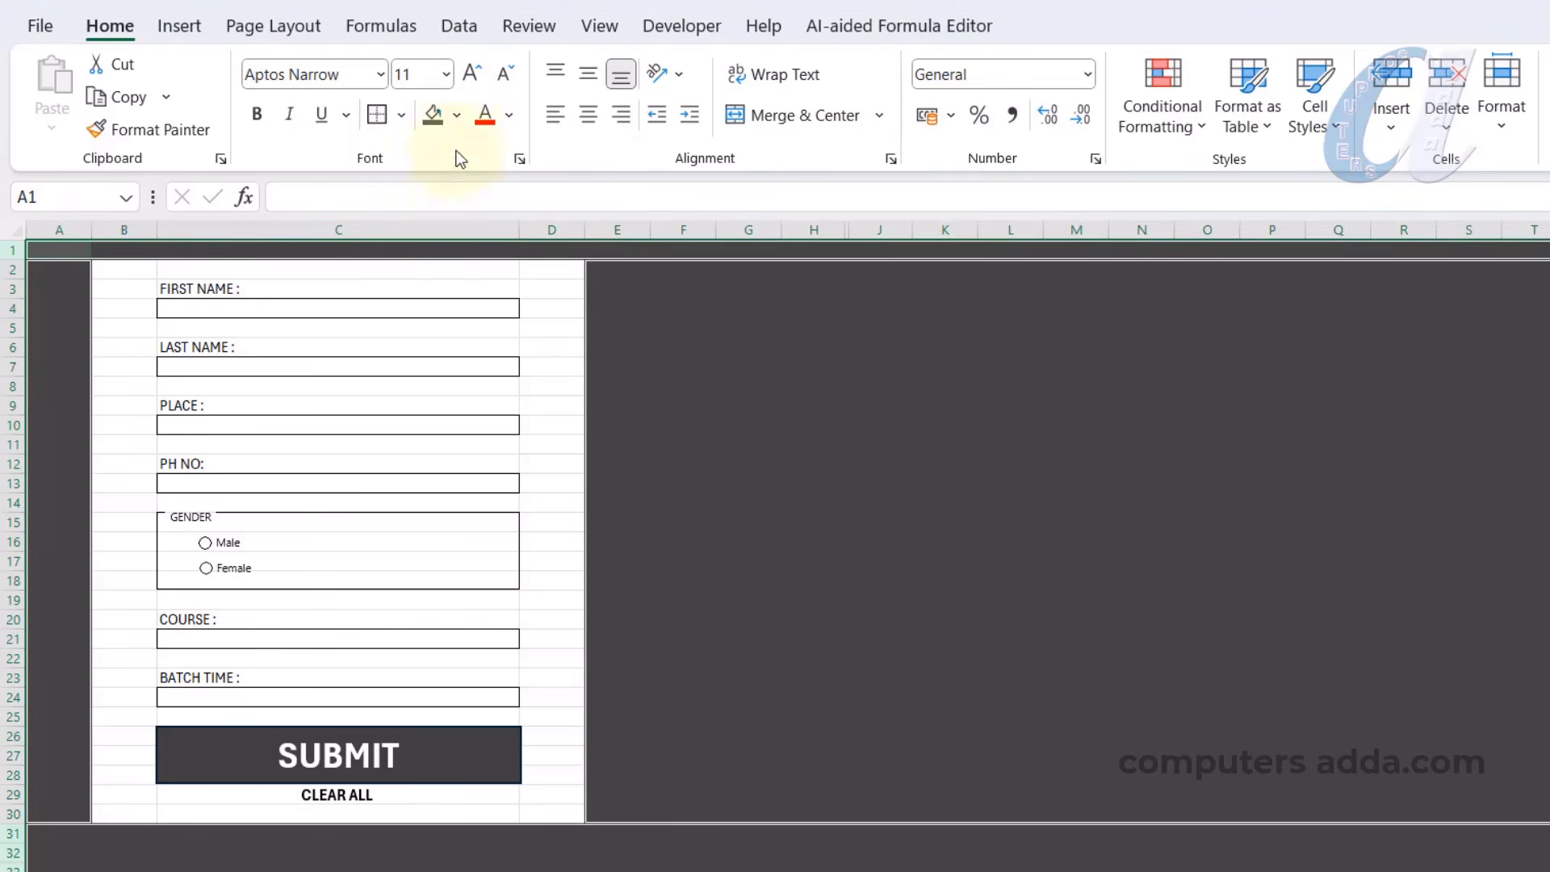
left_click(508, 244)
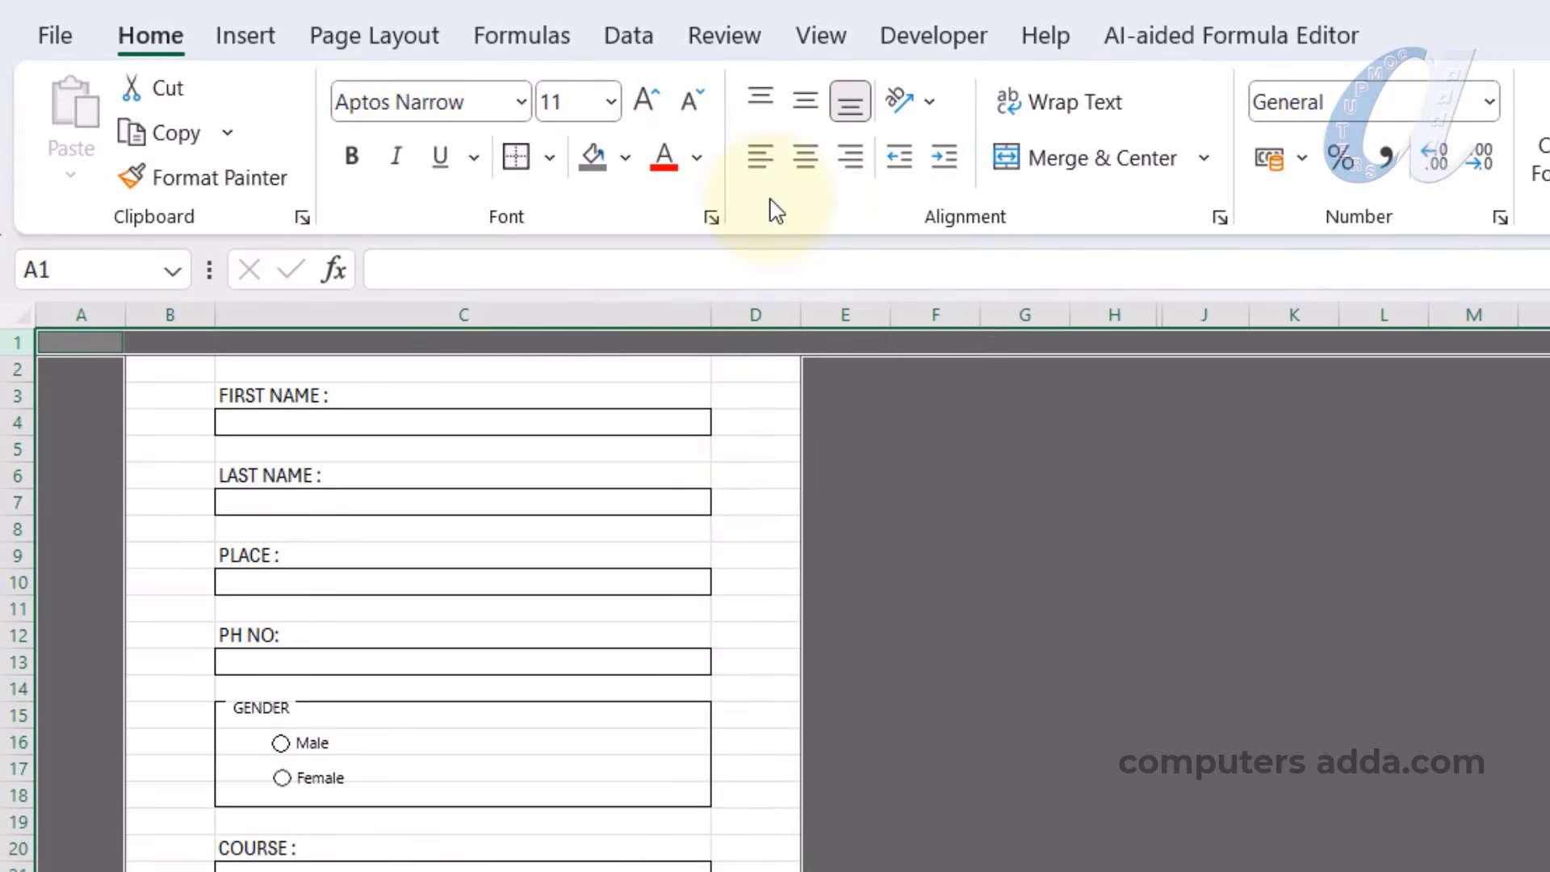
left_click(838, 35)
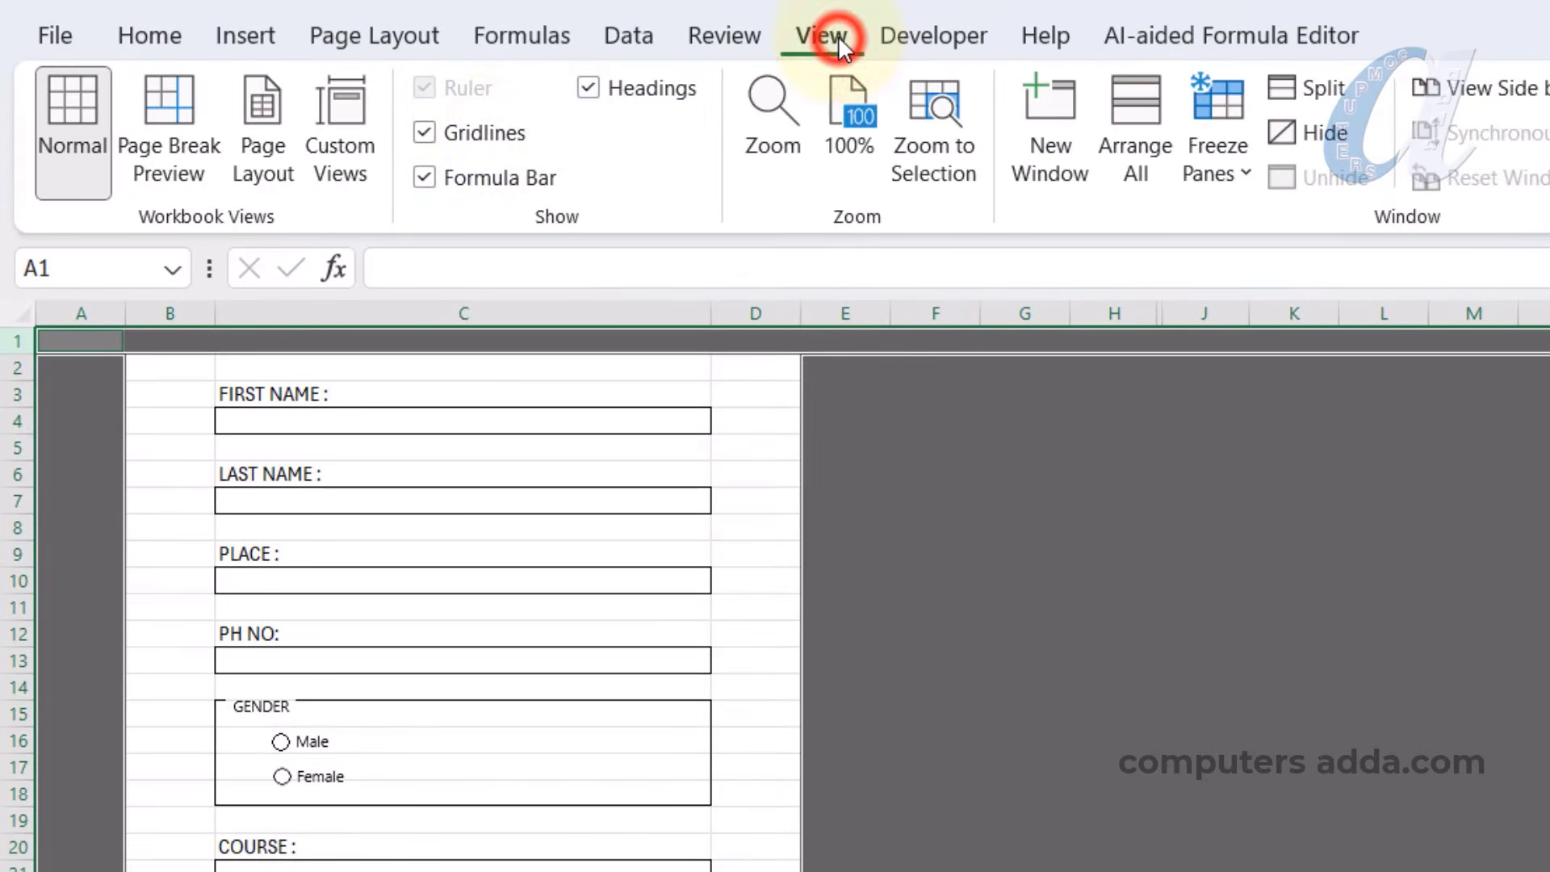
left_click(425, 133)
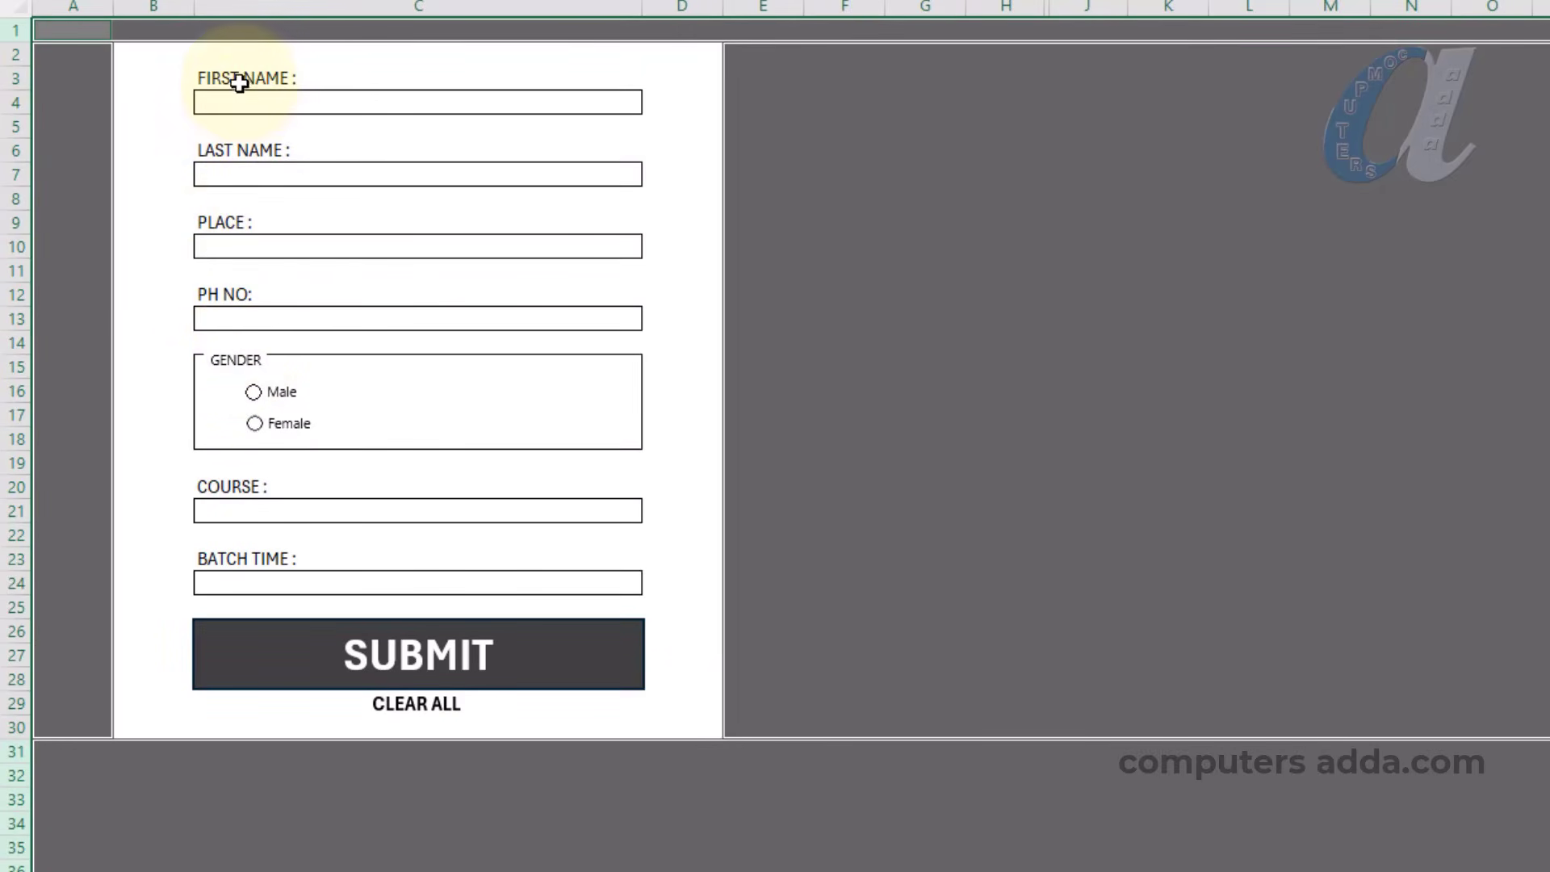
Reduce the font size of the label cells C3, C6, C9, C12, C20 and C23 by one step.
left_click(249, 78)
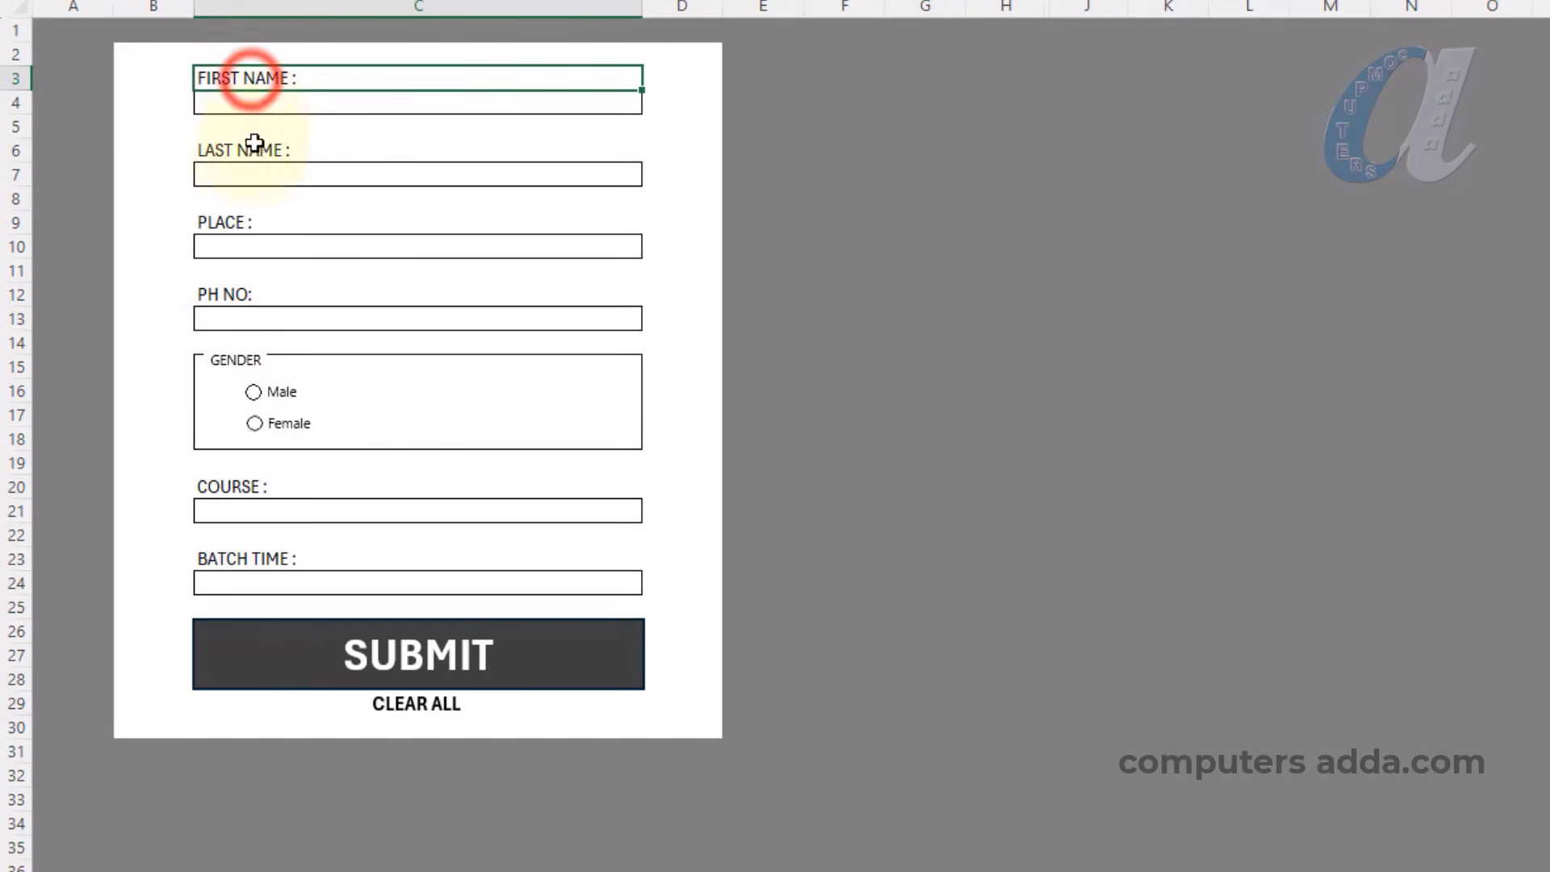
left_click(249, 151, "ctrl")
left_click(235, 219, "ctrl")
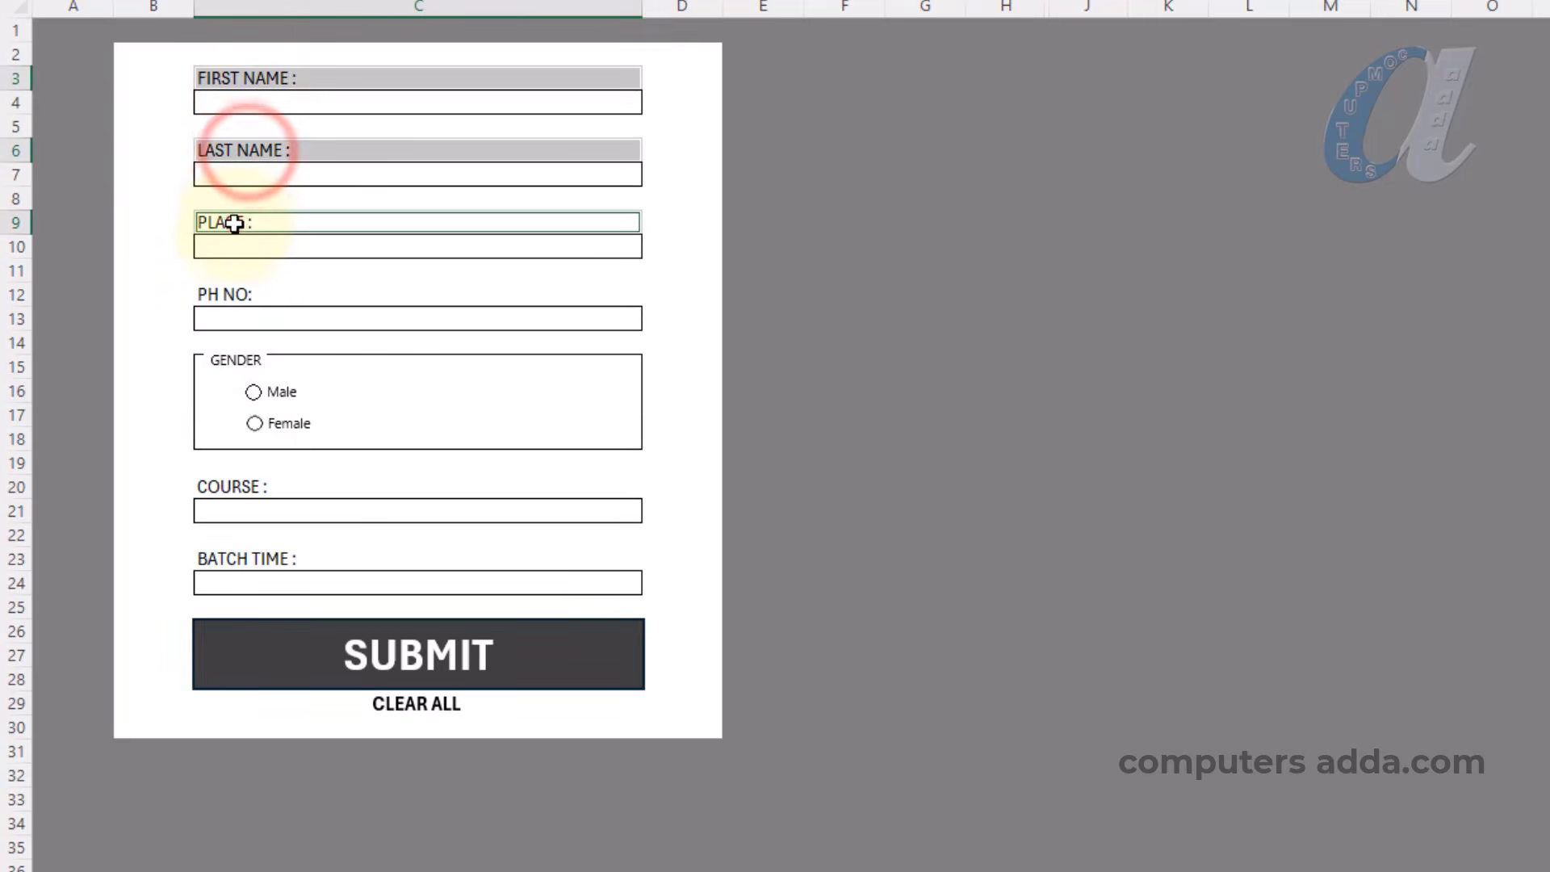
left_click(235, 293, "ctrl")
left_click(220, 487, "ctrl")
left_click(225, 555, "ctrl")
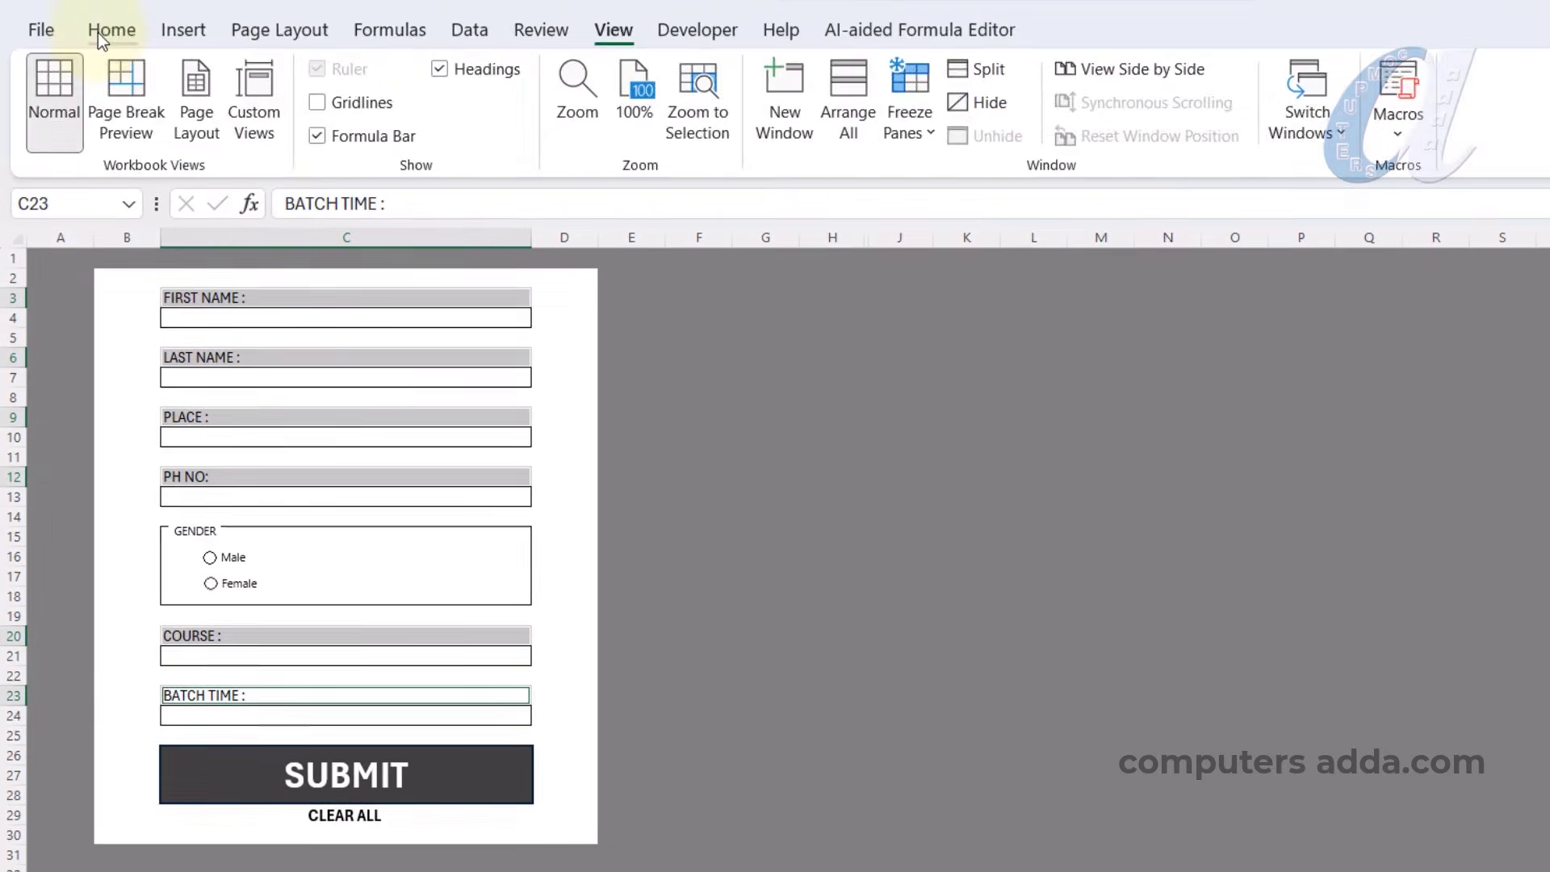
left_click(112, 31)
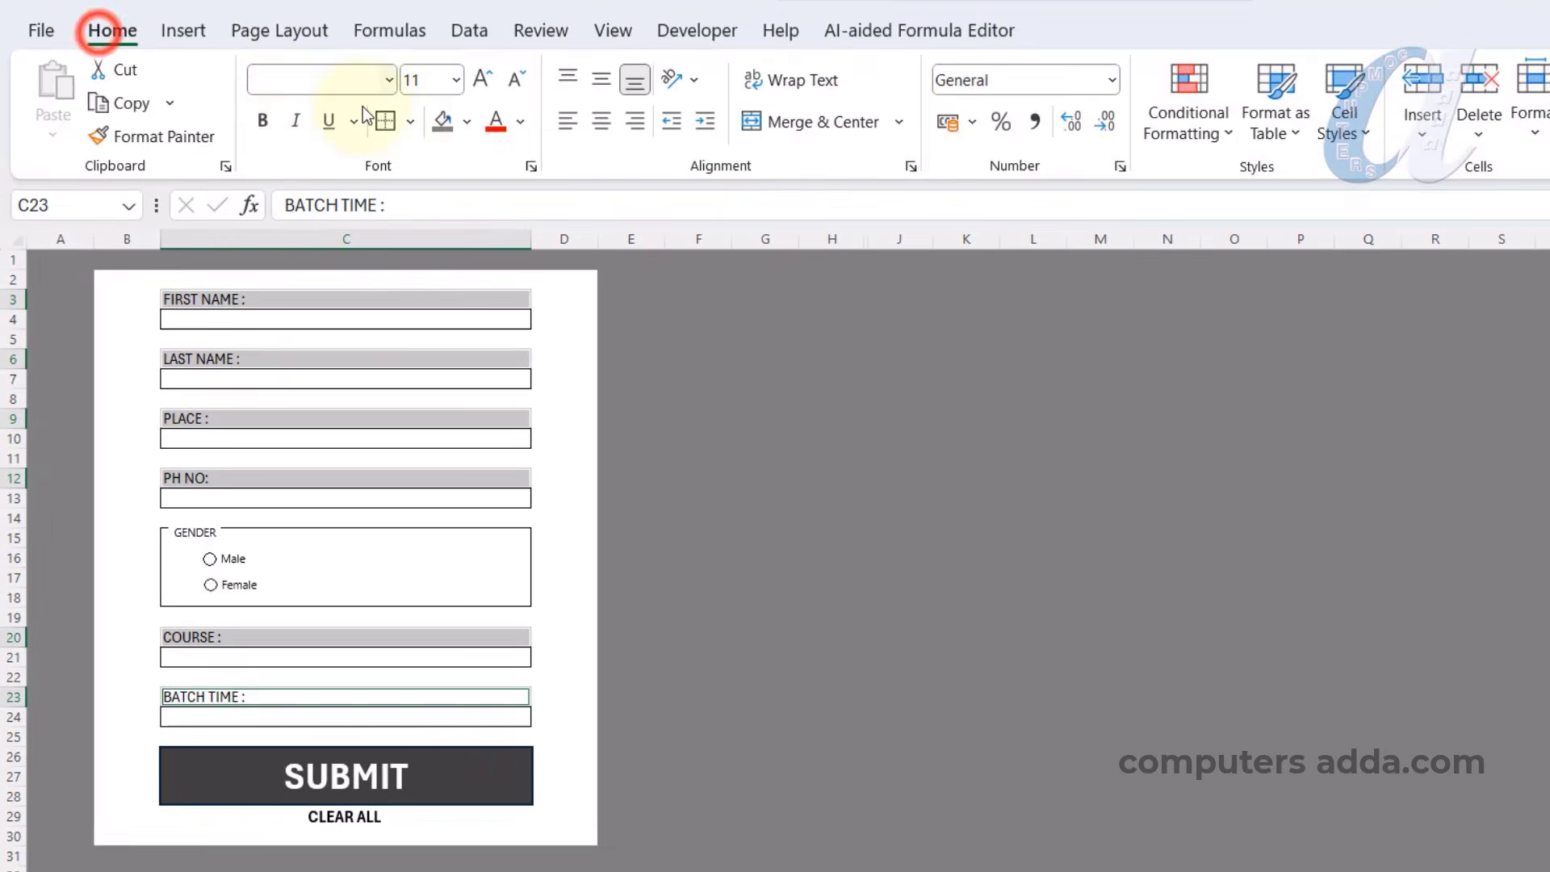
left_click(517, 79)
Format the input boxes C4, C7, C10, C13, C21 and C24 as right-aligned, italic, 10 pt text.
left_click(528, 320)
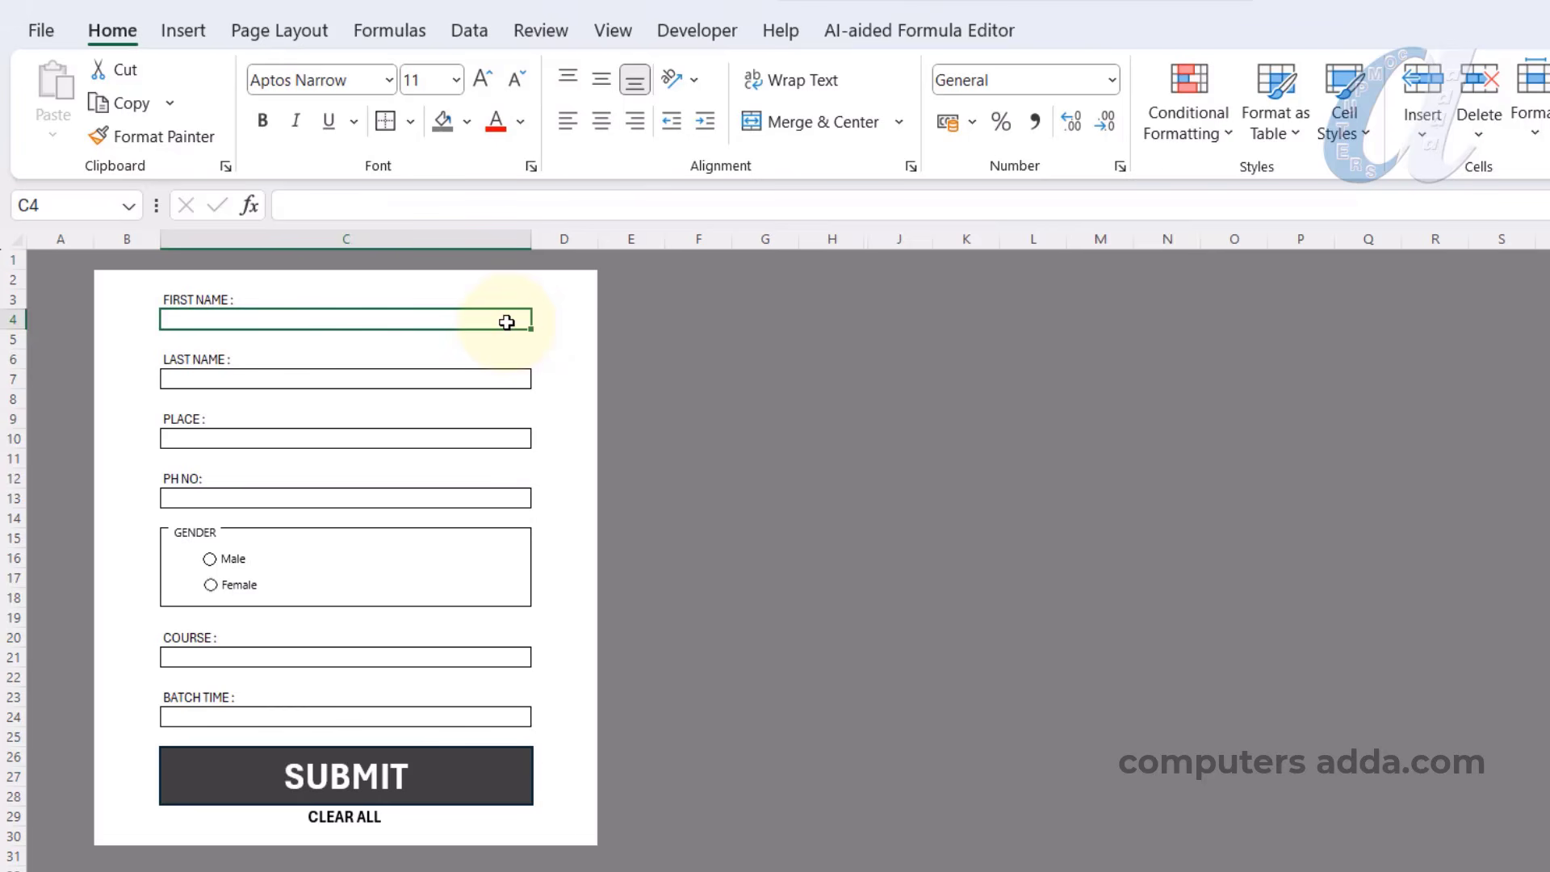
left_click(493, 377)
left_click(480, 438)
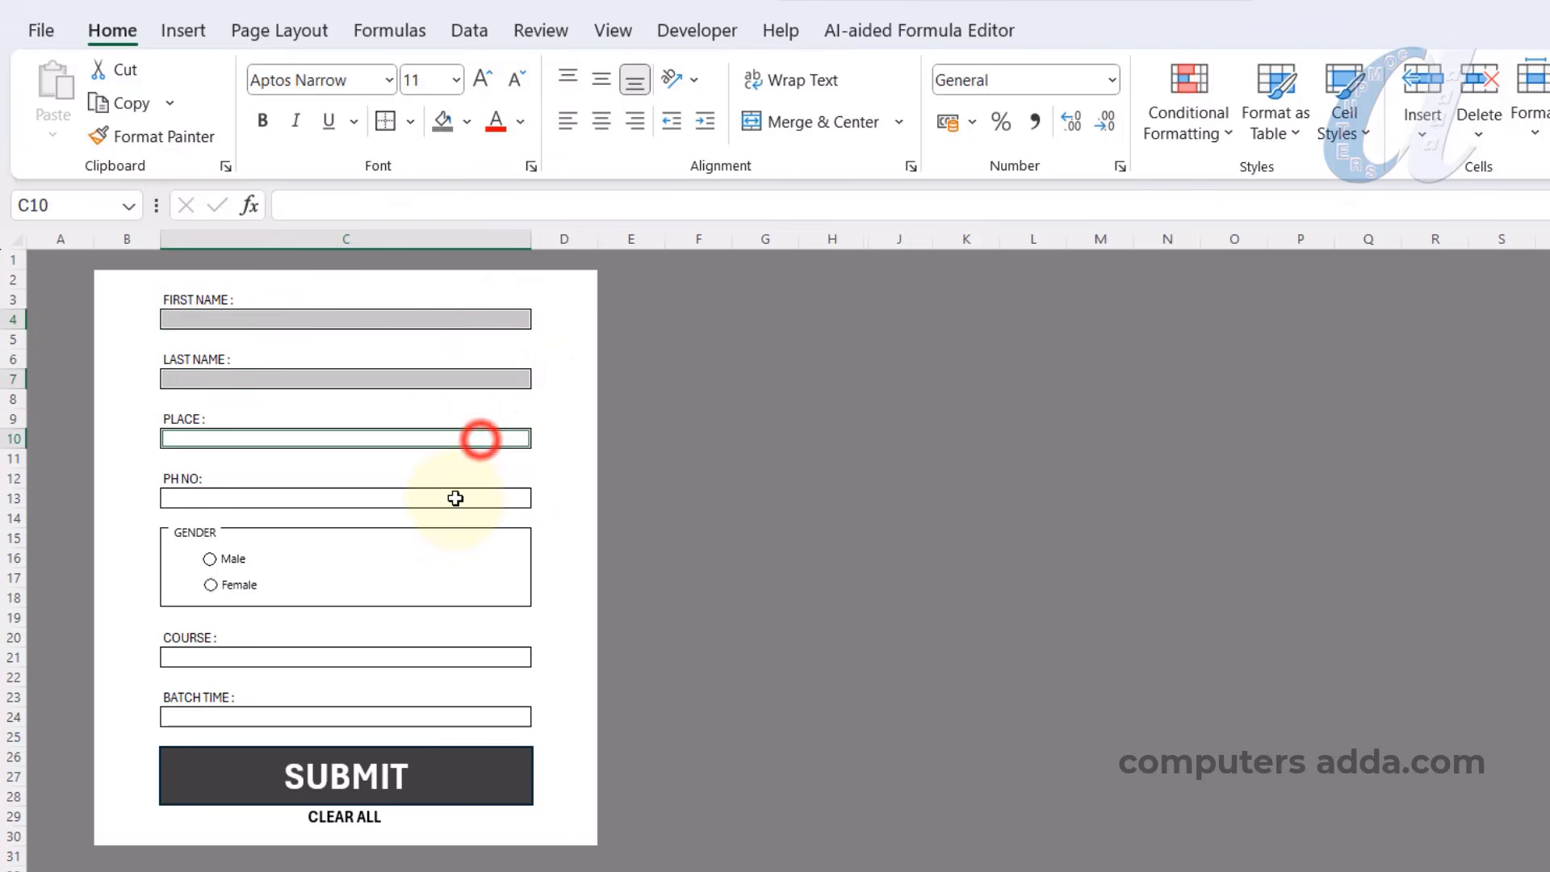
left_click(451, 497)
left_click(442, 657)
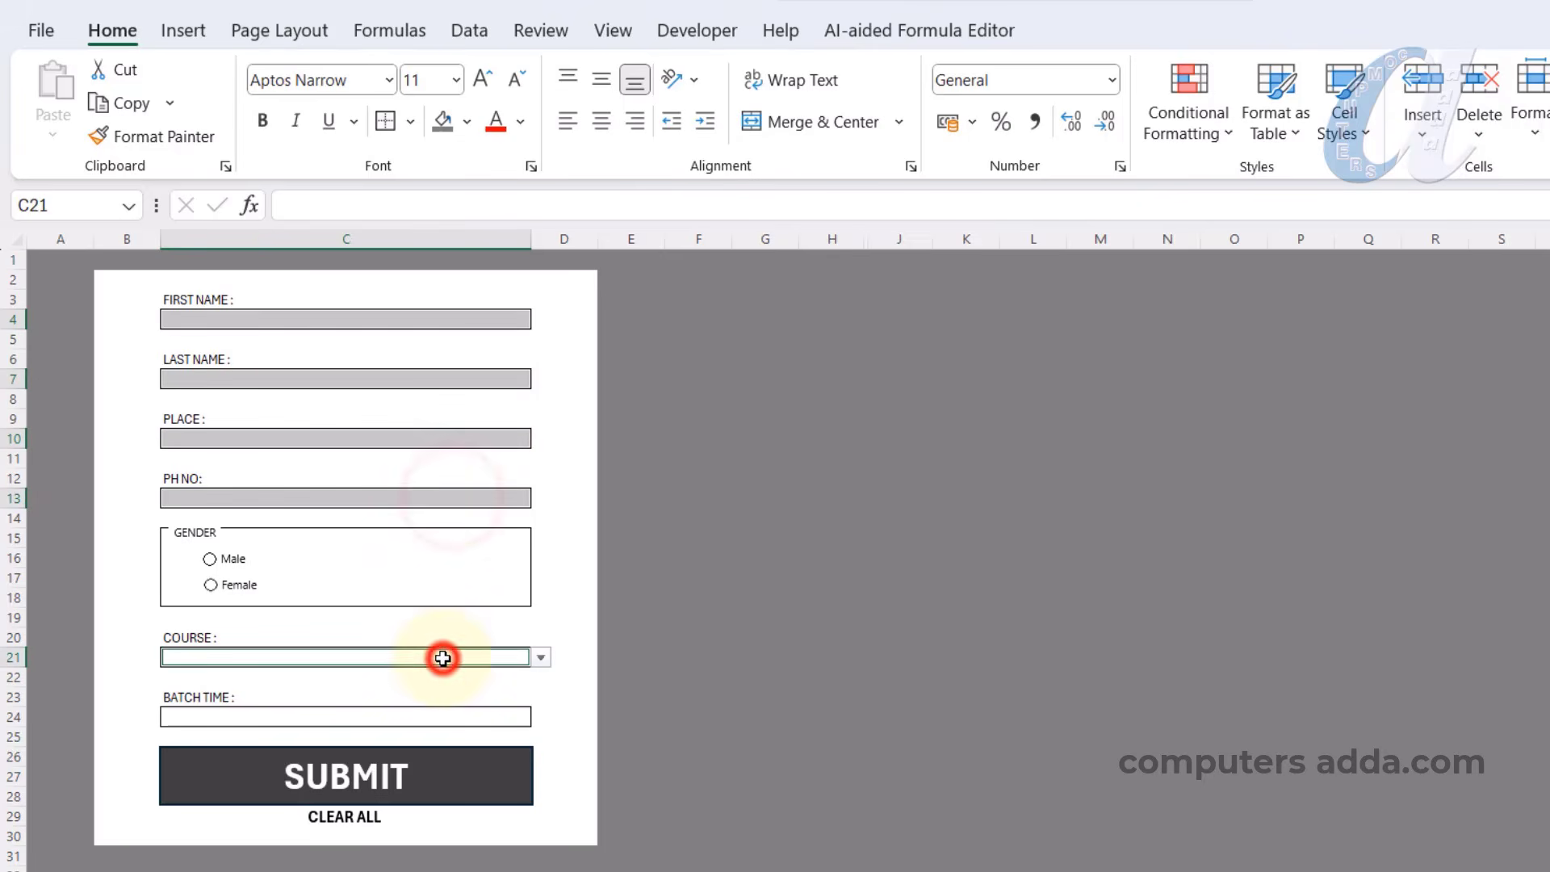
left_click(419, 717)
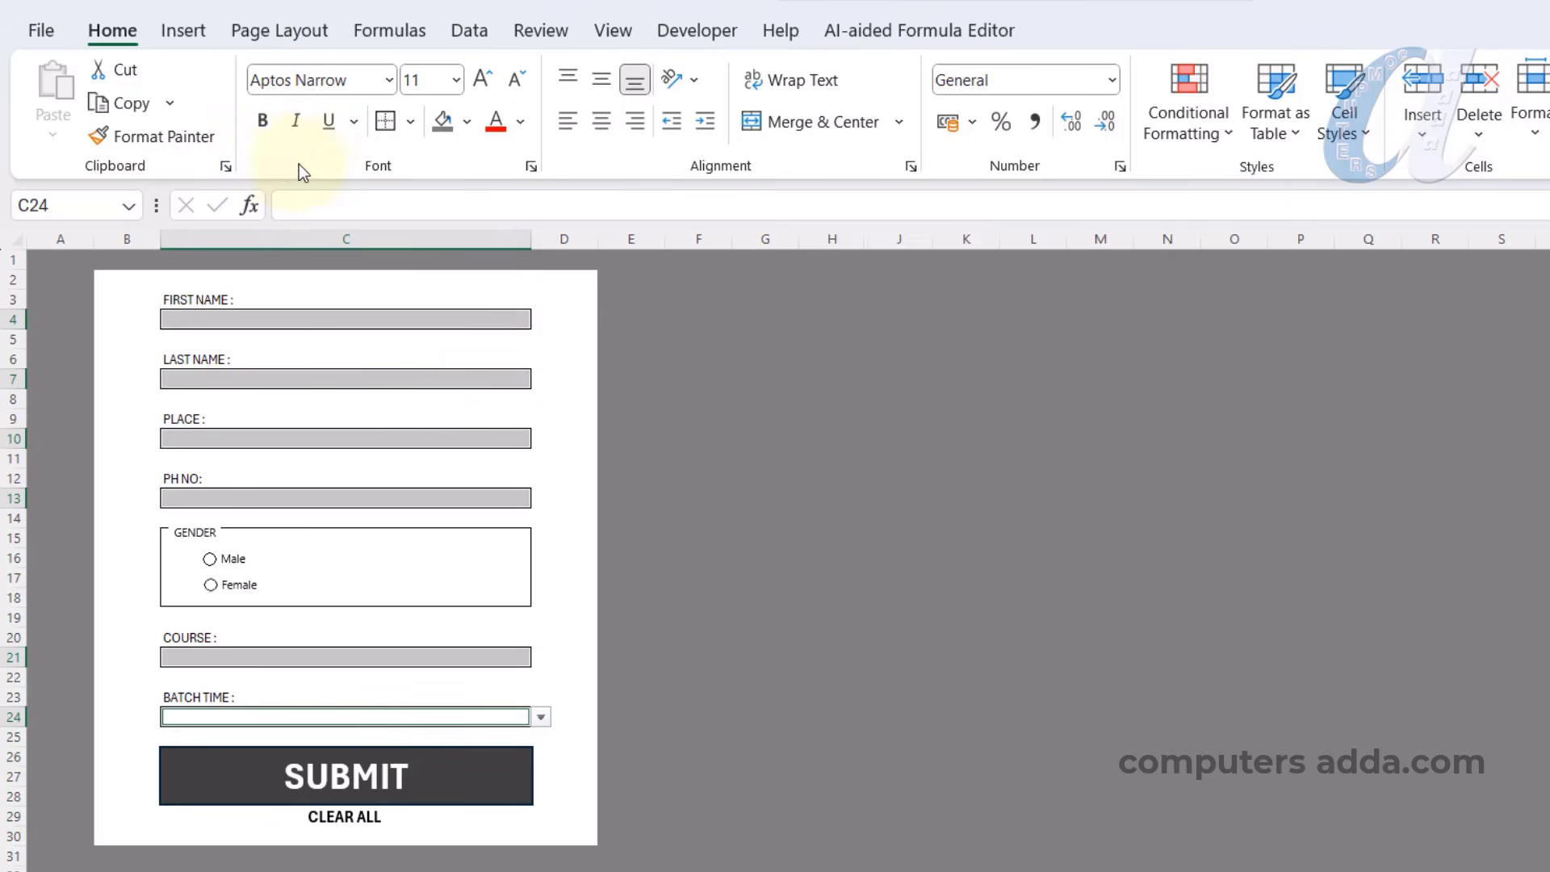
left_click(636, 122)
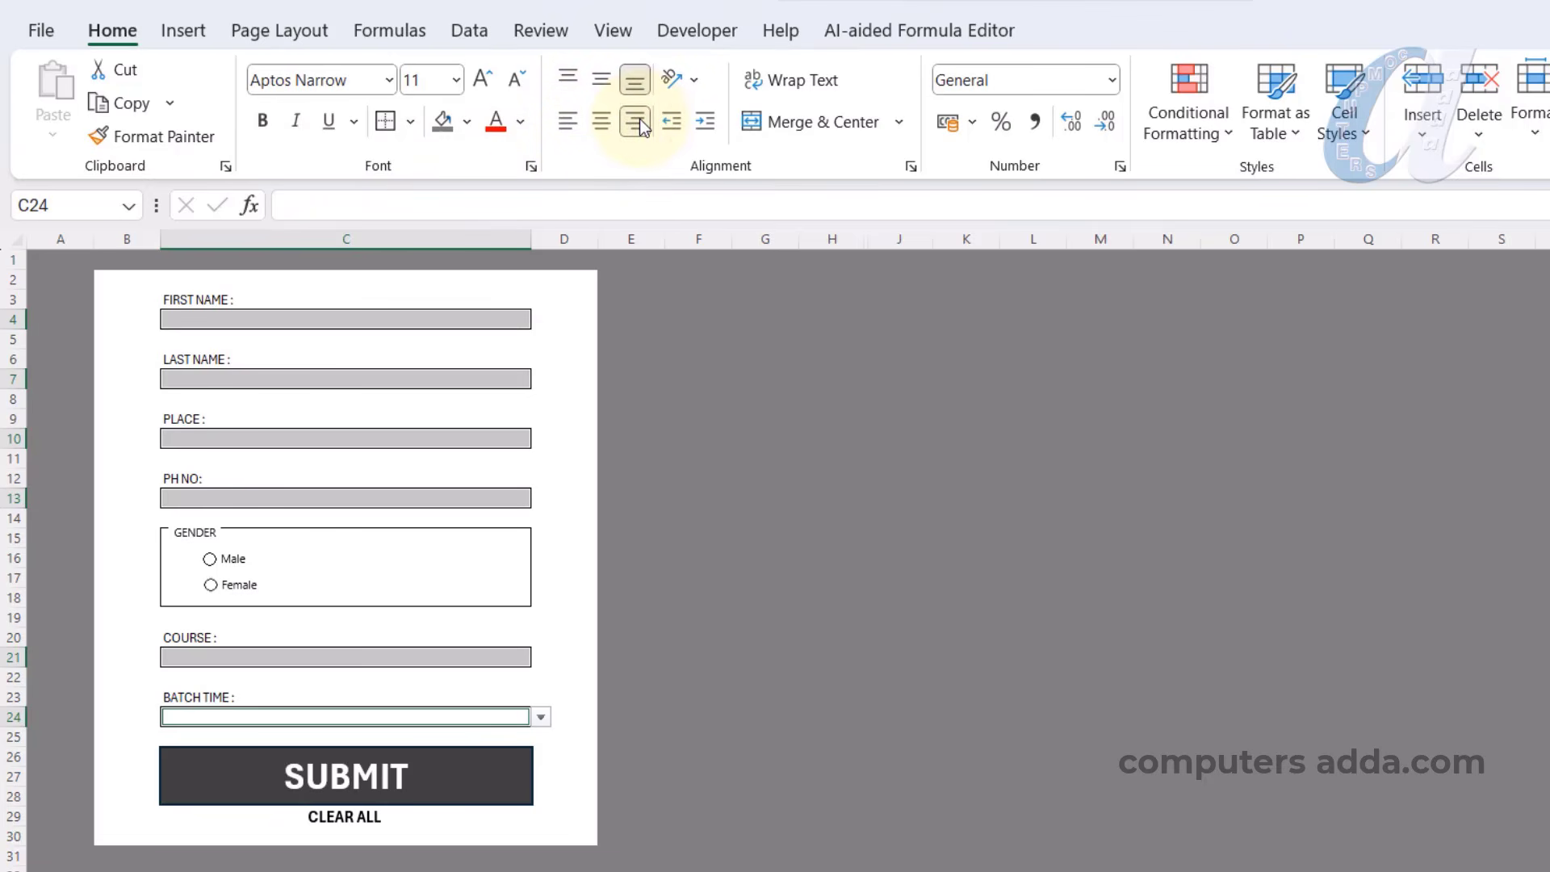
left_click(705, 122)
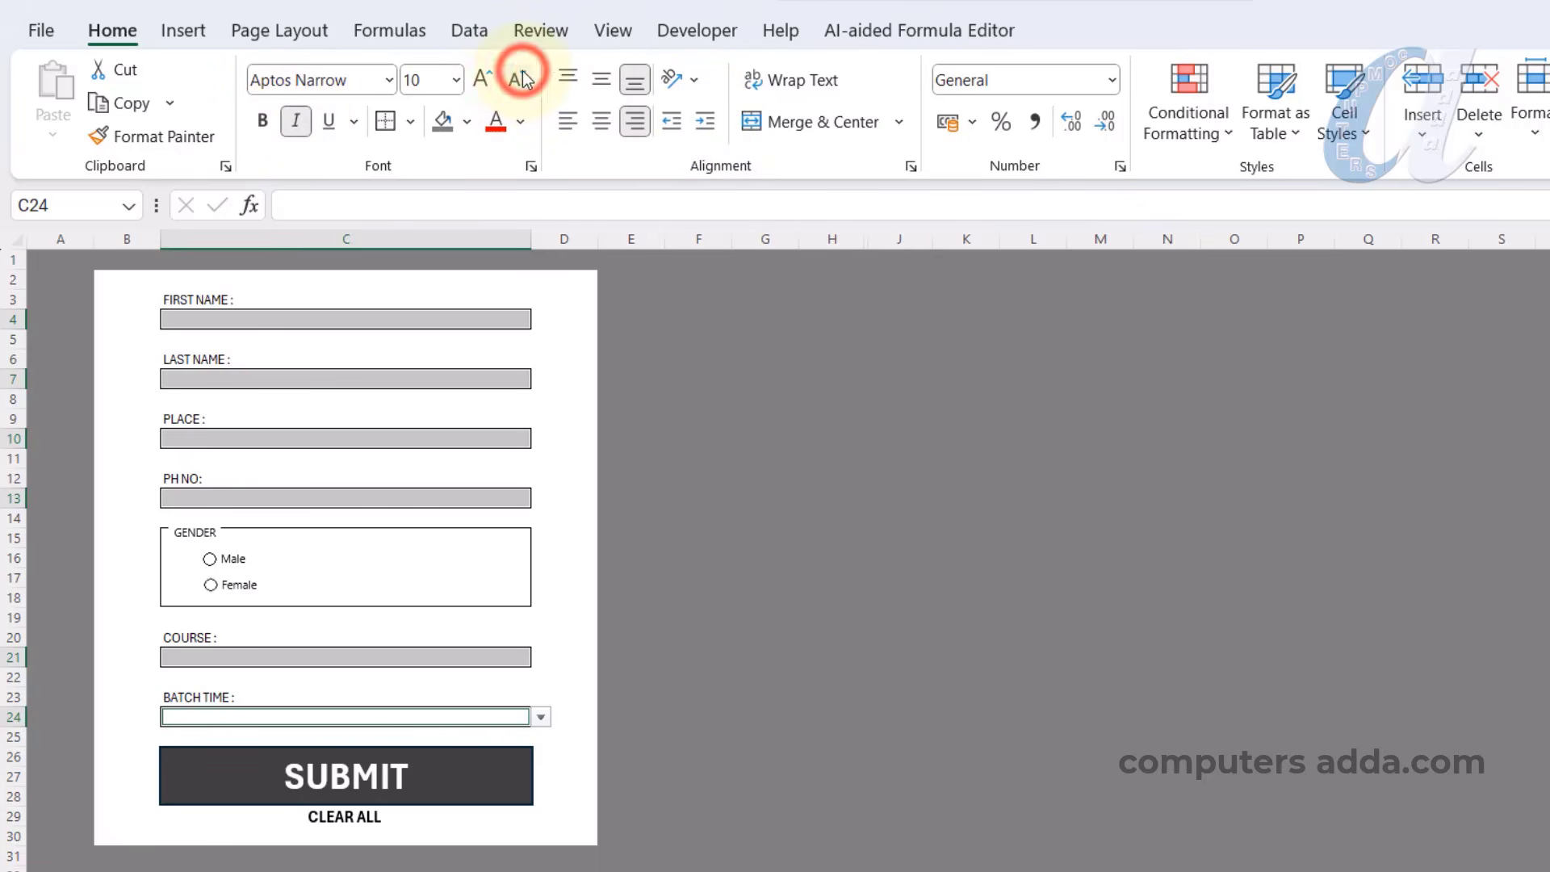
left_click(787, 338)
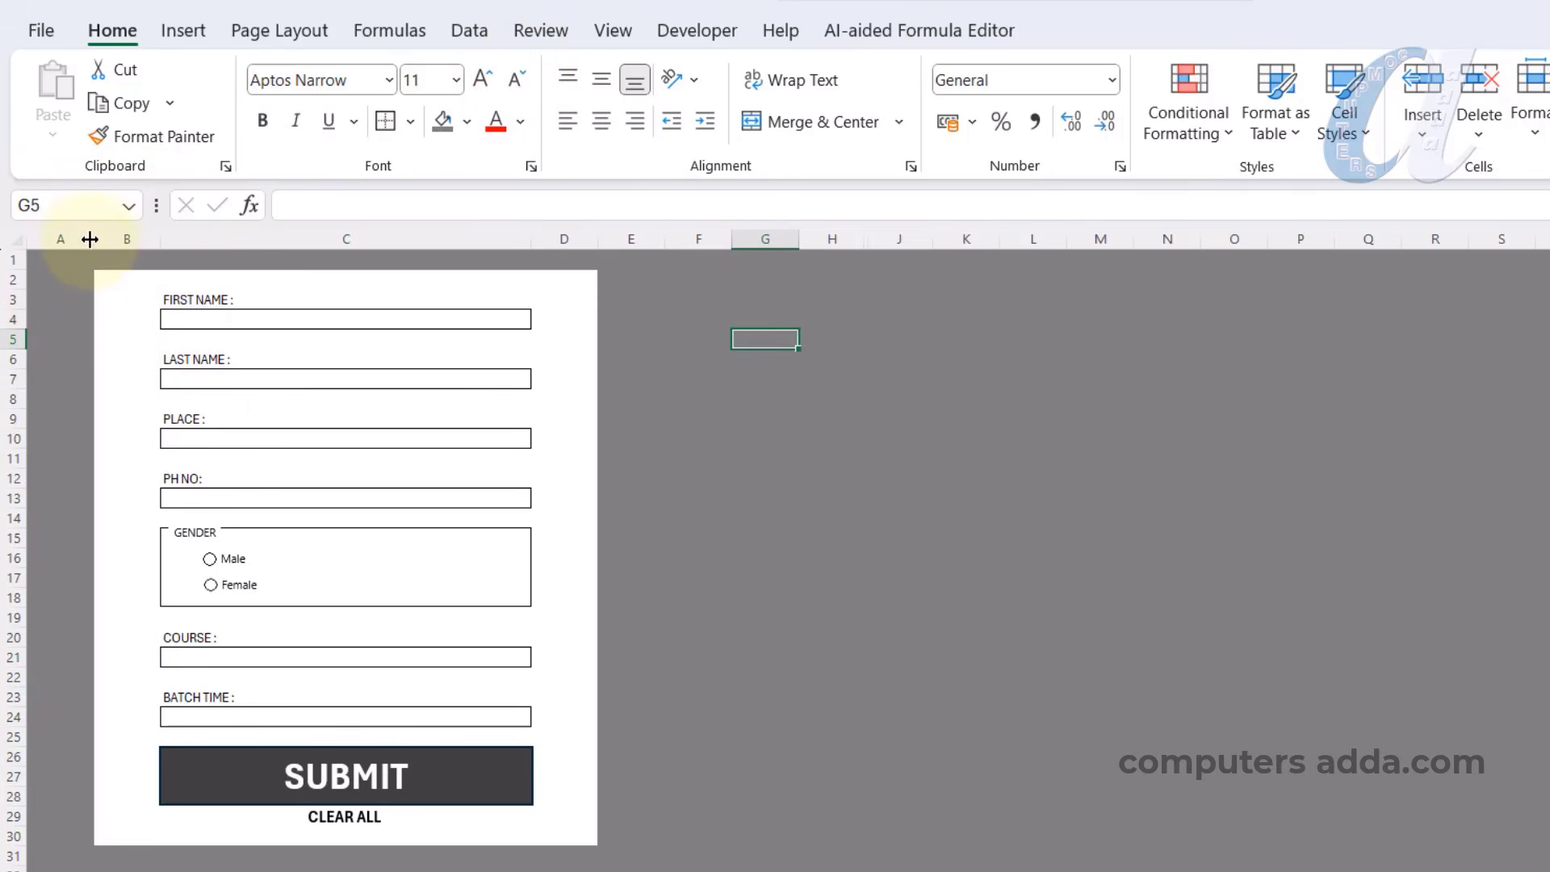
Widen column A so the form sits near the middle of the sheet view, and select the FIRST NAME input box.
left_click_drag(89, 239, 742, 241)
left_click(1548, 870)
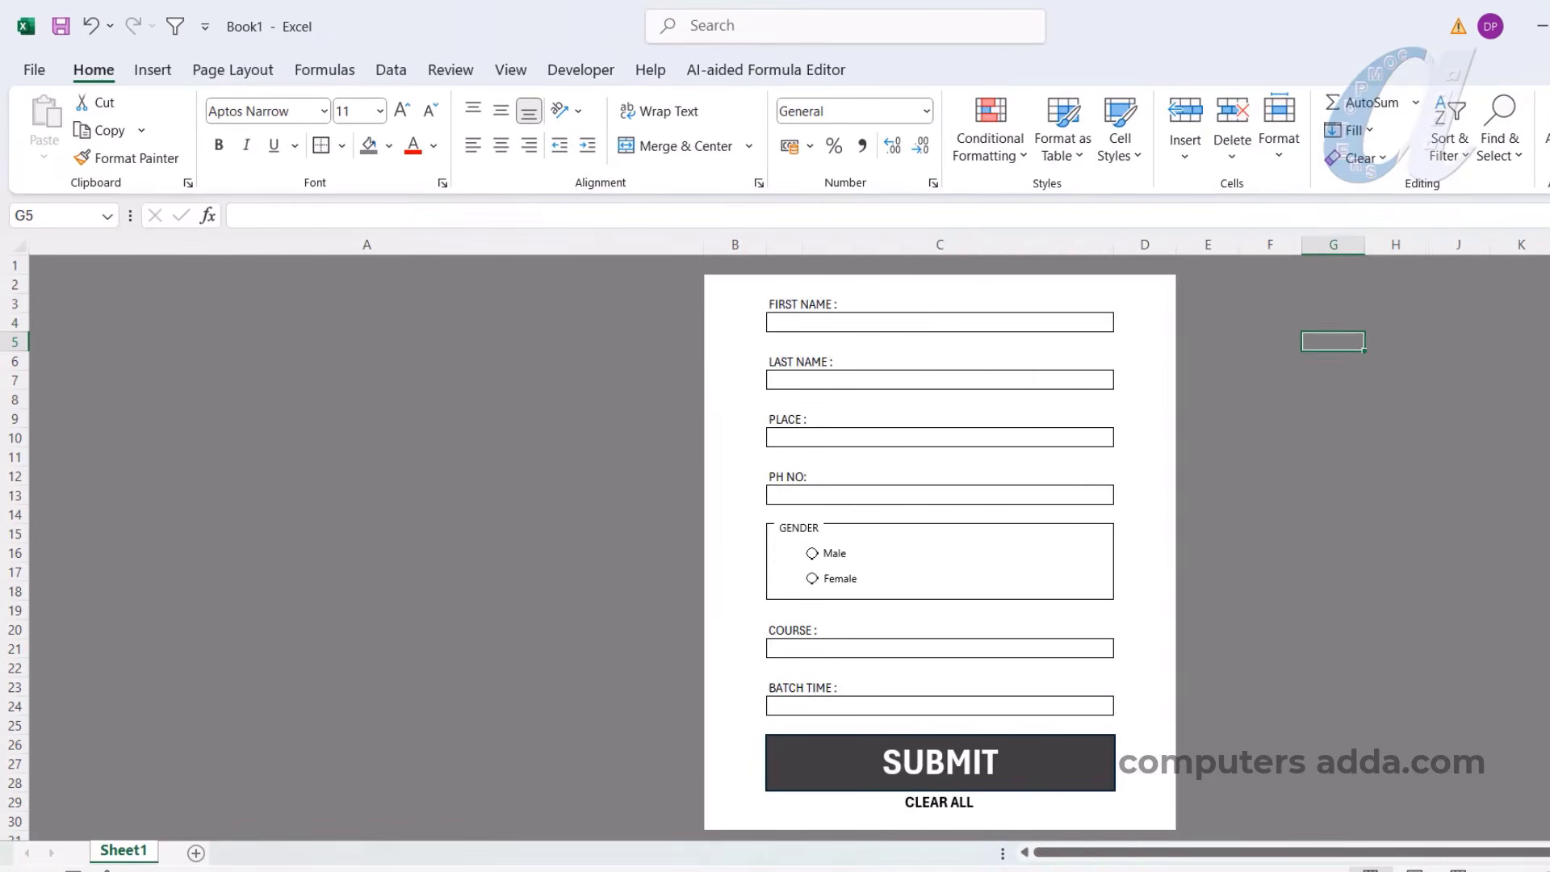
left_click(939, 333)
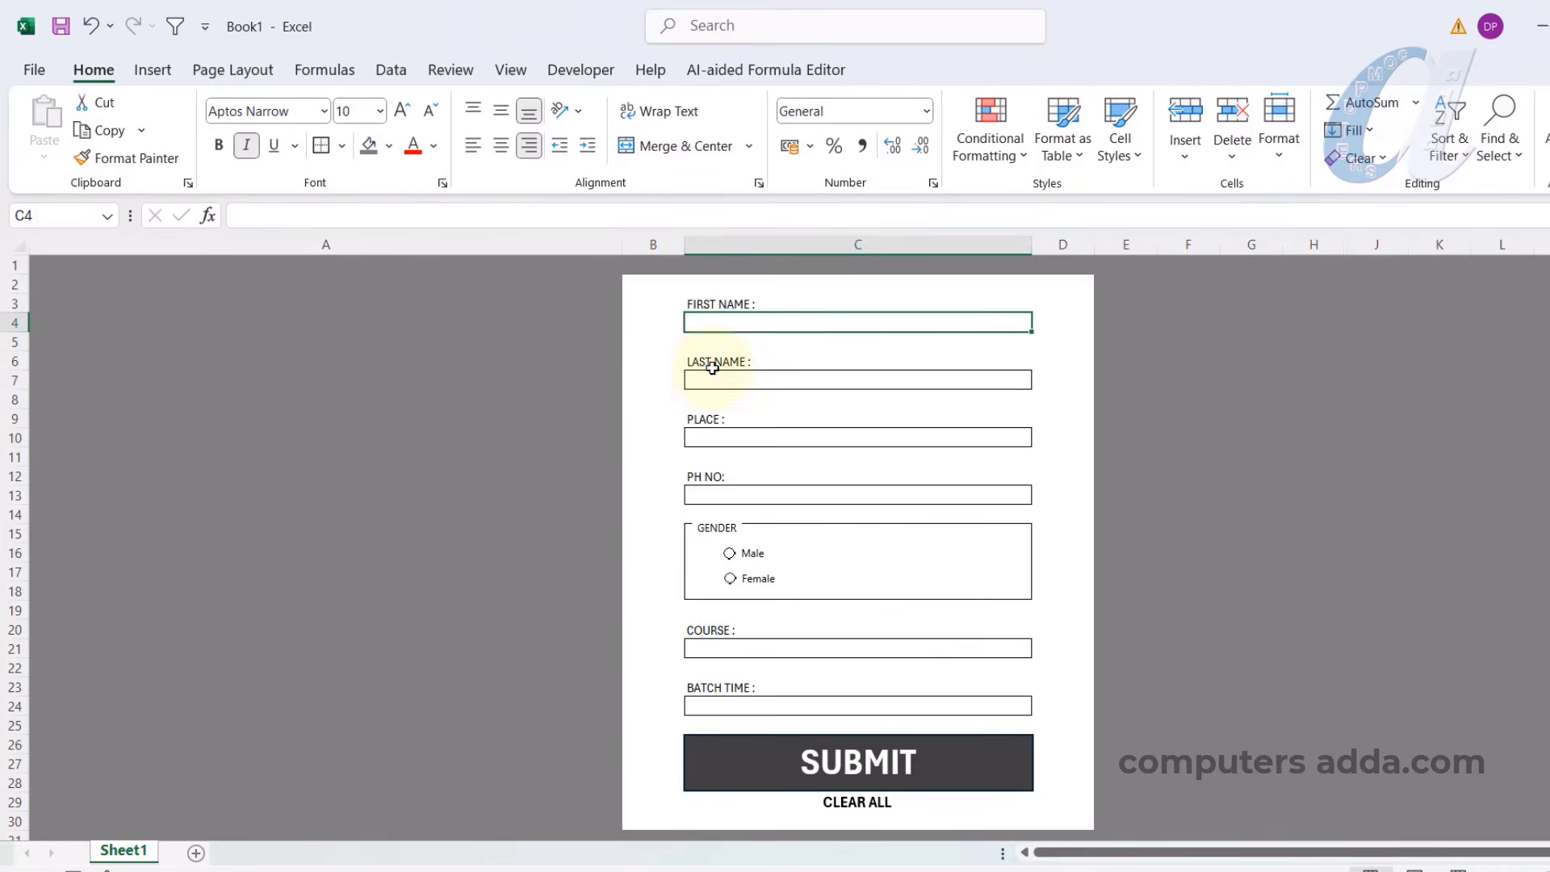
Rename the worksheet Sheet1 as FORM.
double_click(124, 851)
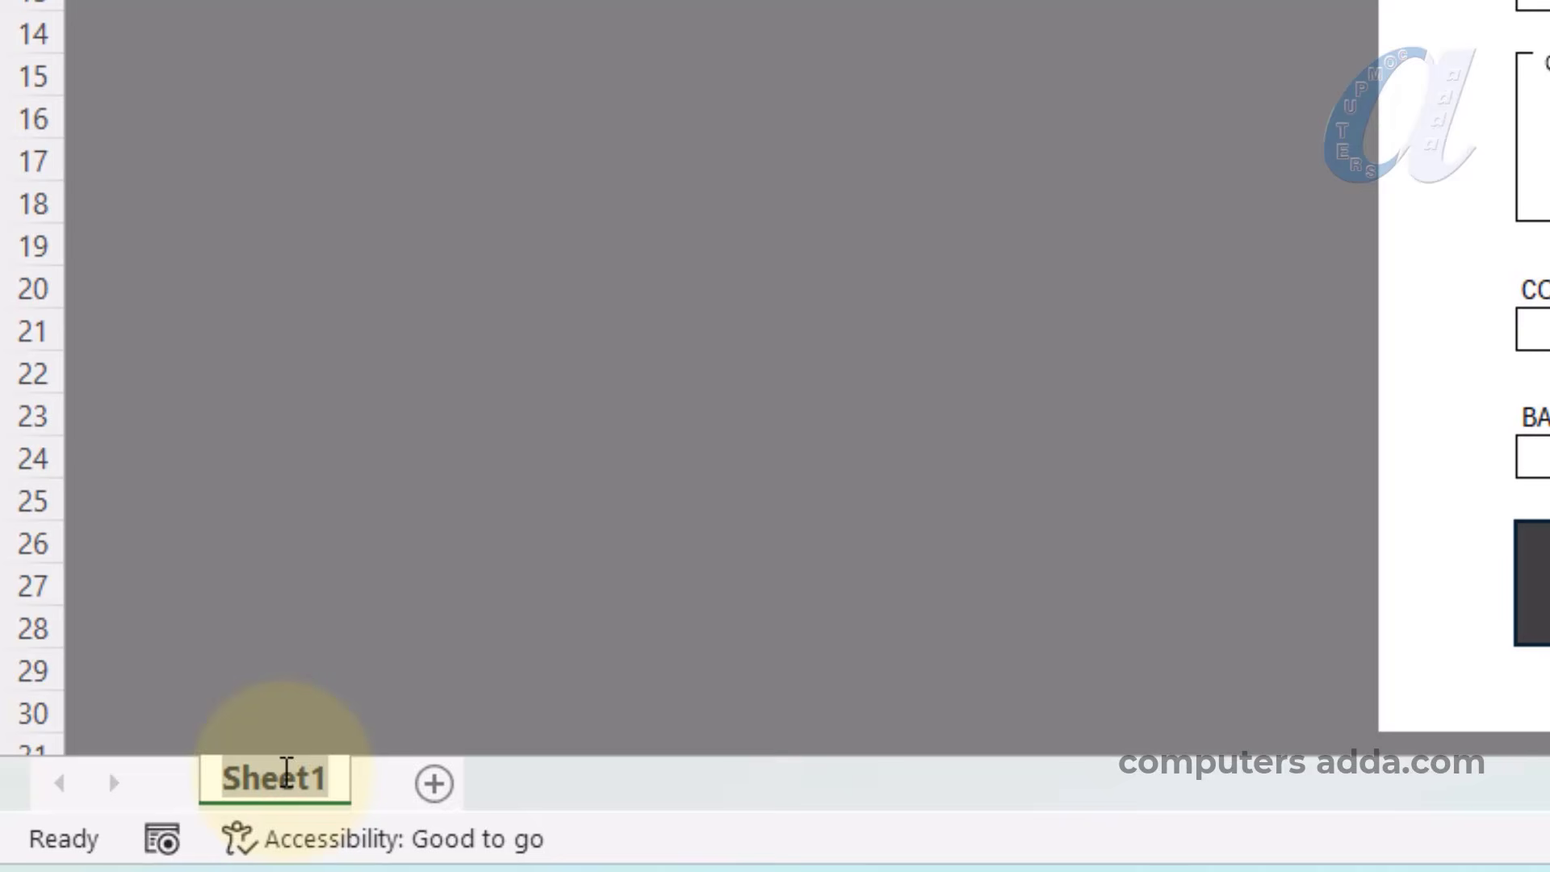
type("FORM")
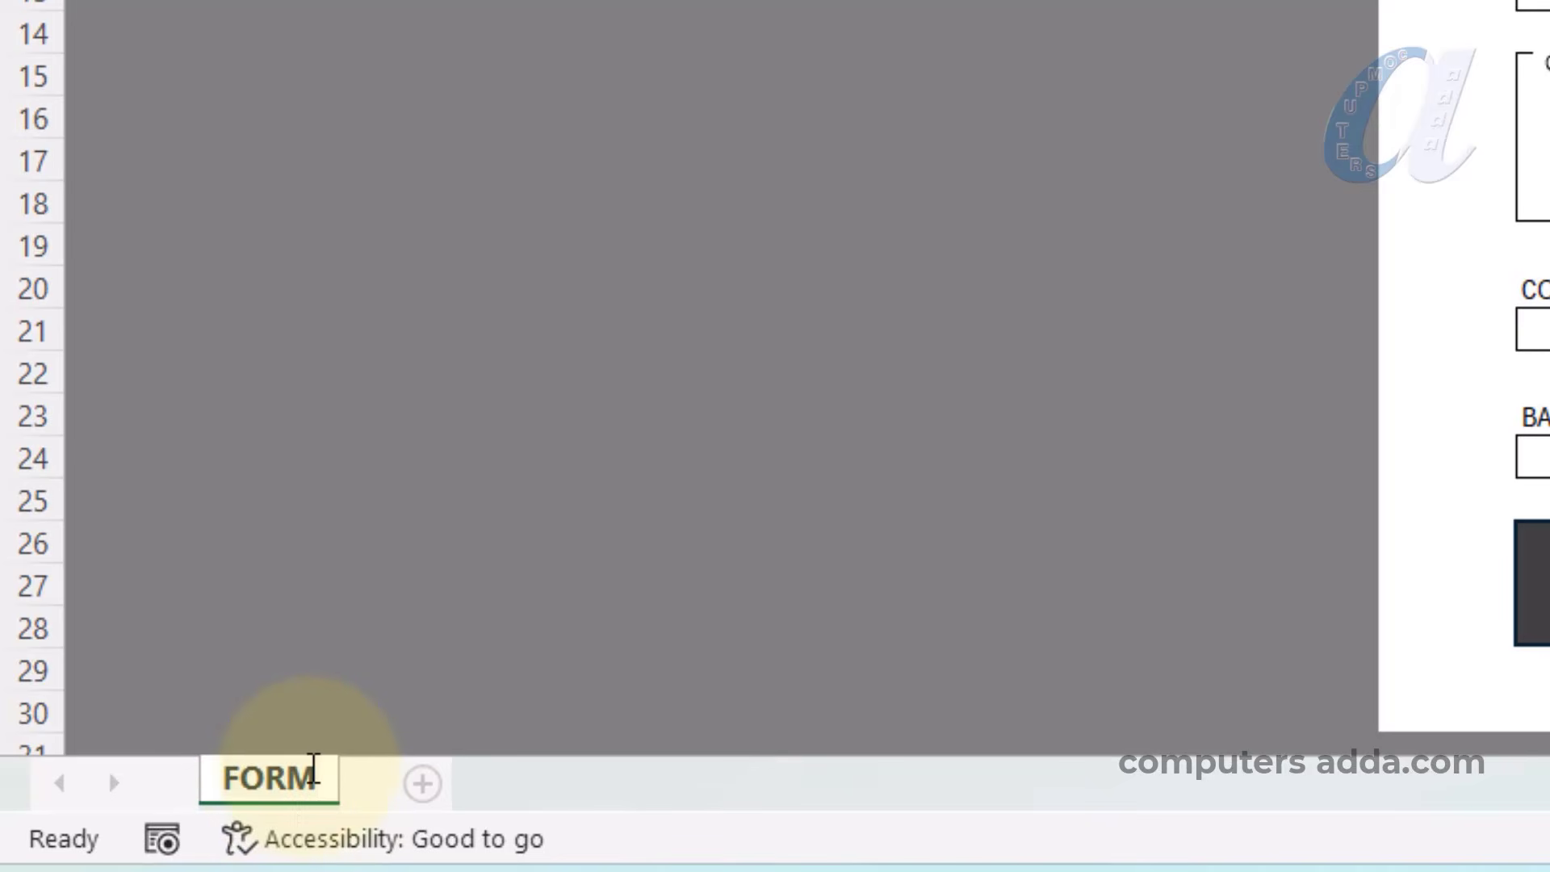
key("Return")
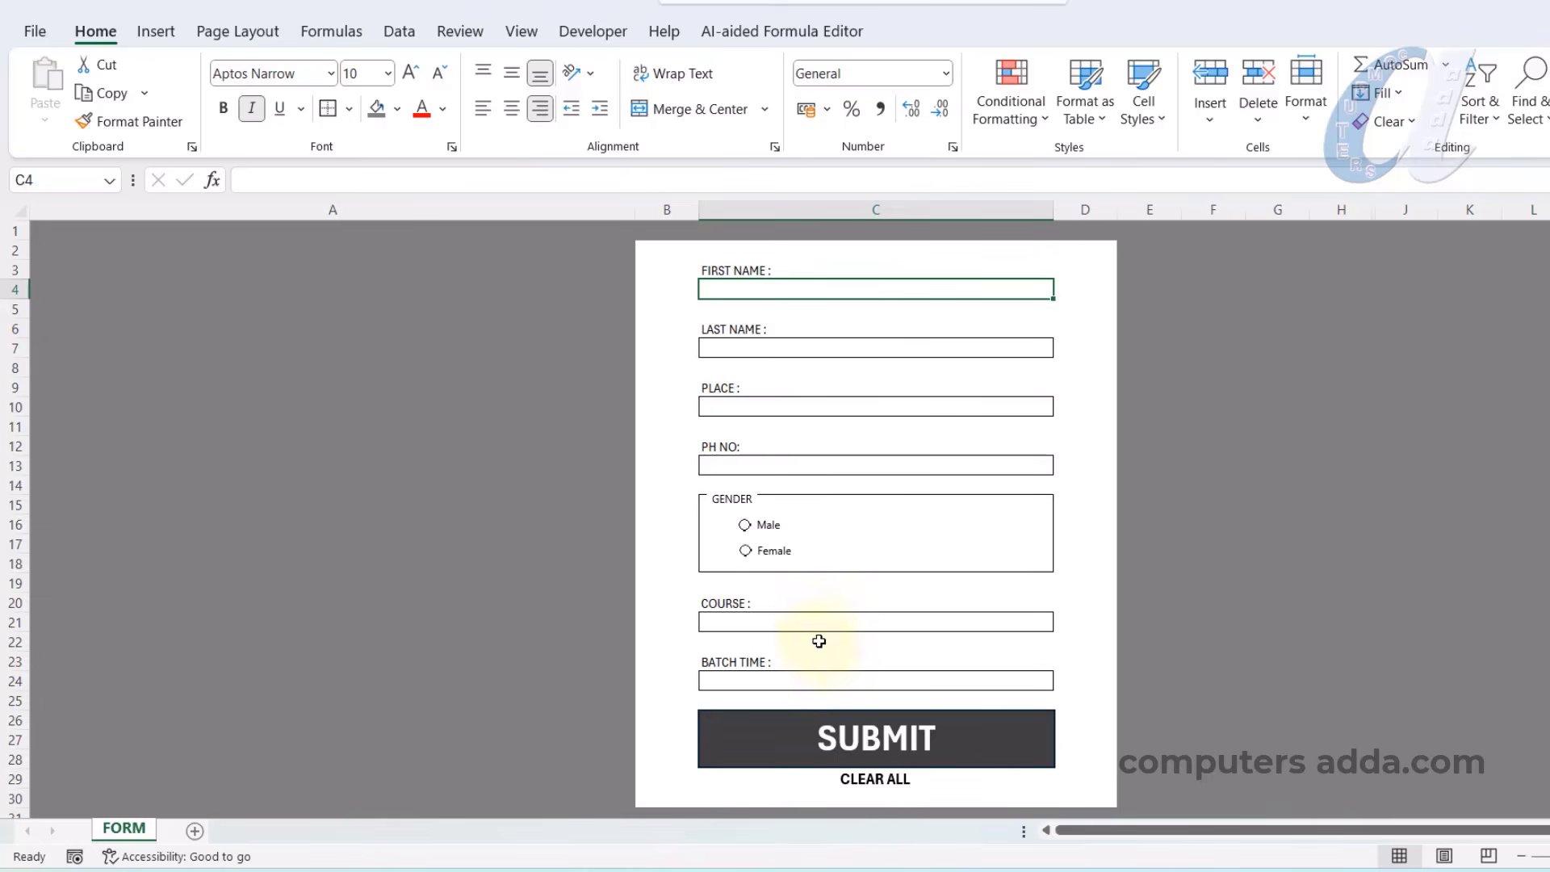
Add a new worksheet after FORM and widen its column A.
left_click(195, 831)
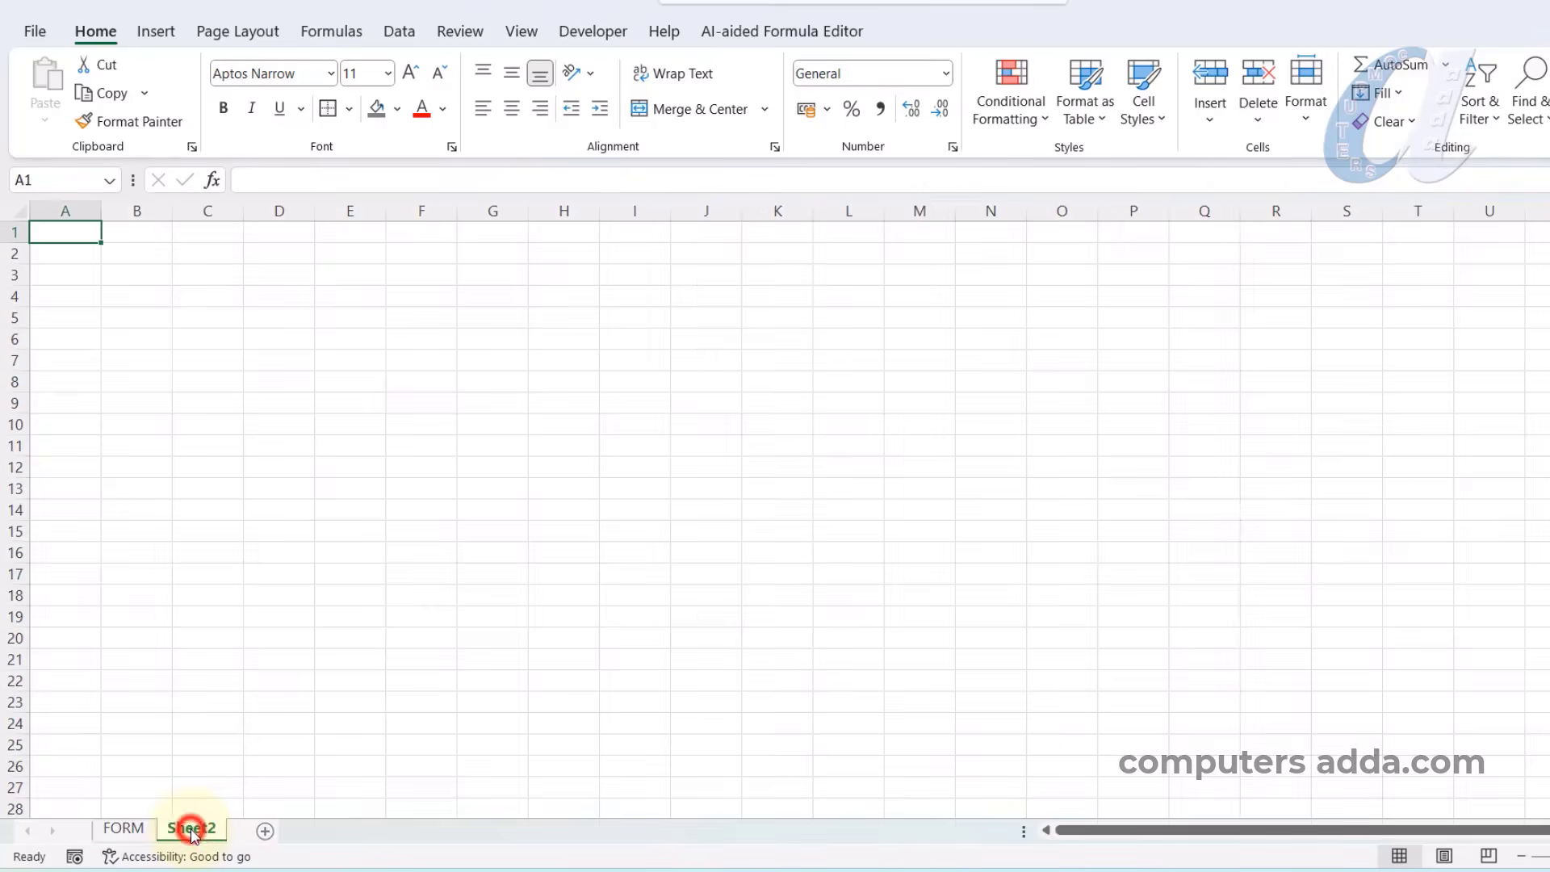
scroll(342, 366, "up", 4)
left_click_drag(161, 221, 237, 224)
Enter the labels FIRST NAME, LAST NAME and PLACE in cells A1 to A3 of Sheet2.
left_click(158, 249)
type("FIR")
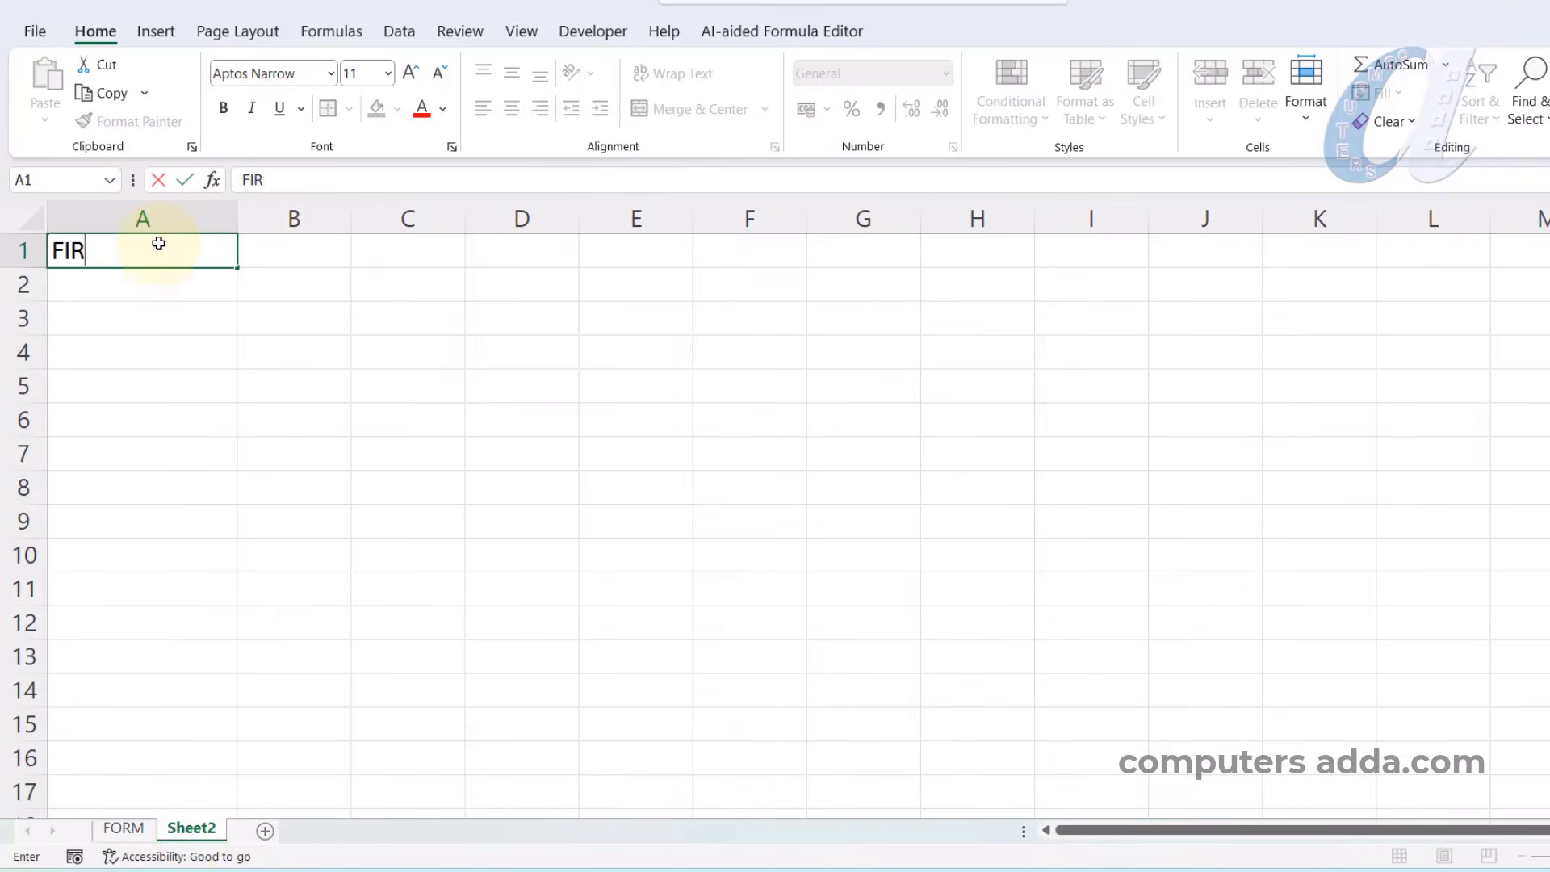
type("ST NAME")
key("Return")
type("LAST NAM")
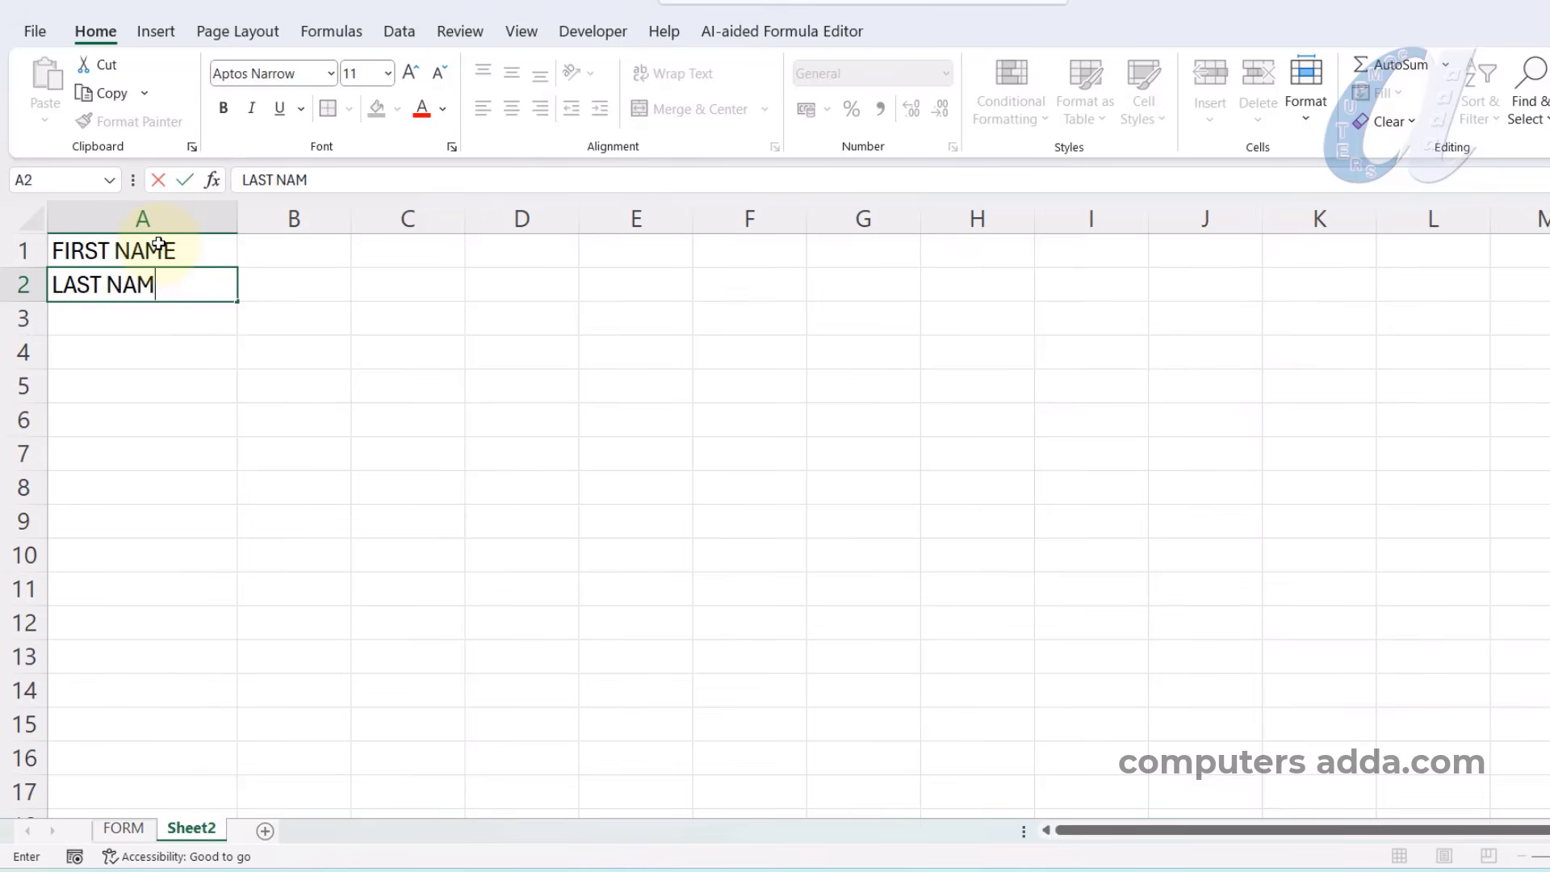
type("E")
key("Return")
type("PLACE")
key("Return")
Enter the labels PH NO, GENDER, COURSE and BATCH TIME in cells A4 to A7 of Sheet2.
type("PH NO")
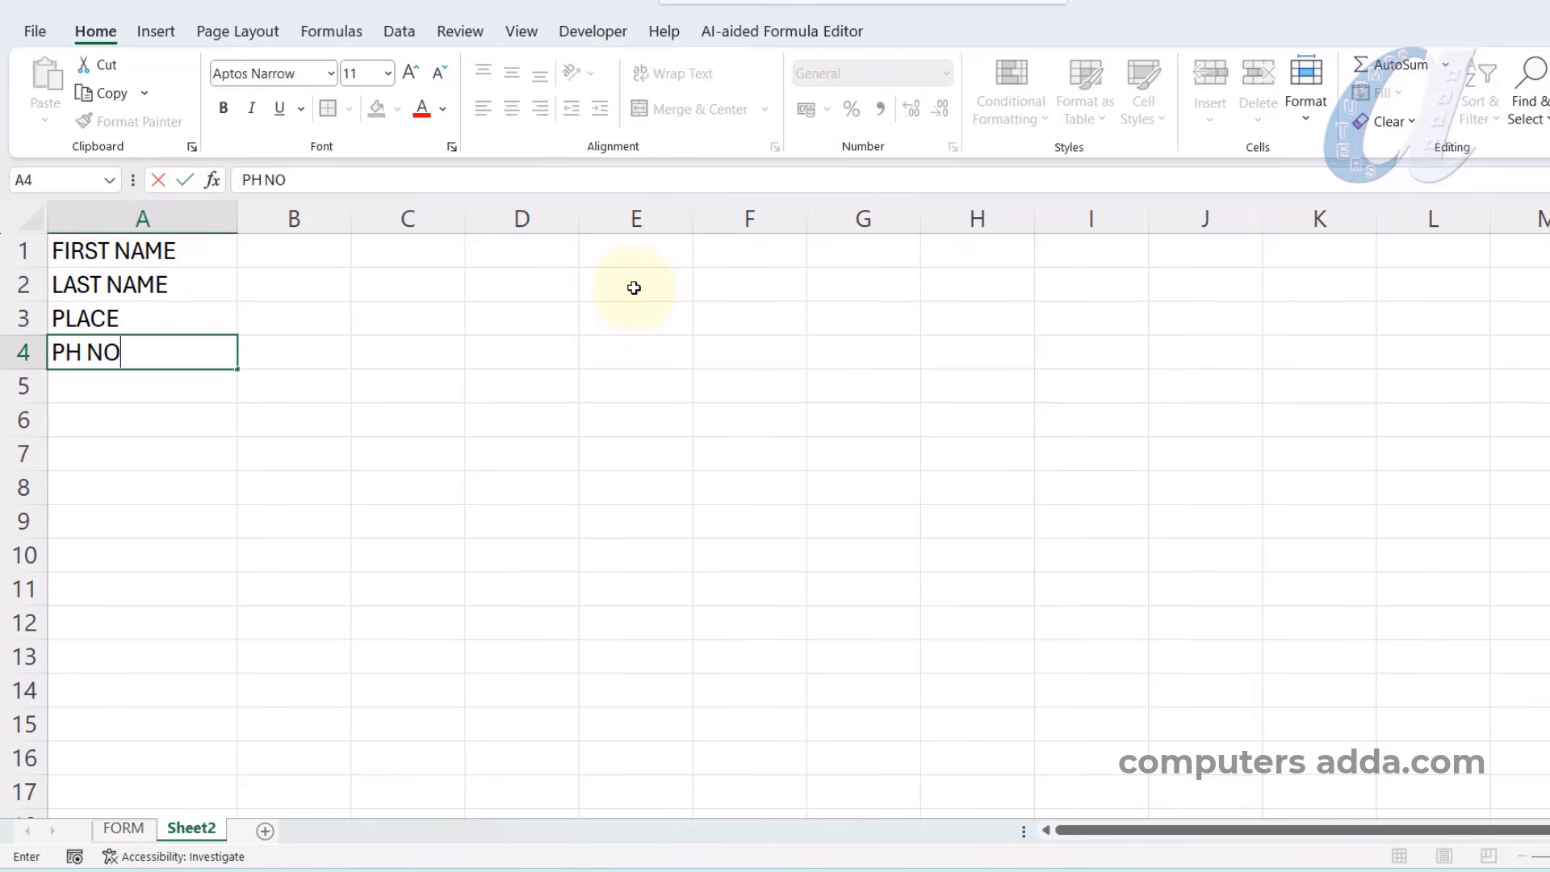
key("Return")
type("GENDER")
key("Return")
type("COURSE")
key("Return")
type("BAT")
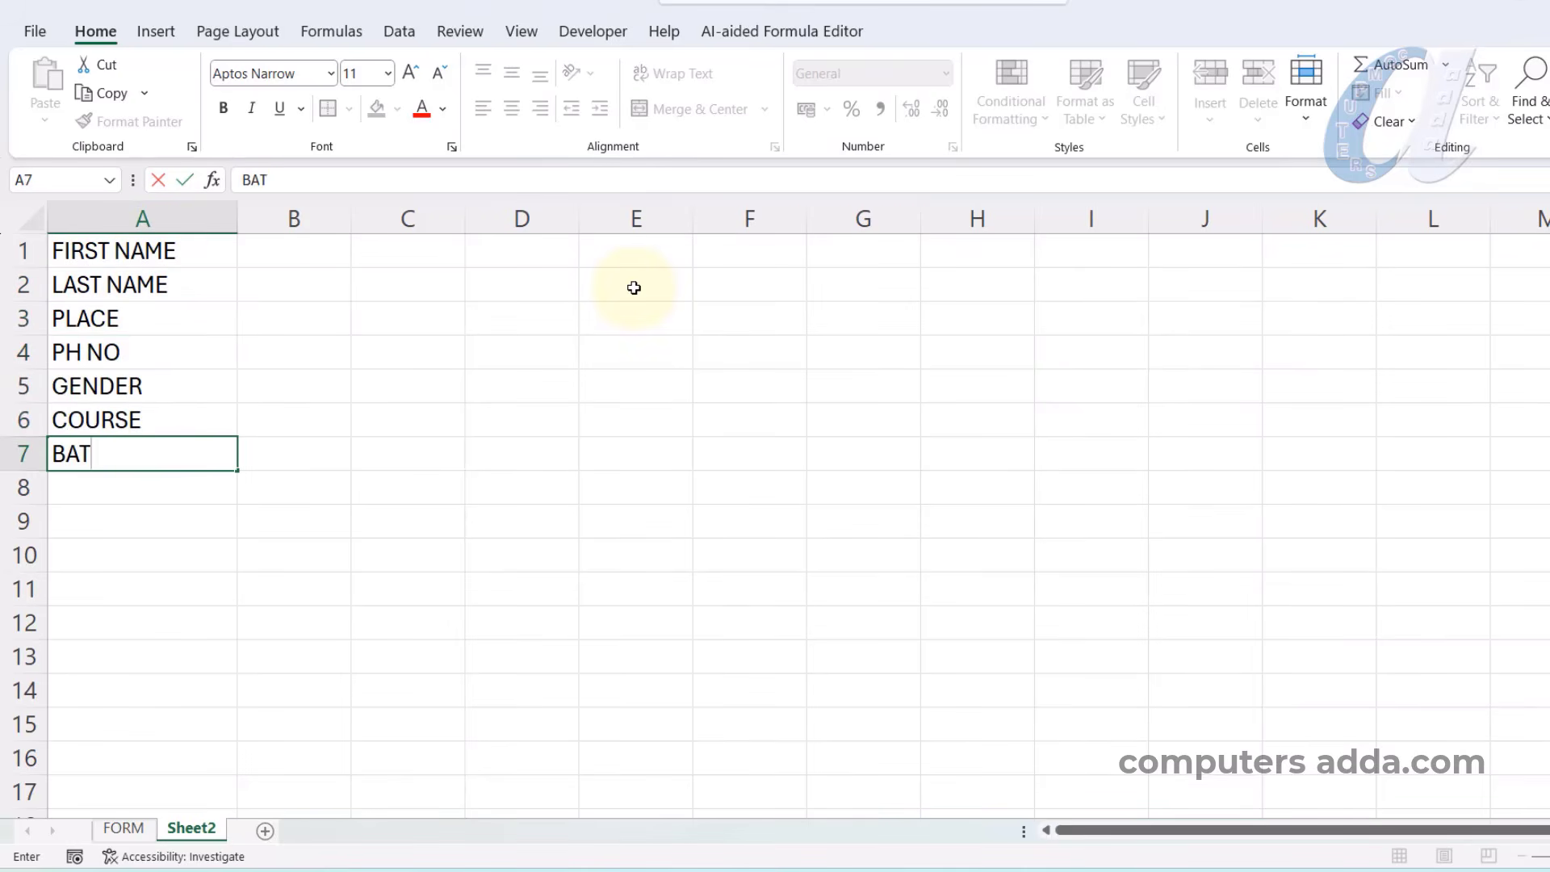
type("CH TIME")
left_click(294, 250)
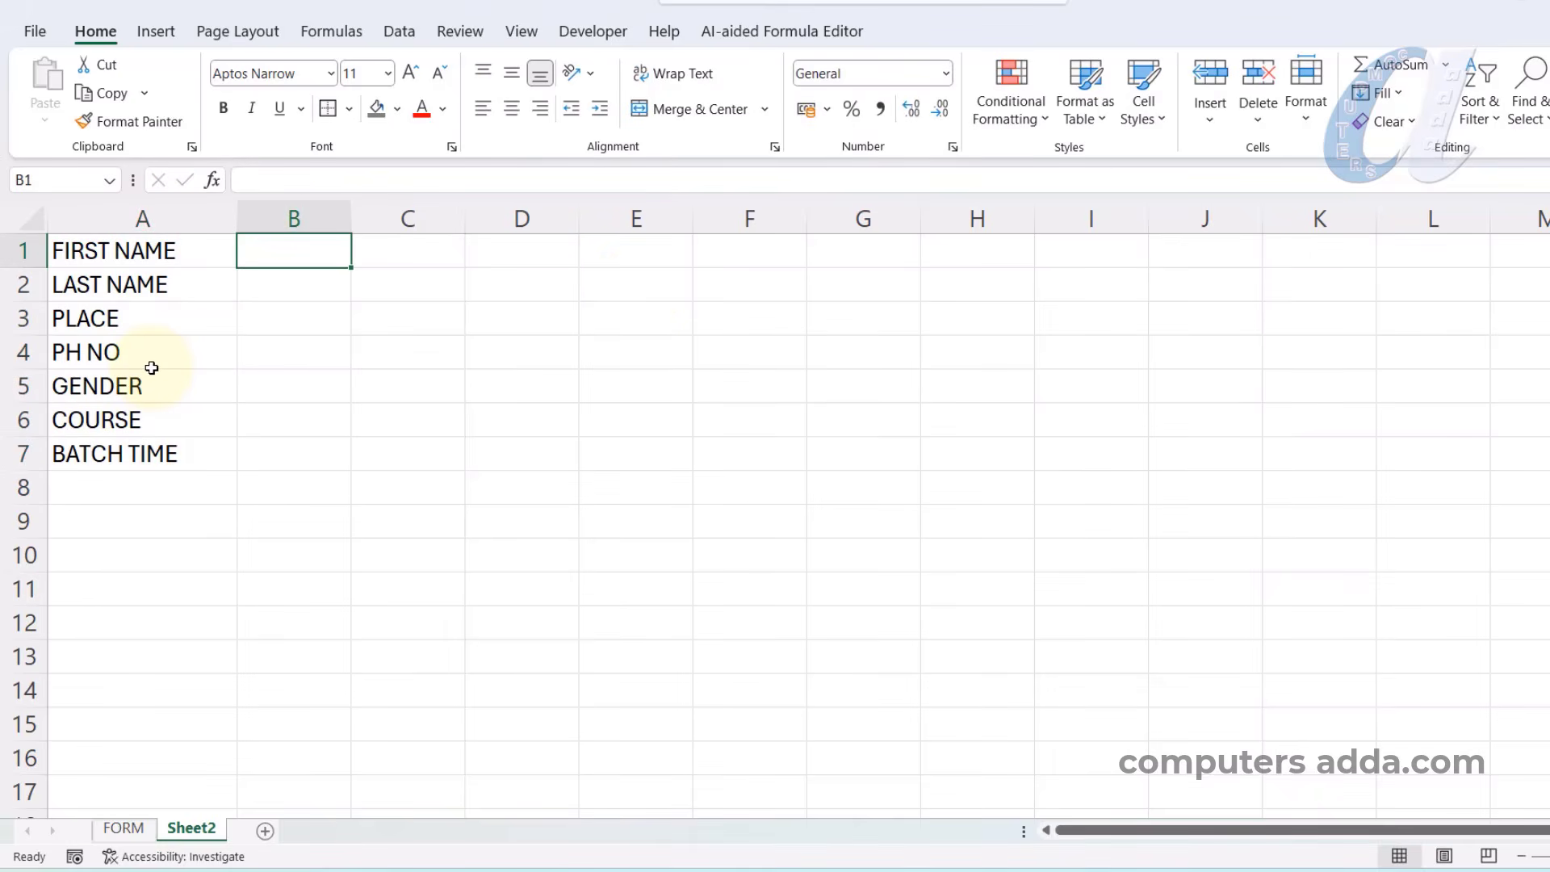
Link Sheet2 cell B1 to the FIRST NAME input box with the formula =FORM!C4.
left_click(125, 829)
left_click(183, 829)
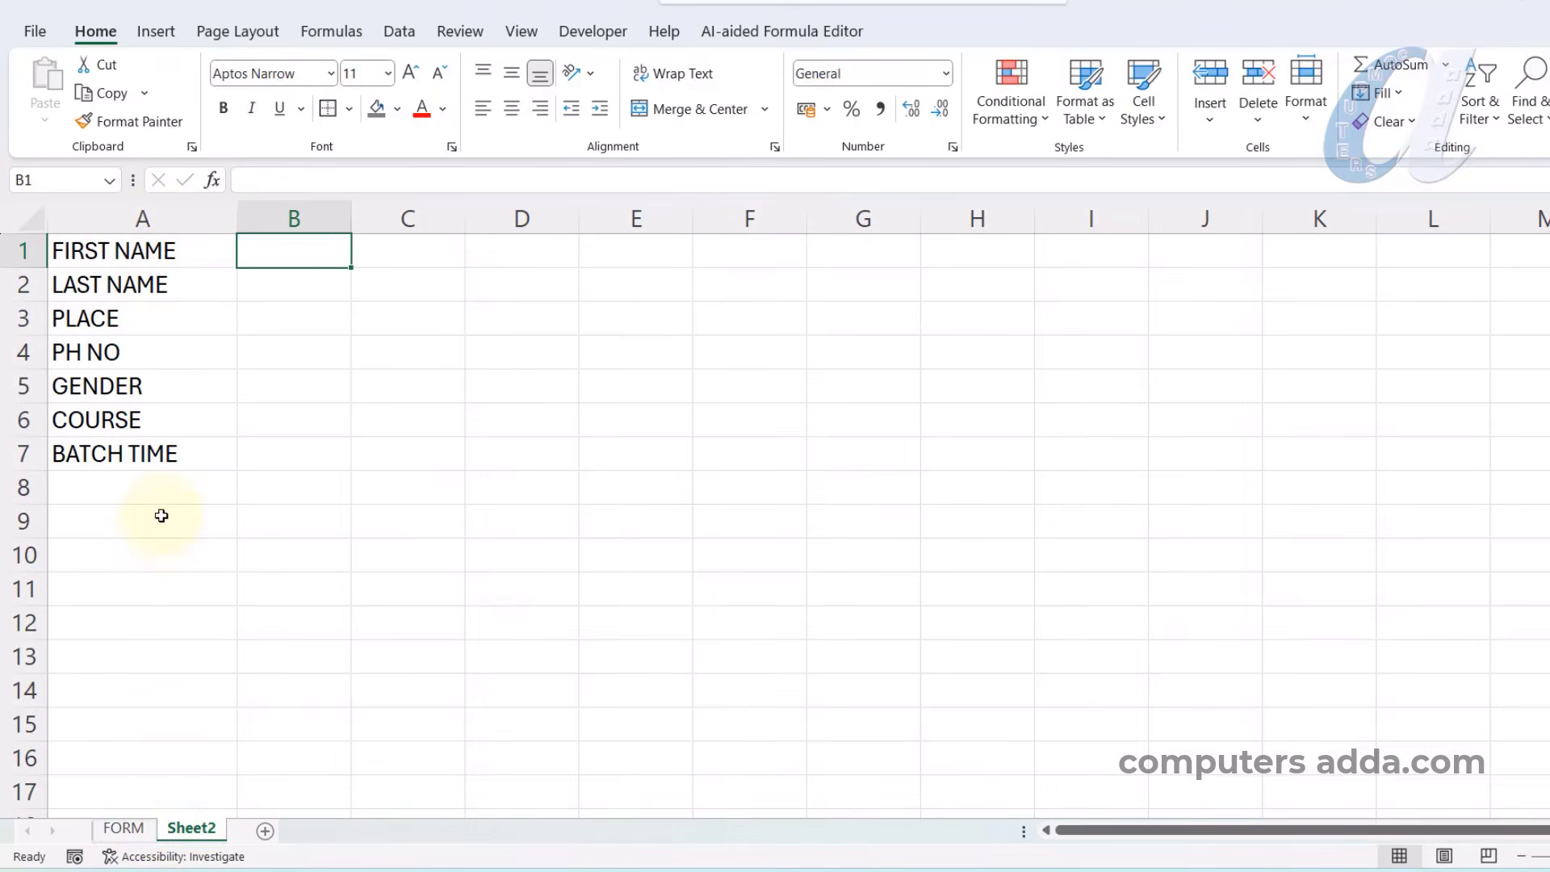
left_click(135, 829)
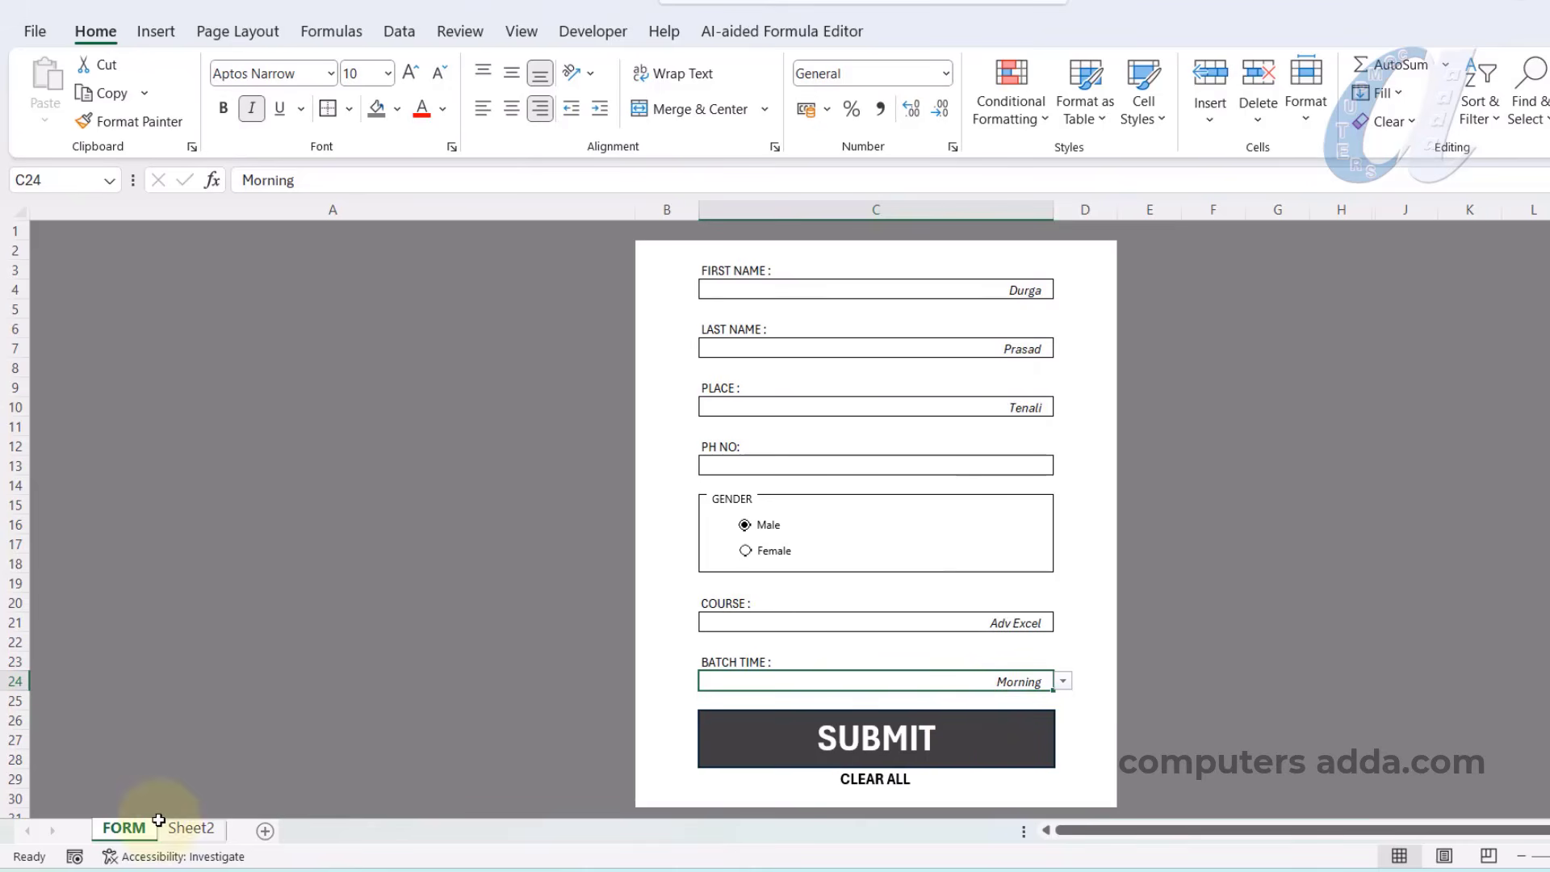
left_click(191, 828)
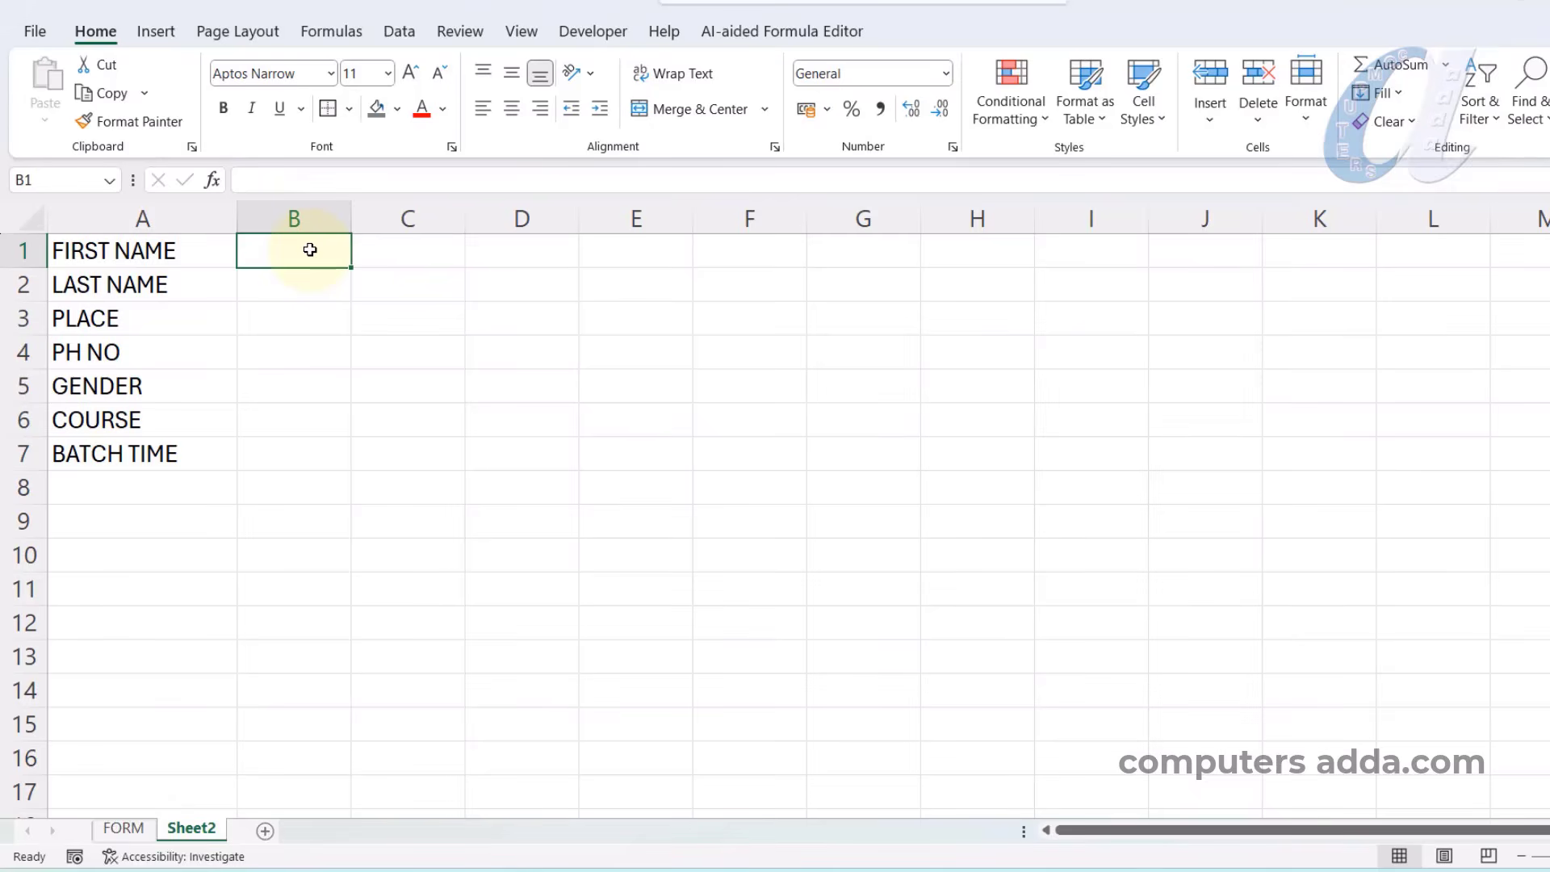
type("=")
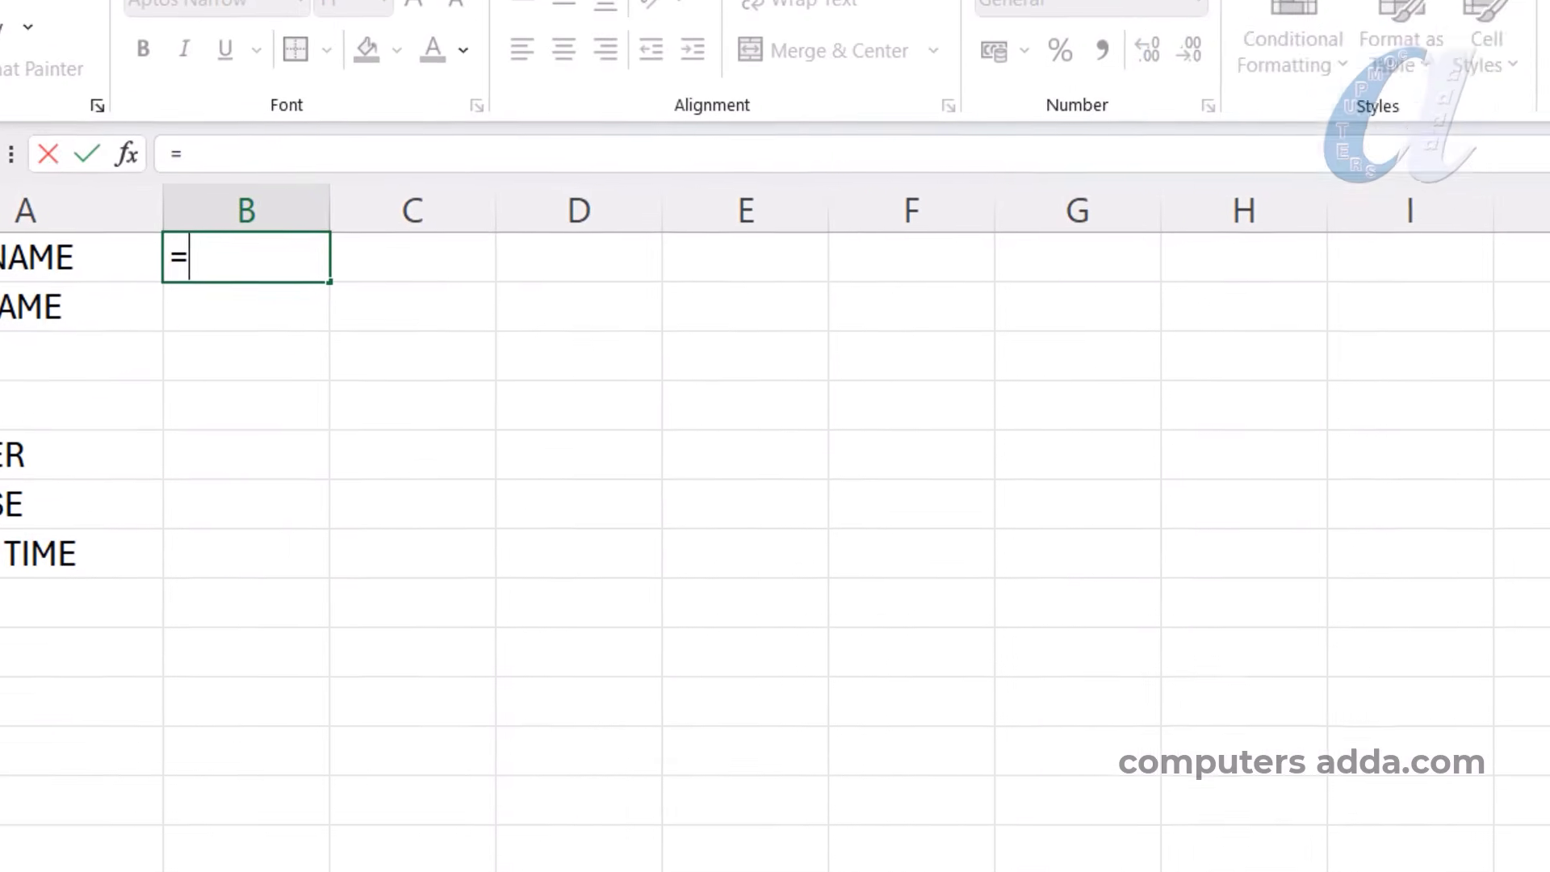
key("ctrl+Page_Up")
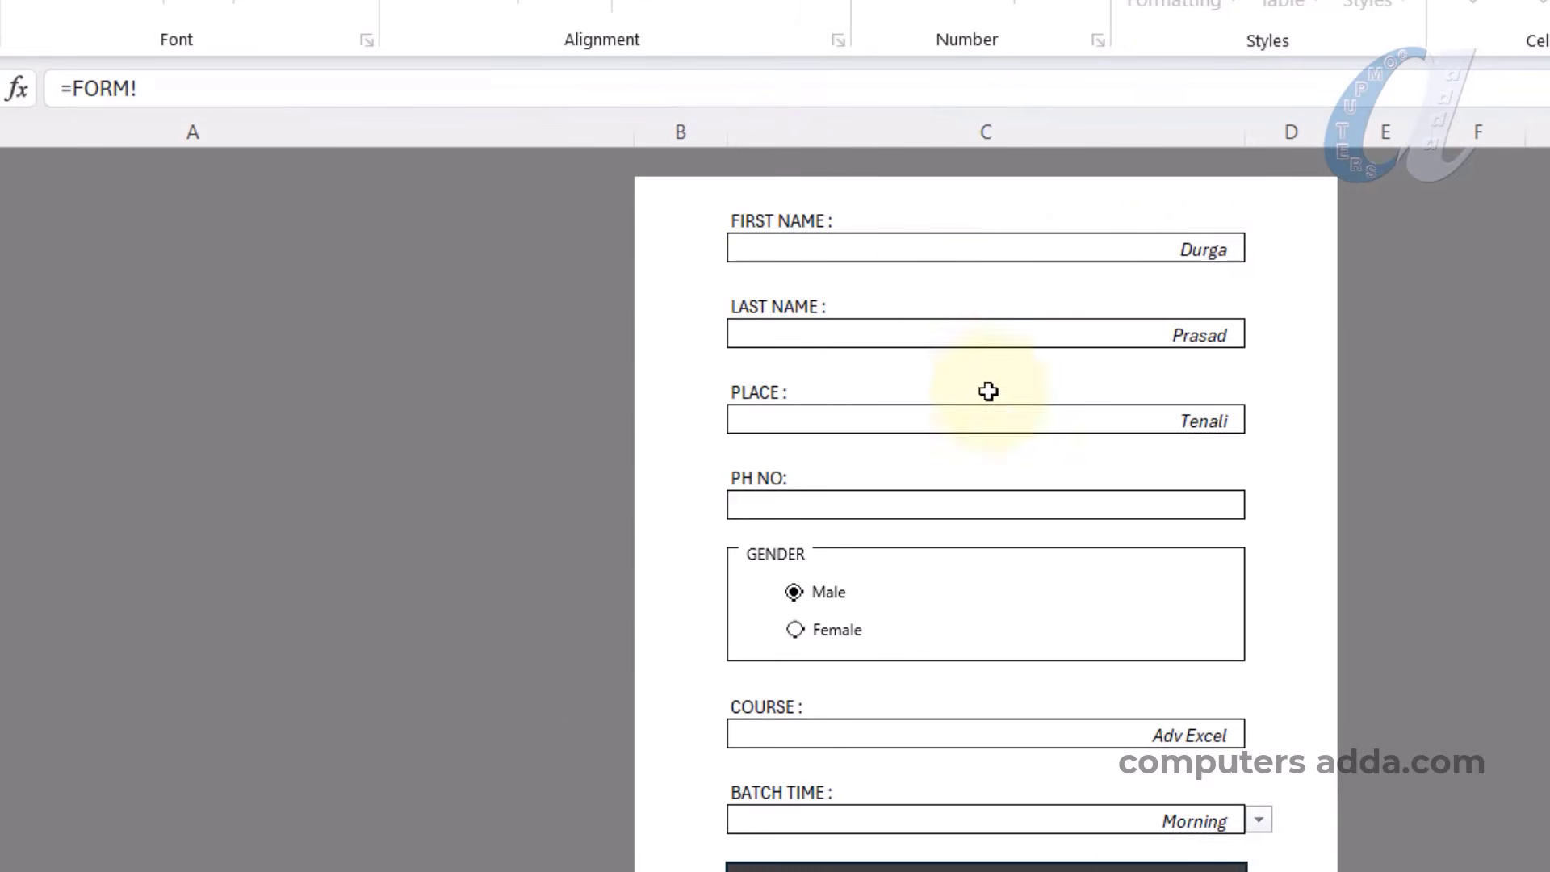
left_click(1176, 247)
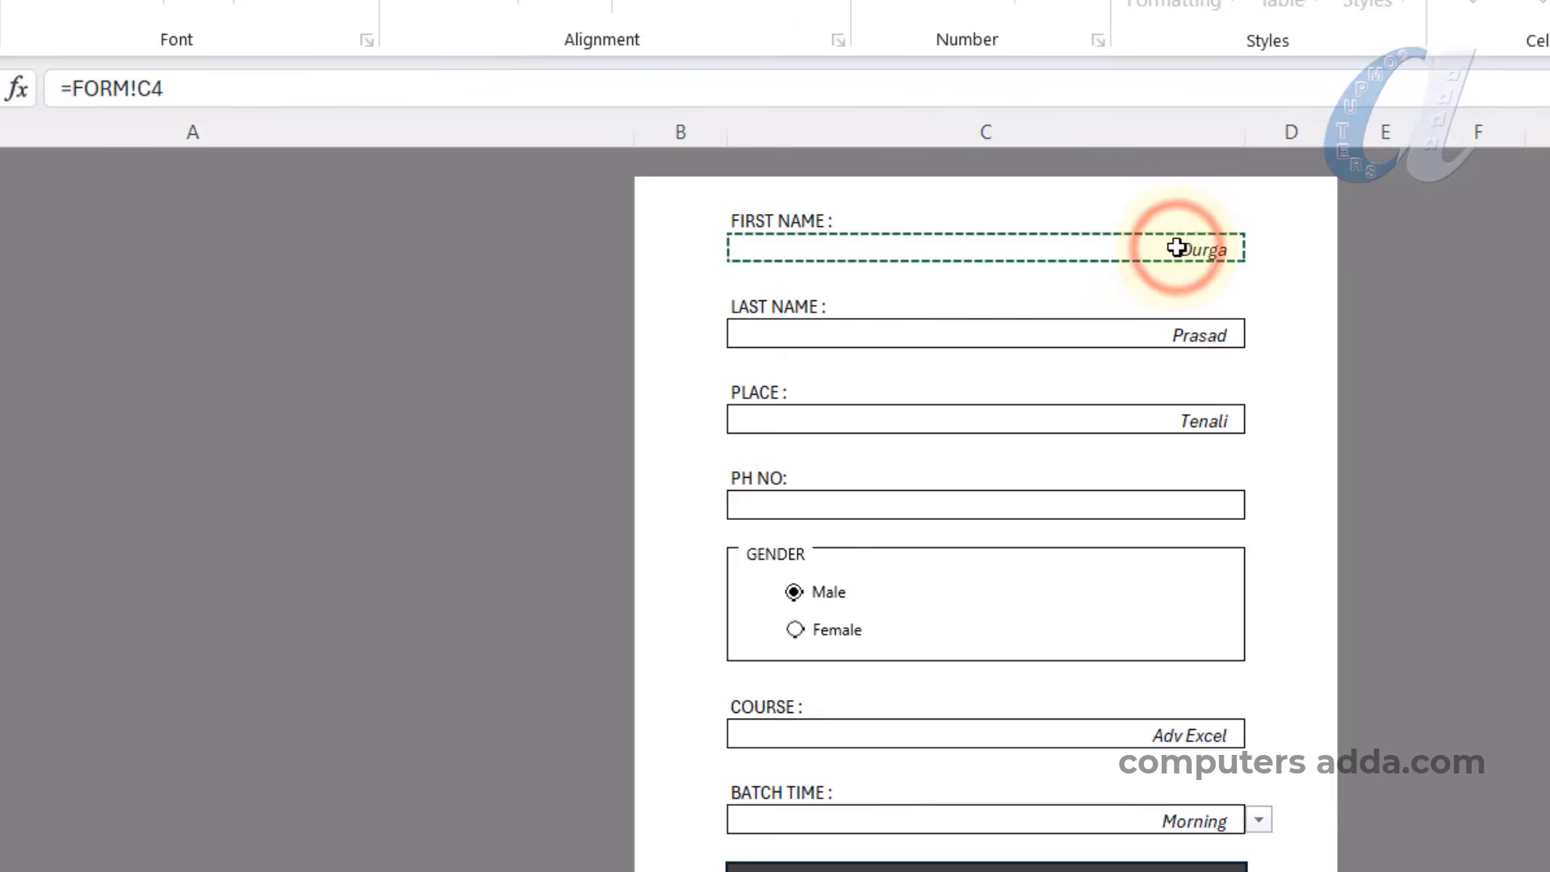
key("Return")
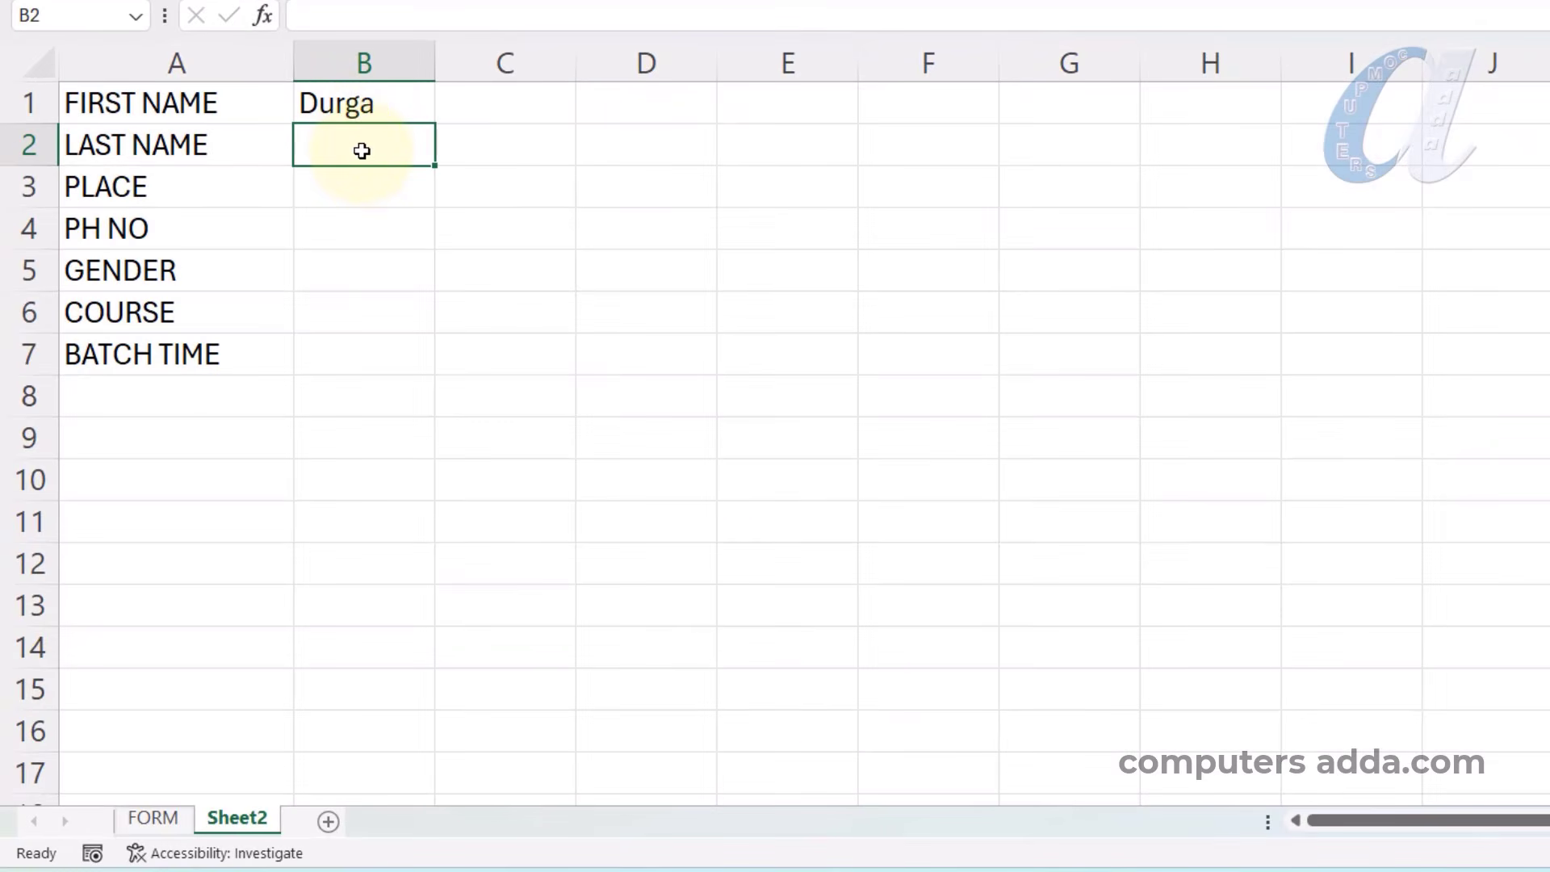
Link Sheet2 cells B2 and B3 to the LAST NAME and PLACE boxes with =FORM!C7 and =FORM!C10.
type("=")
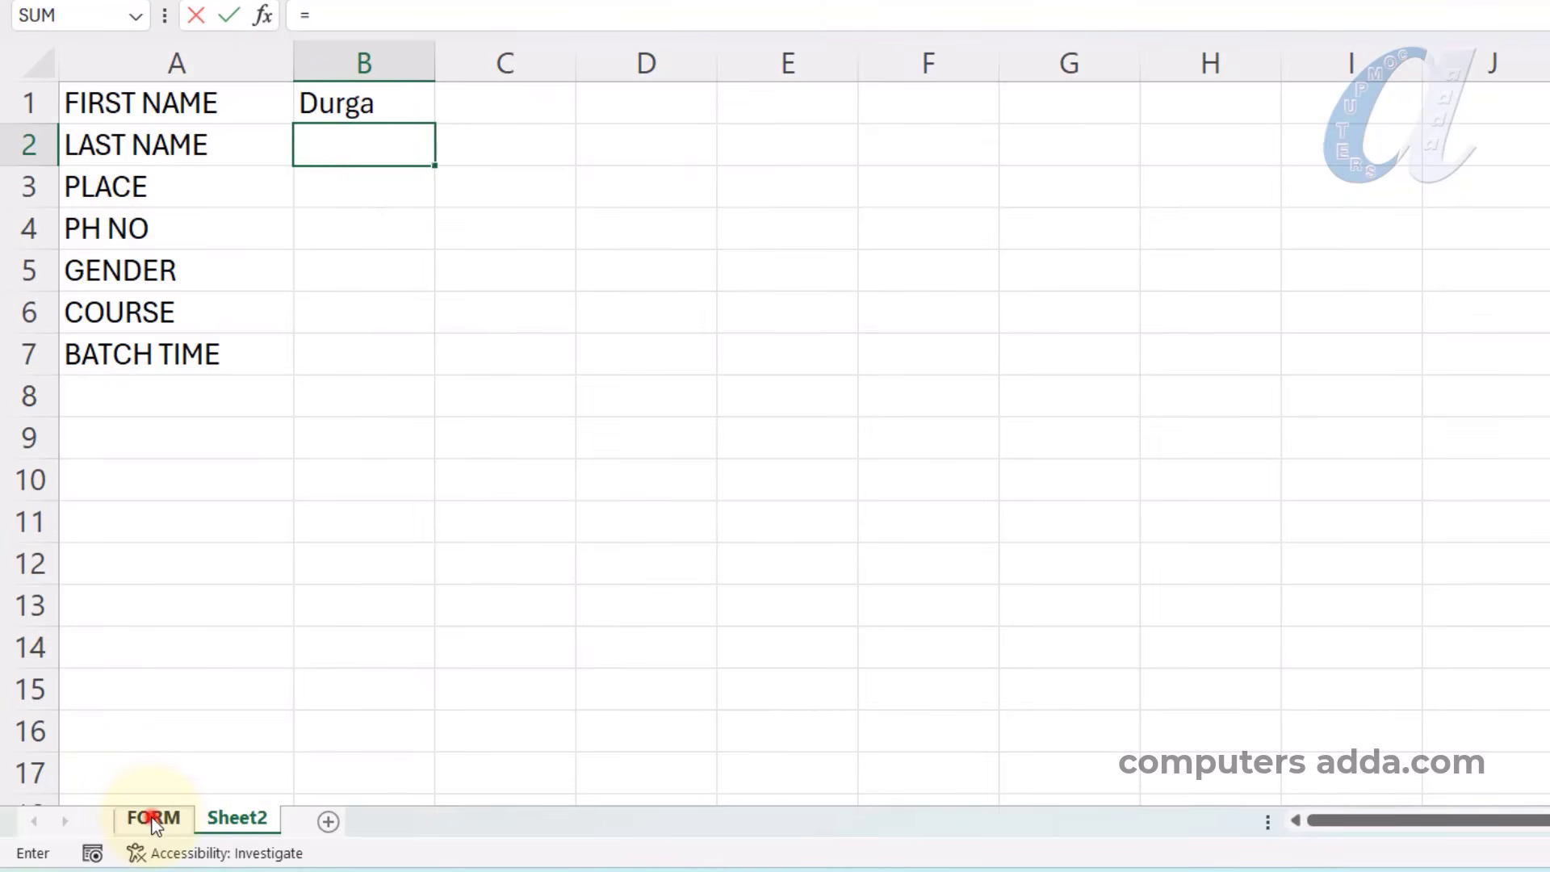
left_click(153, 820)
left_click(1231, 224)
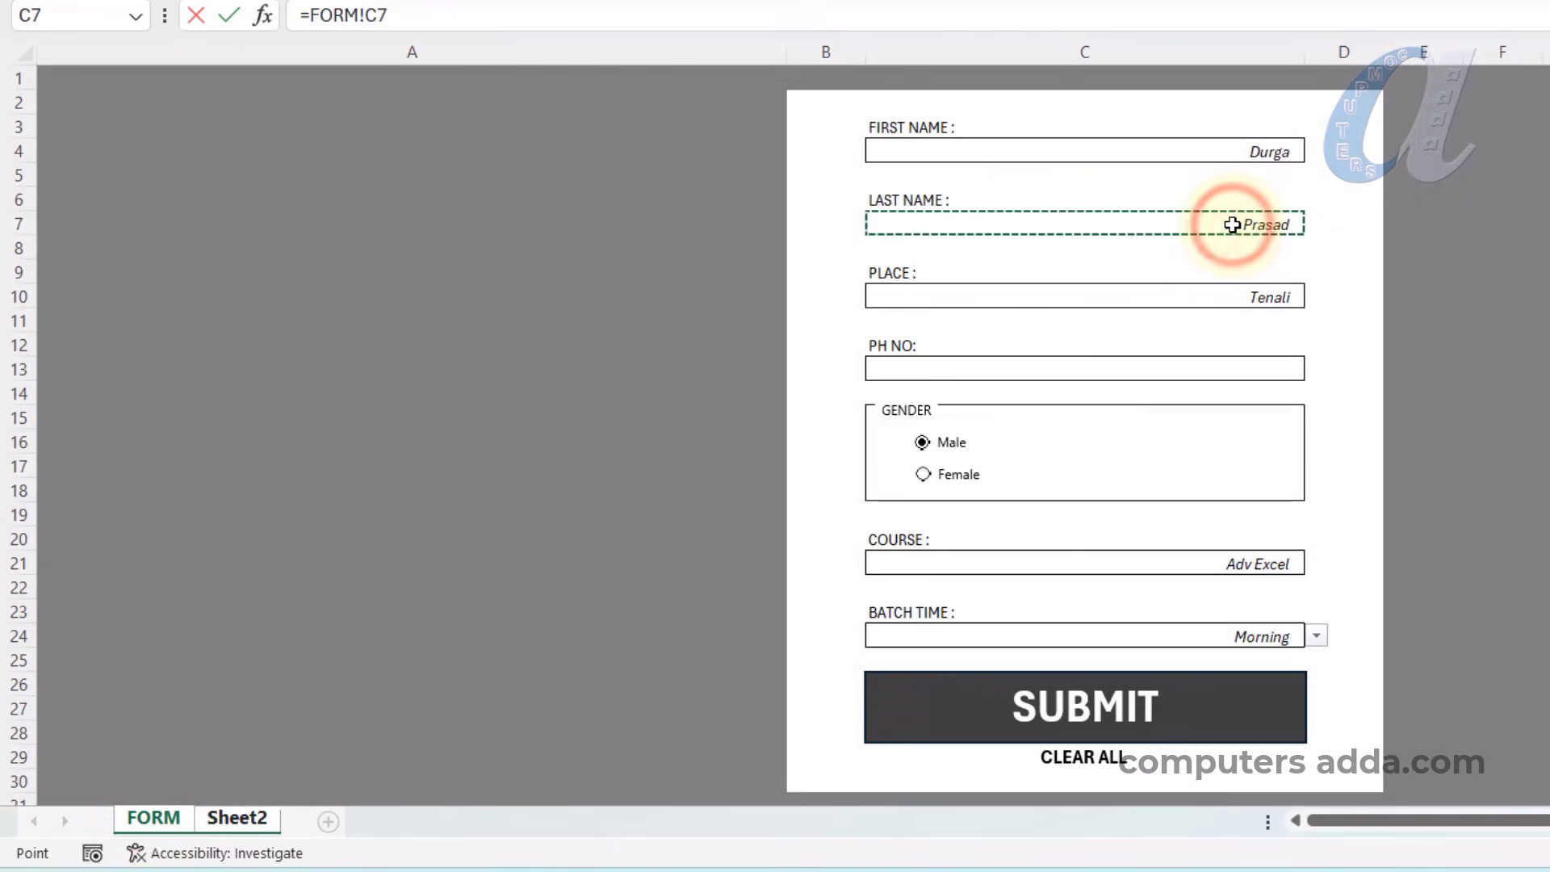
key("Return")
type("=")
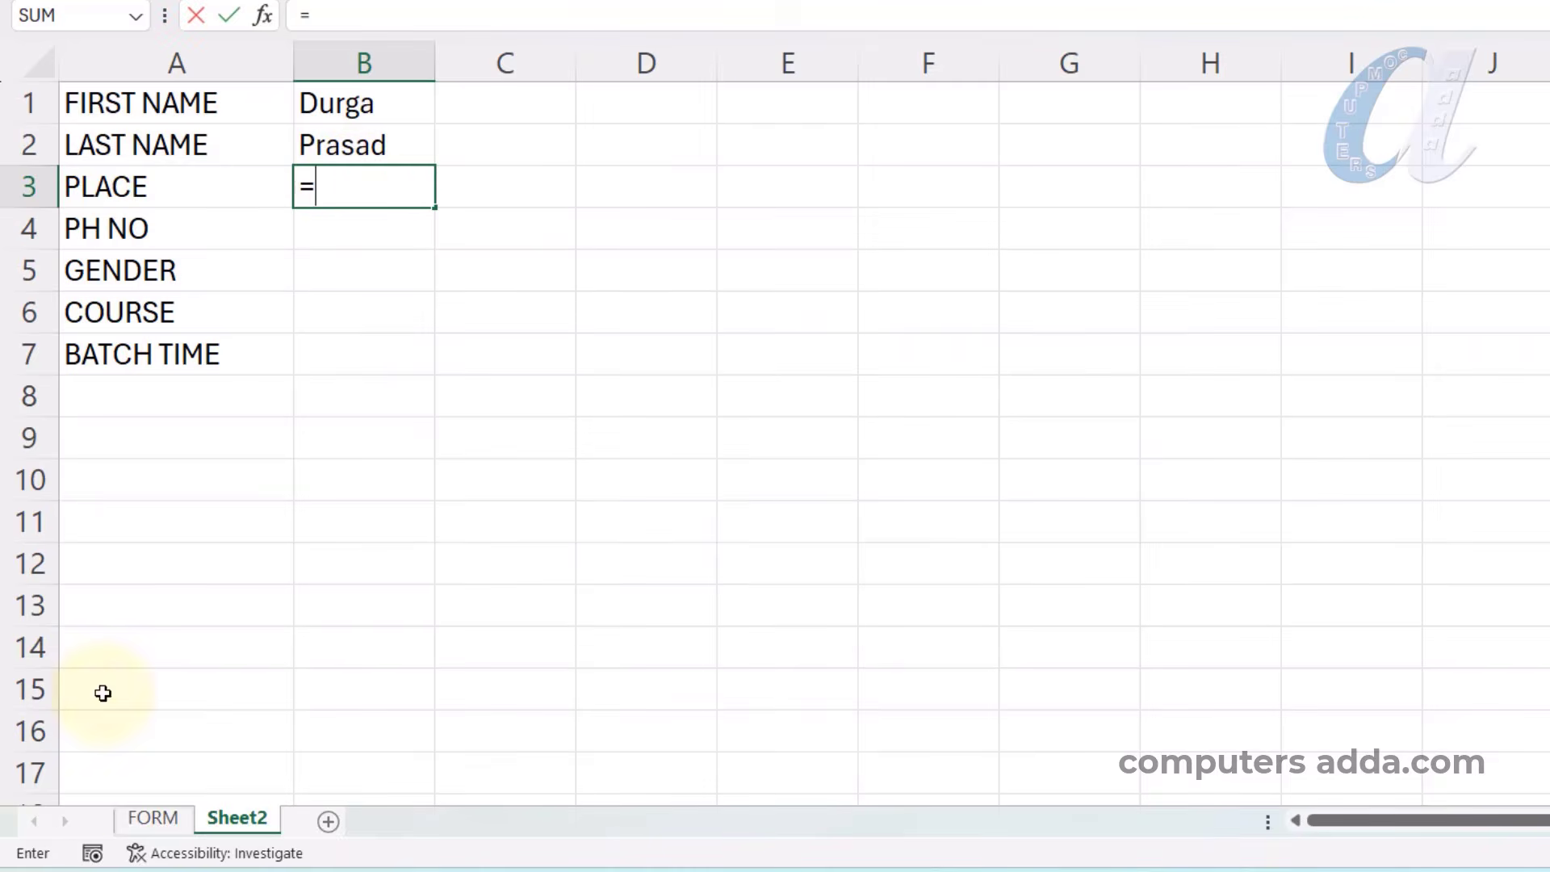
left_click(154, 818)
left_click(1248, 293)
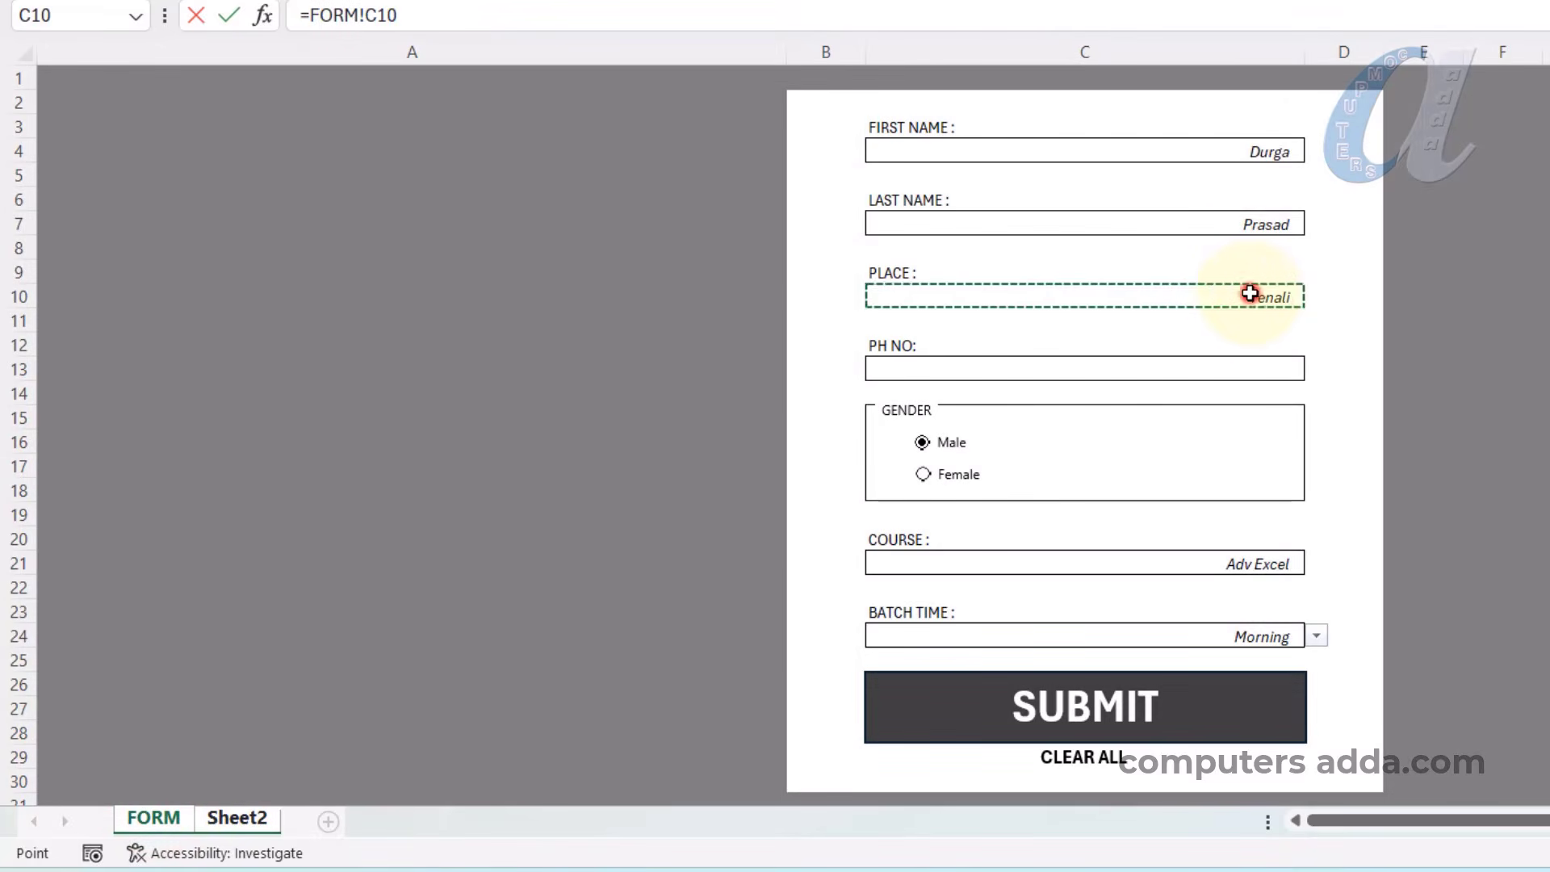
key("Return")
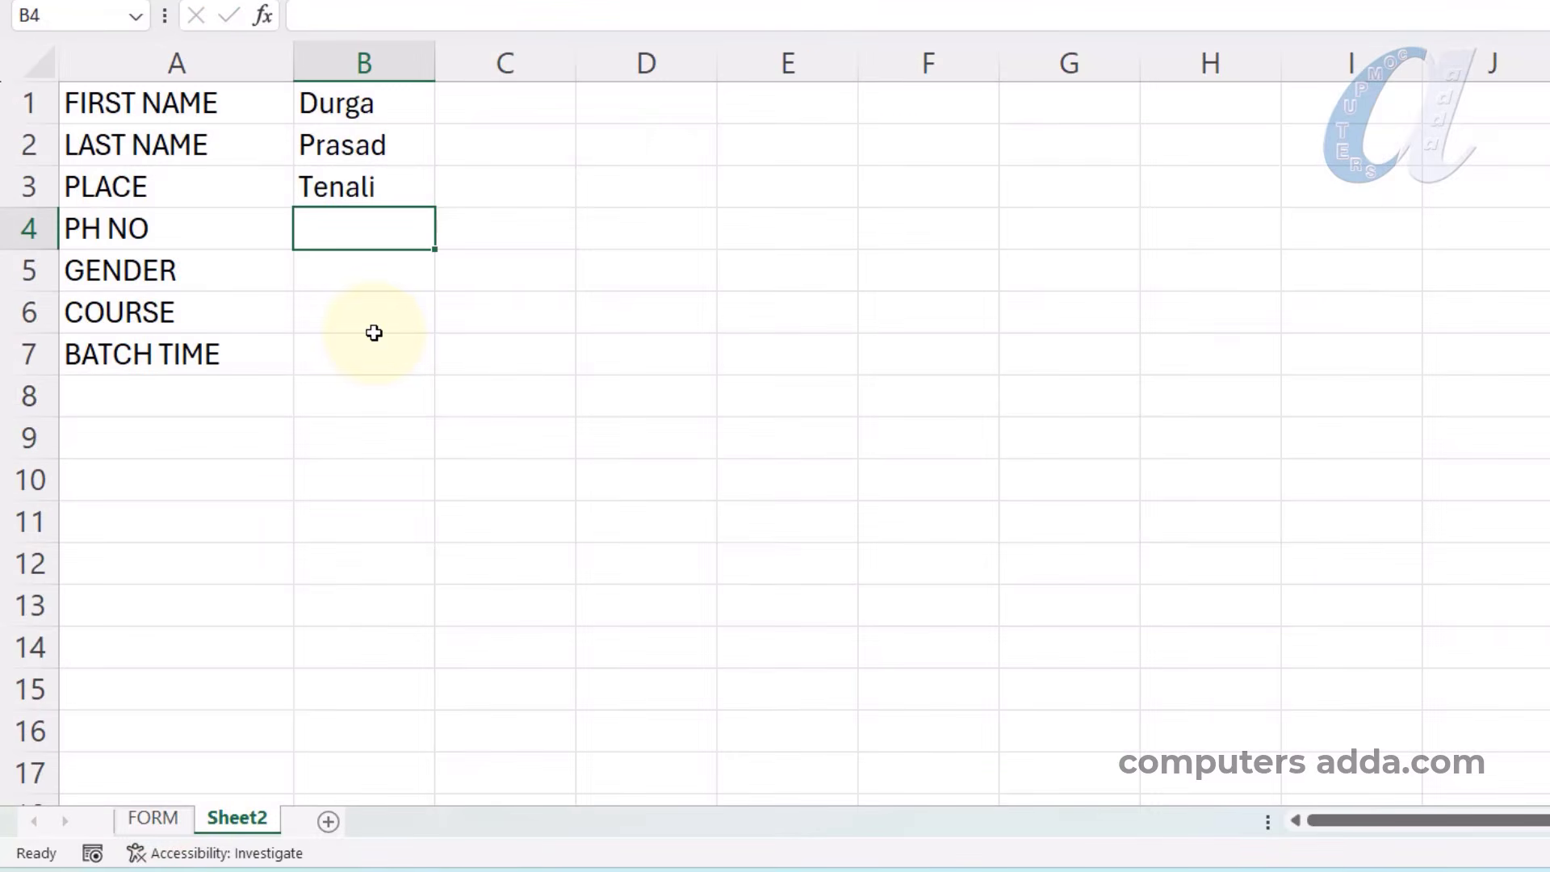
Link Sheet2 cell B4 to the PH NO input box with the formula =FORM!C13.
type("=")
left_click(153, 818)
left_click(1267, 365)
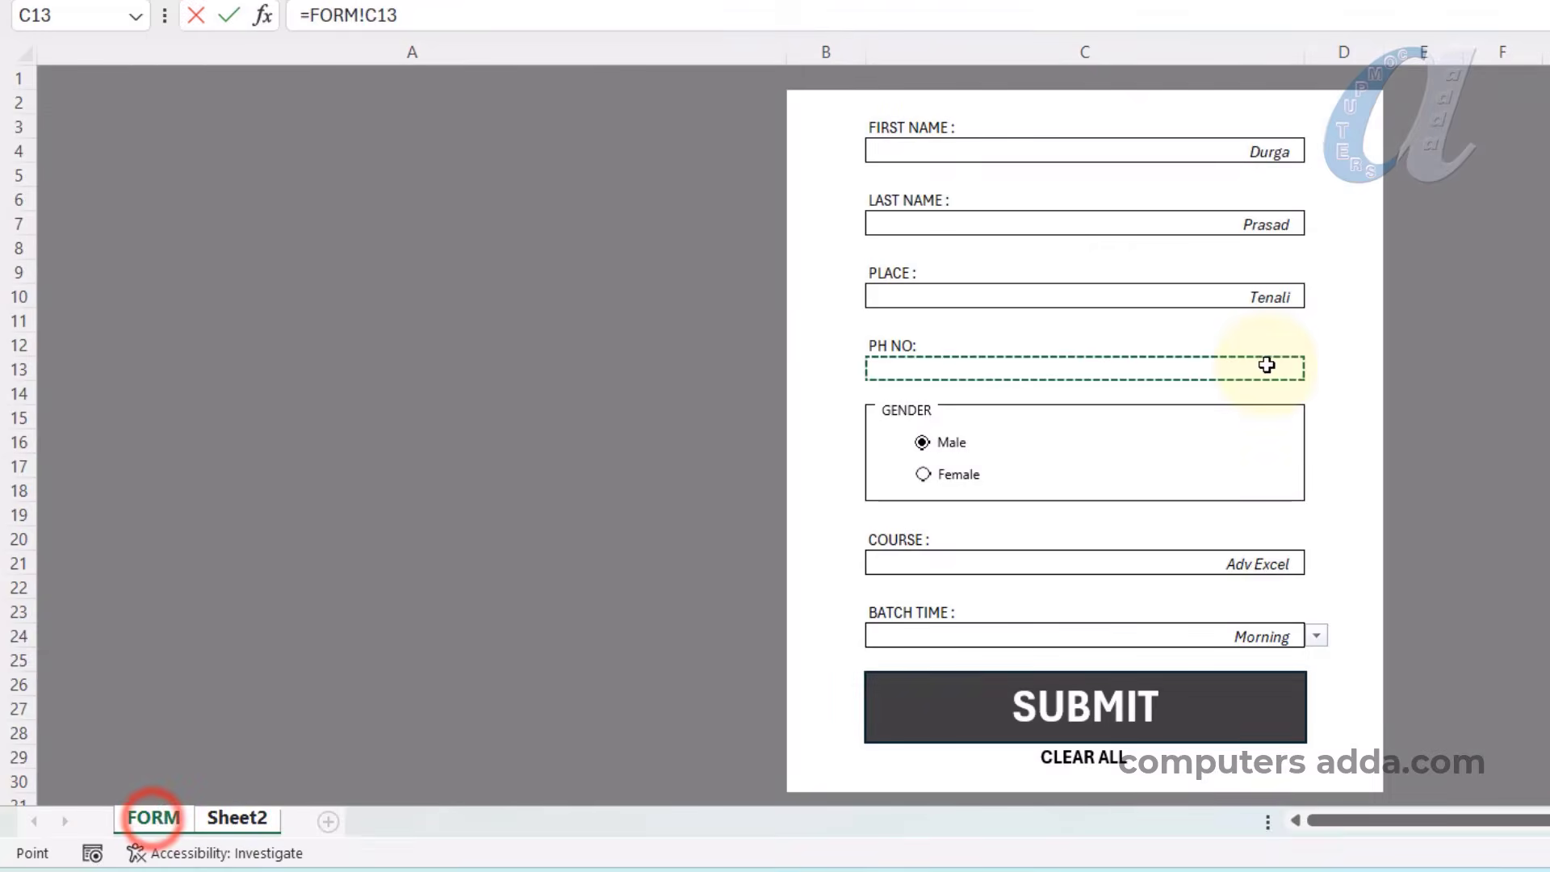
key("Return")
Enter a sample phone number in the form's PH NO box and widen column B of Sheet2.
left_click(129, 820)
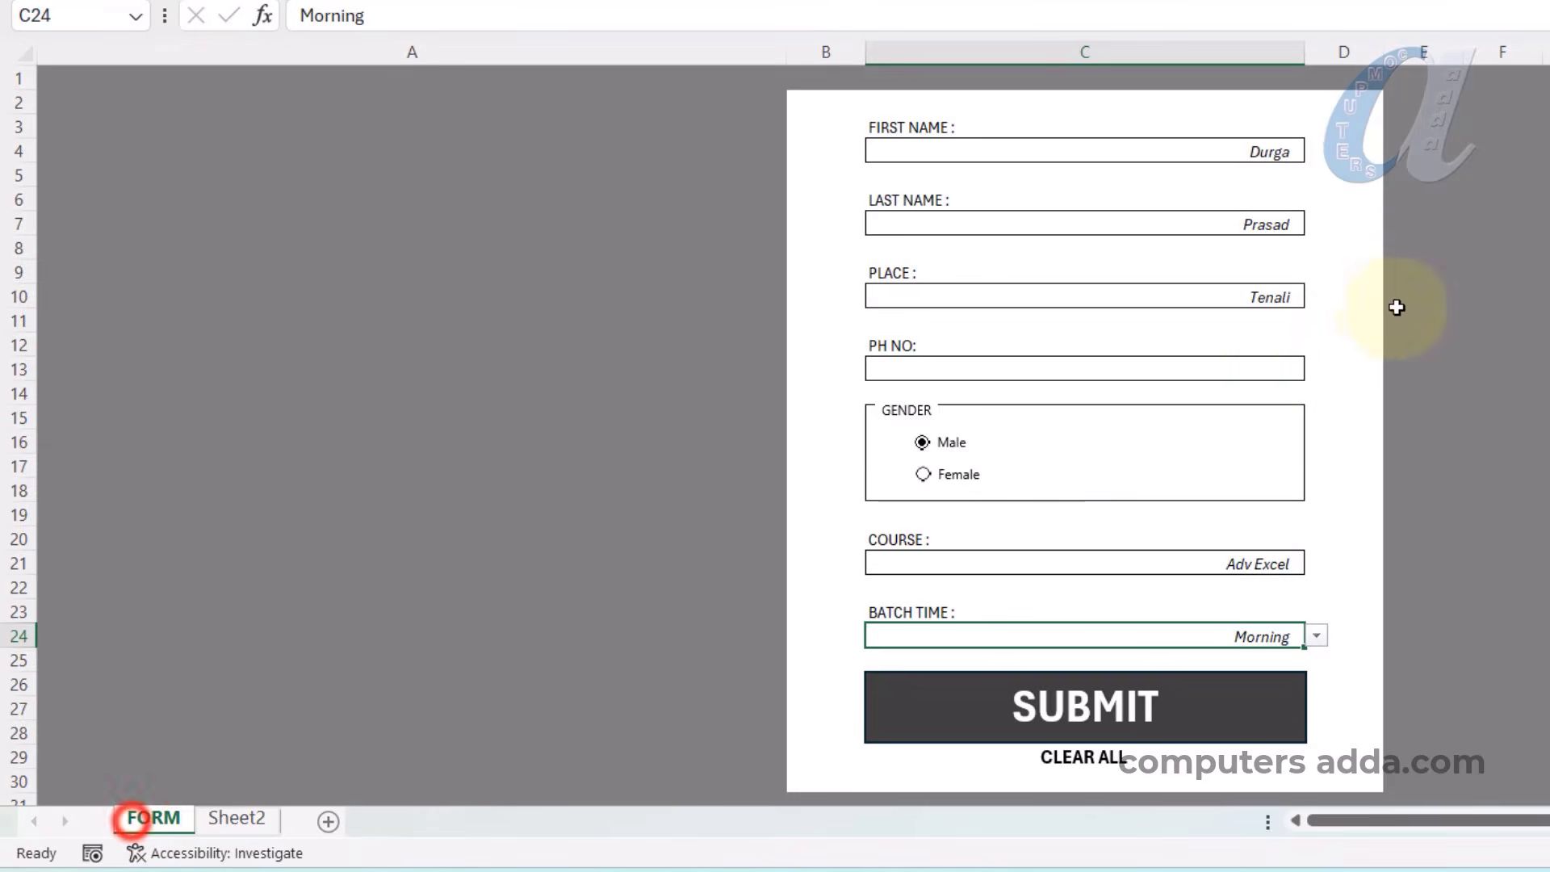
left_click(1260, 365)
type("97")
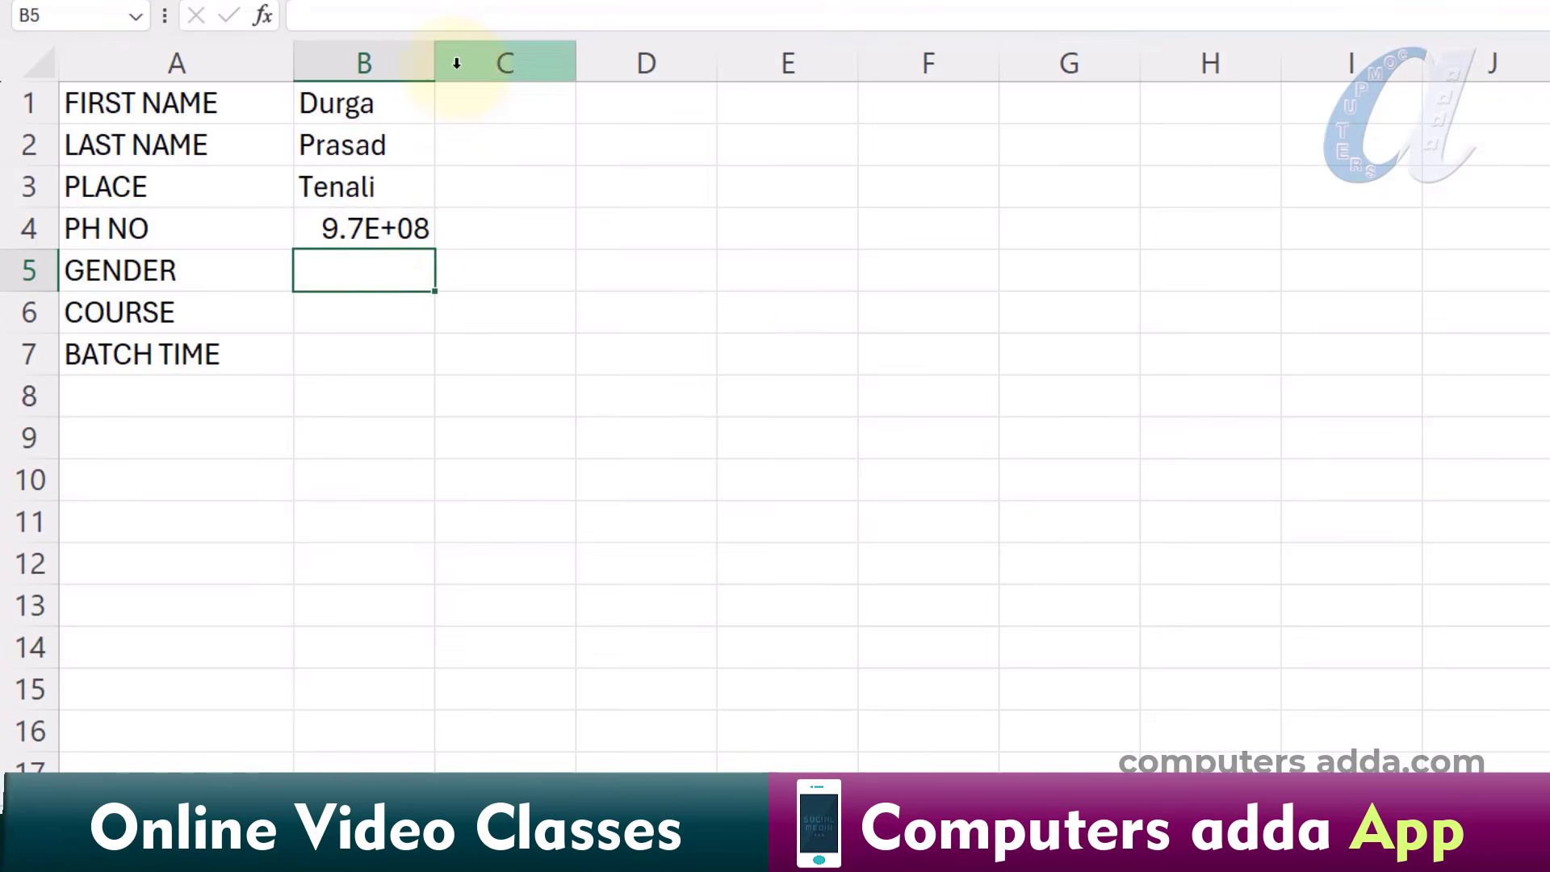
left_click_drag(436, 61, 614, 59)
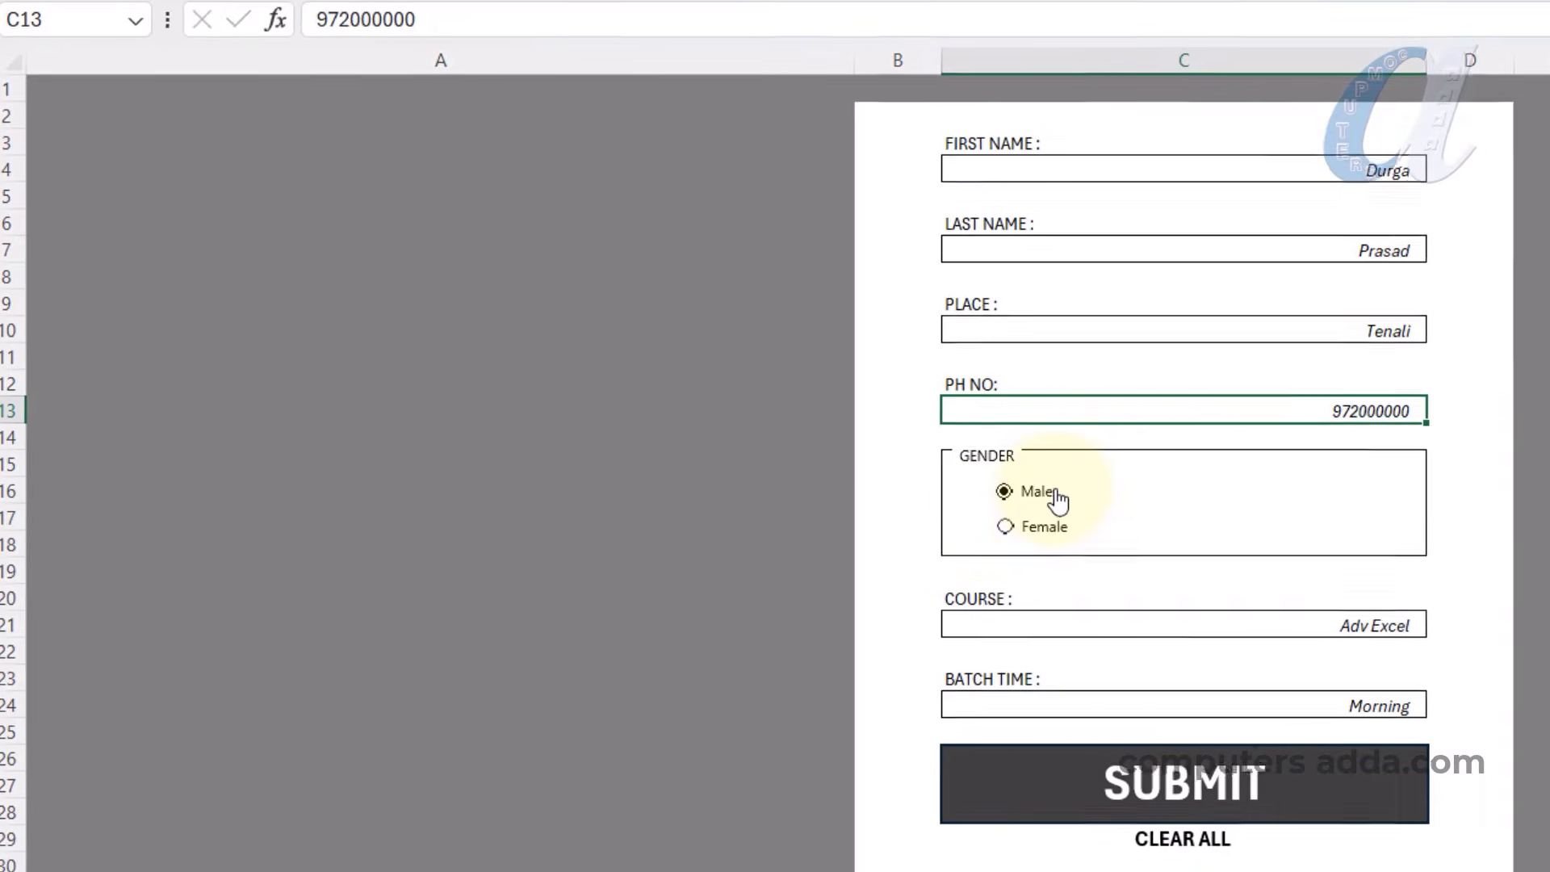
Set the cell link of the Male option button on the FORM sheet to Sheet2!$C$5.
left_click(1053, 493)
right_click(697, 442)
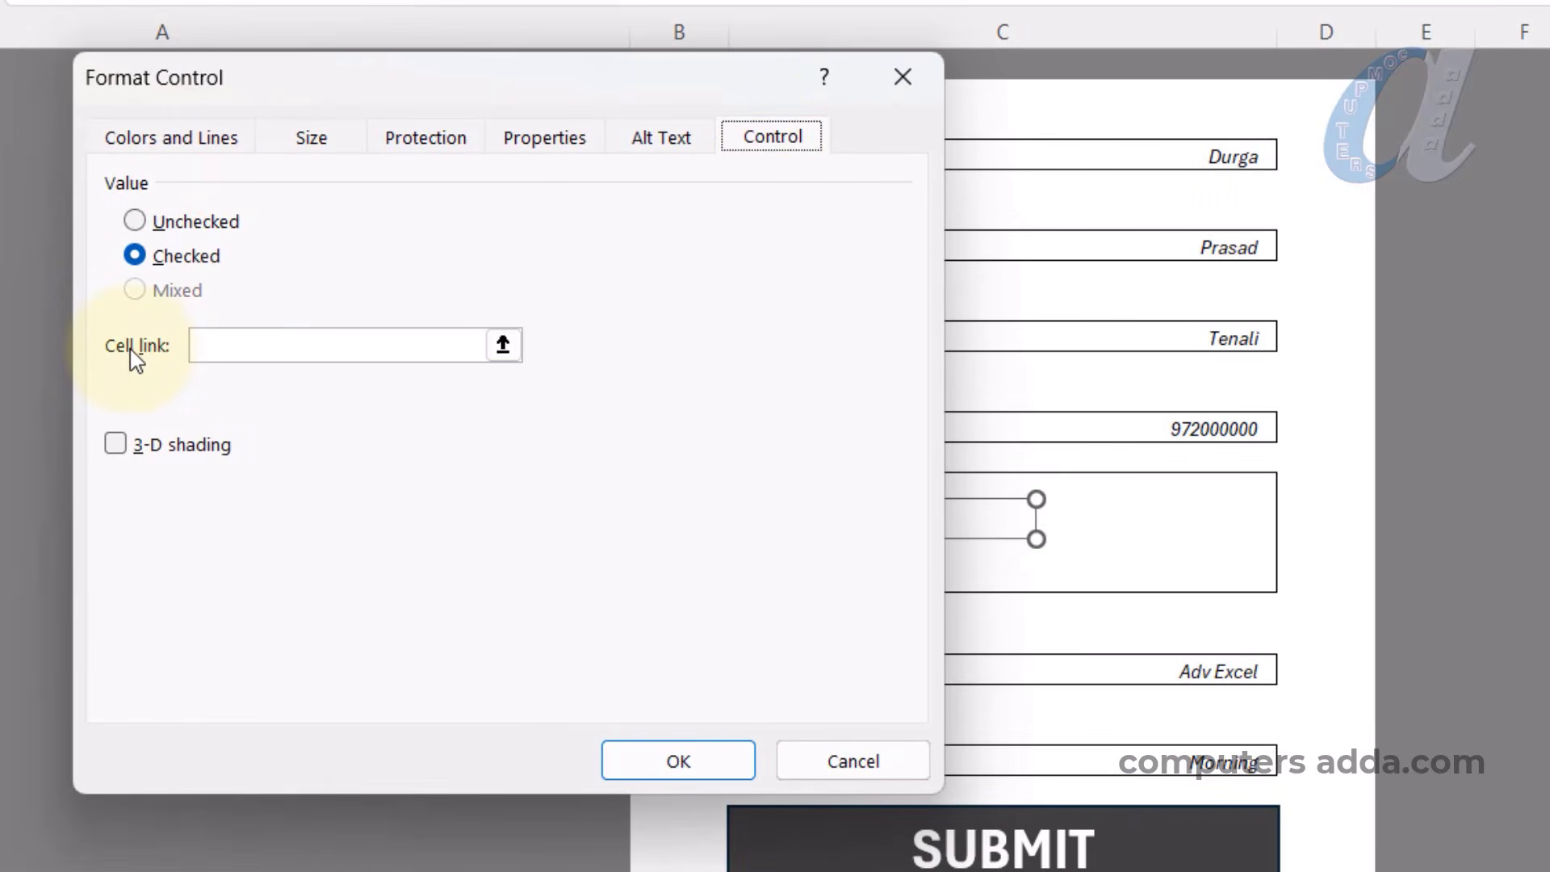
left_click(504, 345)
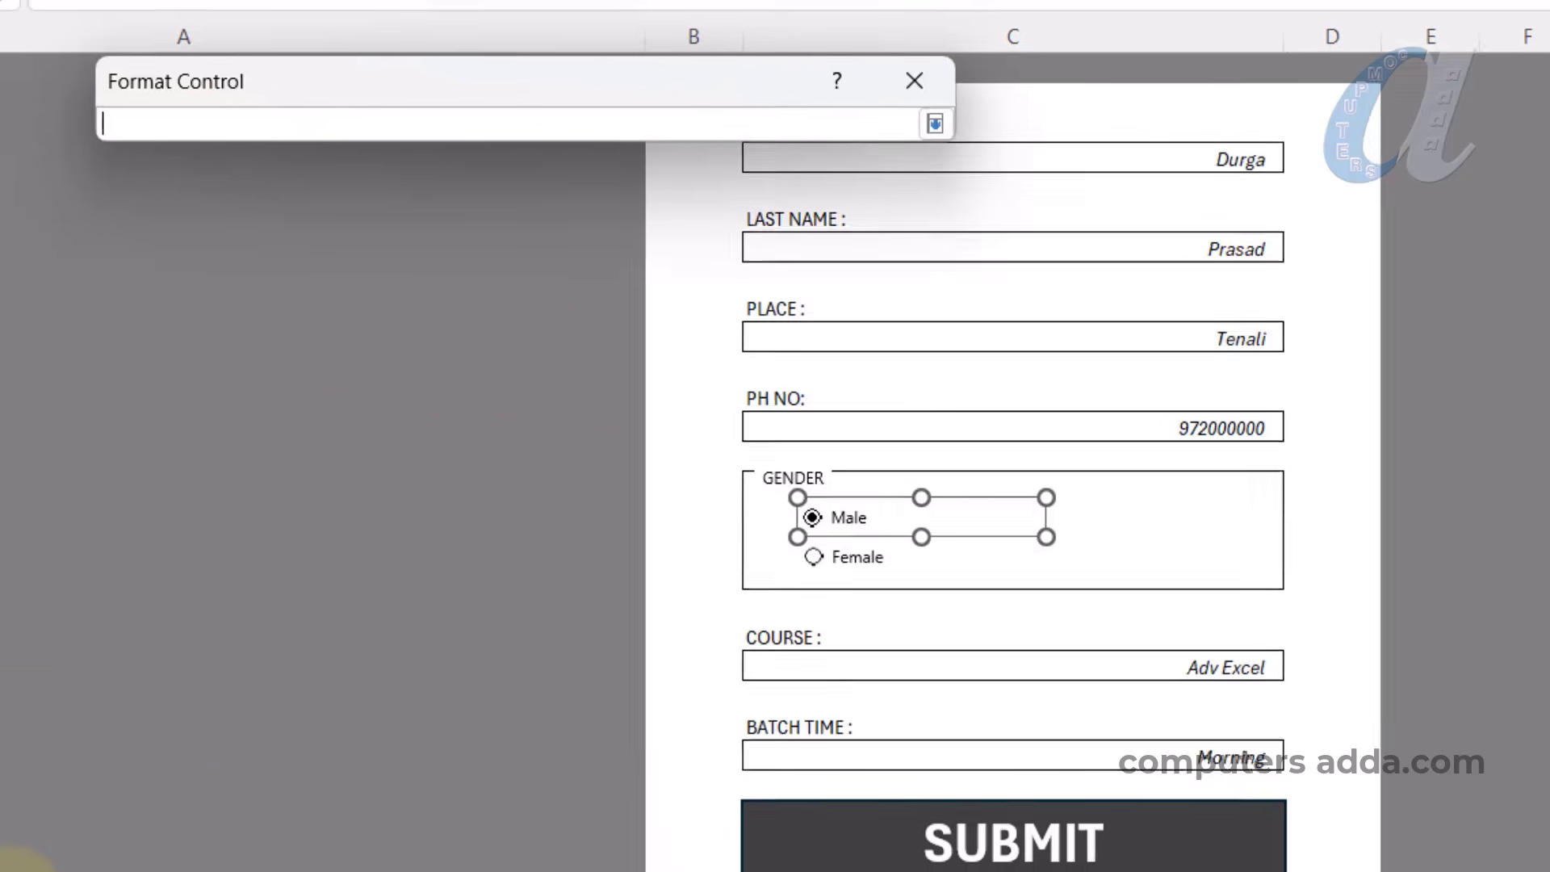
left_click(259, 867)
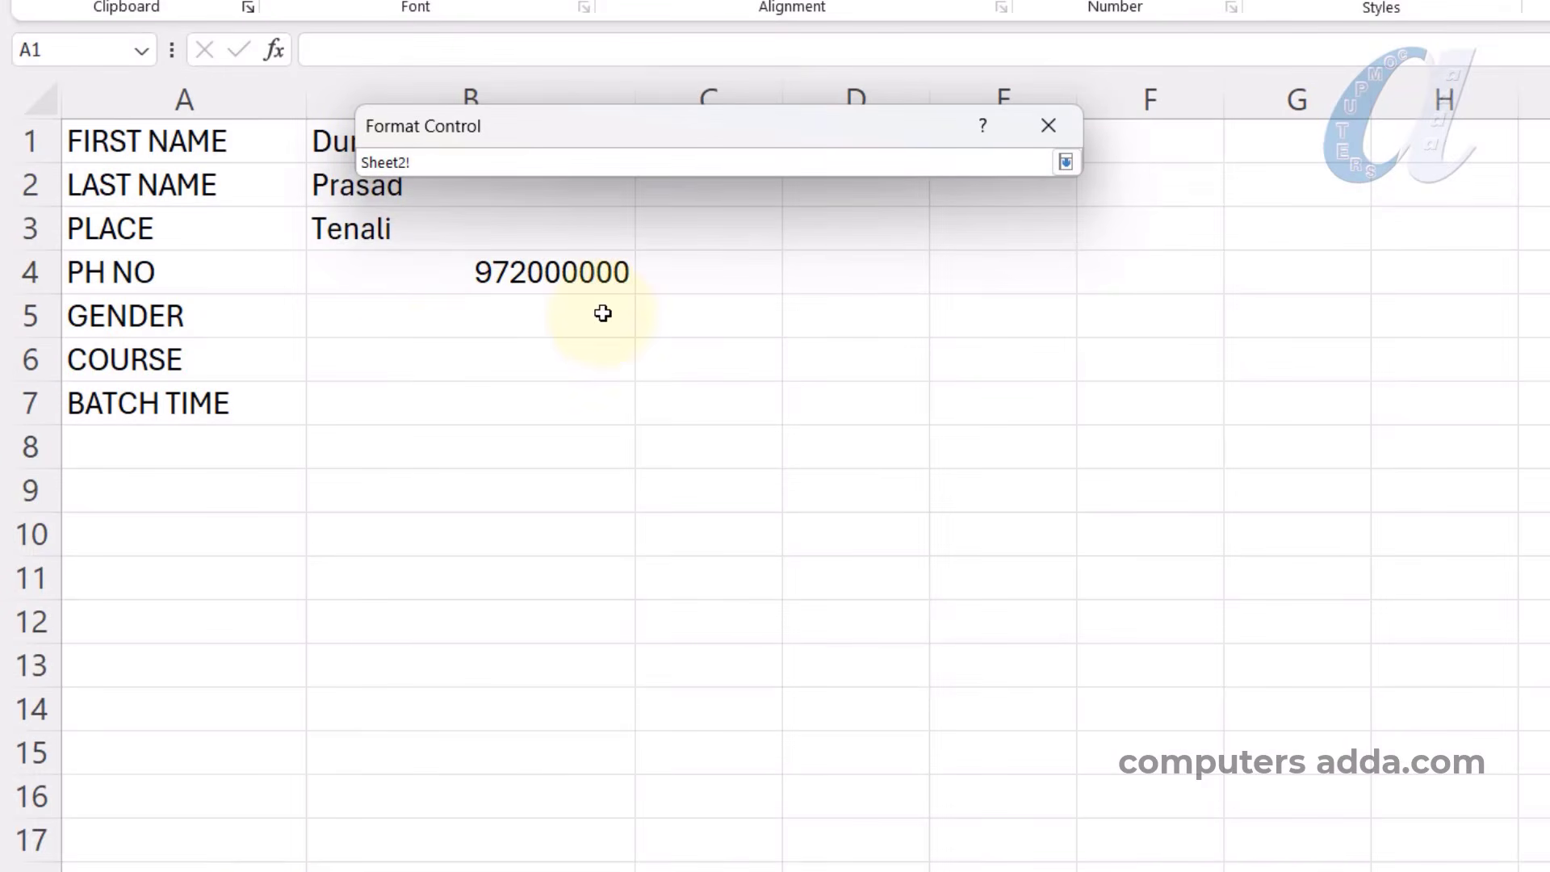
left_click(730, 313)
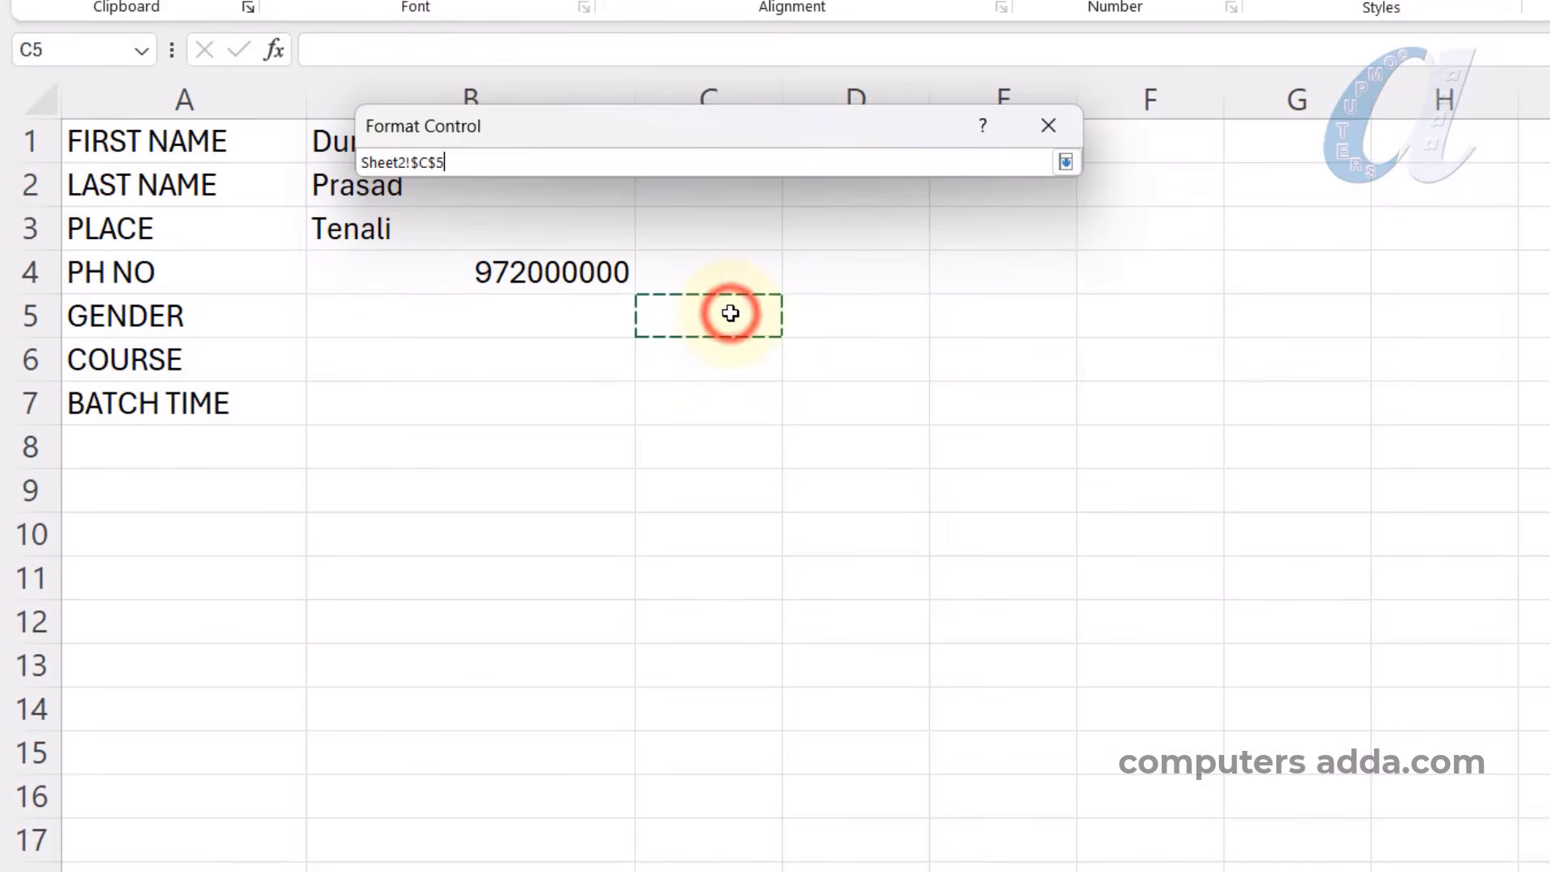
key("Return")
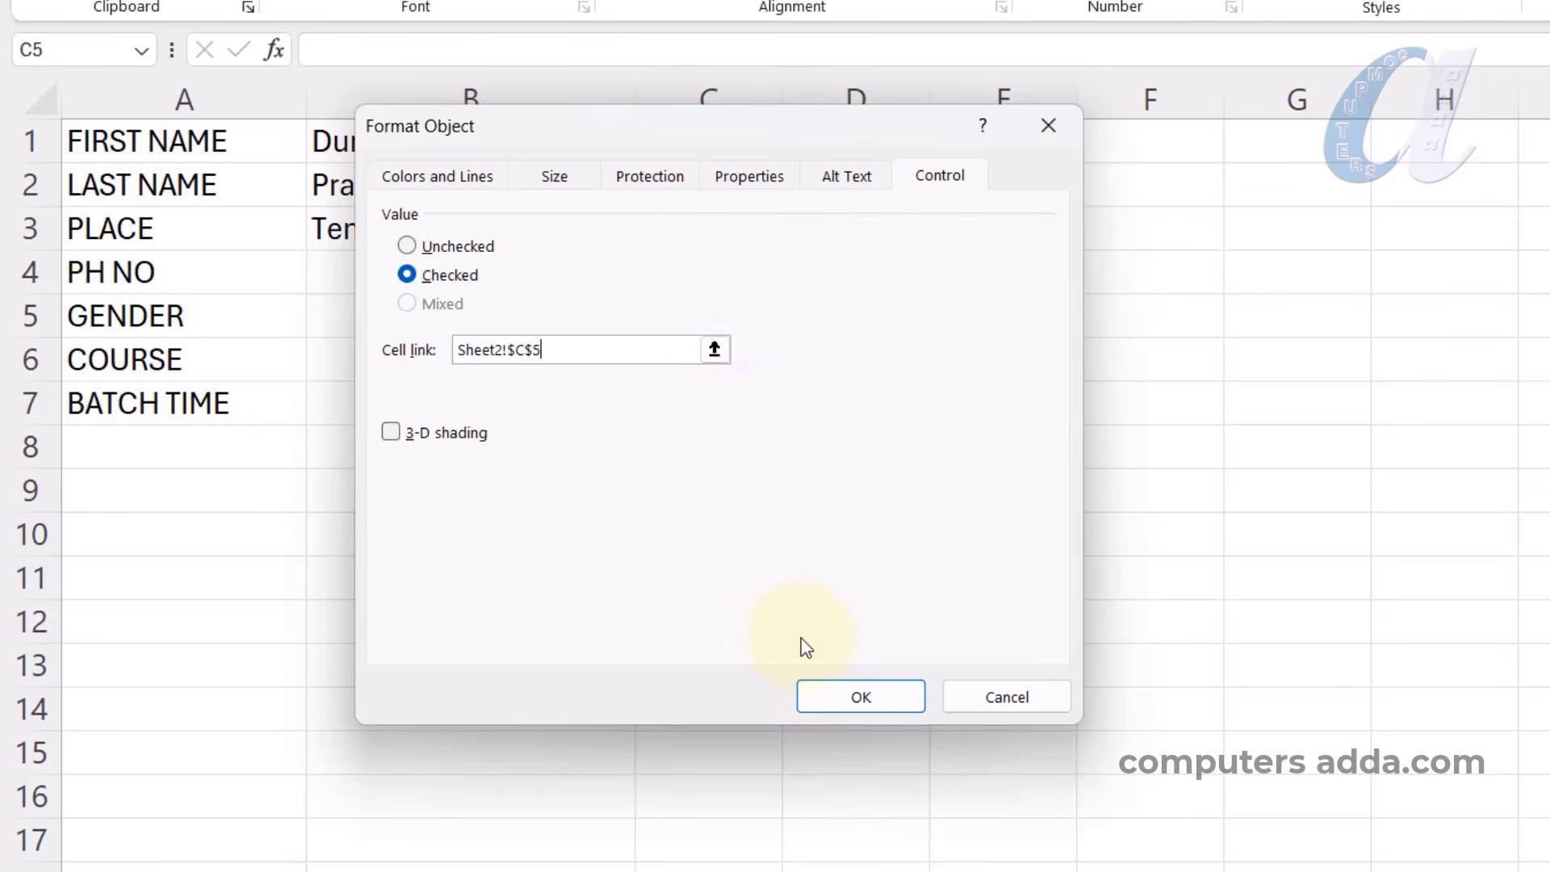
left_click(820, 696)
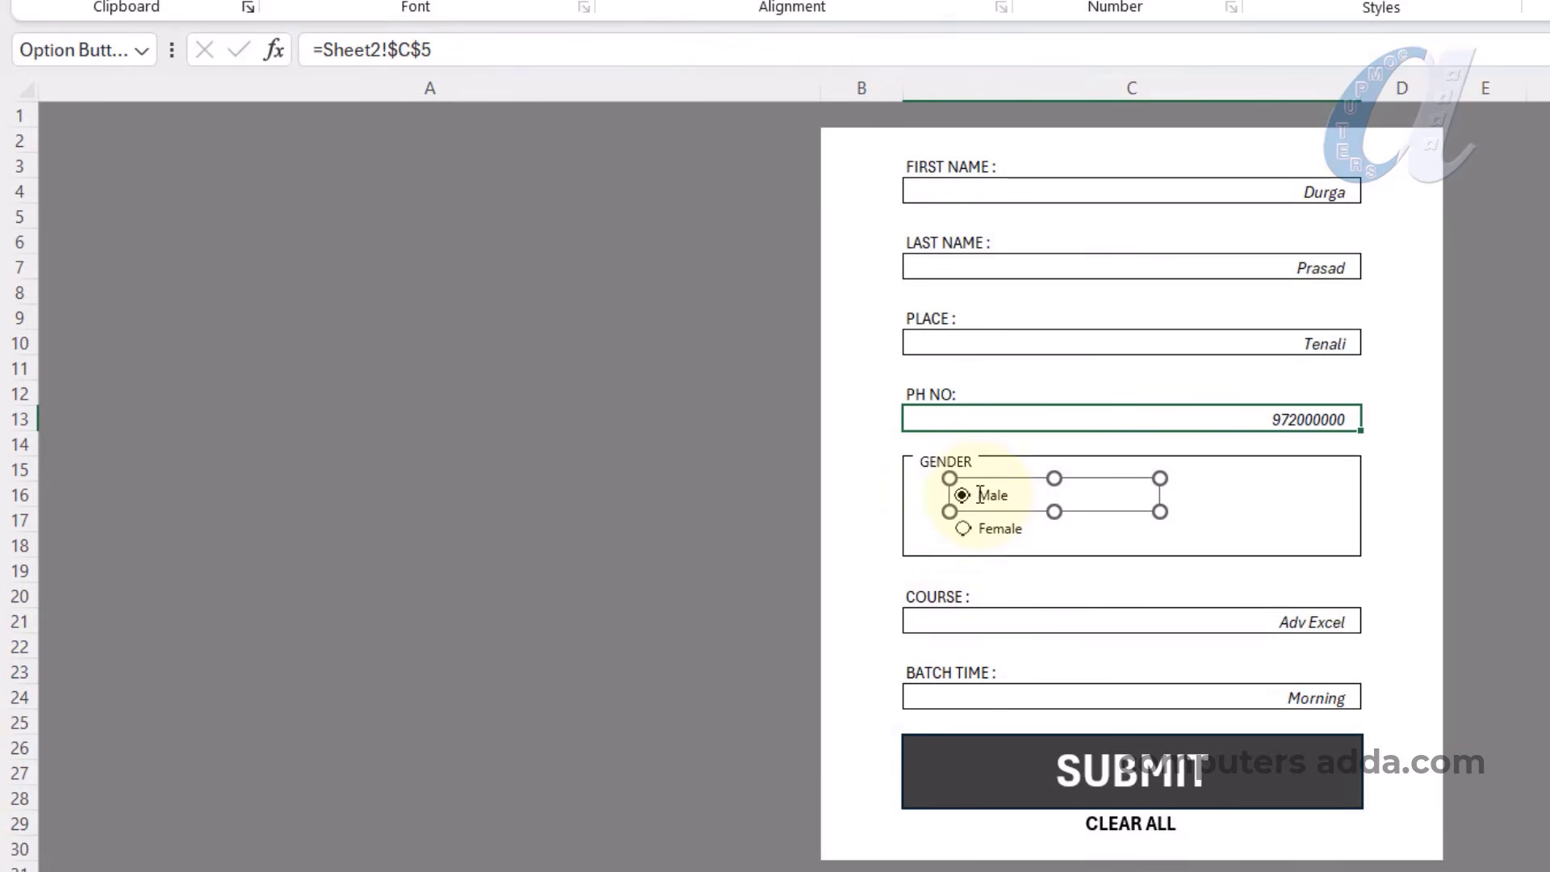
Select the Female option on the form, checking the linked cell C5 on Sheet2 before and after.
left_click(252, 866)
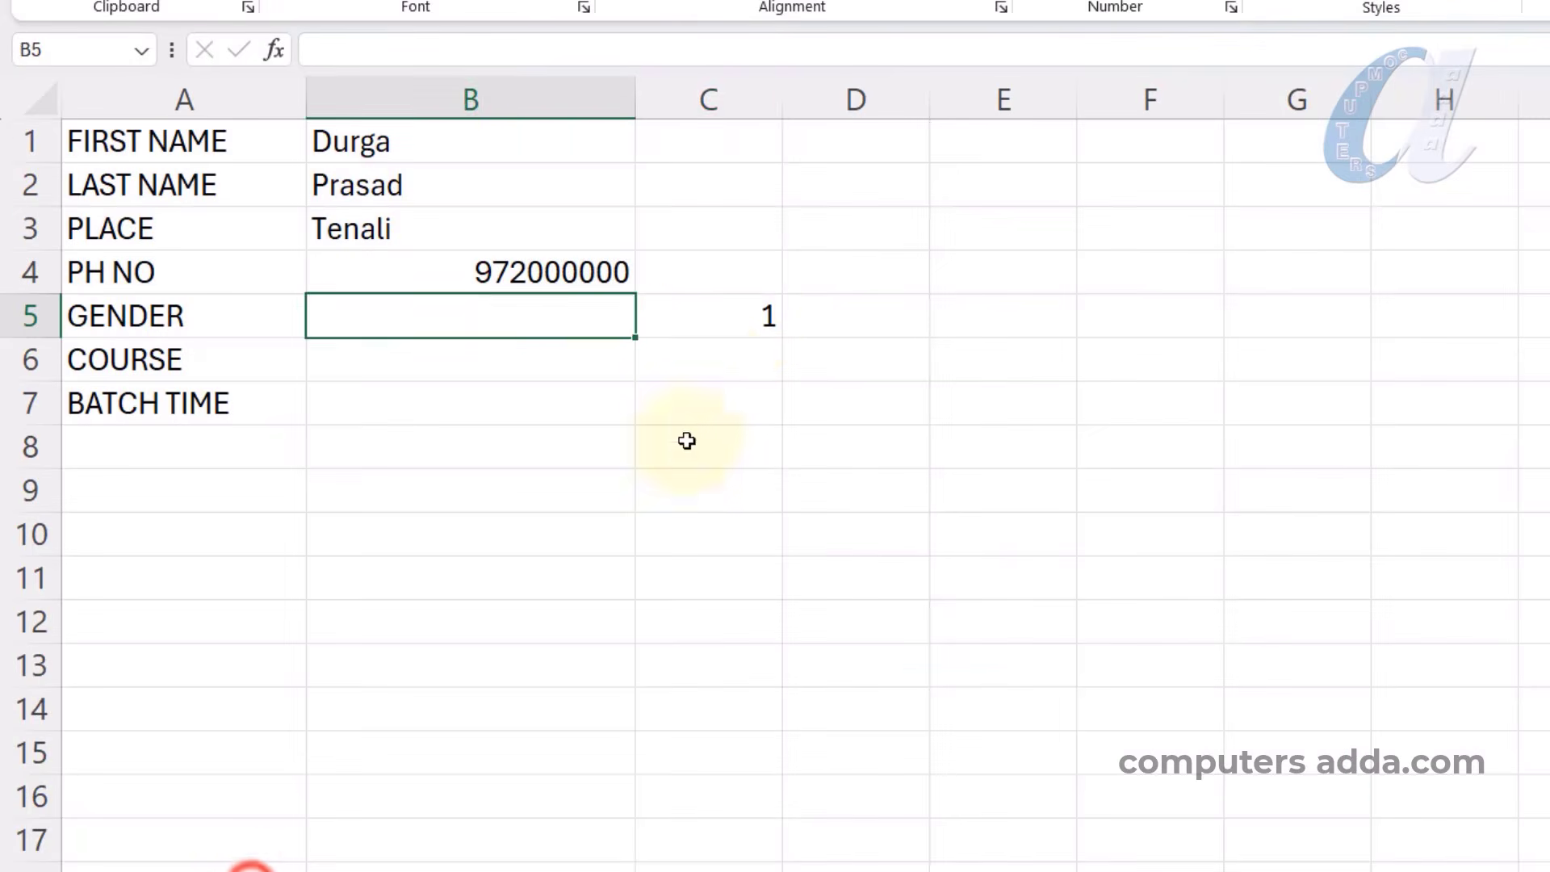
left_click(745, 321)
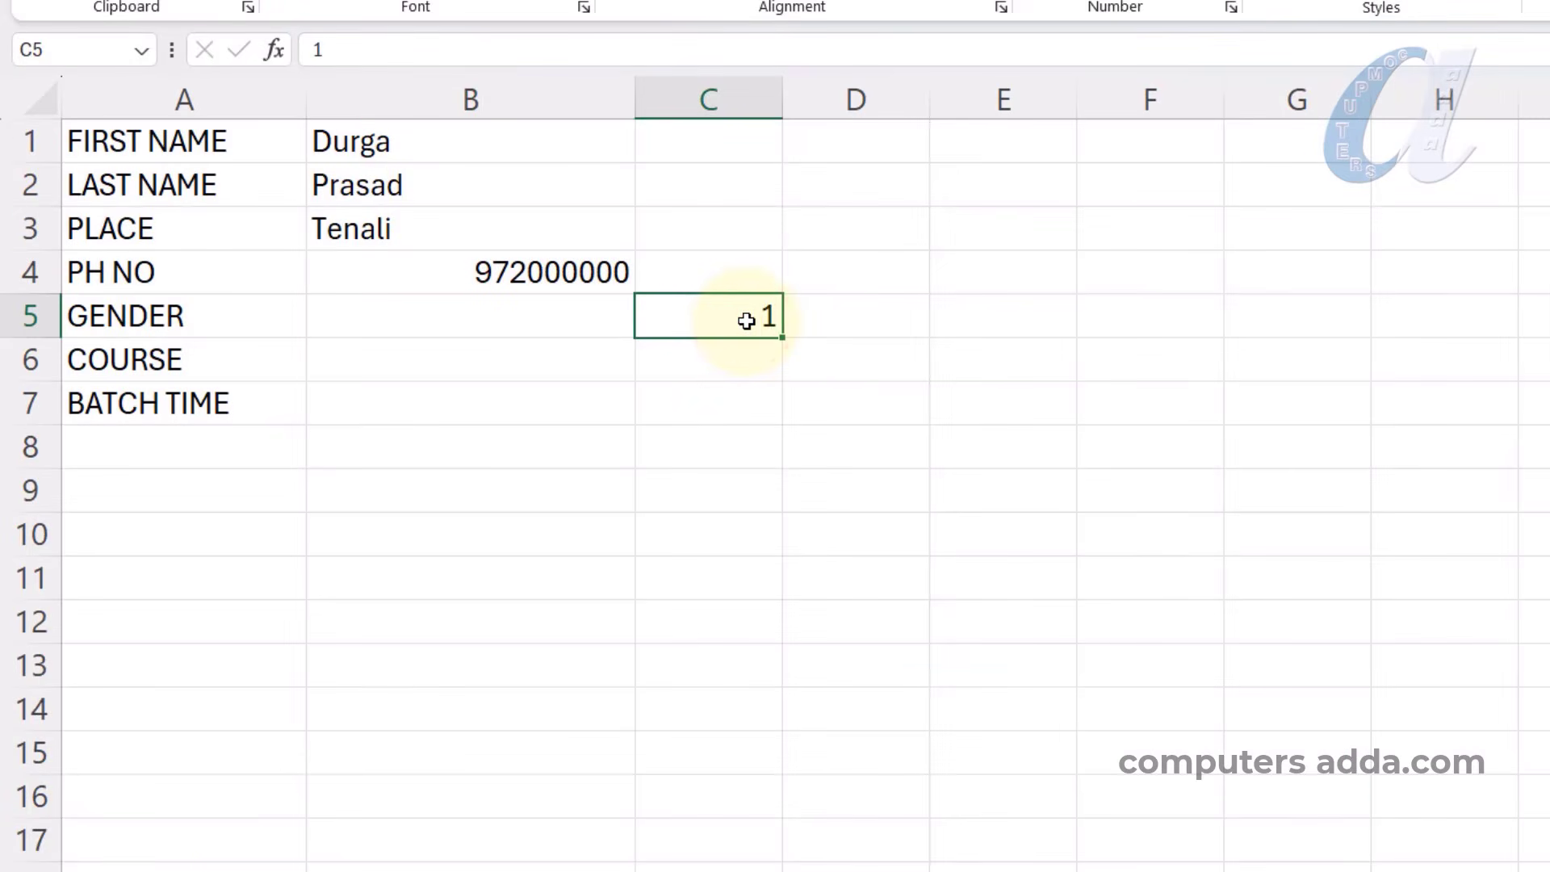
left_click(155, 864)
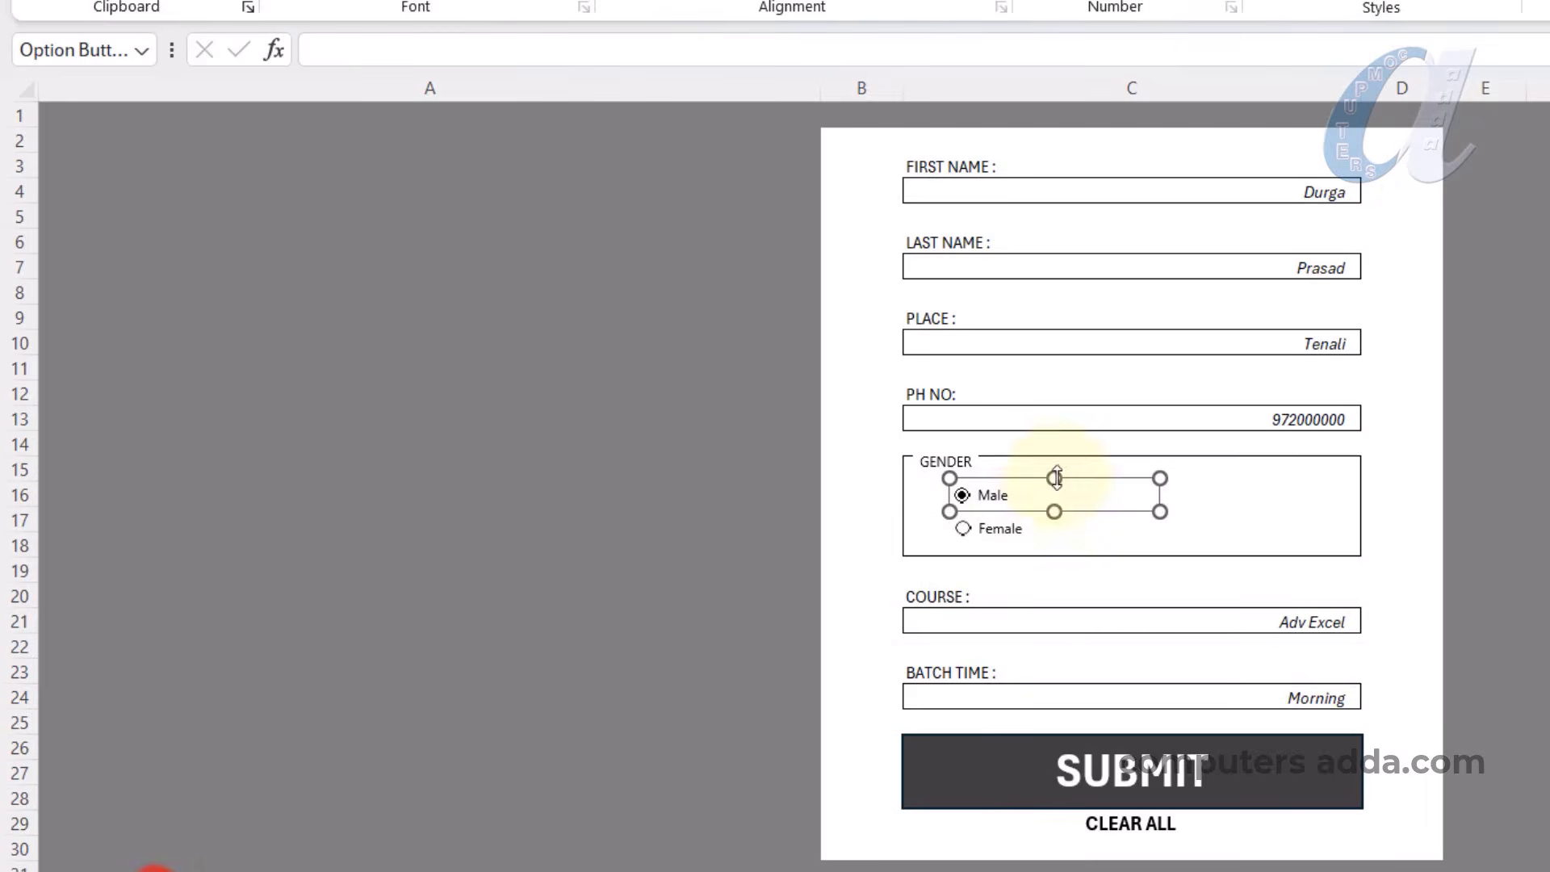
left_click(963, 530)
left_click(252, 865)
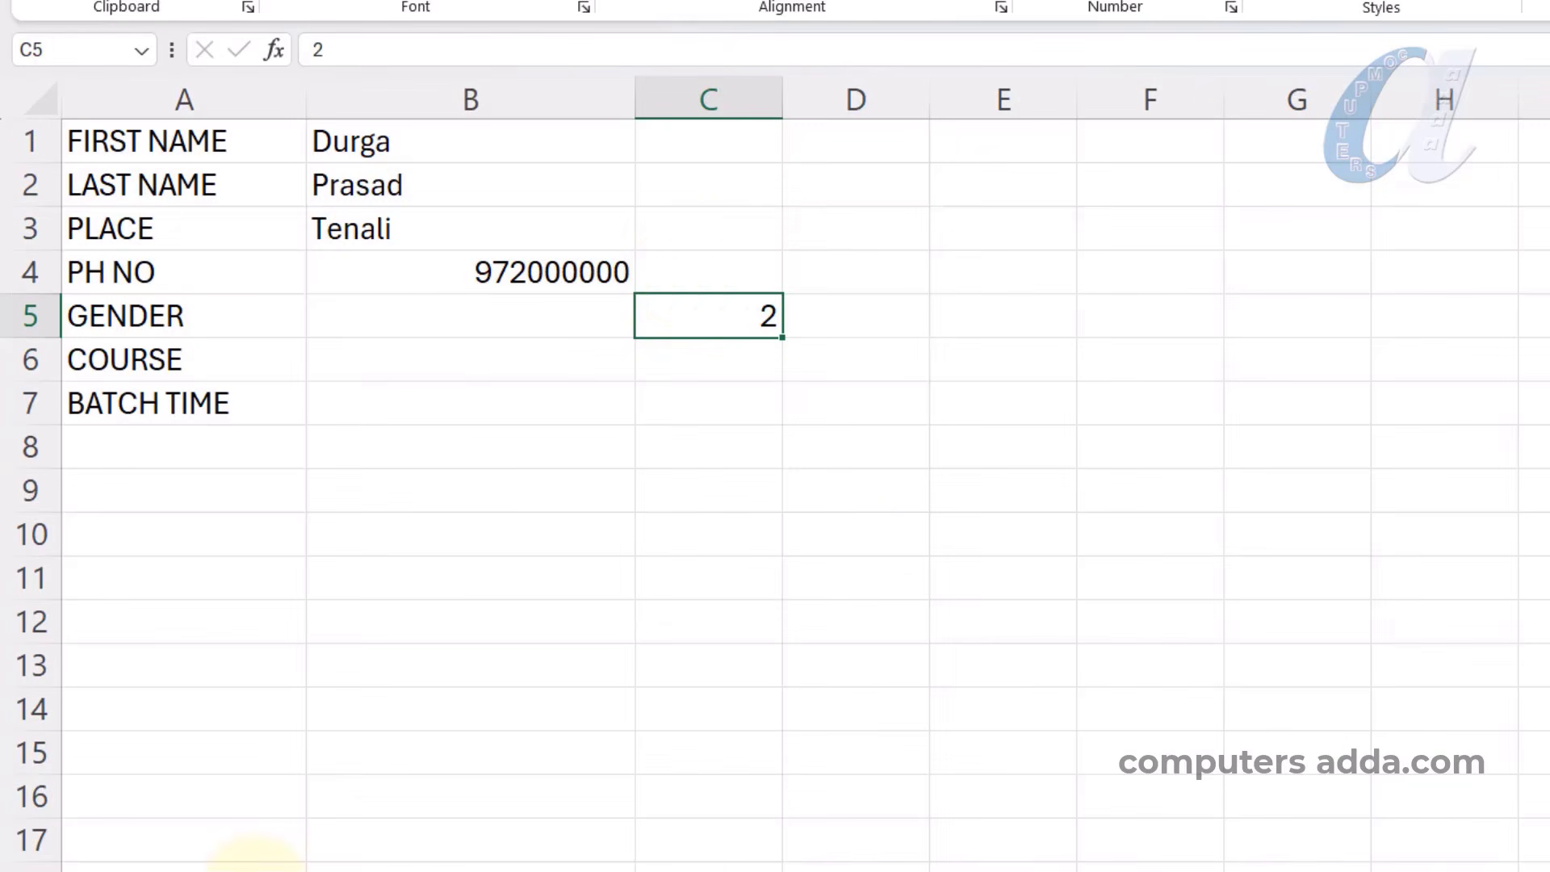
left_click(723, 326)
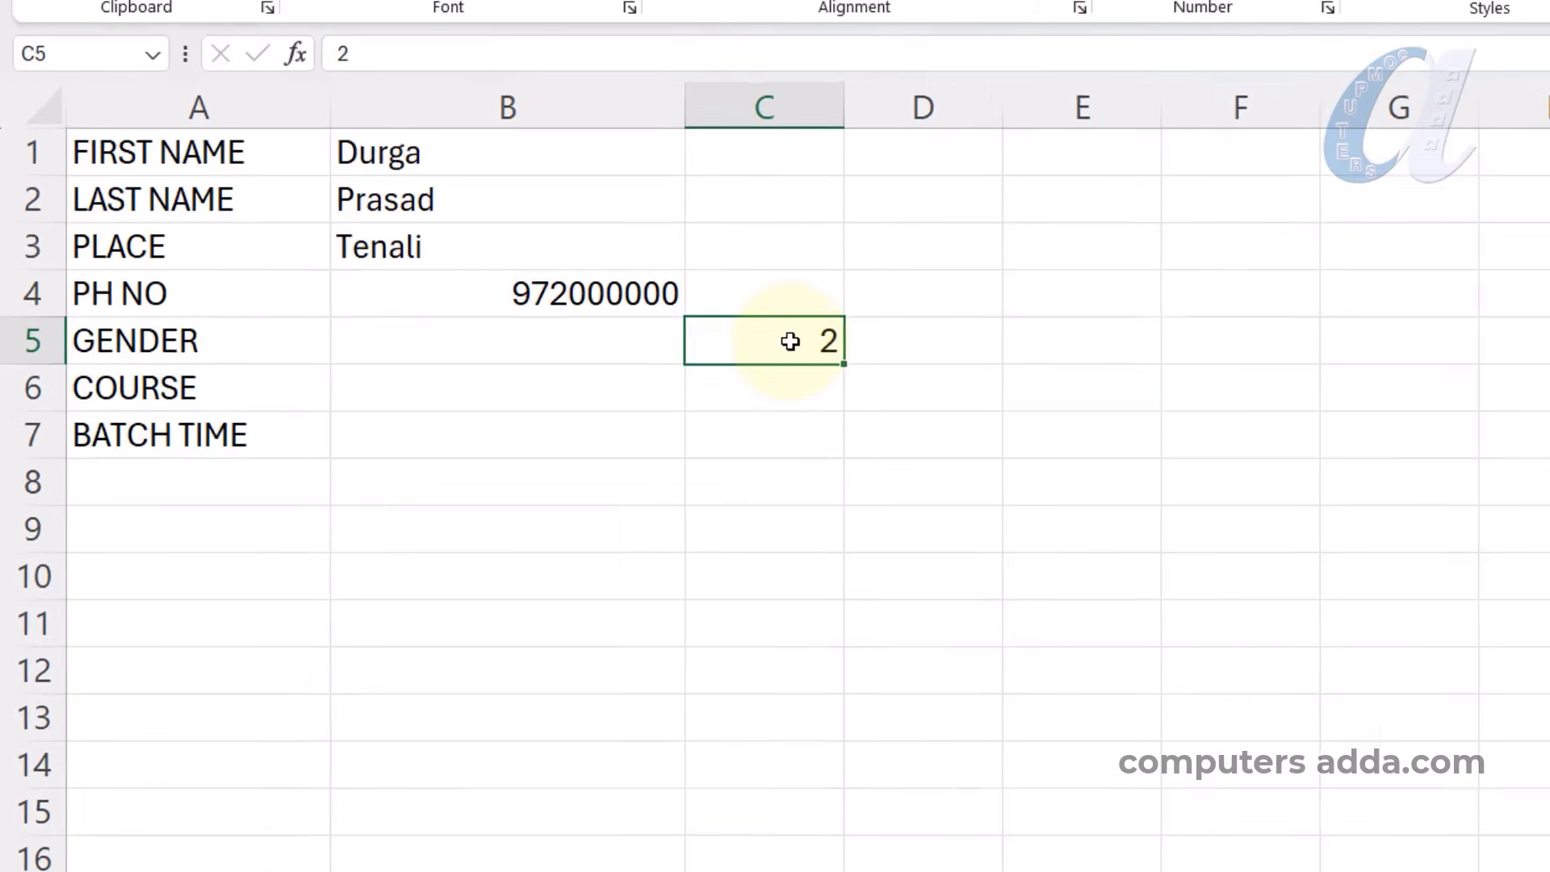
Enter the formula =IF(C5=1,"Male","Female") in Sheet2 cell B5 for GENDER and select the Male option on the form.
left_click(579, 322)
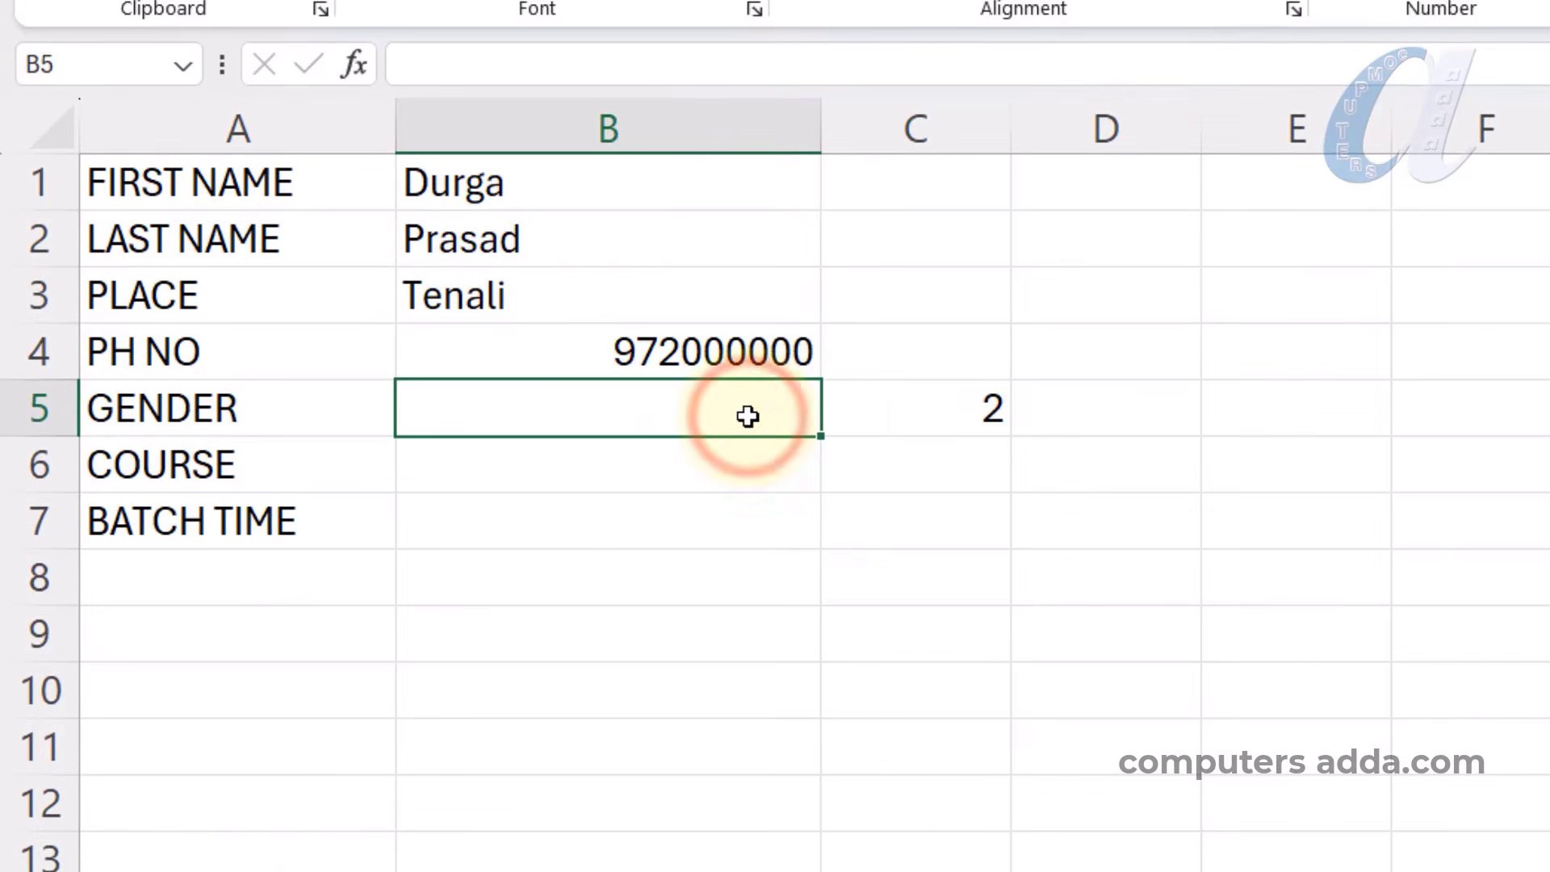
type("=")
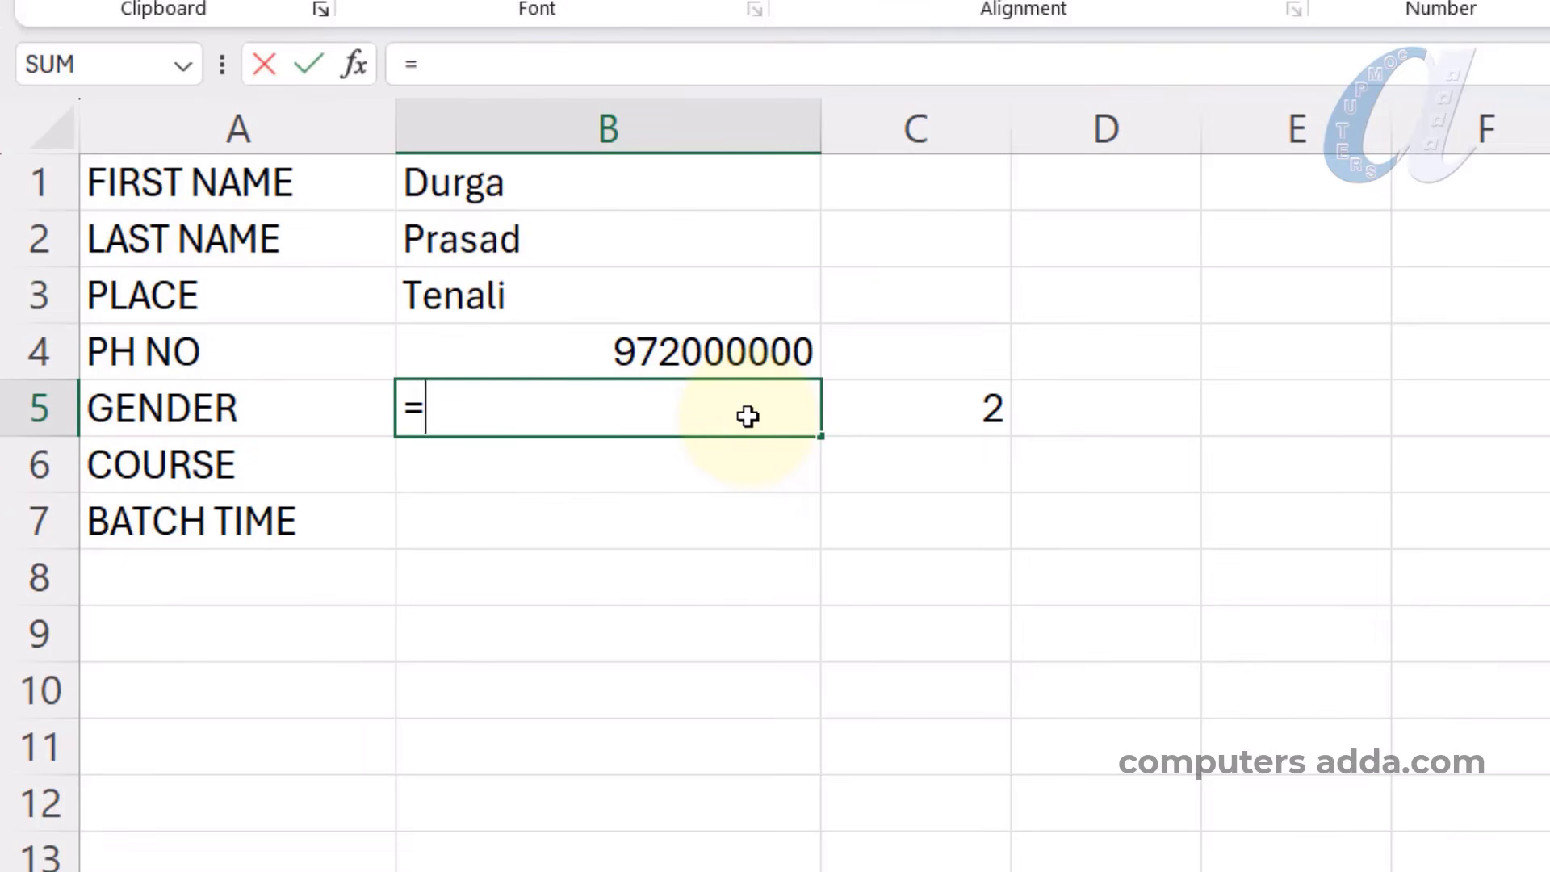
type("IF")
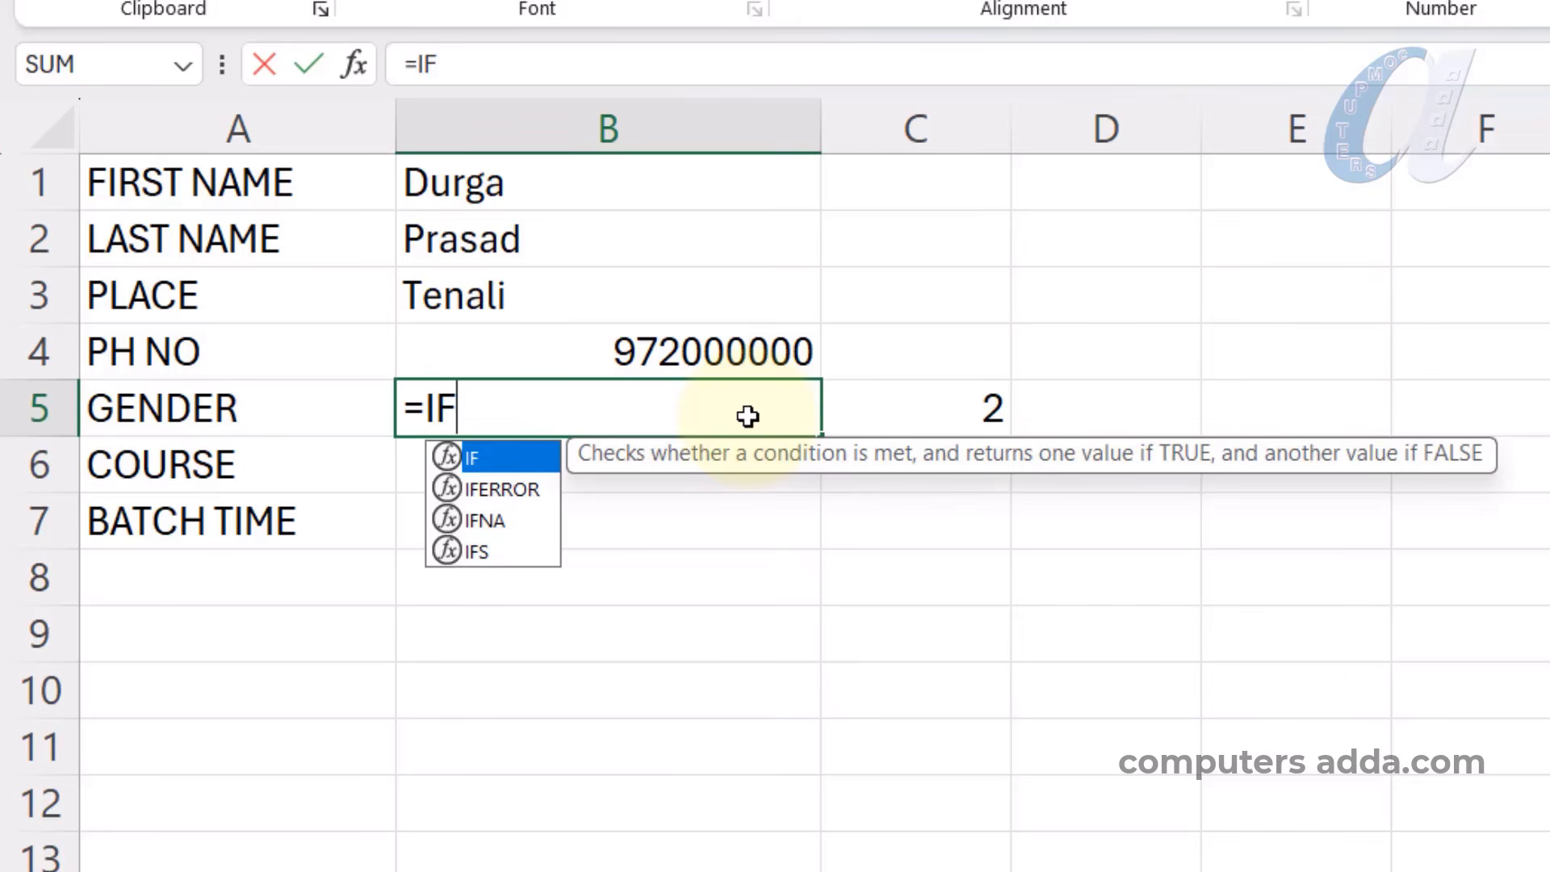
type("(")
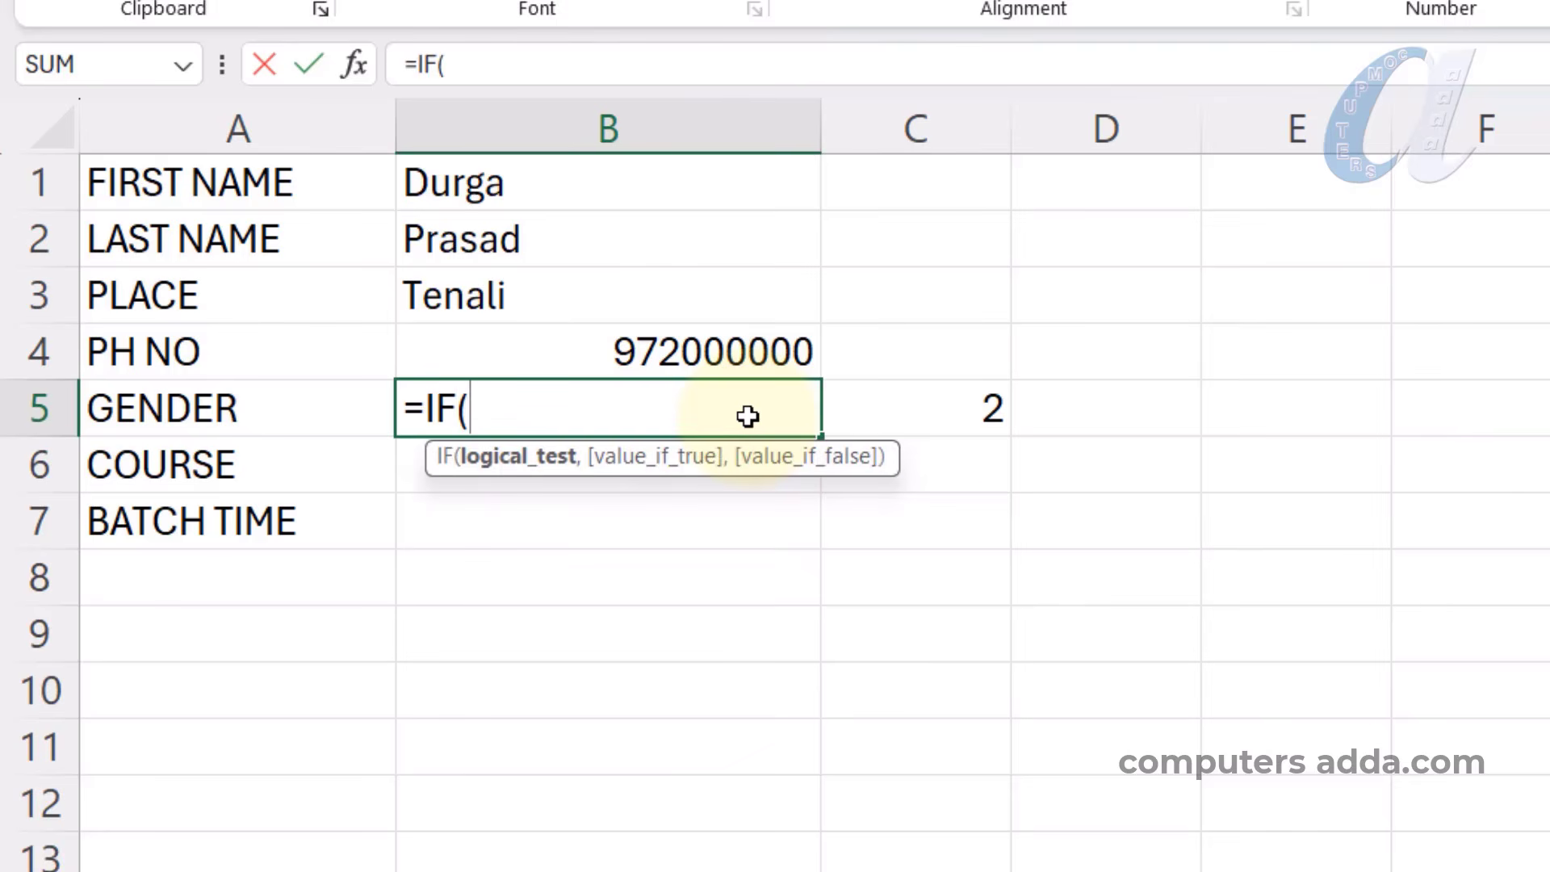
left_click(894, 410)
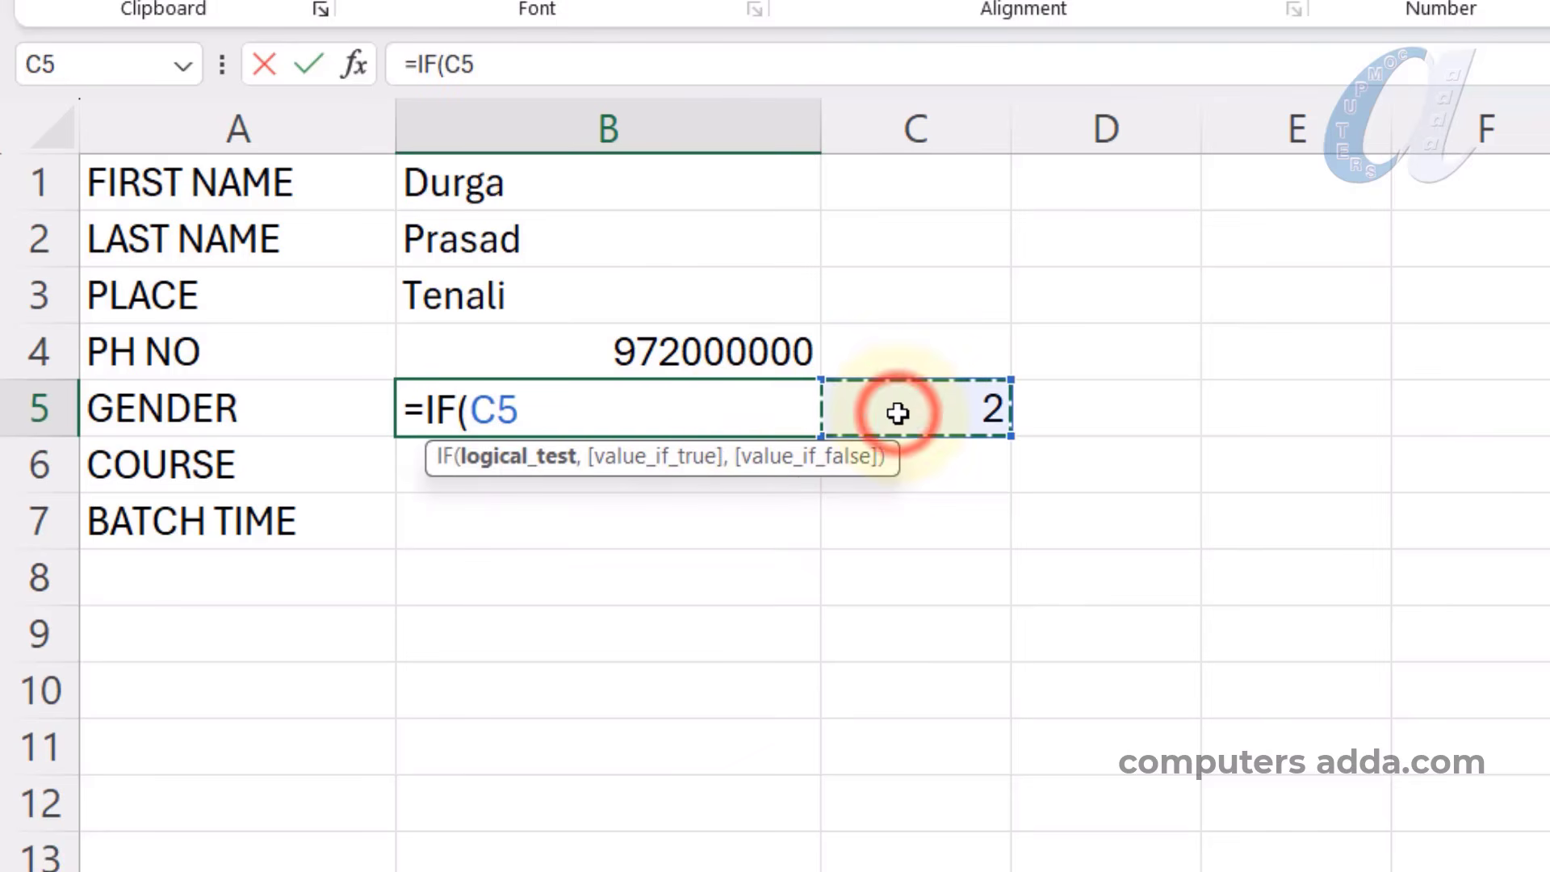
type("=")
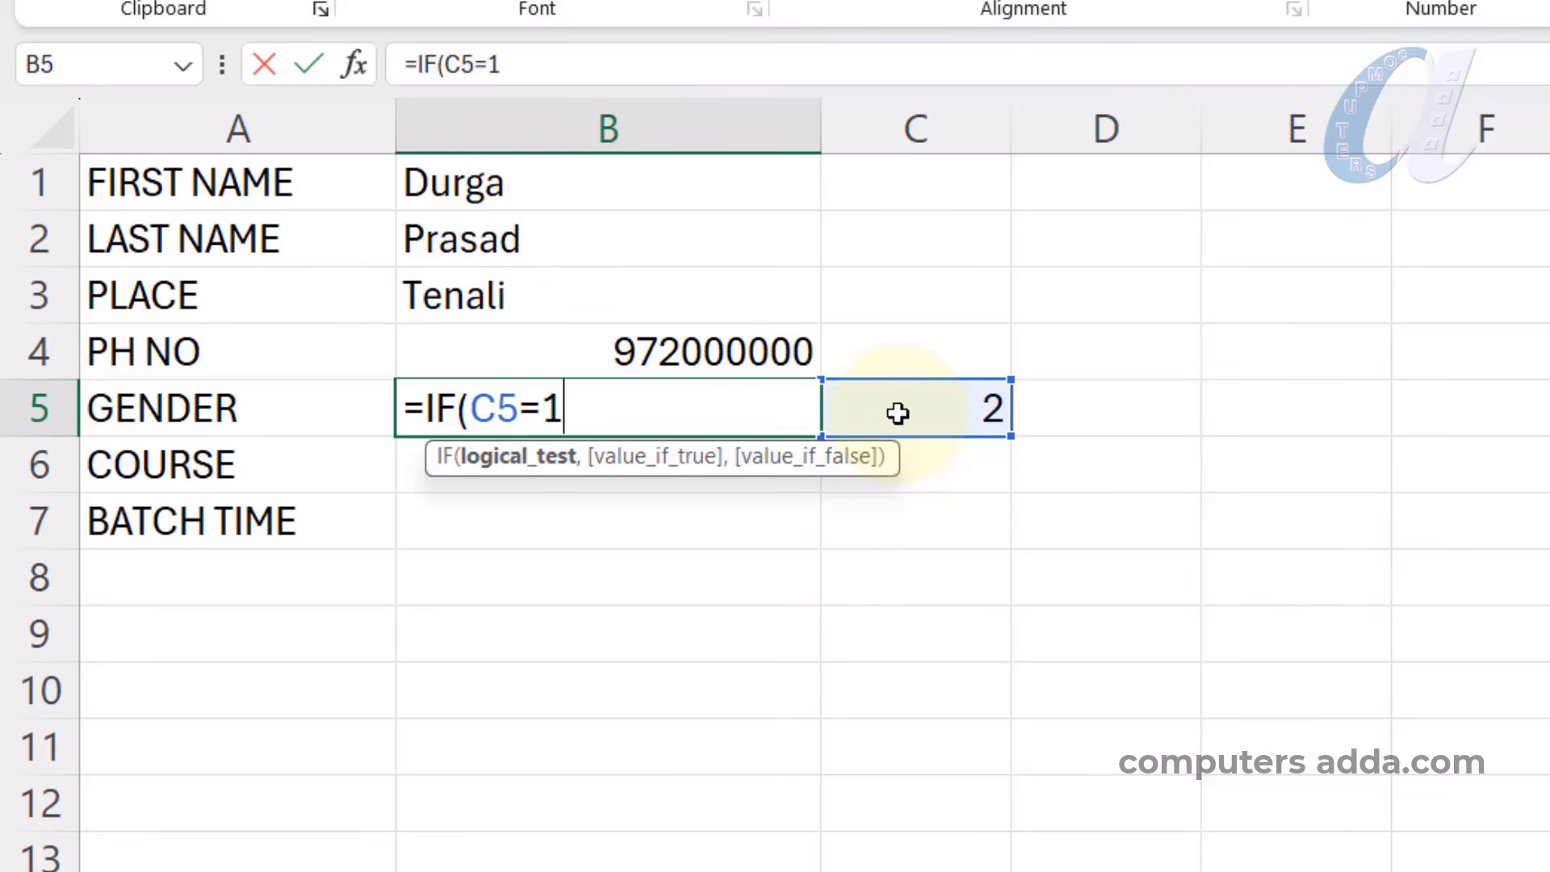
type("1,")
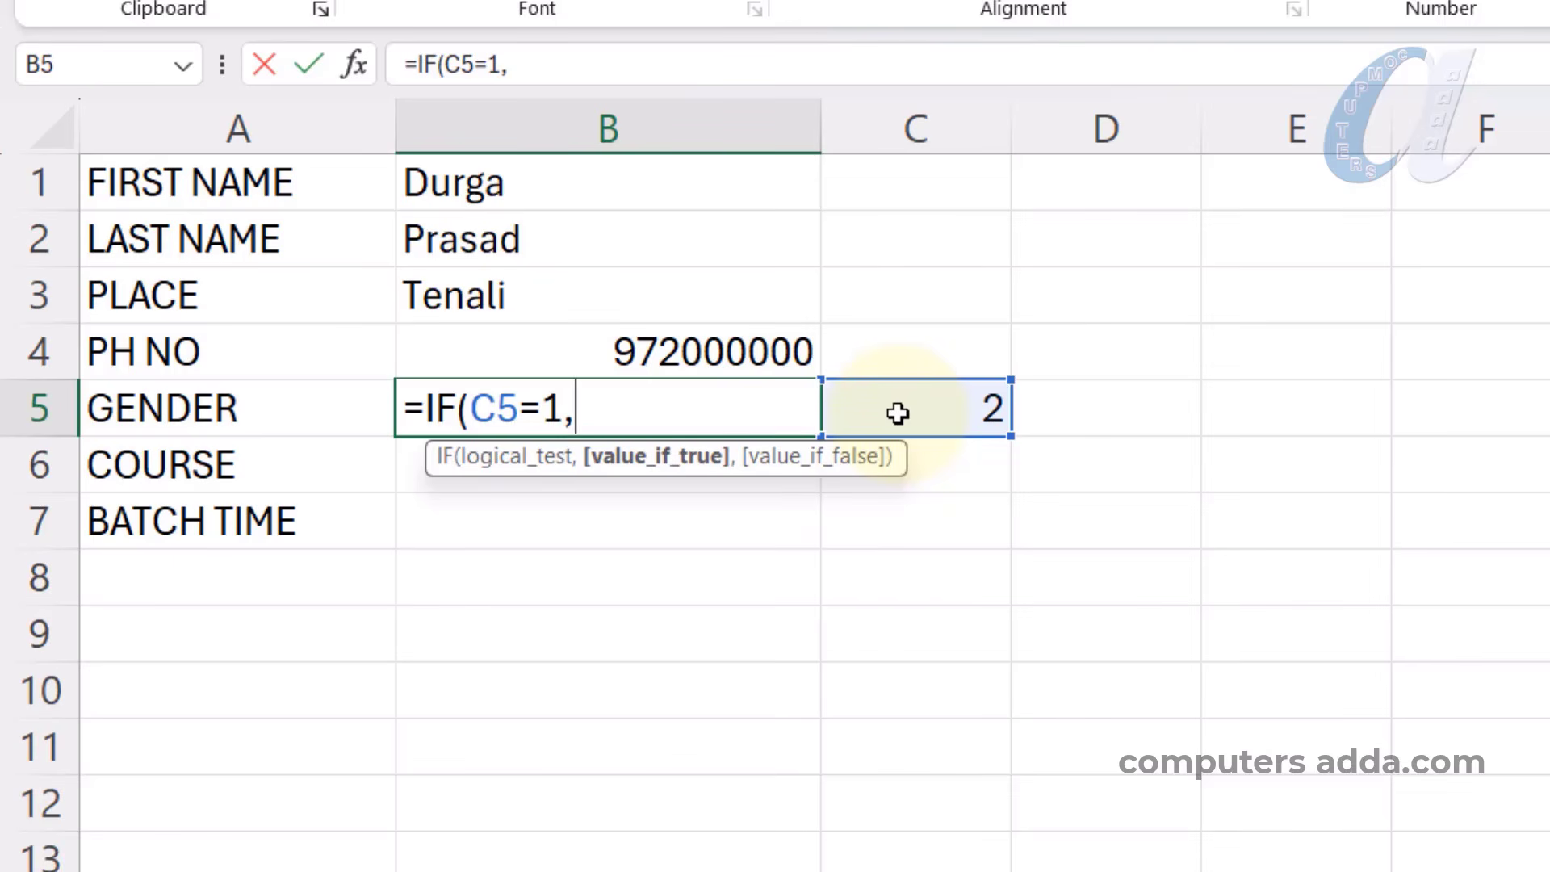
type("\"M")
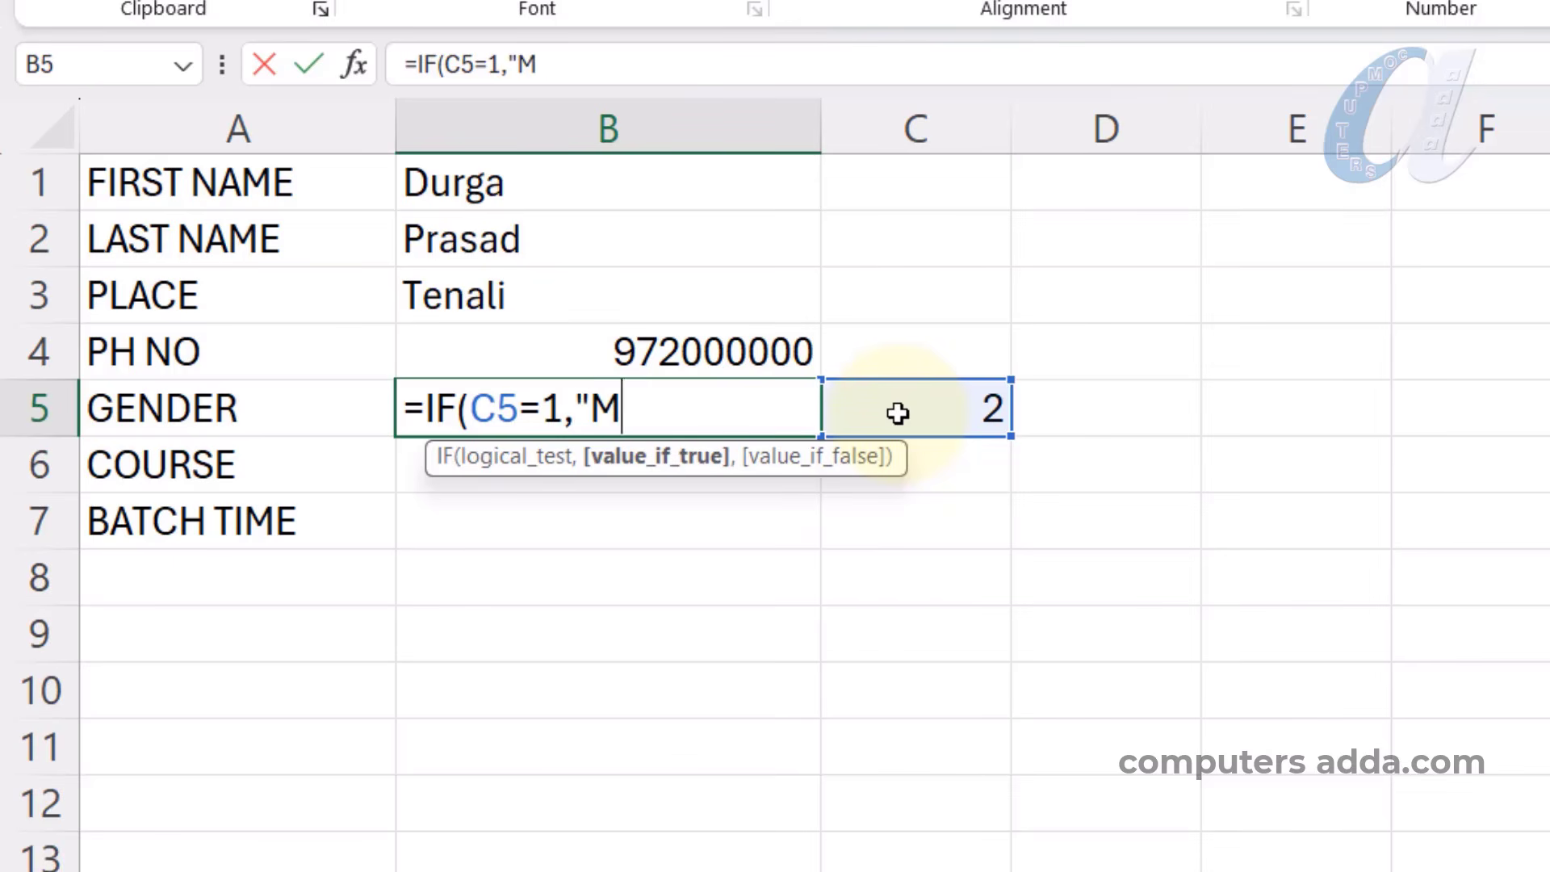
type("ale\",")
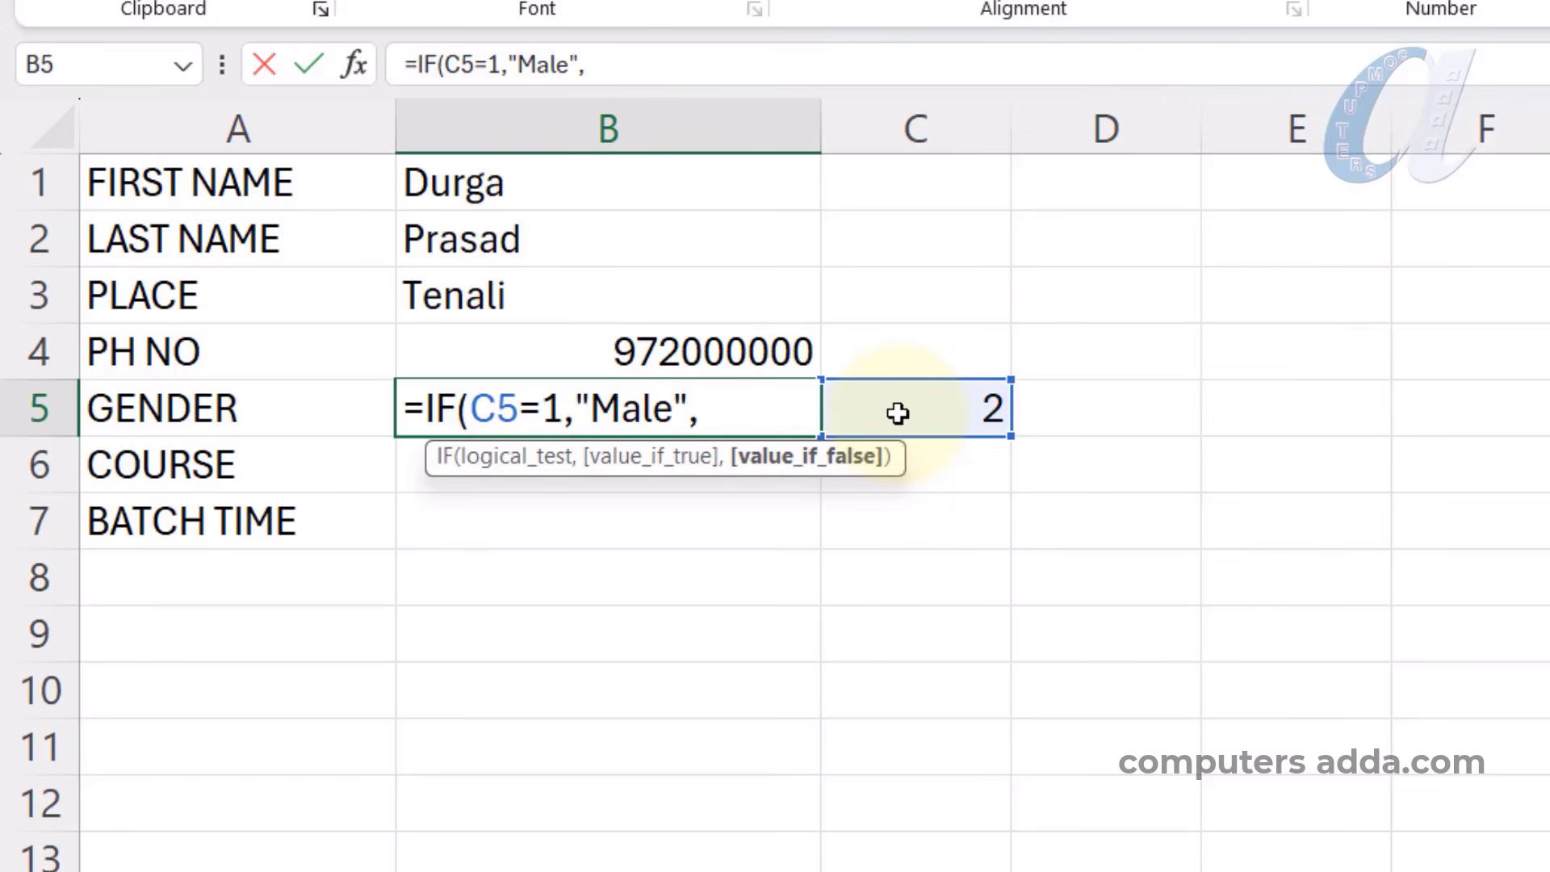
type("\"Female")
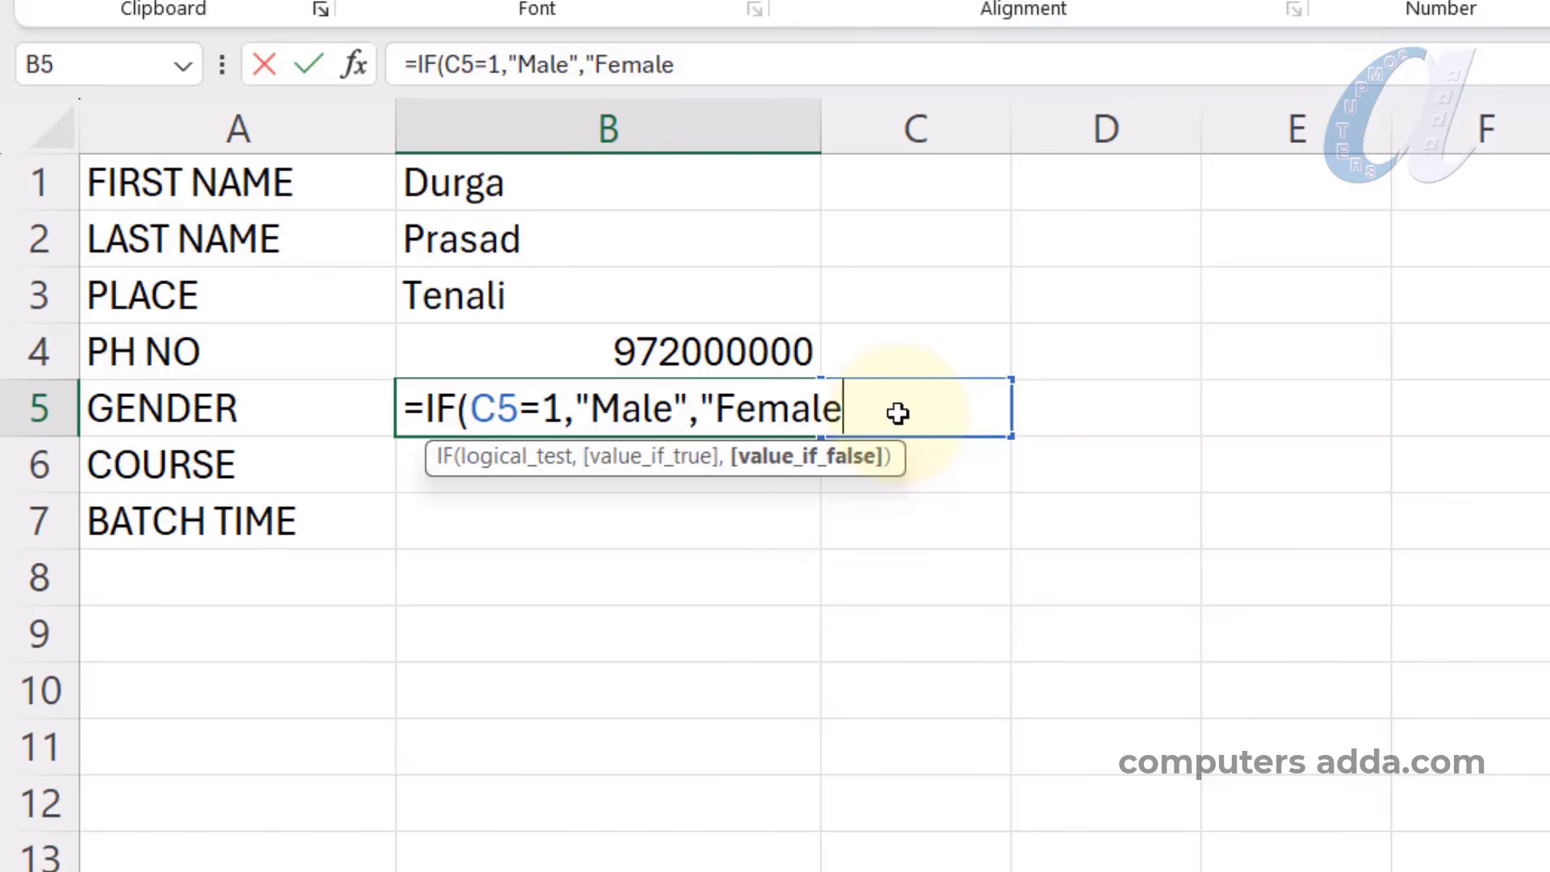
key("Return")
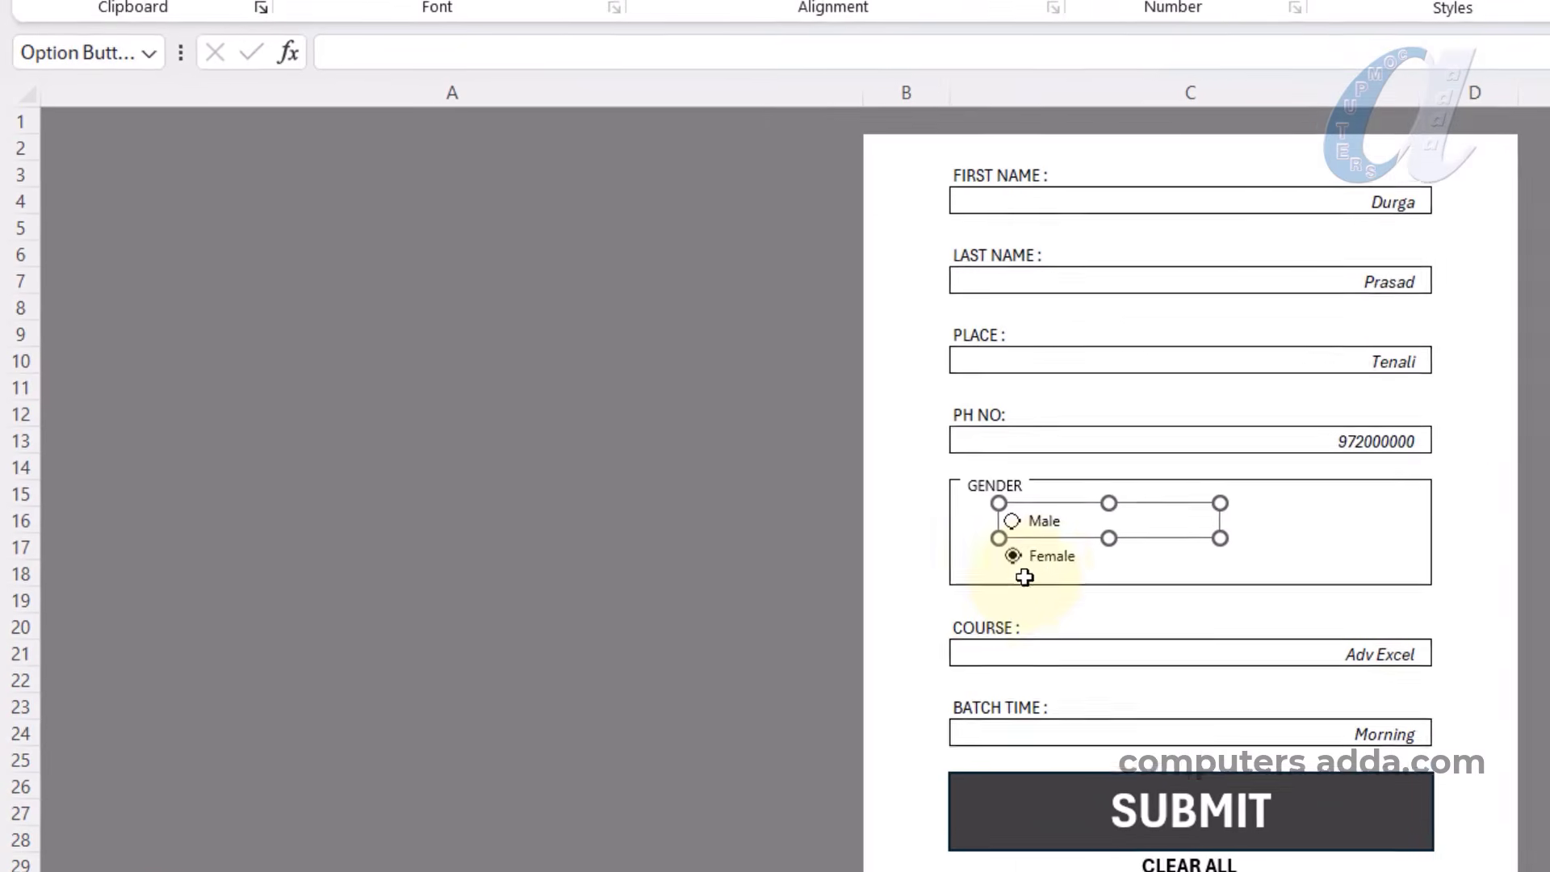
key("Escape")
left_click(1004, 517)
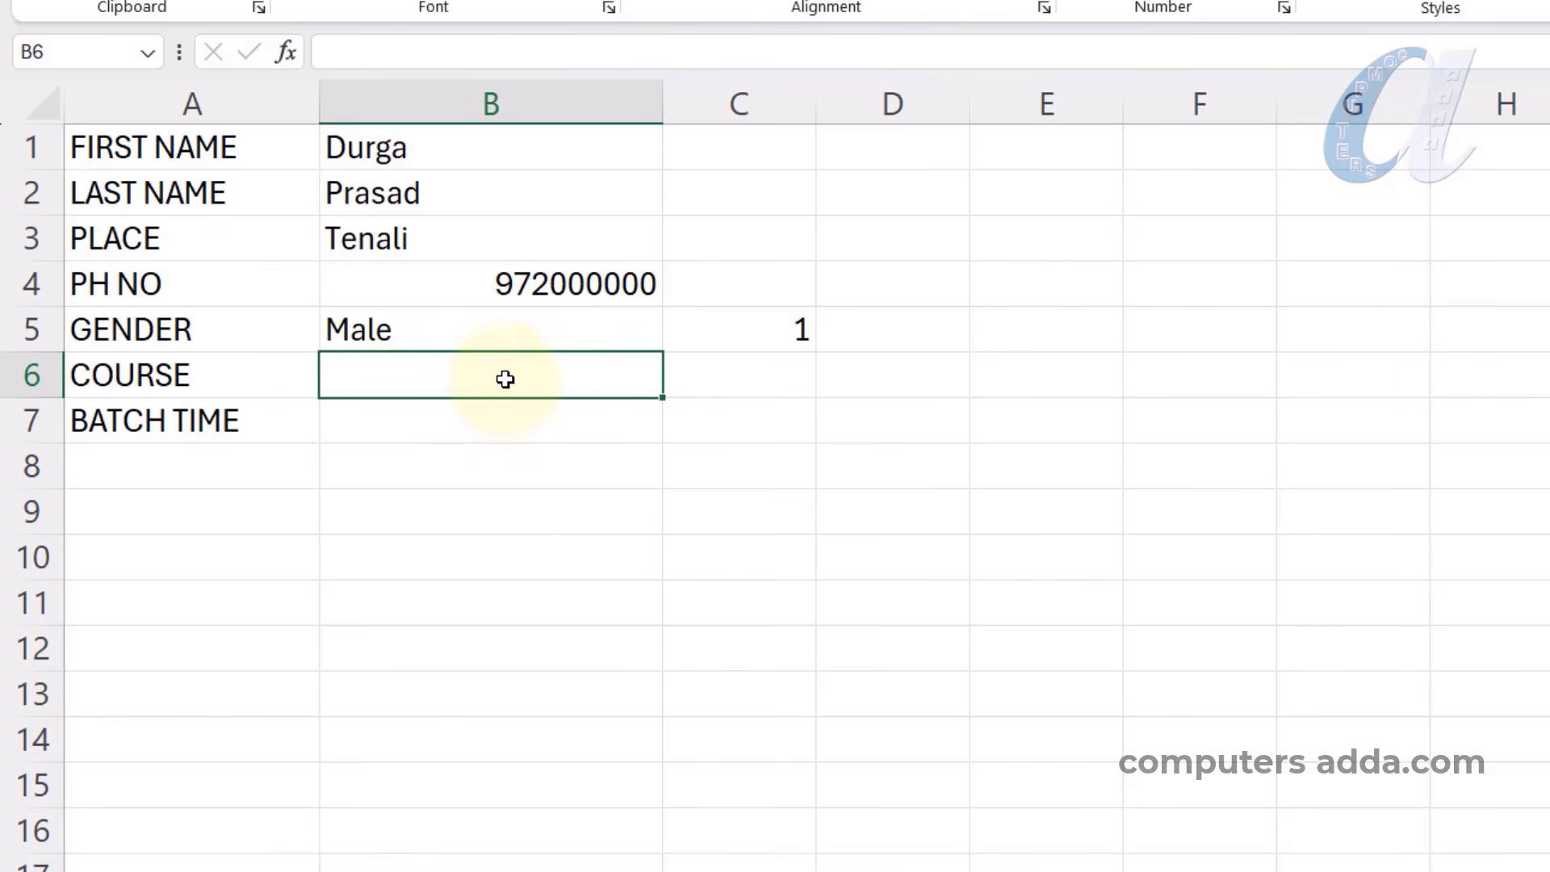
Link Sheet2 cell B6 to the form's COURSE box with the formula =FORM!C21.
type("=")
left_click(167, 866)
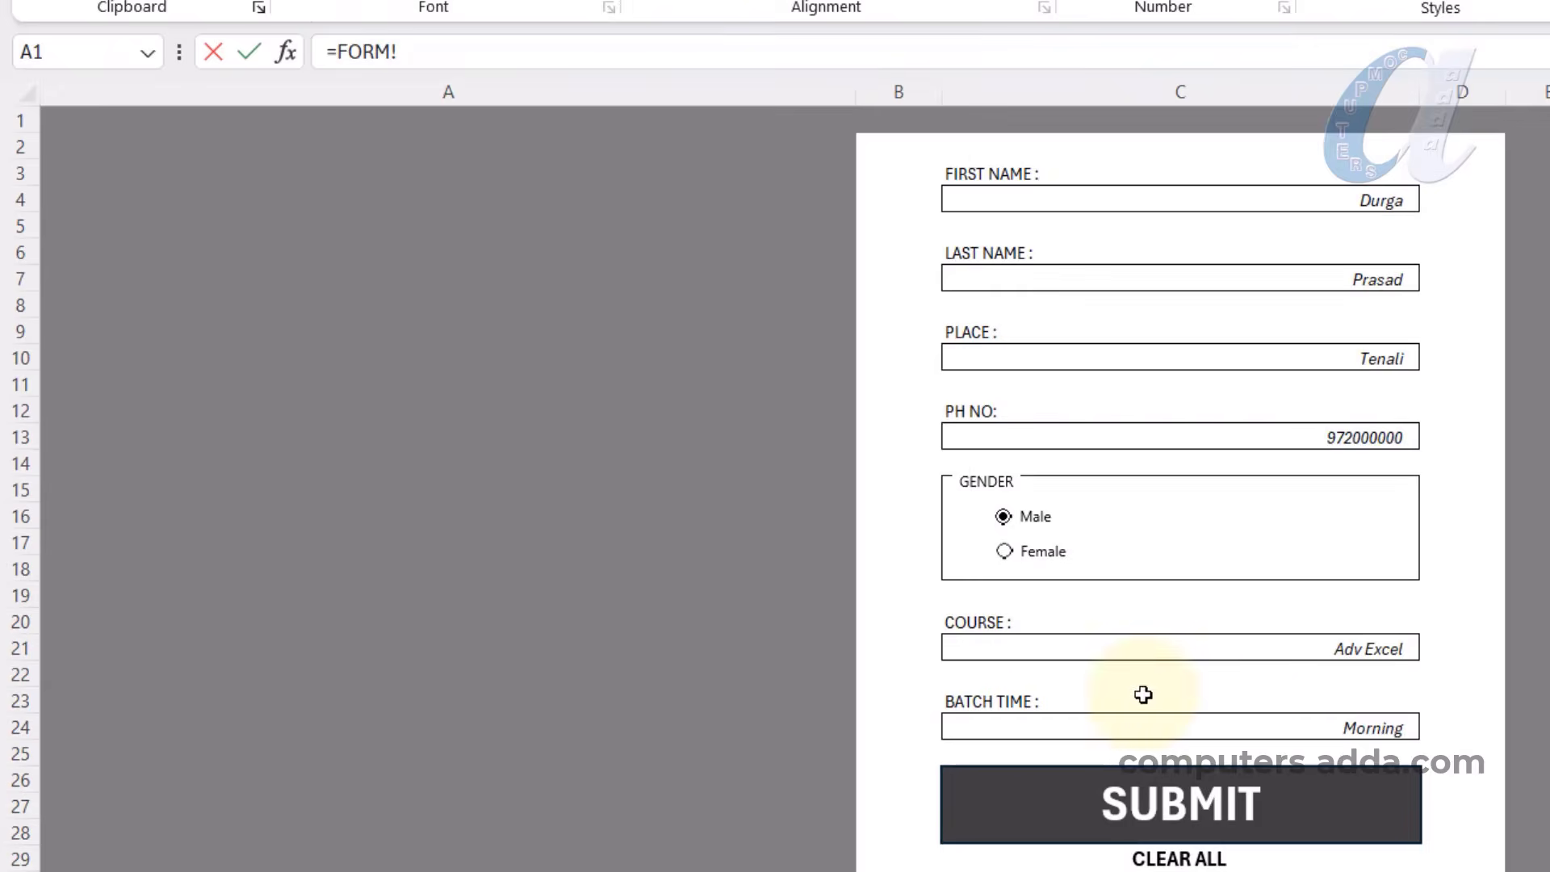
left_click(1348, 647)
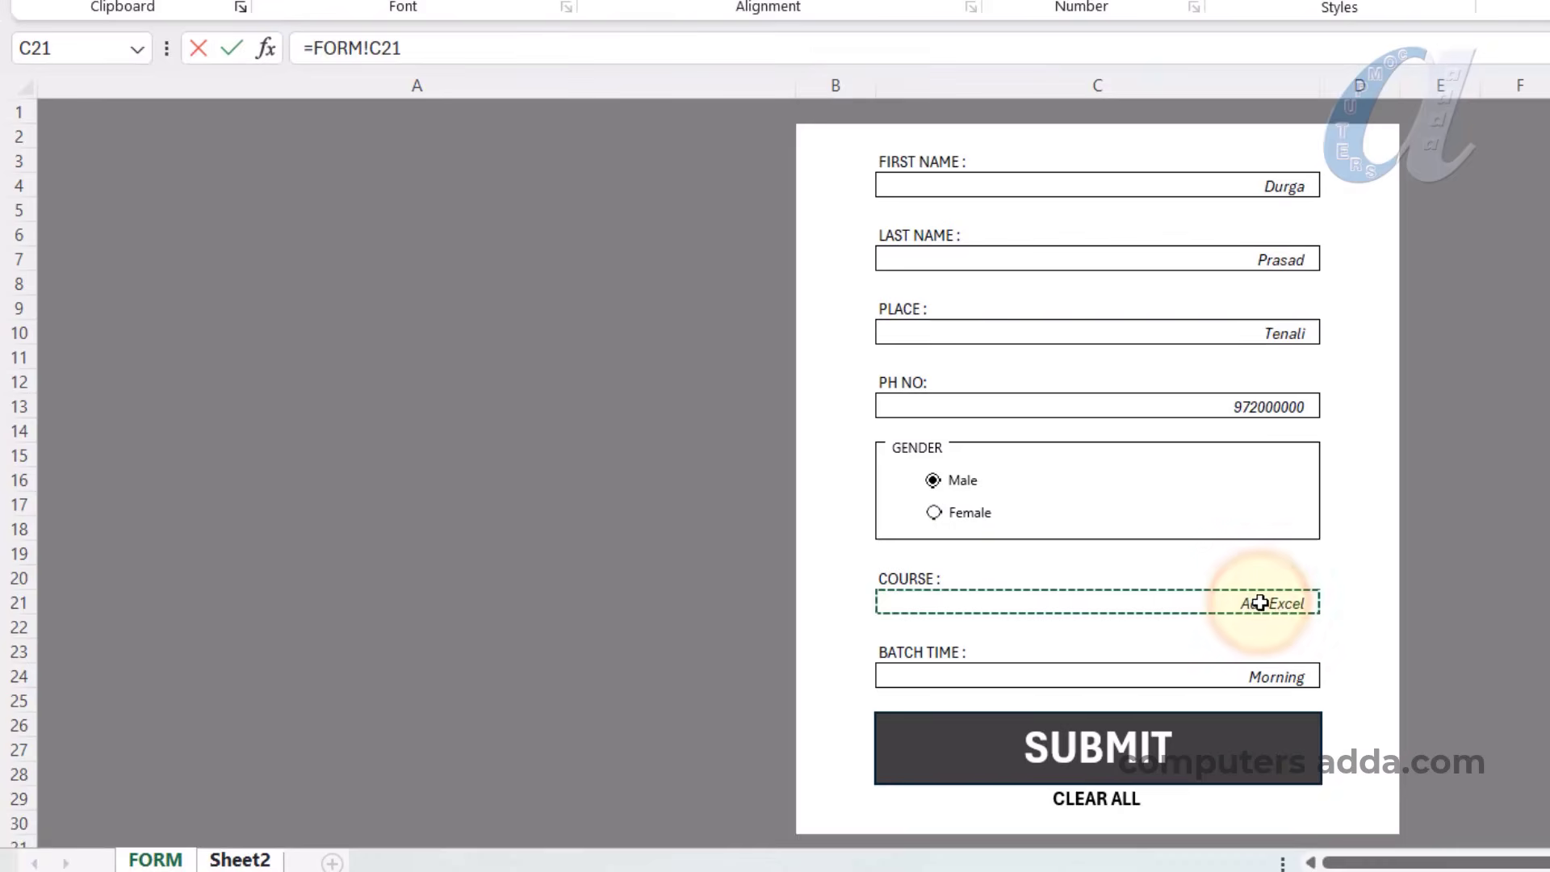
key("Return")
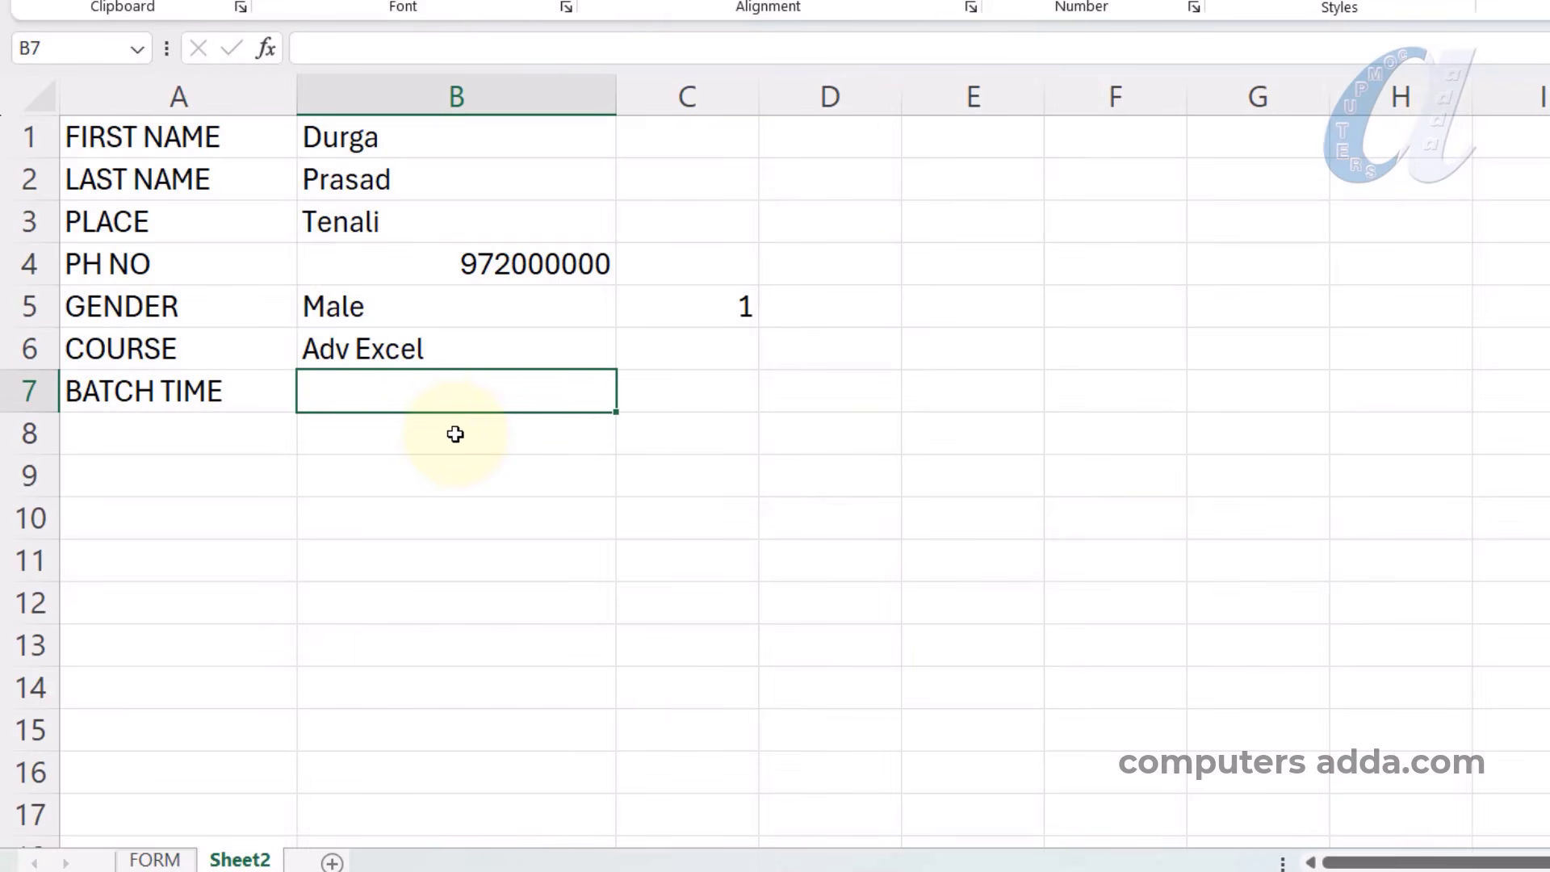
Link Sheet2 cell B7 to the form's BATCH TIME box with the formula =FORM!C24 and check it on Sheet2.
type("=")
left_click(156, 860)
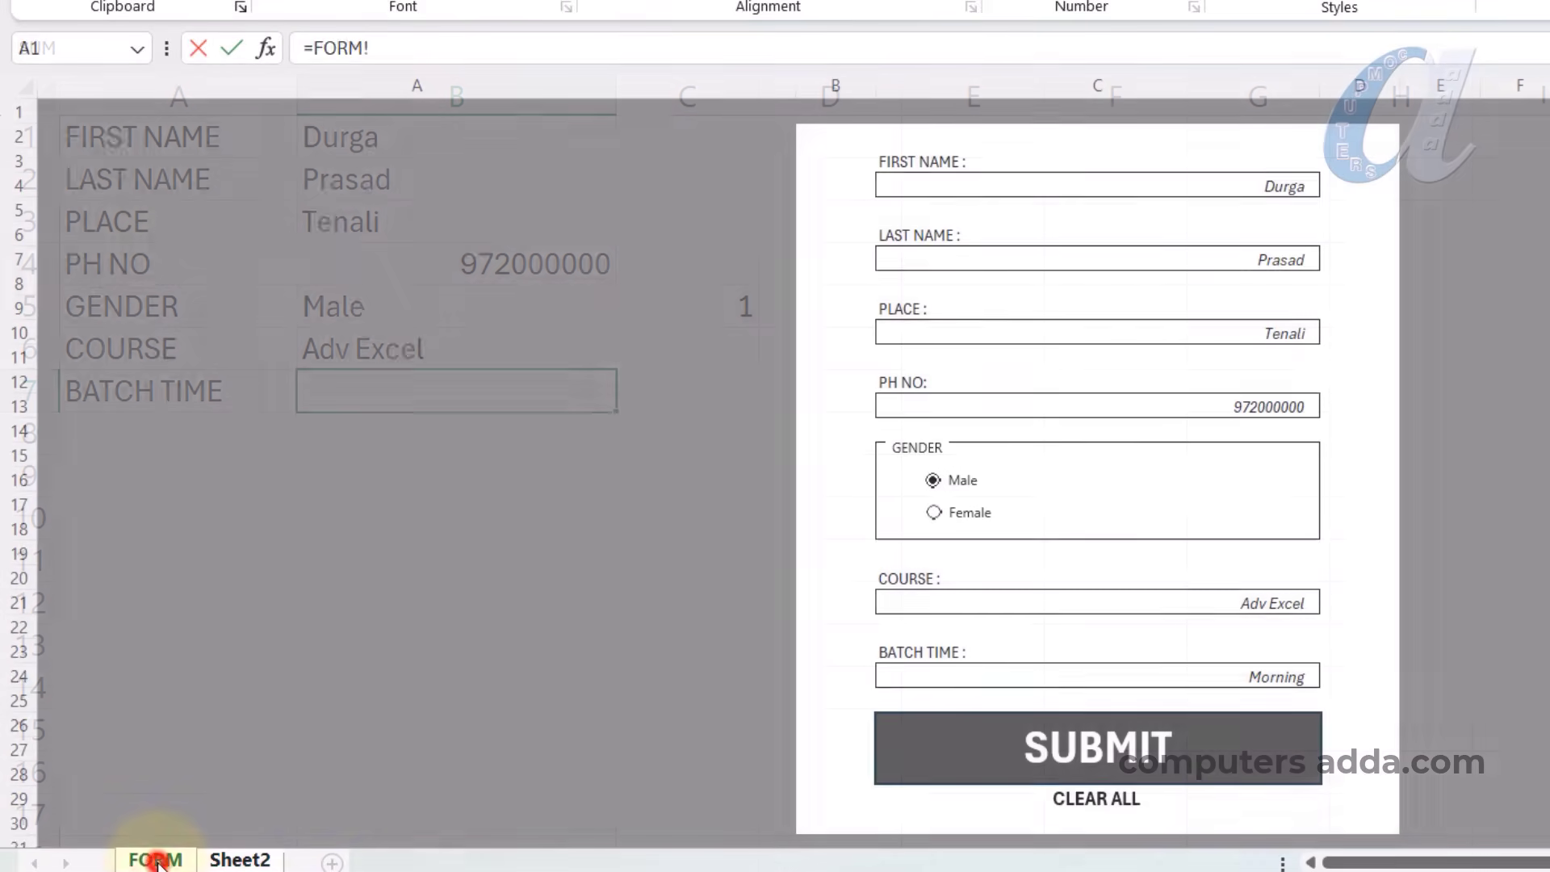
left_click(1249, 675)
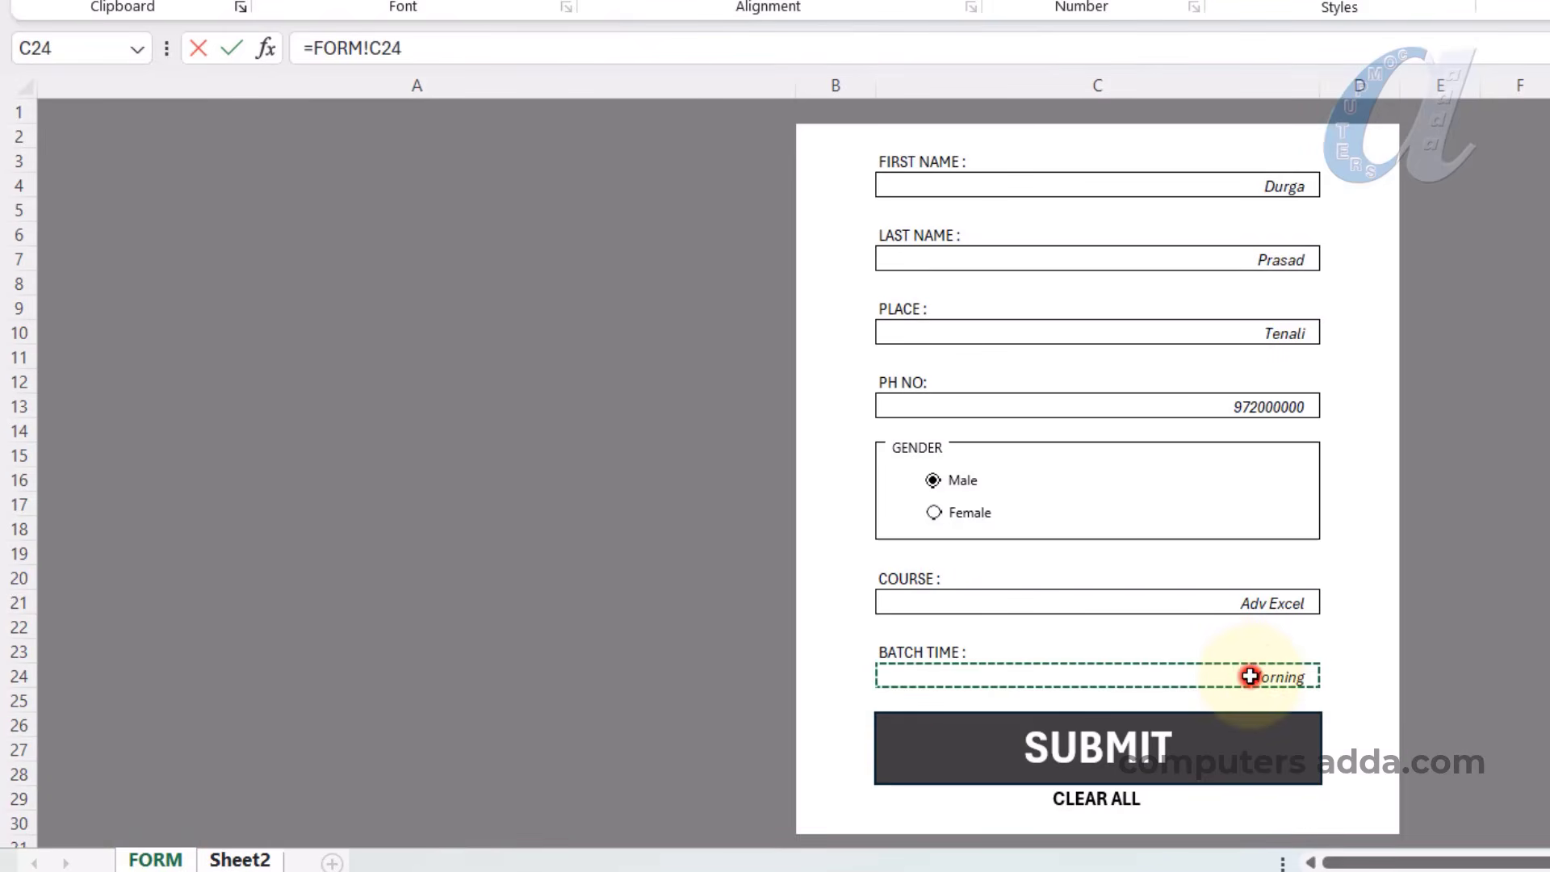
key("Return")
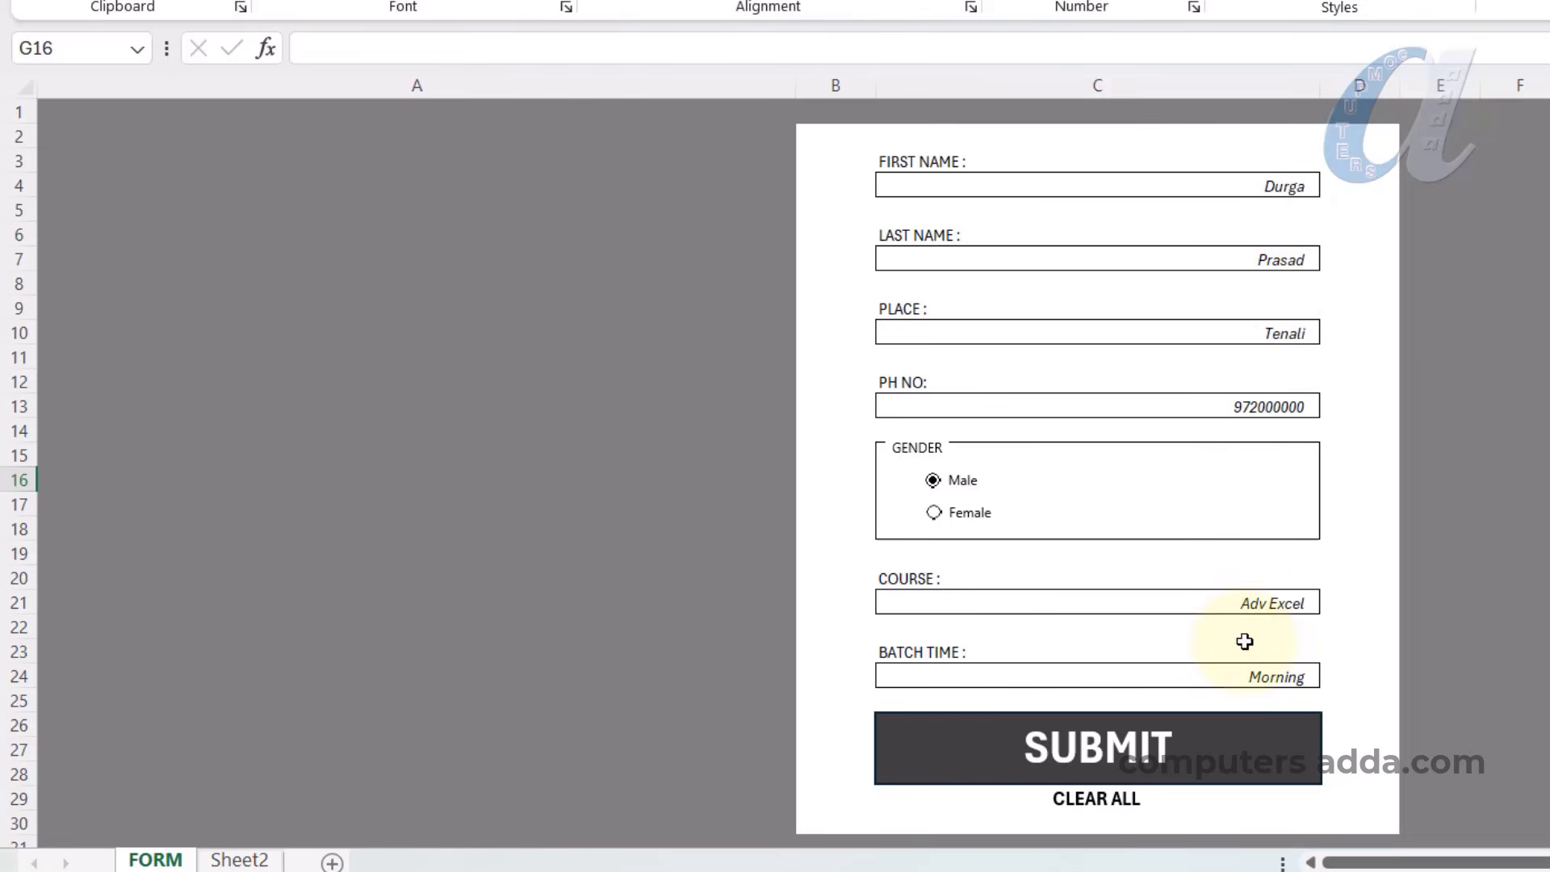
left_click(238, 859)
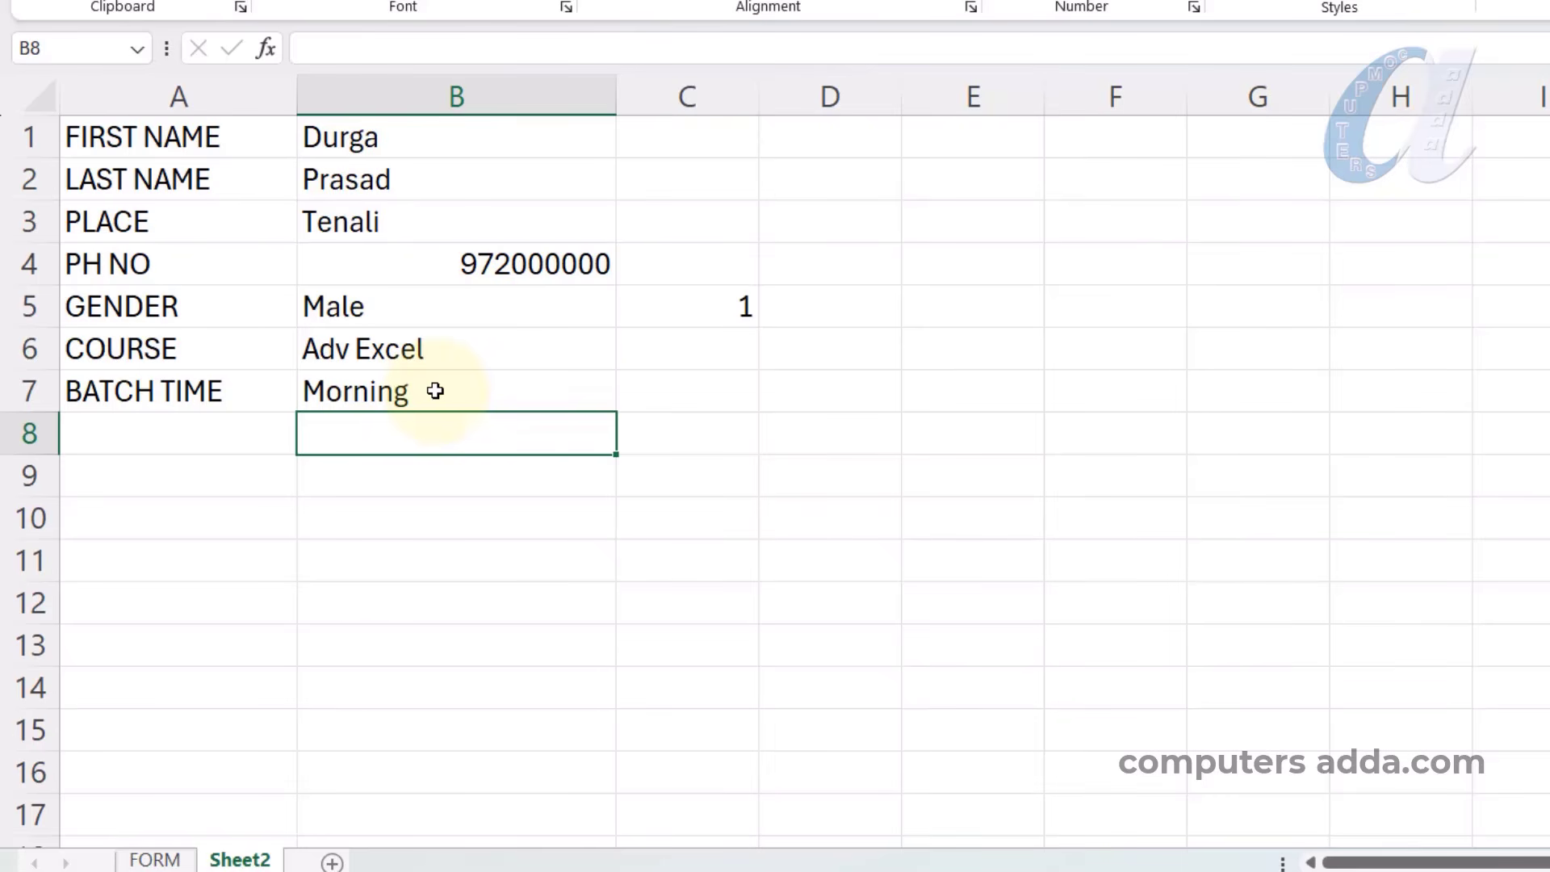
Add a new worksheet after Sheet2 and name it Data Base.
left_click(331, 862)
double_click(328, 859)
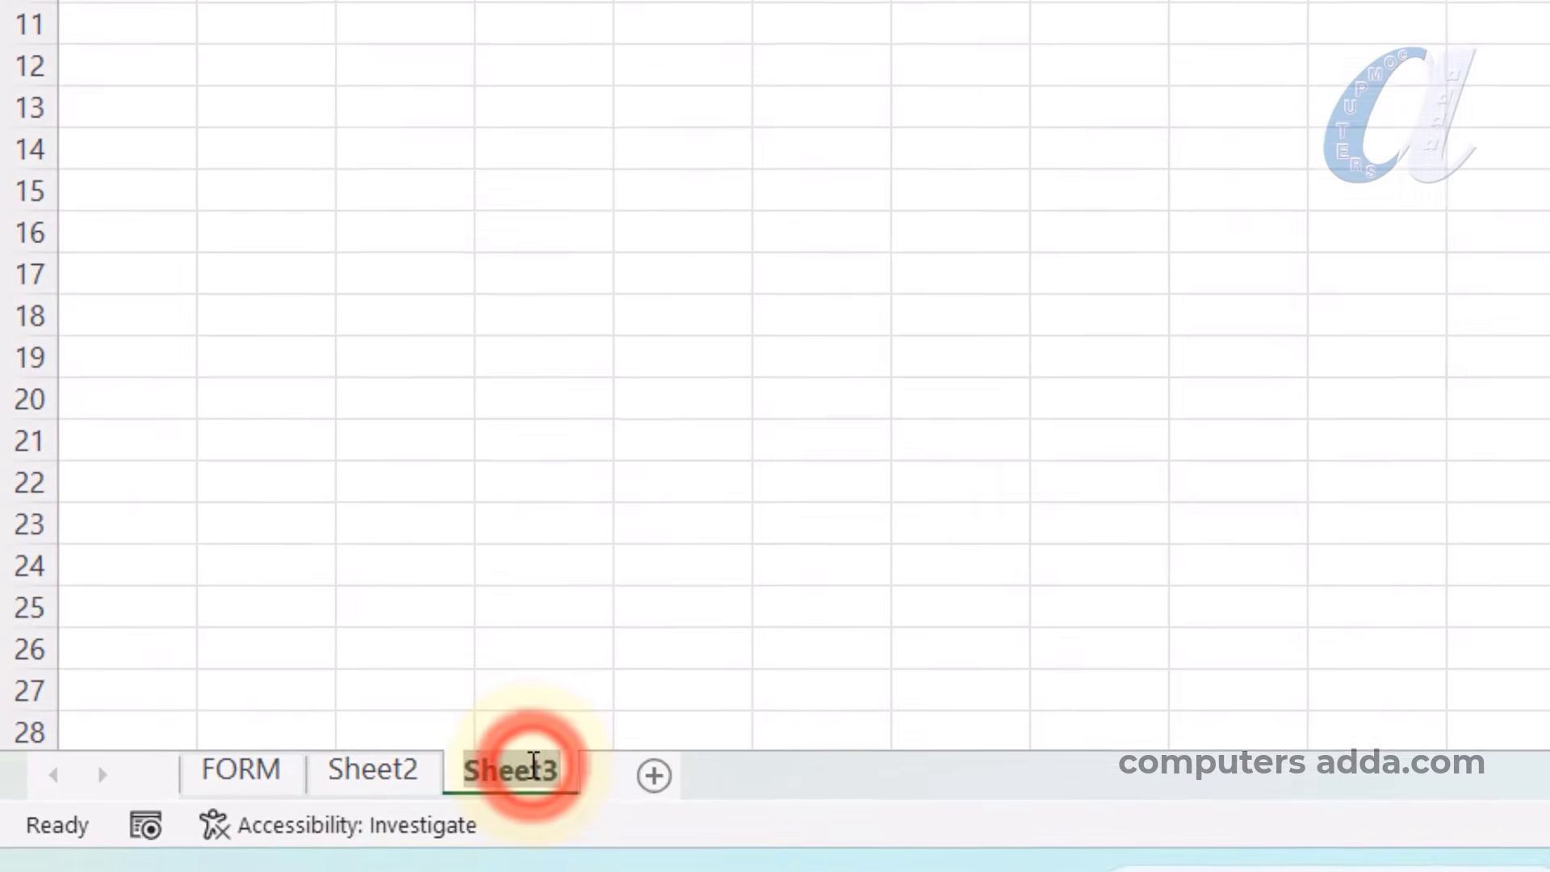
type("DataBas")
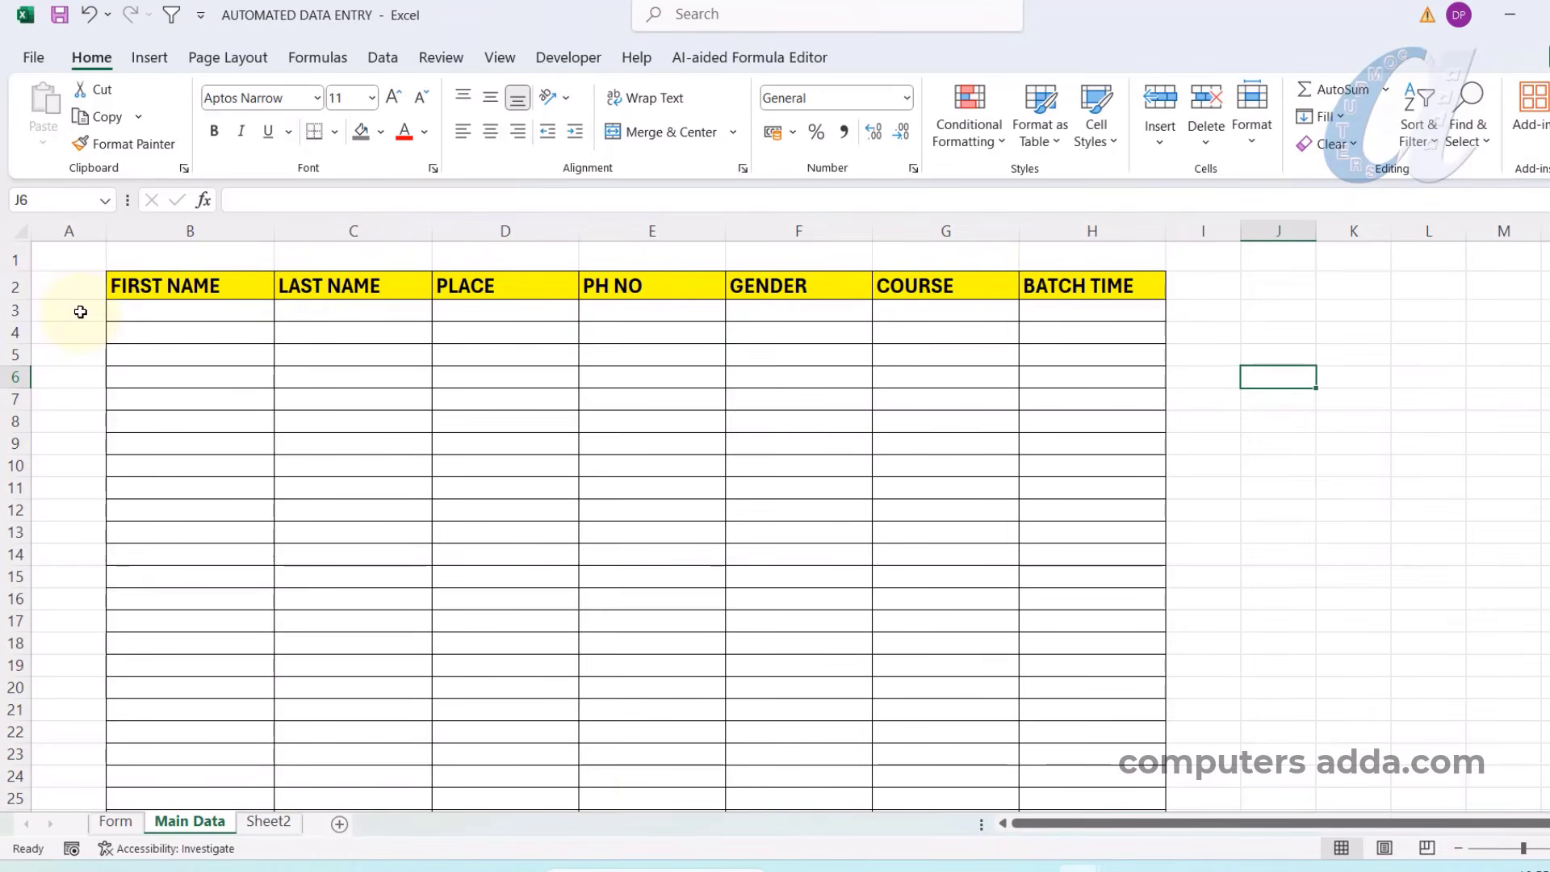
In the Book1 workbook, copy the field labels in Sheet2 A1:A7 and paste them transposed from cell C2 of the Data Base sheet.
mouse_move(1085, 840)
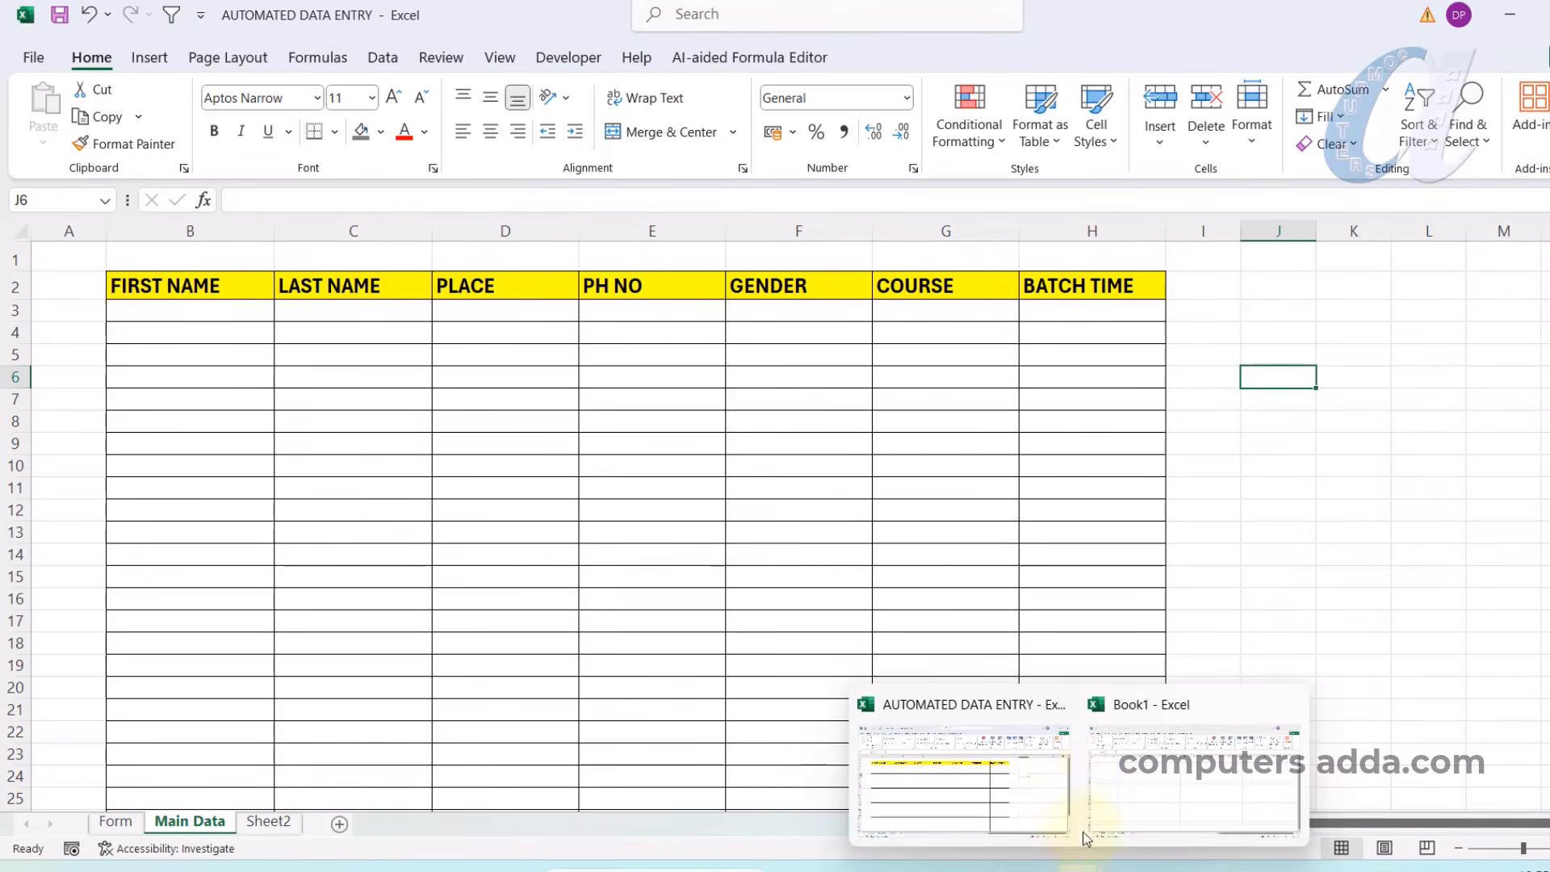
left_click(1182, 781)
left_click(180, 820)
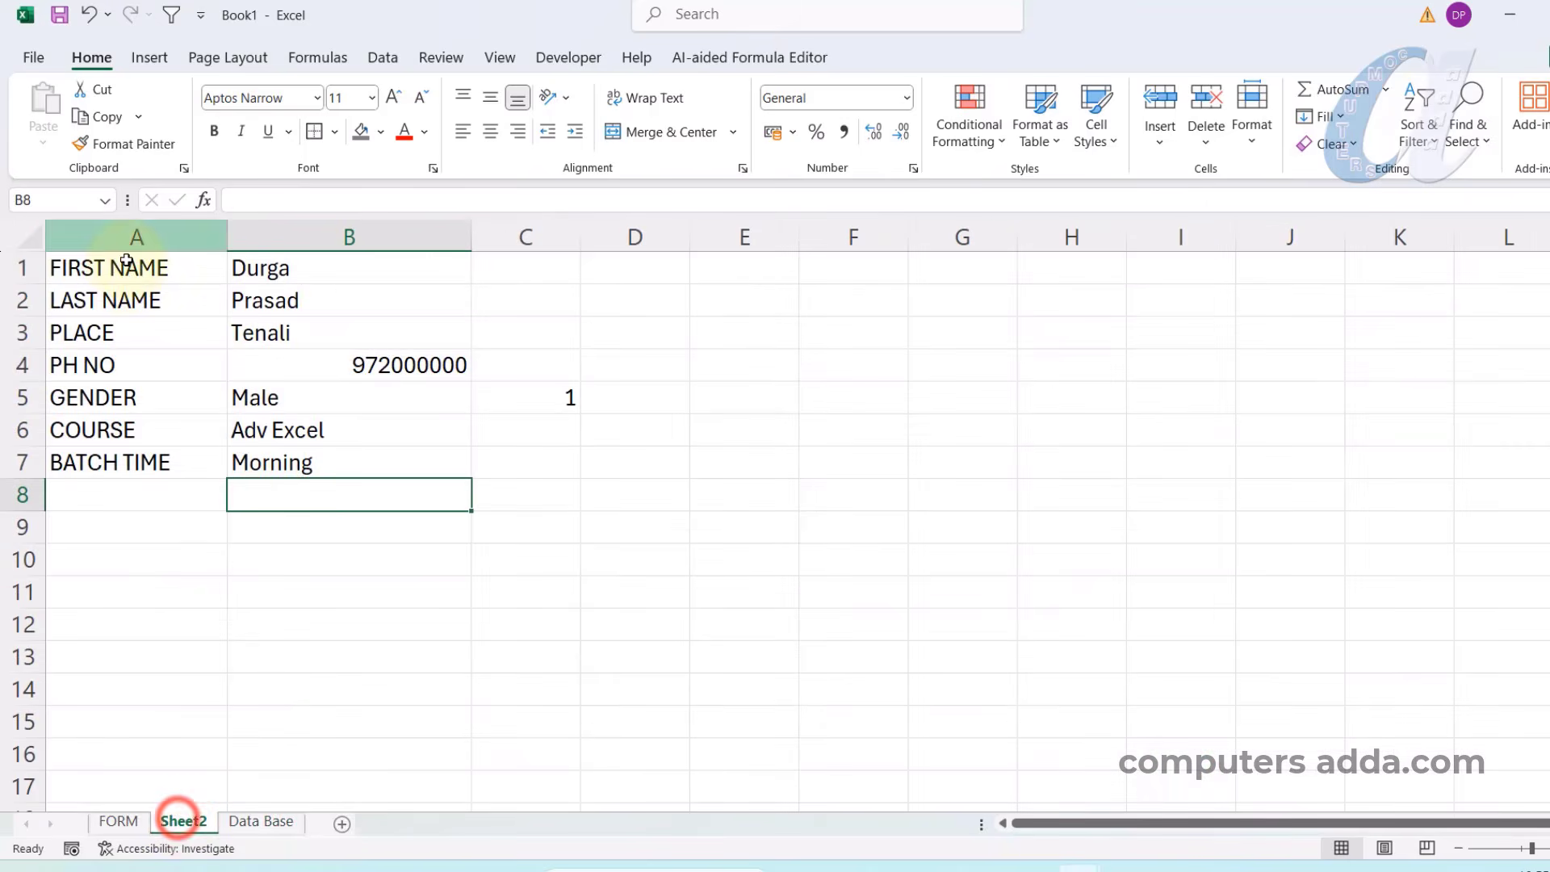
left_click_drag(124, 271, 125, 472)
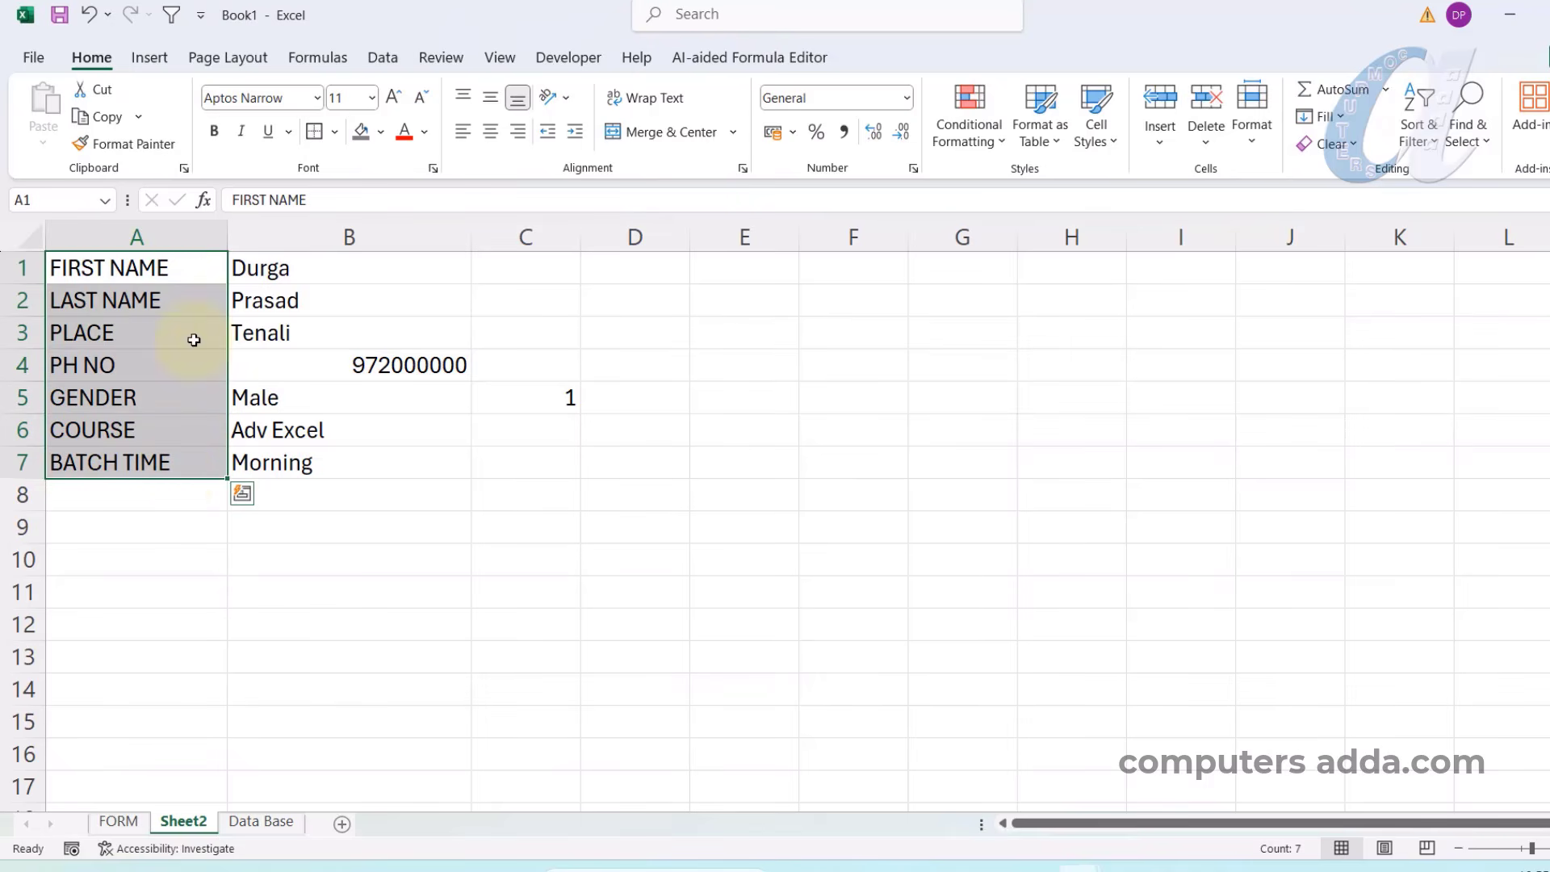
key("ctrl+c")
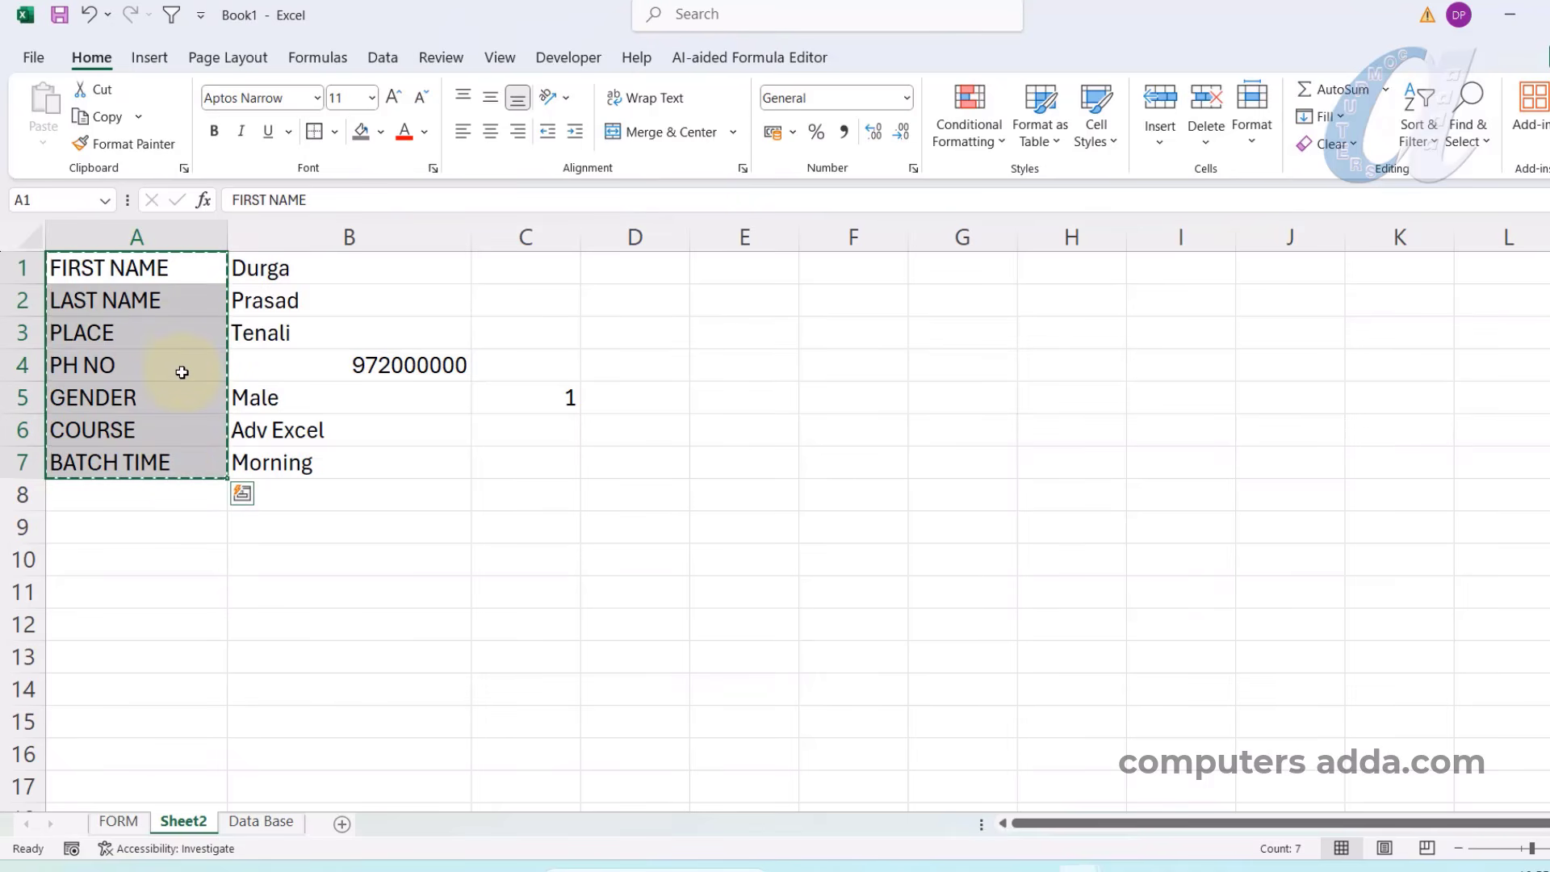
left_click(280, 824)
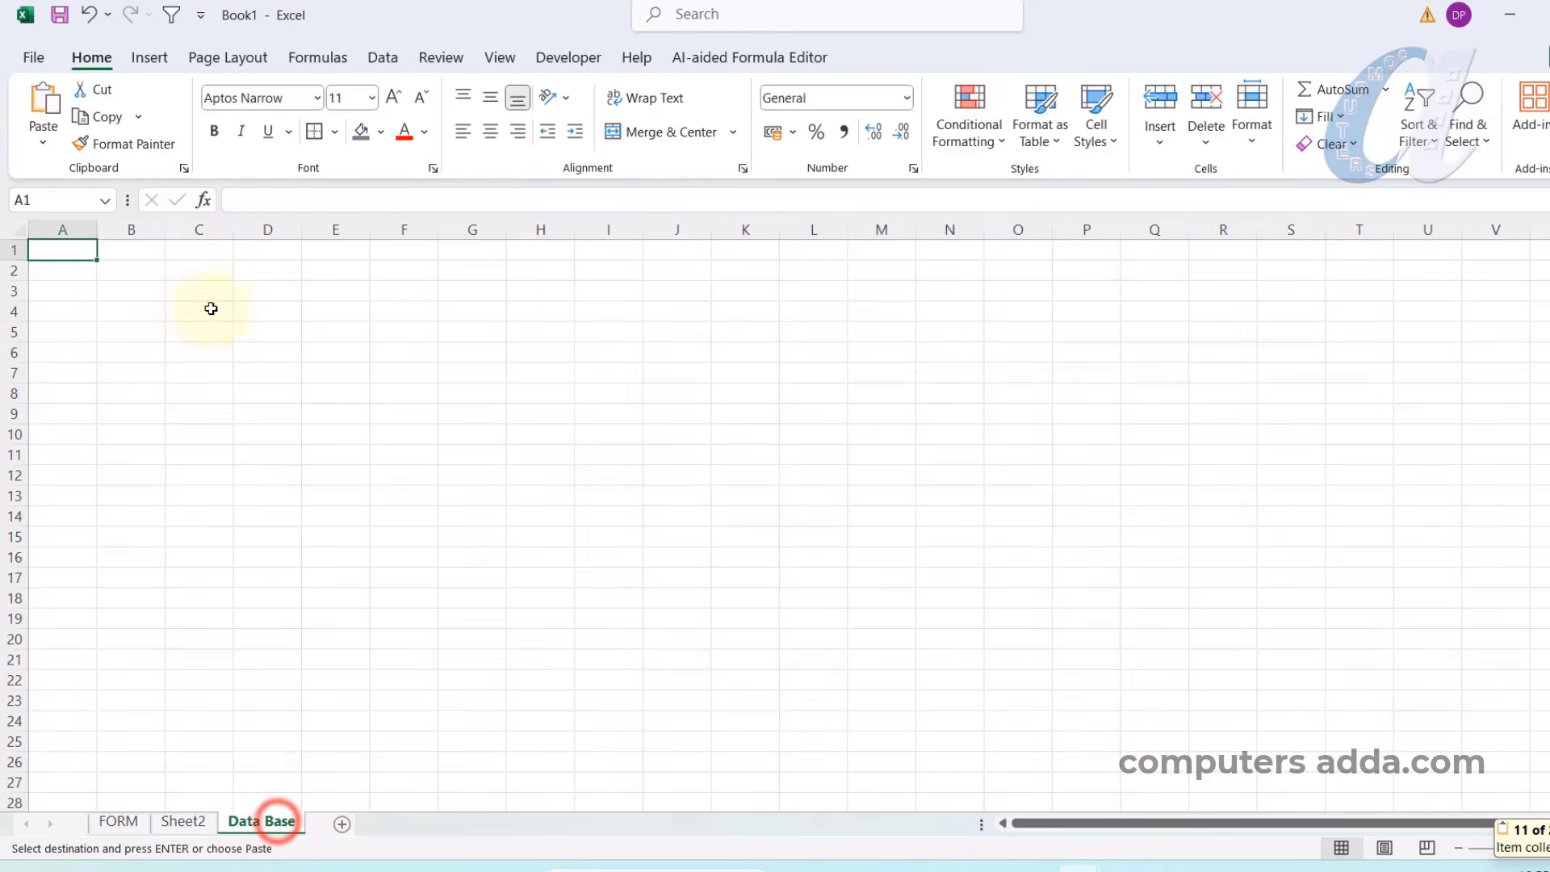
left_click(185, 269)
right_click(192, 231)
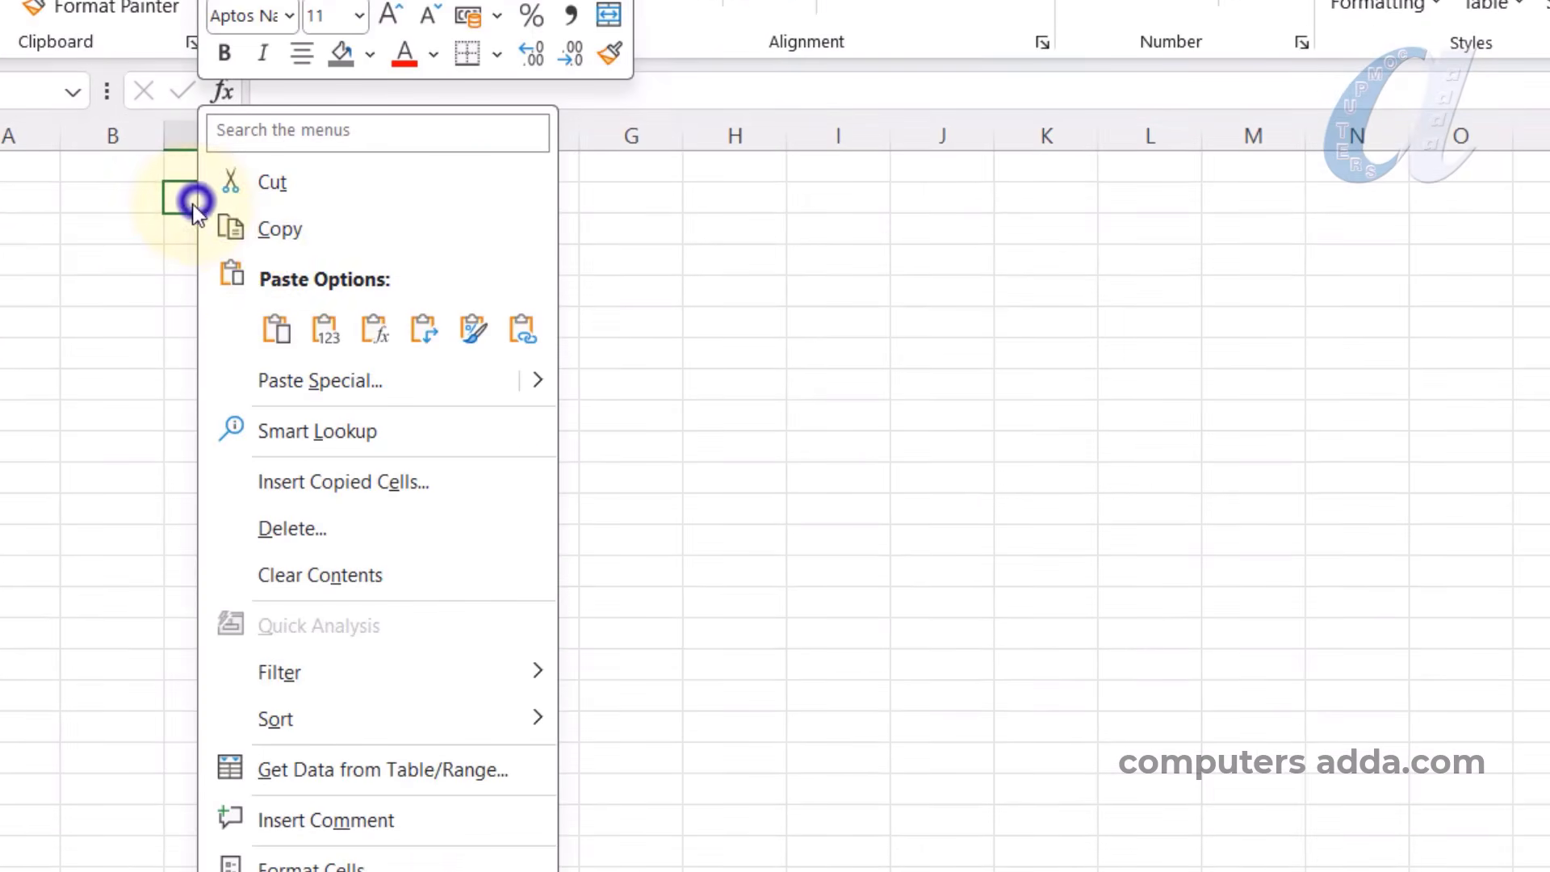
left_click(415, 334)
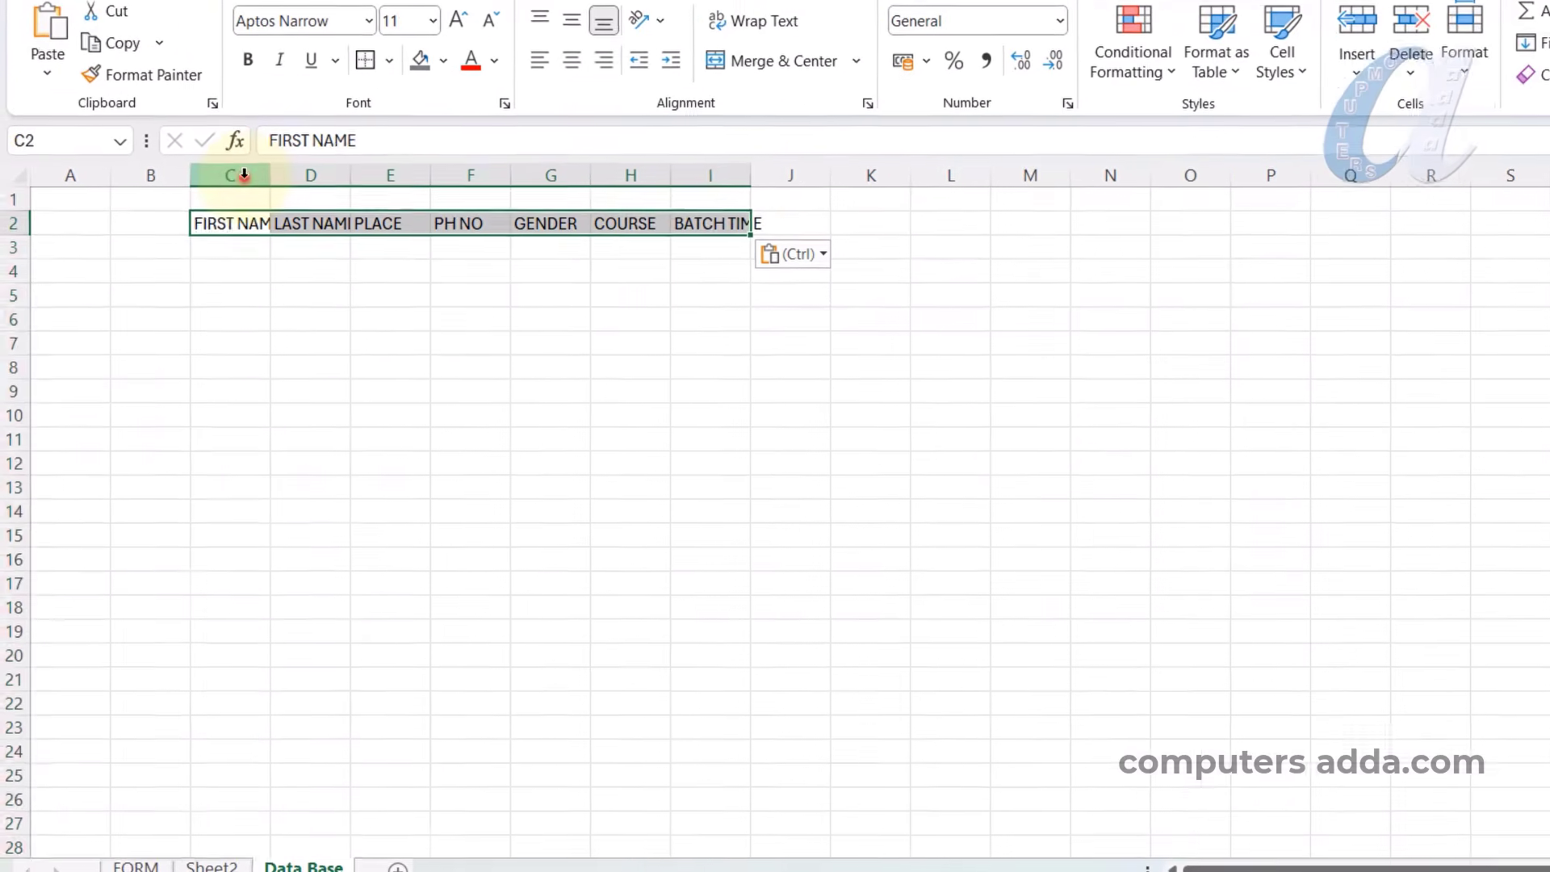
Widen columns C to I of Data Base and format the headings in C2:I2 as bold, size 12, with a yellow fill.
left_click_drag(244, 174, 812, 171)
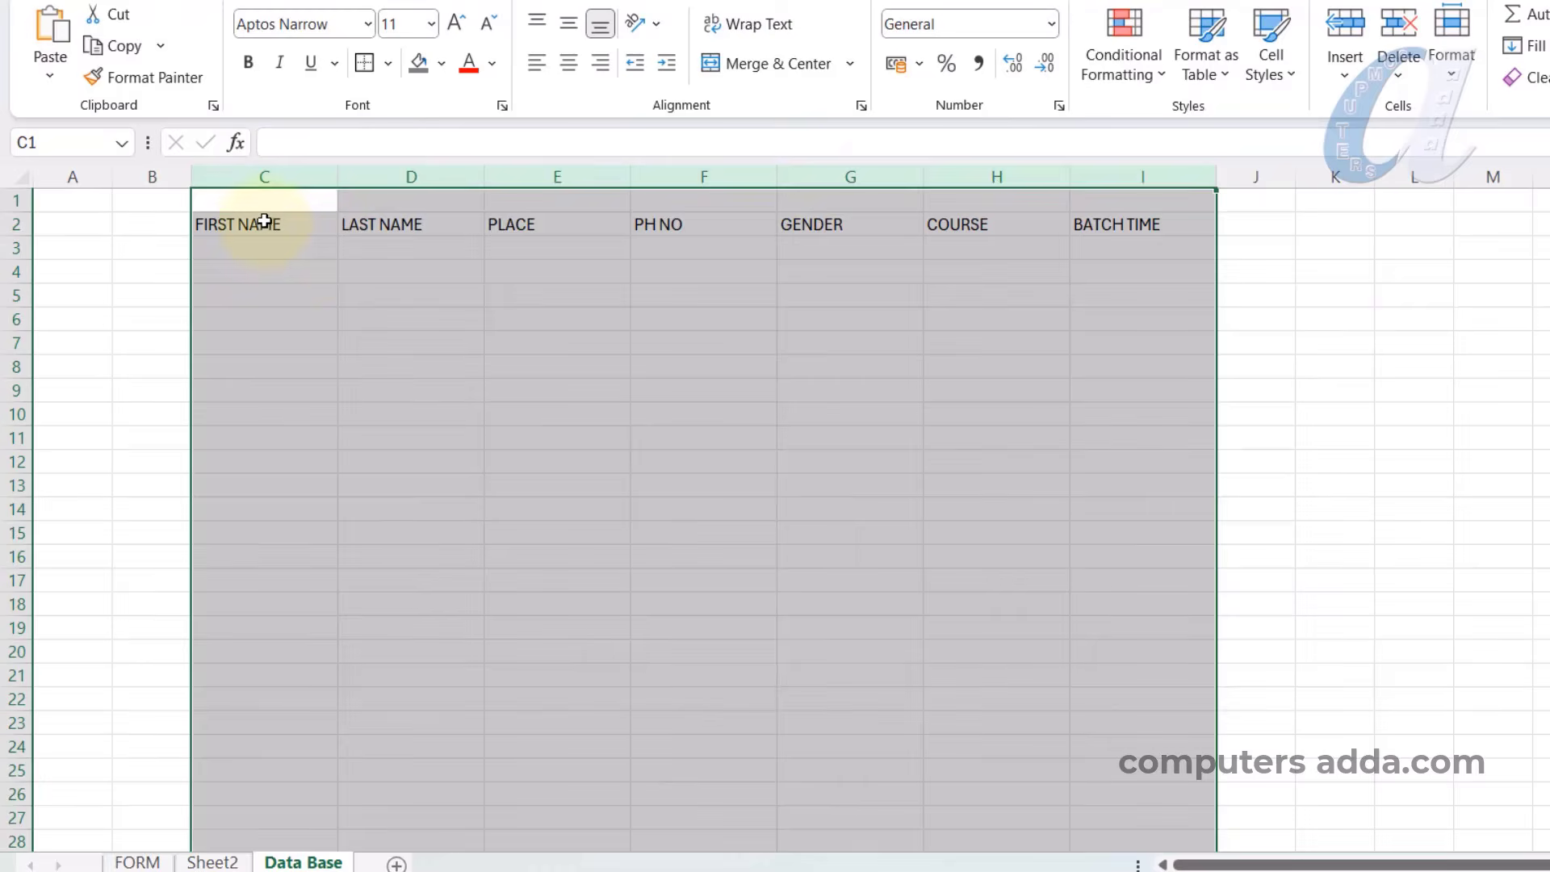
left_click_drag(264, 224, 1128, 229)
left_click(250, 63)
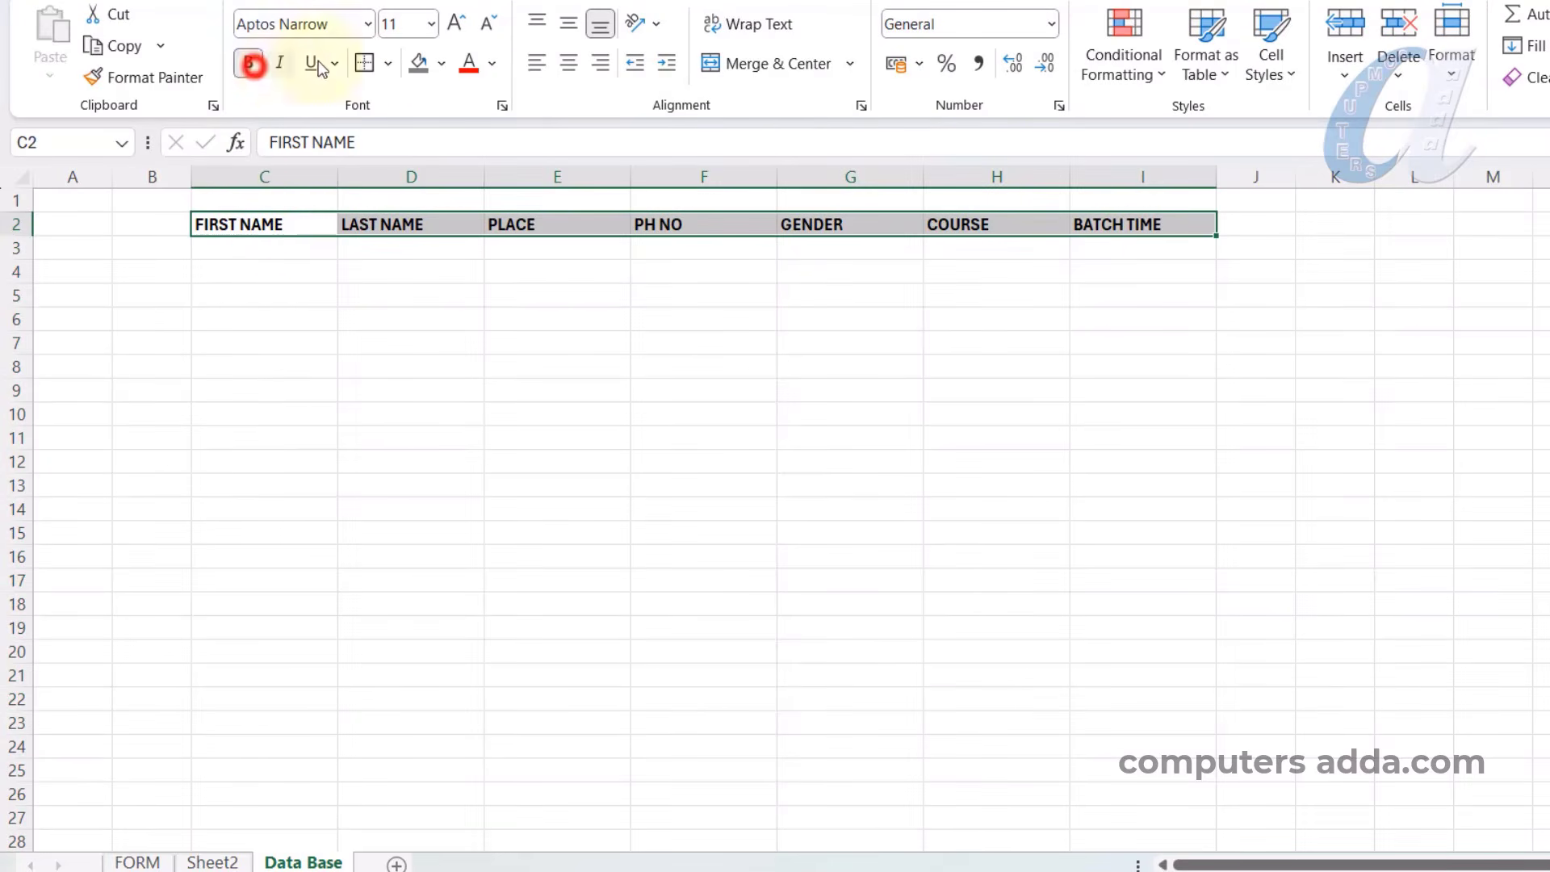
left_click(456, 23)
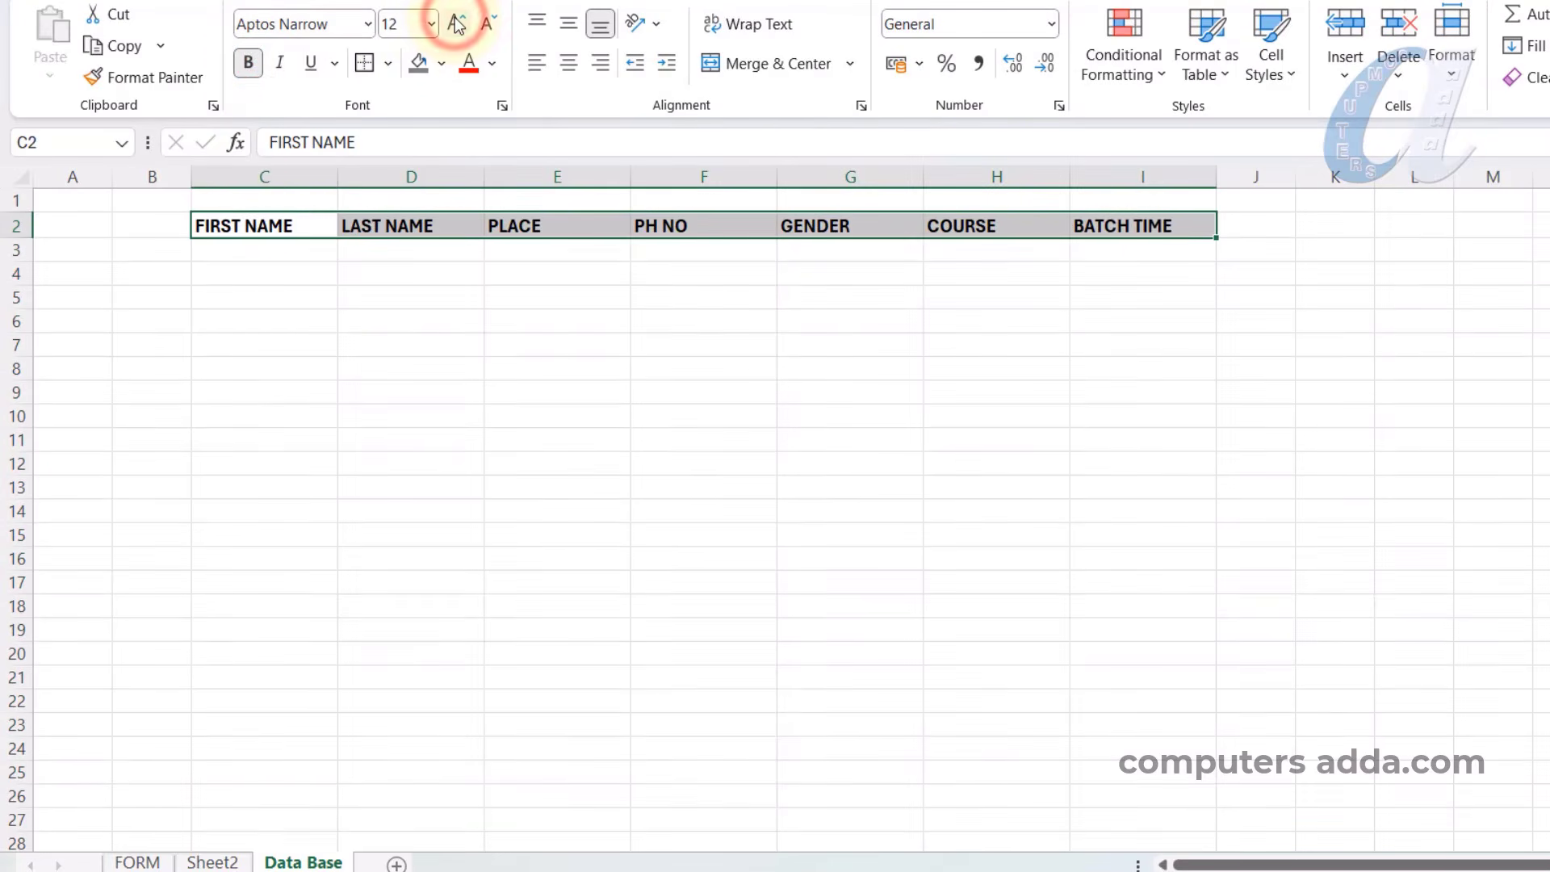
left_click(441, 65)
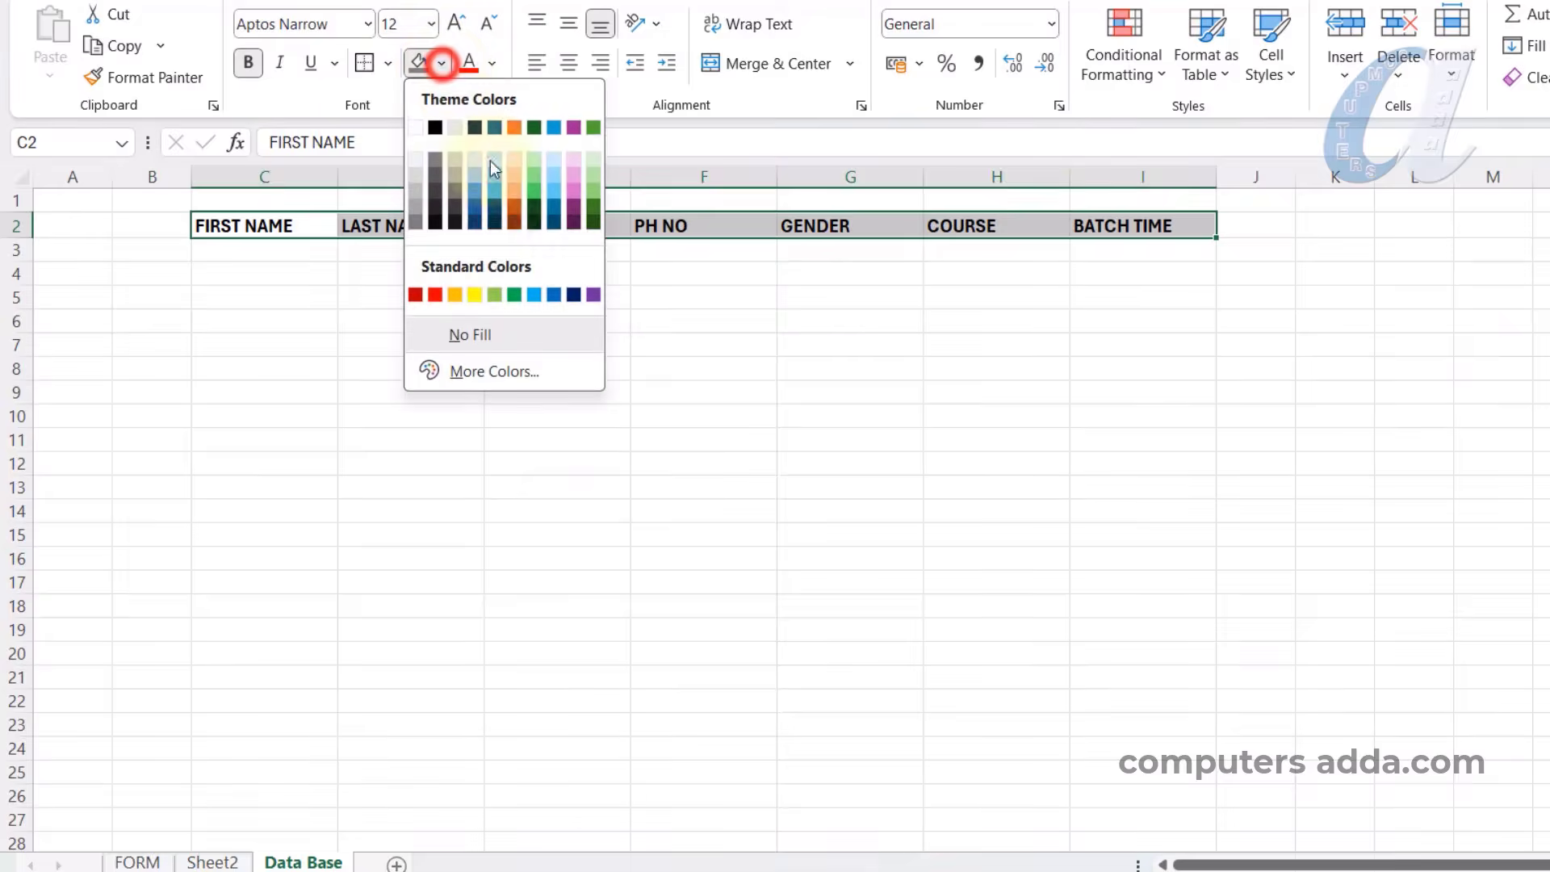
left_click(473, 295)
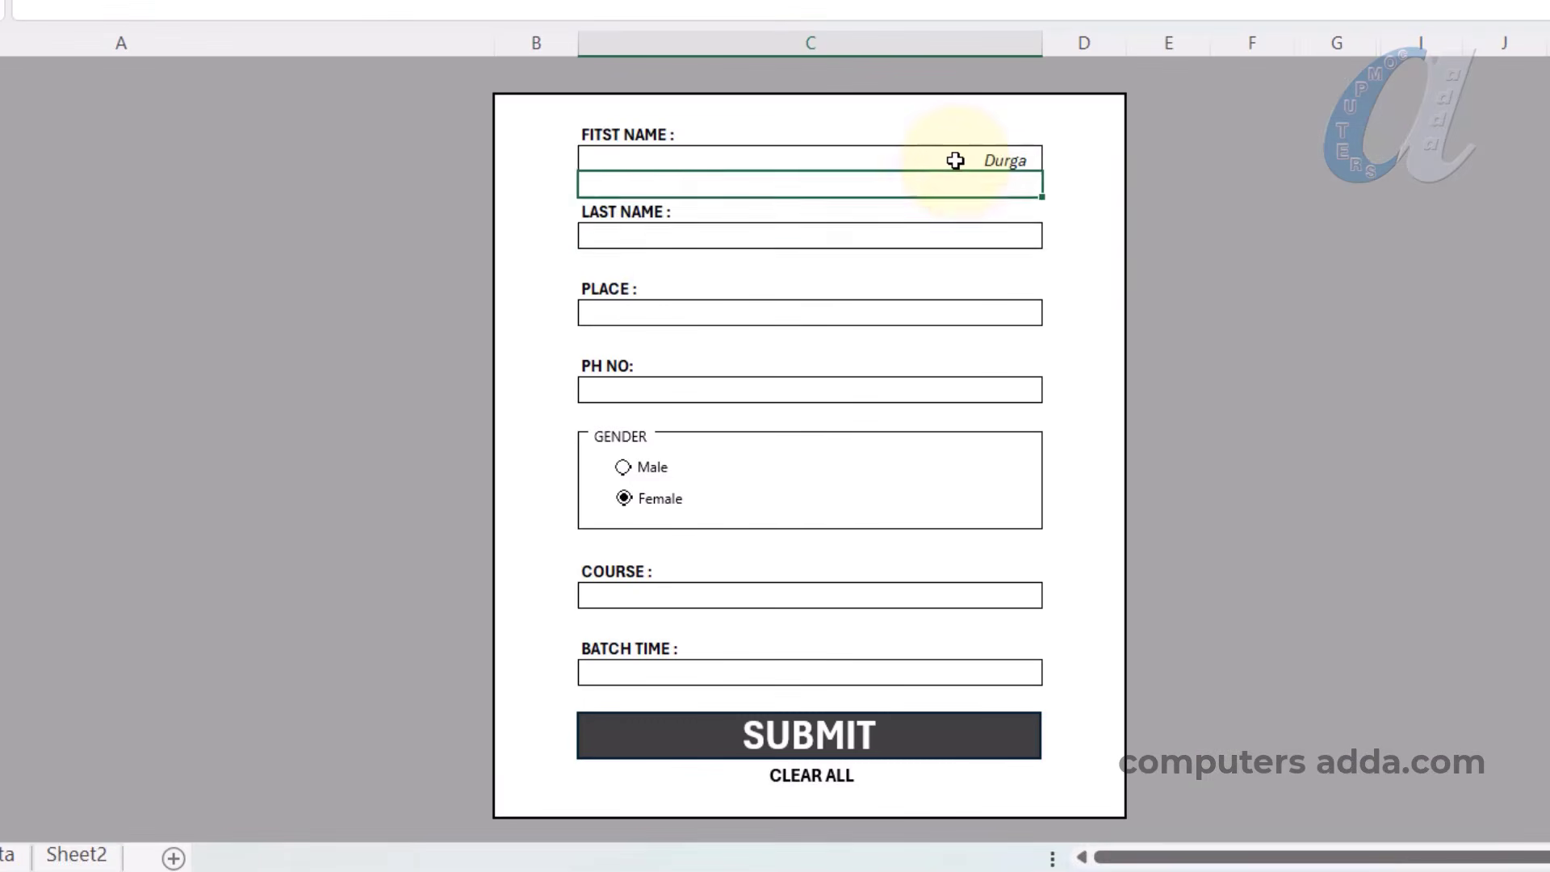
In the AUTOMATED DATA ENTRY workbook's form, enter a sample last name, the place Tenali and a phone number, and select Male.
key("Return")
type("Prasad")
key("Return")
type("Tenali")
key("Return")
type("970025000")
left_click(622, 467)
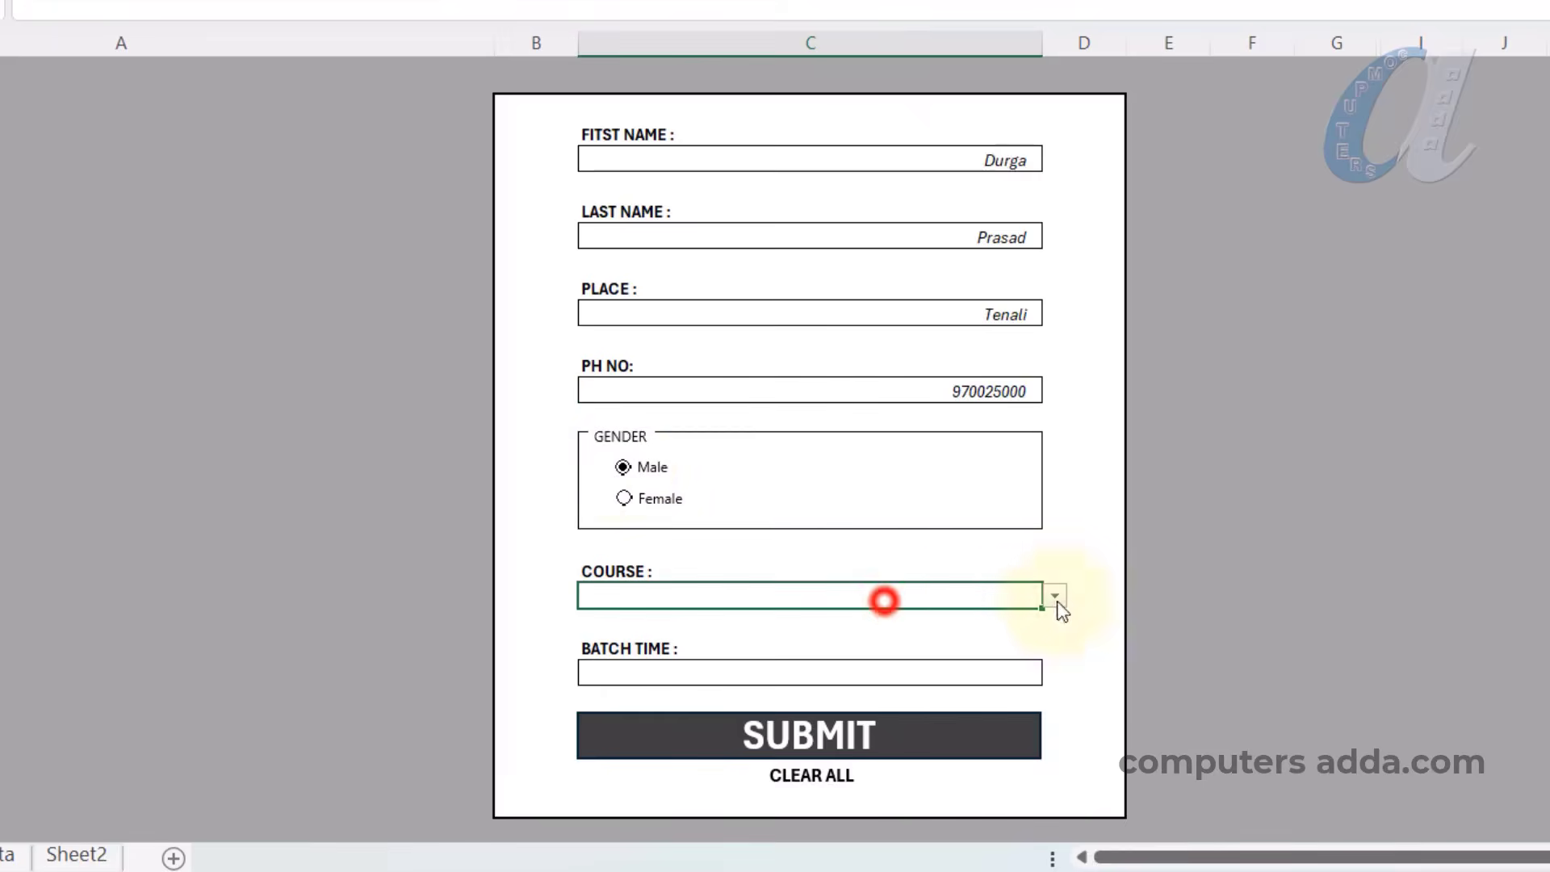
Choose Ms-Office as the course and Morning as the batch time, and submit the form entry.
left_click(1055, 598)
left_click(1009, 628)
left_click(1009, 672)
left_click(1055, 672)
left_click(1015, 700)
left_click(844, 732)
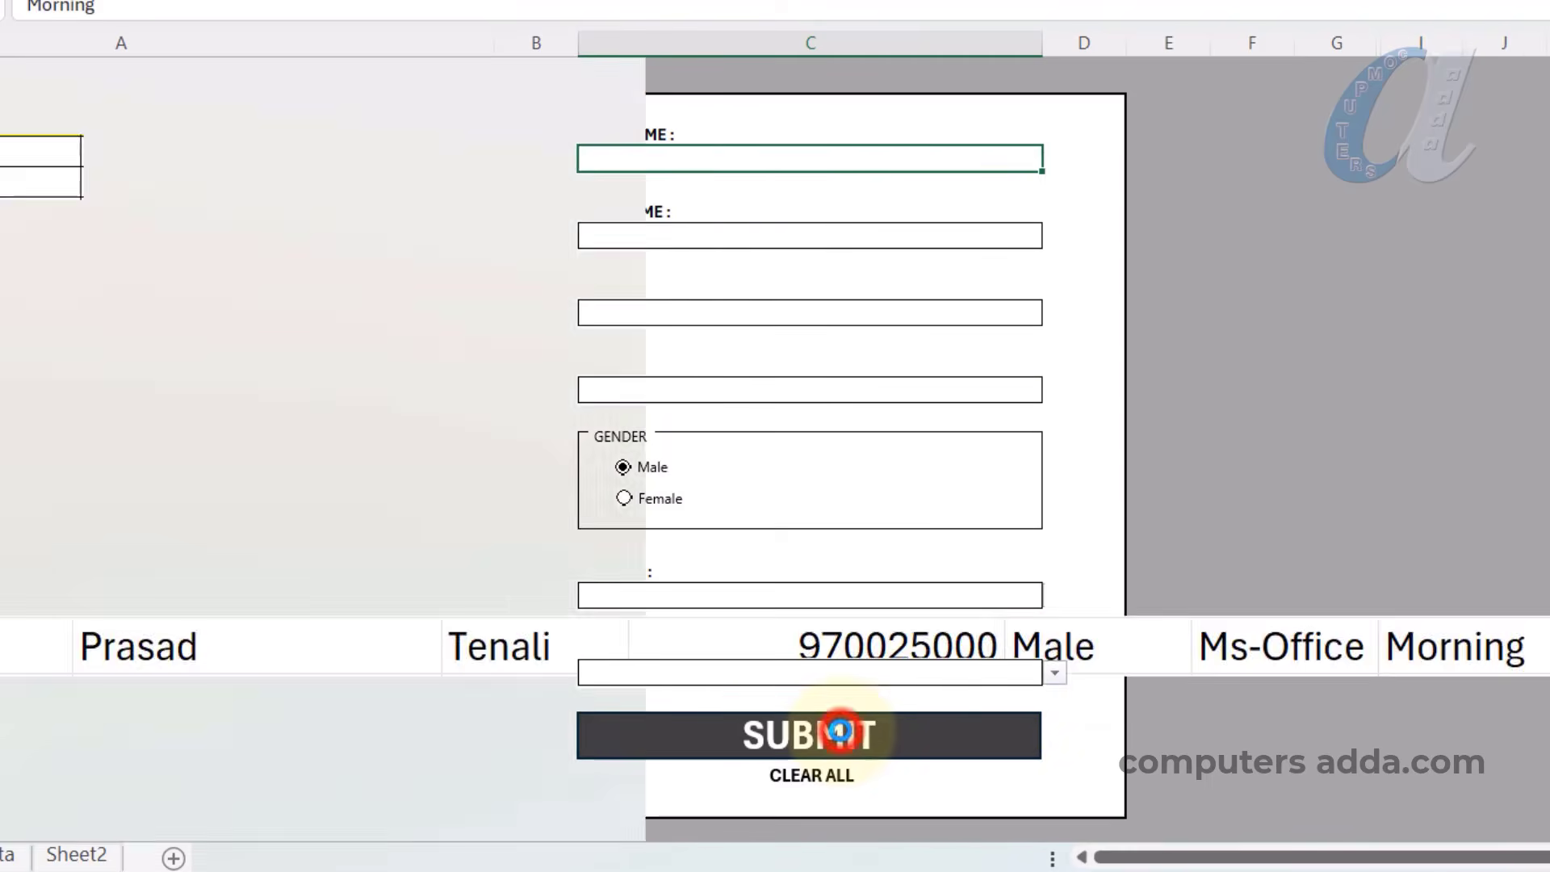
In the AUTOMATED DATA ENTRY workbook, check the submitted record in Main Data and clear the sample form entries with CLEAR ALL.
left_click(50, 857)
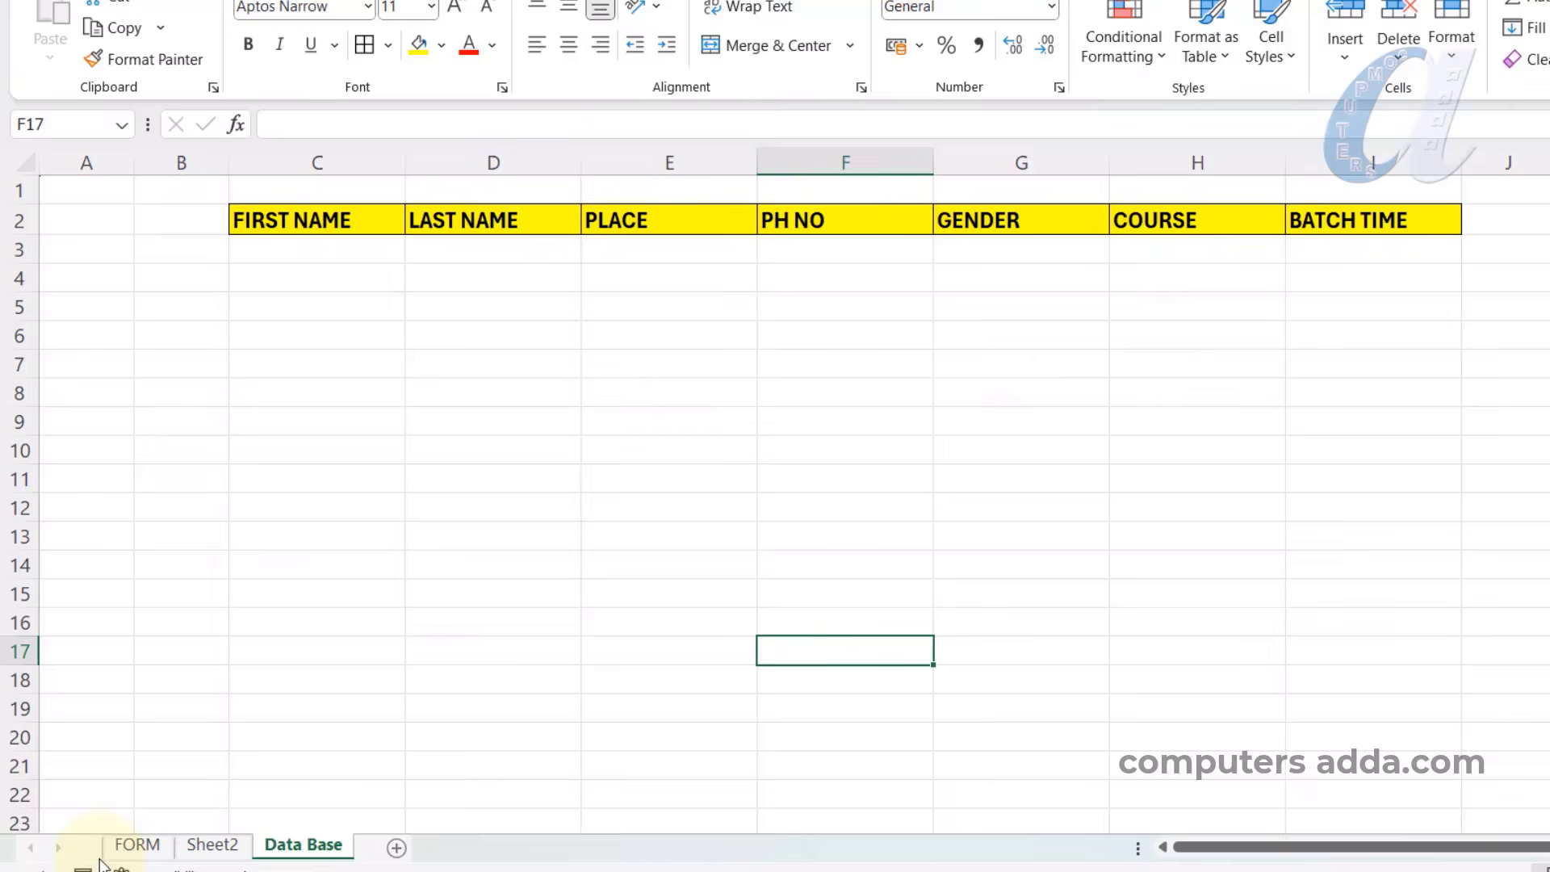
left_click(132, 844)
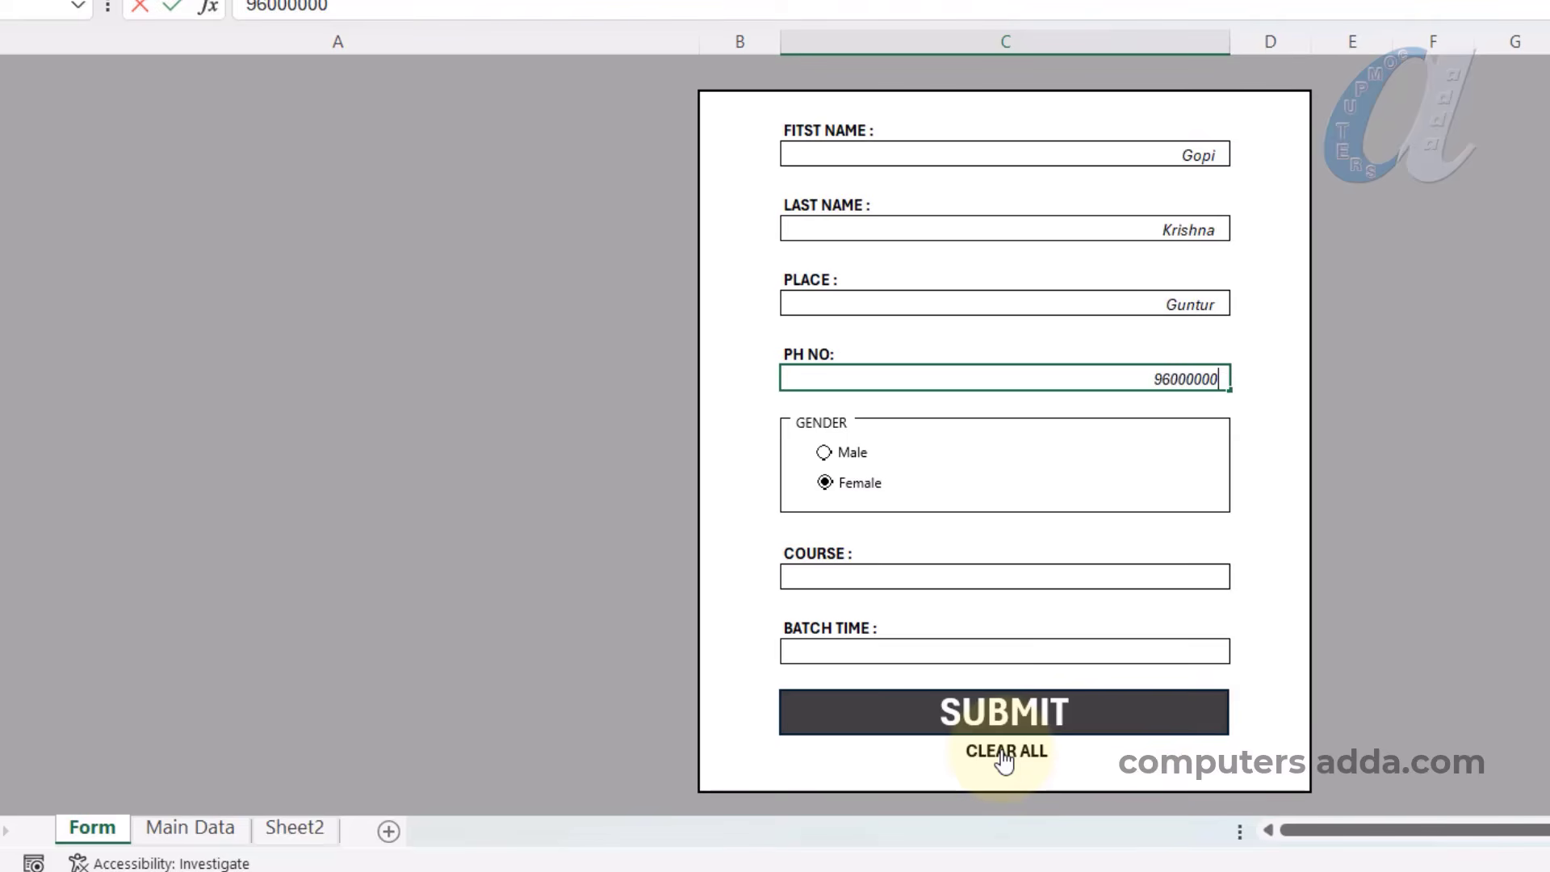
left_click(1005, 752)
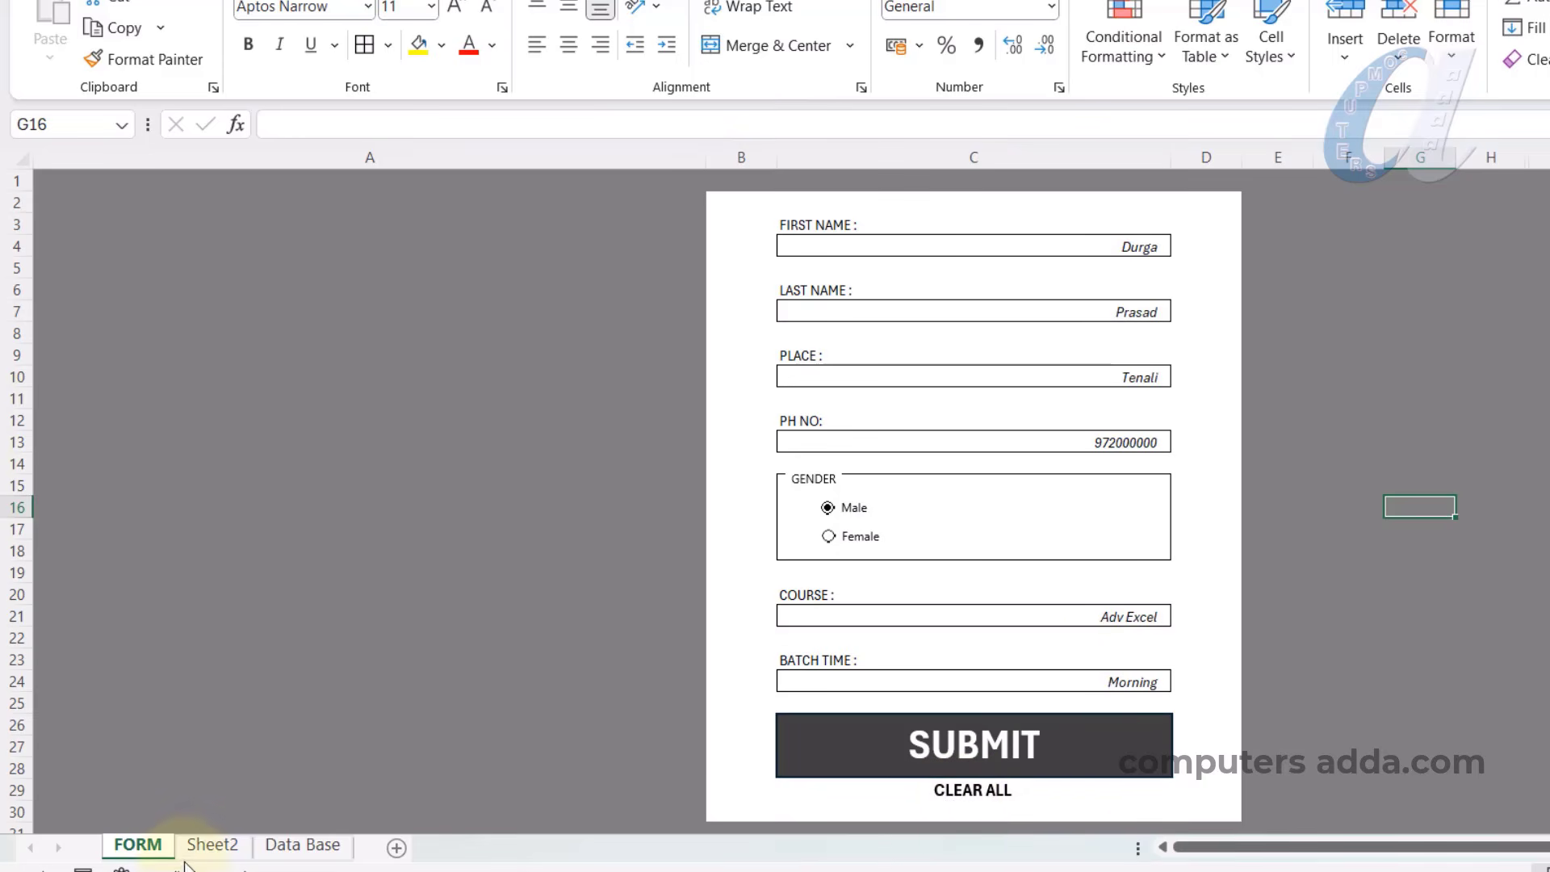
In the Book1 workbook, review the linked values in Sheet2 and the Data Base headings, and return to FORM.
left_click(213, 844)
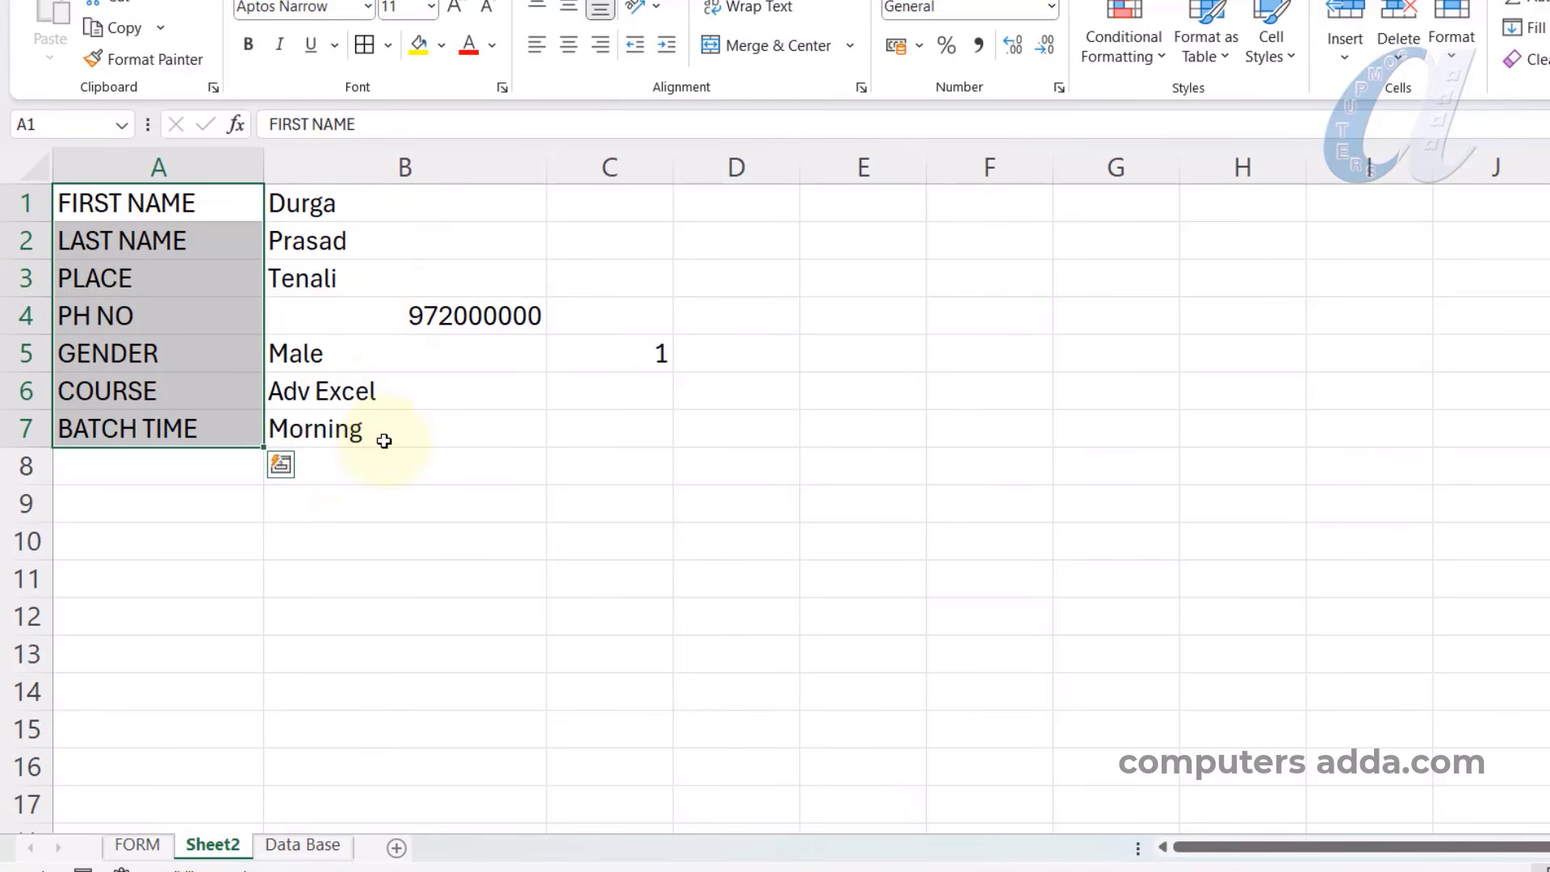
left_click(300, 844)
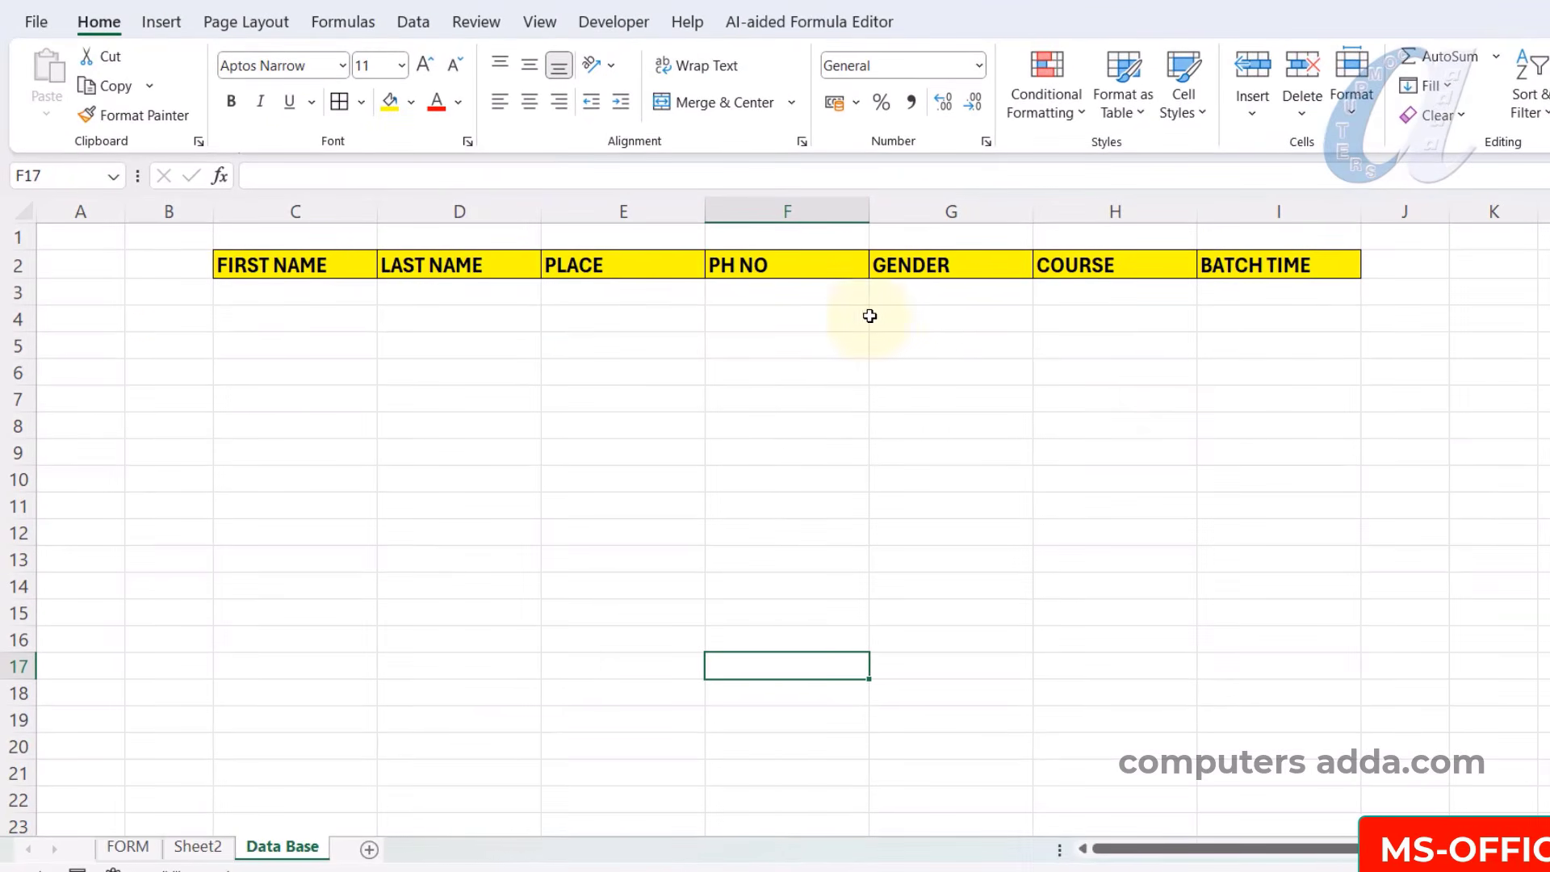
left_click(129, 847)
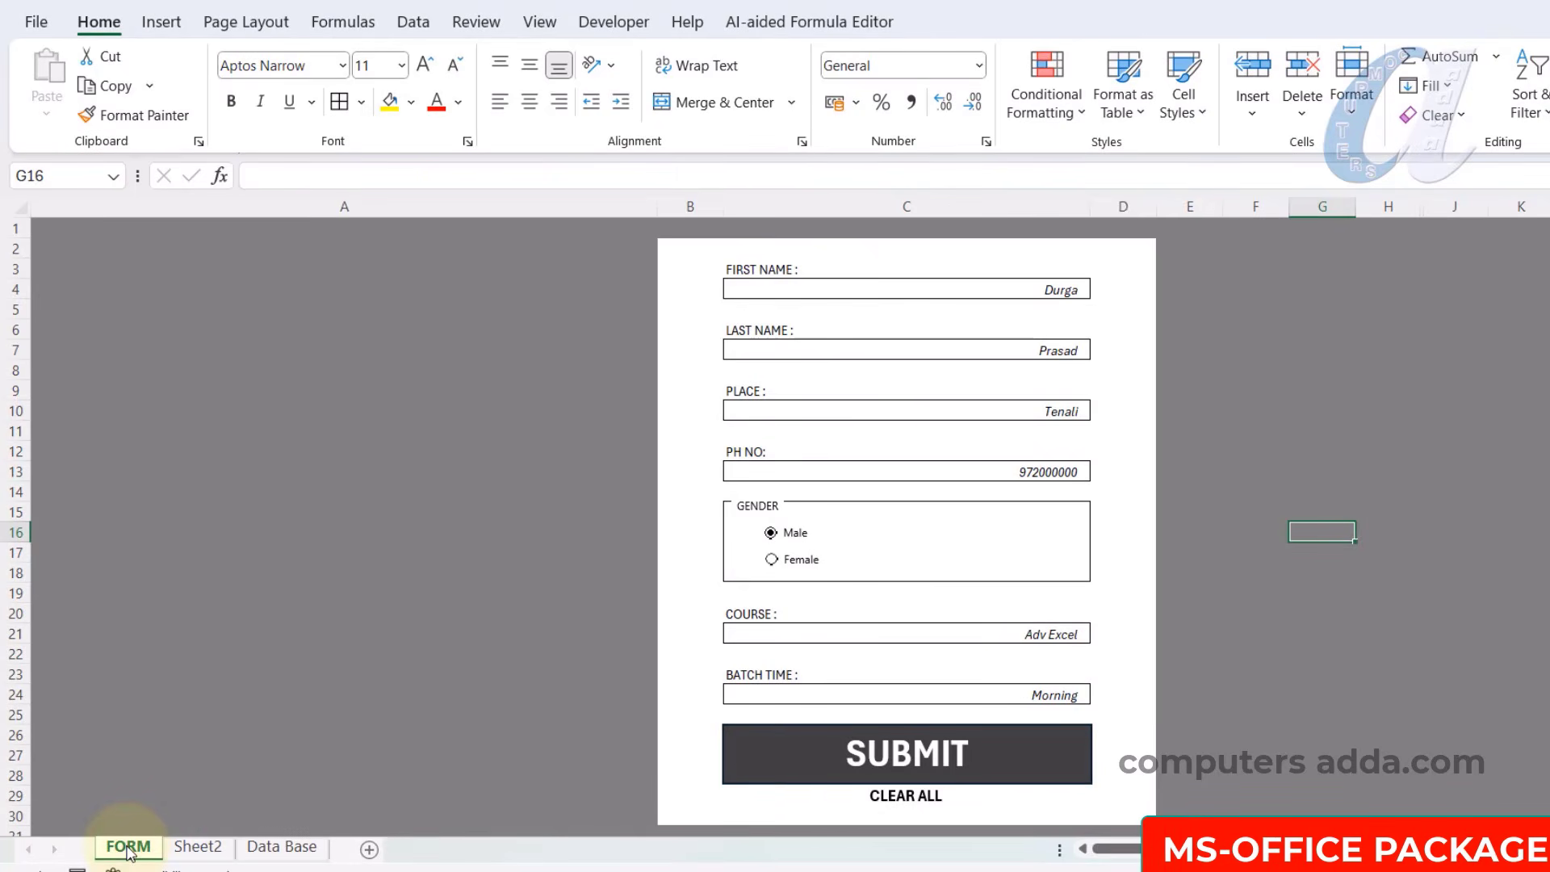
Start recording a macro named xyz, stored in This Workbook.
left_click(613, 21)
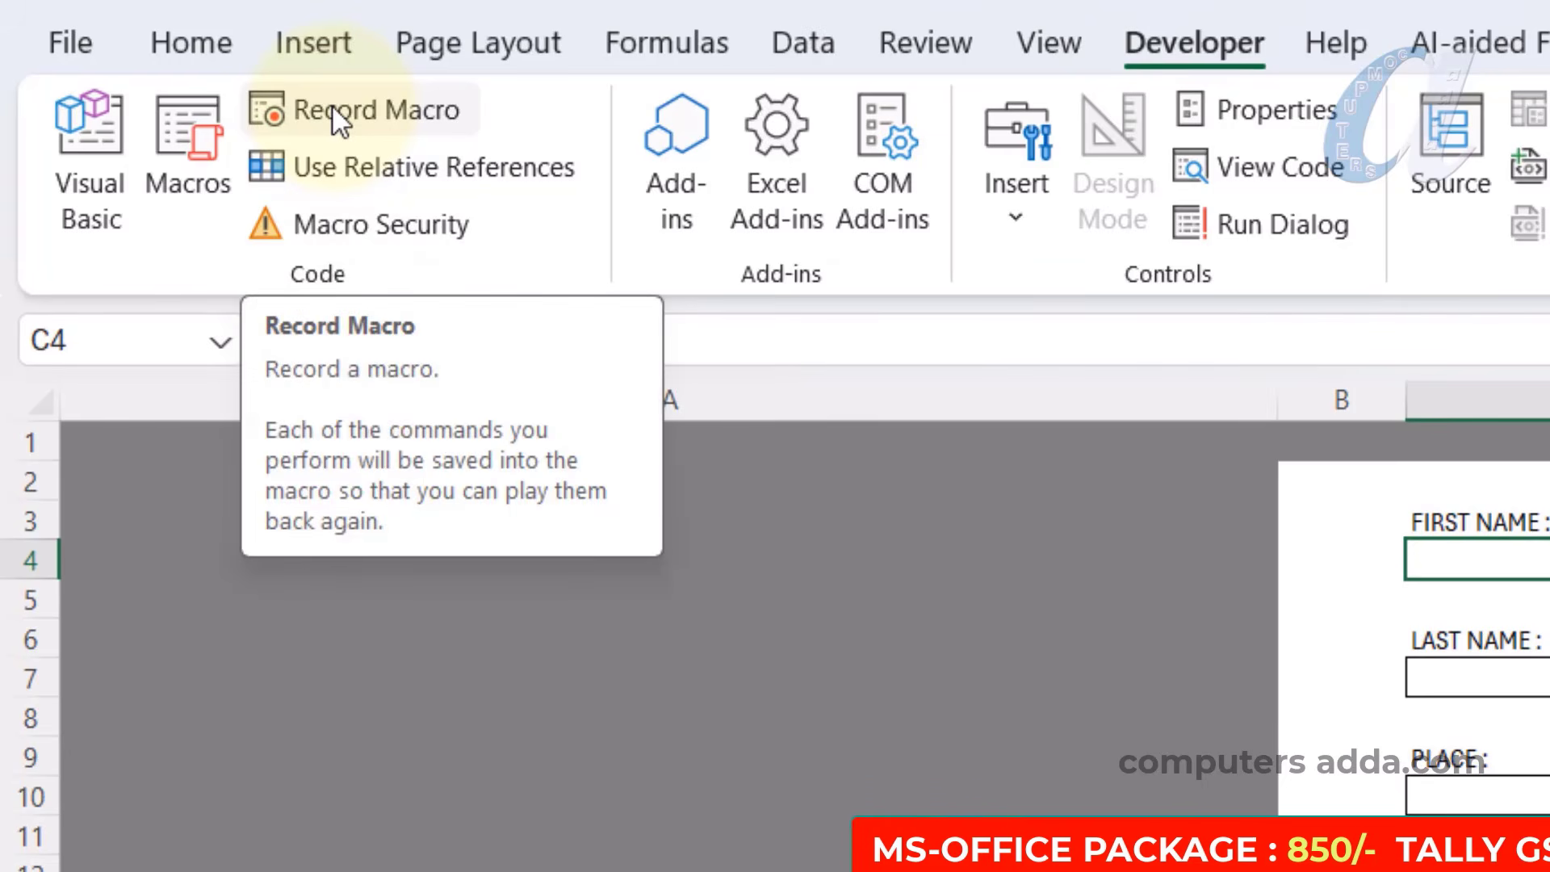
left_click(332, 109)
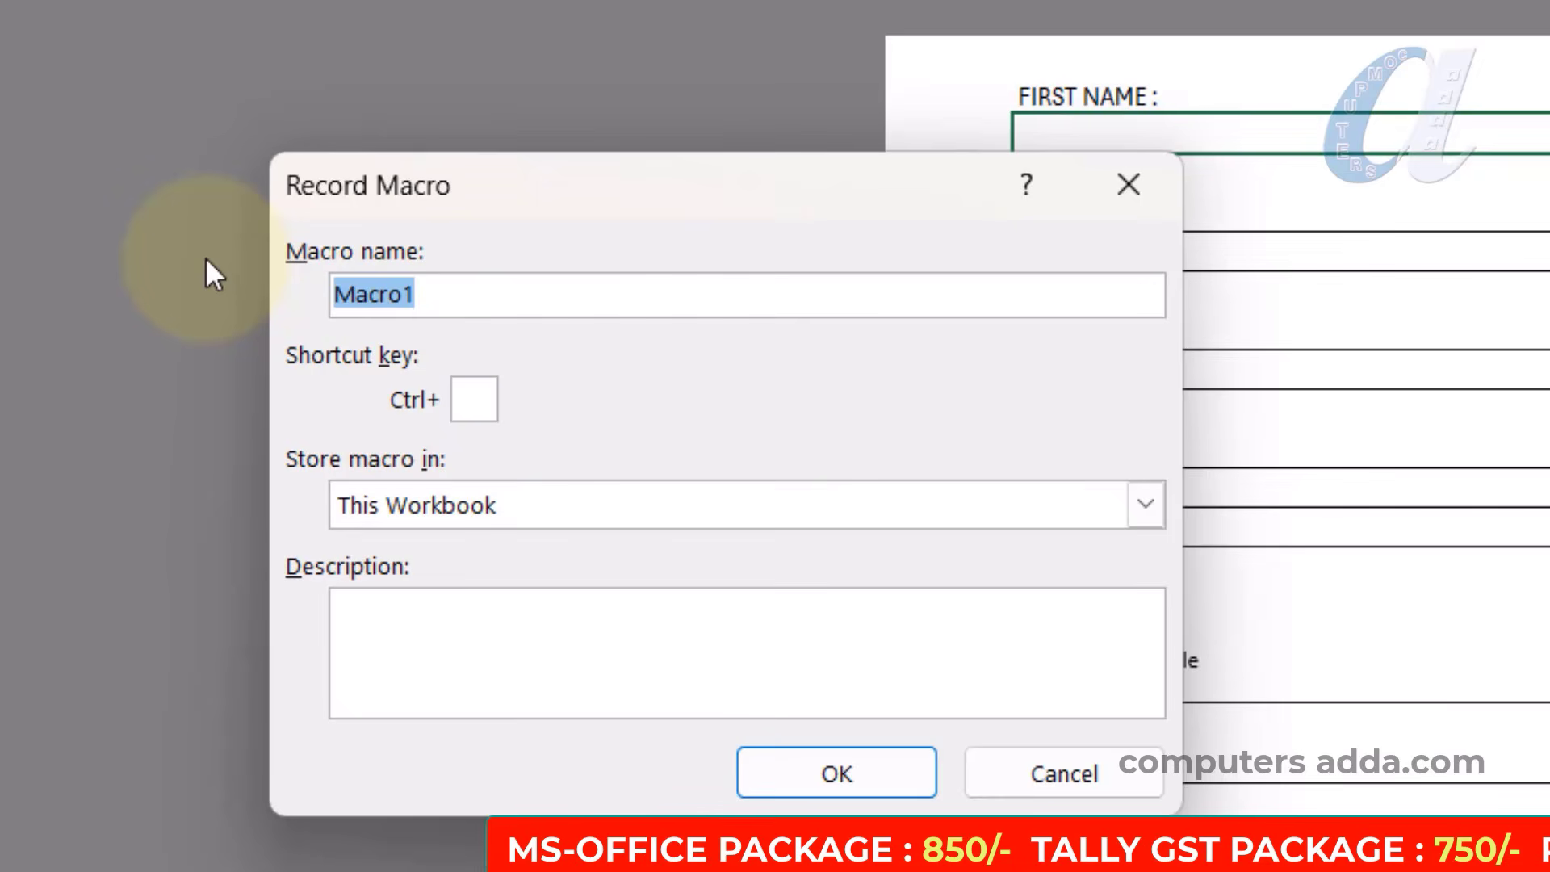
type("xyz")
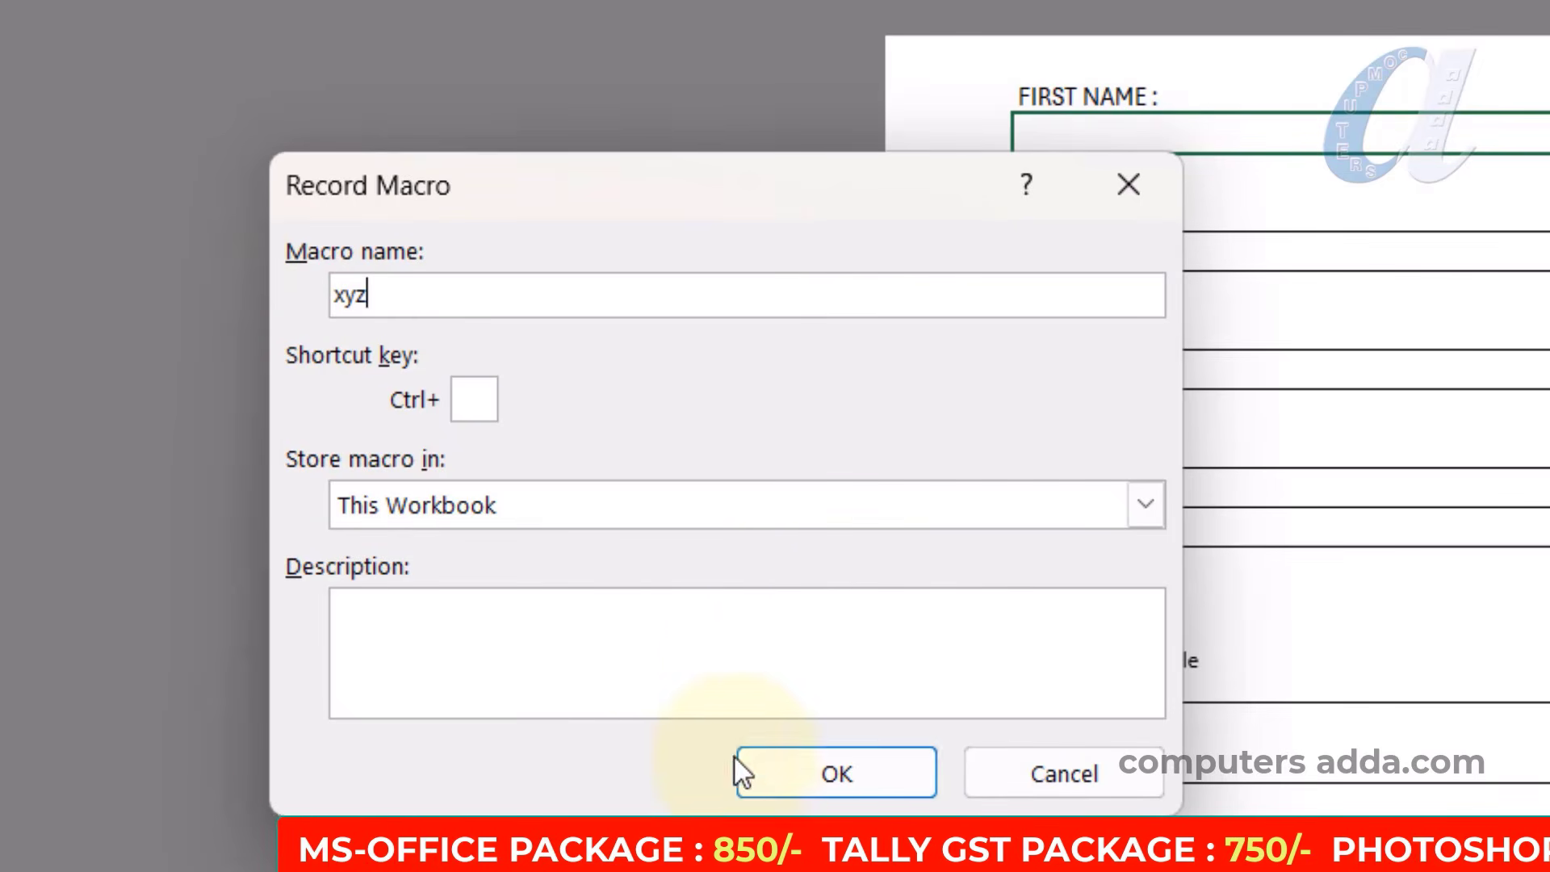
left_click(754, 767)
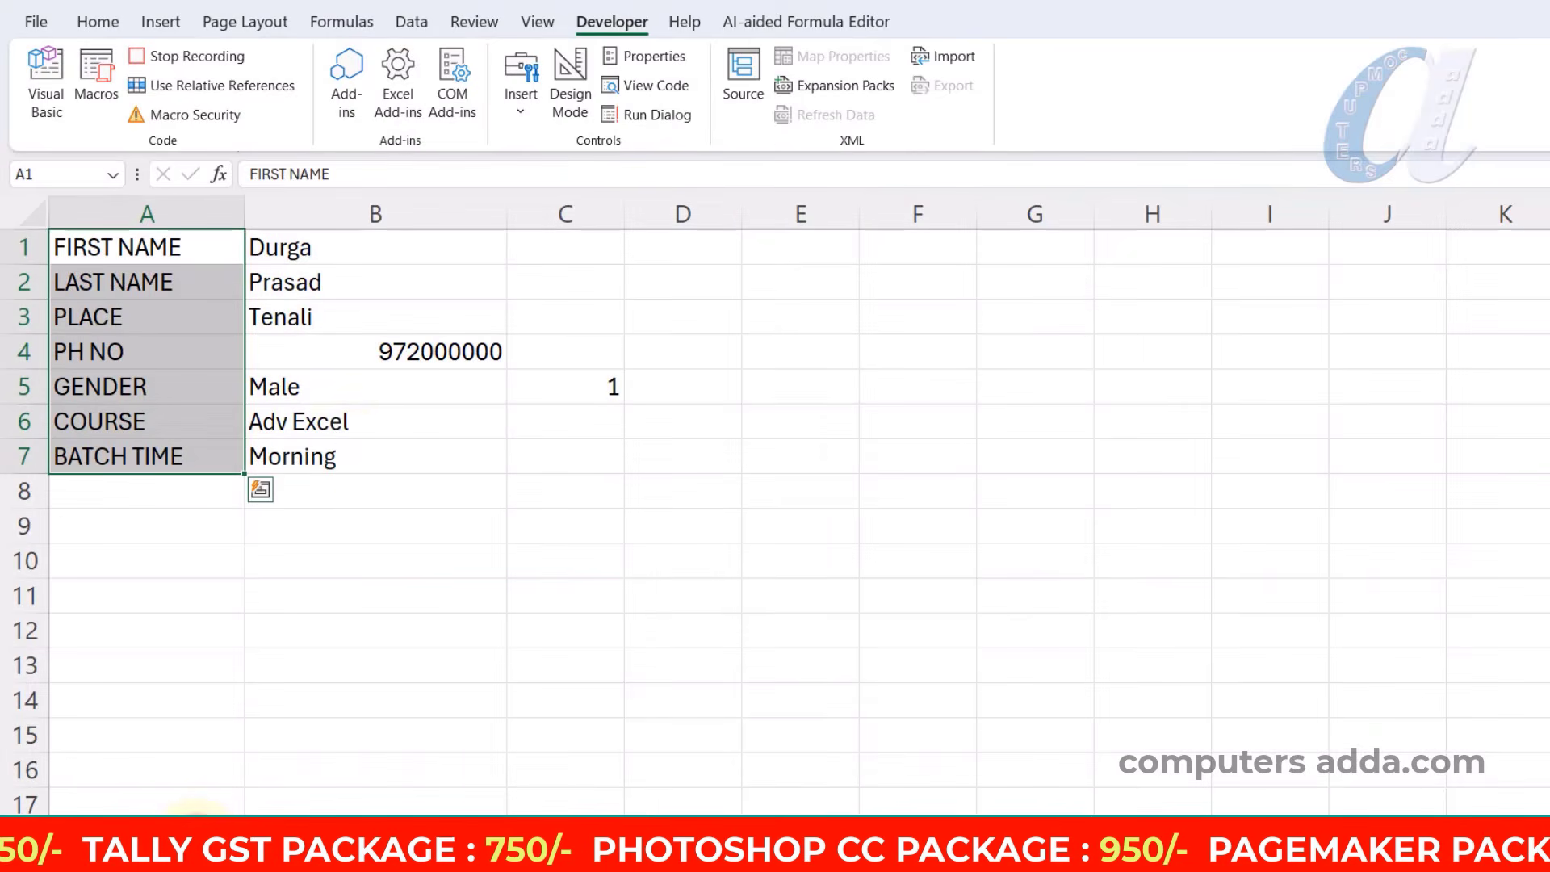
Copy Sheet2 B1:B7, paste it as transposed values from cell C11, and widen column F to fit the phone number.
left_click_drag(363, 240, 364, 445)
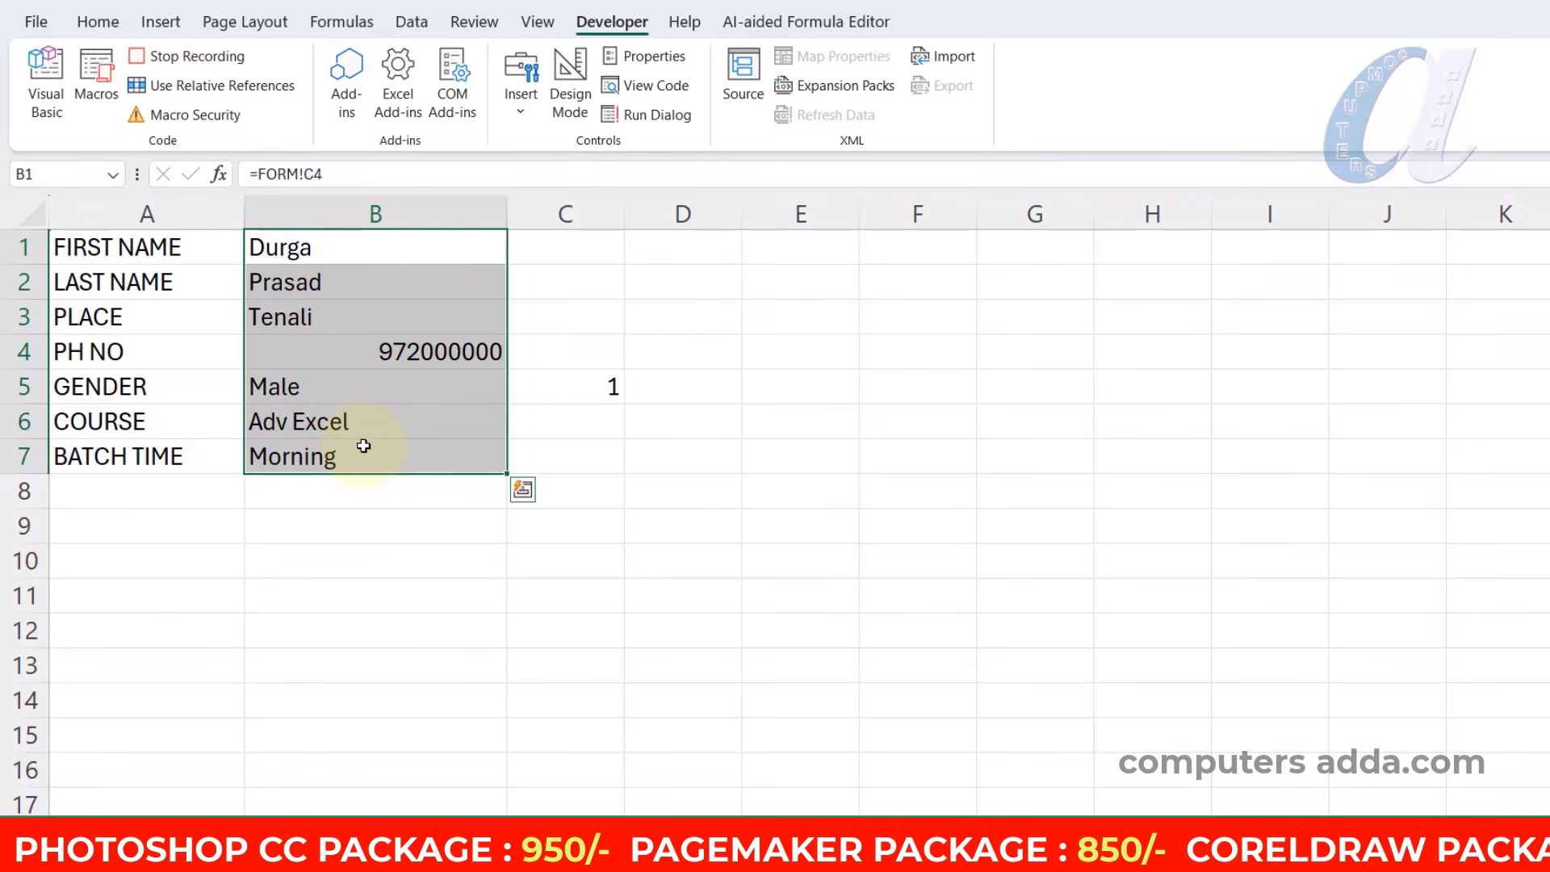
key("ctrl+c")
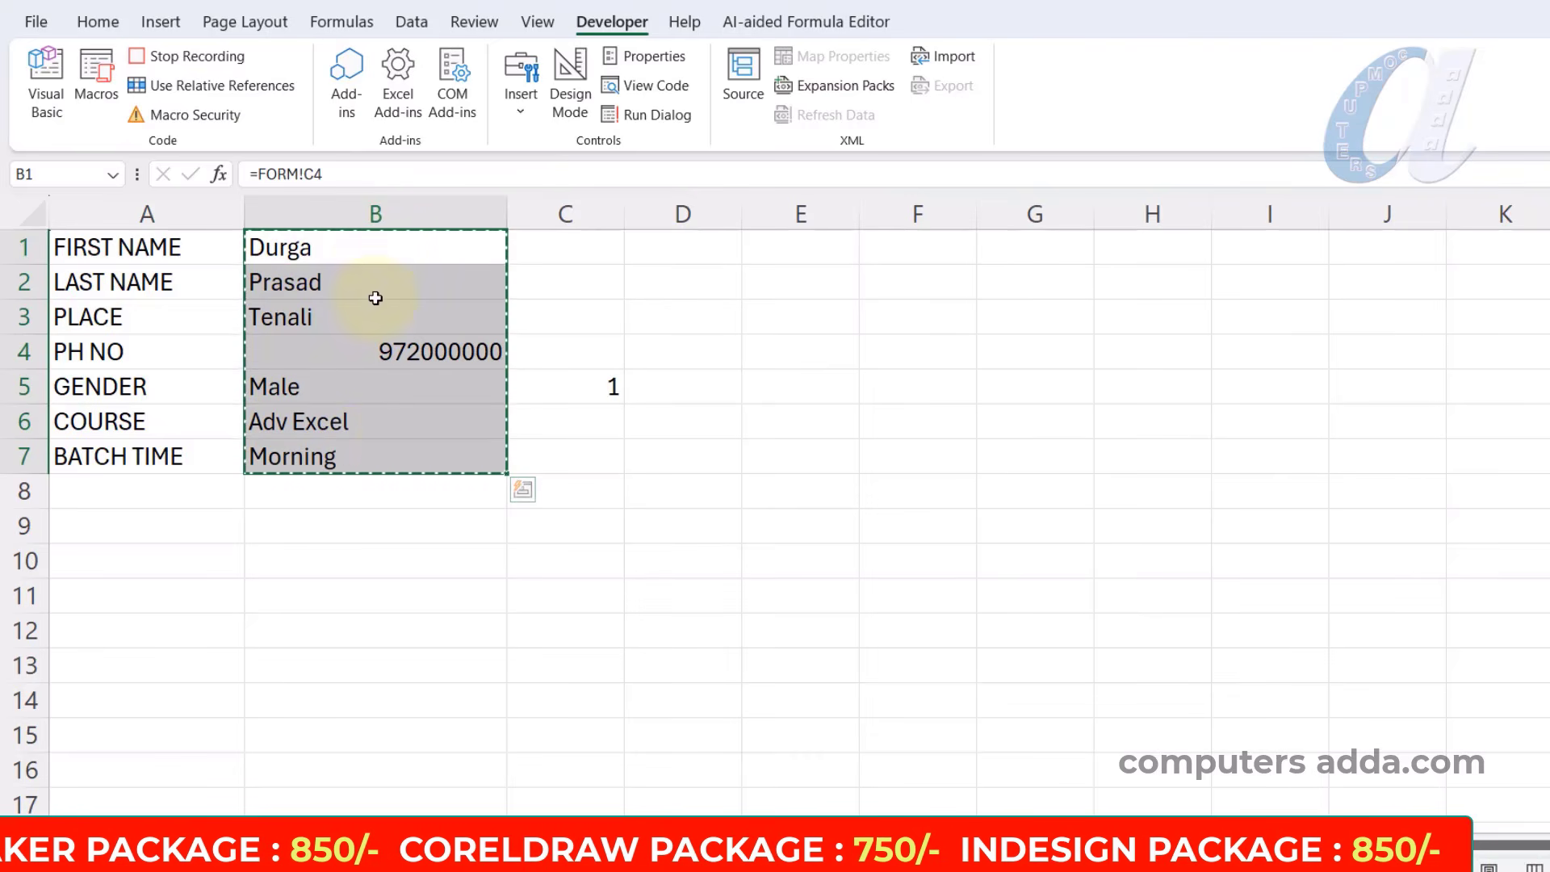
left_click(568, 589)
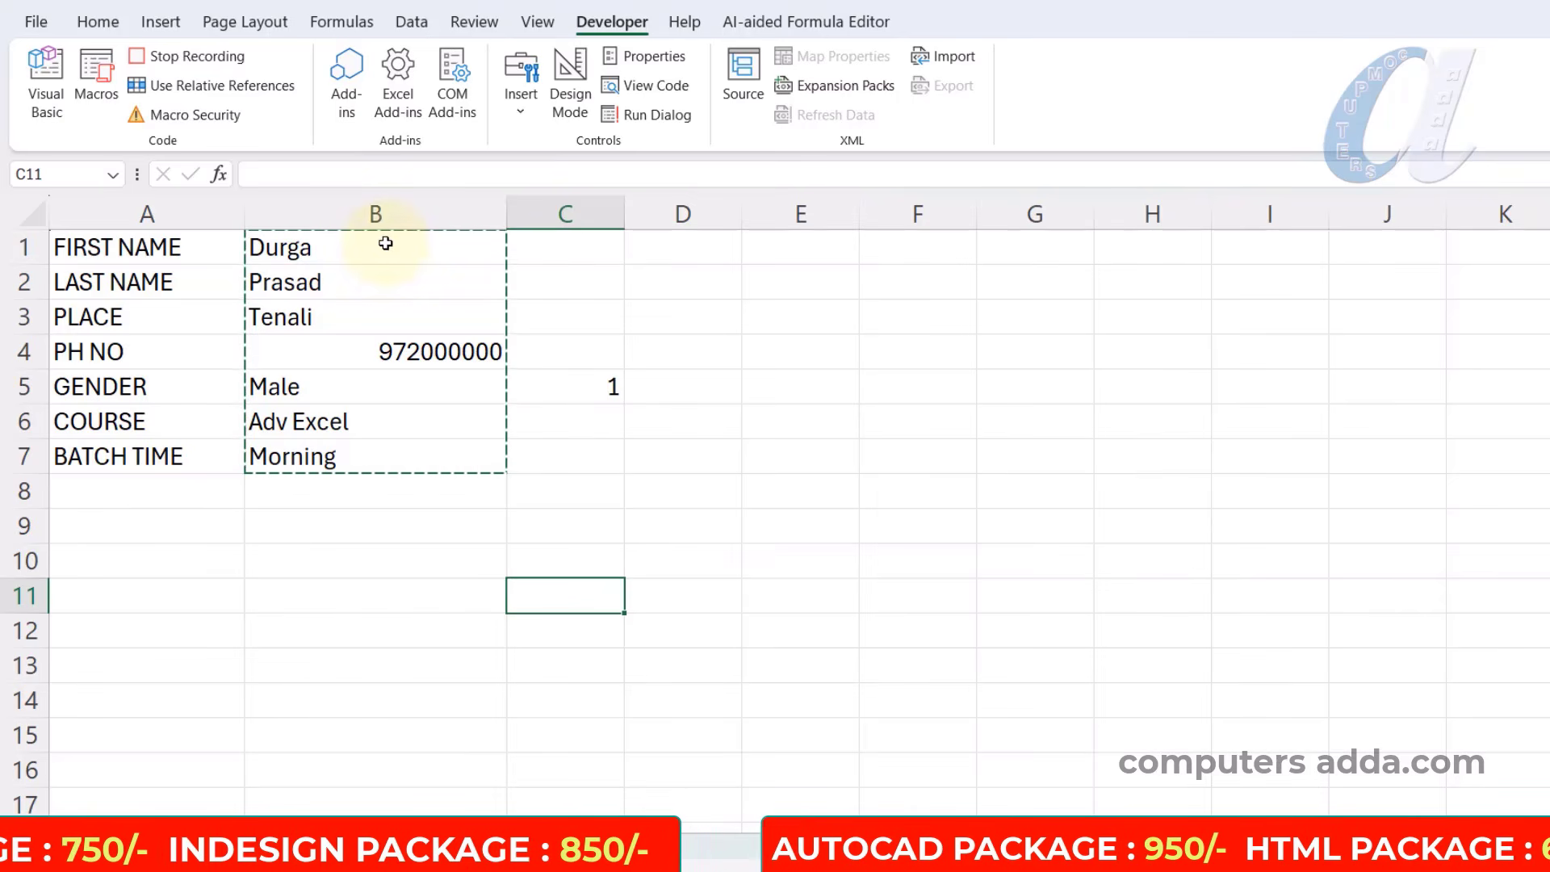
right_click(569, 587)
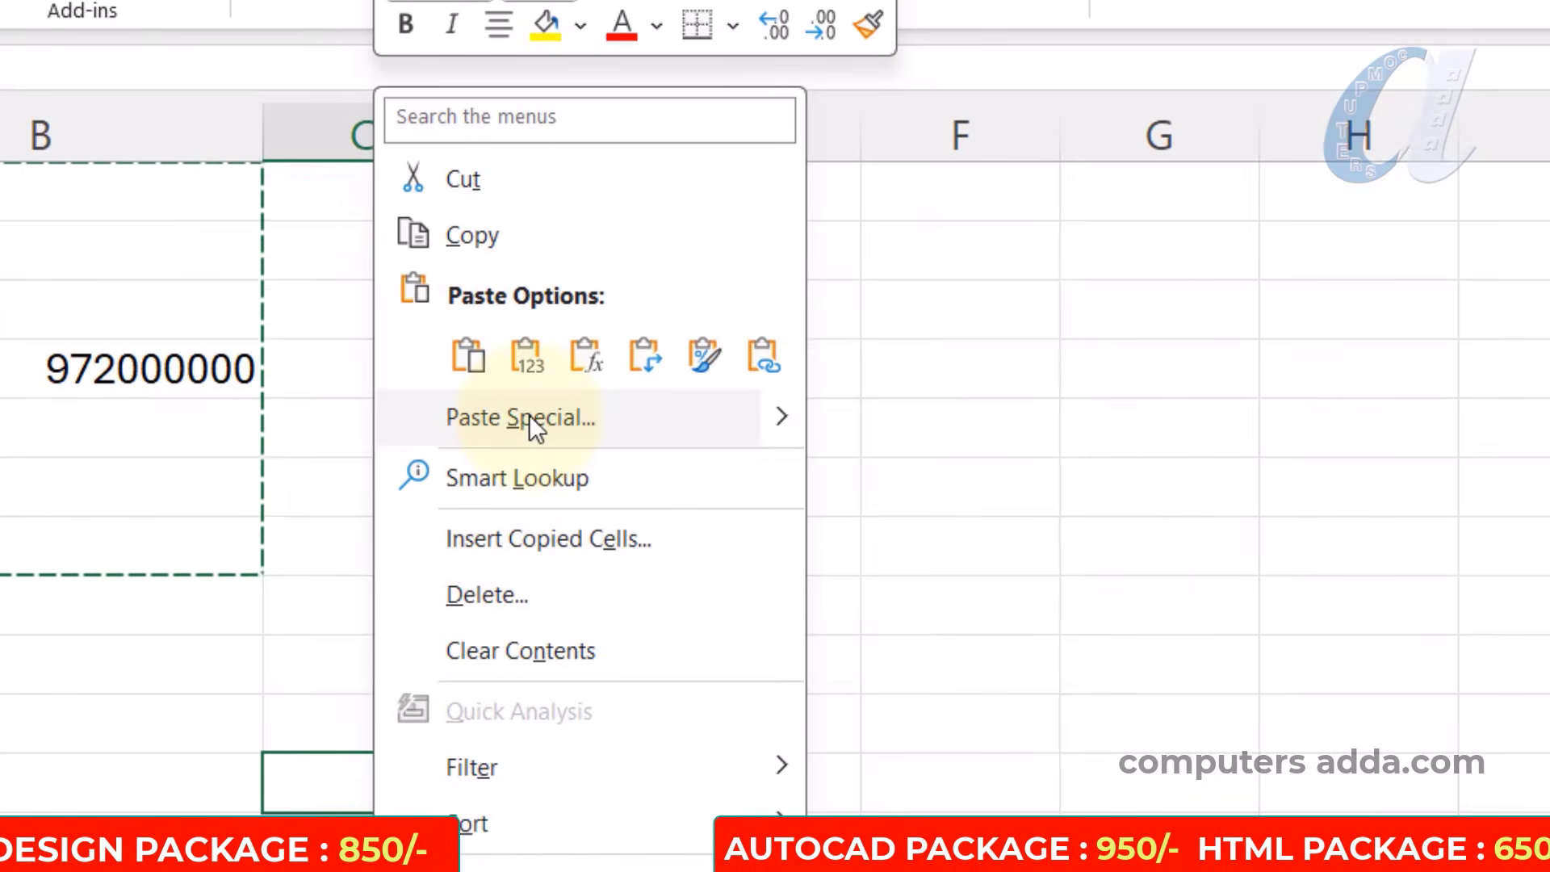
left_click(530, 414)
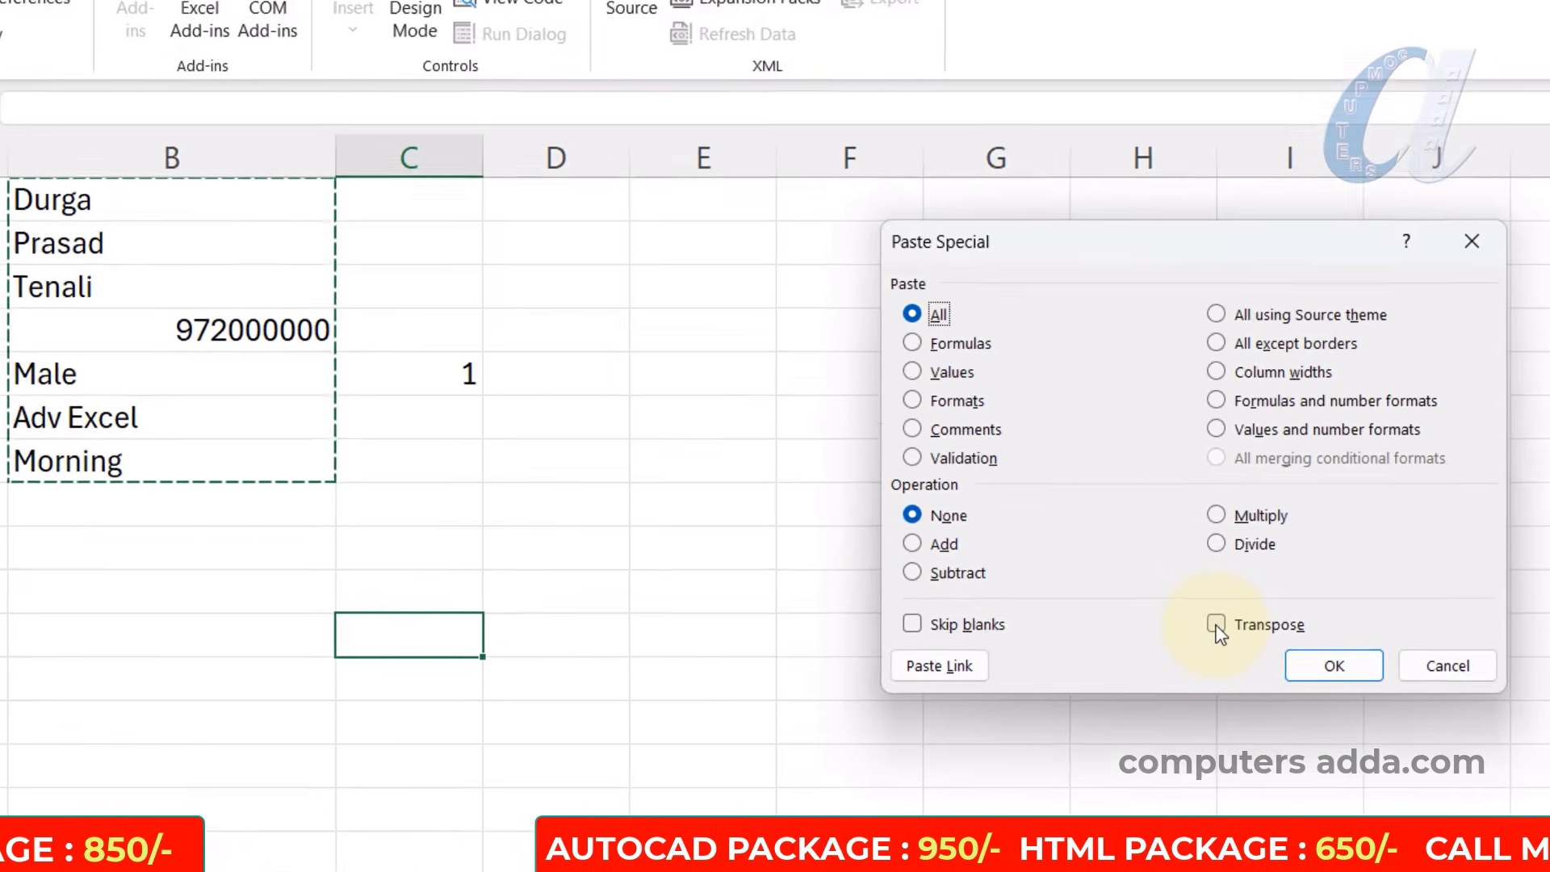
left_click(1164, 586)
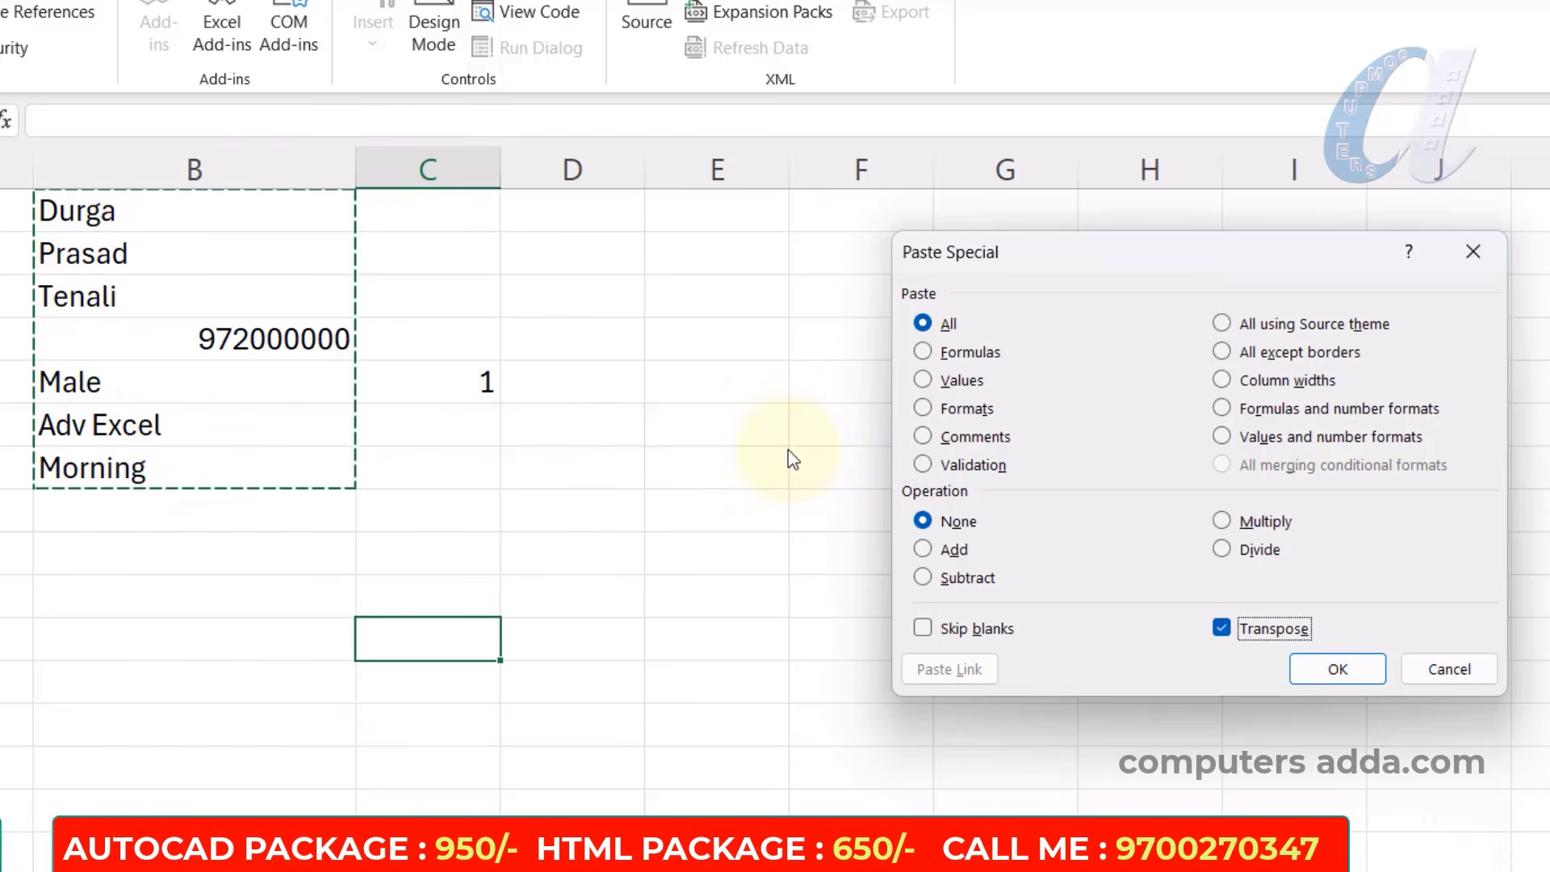
left_click(923, 379)
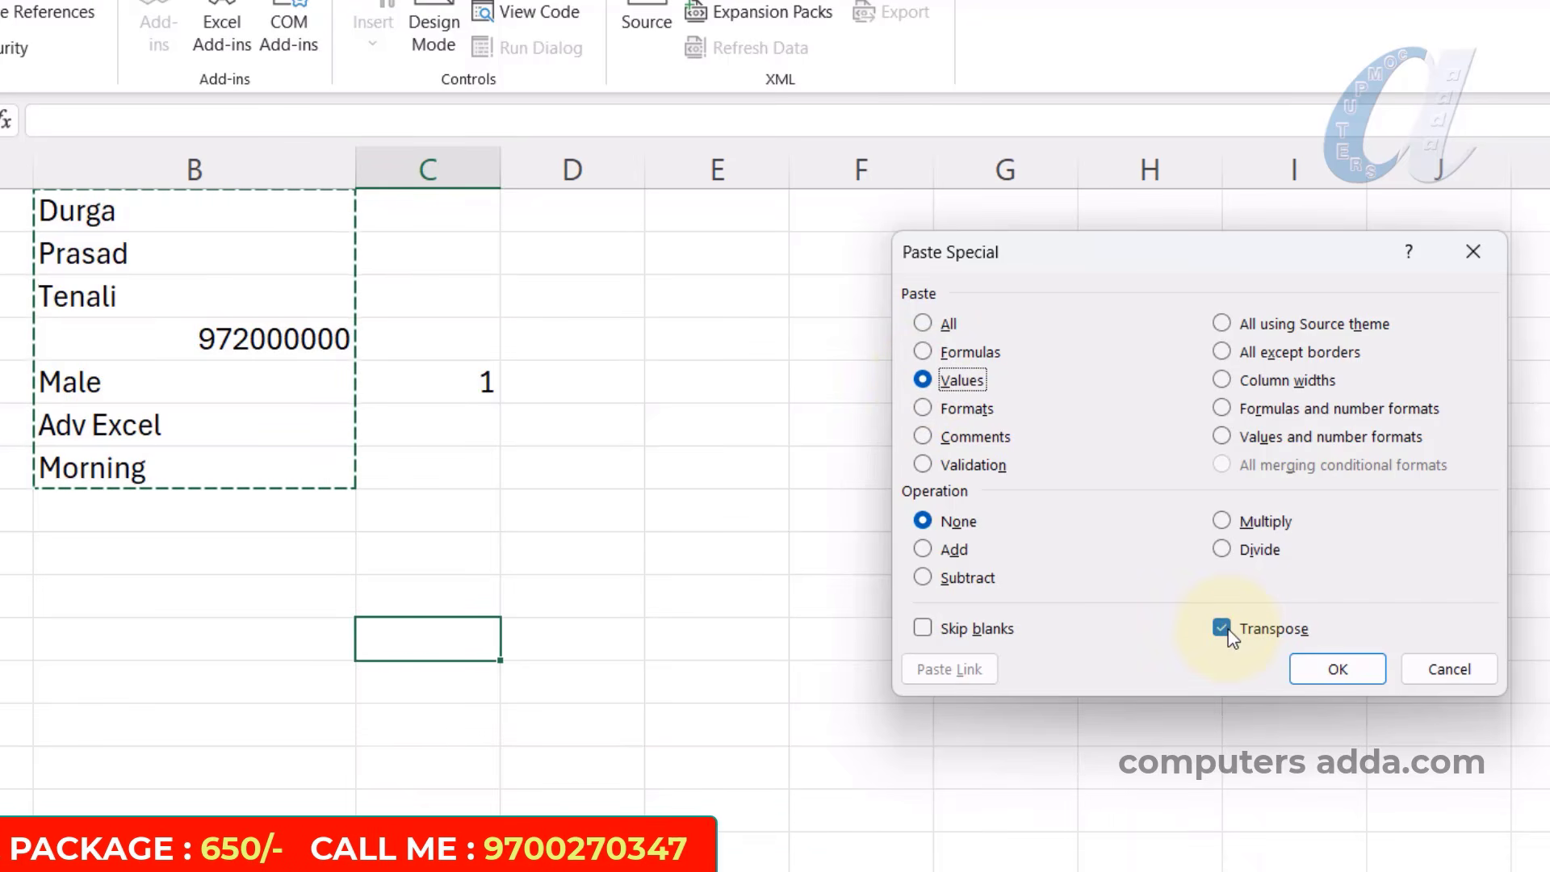
left_click(1348, 666)
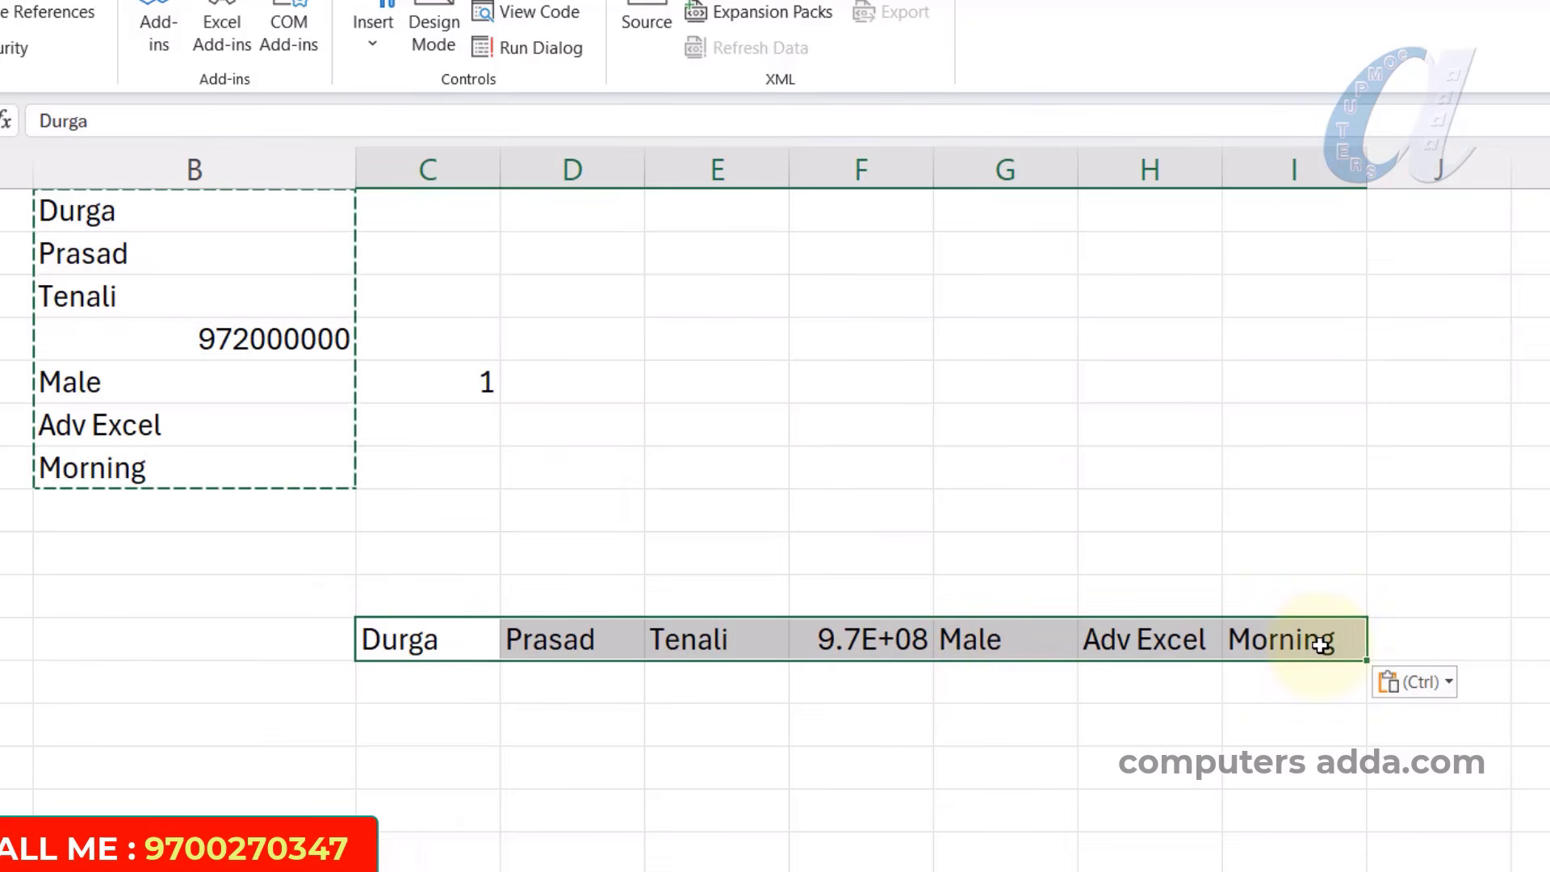
left_click(880, 231)
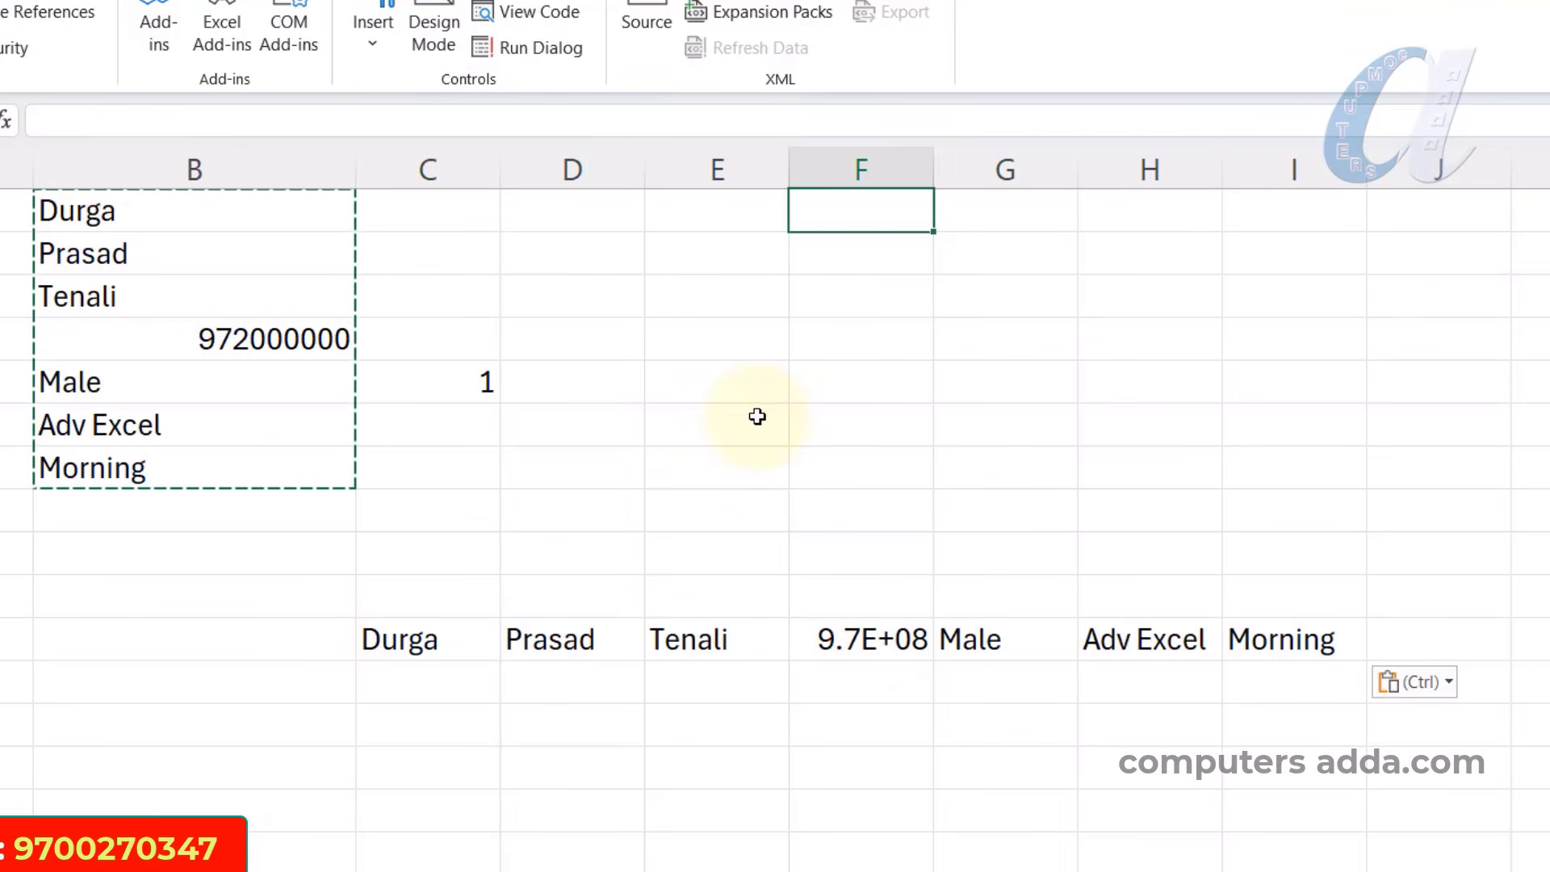
left_click_drag(931, 169, 1041, 168)
Copy the transposed record in Sheet2 C11:I11 and insert the copied cells at C3 of the Data Base sheet.
left_click_drag(420, 639, 1348, 639)
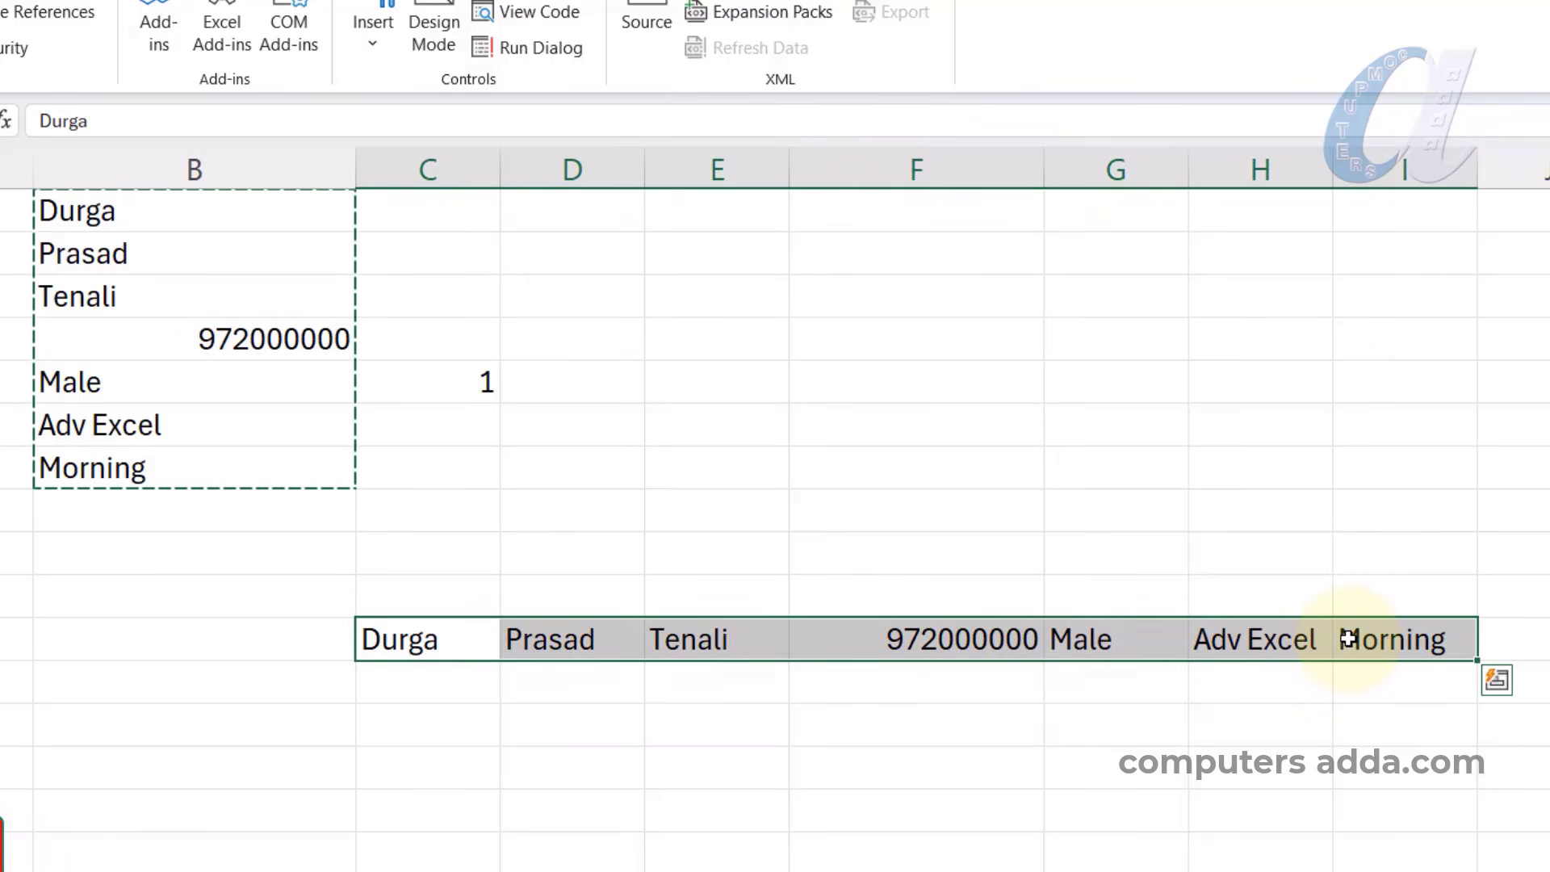
key("ctrl+c")
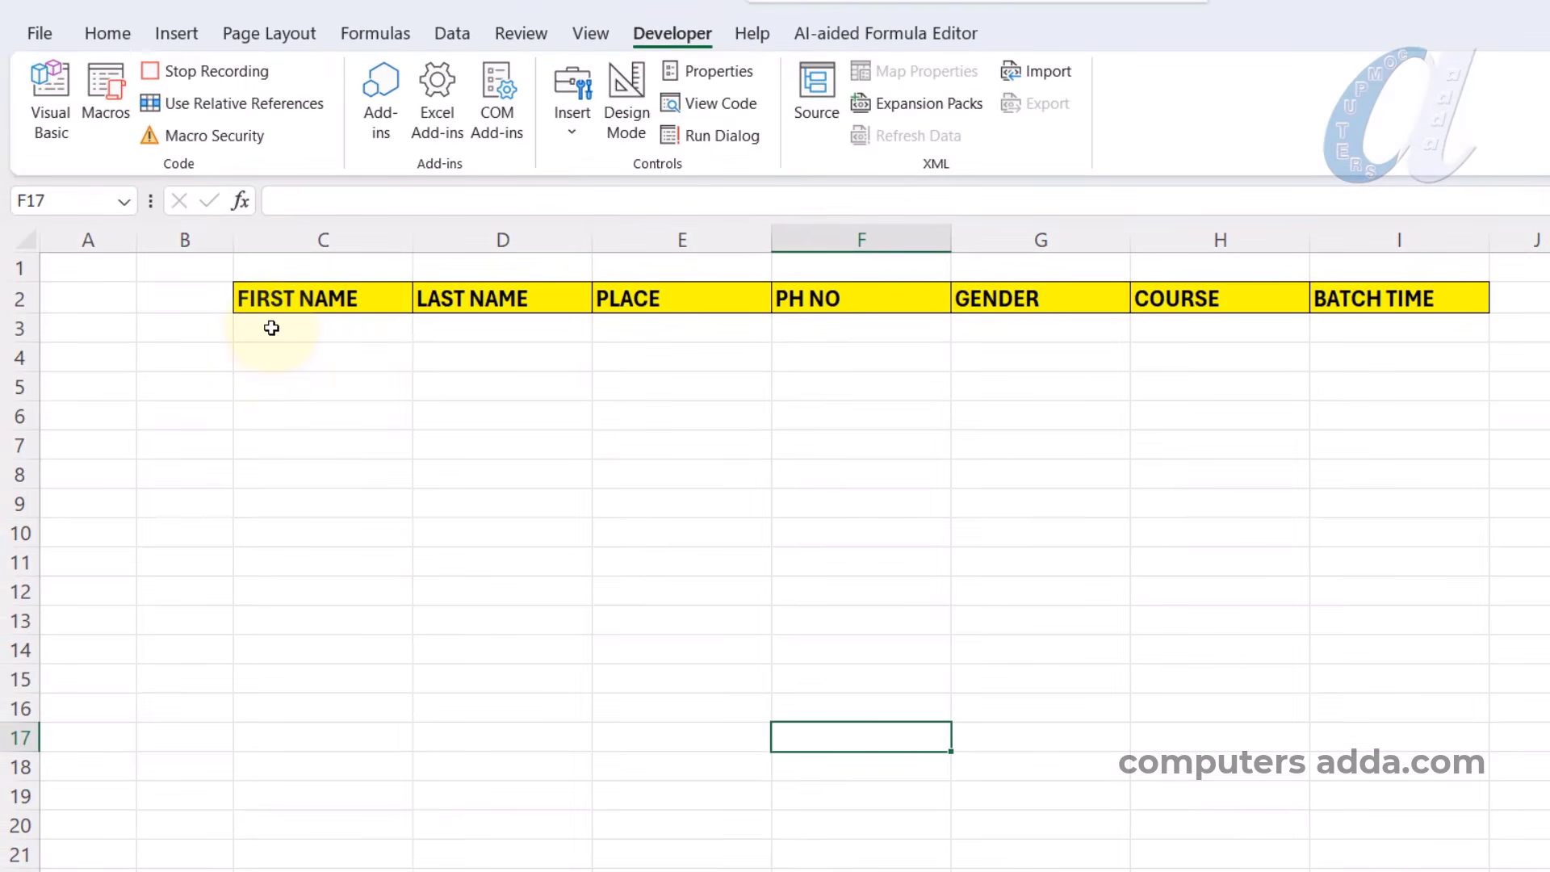
left_click(271, 325)
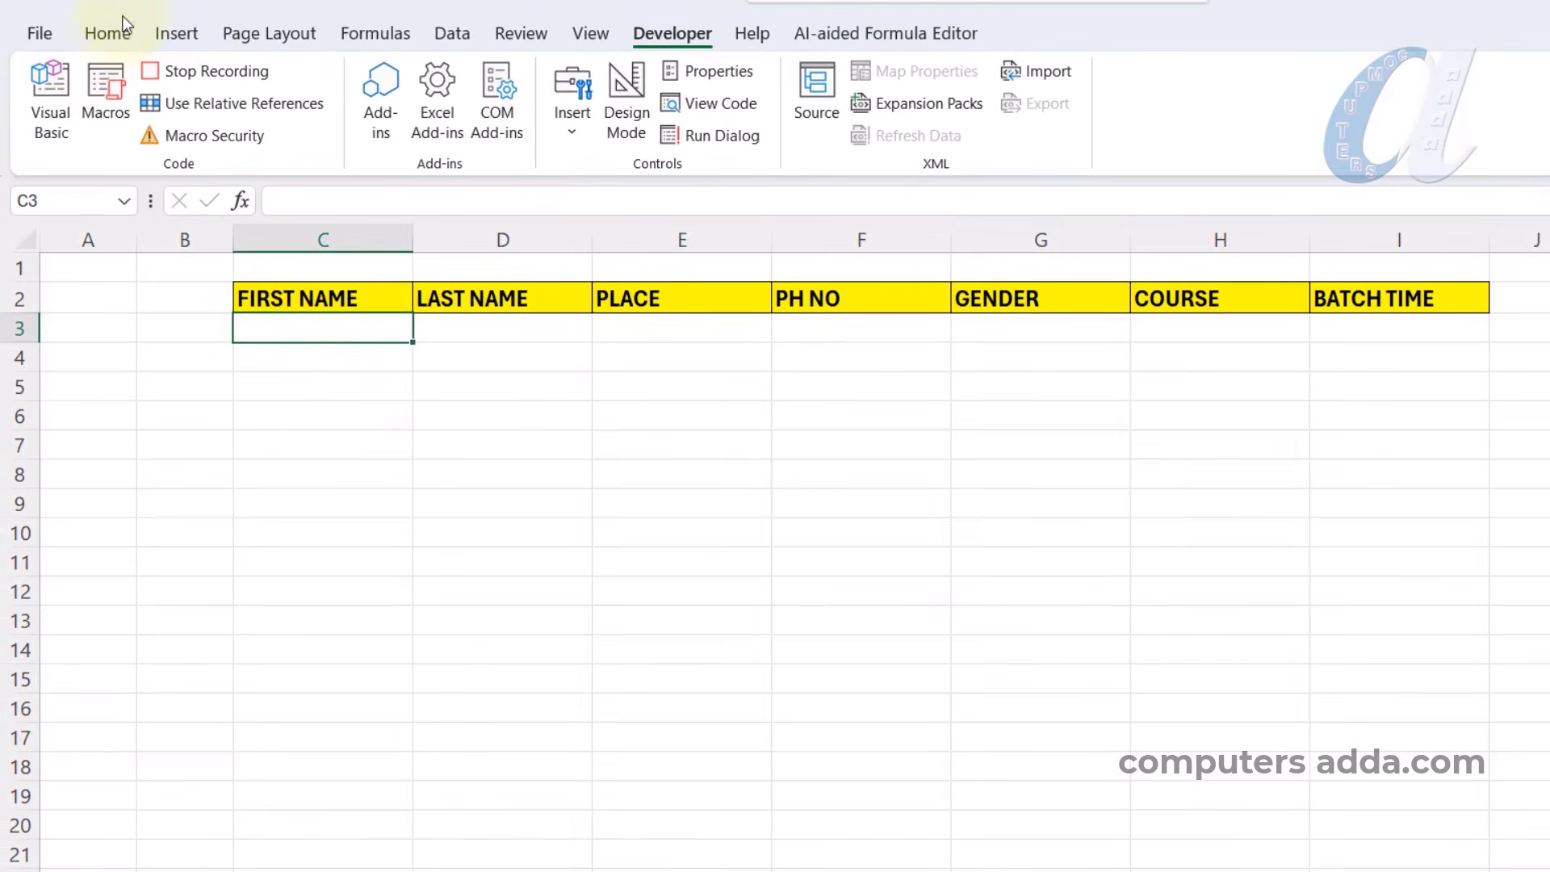
left_click(104, 34)
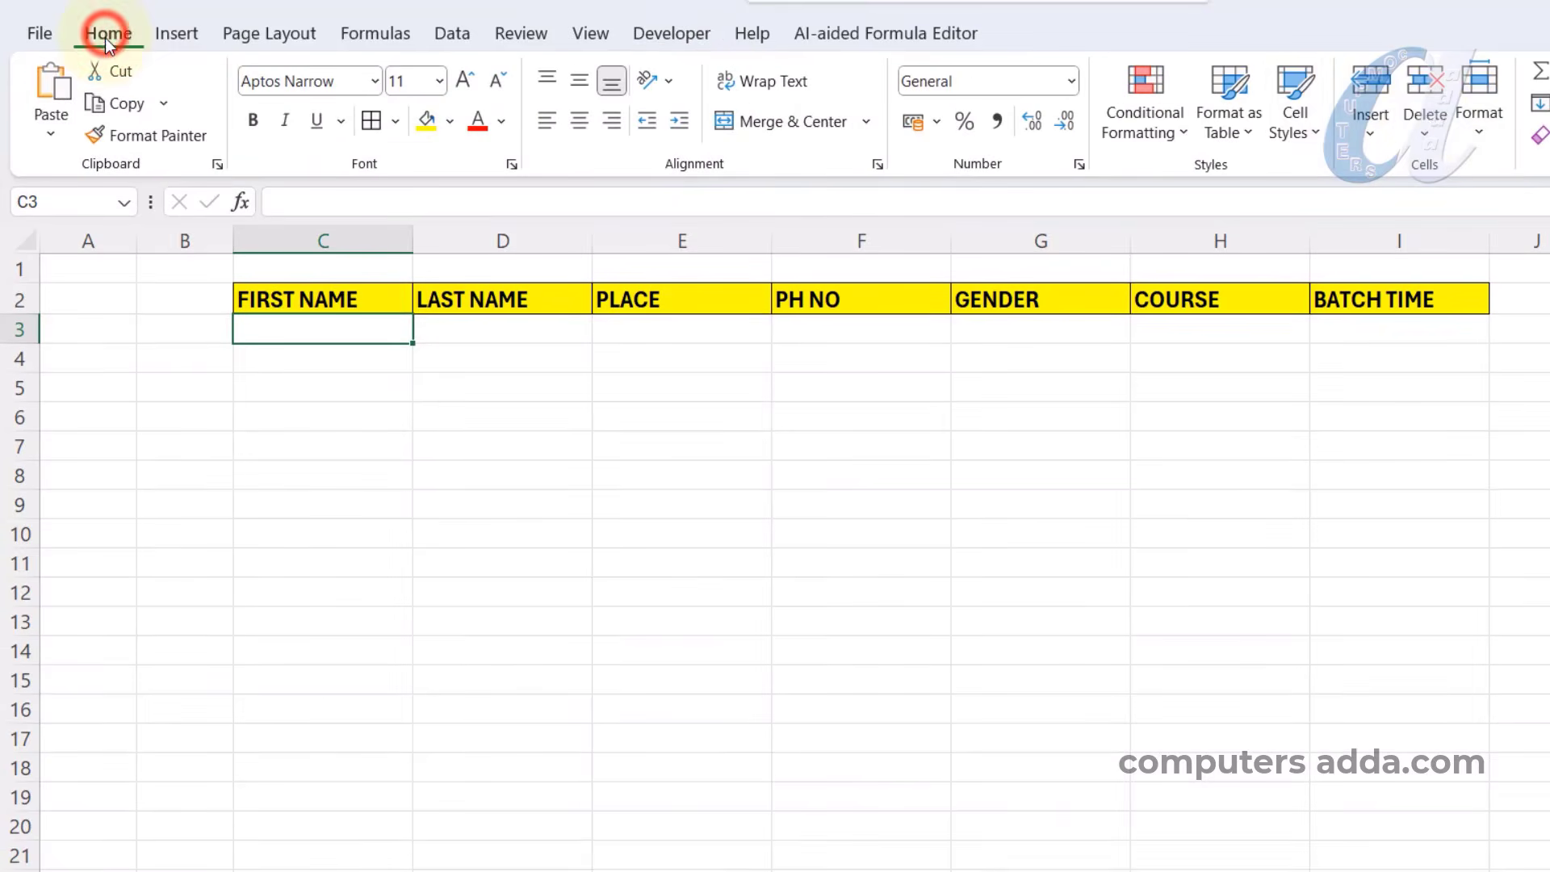
left_click(1389, 124)
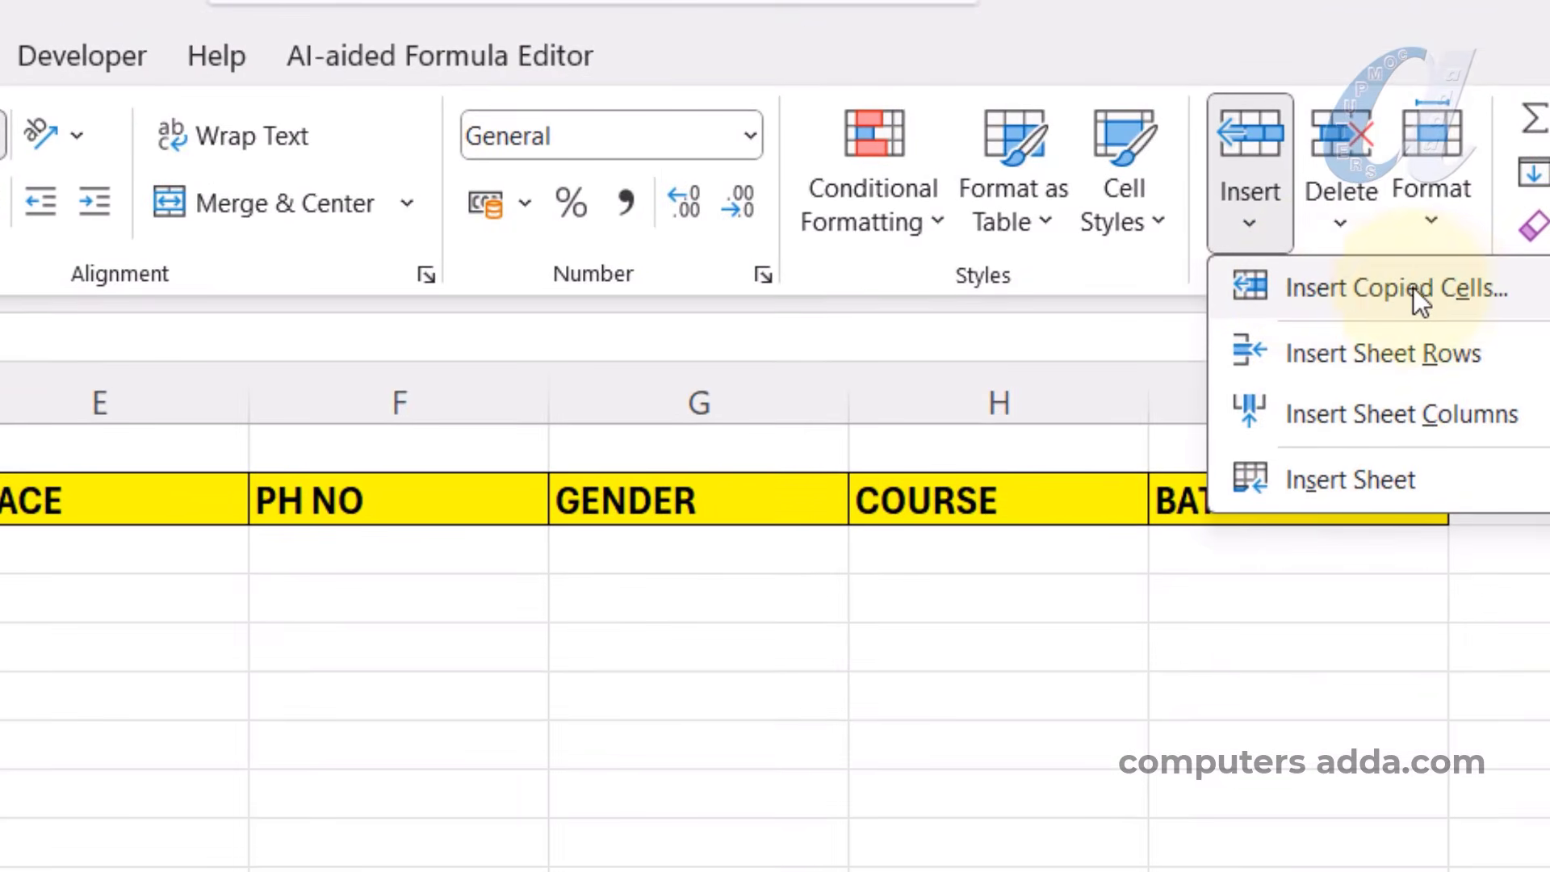
left_click(1435, 288)
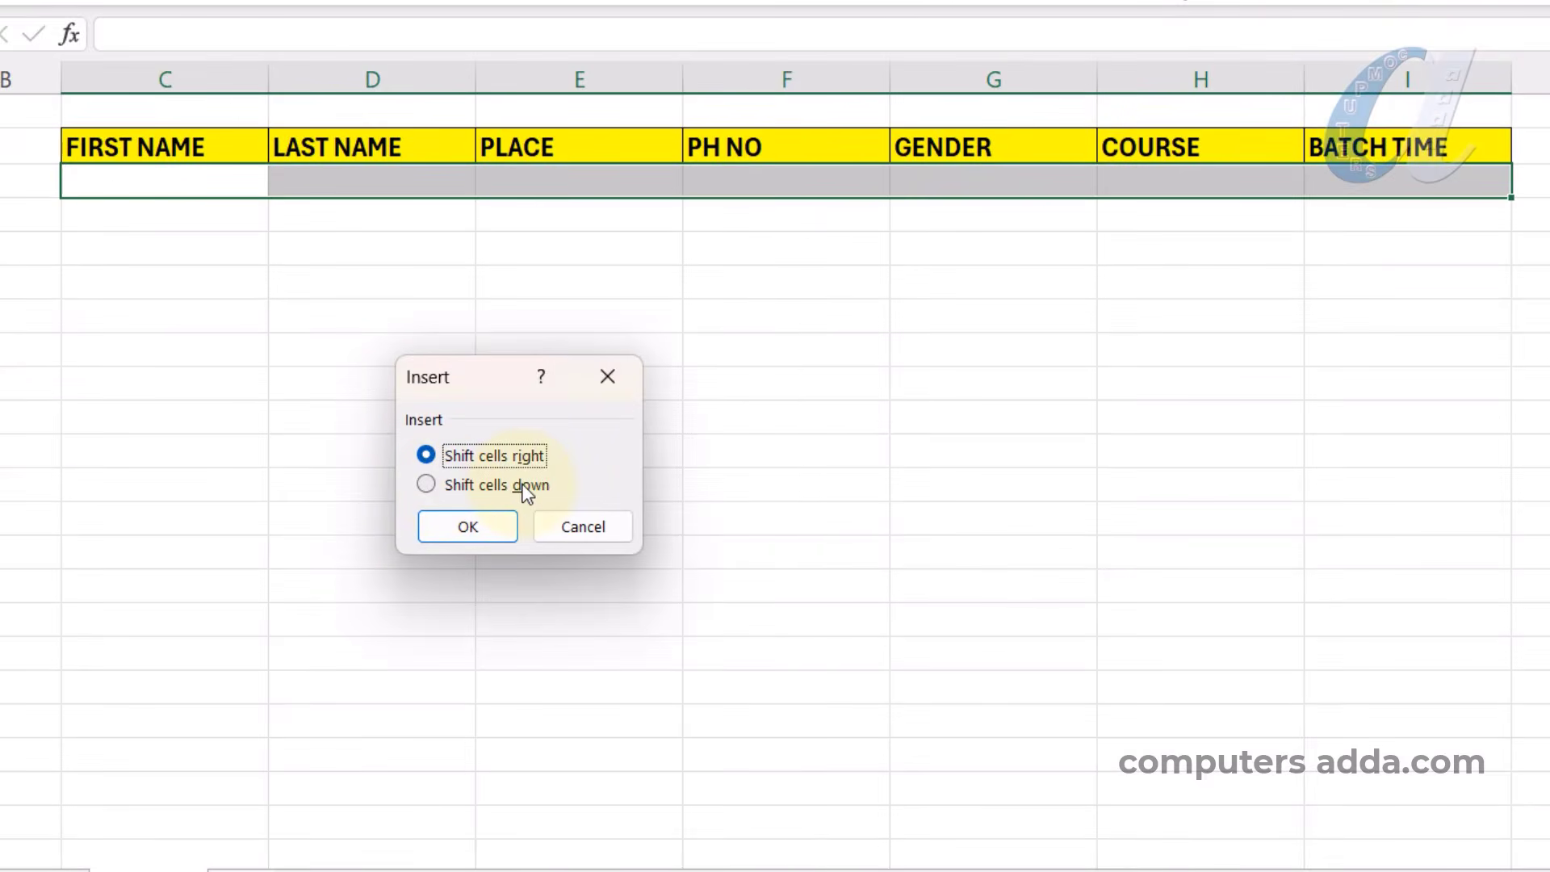
left_click(449, 531)
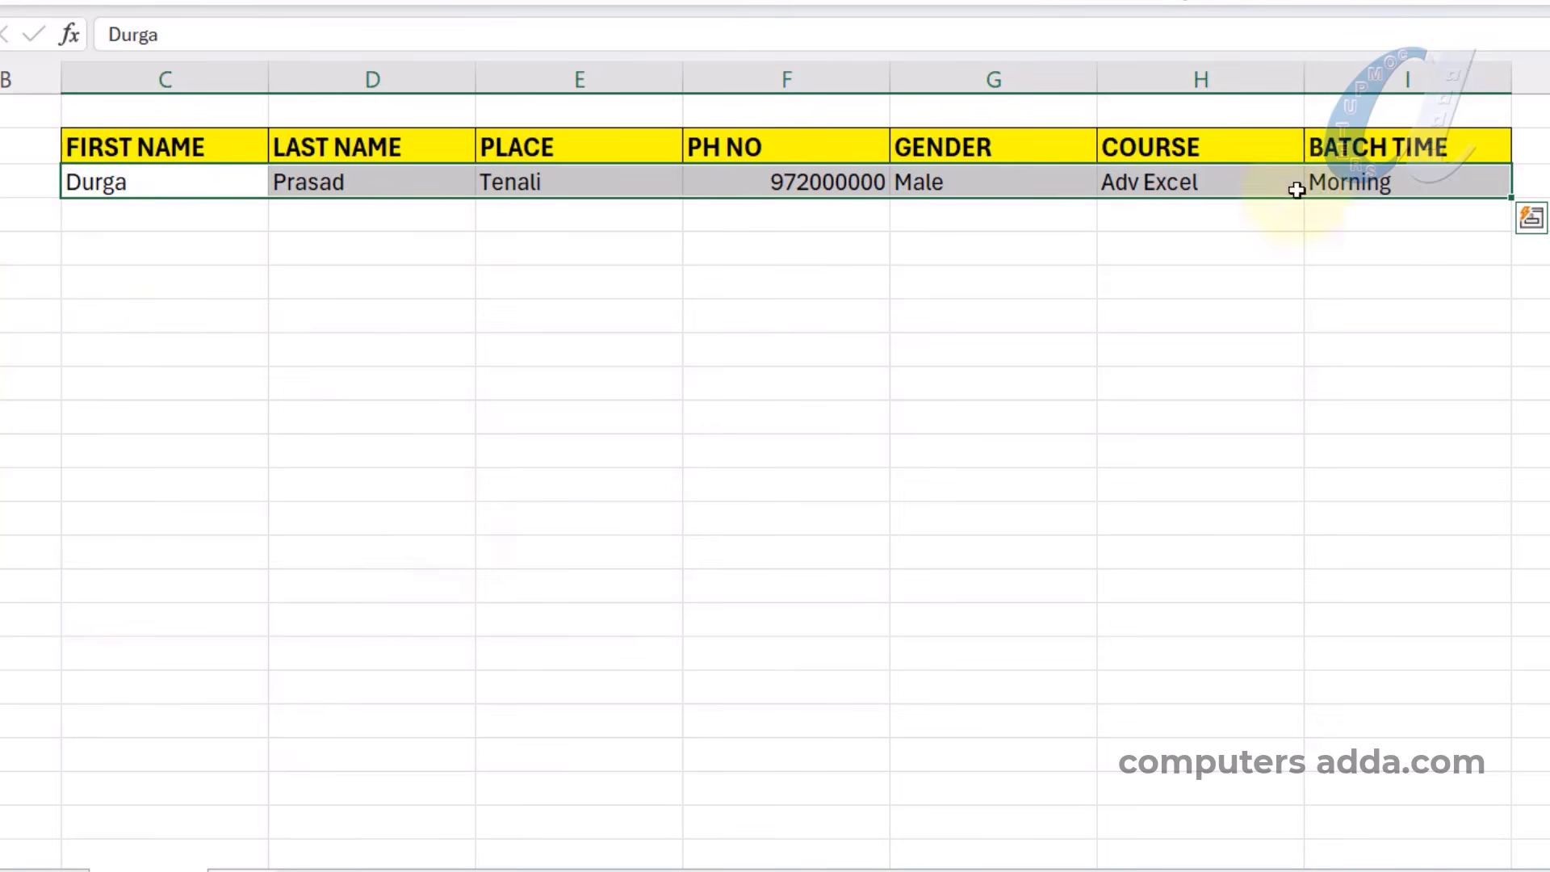
Clear the first name, last name, place, phone number, course and batch time entries on the FORM sheet.
left_click(2, 870)
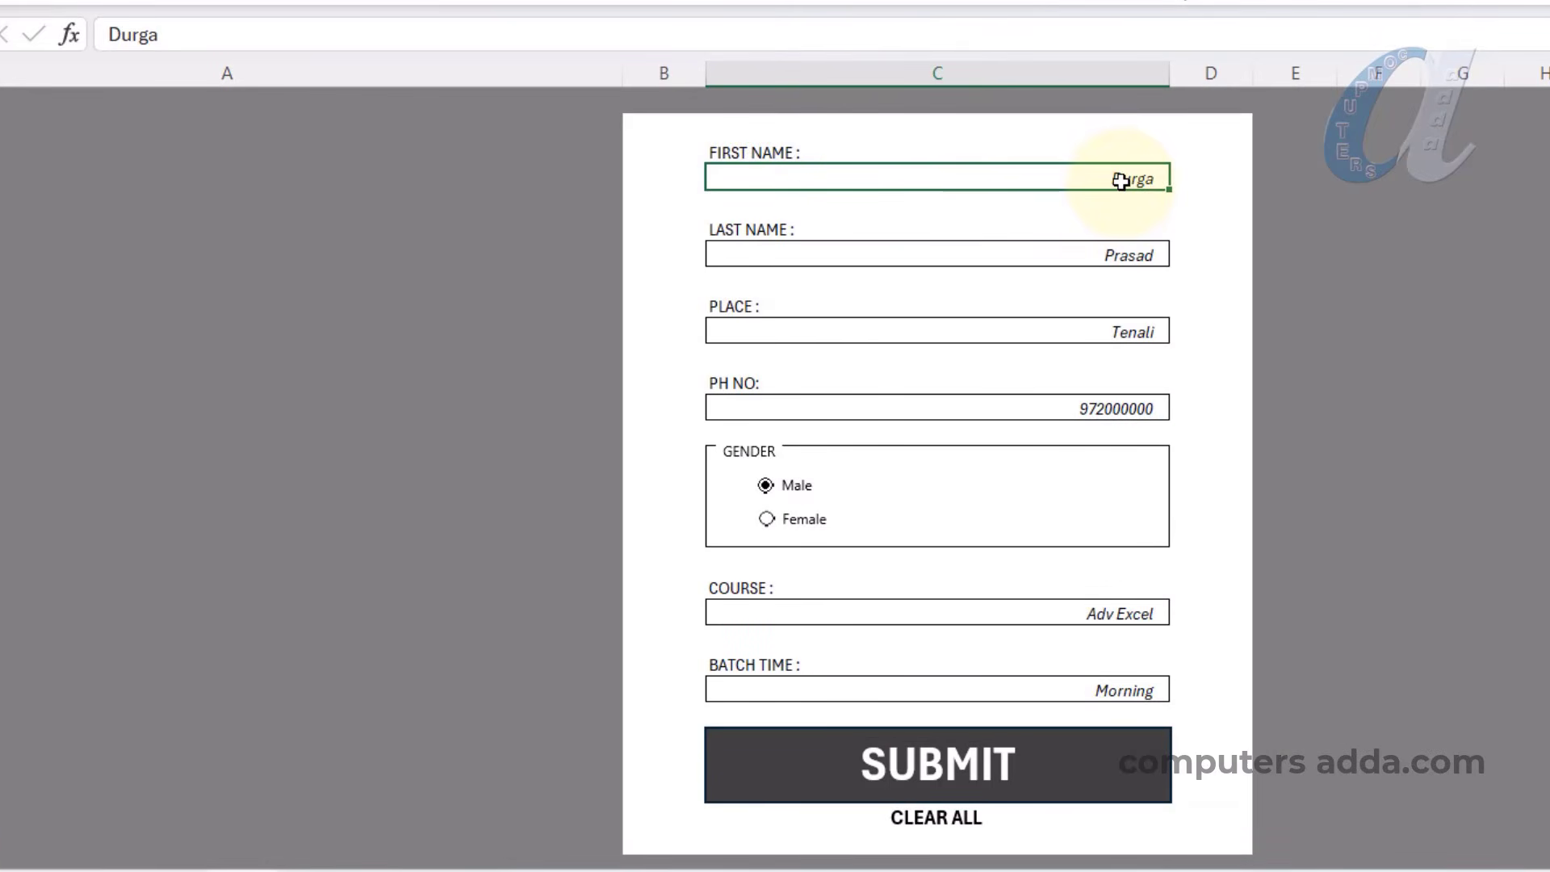
key("Delete")
left_click(1123, 255)
key("Delete")
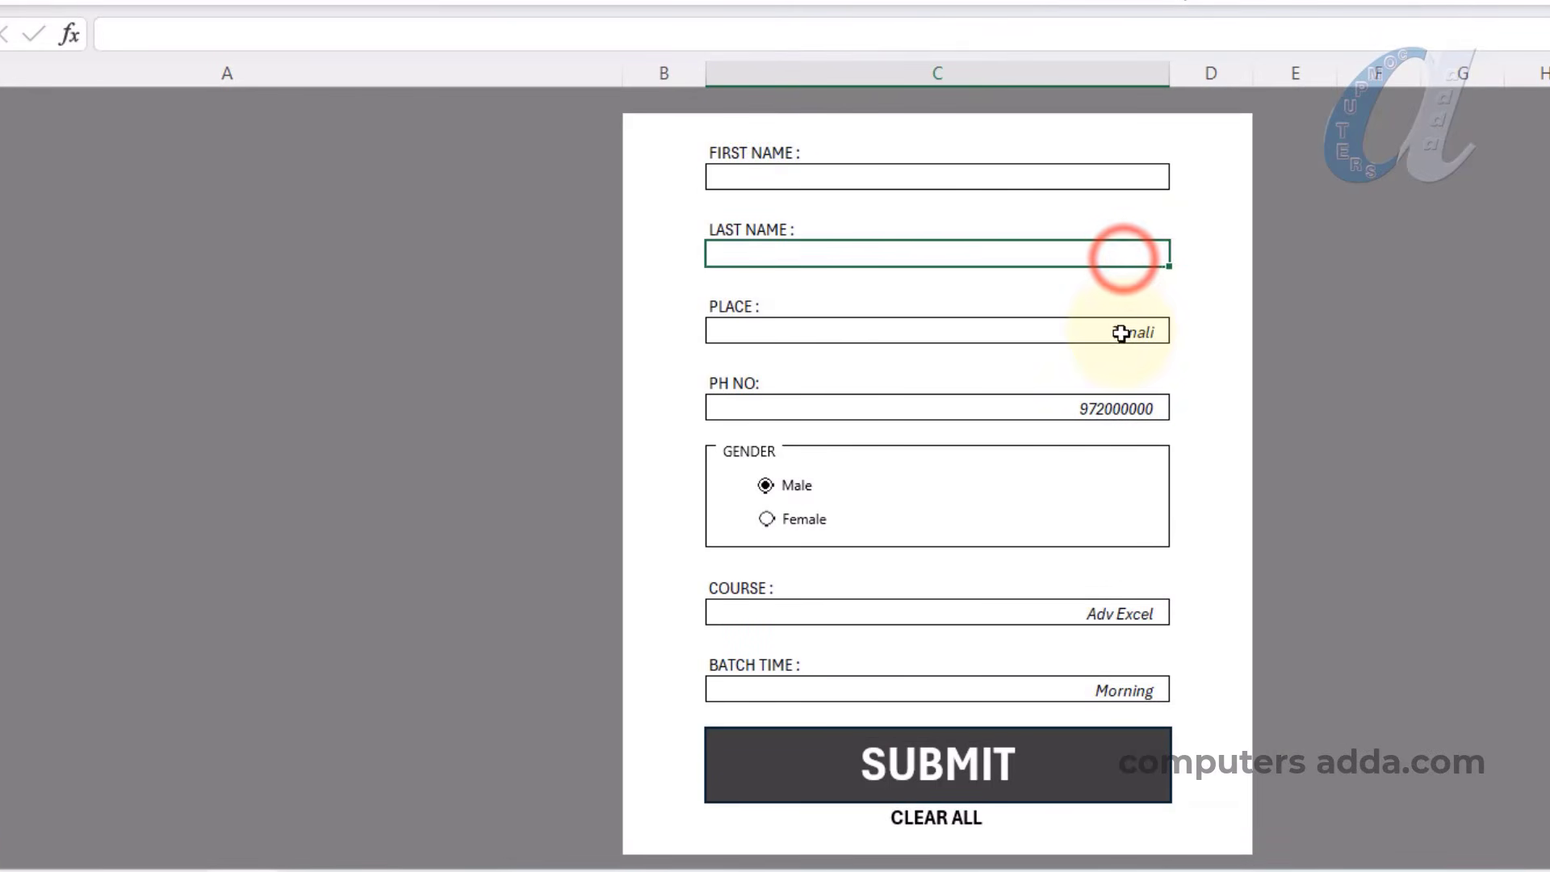
left_click(1117, 335)
key("Delete")
key("Return")
key("Delete")
left_click(1109, 613)
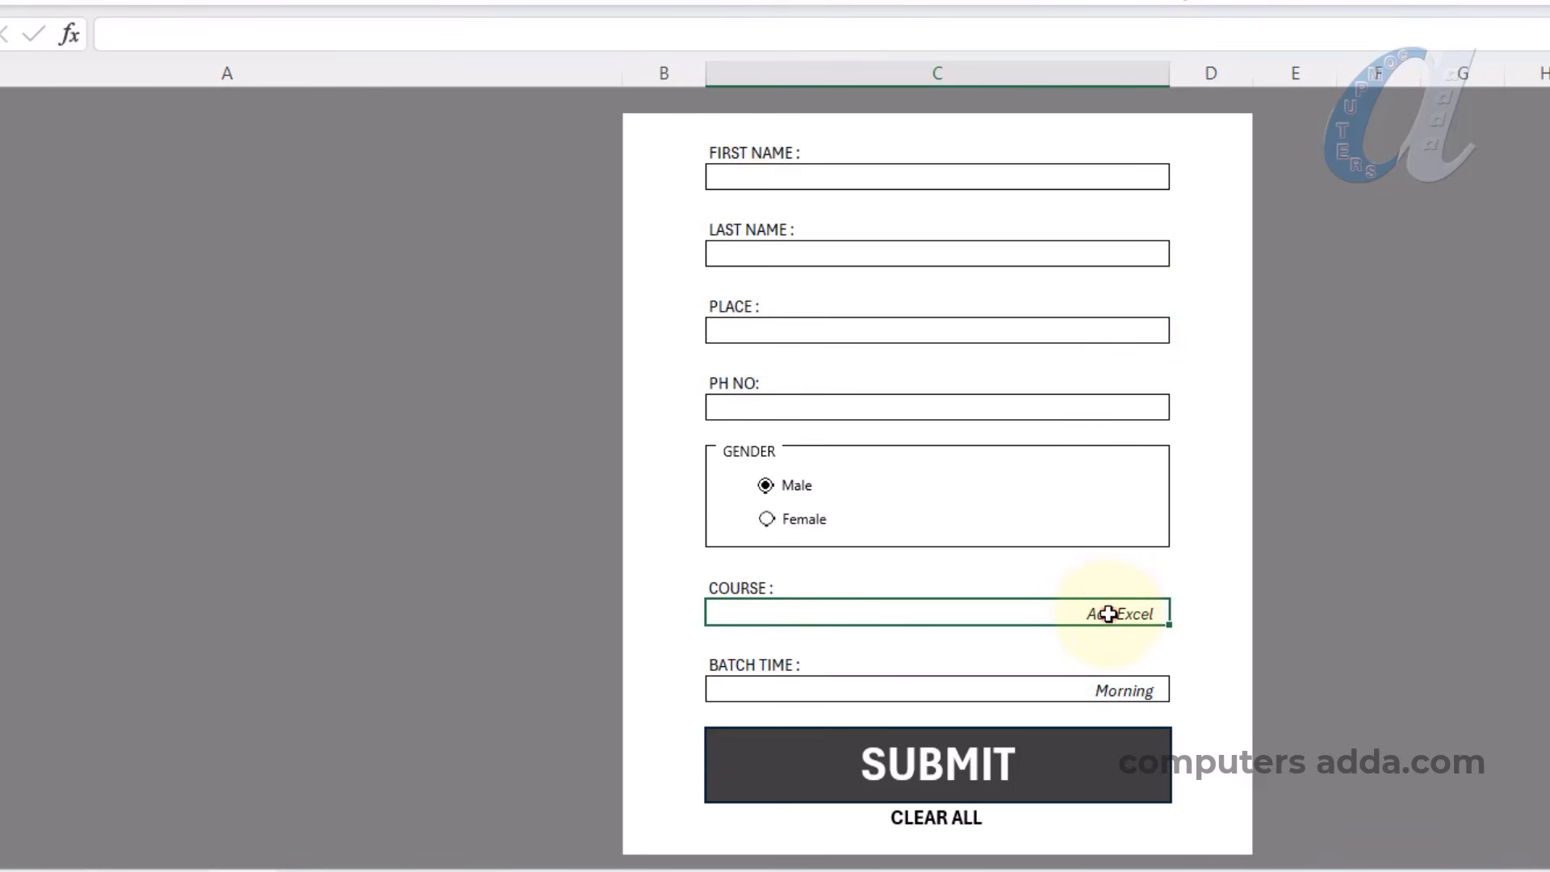
key("Delete")
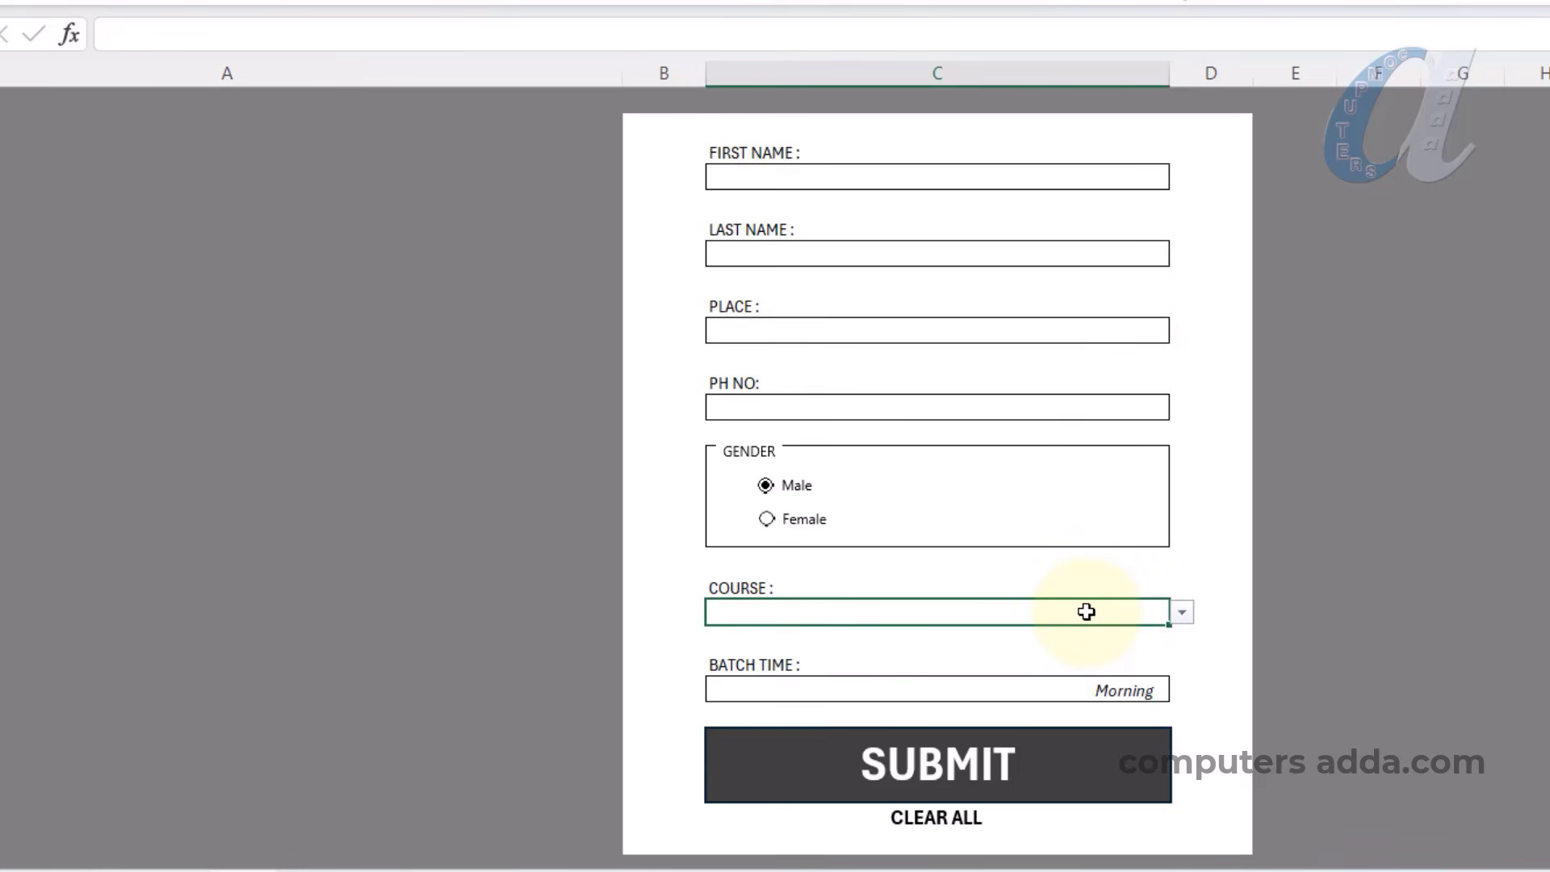
left_click(1100, 688)
key("Delete")
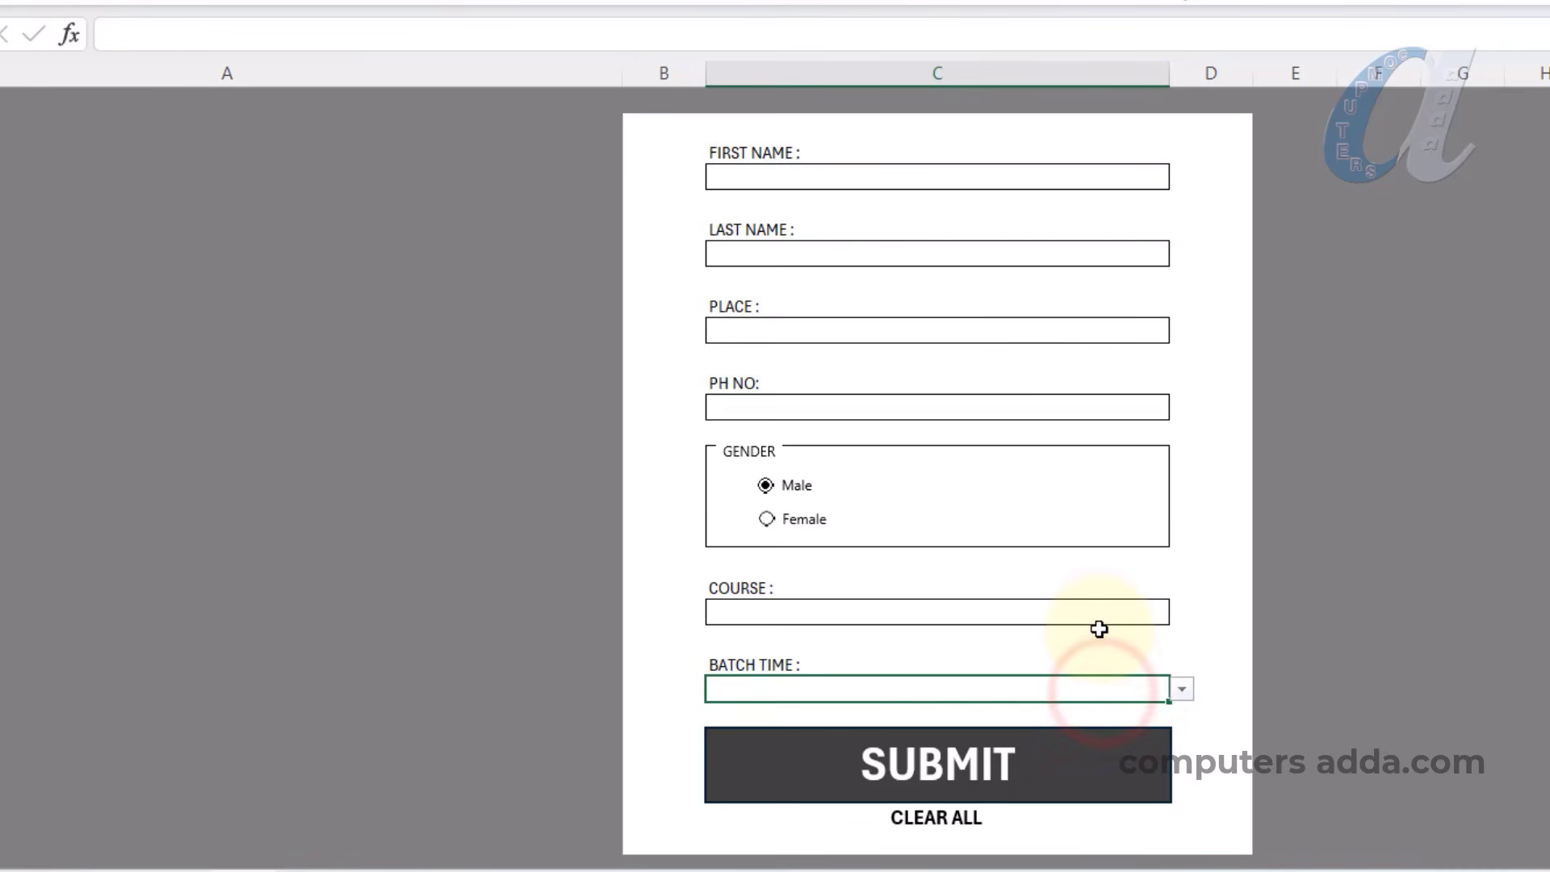
Select the FIRST NAME field in C4 and stop recording the macro.
left_click(1079, 173)
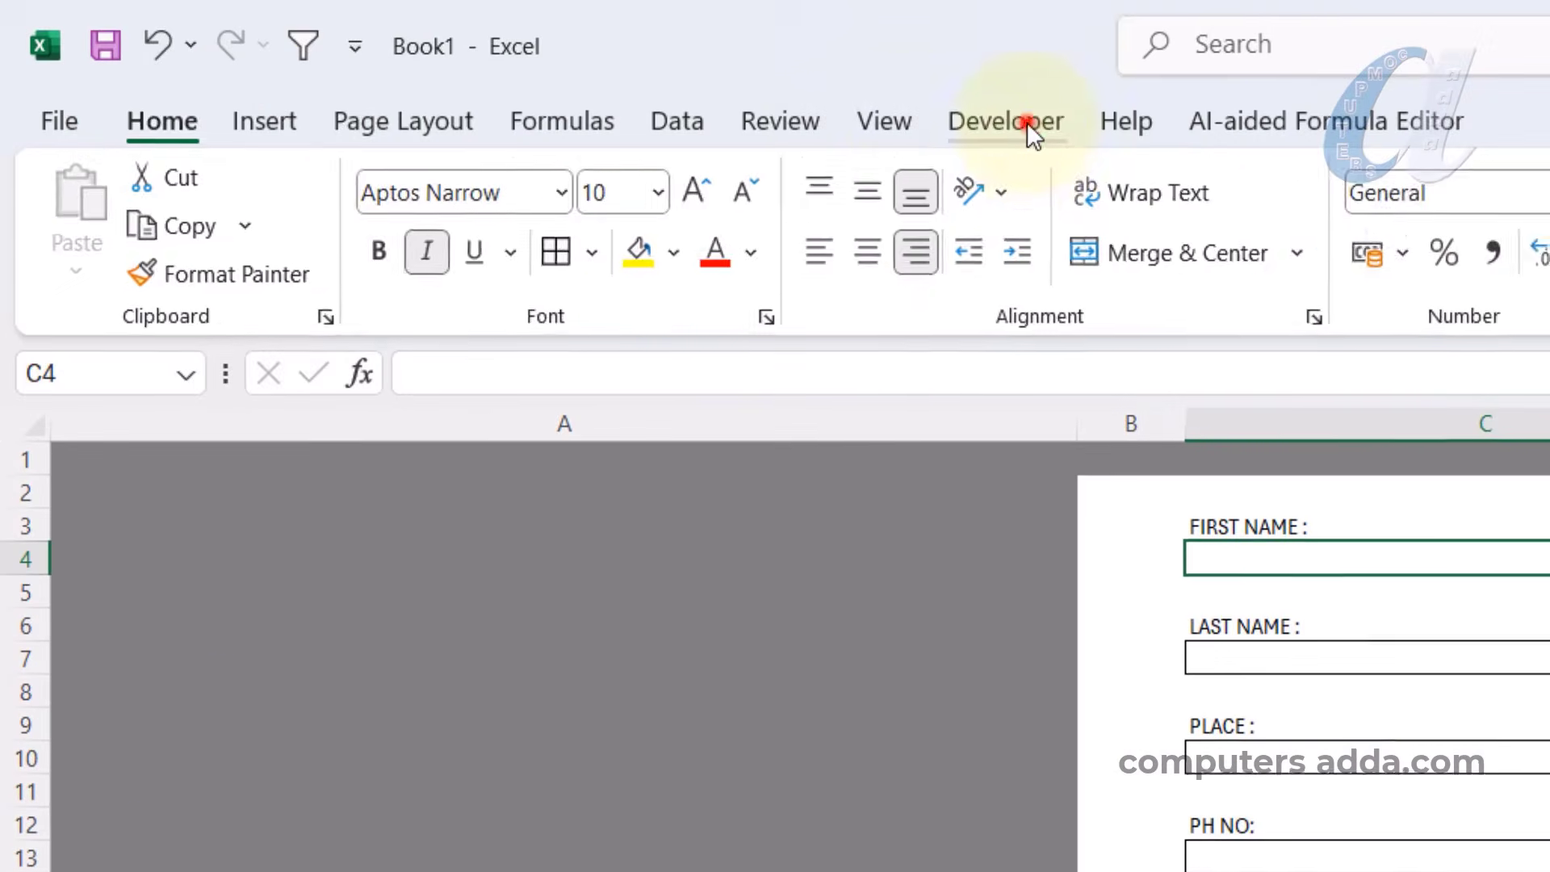
left_click(1023, 130)
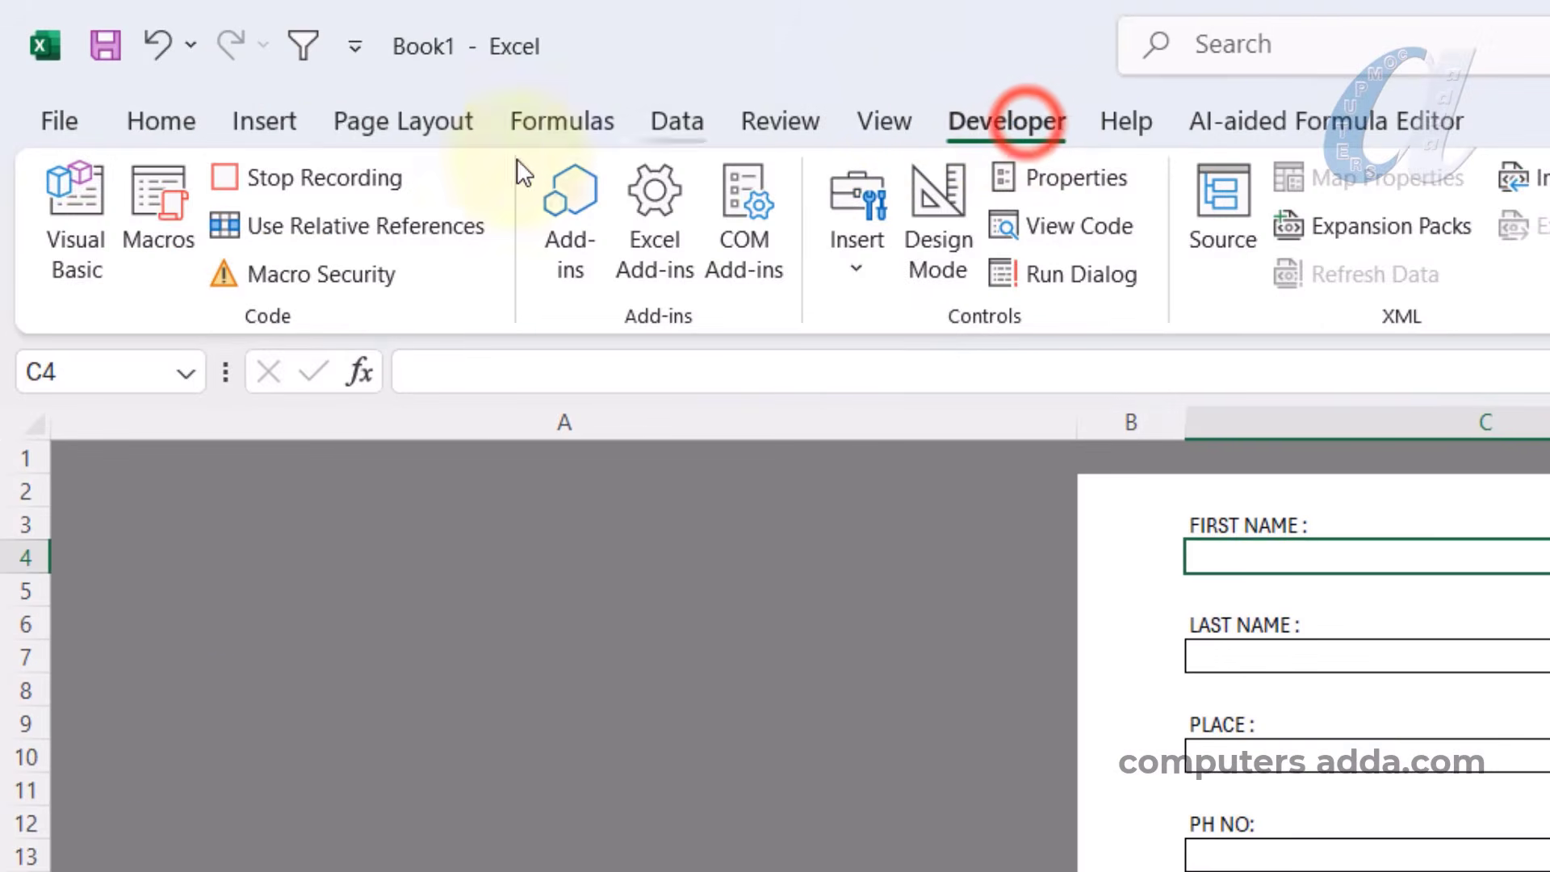
left_click(318, 174)
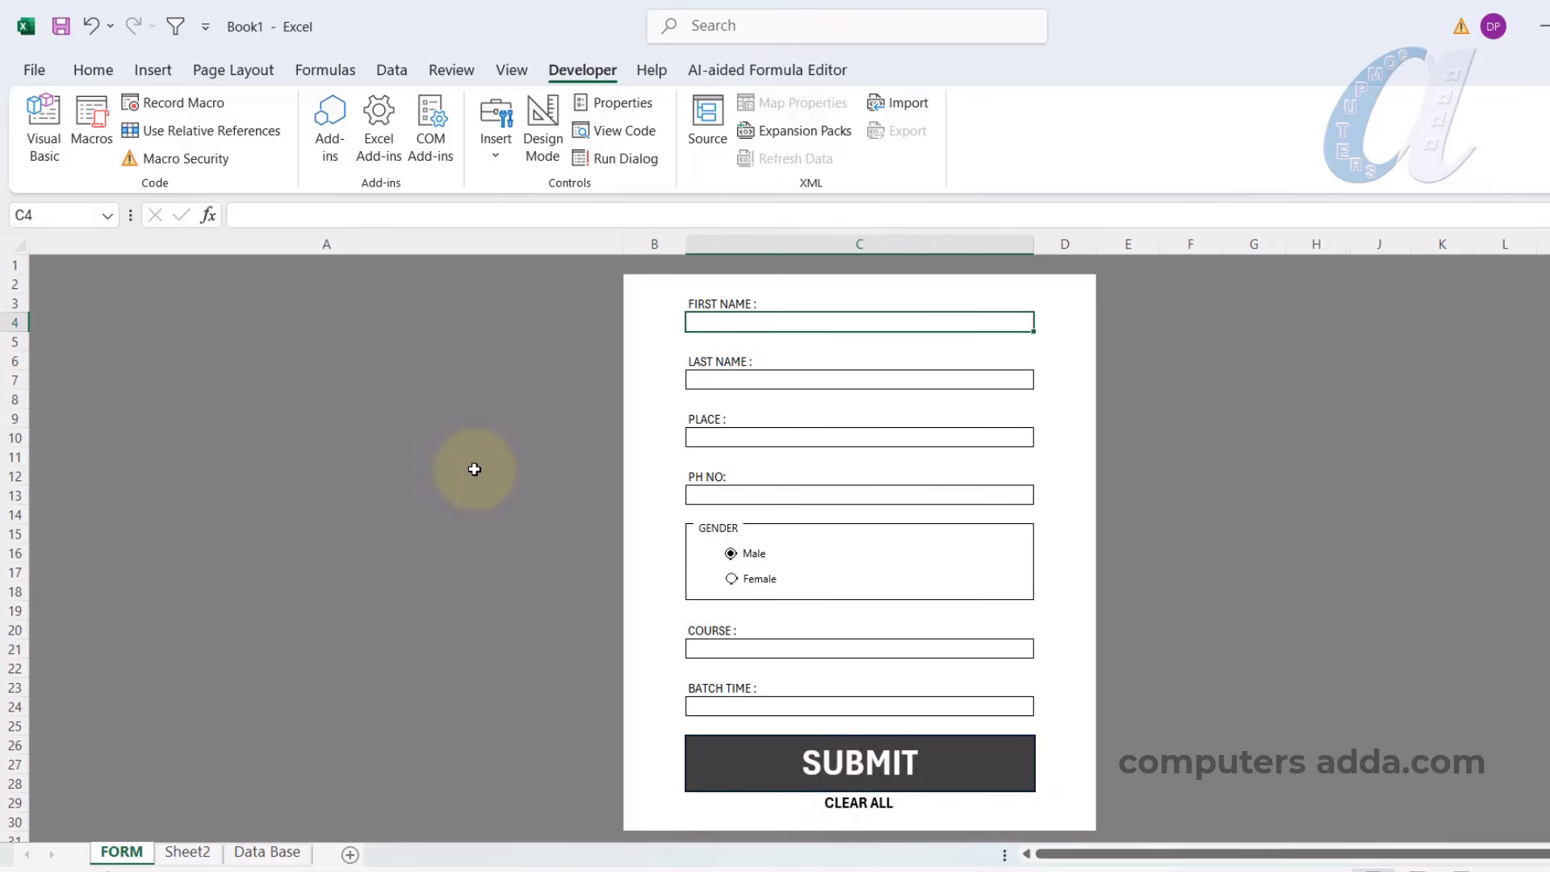
Assign the current workbook's xyz macro to the SUBMIT button on the FORM sheet.
right_click(844, 739)
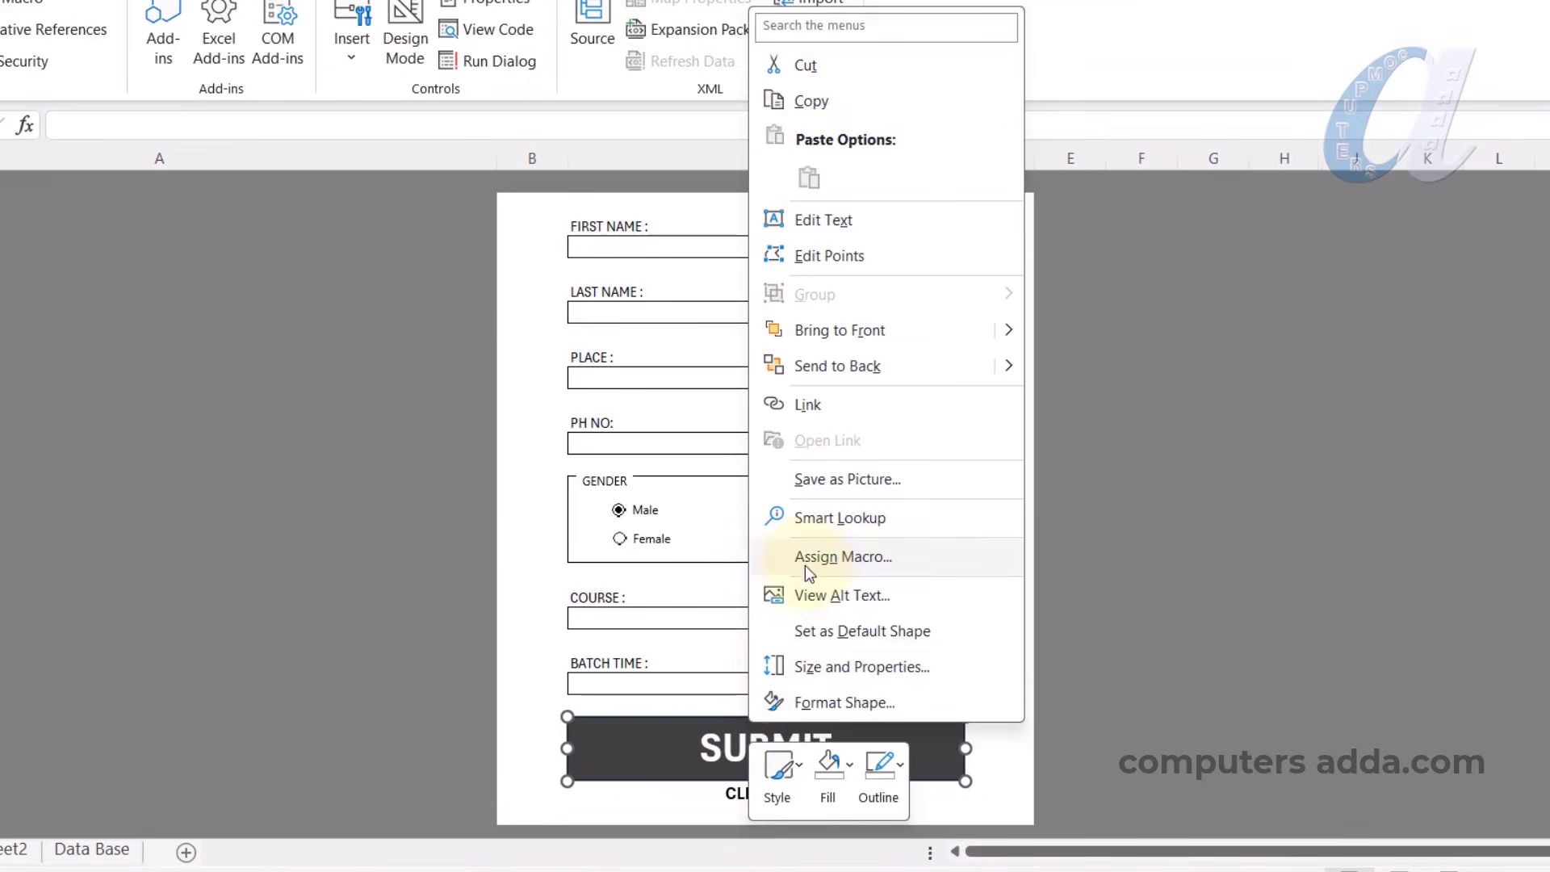
left_click(817, 554)
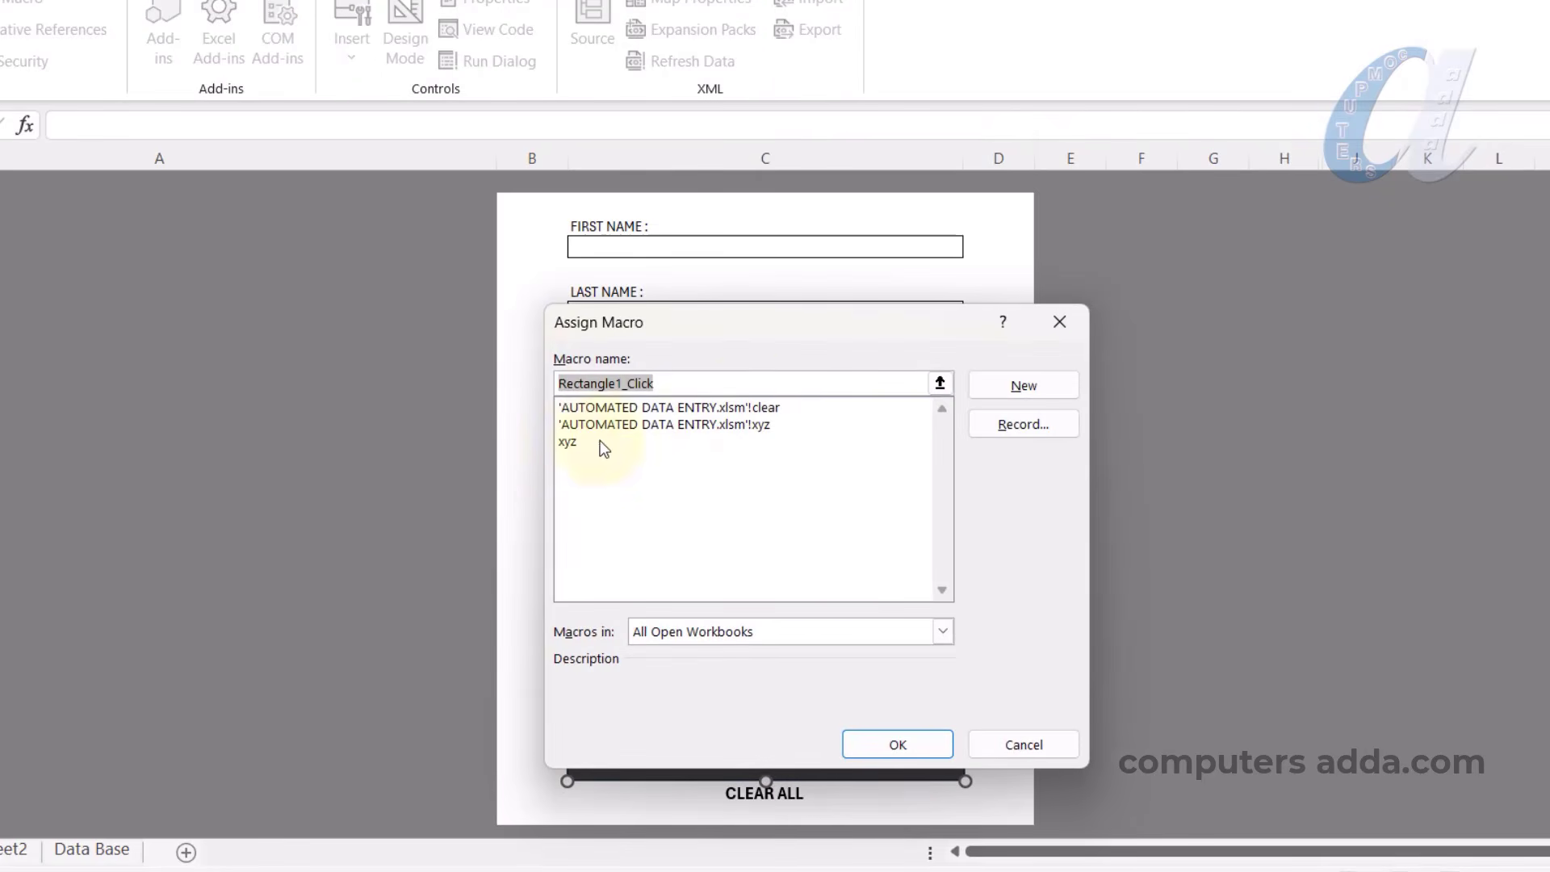
left_click(569, 443)
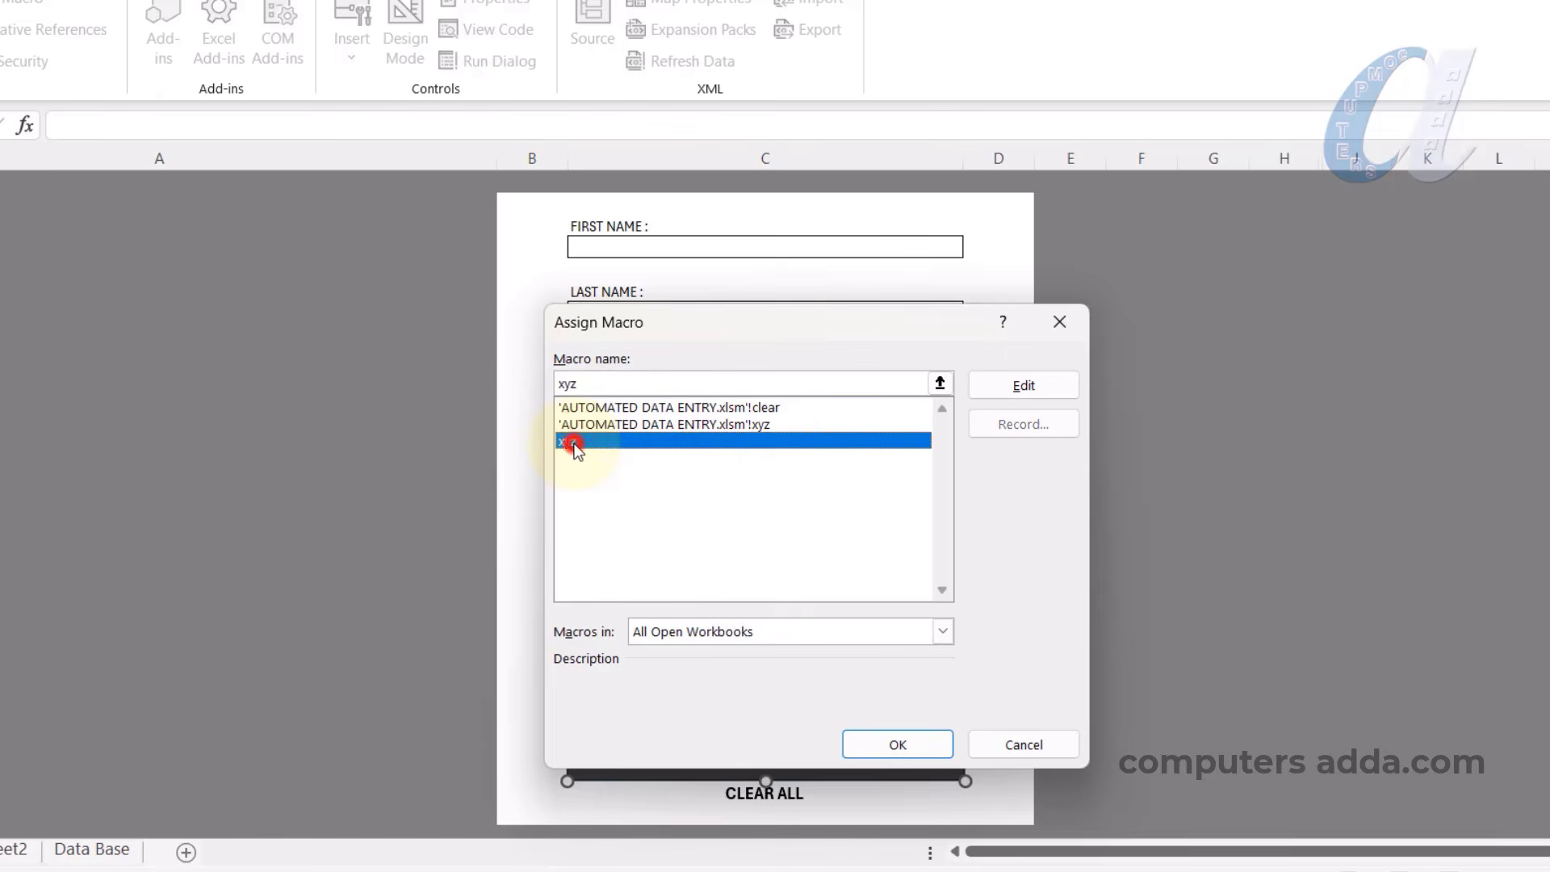
left_click(897, 742)
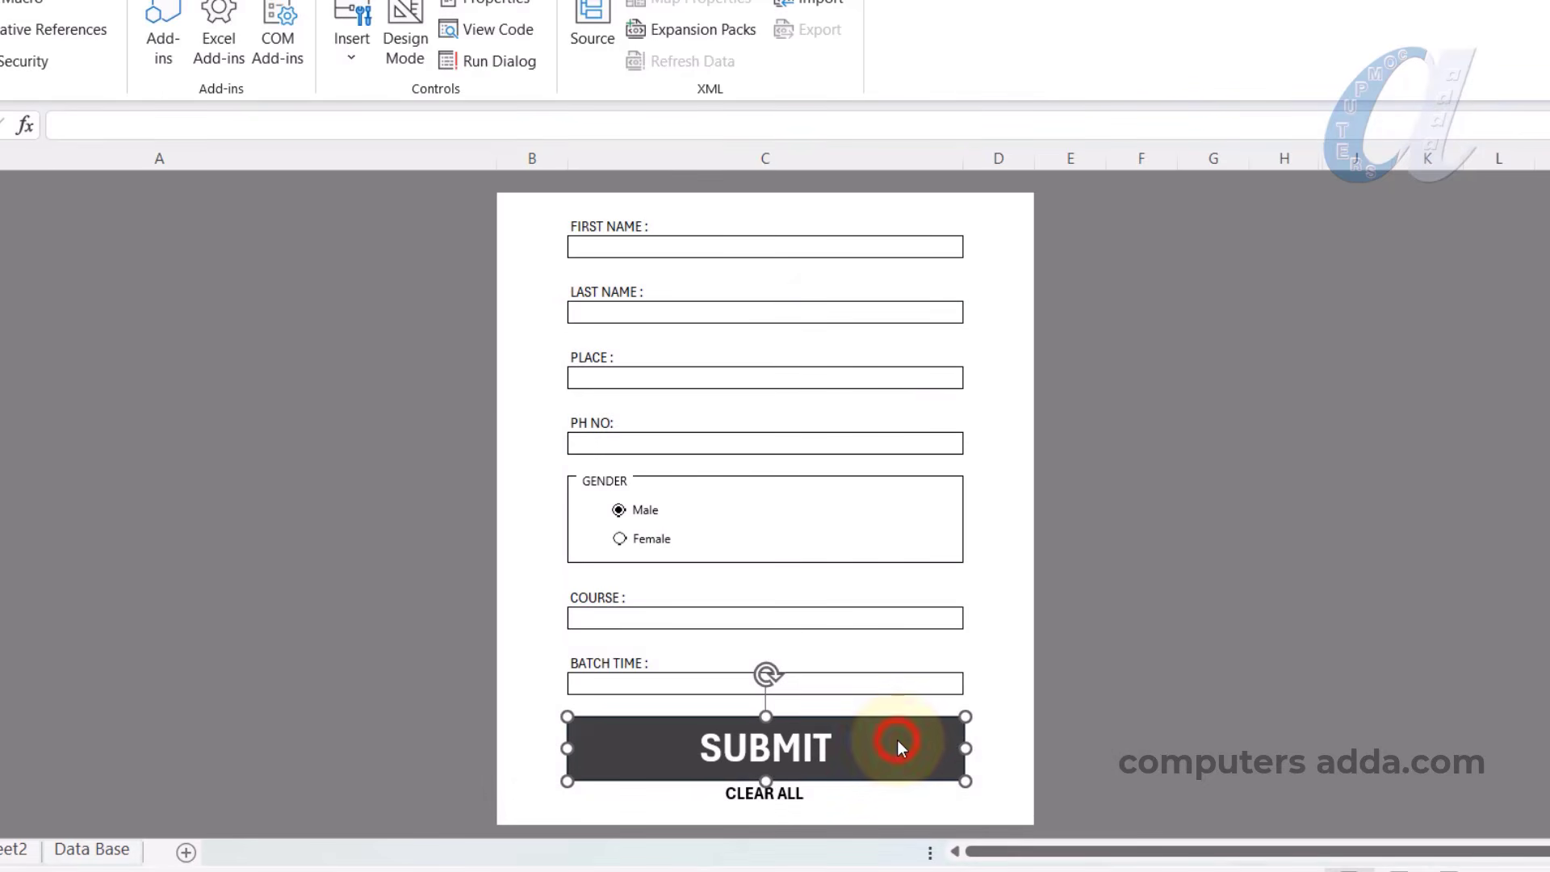
Fill the form with a student's first name, last name, place Vijayawada, phone number, course Photoshop and batch time Afternoon.
left_click(904, 243)
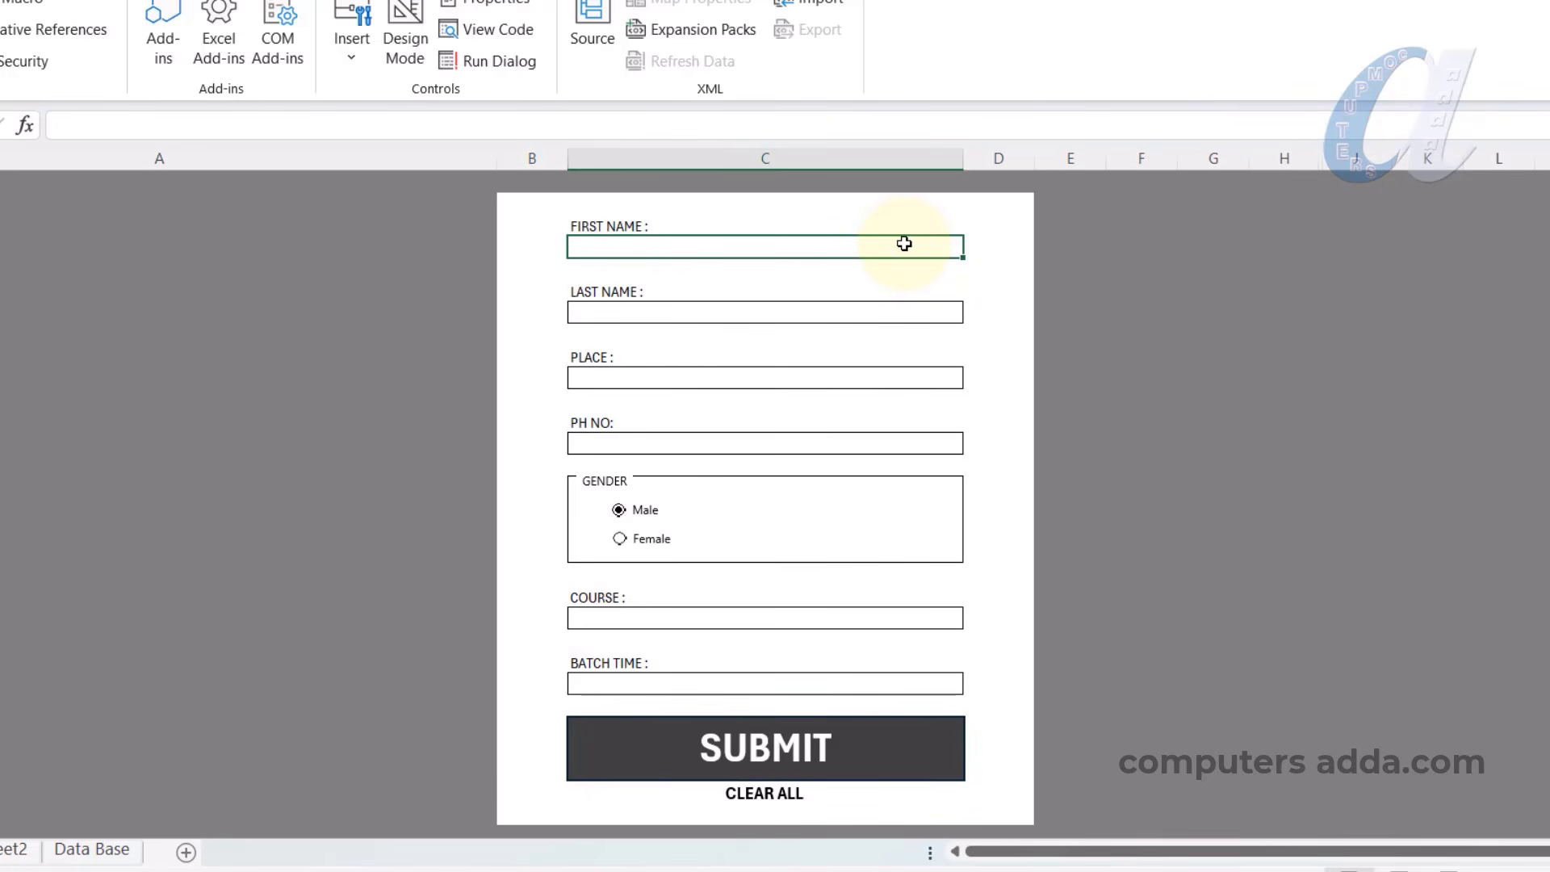
type("Gopi")
key("Return")
type("Krishna")
key("Return")
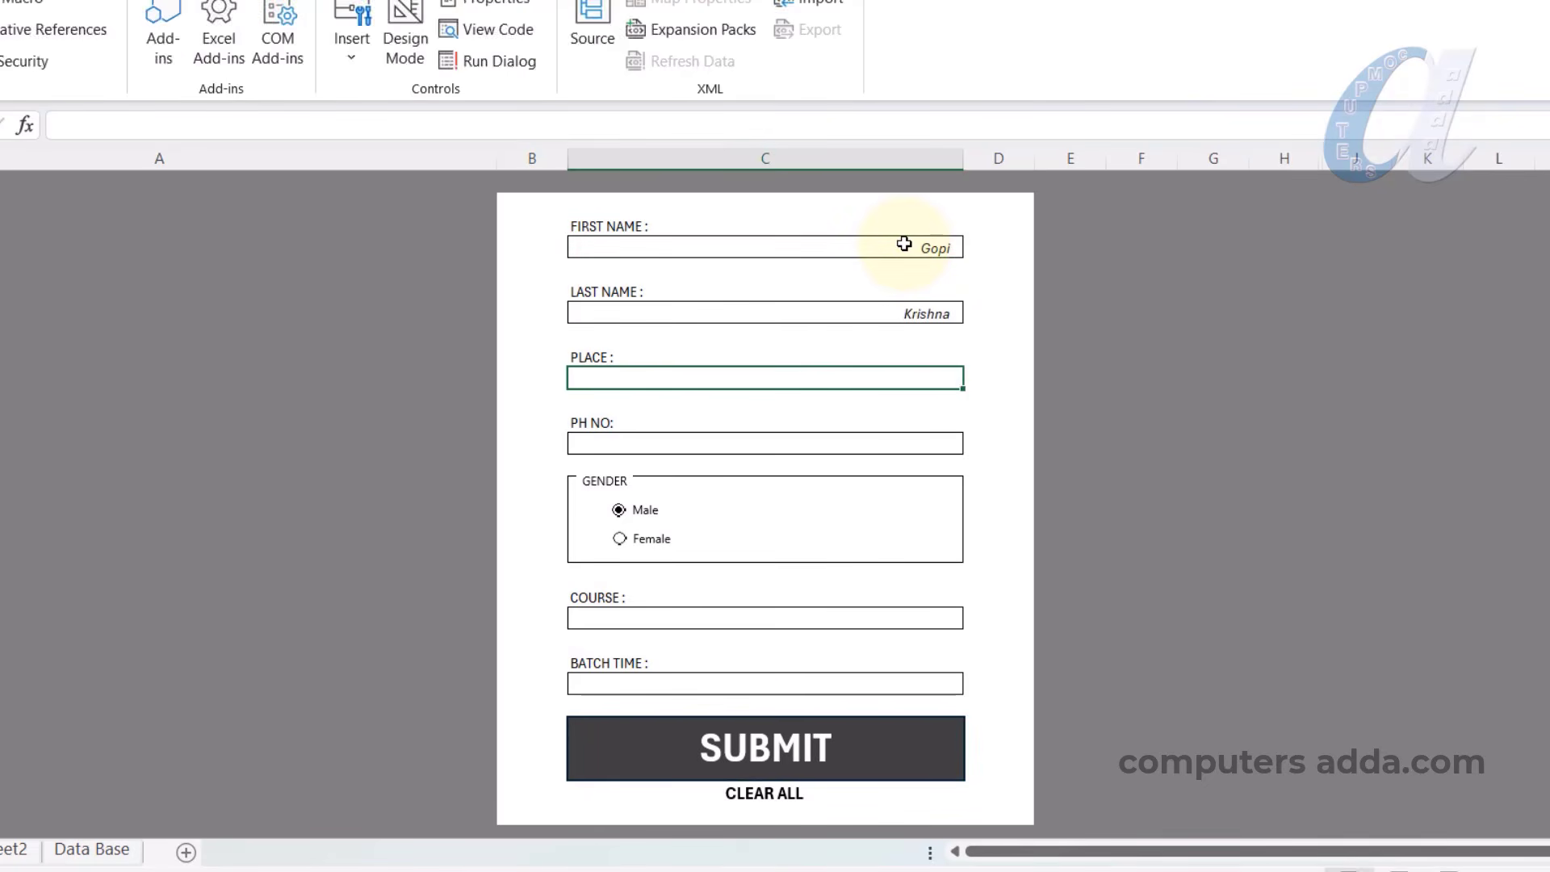
type("Vi")
type("jayawada")
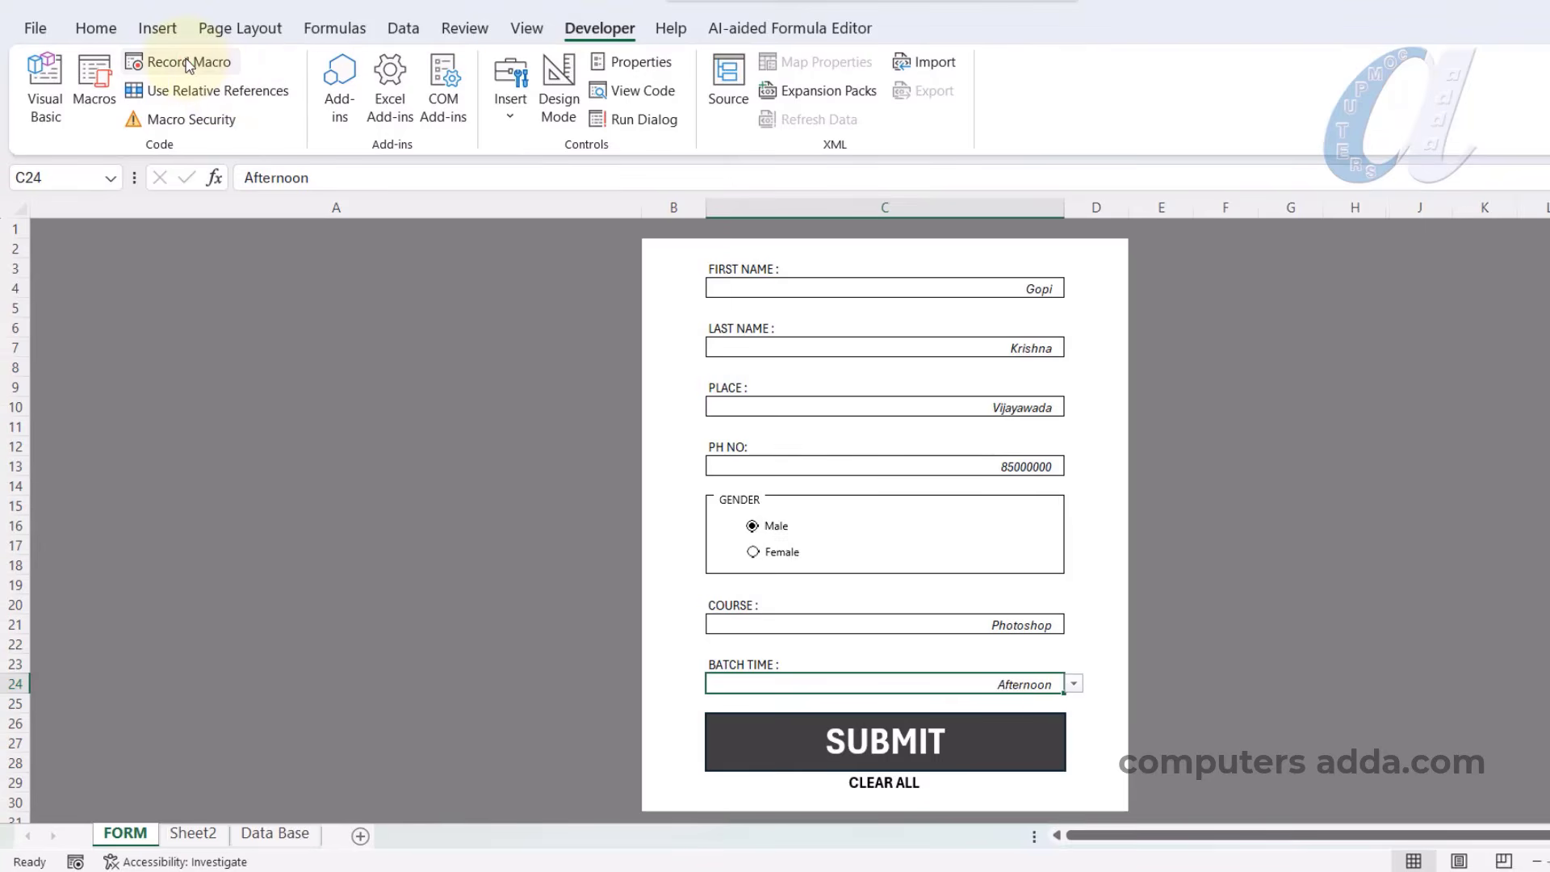
Start recording a macro named clear, stored in This Workbook.
left_click(187, 62)
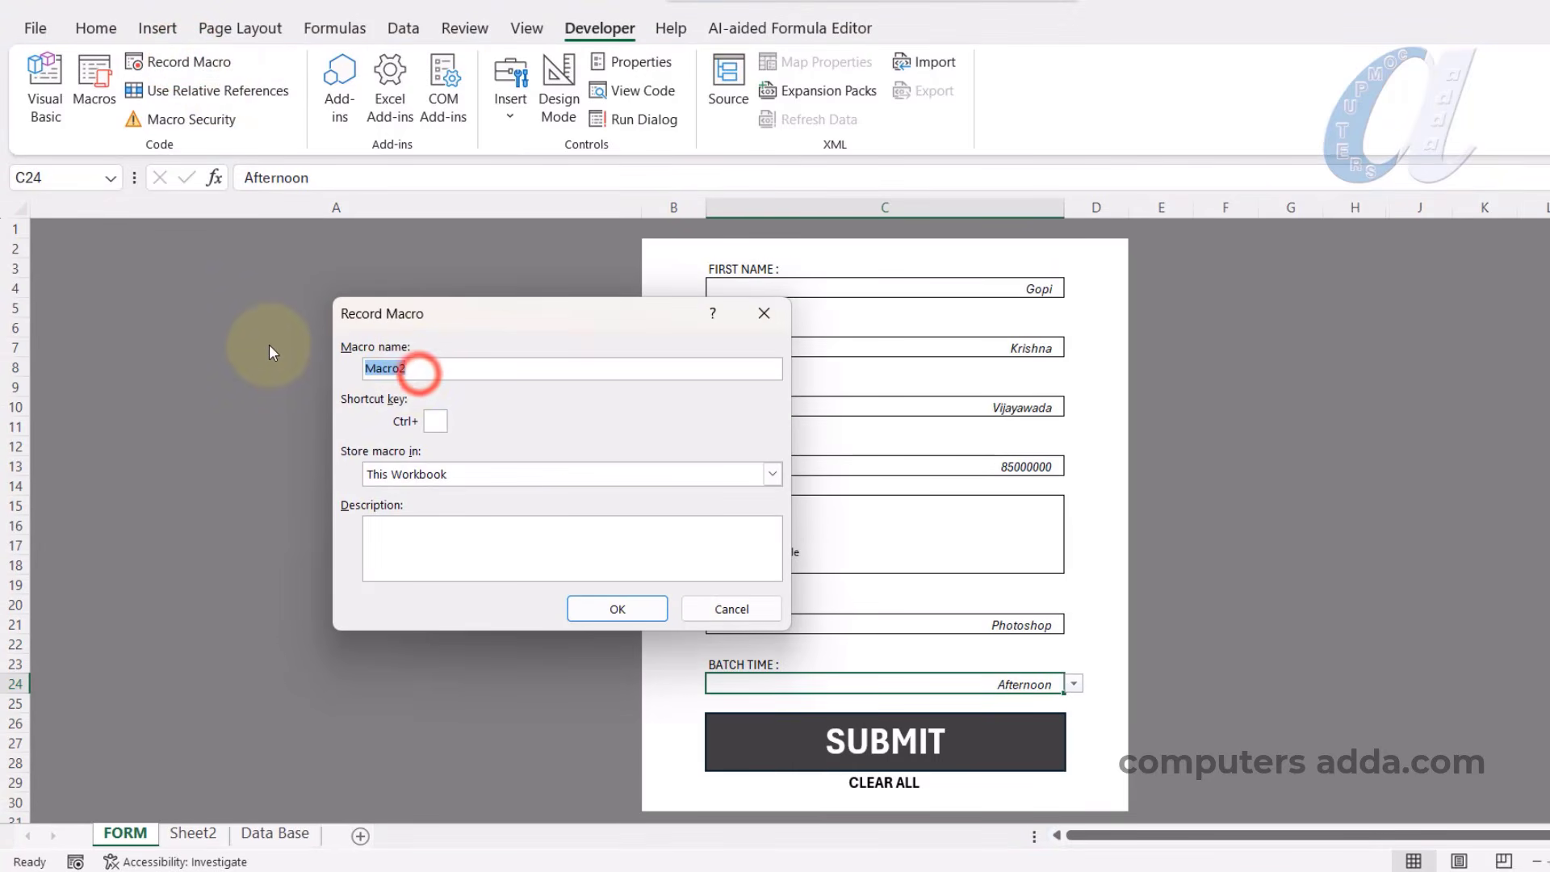
type("clear")
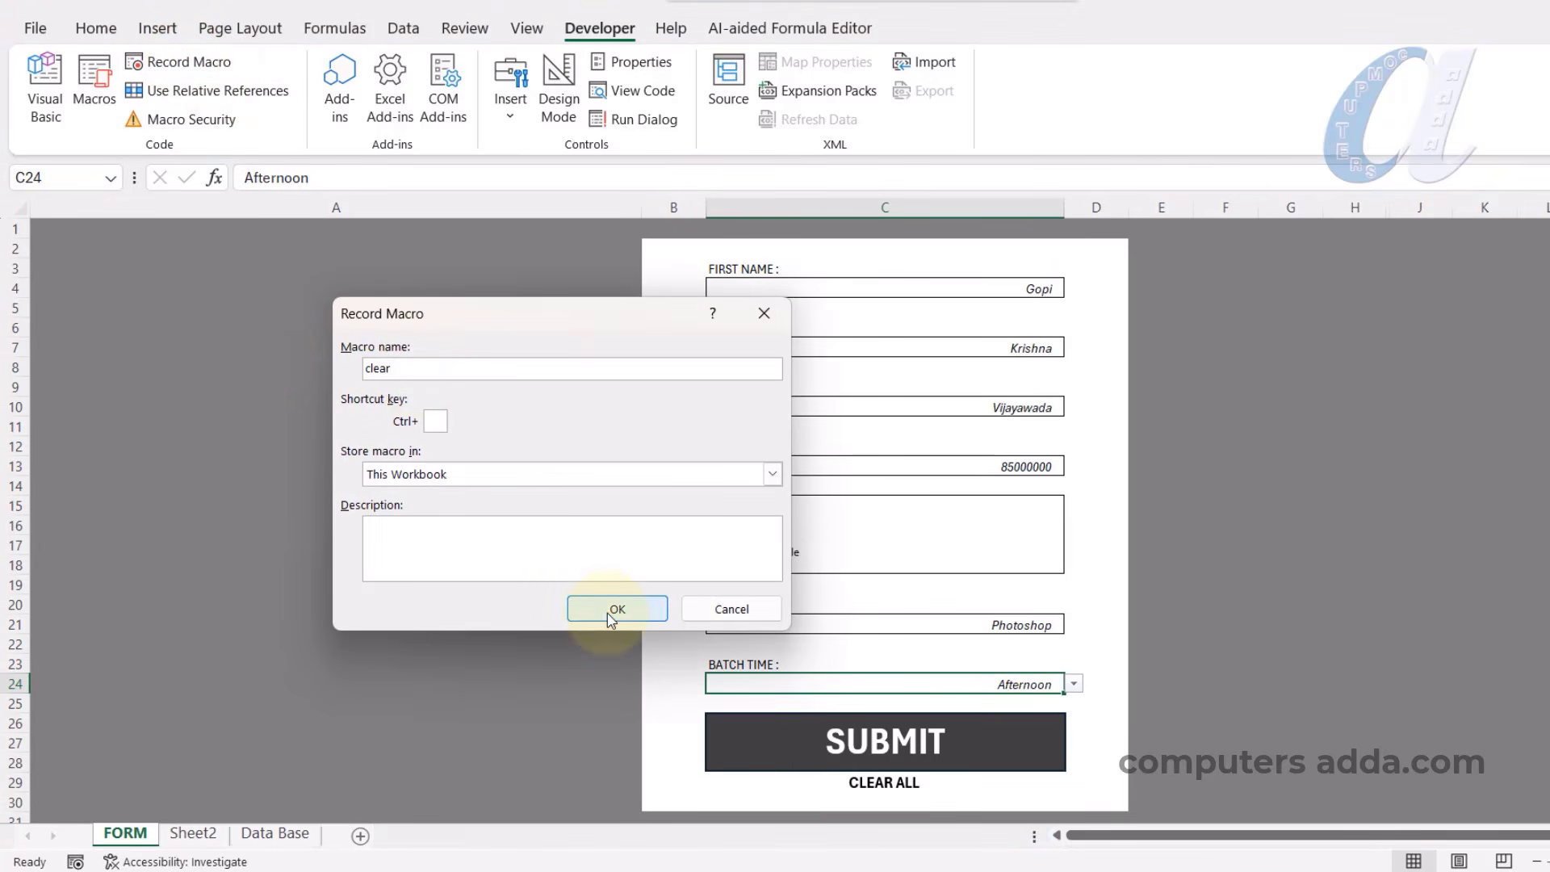
left_click(614, 614)
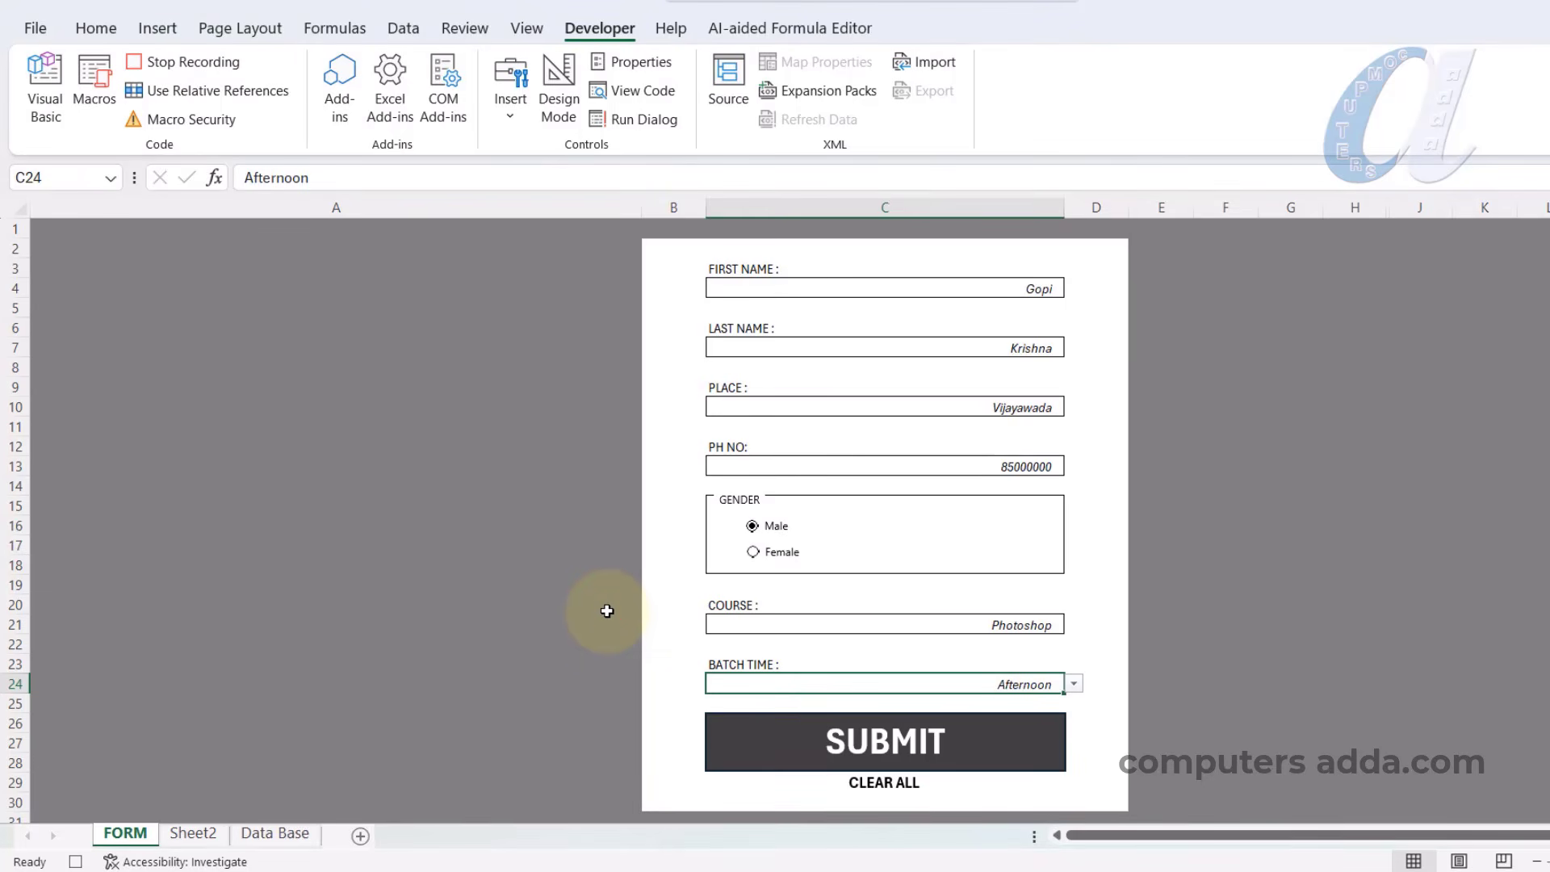
Delete the first name, last name, place, phone number, course and batch time entries from the form while the macro records.
left_click(1019, 288)
key("Delete")
left_click(1022, 347)
key("Delete")
left_click(1016, 412)
key("Delete")
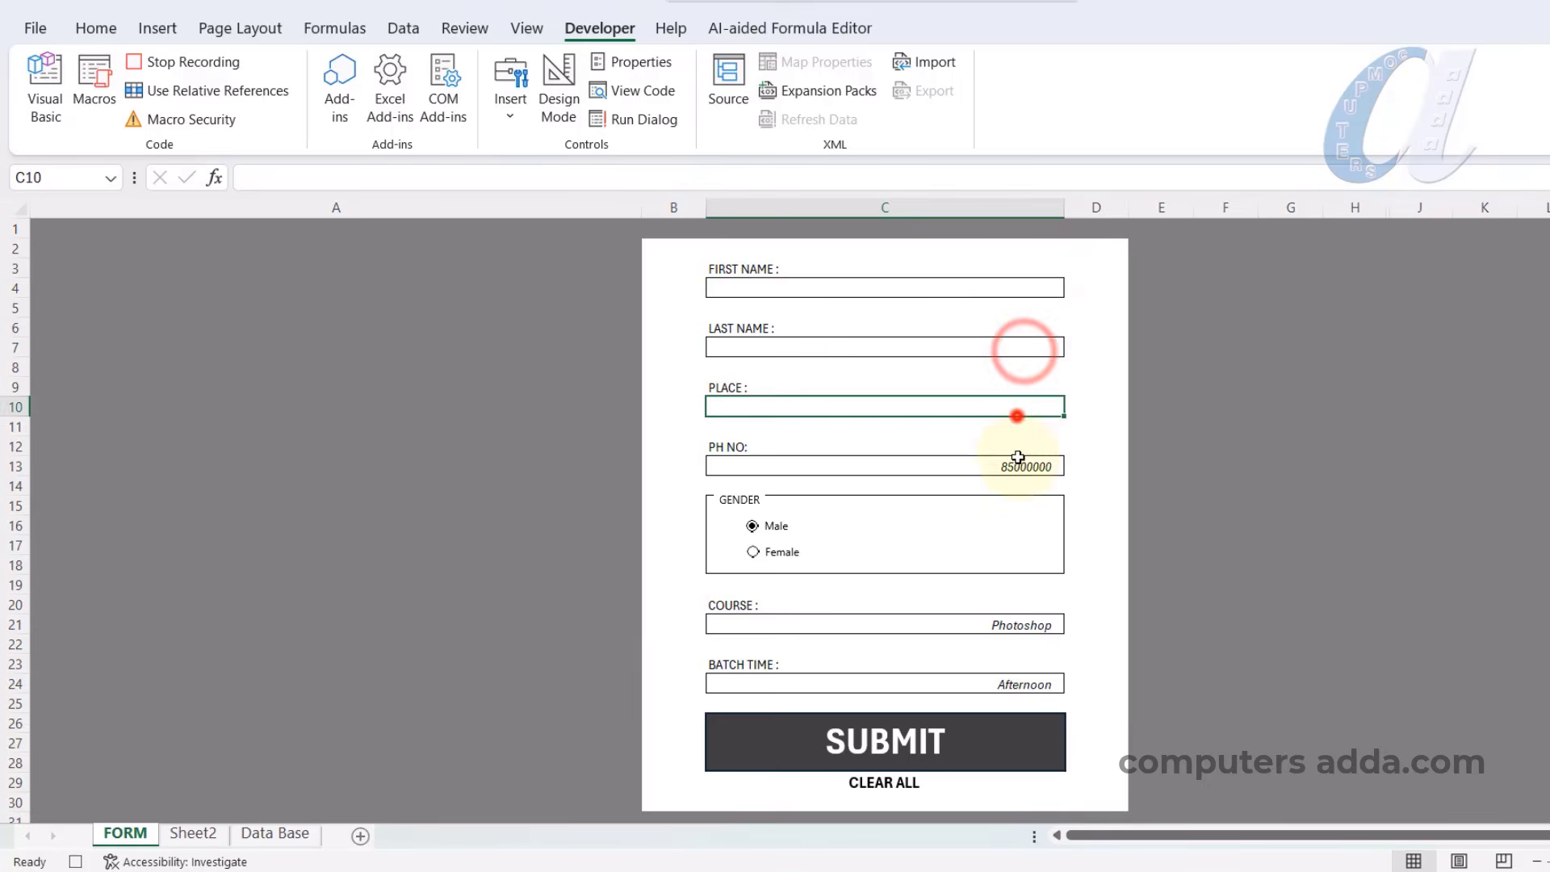
left_click(1017, 458)
key("Delete")
left_click(1021, 624)
key("Delete")
left_click(1010, 678)
key("Delete")
Return to the FIRST NAME field in C4 and stop recording the clear macro.
left_click(990, 286)
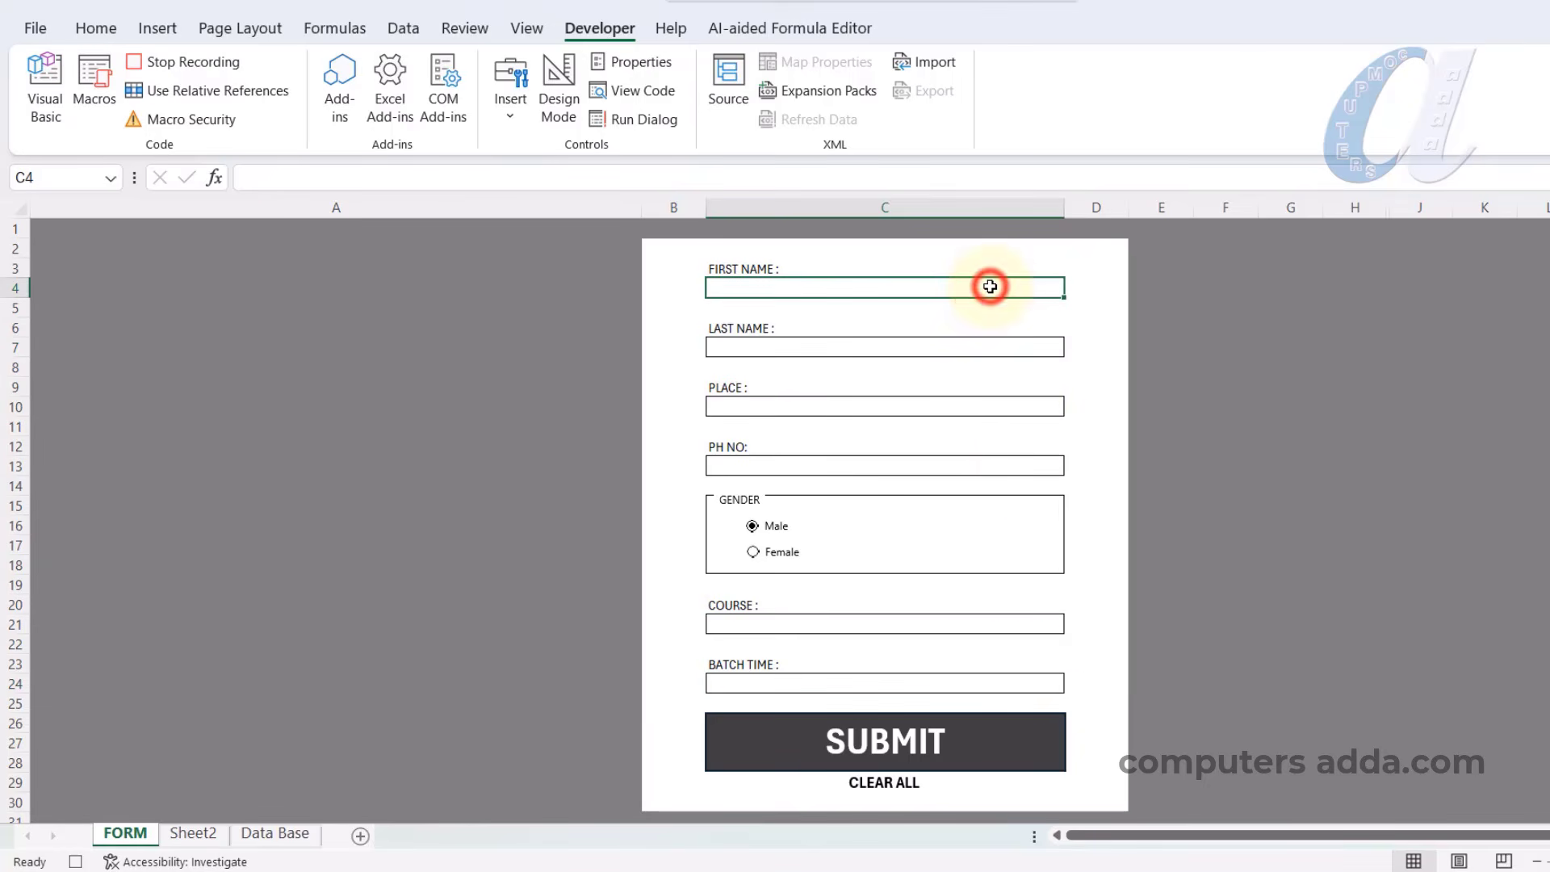
left_click(186, 68)
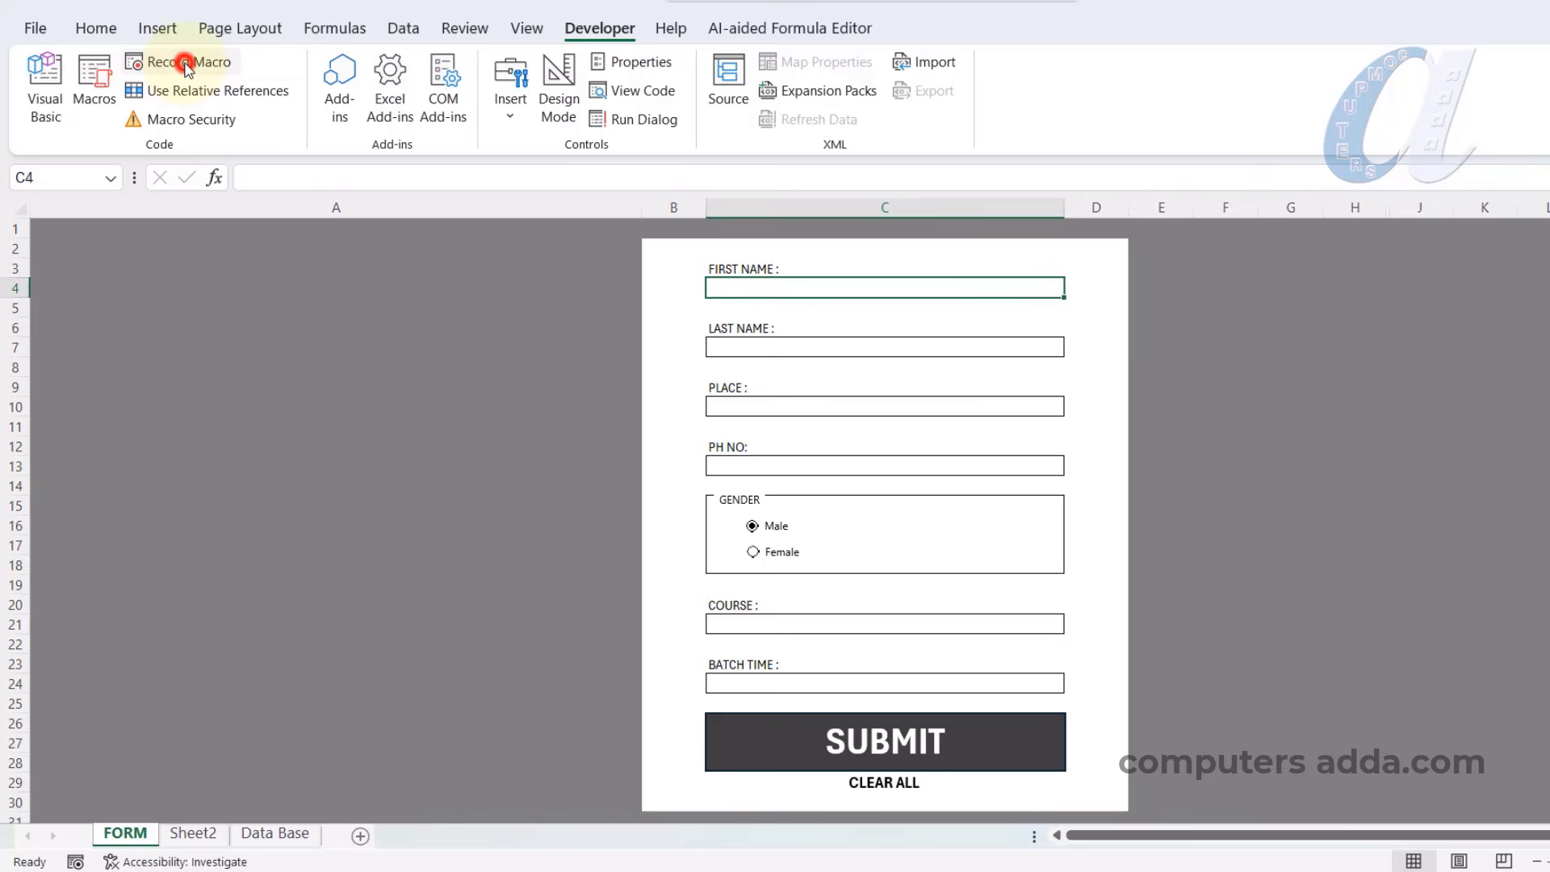
Assign the current workbook's clear macro to the CLEAR ALL button below SUBMIT.
right_click(880, 783)
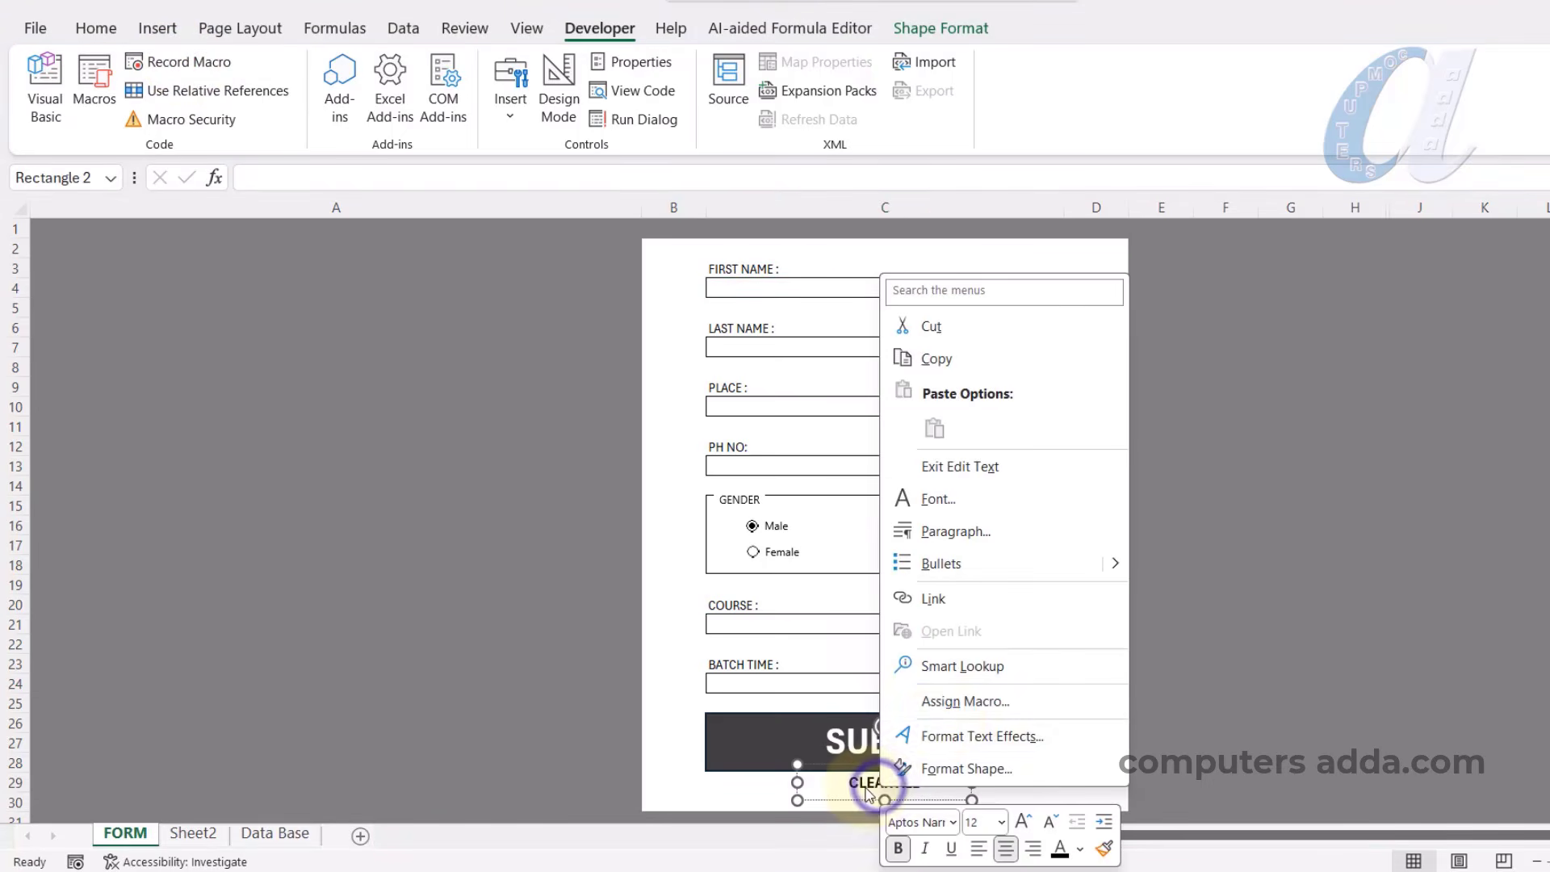
left_click(944, 699)
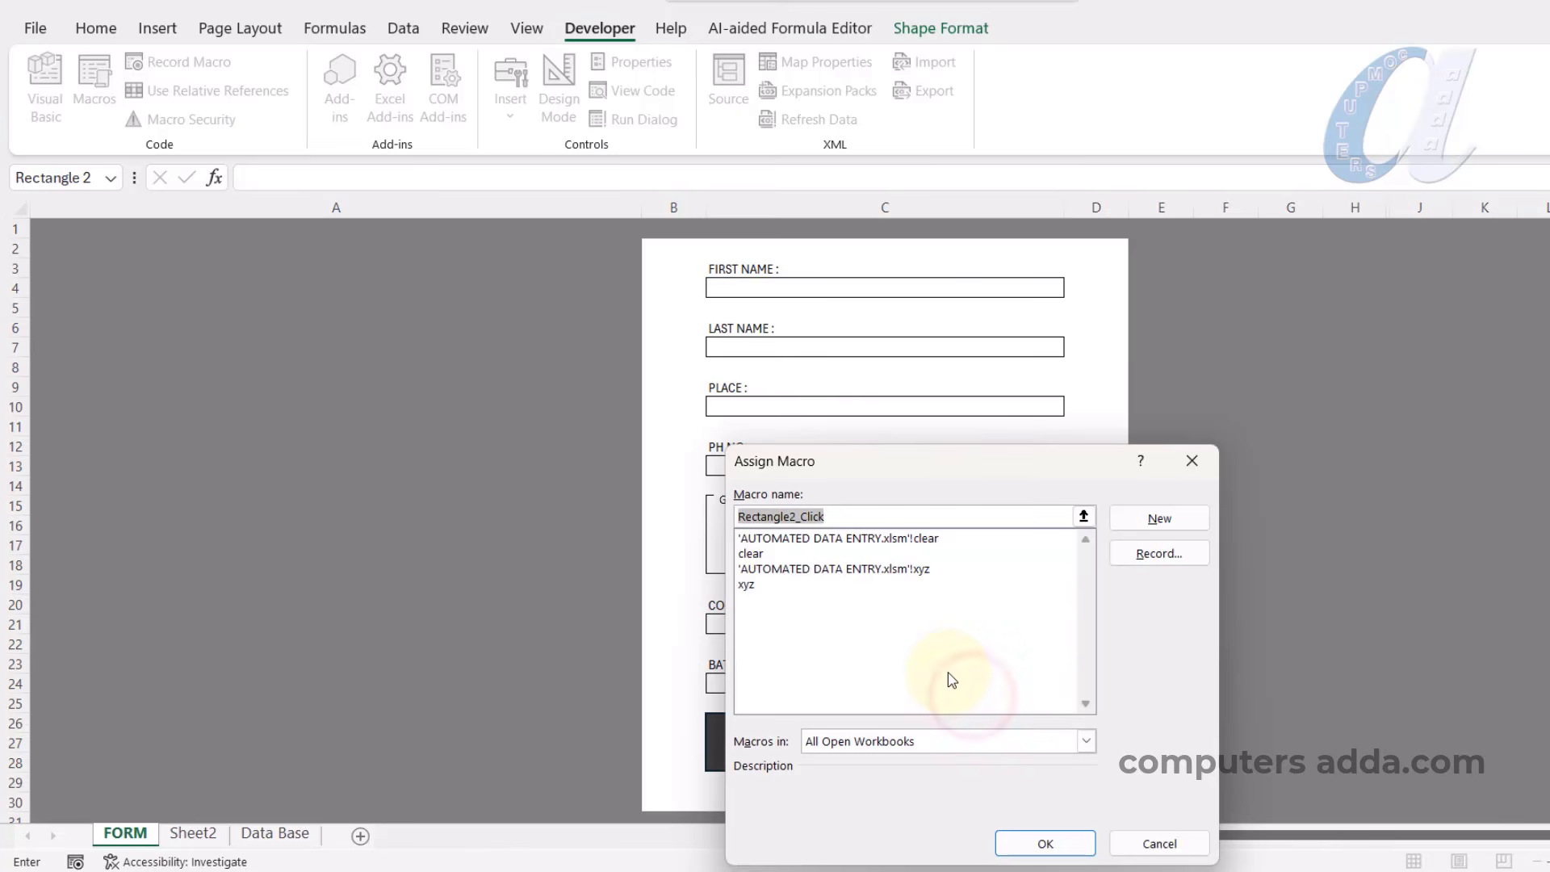
left_click(758, 554)
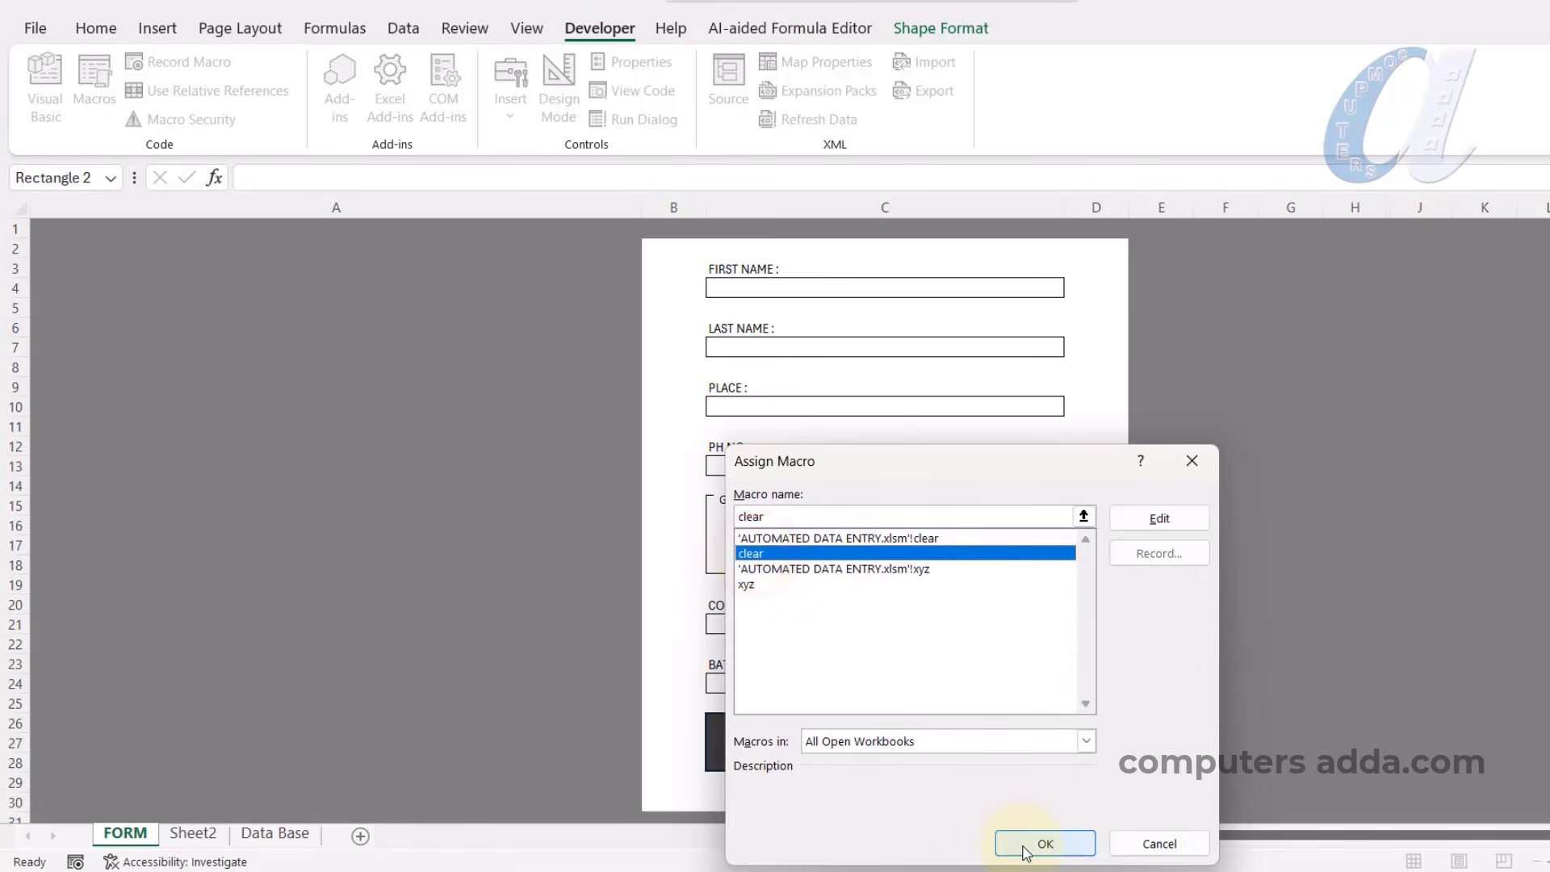
left_click(1041, 842)
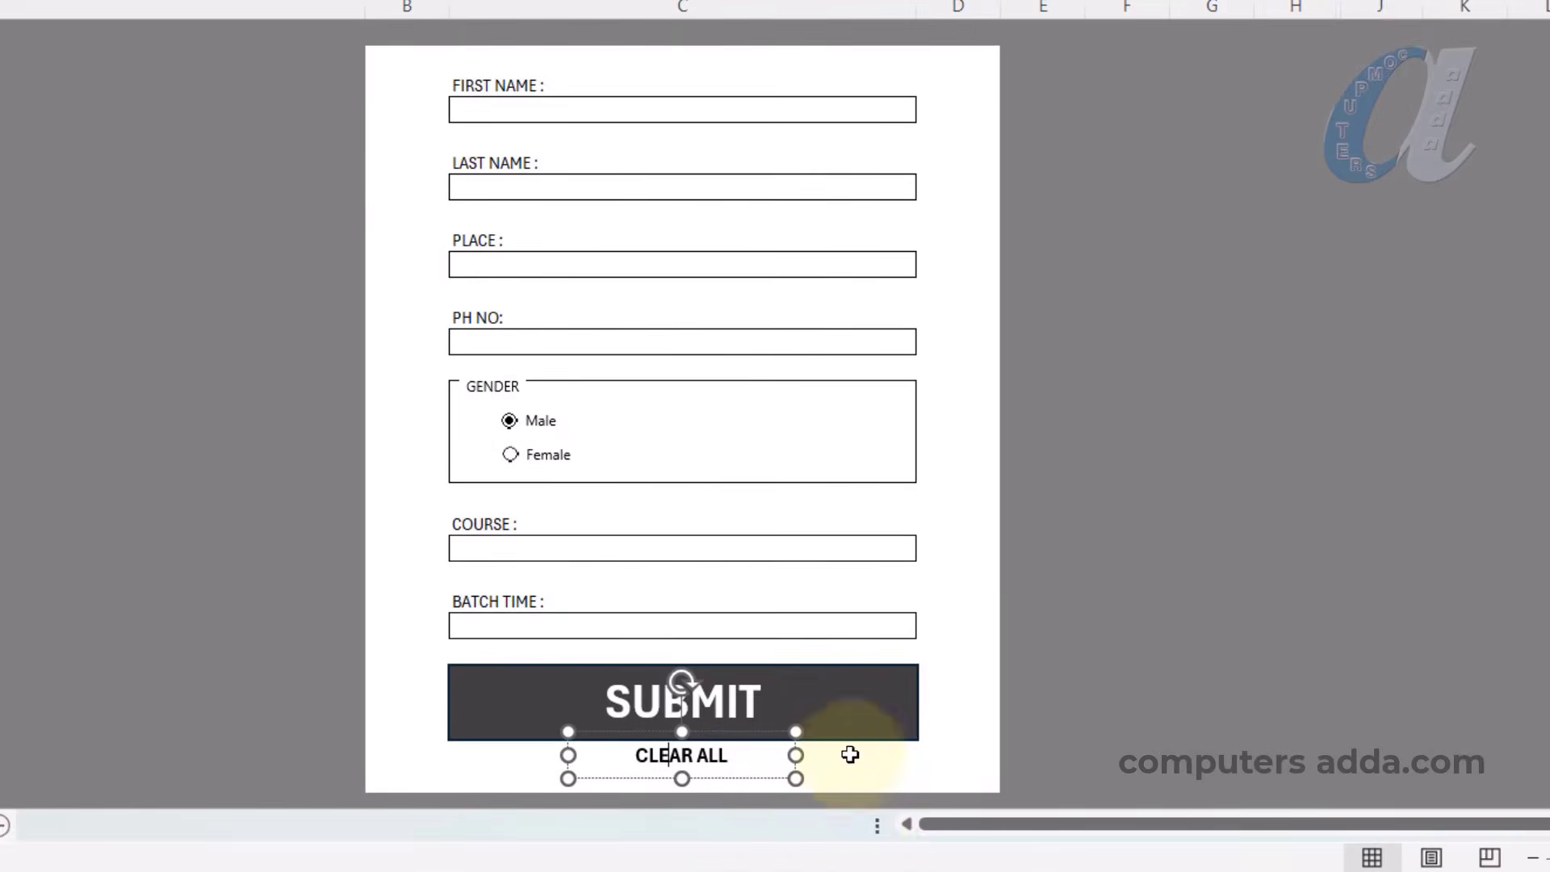